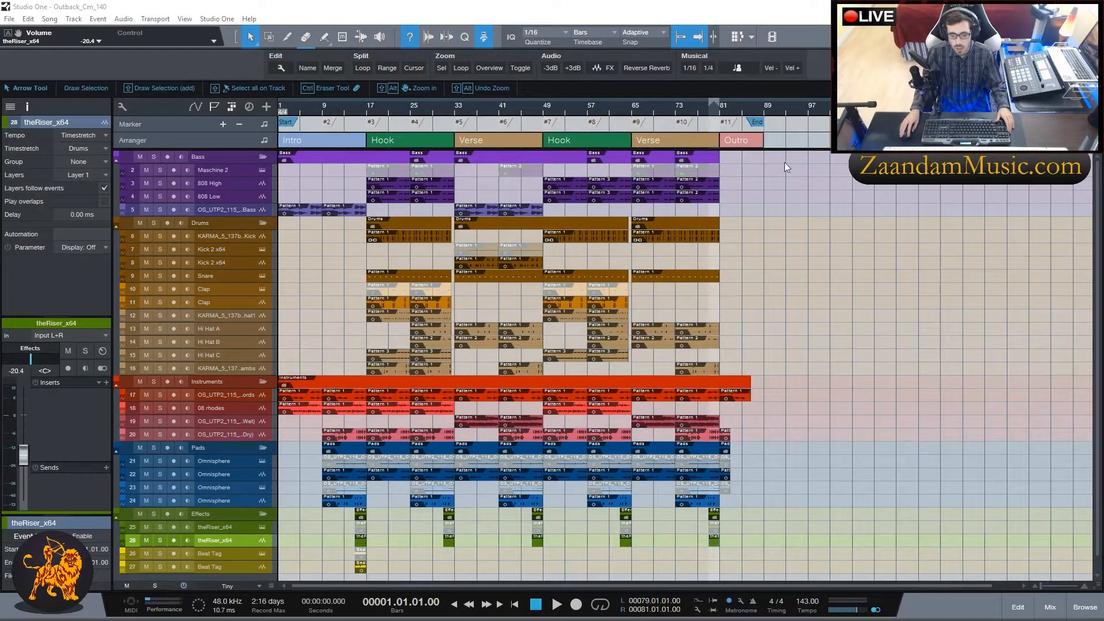
# Move the playback cursor to the song's end marker at bar 89.
pyautogui.click(761, 104)
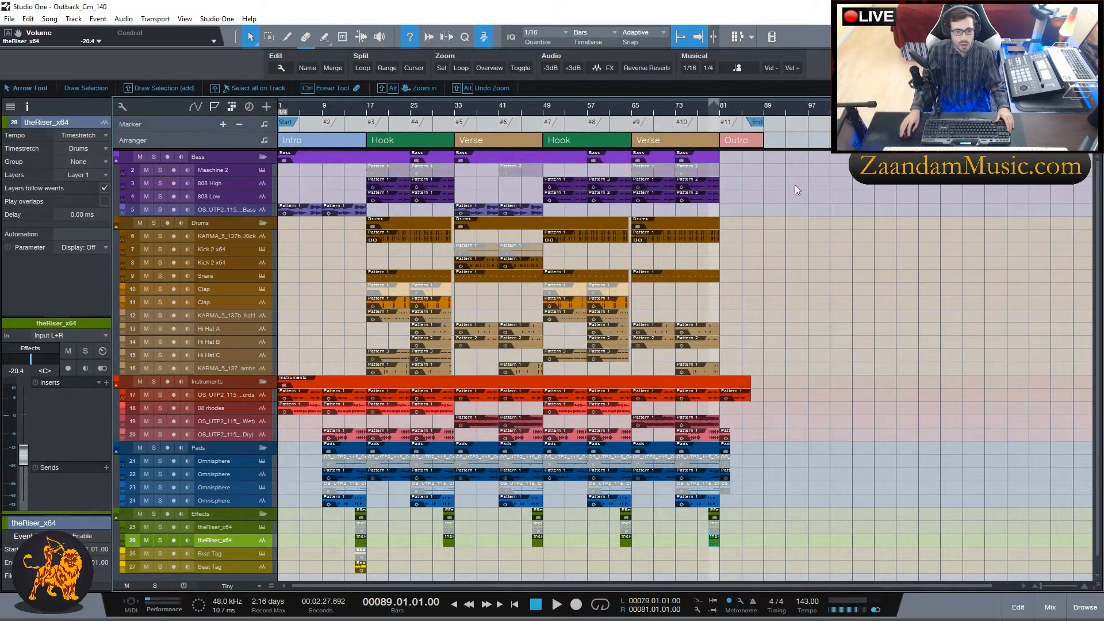
pyautogui.scroll(-1, 789, 308)
pyautogui.scroll(1, 789, 308)
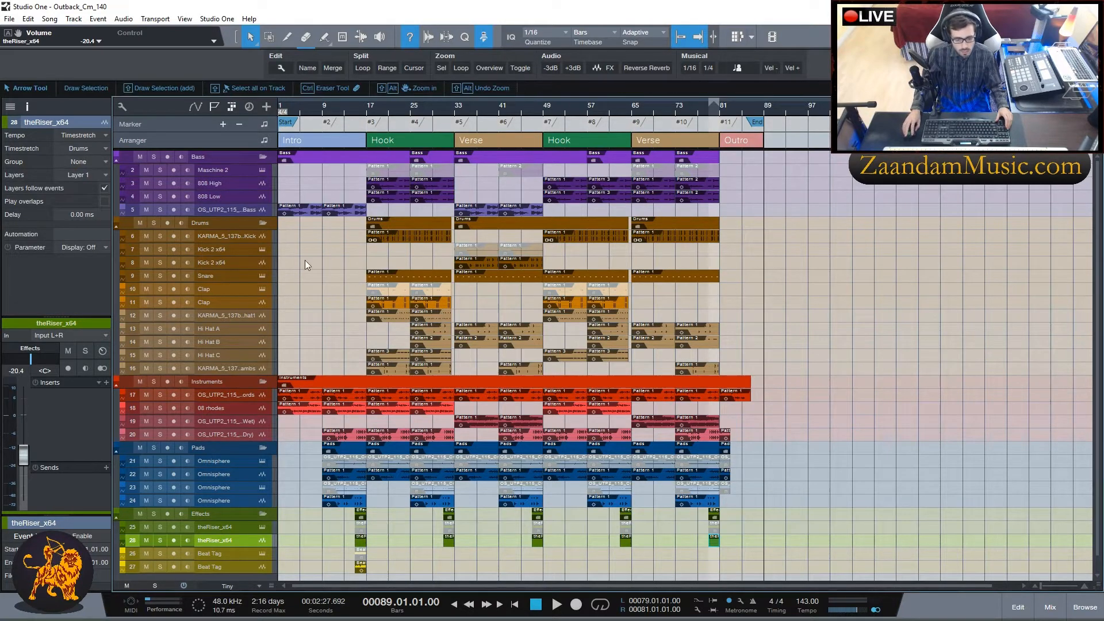
# Set the arrangement's track height to Small.
pyautogui.click(229, 585)
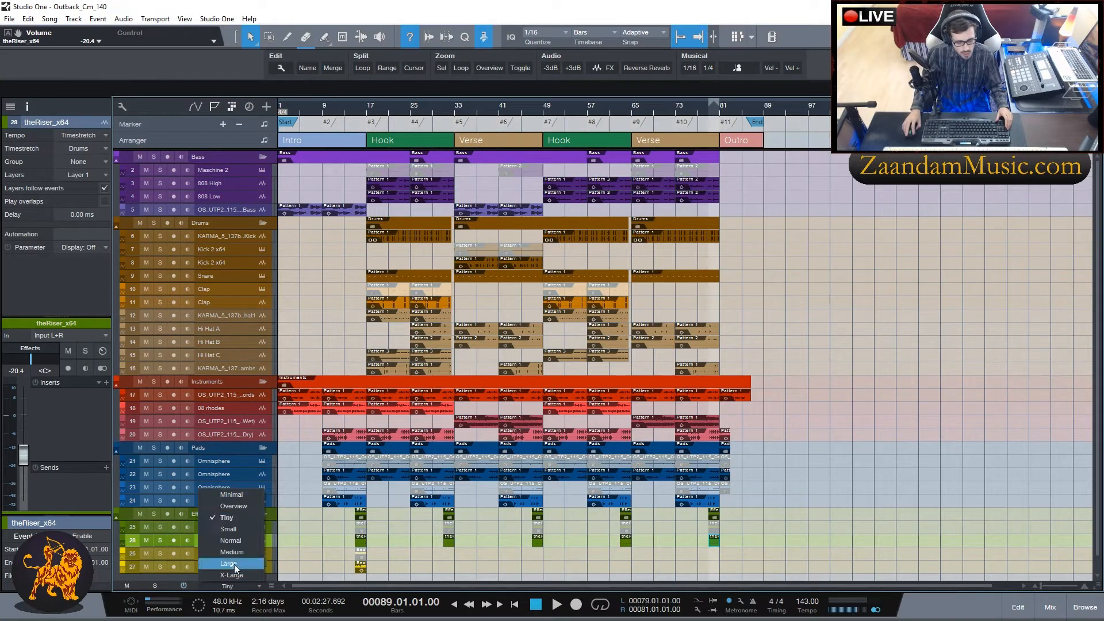
pyautogui.click(233, 529)
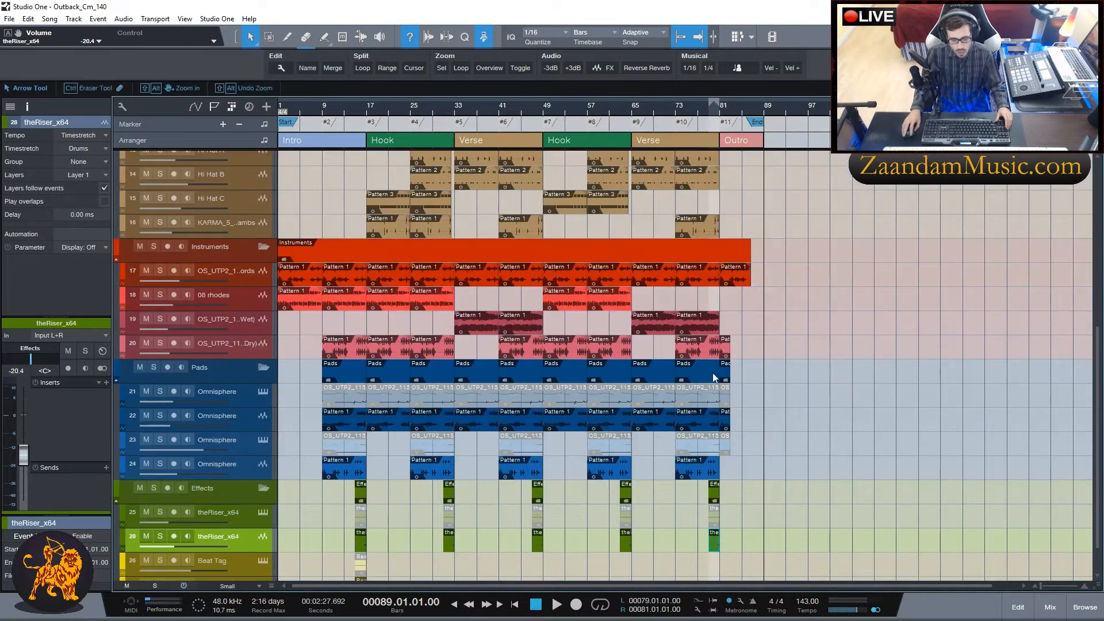
pyautogui.scroll(5, 808, 382)
pyautogui.scroll(3, 809, 355)
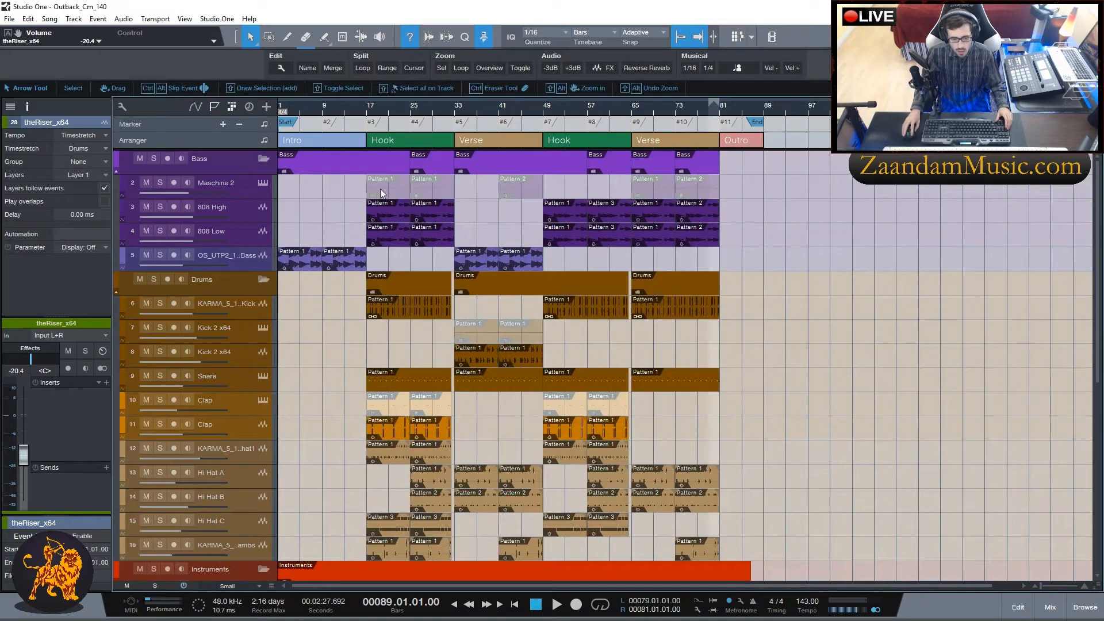
# Inspect the notes of the Maschine 2 pattern in the first hook in an enlarged editor, then return to the arrangement.
pyautogui.doubleClick(402, 186)
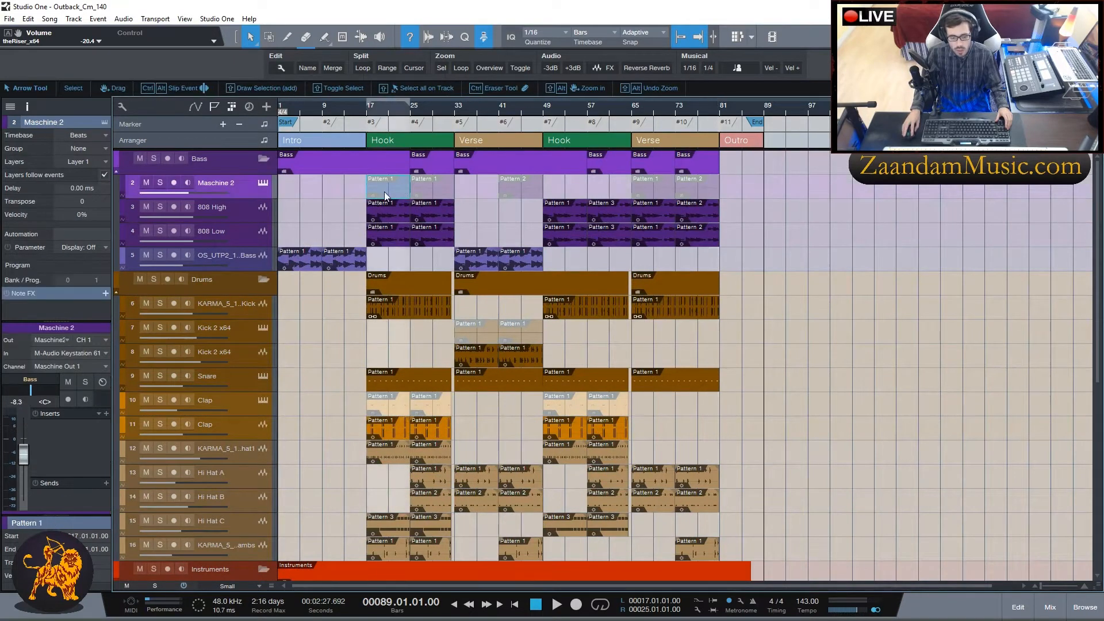
pyautogui.scroll(-1, 494, 477)
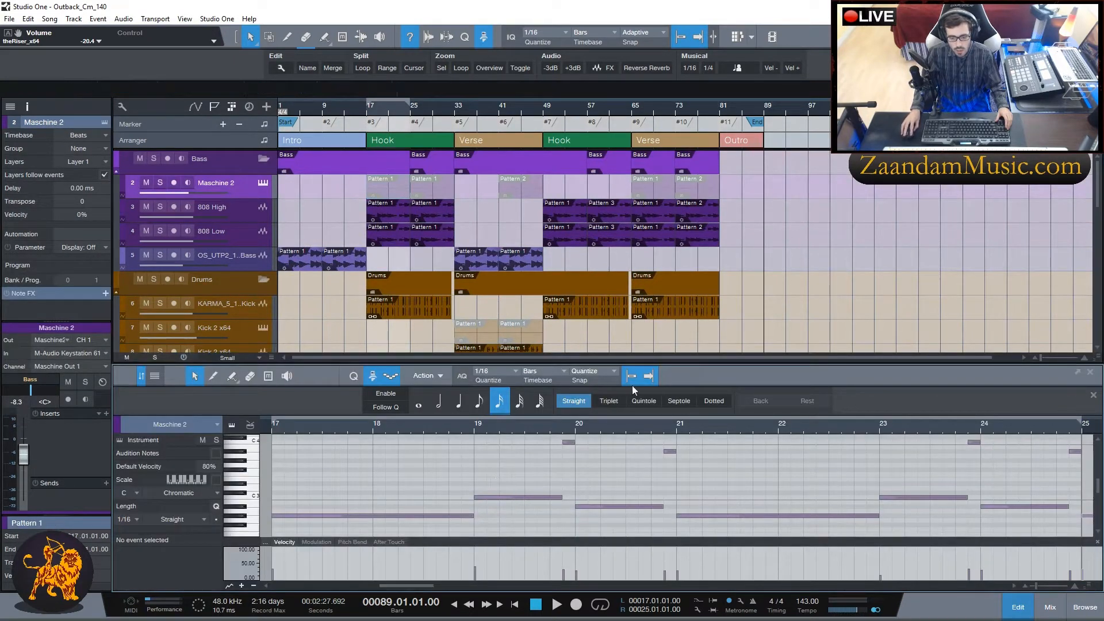
pyautogui.moveTo(613, 361); pyautogui.dragTo(615, 294)
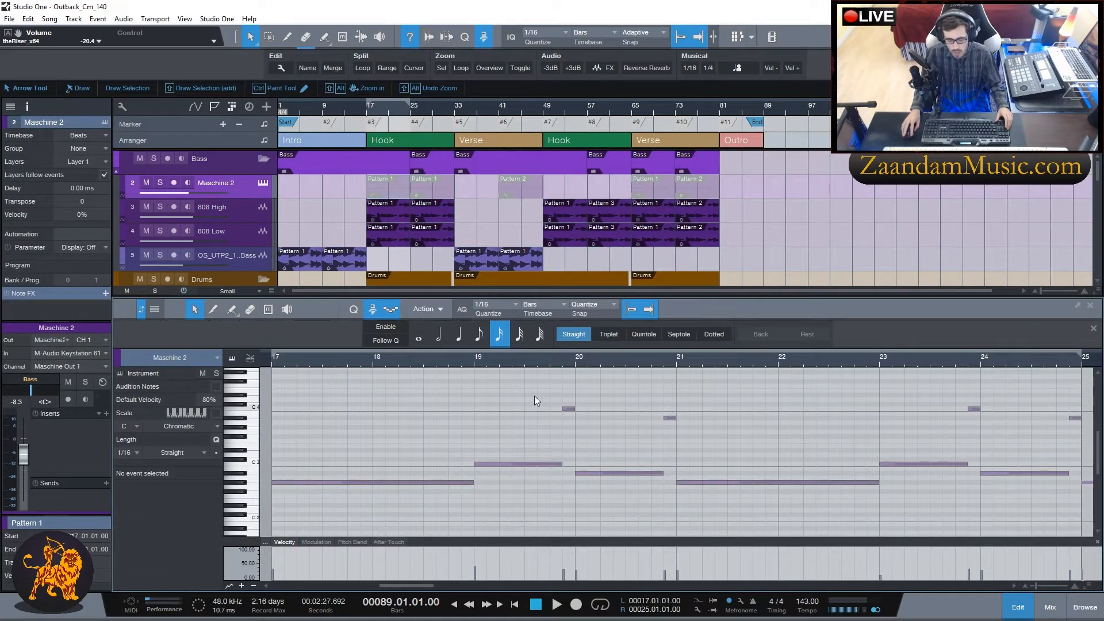
pyautogui.press('F2')
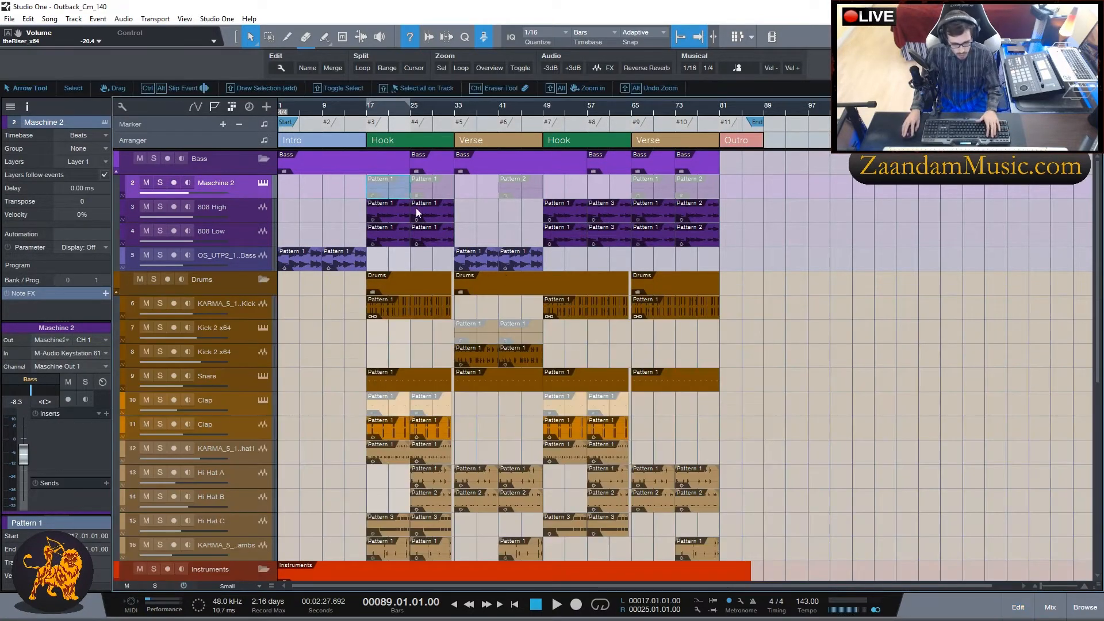
# Inspect the waveform of the 808 High audio event at the start of the first hook, then close the editor.
pyautogui.click(381, 209)
pyautogui.doubleClick(381, 210)
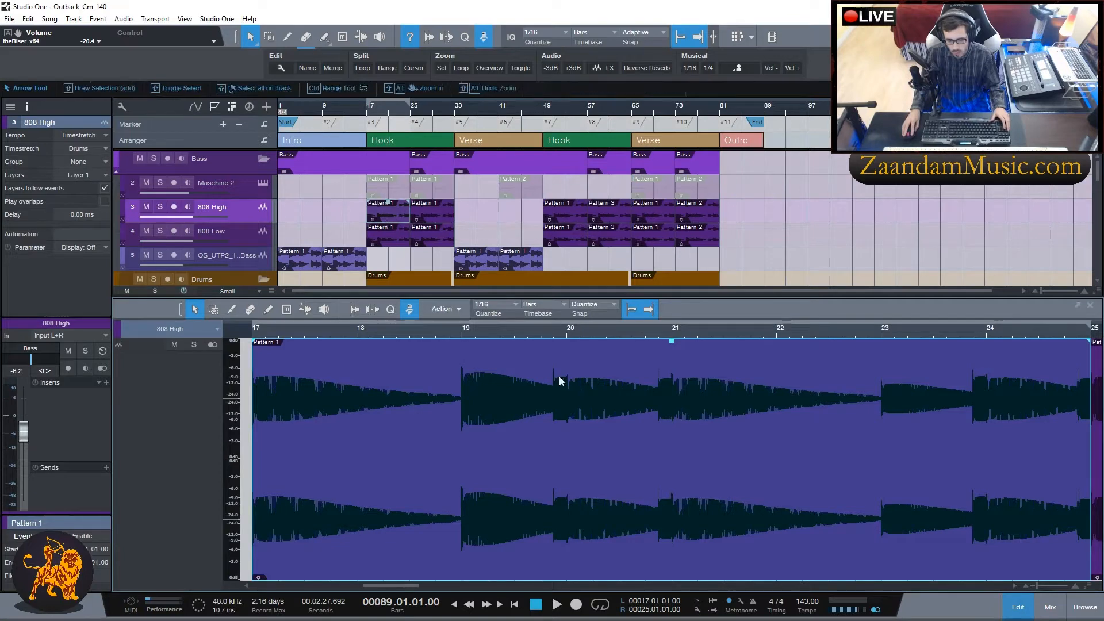
pyautogui.press('F2')
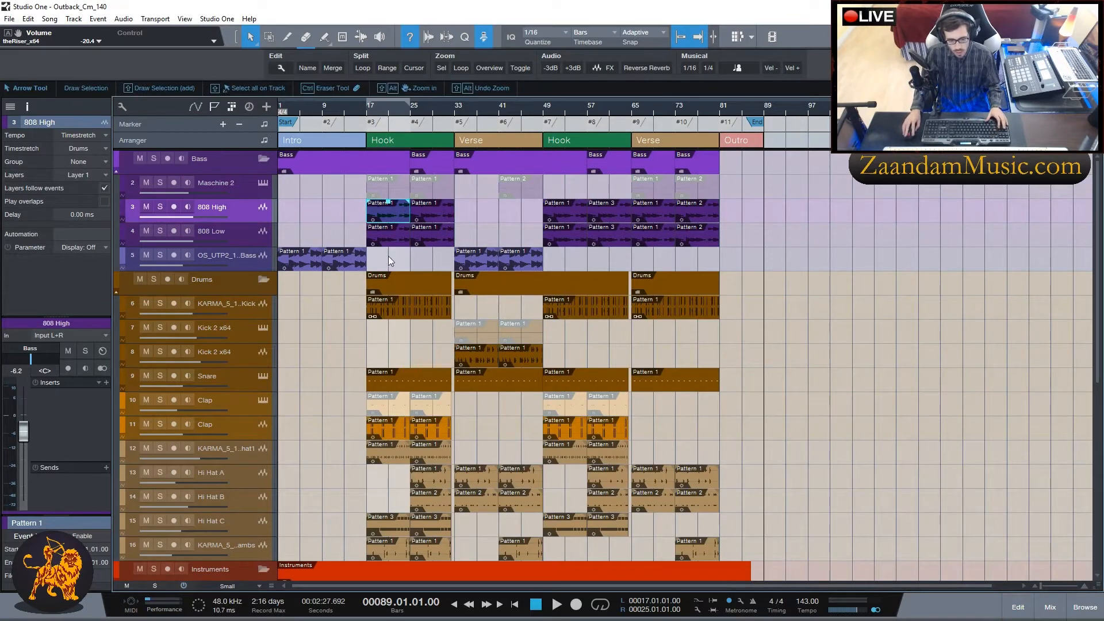
# Bounce the Snare instrument pattern in the first hook to a new audio track.
pyautogui.scroll(-1, 394, 254)
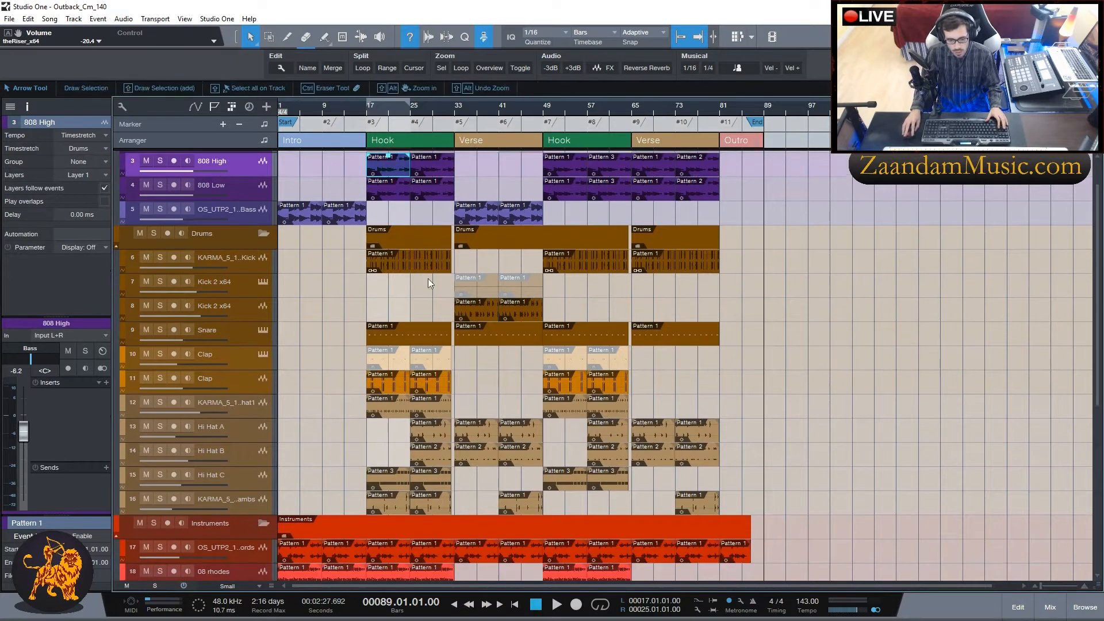
pyautogui.scroll(-1, 354, 291)
pyautogui.scroll(-2, 354, 292)
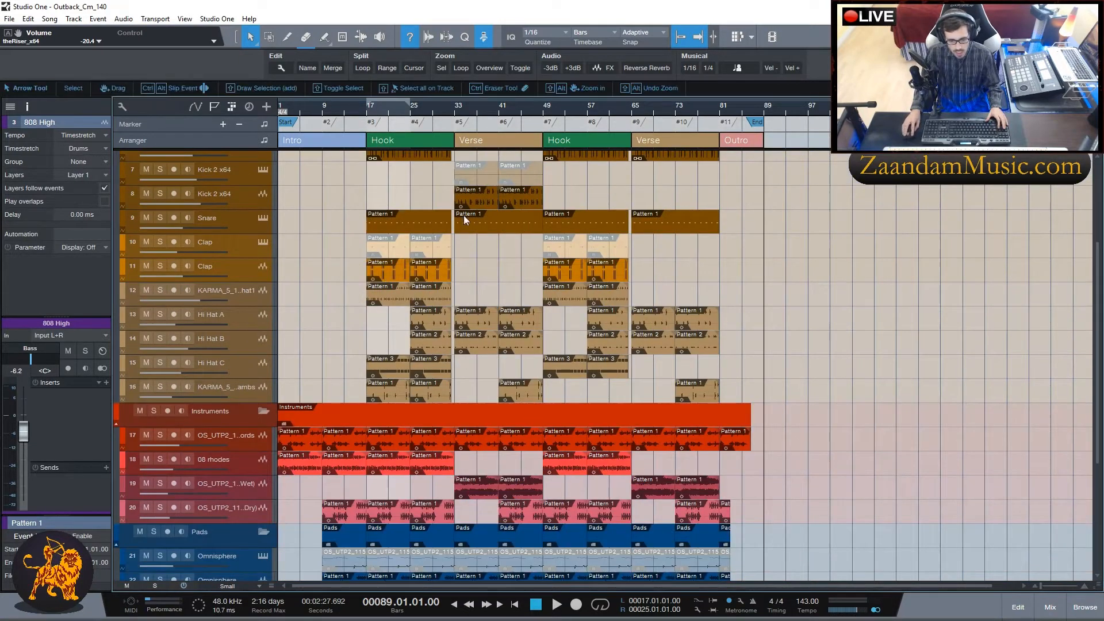
pyautogui.scroll(2, 411, 310)
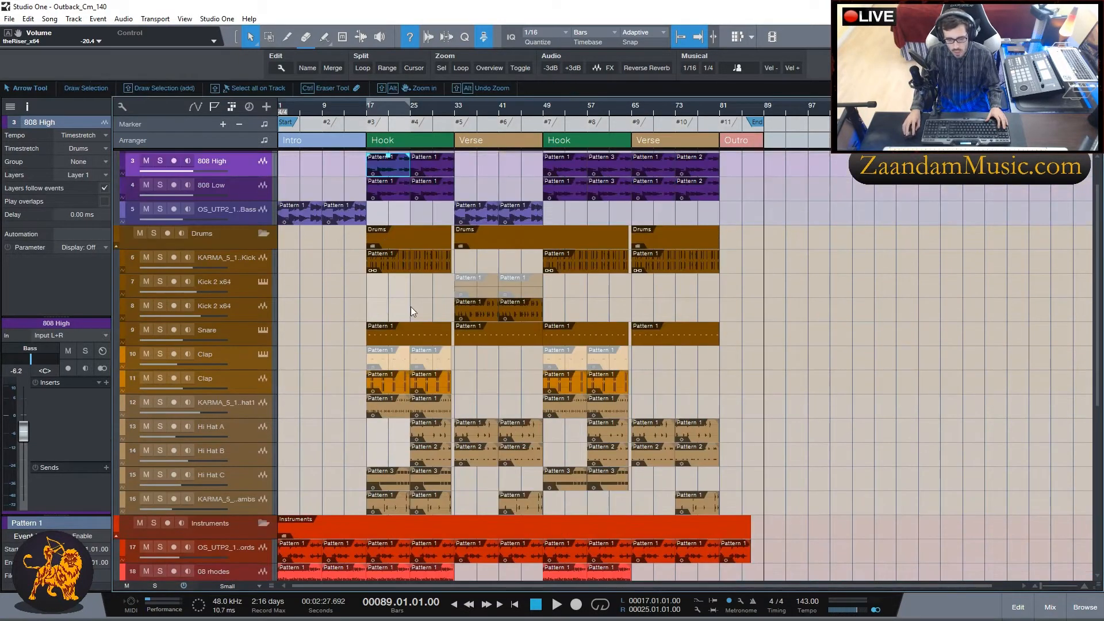
pyautogui.scroll(1, 410, 305)
pyautogui.click(412, 381)
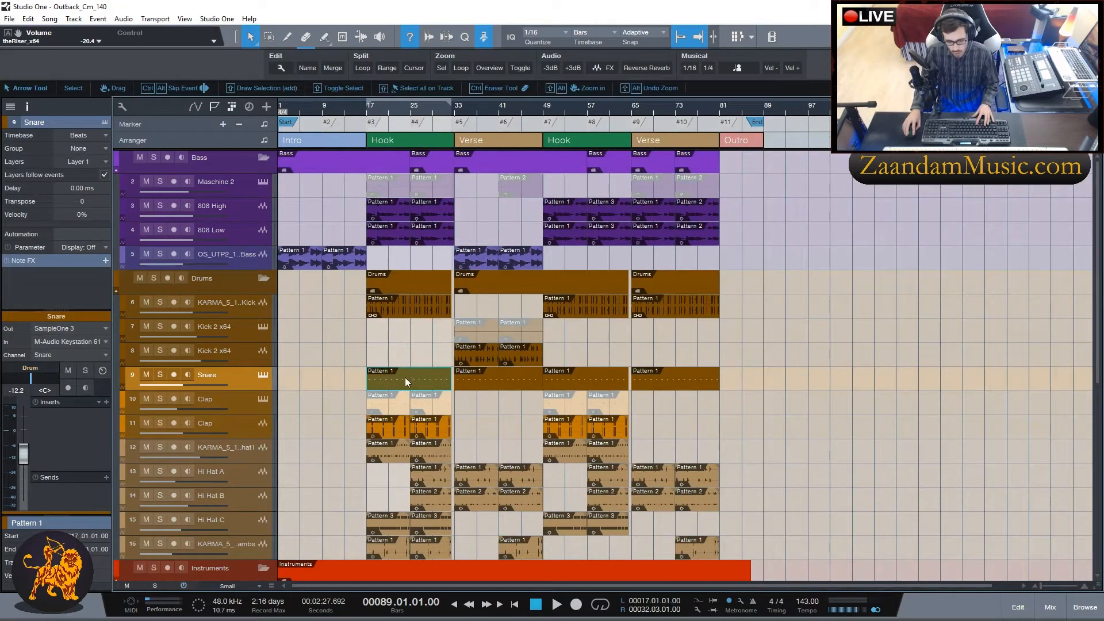
pyautogui.press('ctrl')
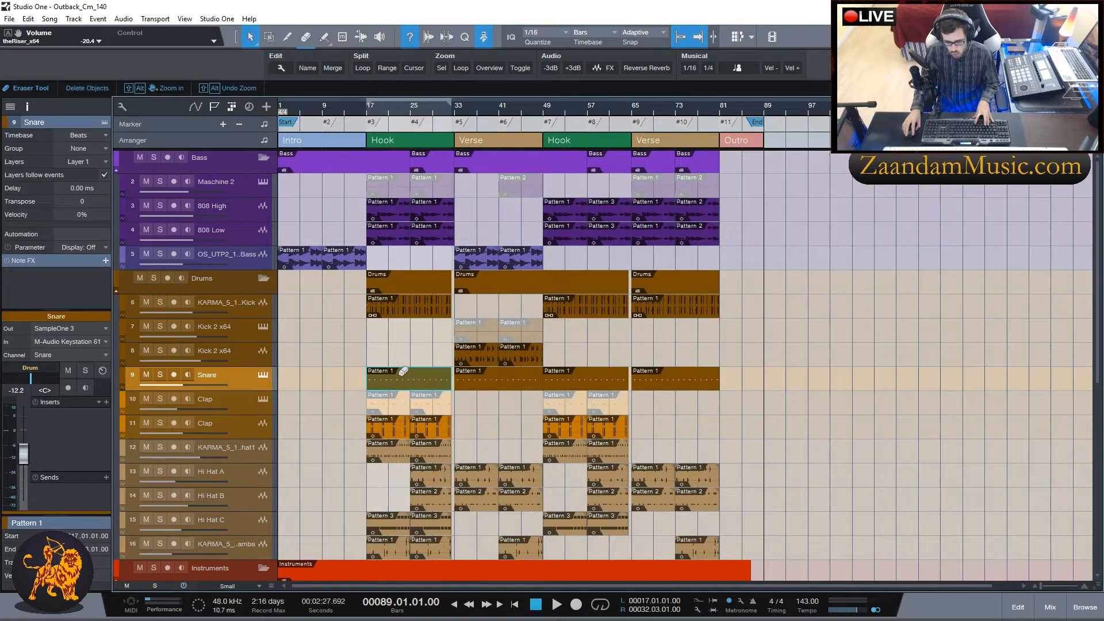
pyautogui.hotkey('ctrl', 'b')
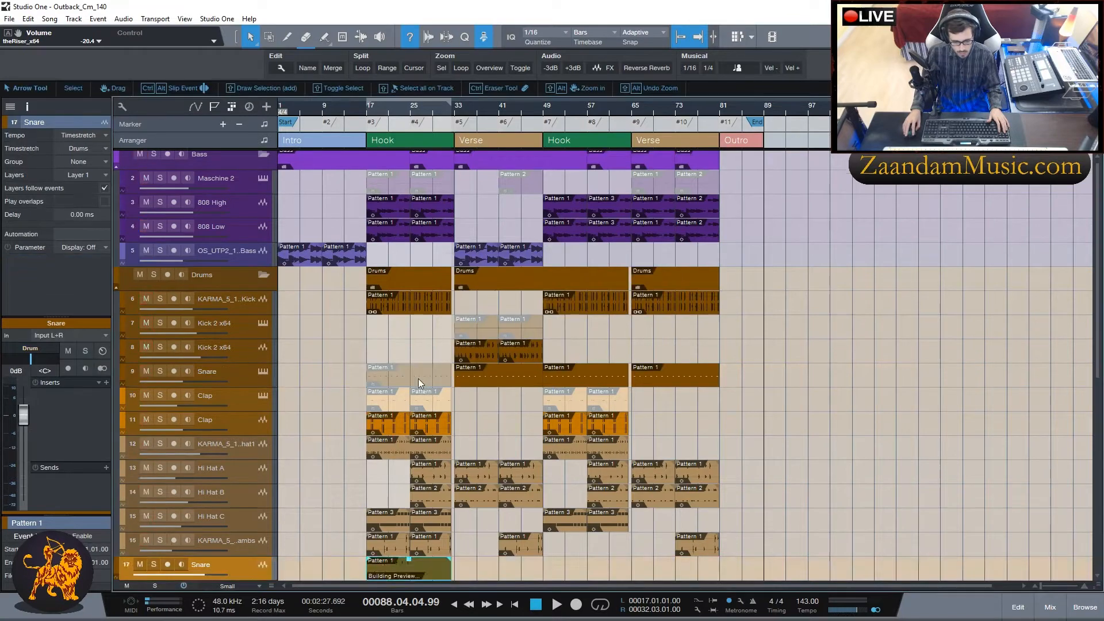
pyautogui.scroll(-2, 411, 368)
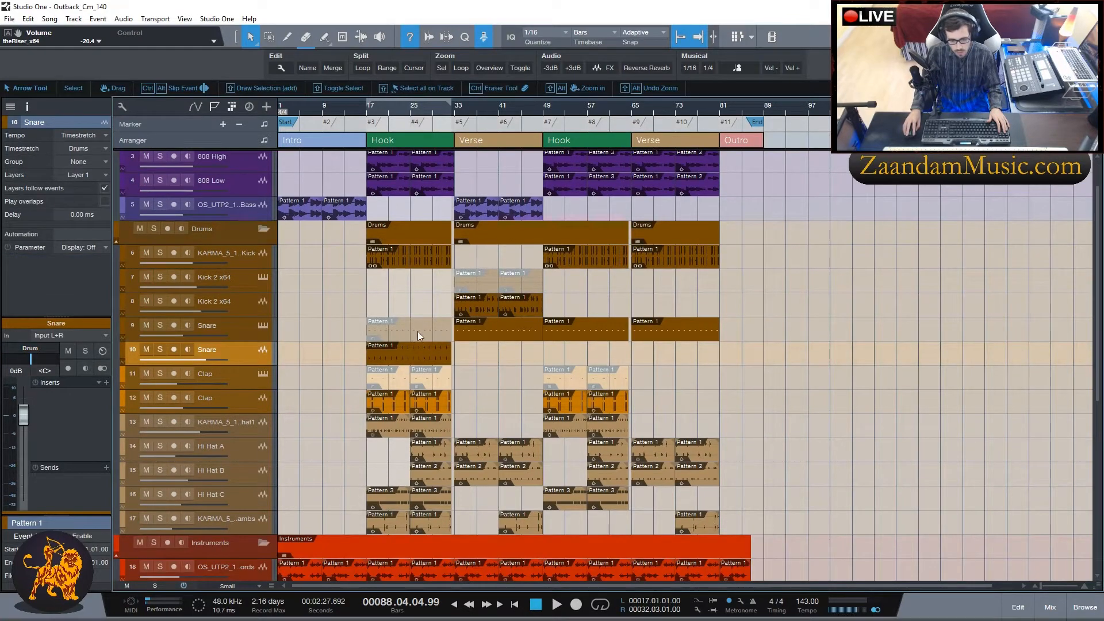
# Normalize the bounced snare audio event of the first hook in the audio editor, then close the editor.
pyautogui.doubleClick(398, 354)
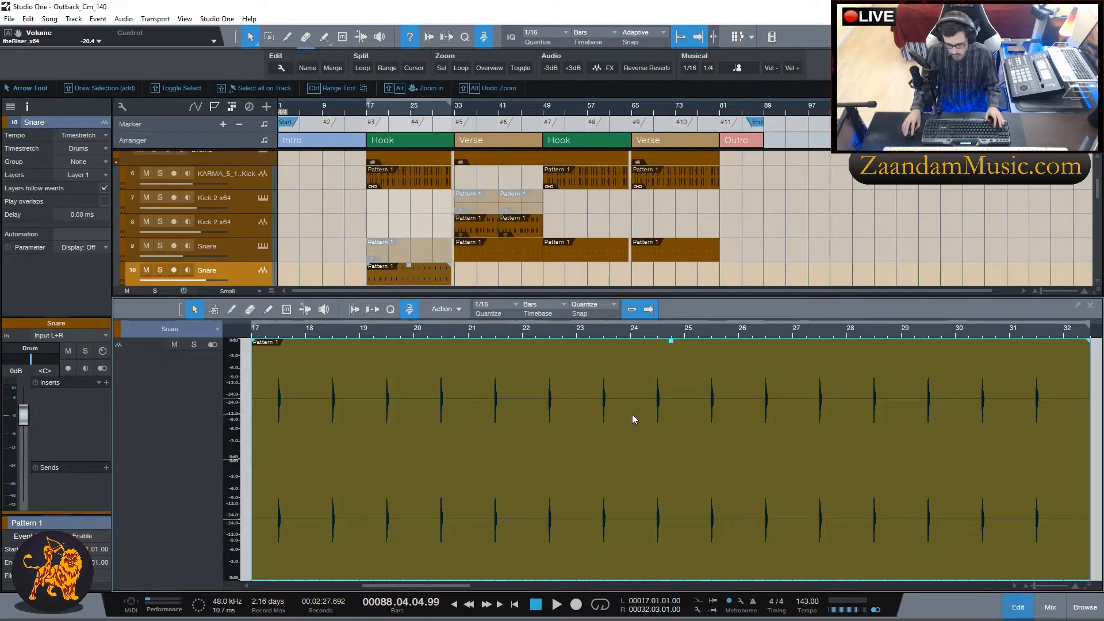
pyautogui.hotkey('alt', 'n')
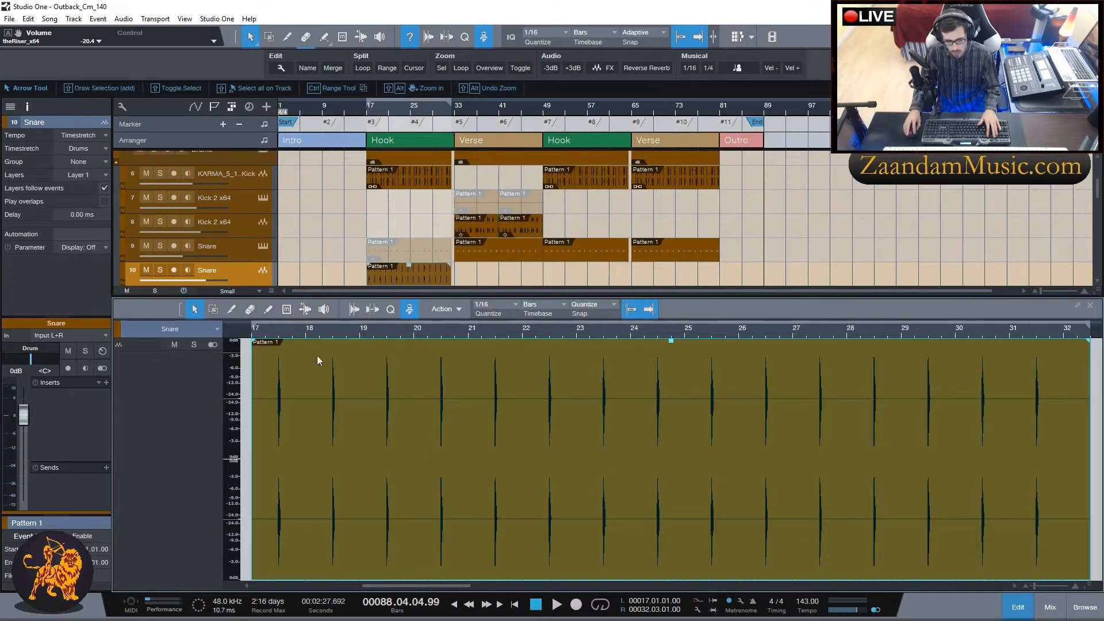
pyautogui.press('F2')
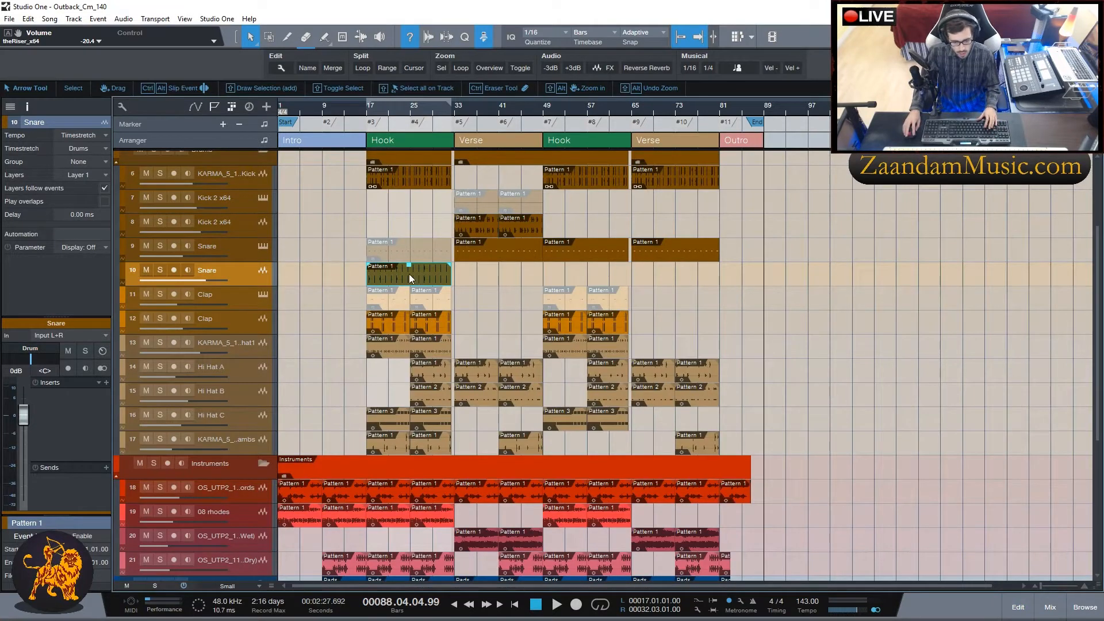
# Duplicate the normalized snare audio event into the first verse, the second hook and the second verse.
pyautogui.press('d')
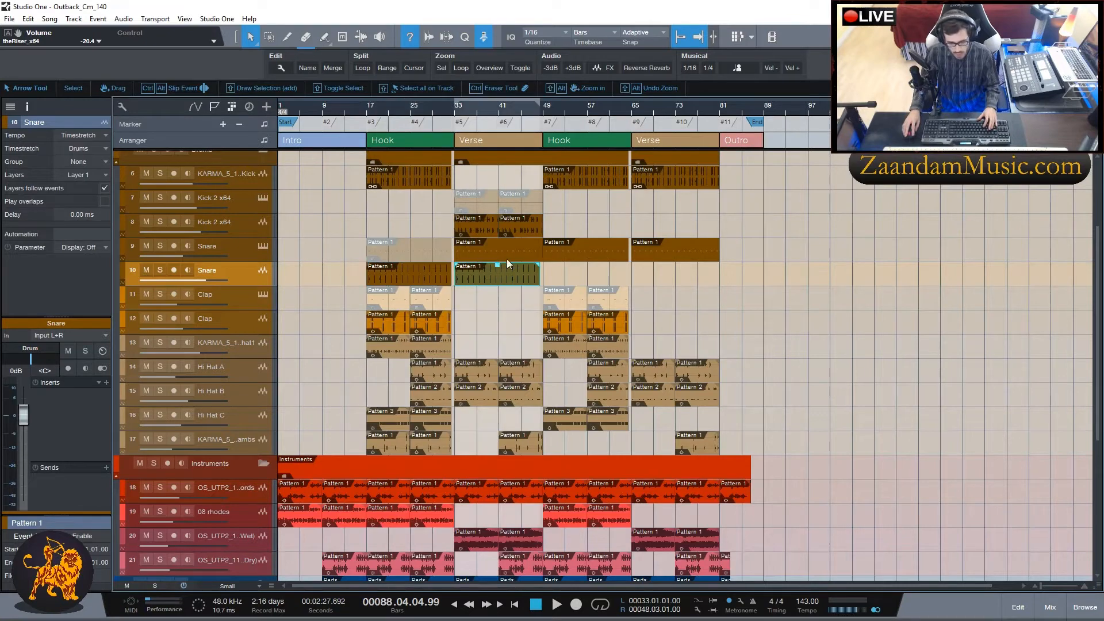
pyautogui.moveTo(545, 271); pyautogui.dragTo(548, 273)
pyautogui.press('d')
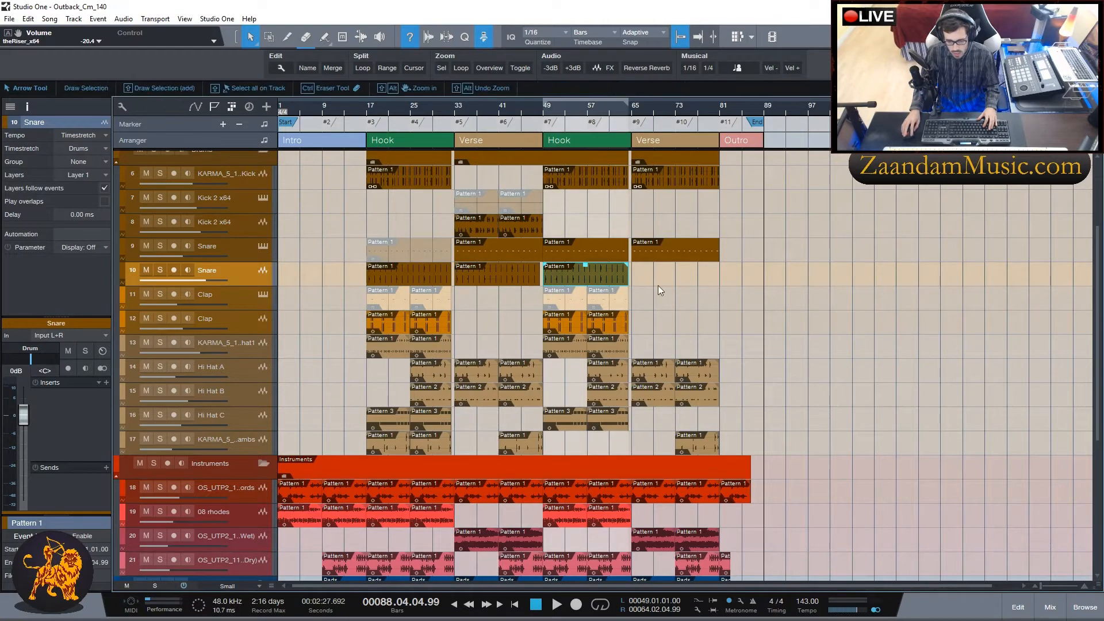
pyautogui.press('d')
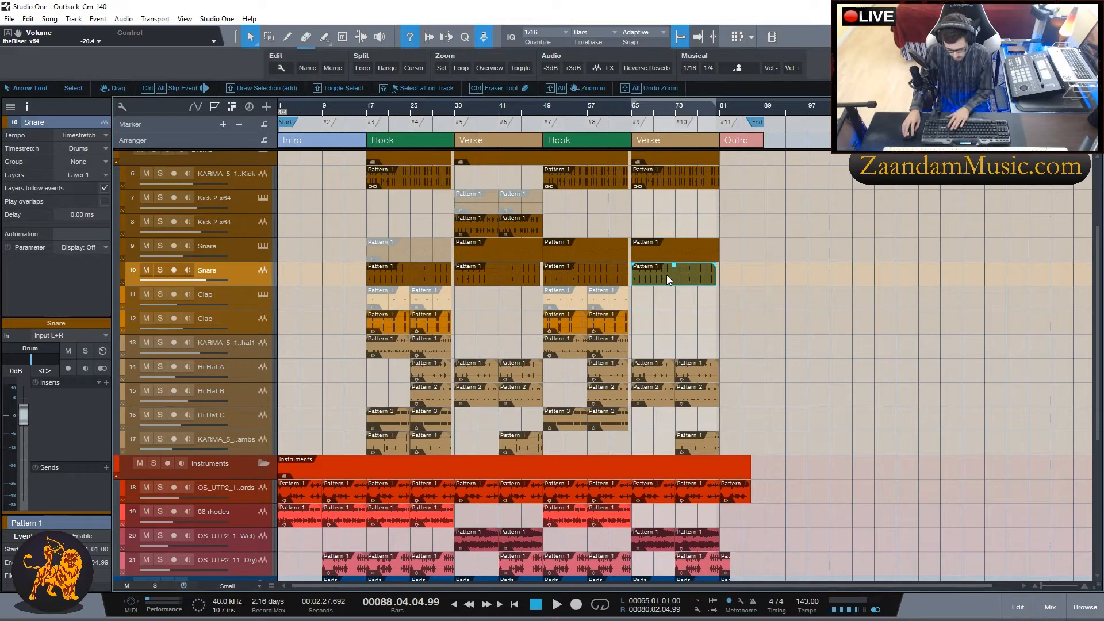
# Delete the snare audio copies in the second verse and the first verse.
pyautogui.press('Delete')
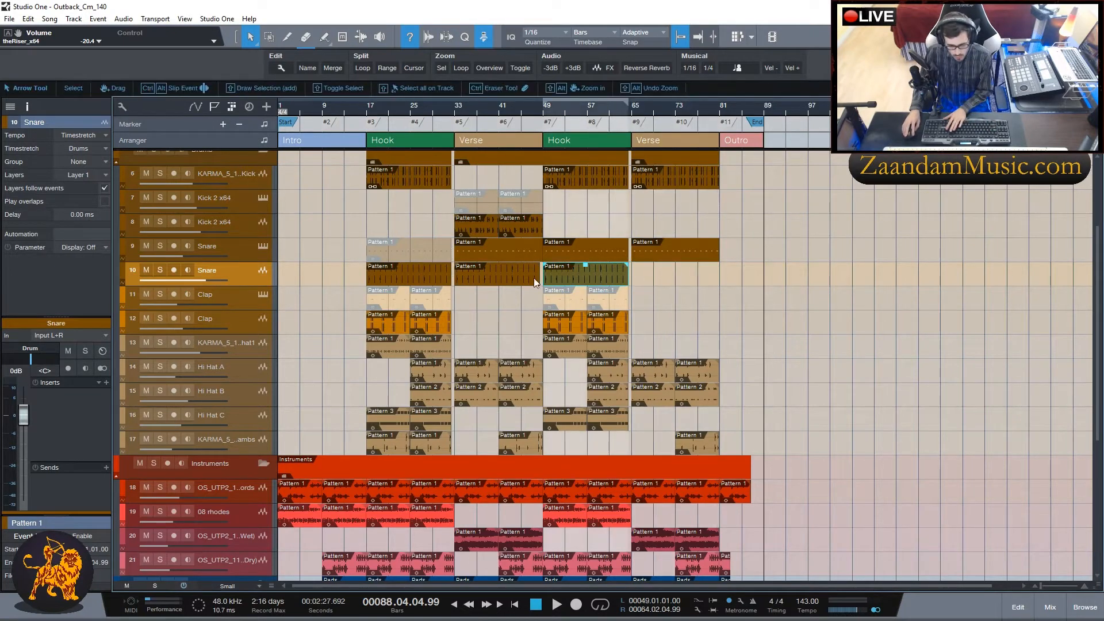
pyautogui.click(524, 276)
pyautogui.press('Delete')
# Bounce the Snare instrument pattern in the first verse to audio.
pyautogui.click(522, 257)
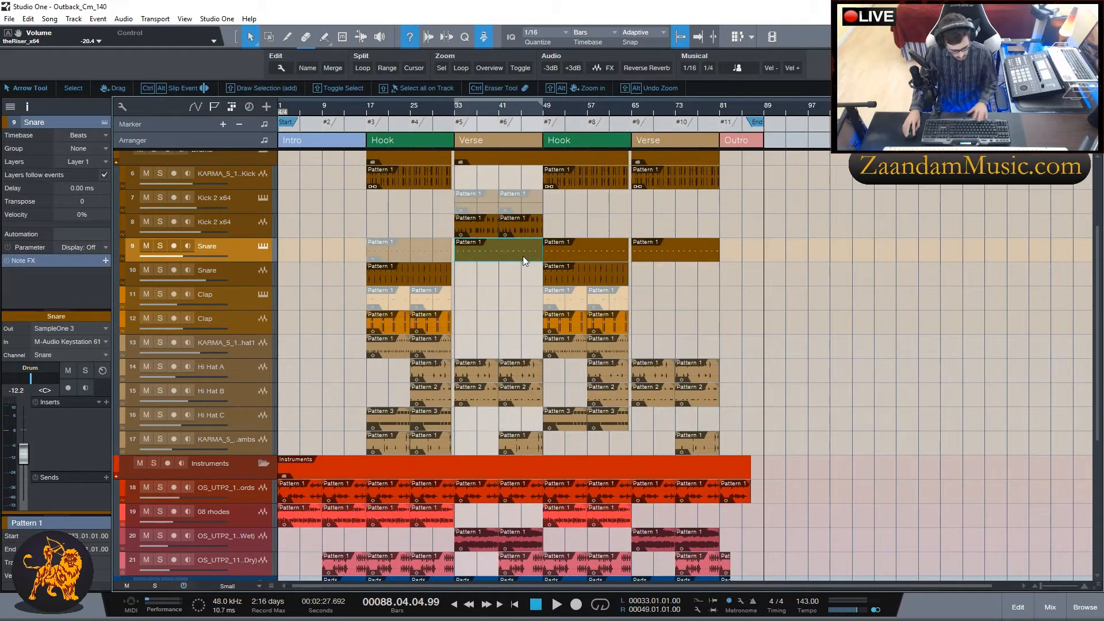
pyautogui.press('4')
pyautogui.hotkey('ctrl', 'b')
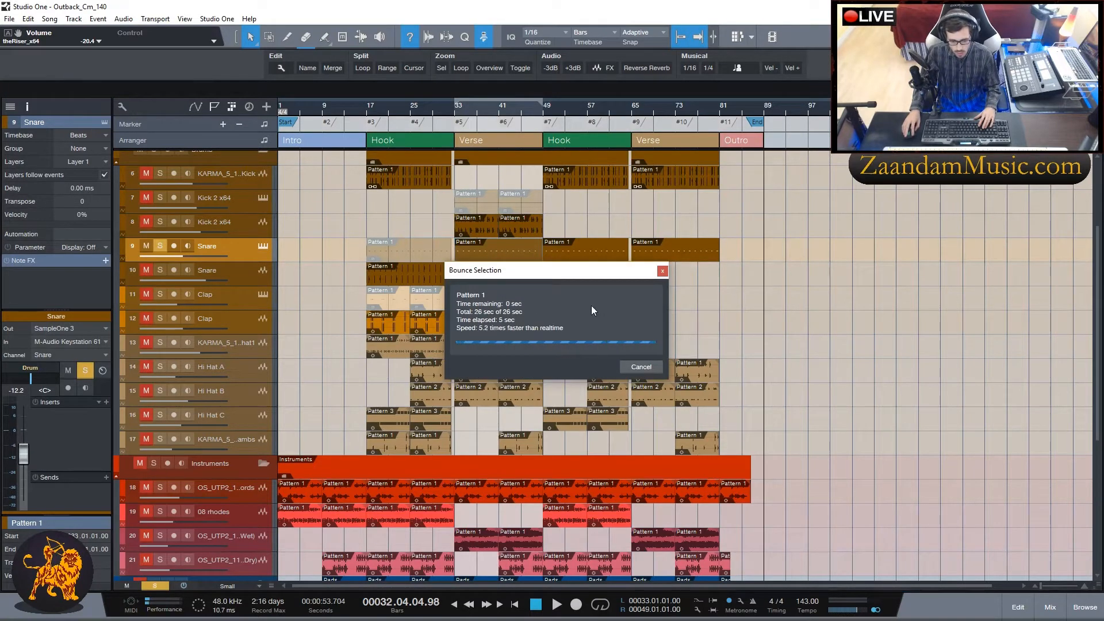
# Move the bounced verse snare onto the existing snare audio track below, and remove the emptied Snare track.
pyautogui.click(481, 277)
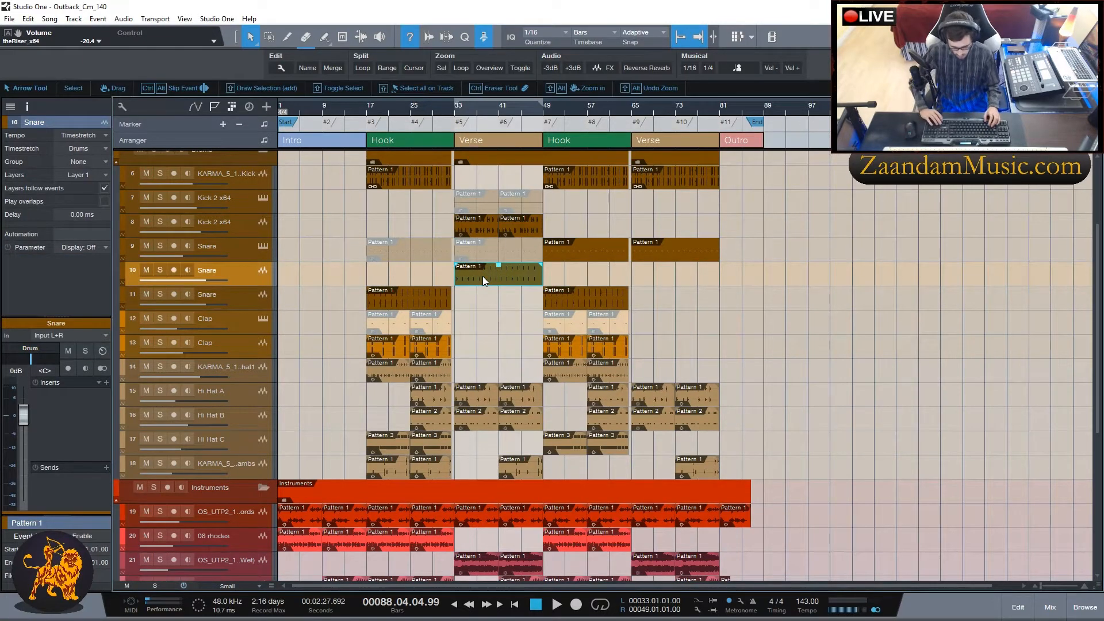
pyautogui.moveTo(482, 276); pyautogui.dragTo(480, 294)
pyautogui.click(237, 276)
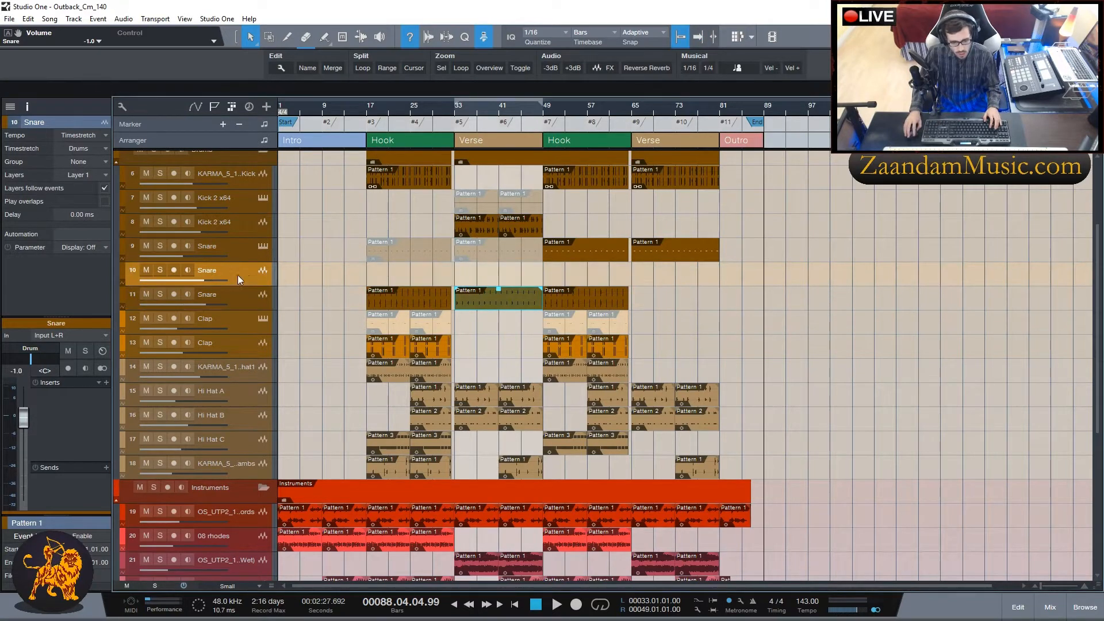
pyautogui.rightClick(237, 275)
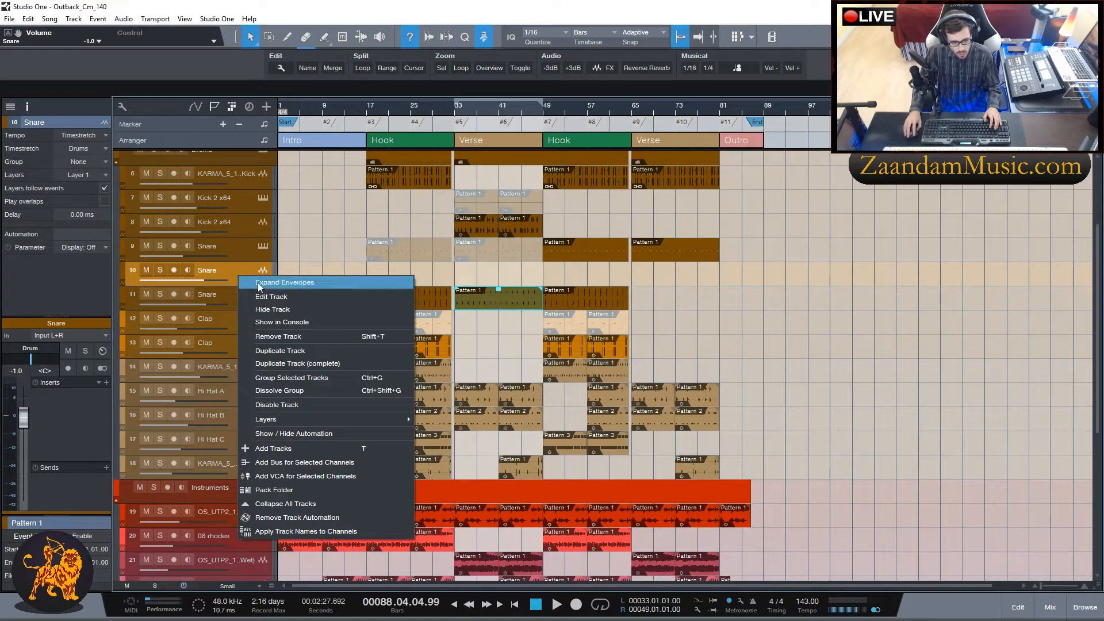
pyautogui.click(291, 338)
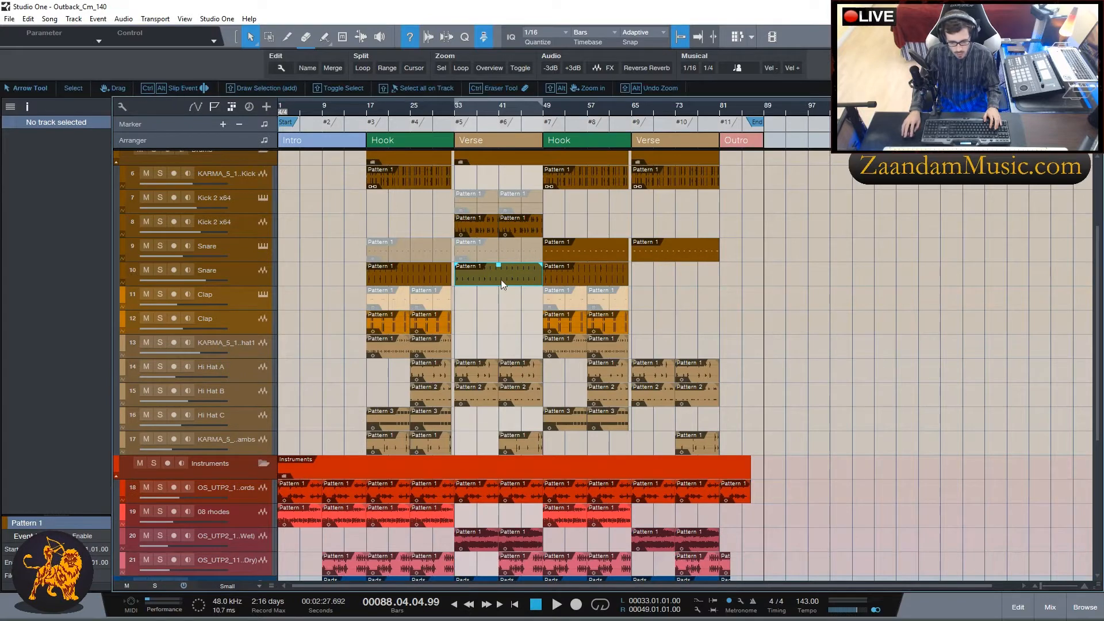
# Copy the first verse's snare audio event to the second verse, and mute the original snare patterns in the second verse and second hook.
pyautogui.moveTo(555, 276); pyautogui.dragTo(658, 274)
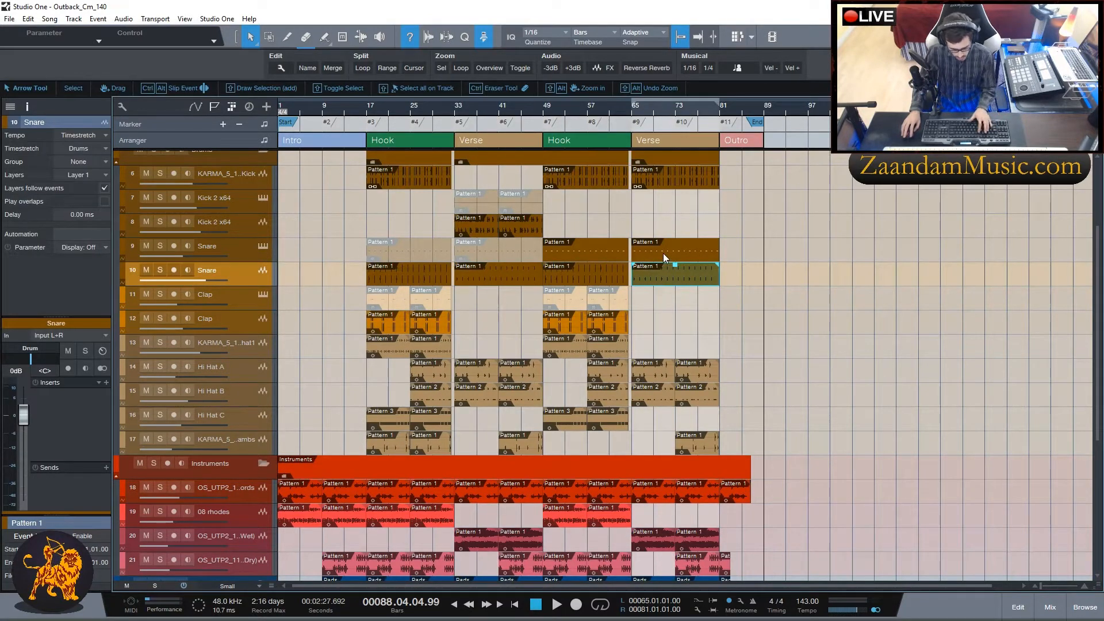
pyautogui.press('6')
pyautogui.click(693, 255)
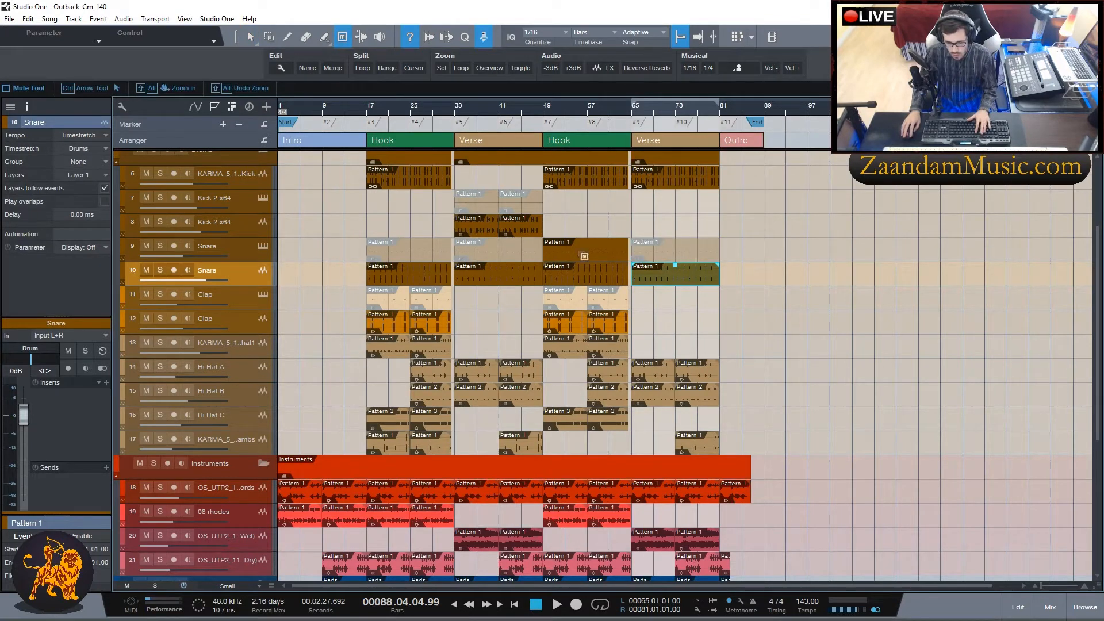
pyautogui.click(584, 256)
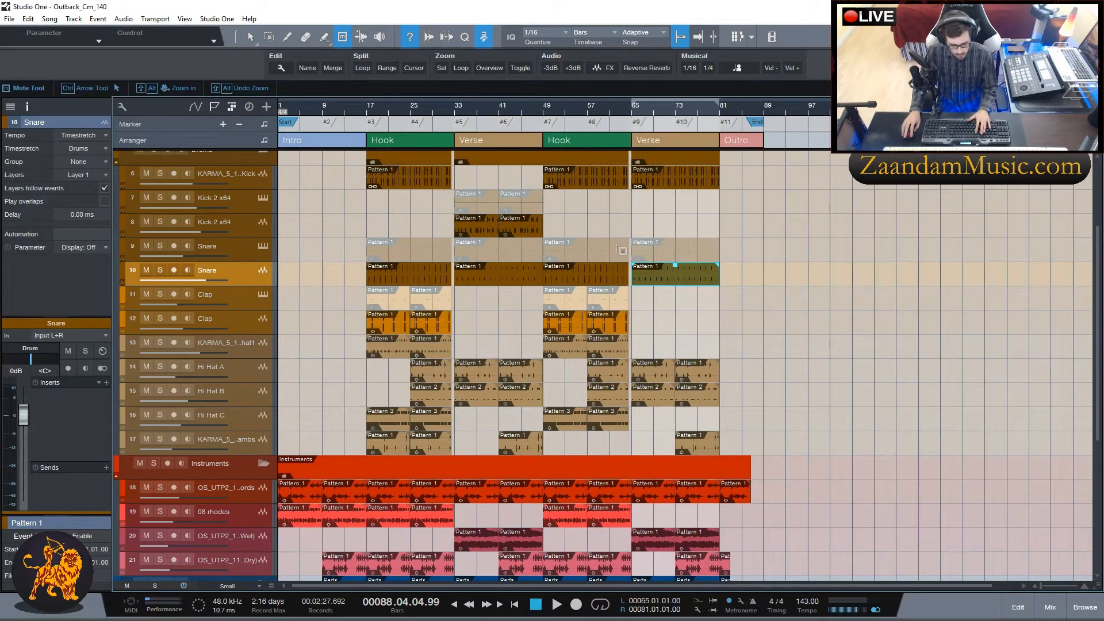
pyautogui.press('1')
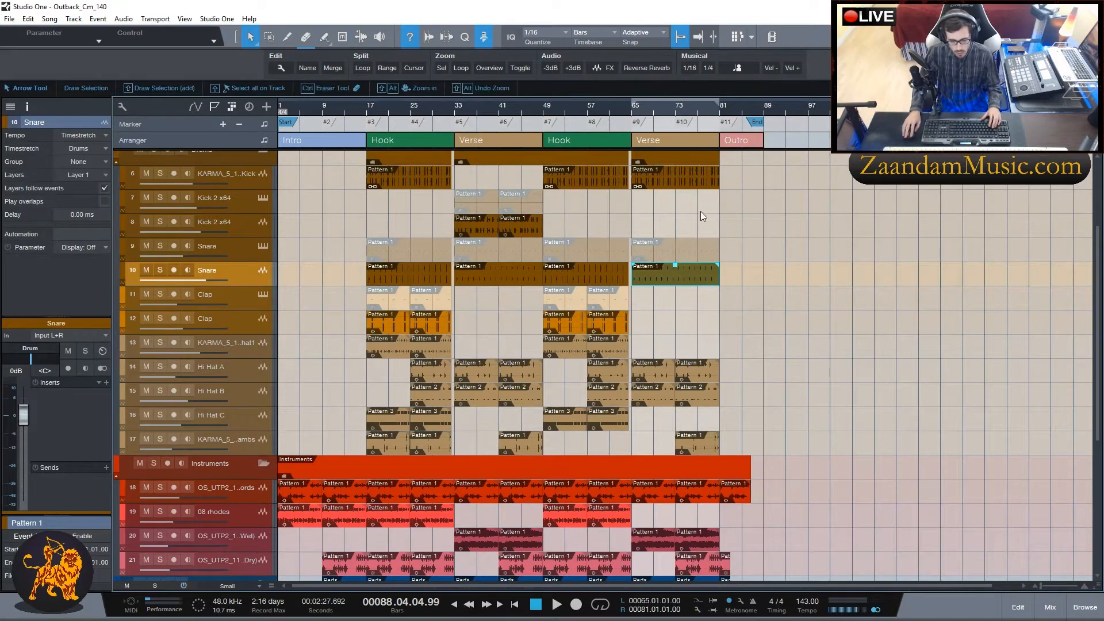
# Look over the arrangement's tracks from the drums down through instruments, pads and effects to the Beat Tag tracks.
pyautogui.scroll(2, 796, 262)
pyautogui.scroll(-3, 776, 301)
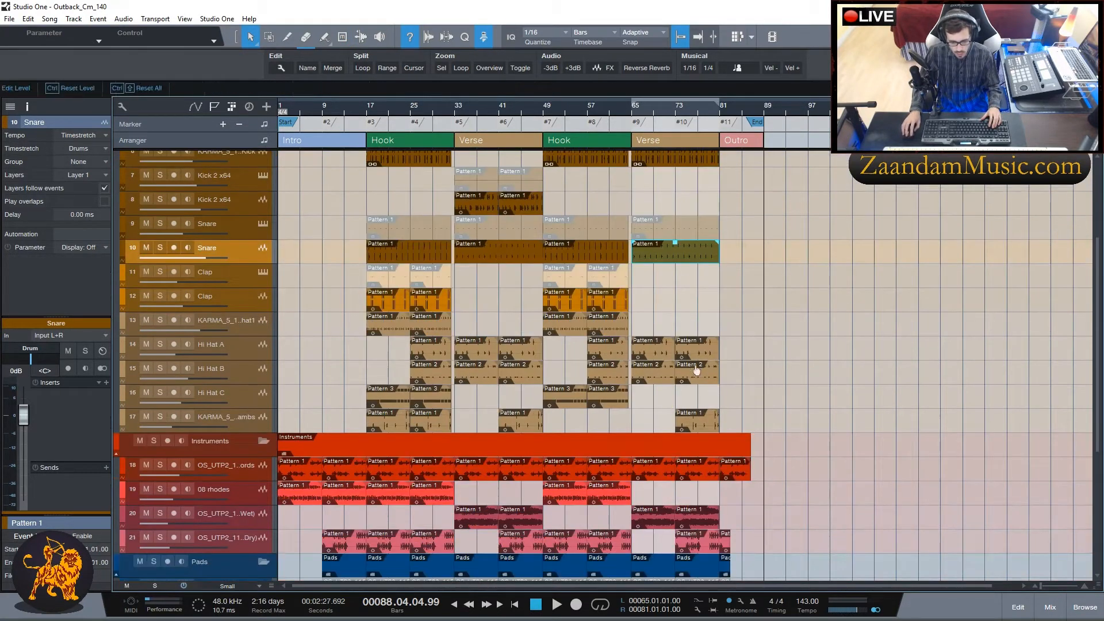
pyautogui.scroll(-1, 697, 370)
pyautogui.scroll(-1, 720, 421)
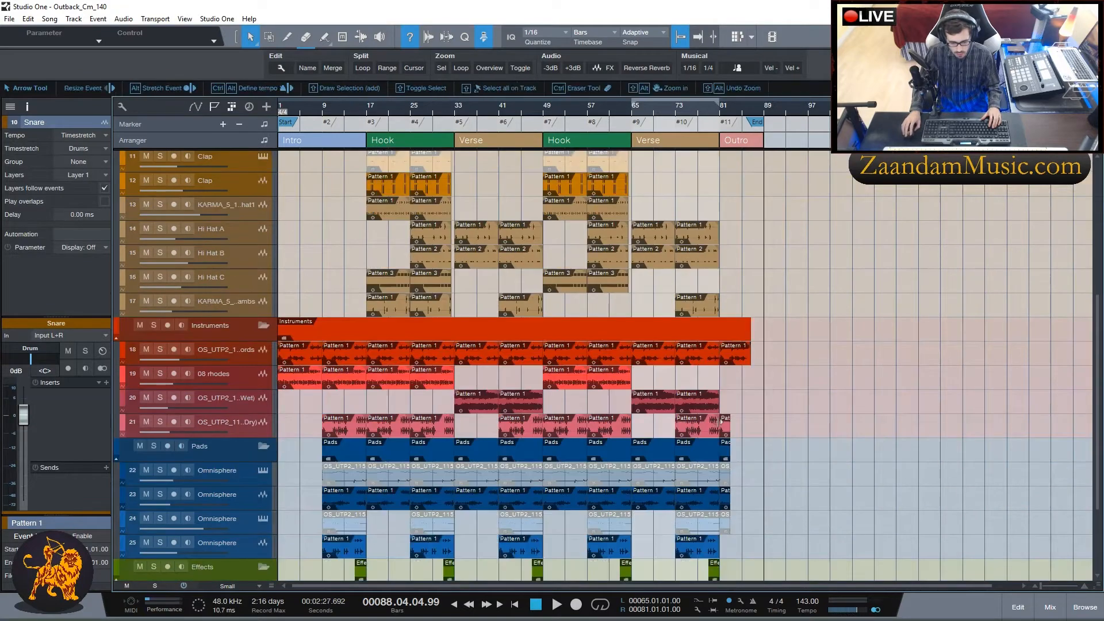
pyautogui.scroll(-1, 721, 422)
pyautogui.scroll(-1, 505, 391)
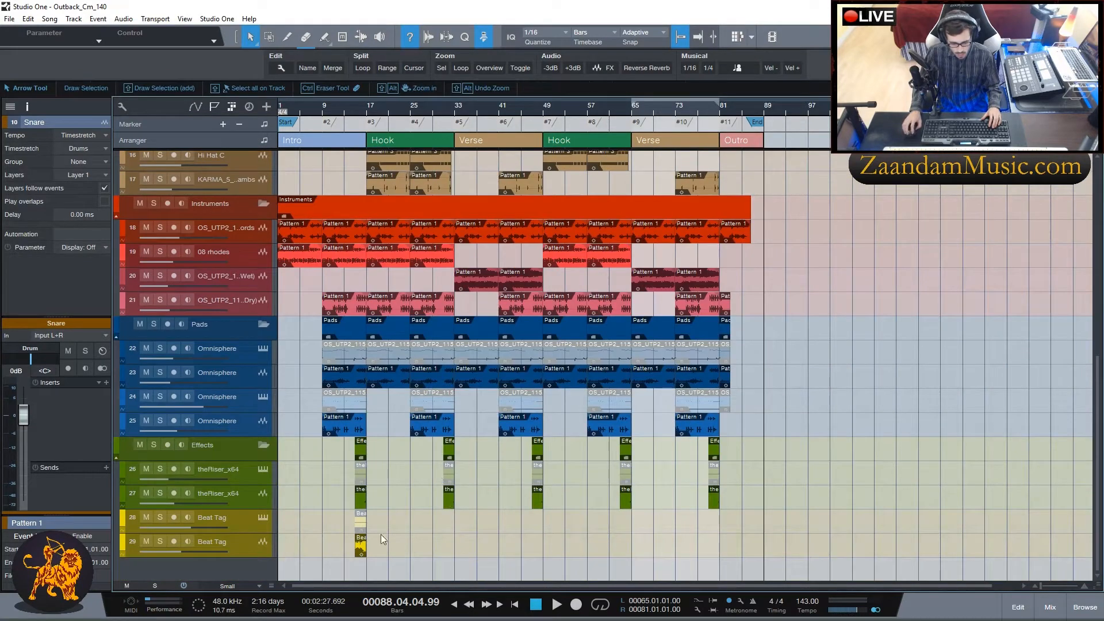
pyautogui.scroll(4, 835, 280)
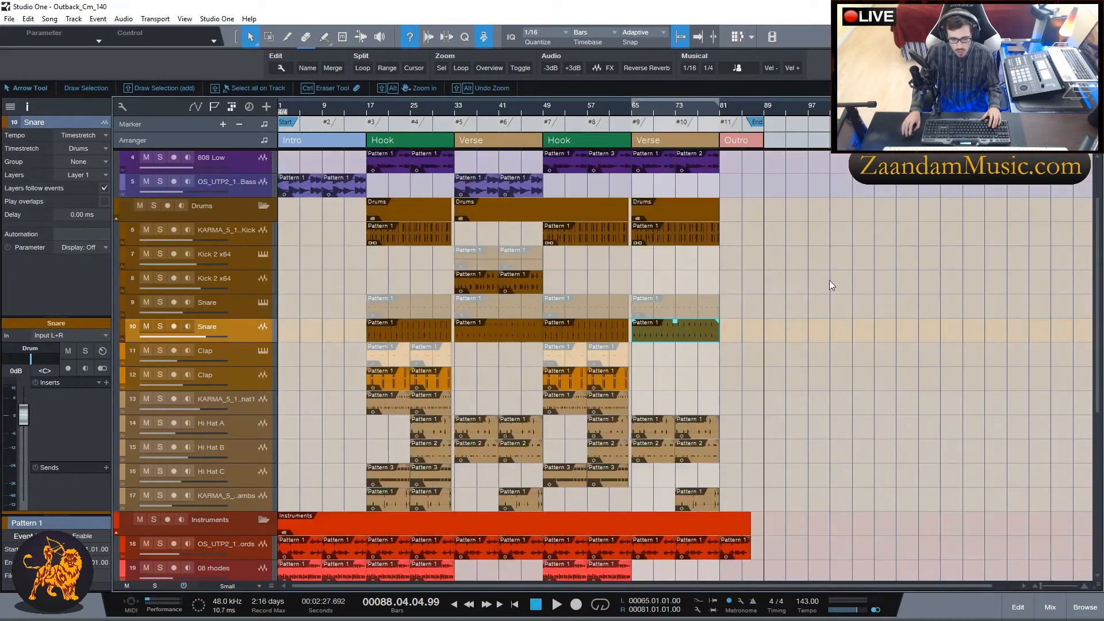
# Open the mix console and review its channels from the drums through the reverb and delay FX channels to the buses.
pyautogui.click(1049, 608)
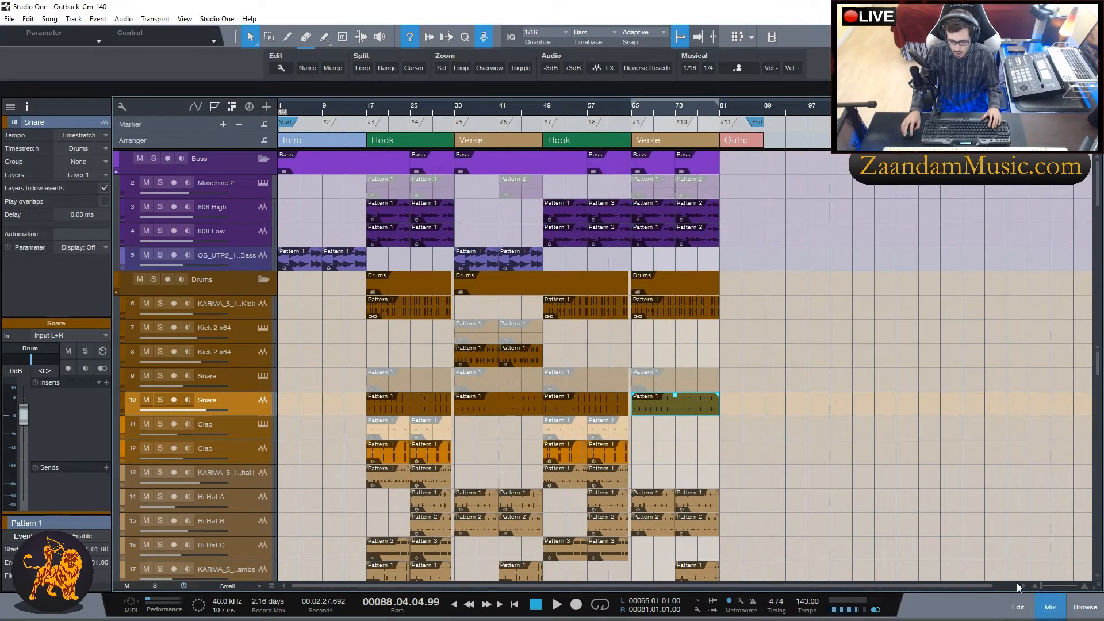
pyautogui.scroll(-1, 819, 257)
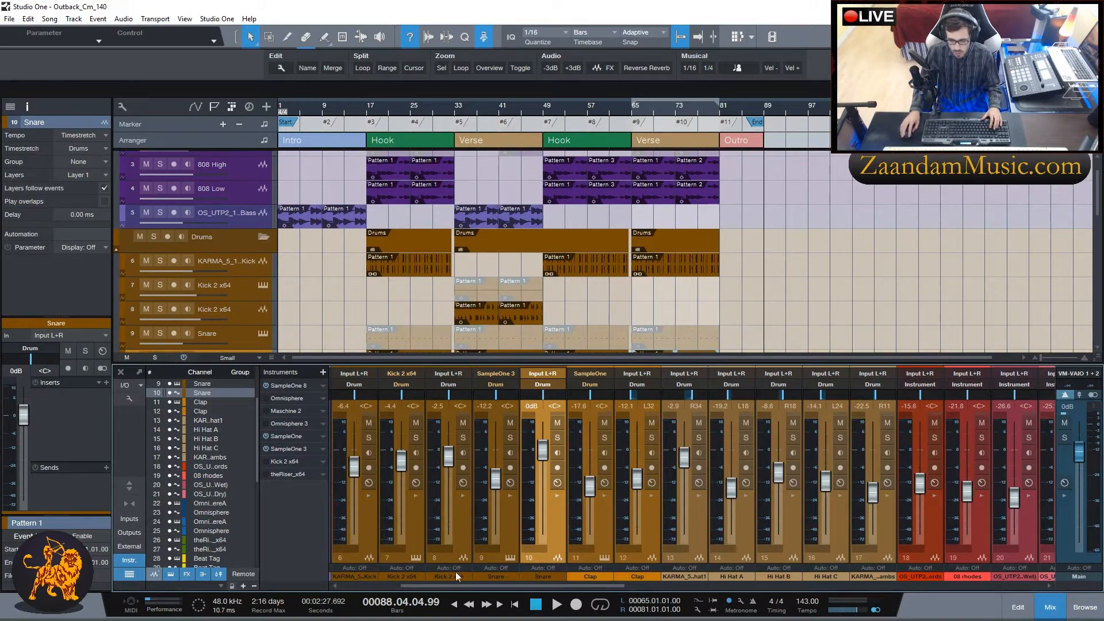
pyautogui.moveTo(427, 586); pyautogui.dragTo(539, 585)
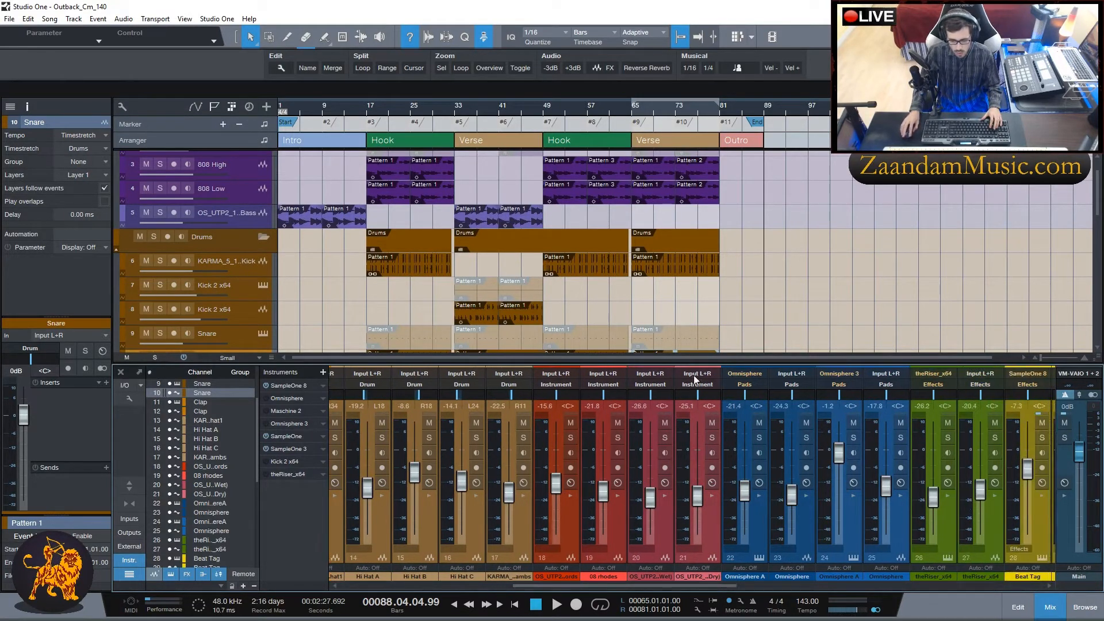
pyautogui.moveTo(610, 585); pyautogui.dragTo(696, 587)
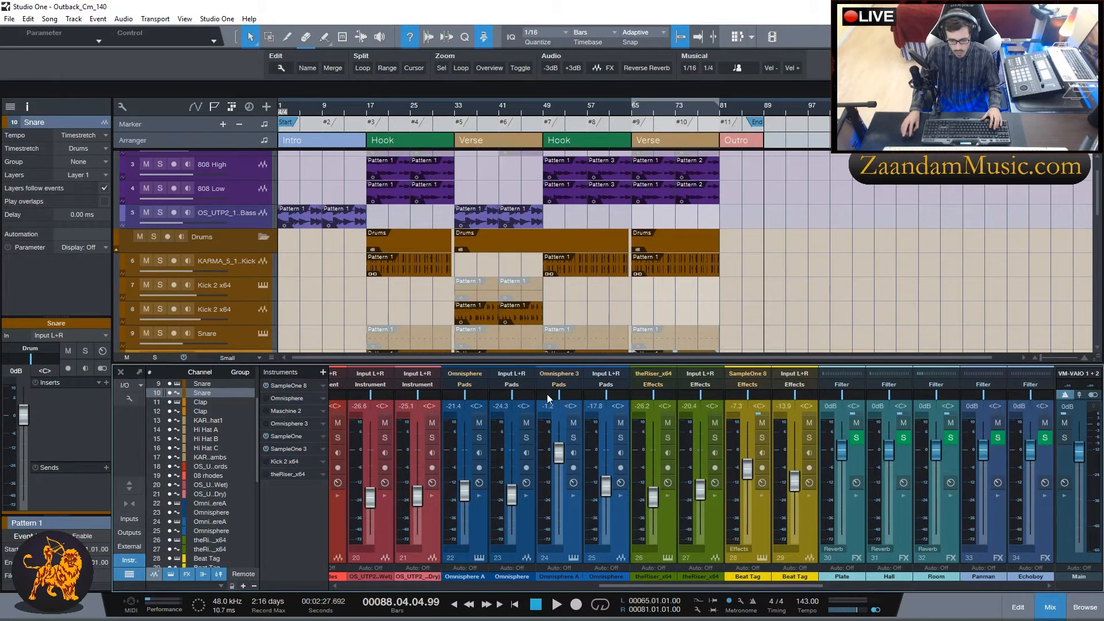
pyautogui.moveTo(696, 586); pyautogui.dragTo(720, 588)
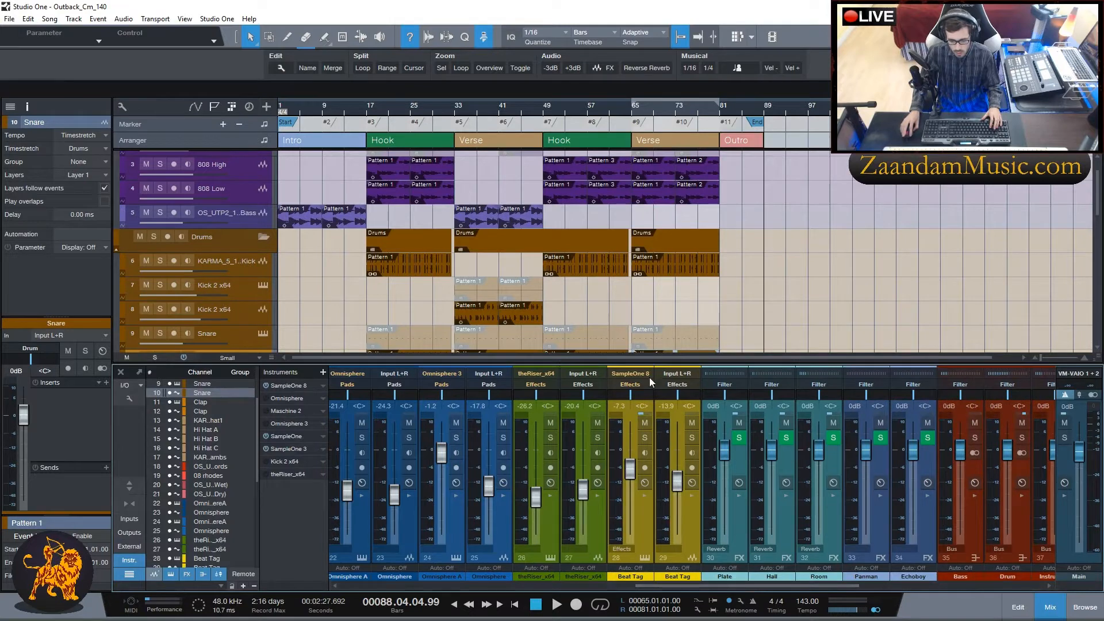
pyautogui.moveTo(723, 588); pyautogui.dragTo(856, 585)
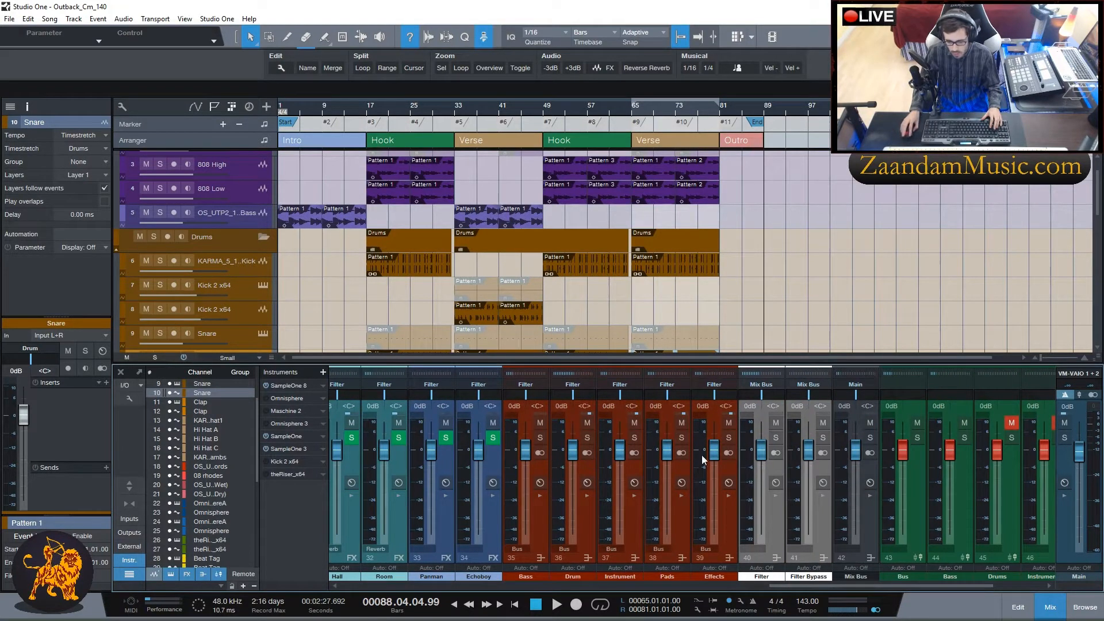
# Expand the console to full height with inserts and sends, and examine the bus sends and the FX channels.
pyautogui.click(131, 487)
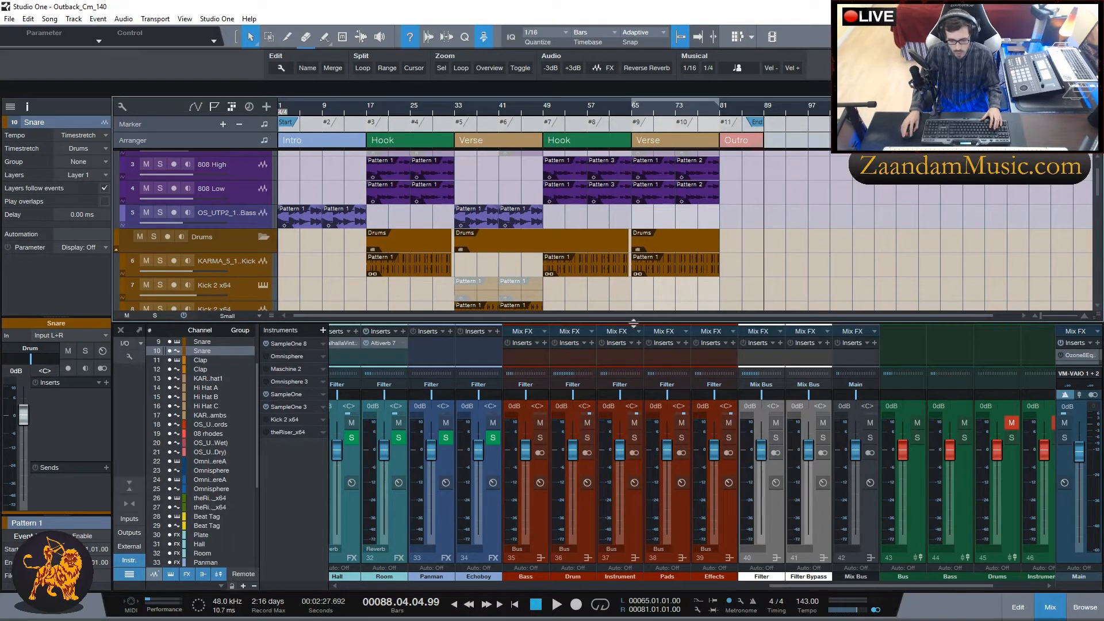
pyautogui.moveTo(634, 324); pyautogui.dragTo(645, 241)
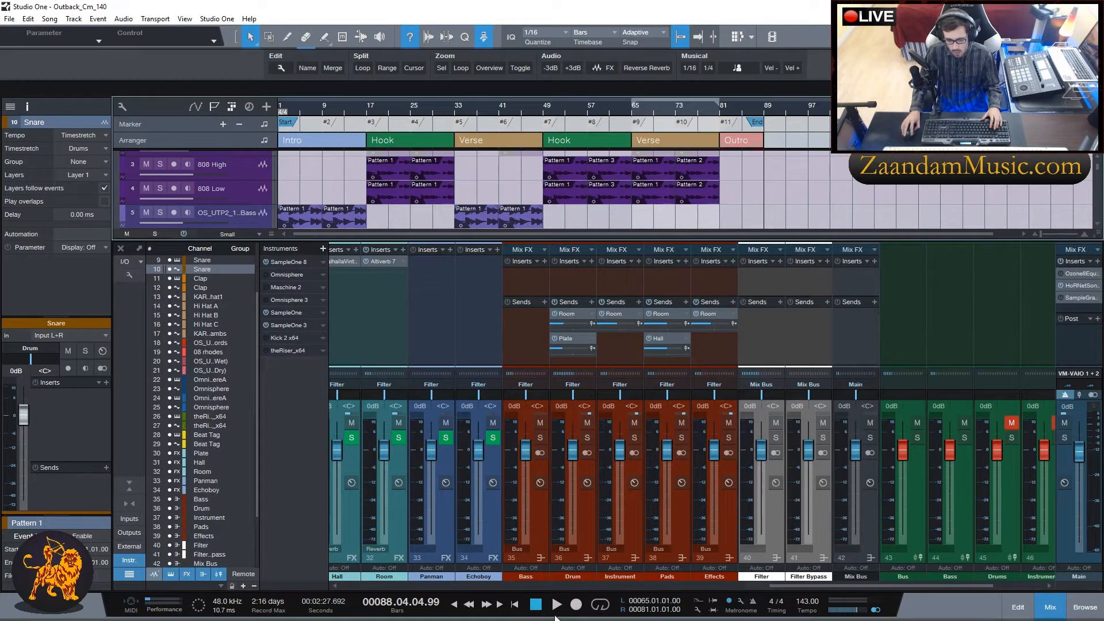
pyautogui.moveTo(852, 587); pyautogui.dragTo(740, 574)
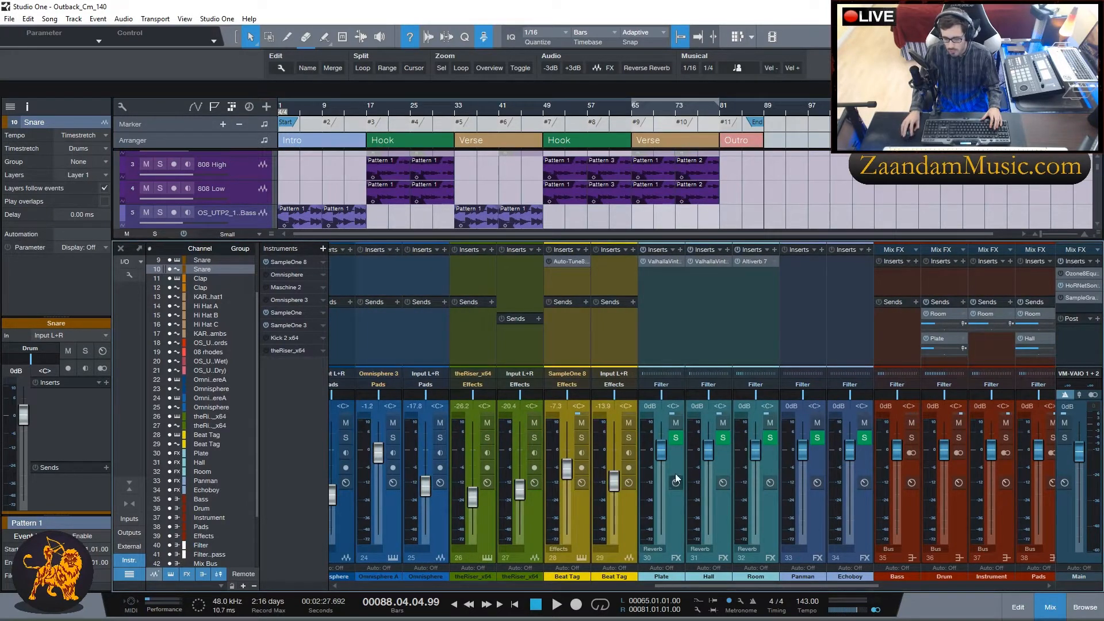
# Inspect the ValhallaVintageVerb settings on the Plate and Hall FX channels, closing each plug-in window after viewing.
pyautogui.click(658, 260)
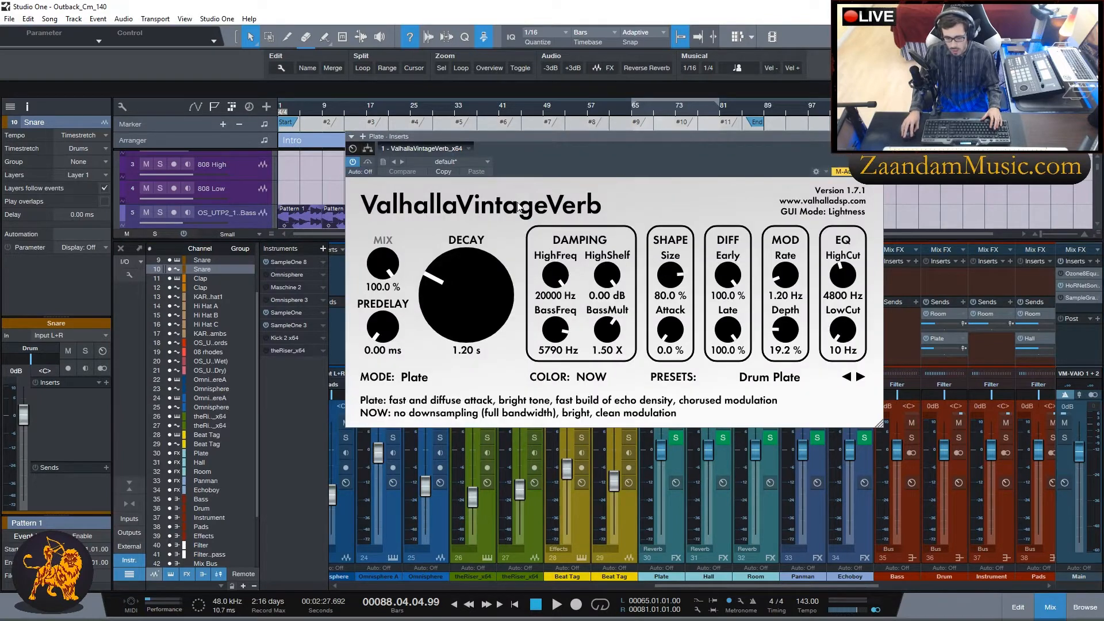
pyautogui.moveTo(571, 146); pyautogui.dragTo(537, 160)
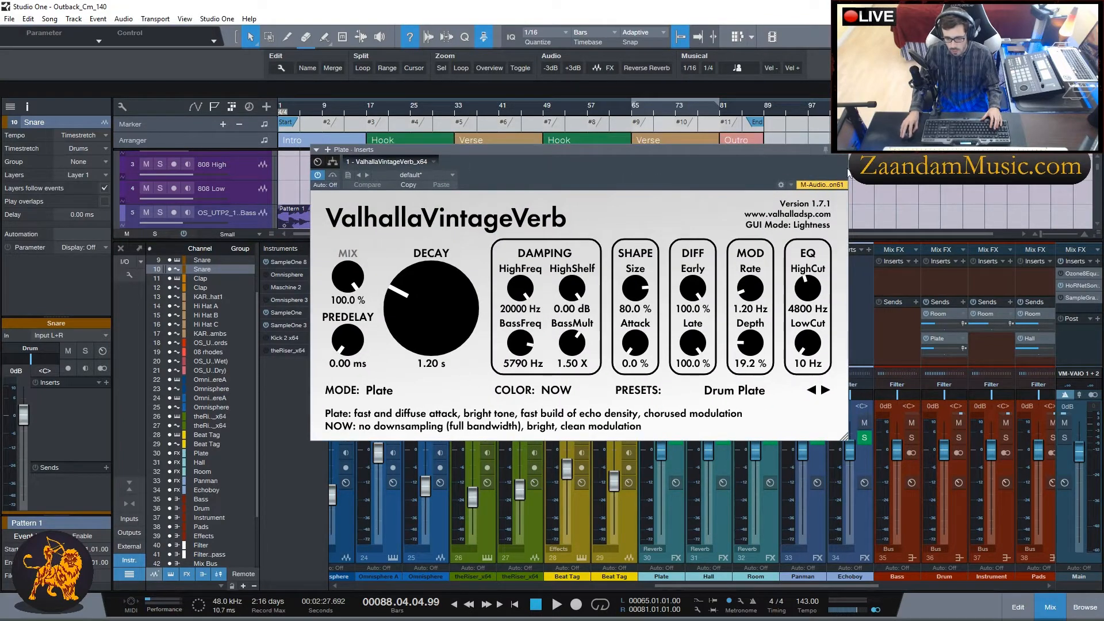
pyautogui.click(840, 150)
pyautogui.click(709, 261)
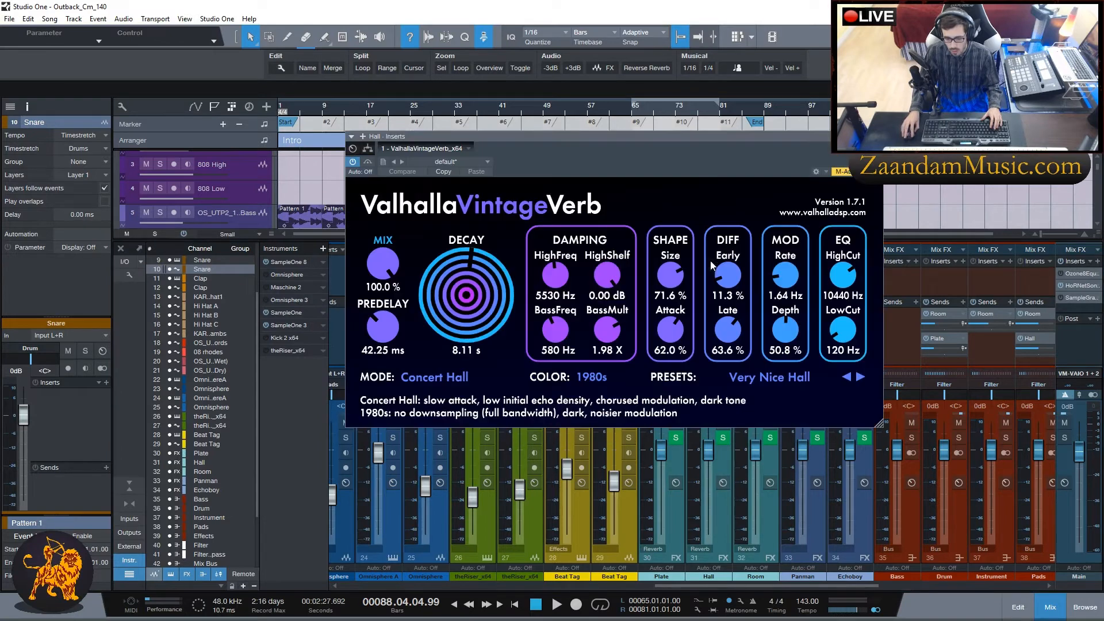
pyautogui.moveTo(581, 153); pyautogui.dragTo(484, 188)
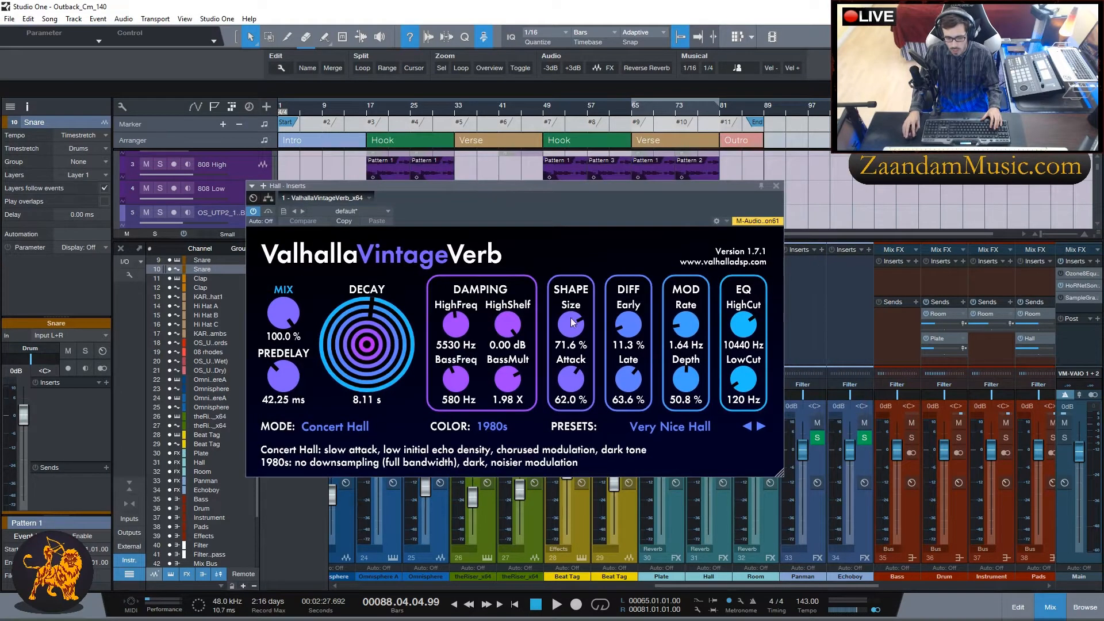
pyautogui.click(775, 187)
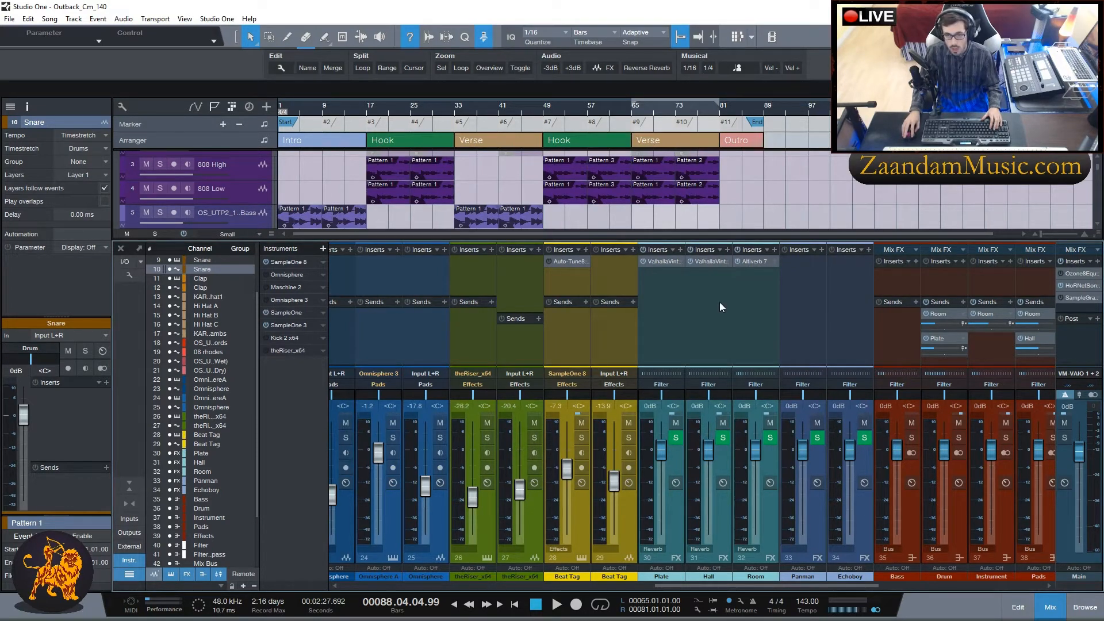
# Inspect the Altiverb 7 reverb on the Room FX channel, and close its window.
pyautogui.doubleClick(754, 262)
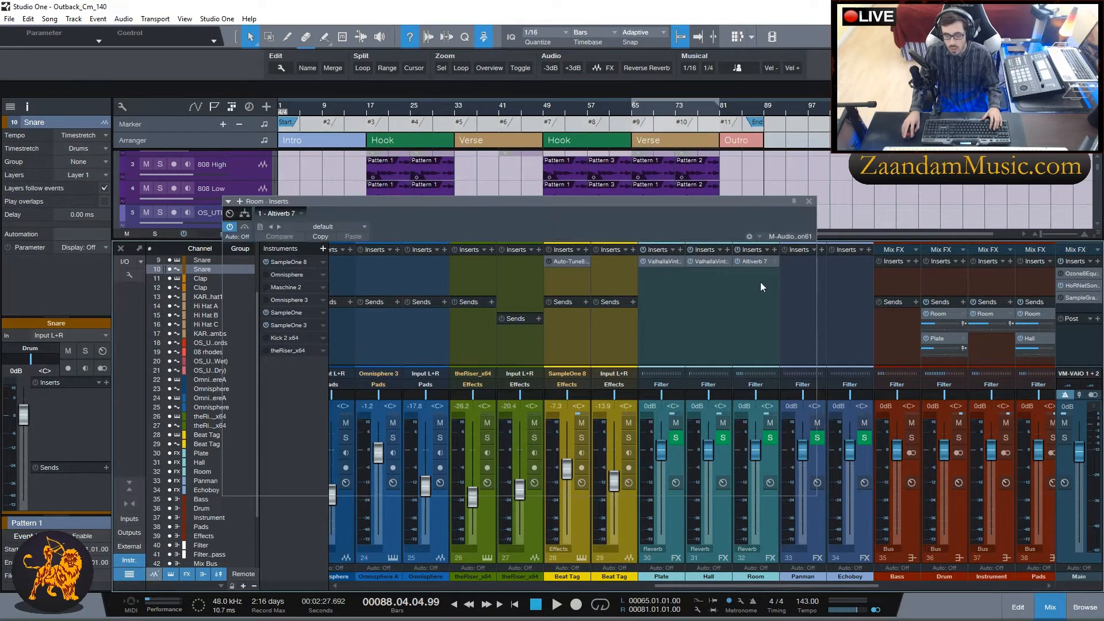
pyautogui.moveTo(520, 212); pyautogui.dragTo(517, 226)
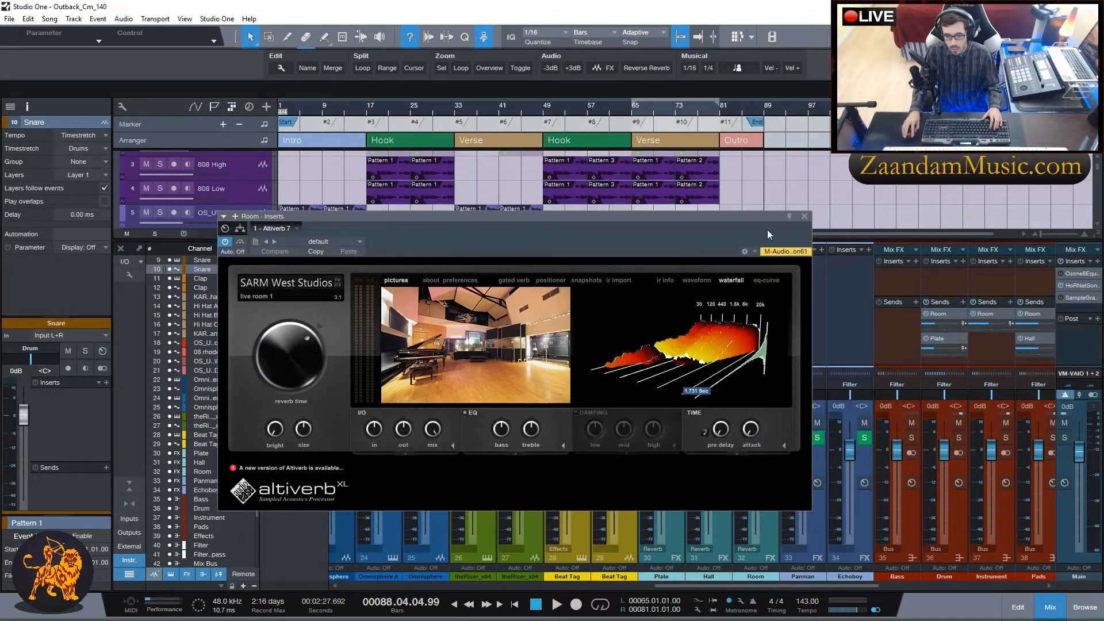
pyautogui.click(805, 215)
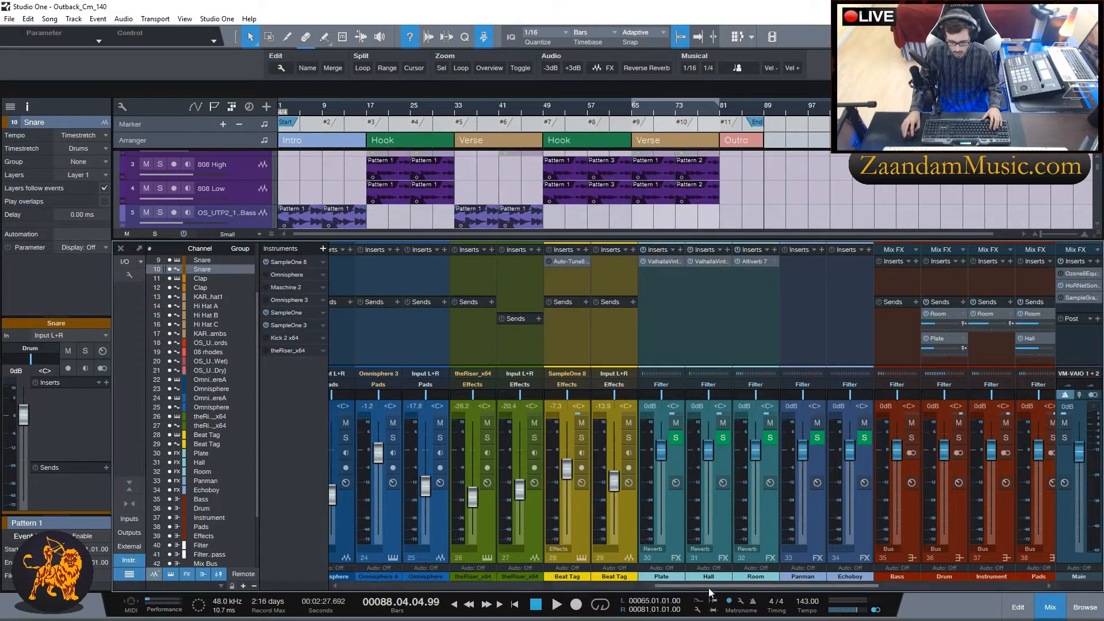
# Return the console to its first channels and collapse it to the compact fader view without inserts and sends.
pyautogui.moveTo(725, 585); pyautogui.dragTo(392, 582)
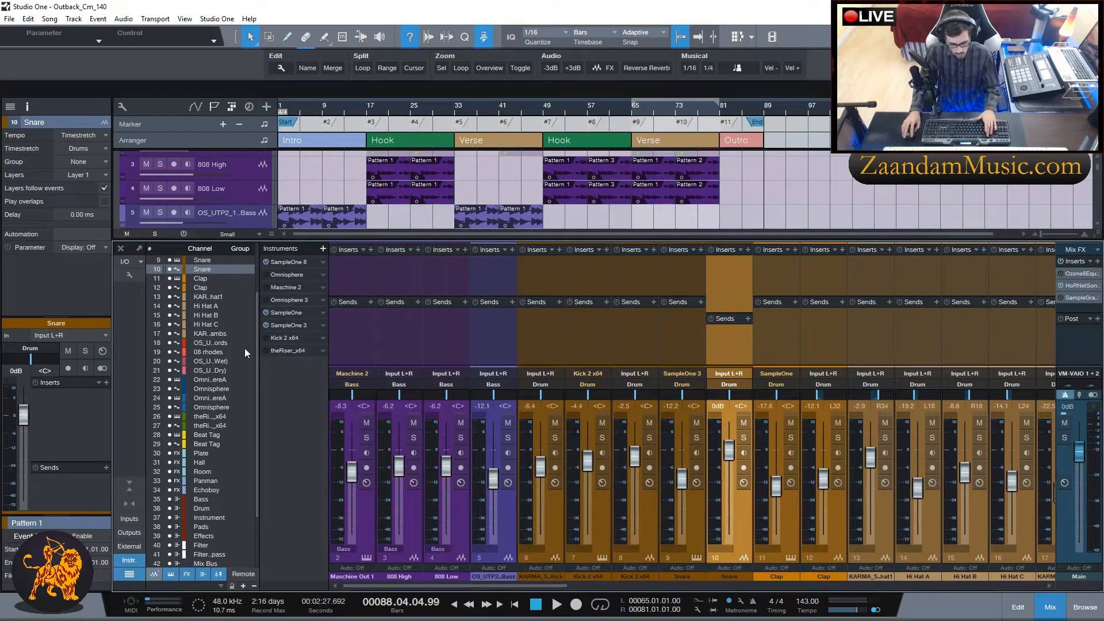
pyautogui.click(130, 486)
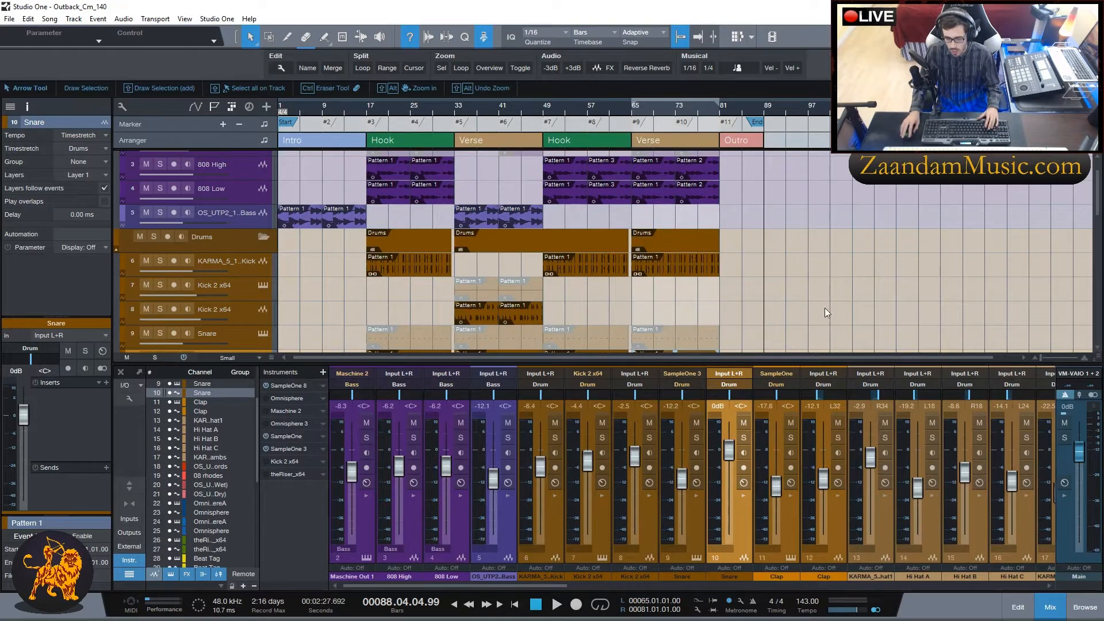
pyautogui.scroll(-3, 827, 266)
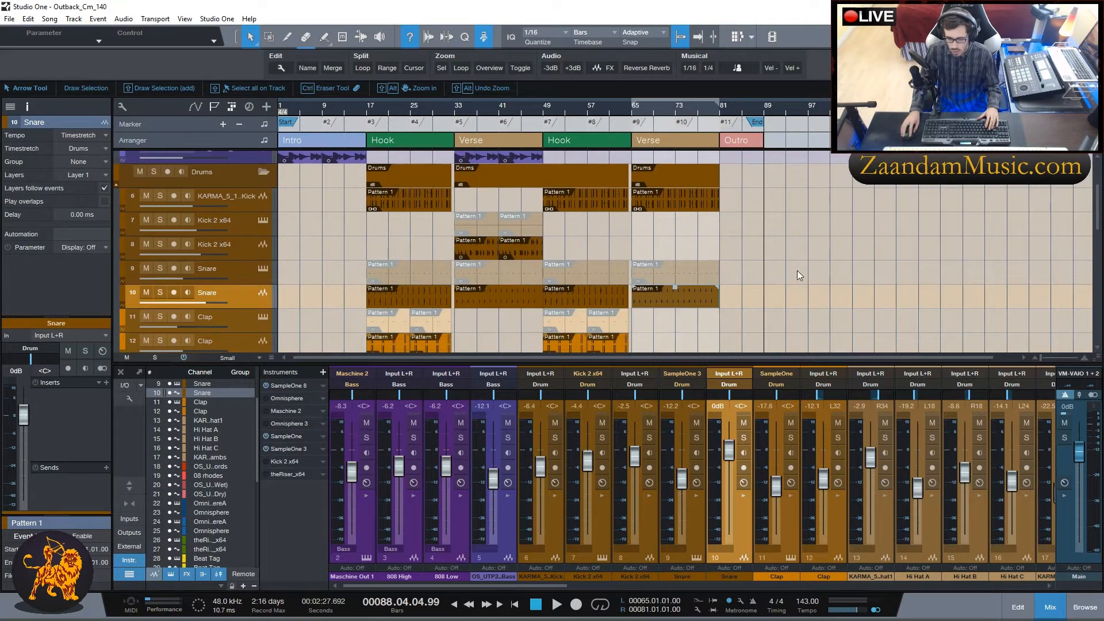
pyautogui.scroll(3, 797, 274)
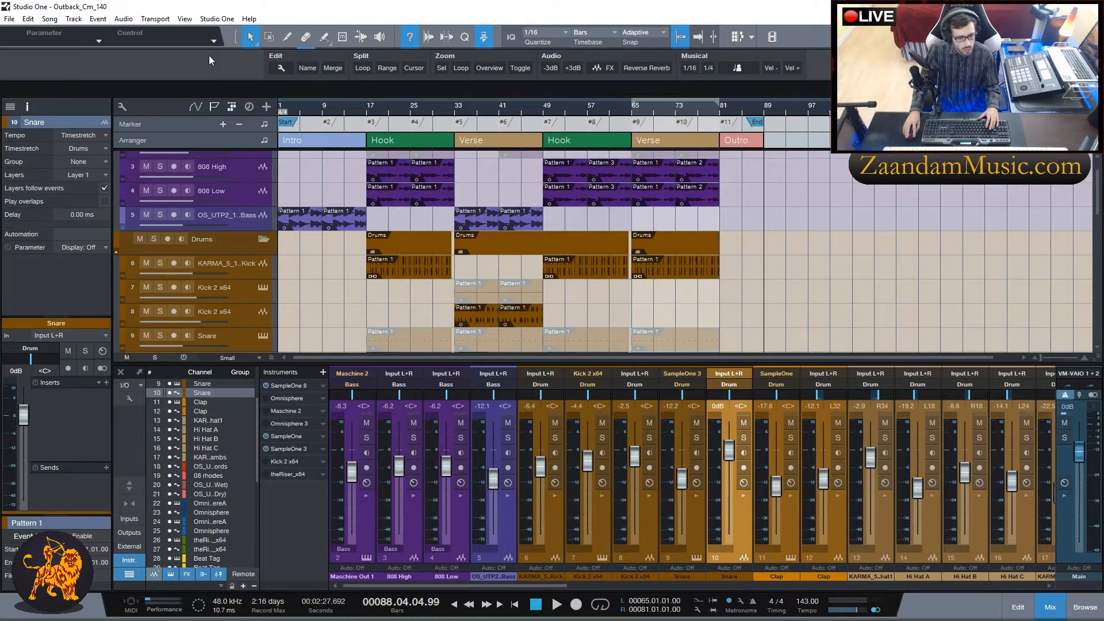
# Open the Song Information notes with the Mix Levels list and place the window over the empty end of the arrangement.
pyautogui.click(228, 21)
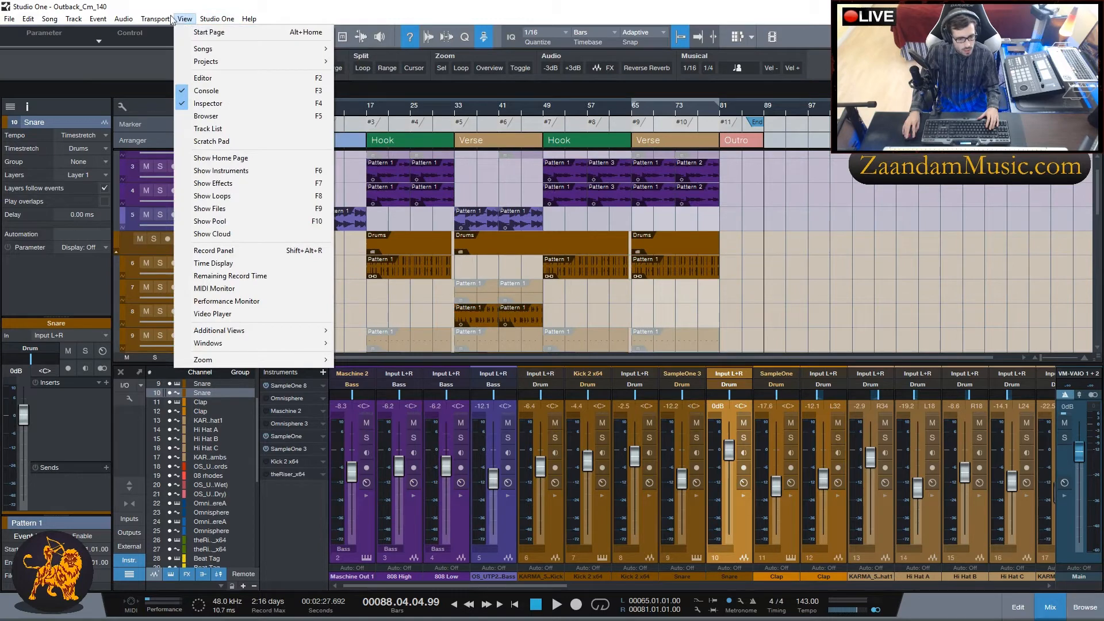
pyautogui.moveTo(122, 19)
pyautogui.moveTo(50, 22)
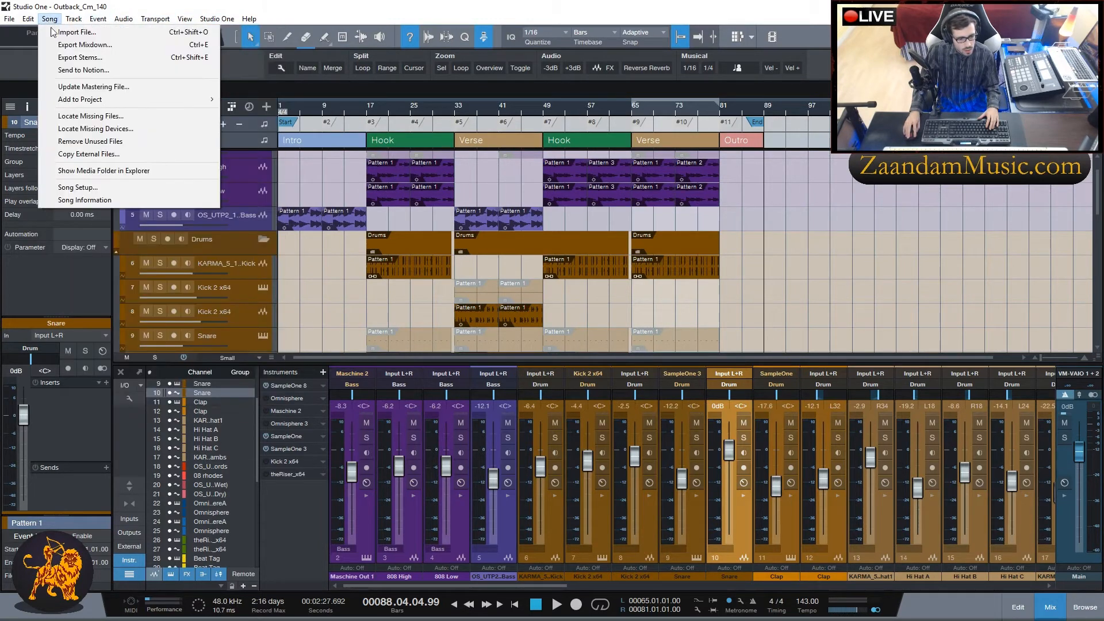
pyautogui.click(85, 201)
pyautogui.moveTo(496, 215); pyautogui.dragTo(839, 204)
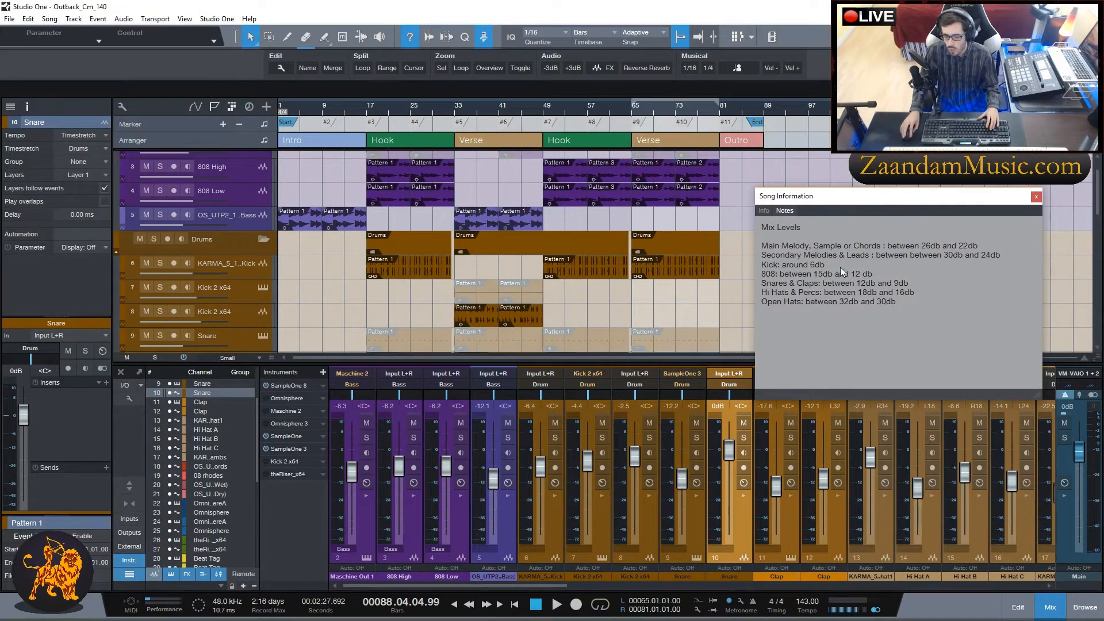
pyautogui.moveTo(867, 197); pyautogui.dragTo(876, 186)
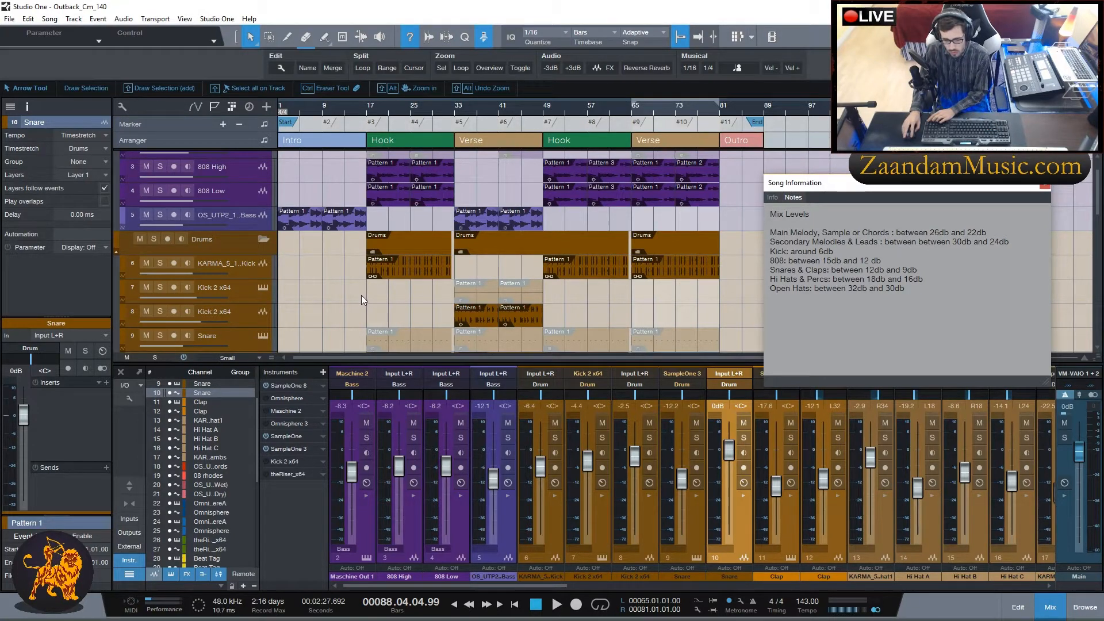
# Play the song from the start and set the OS_UTP2 Bass channel's volume to -11.7 dB.
pyautogui.click(281, 109)
pyautogui.press('space')
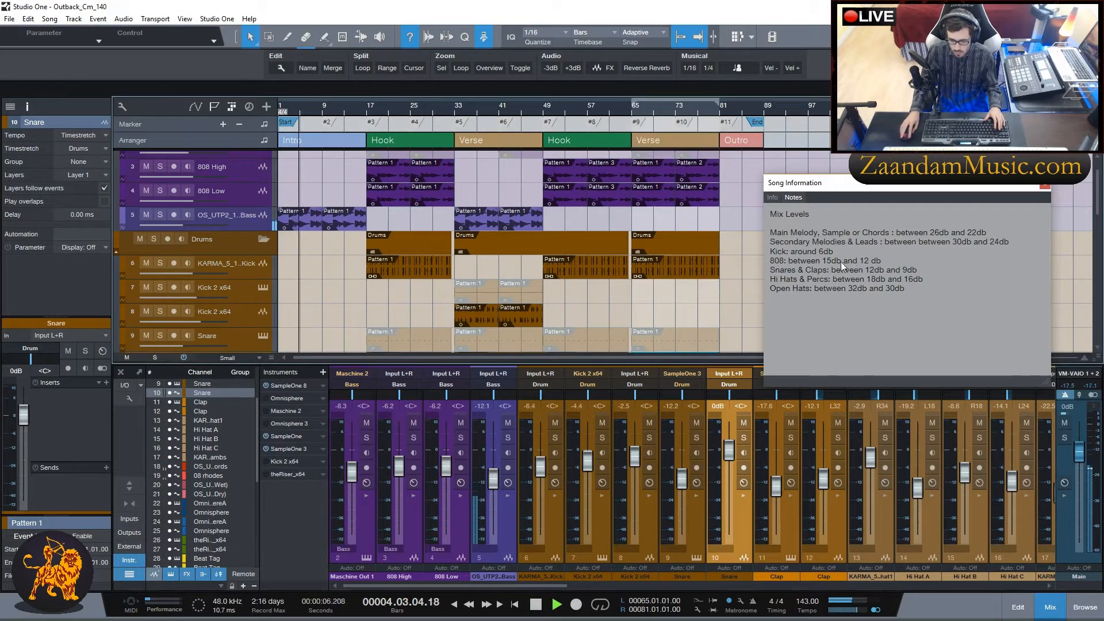
pyautogui.moveTo(494, 481); pyautogui.dragTo(495, 480)
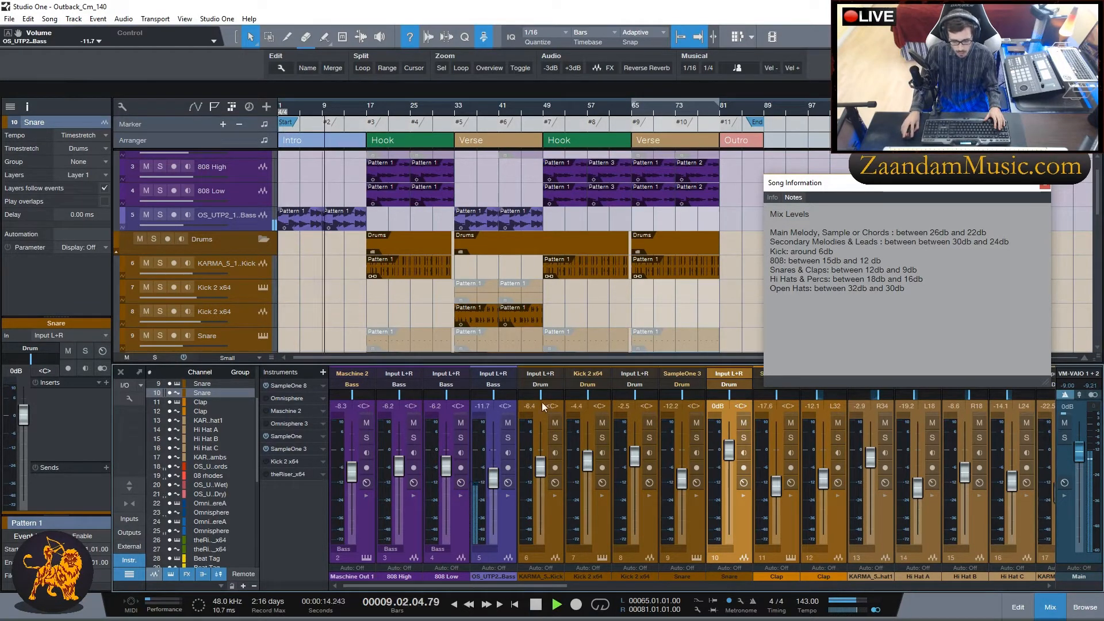
# Restart playback from the beginning, set channel 18 (OS_UTP2_1...ords) to -13.0 dB while it is soloed, and clear its solo.
pyautogui.scroll(-10, 325, 292)
pyautogui.scroll(-3, 324, 292)
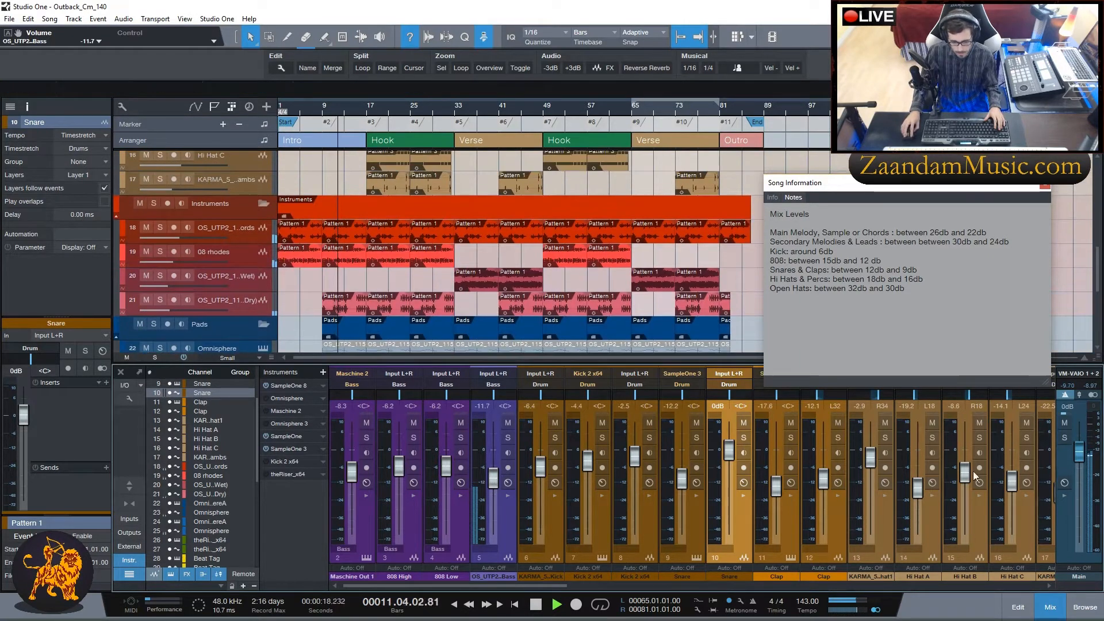
pyautogui.moveTo(527, 586); pyautogui.dragTo(742, 600)
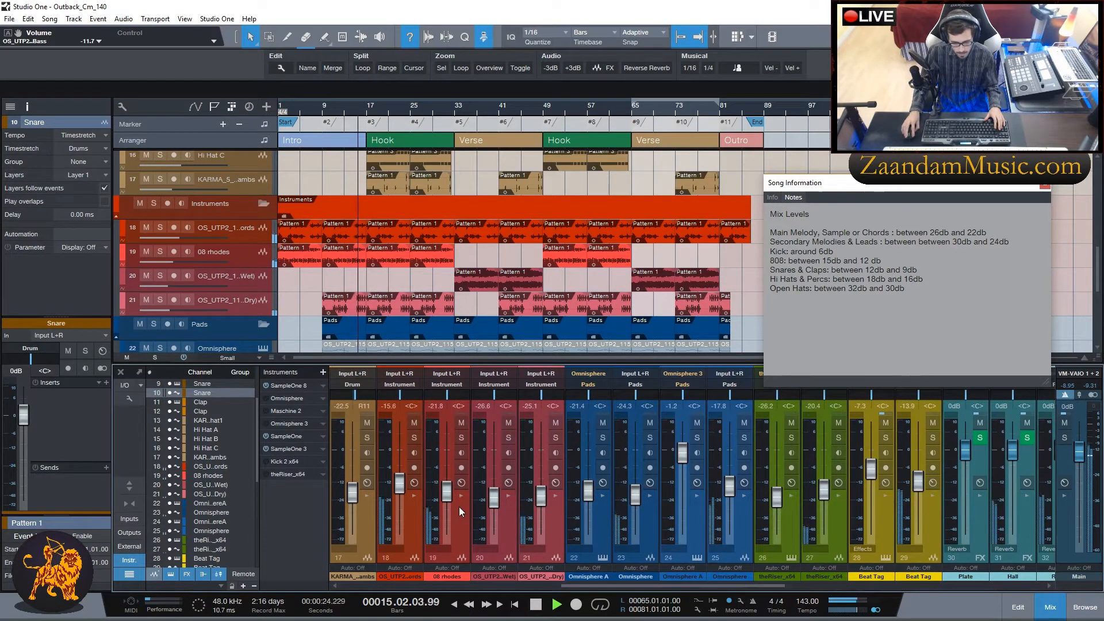
pyautogui.press('space')
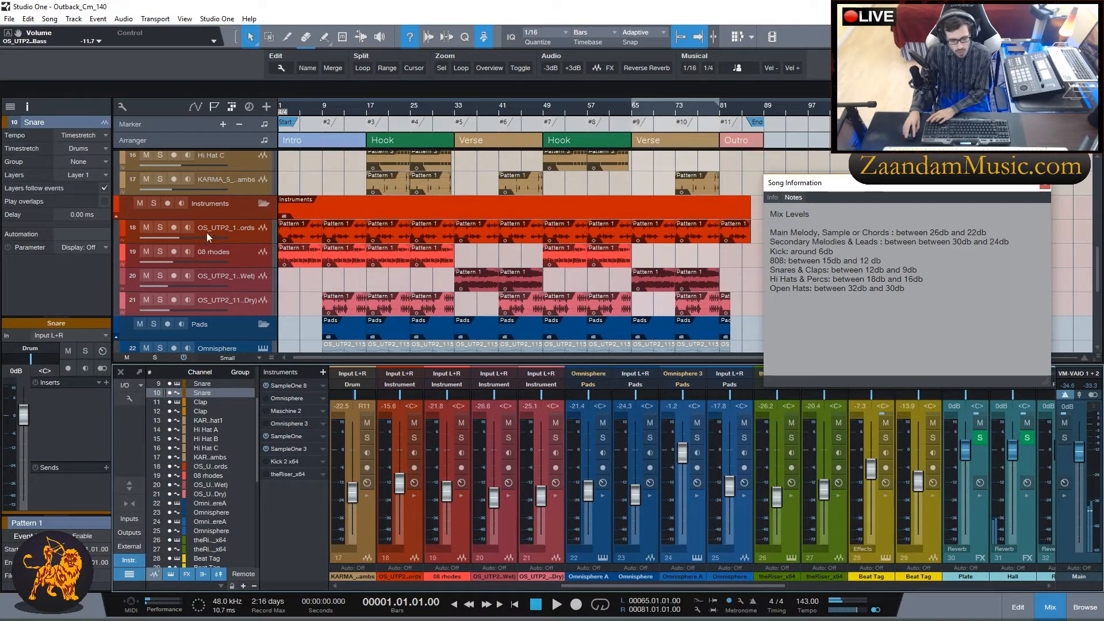
pyautogui.press('space')
pyautogui.moveTo(401, 486); pyautogui.dragTo(401, 483)
pyautogui.click(415, 437)
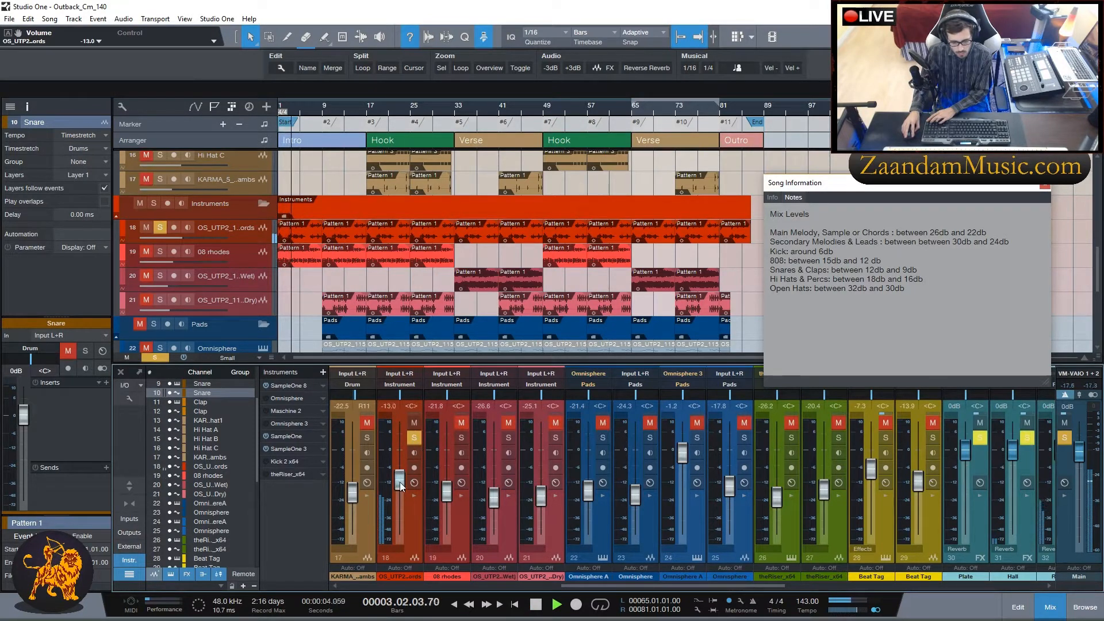
pyautogui.click(415, 438)
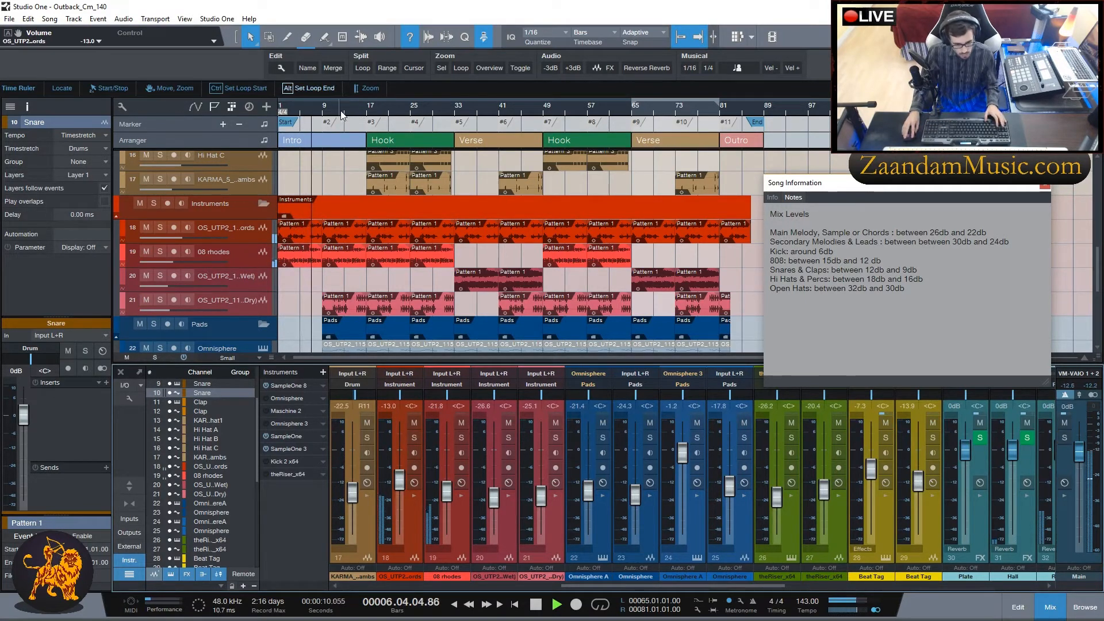
# Loop bars 1 to 9, lower the soloed channel 18 (OS_UTP2_1...ords) to -20.4 dB, and clear its solo.
pyautogui.keyDown('alt'); pyautogui.click(322, 110); pyautogui.keyUp('alt')
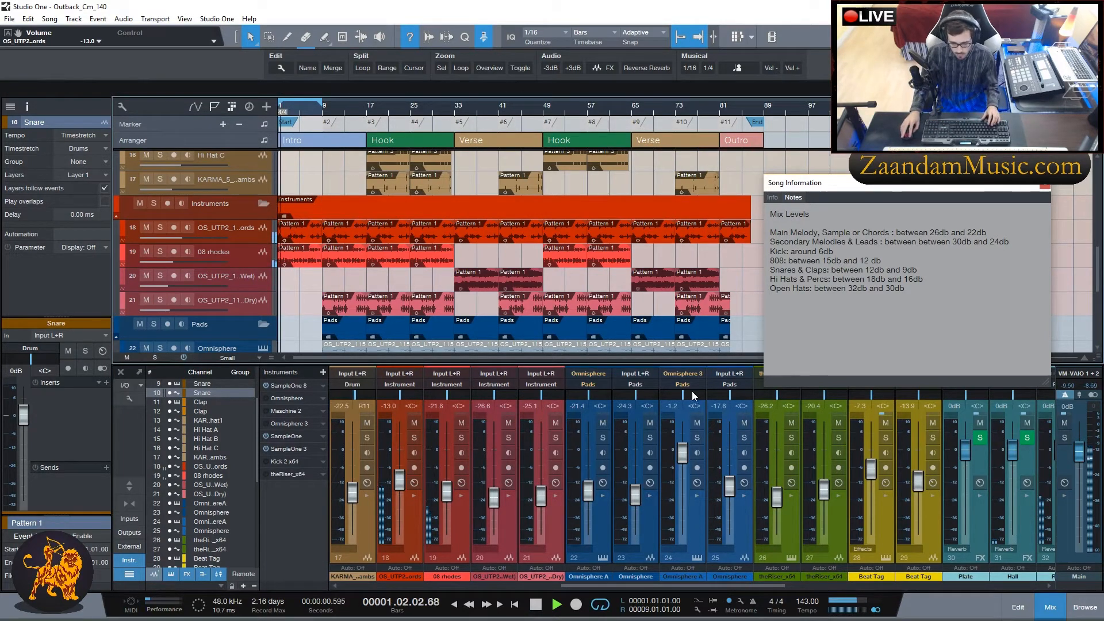
pyautogui.click(414, 437)
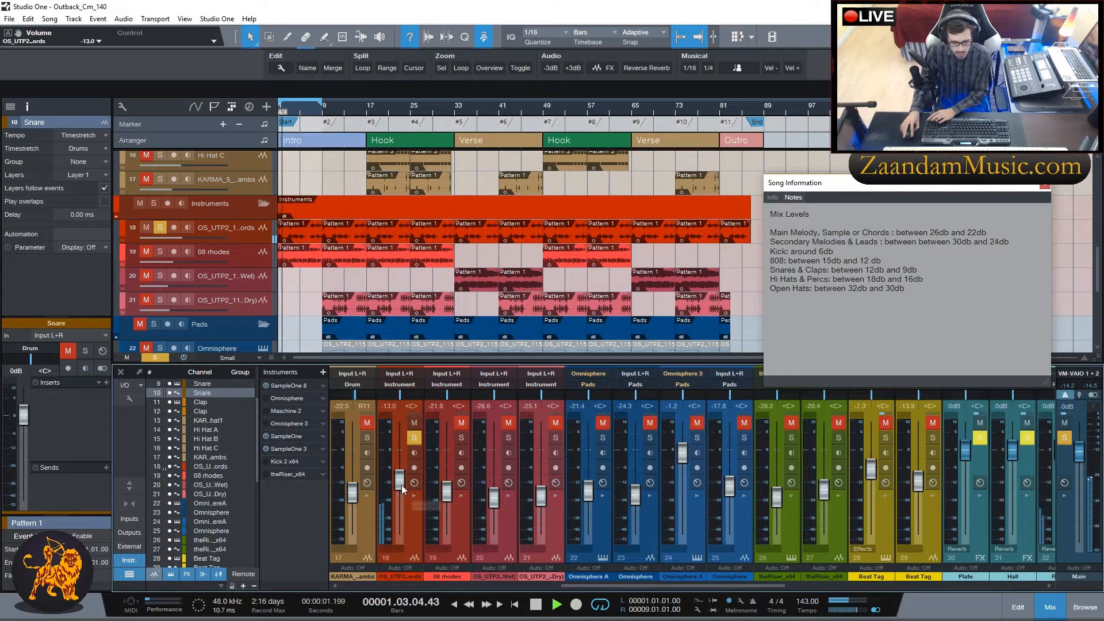
pyautogui.moveTo(401, 487); pyautogui.dragTo(401, 493)
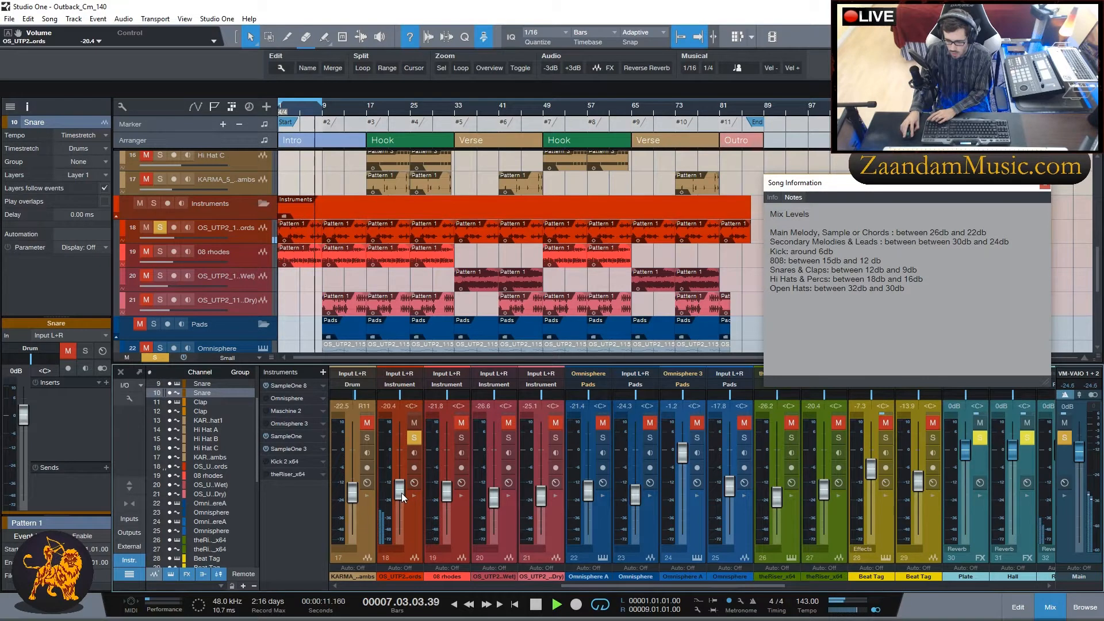
pyautogui.click(415, 439)
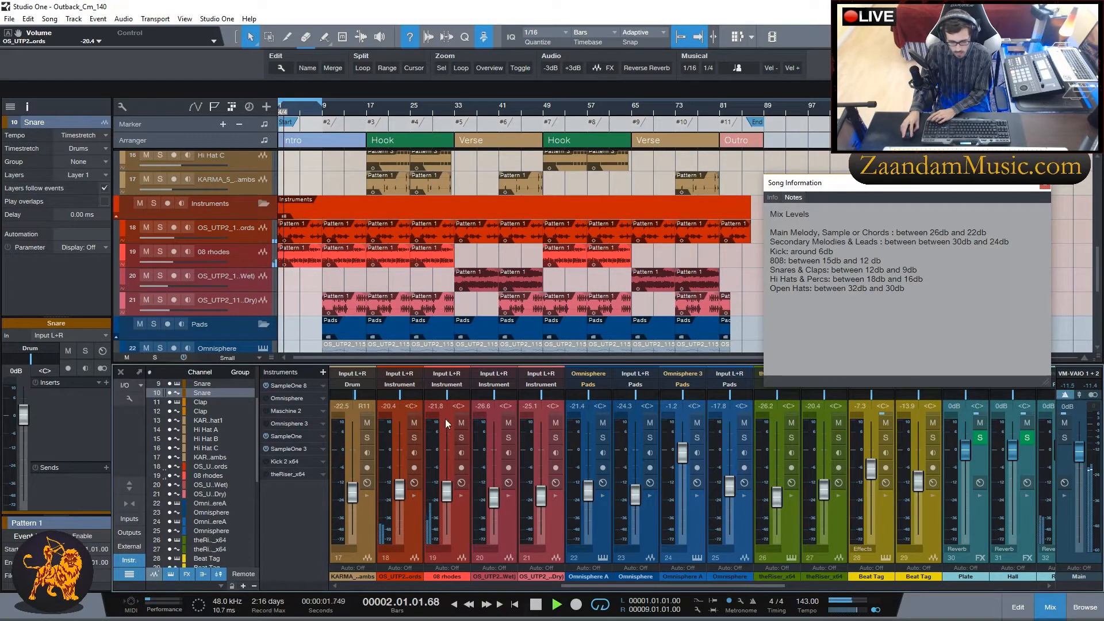
# Solo the 08 rhodes channel together with channel 18, set the rhodes volume to -27.5 dB, and clear all solos.
pyautogui.click(462, 438)
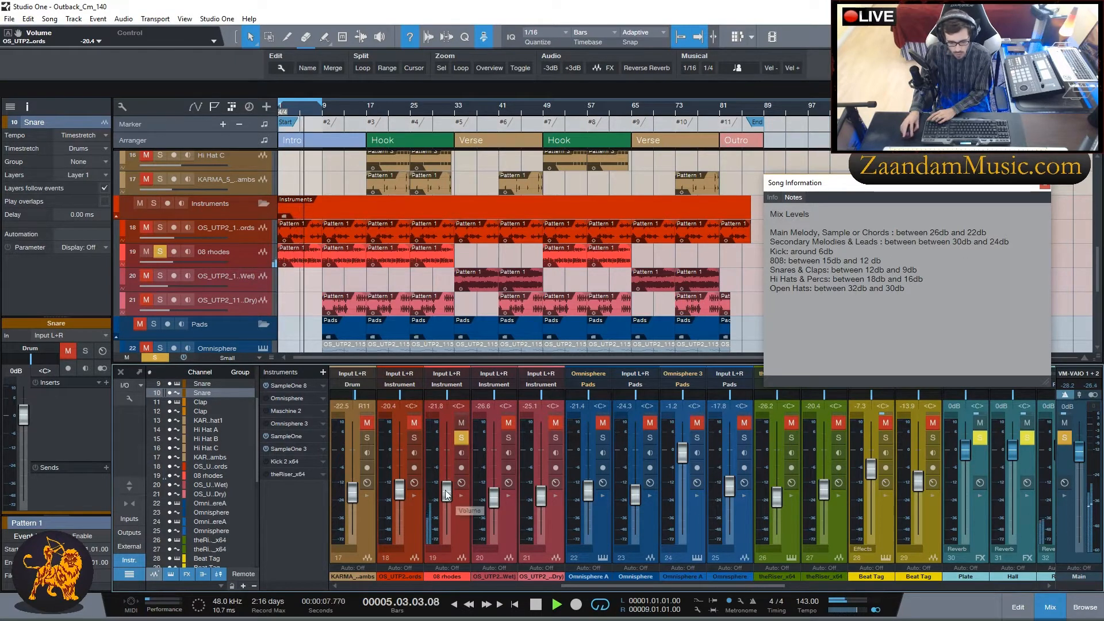
pyautogui.click(414, 437)
pyautogui.moveTo(448, 497); pyautogui.dragTo(452, 499)
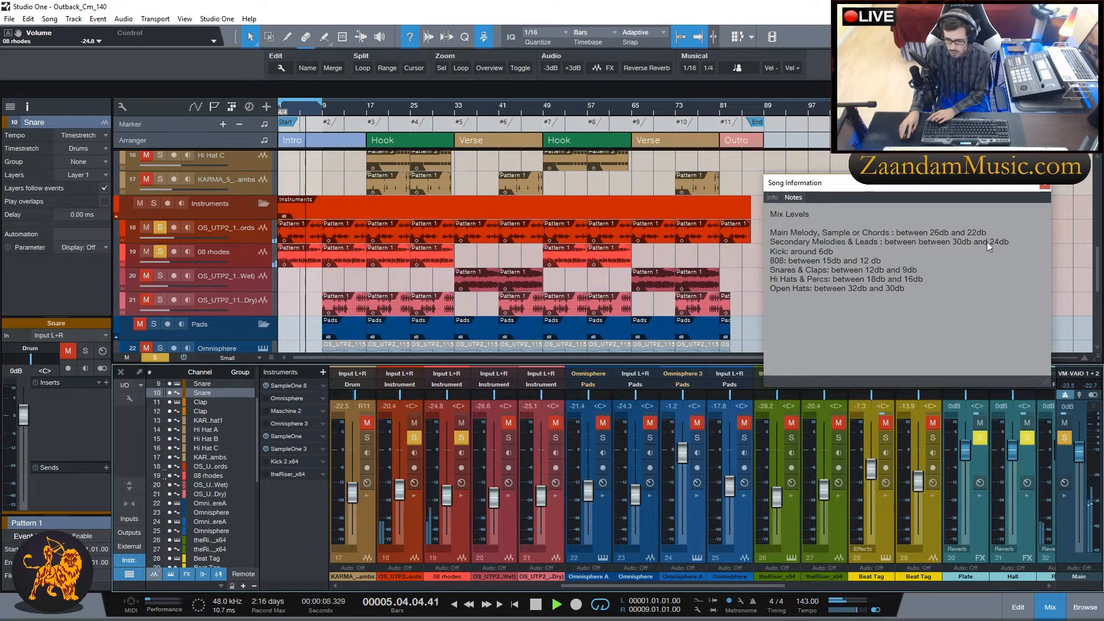
pyautogui.moveTo(446, 493); pyautogui.dragTo(450, 505)
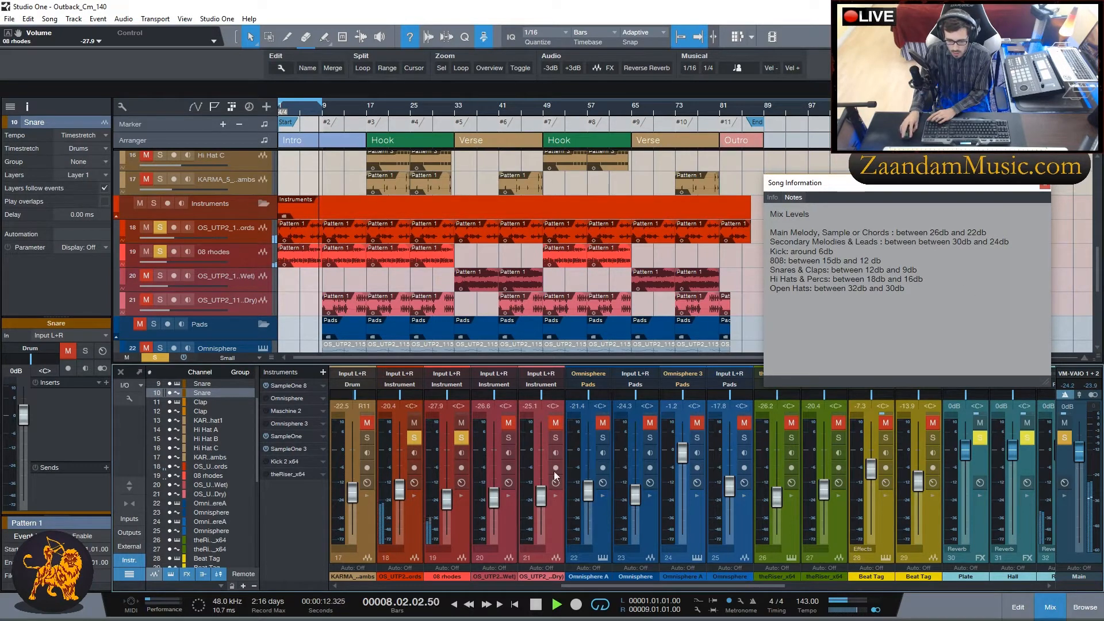
pyautogui.moveTo(445, 500); pyautogui.dragTo(445, 499)
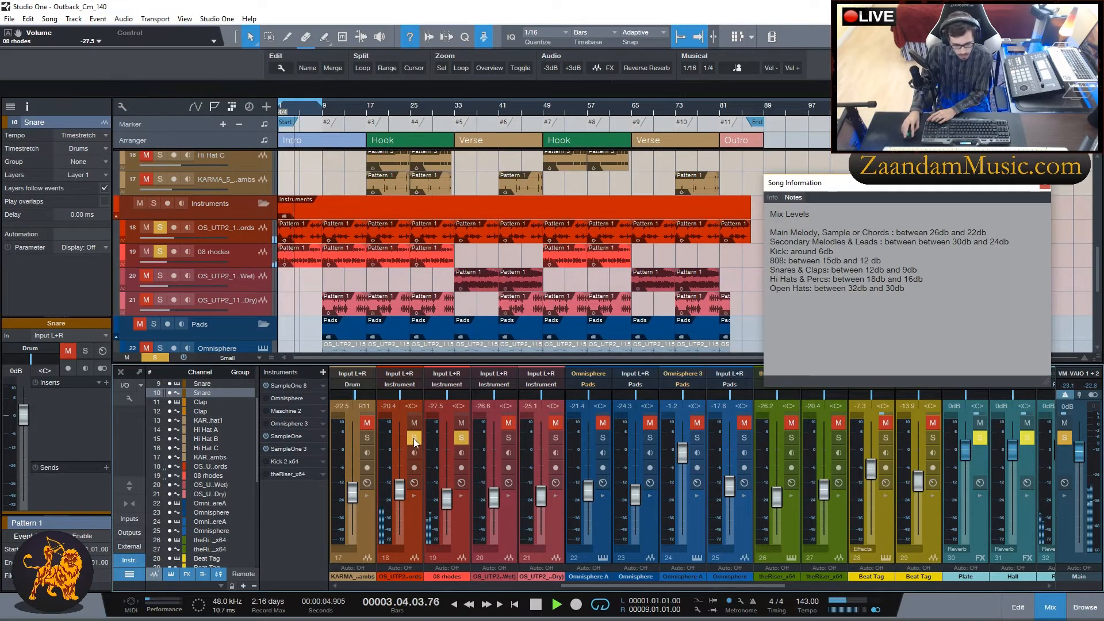
pyautogui.click(154, 357)
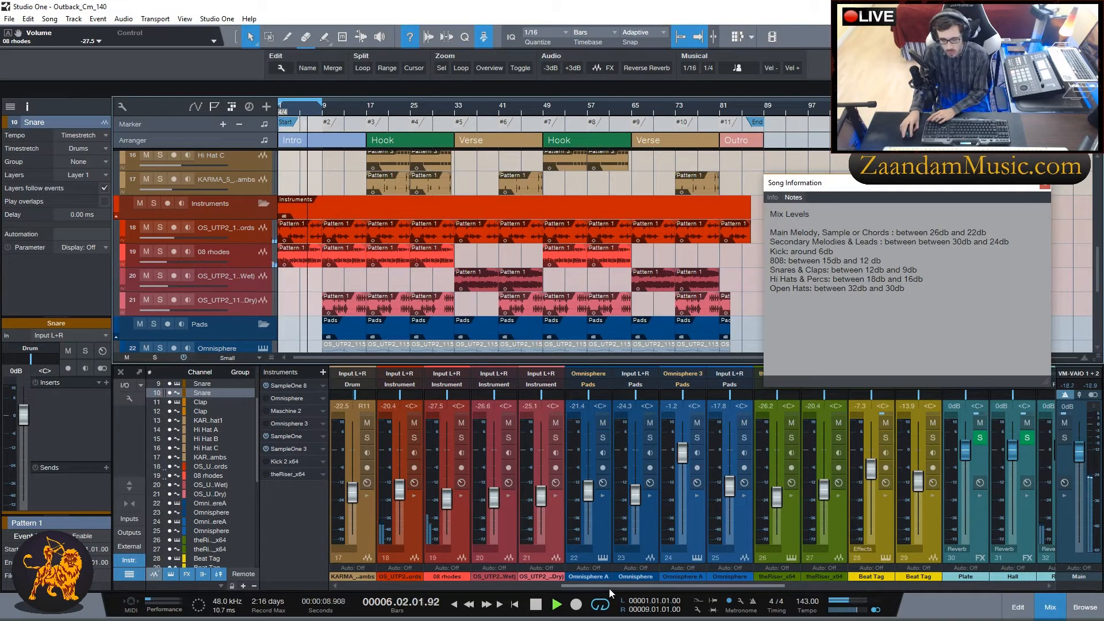
# Set the playback loop to bars 9 to 17, covering the second half of the intro.
pyautogui.moveTo(619, 587); pyautogui.dragTo(590, 586)
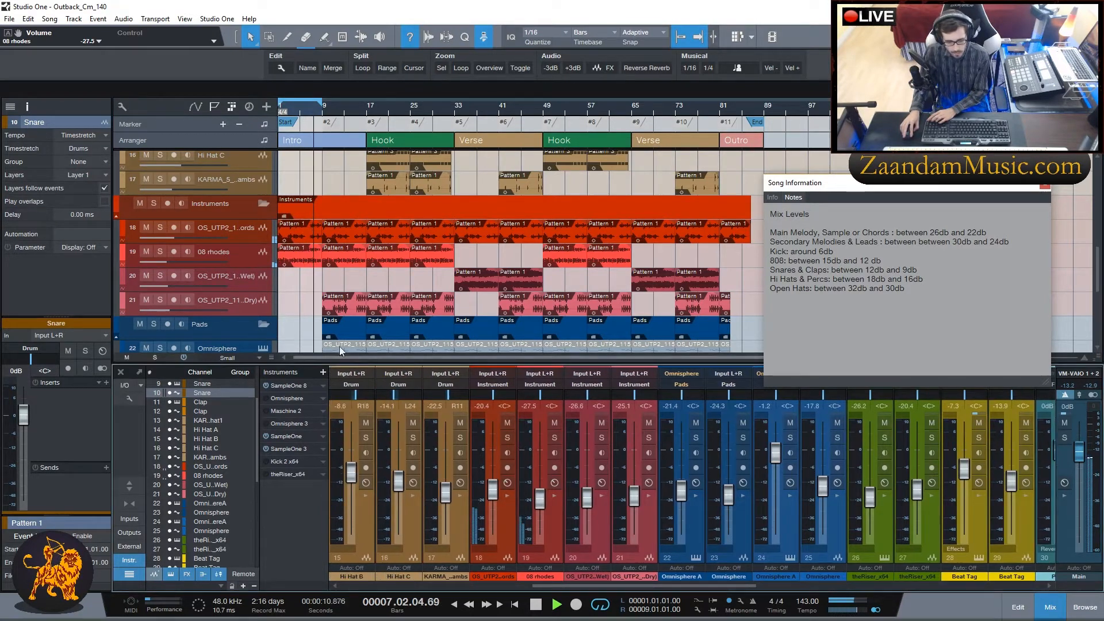
pyautogui.scroll(-2, 288, 315)
pyautogui.scroll(2, 289, 315)
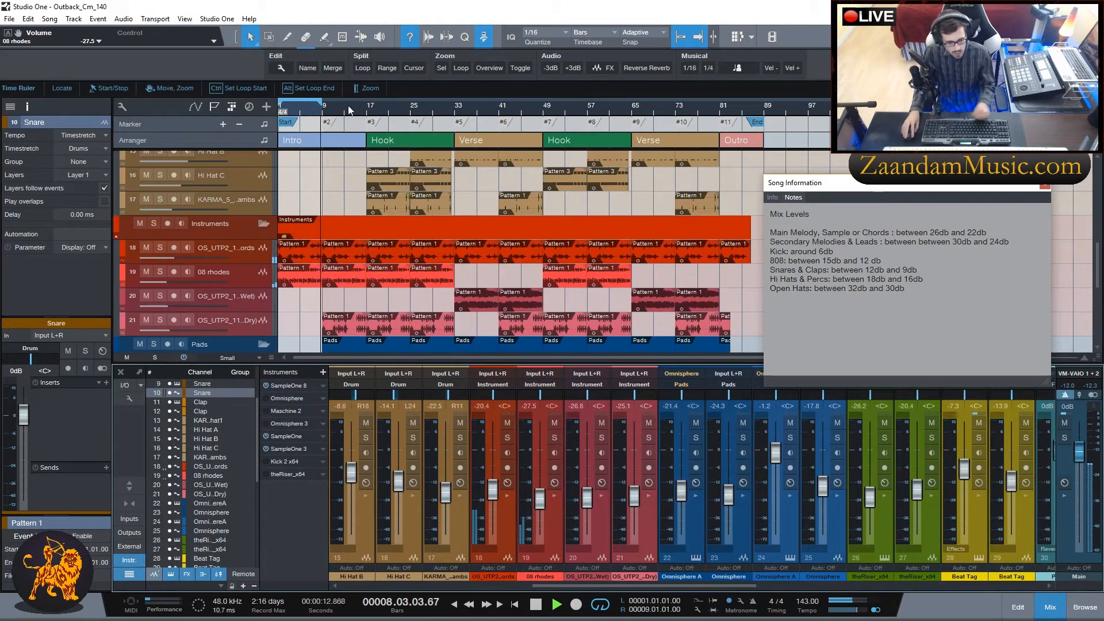
pyautogui.keyDown('alt'); pyautogui.click(368, 111); pyautogui.keyUp('alt')
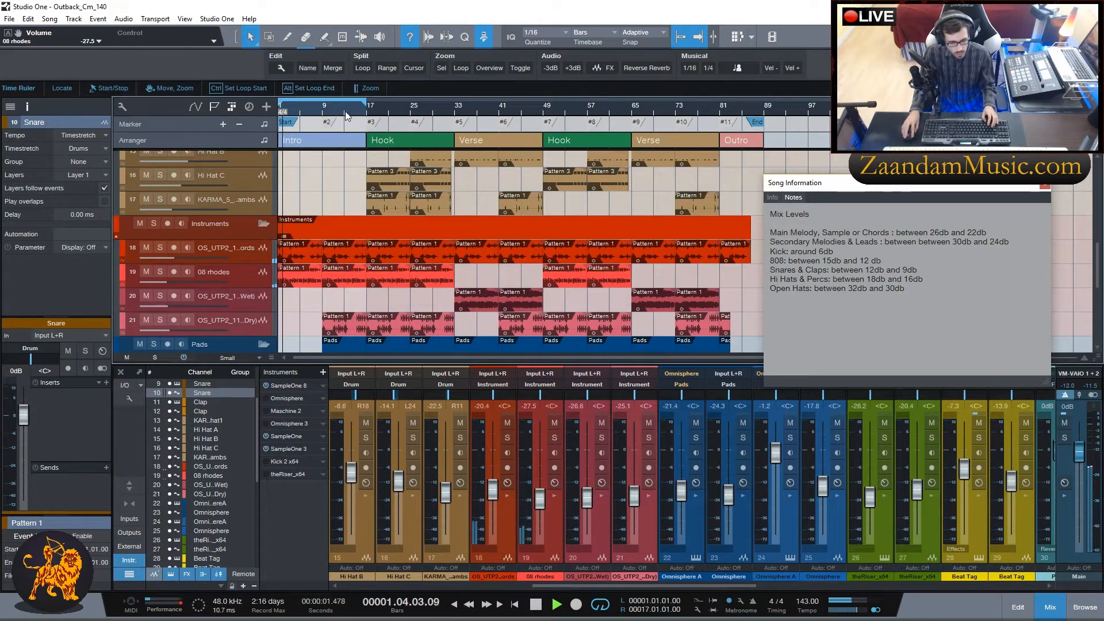
pyautogui.keyDown('ctrl'); pyautogui.click(323, 111); pyautogui.keyUp('ctrl')
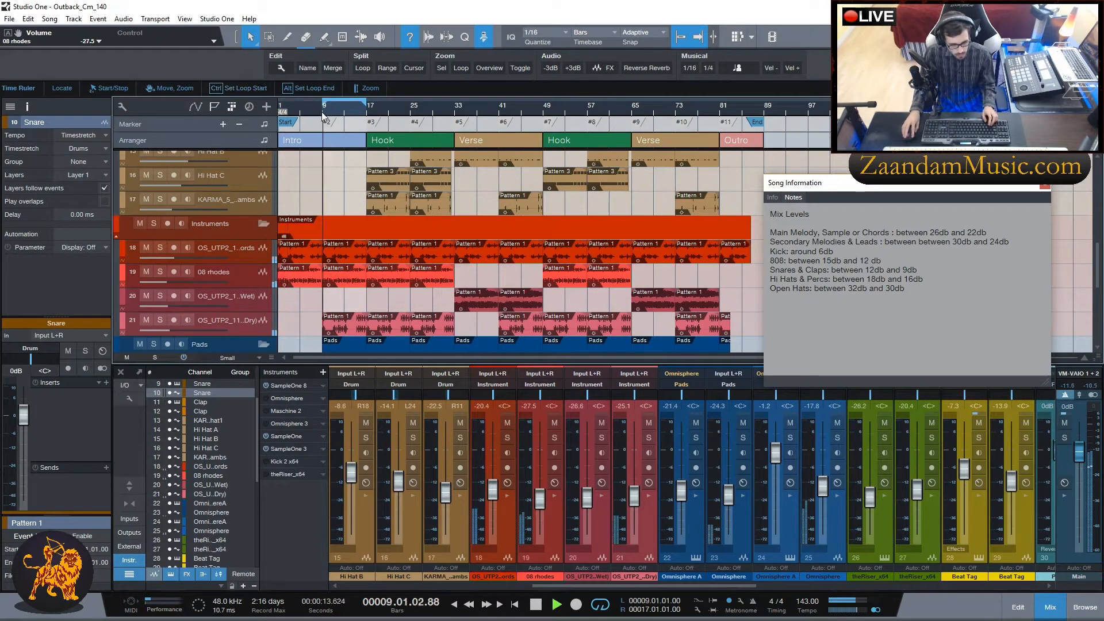
# Solo the OS_UTP2 Dry channel (21), set its volume to -26.1 dB, and clear the solo.
pyautogui.click(649, 438)
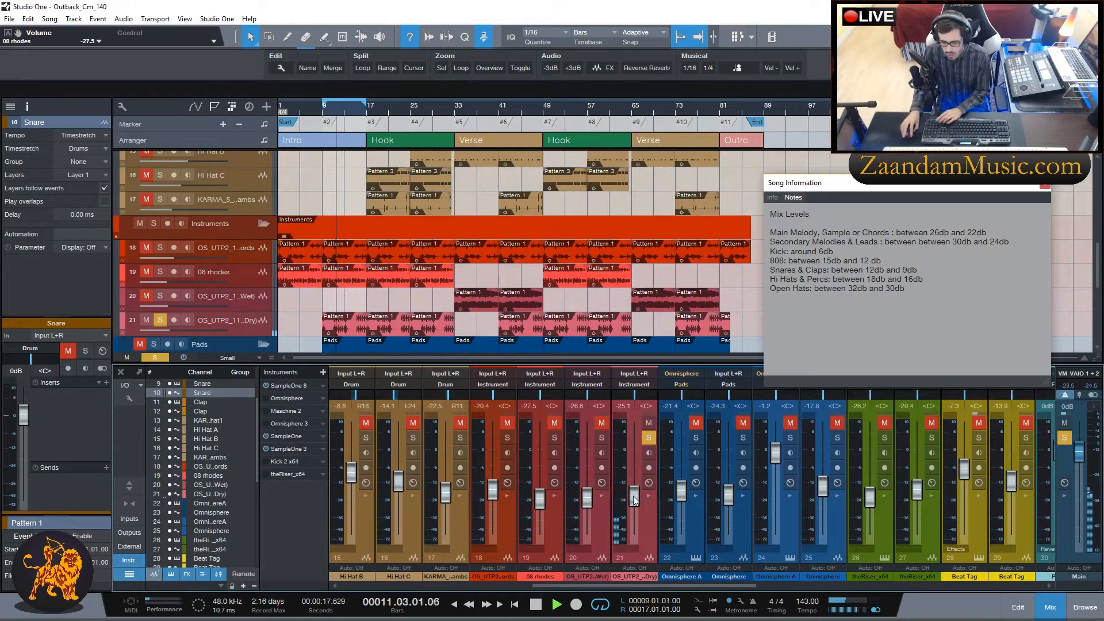
pyautogui.moveTo(634, 498); pyautogui.dragTo(634, 502)
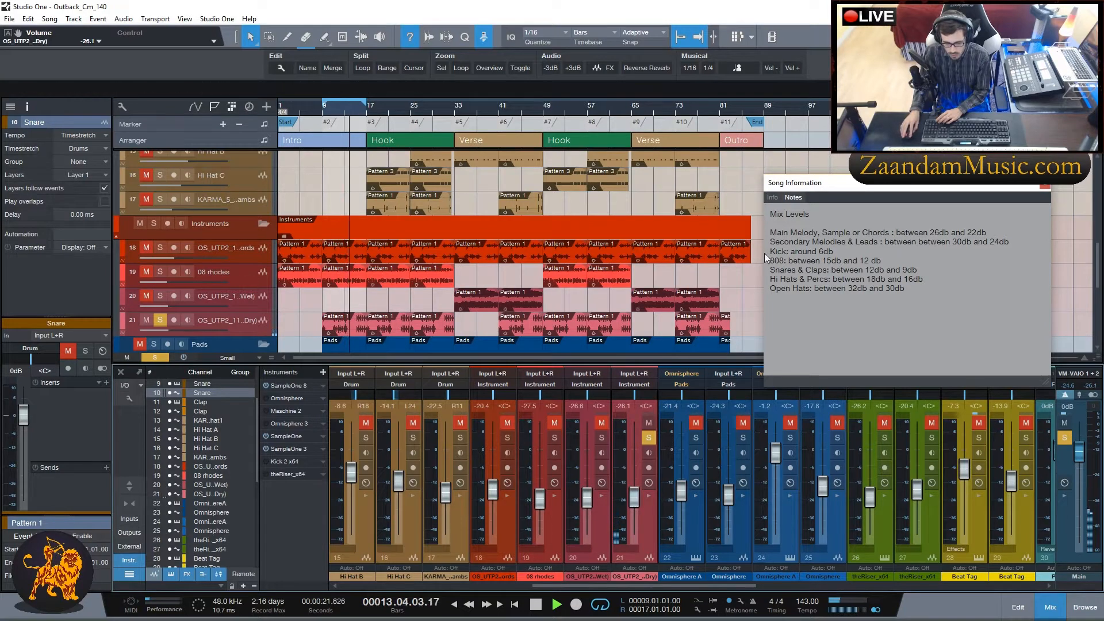
pyautogui.click(648, 440)
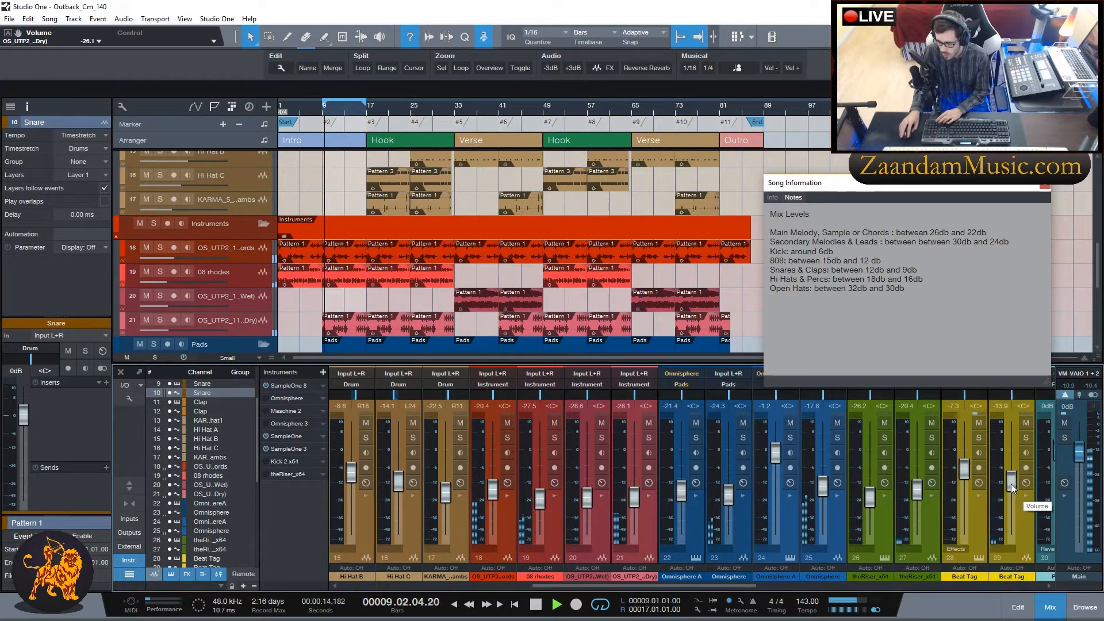
# Balance the Effects audio channels during the loop: theRiser_x64 (27) at -13.4 dB and Beat Tag (29) at -14.3 dB.
pyautogui.moveTo(1010, 484); pyautogui.dragTo(1016, 495)
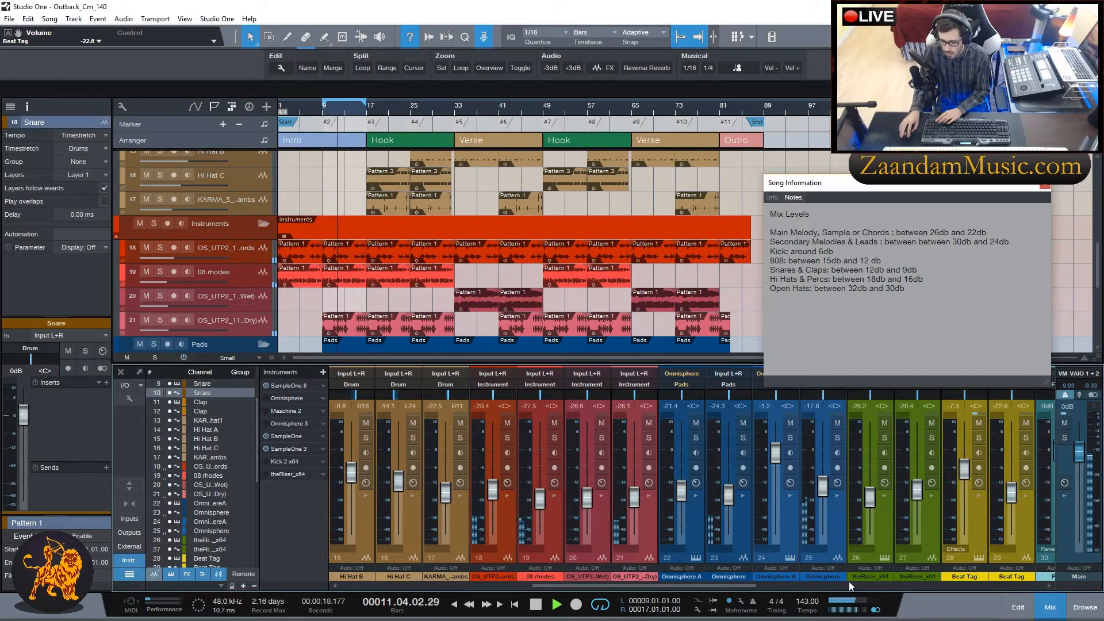
pyautogui.moveTo(701, 585); pyautogui.dragTo(718, 585)
pyautogui.scroll(-8, 295, 322)
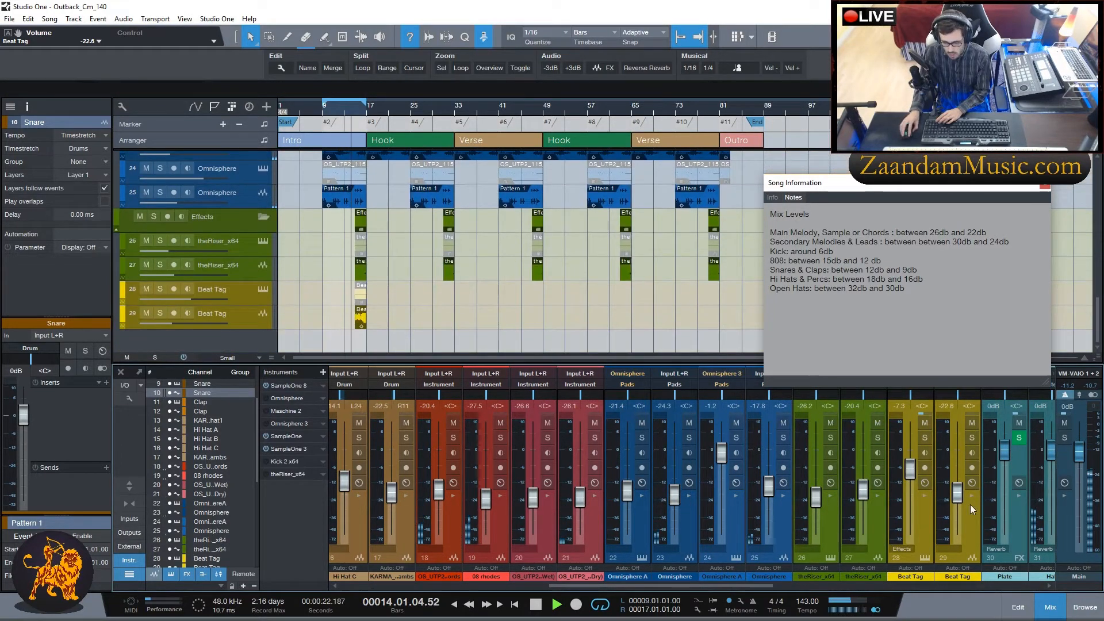
pyautogui.moveTo(862, 490); pyautogui.dragTo(863, 476)
pyautogui.moveTo(957, 495); pyautogui.dragTo(965, 486)
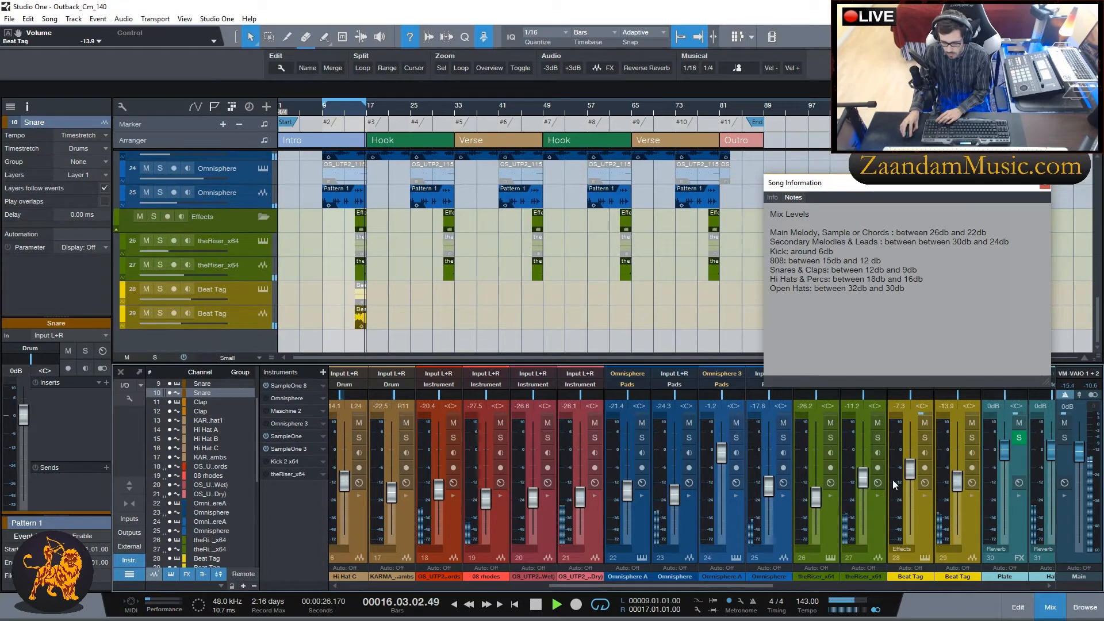
pyautogui.moveTo(863, 479); pyautogui.dragTo(862, 483)
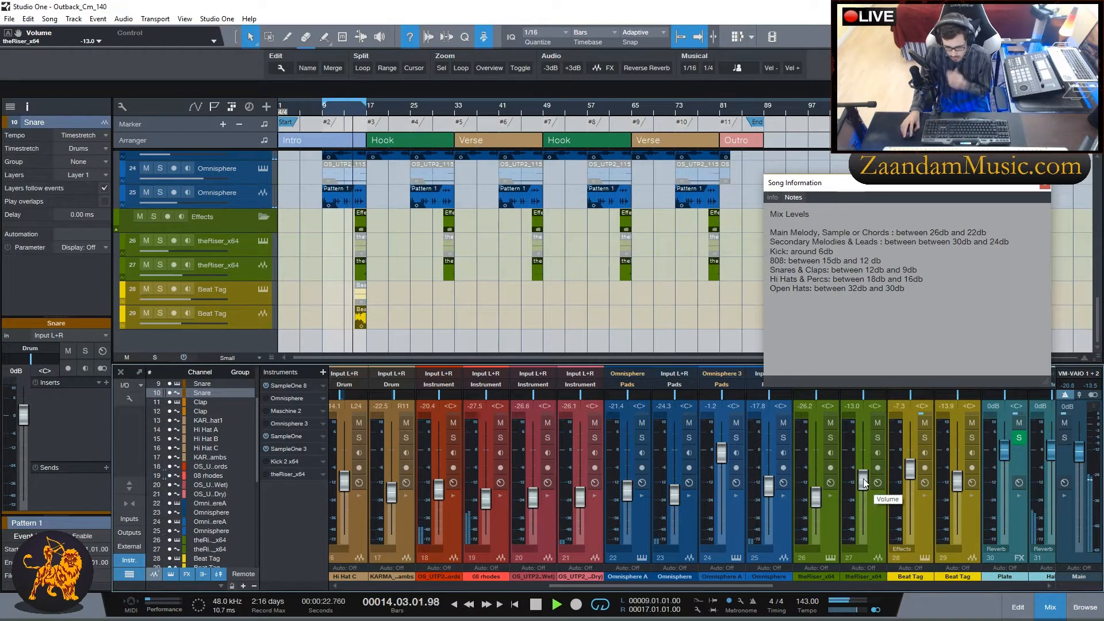
pyautogui.moveTo(958, 481); pyautogui.dragTo(958, 482)
pyautogui.moveTo(865, 483); pyautogui.dragTo(866, 485)
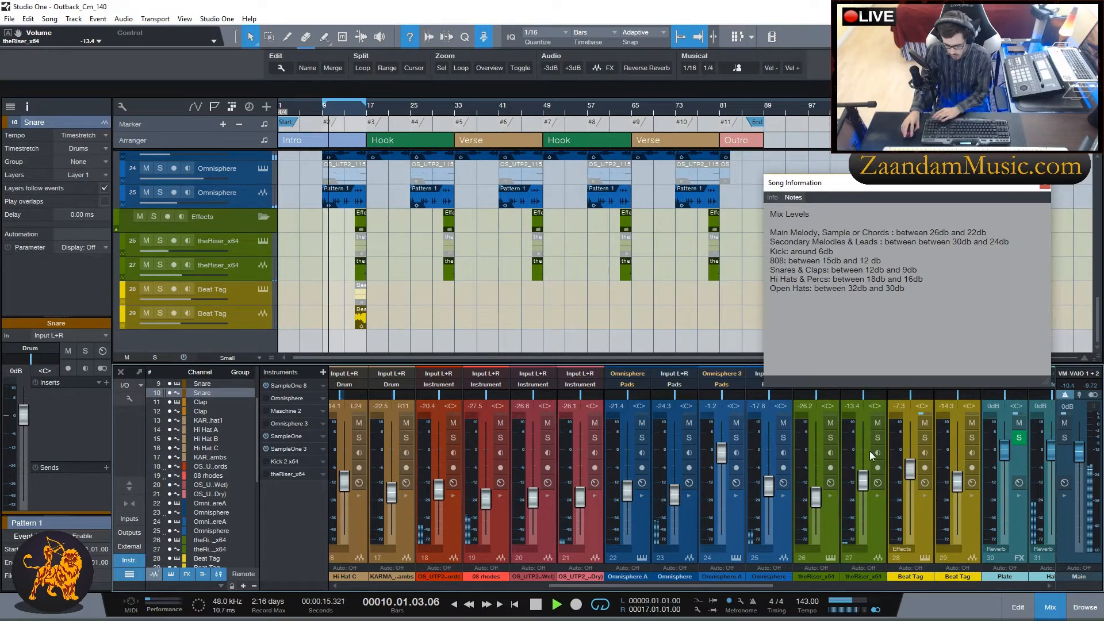
# Solo the Omnisphere pad audio channel 23, set its volume to -25.7 dB, and clear the solo.
pyautogui.click(689, 437)
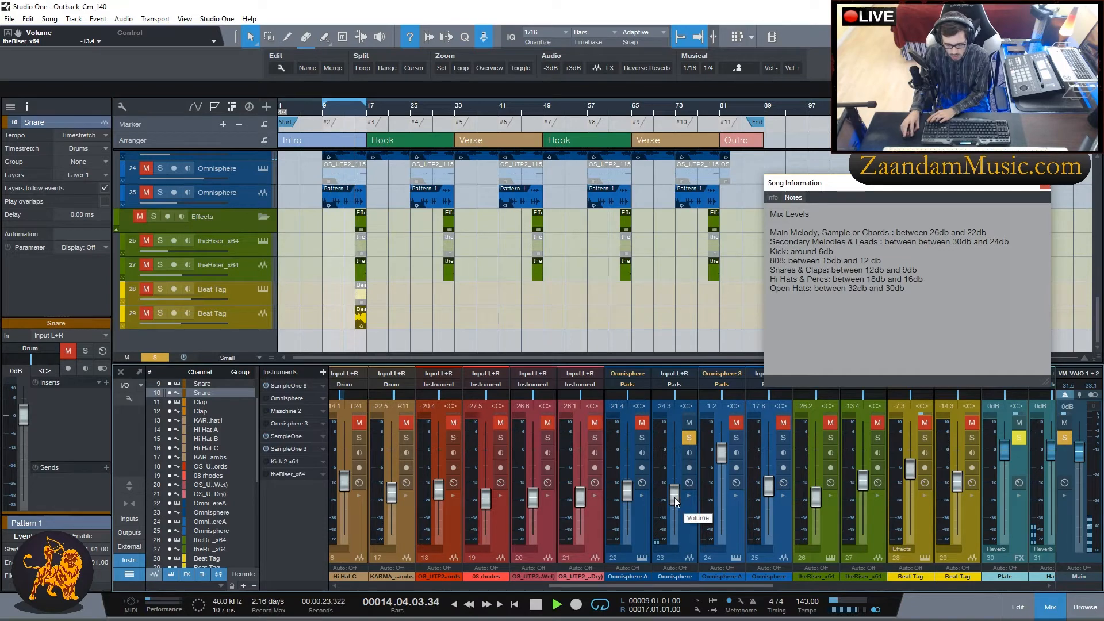
pyautogui.moveTo(674, 497); pyautogui.dragTo(676, 504)
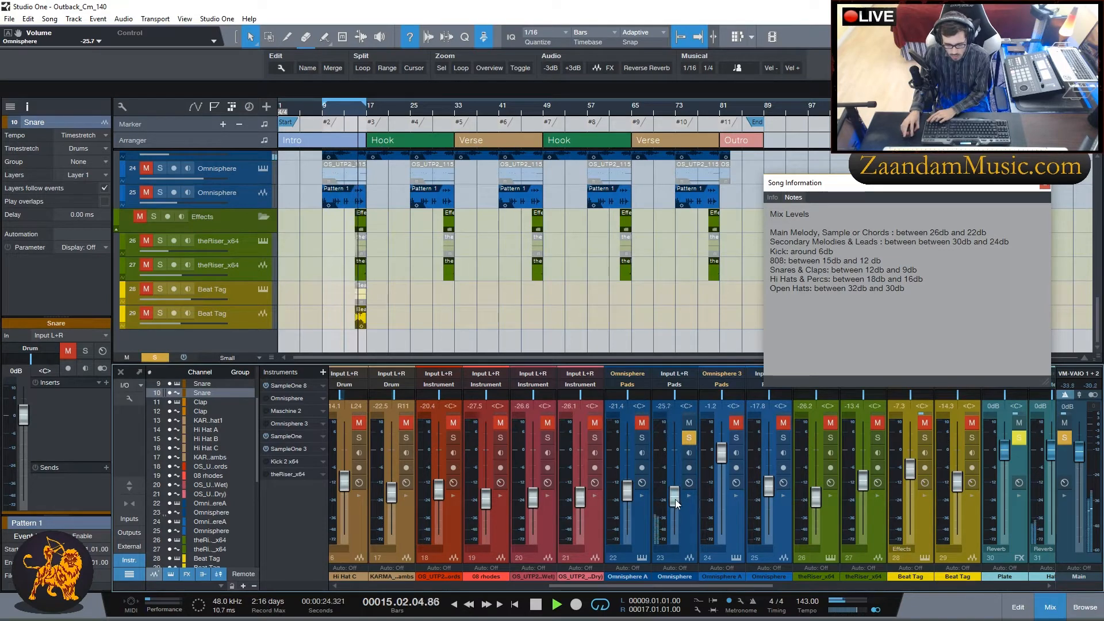
pyautogui.click(689, 438)
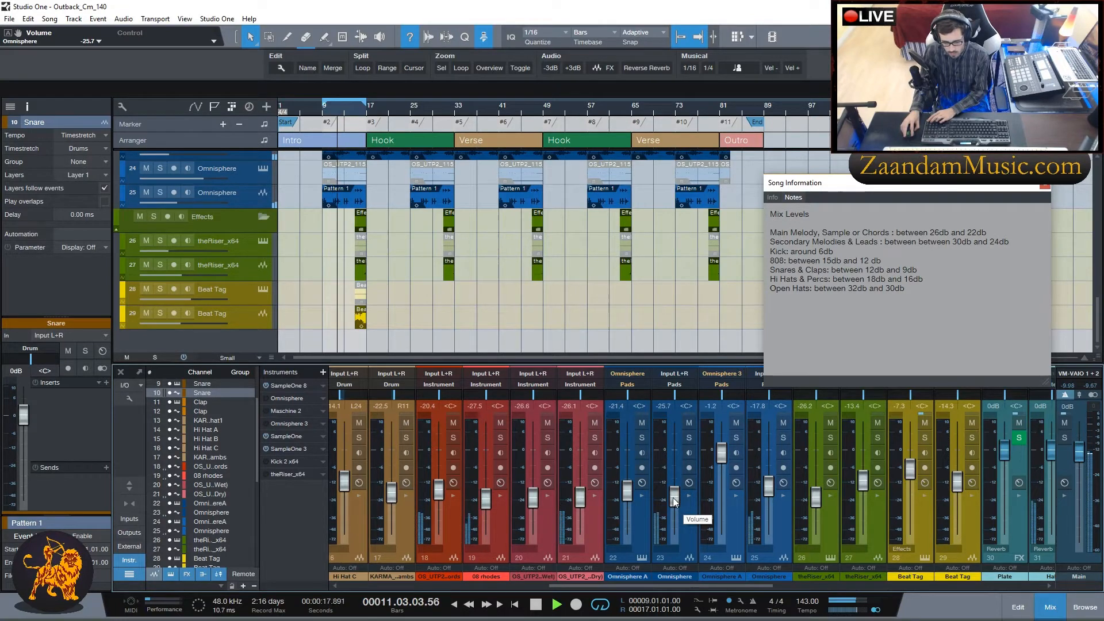
# Set the Omnisphere pad audio channel 25 to -23.1 dB while soloed, clear the solo, and move the Song Information window clear of the console.
pyautogui.click(783, 438)
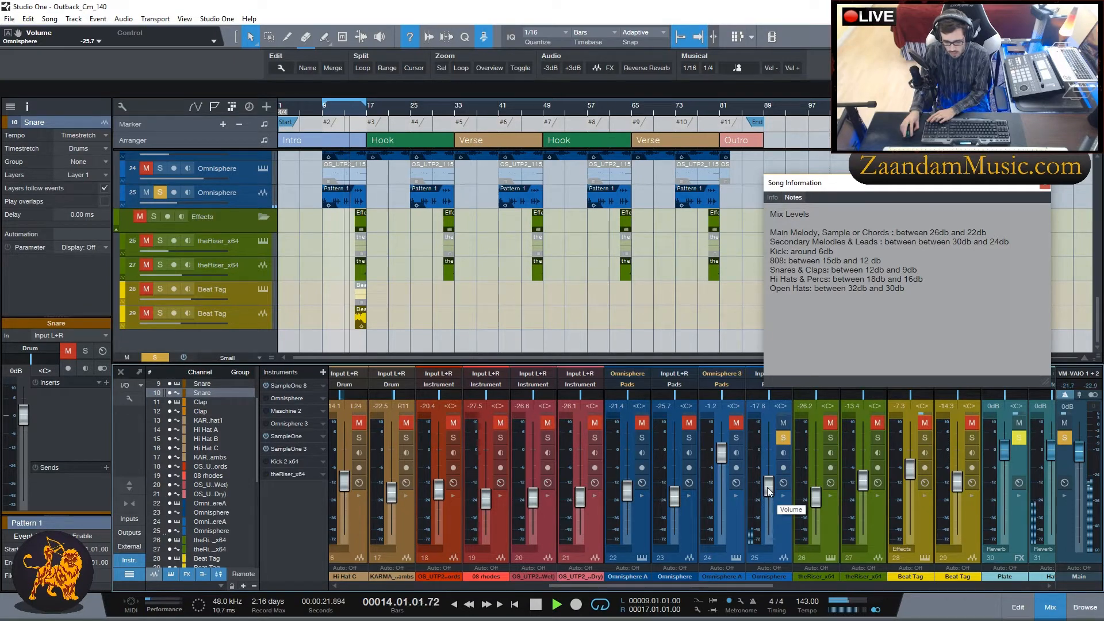
pyautogui.scroll(-2, 766, 487)
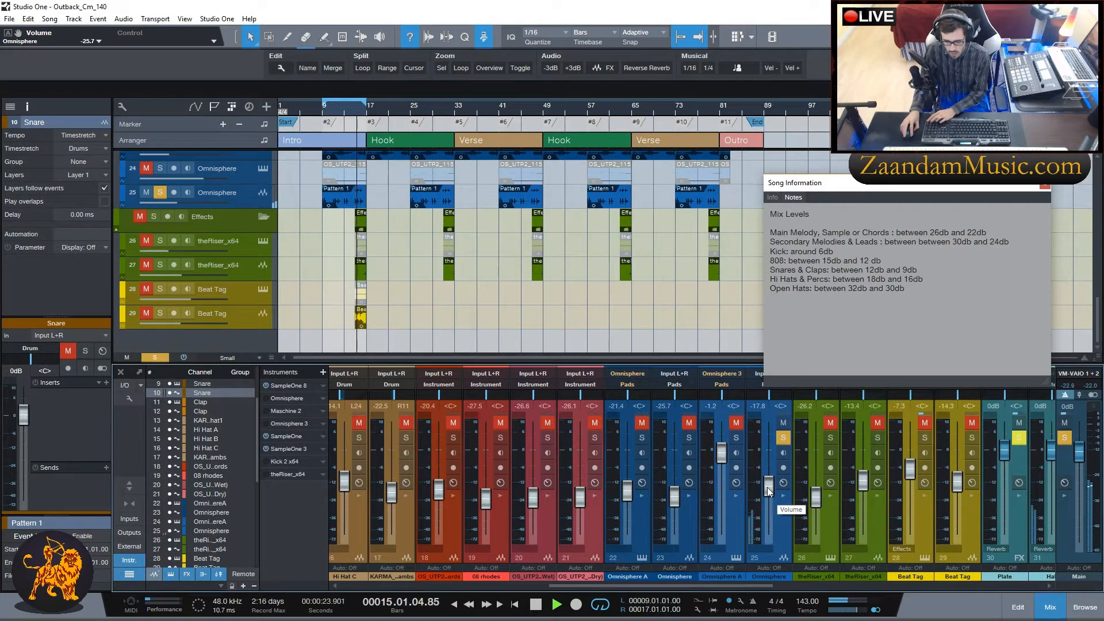
pyautogui.scroll(-2, 768, 493)
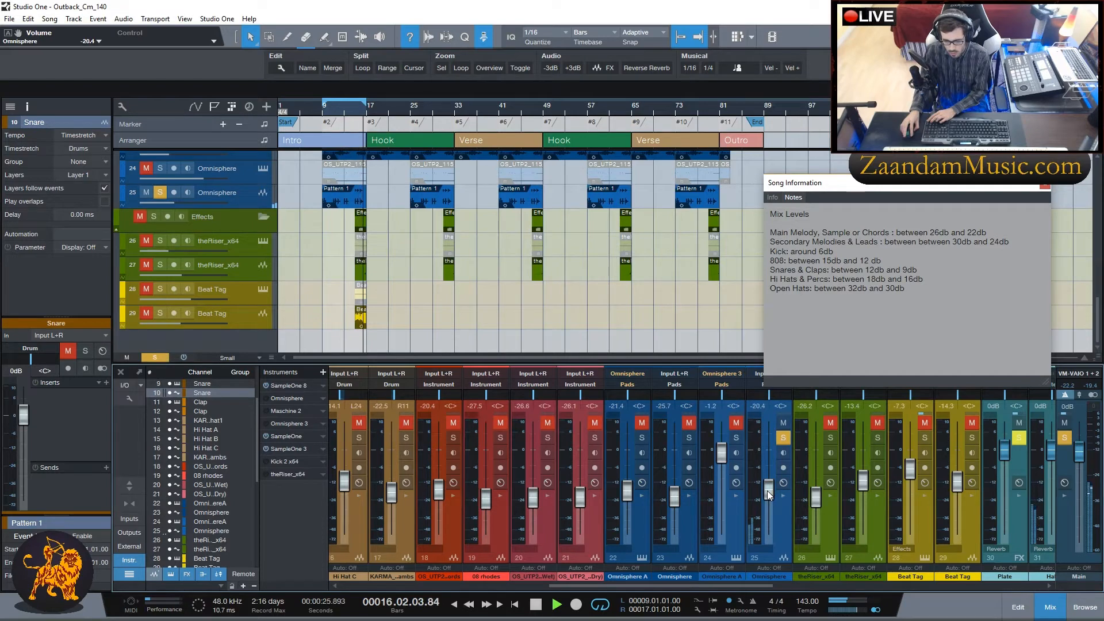
pyautogui.scroll(-2, 768, 494)
pyautogui.scroll(-2, 768, 494)
pyautogui.scroll(-1, 768, 496)
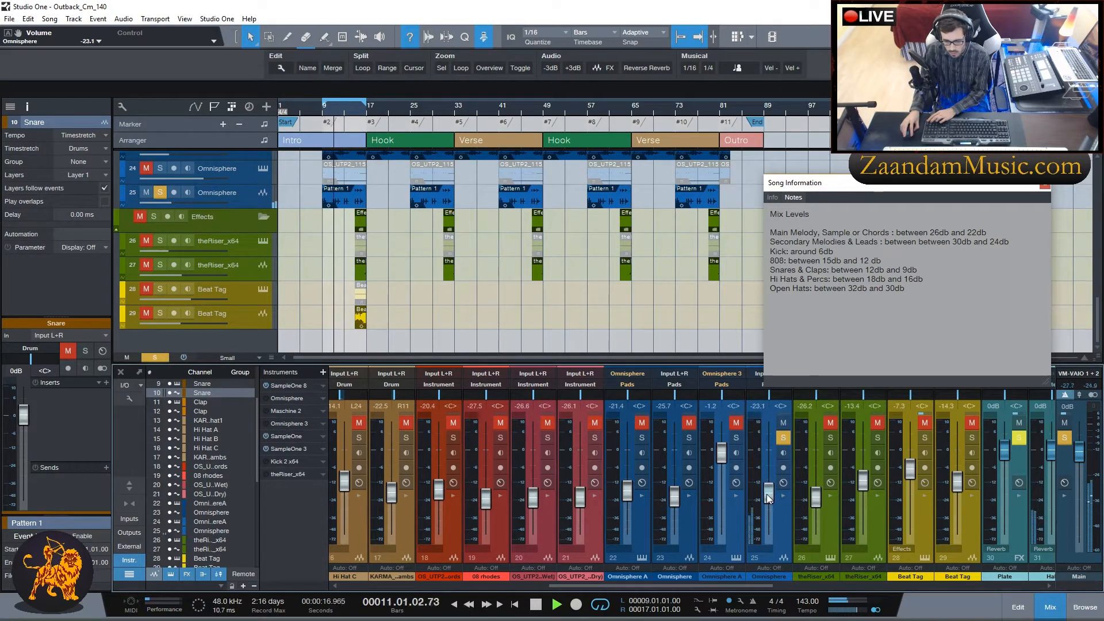
pyautogui.click(784, 438)
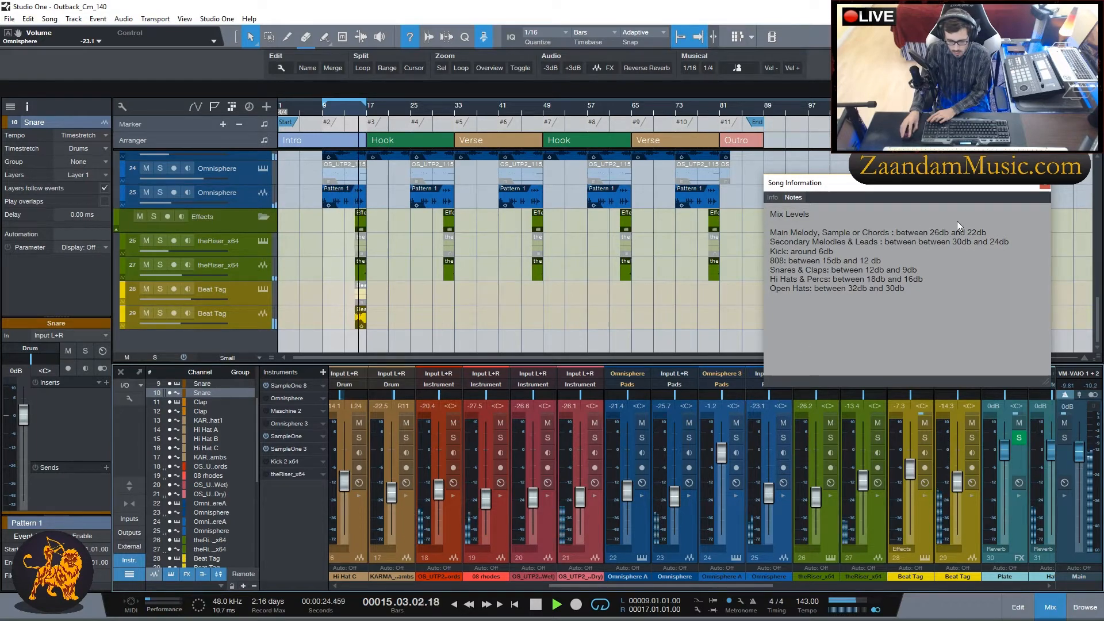
pyautogui.moveTo(920, 183); pyautogui.dragTo(943, 138)
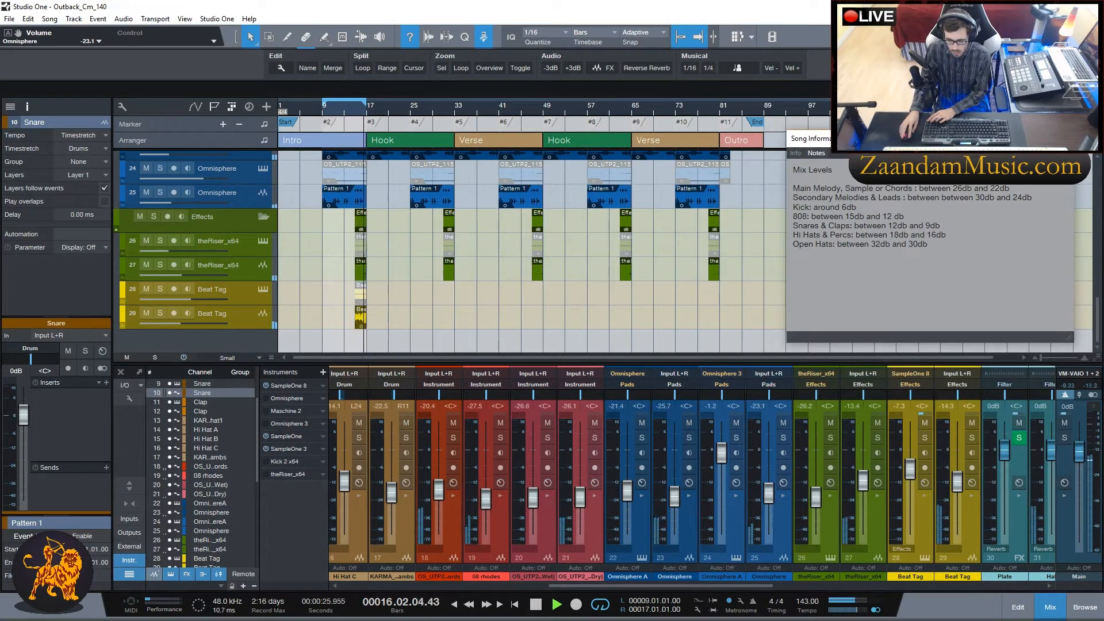
# Route the output of the Omnisphere audio channel 25 to the Instrument bus.
pyautogui.click(774, 390)
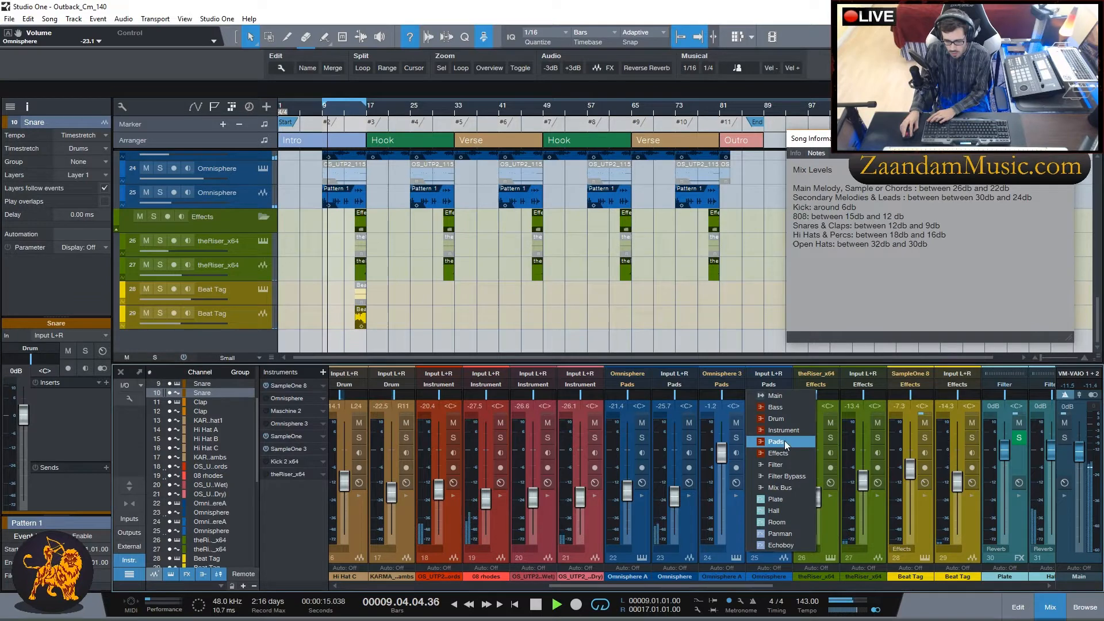
pyautogui.click(788, 437)
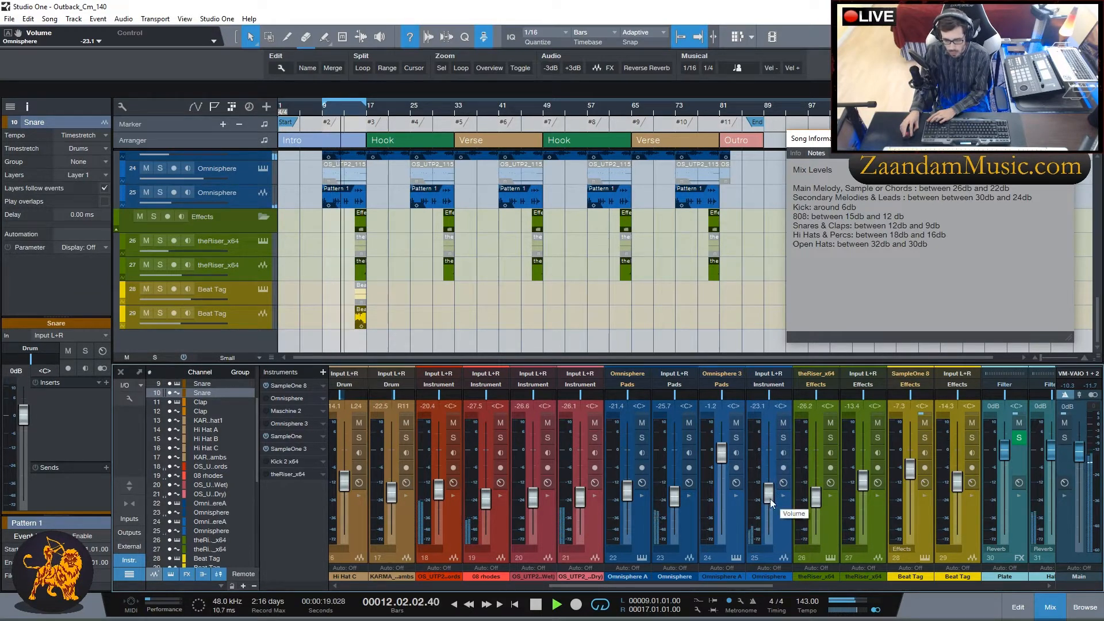
# Set the loop range to the first Hook, bars 17 to 33.
pyautogui.moveTo(537, 584); pyautogui.dragTo(443, 588)
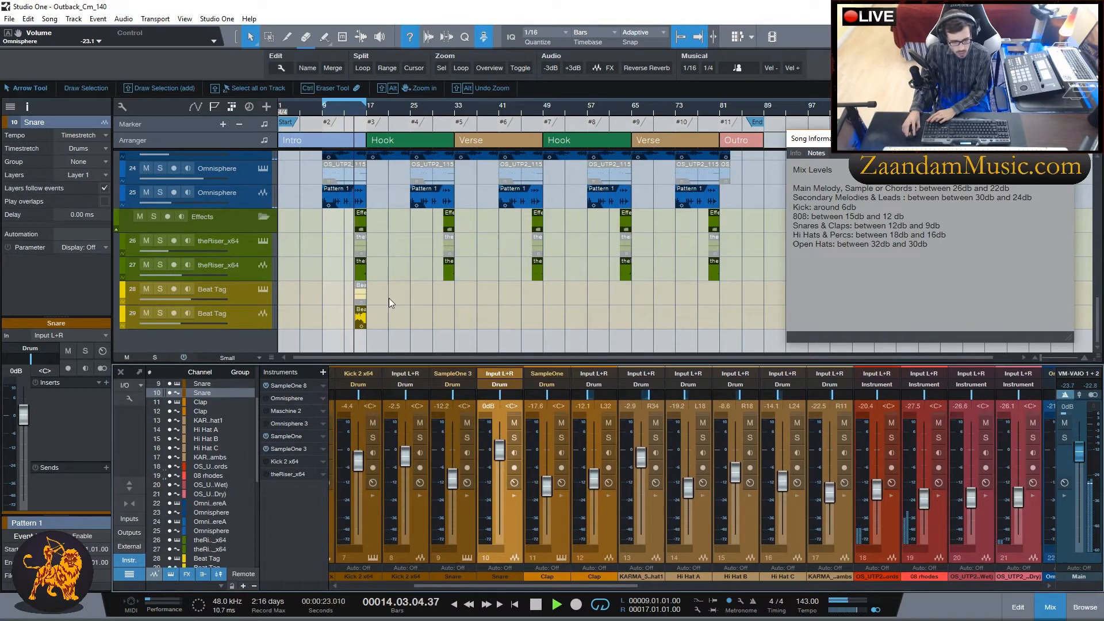
pyautogui.scroll(5, 389, 305)
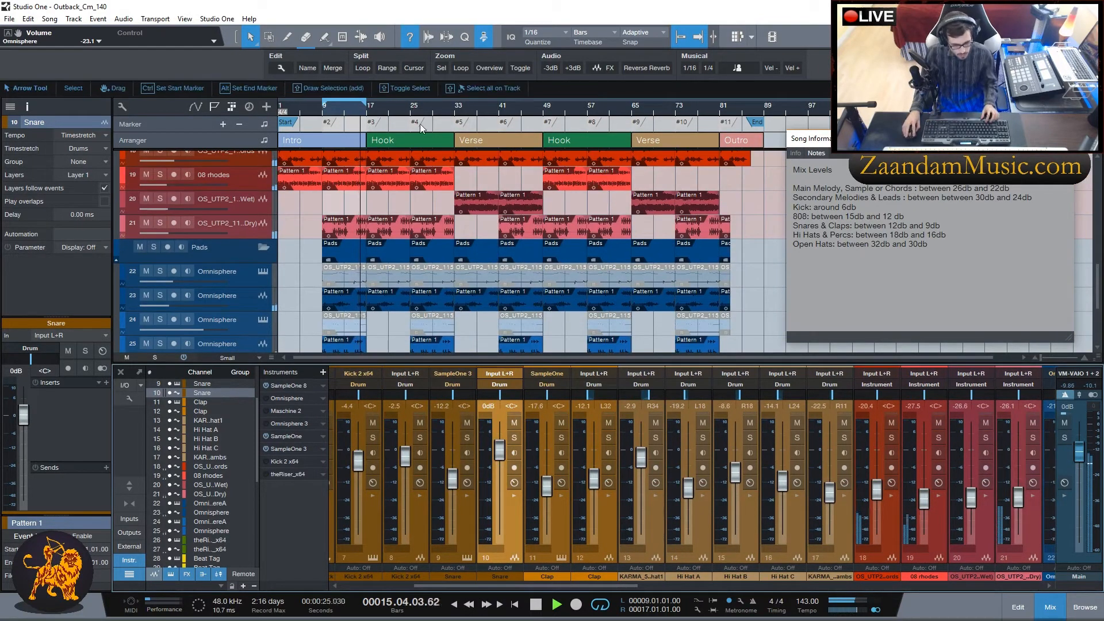
pyautogui.keyDown('alt'); pyautogui.click(454, 114); pyautogui.keyUp('alt')
pyautogui.keyDown('ctrl'); pyautogui.click(367, 111); pyautogui.keyUp('ctrl')
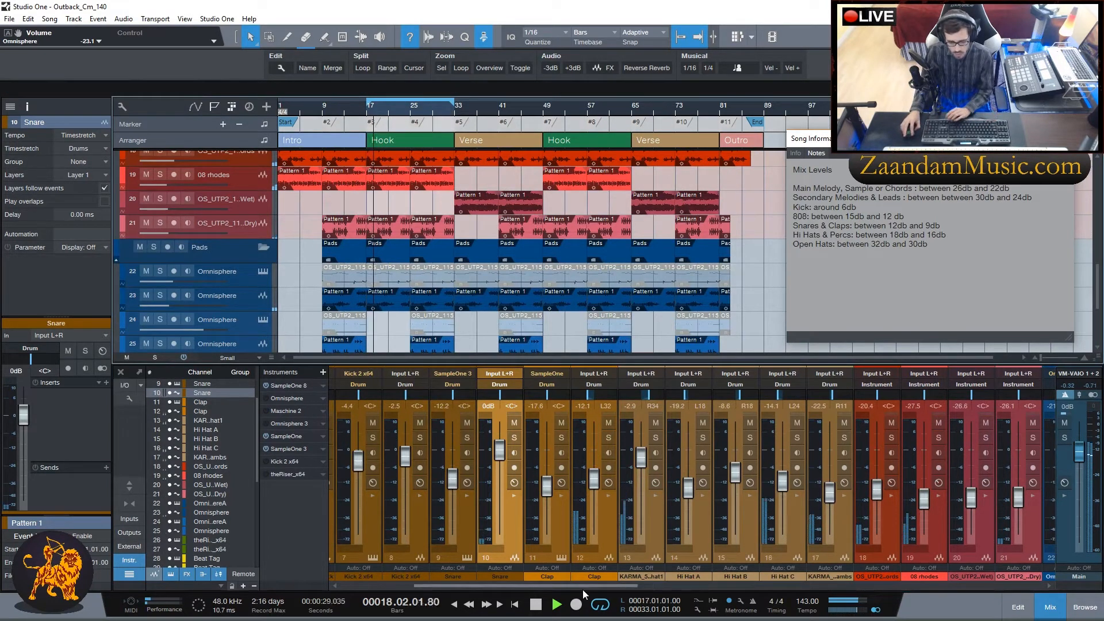
# Set the Snare audio channel (10) to -7.8 dB during the loop, soloing it to fine-tune the level and clearing the solo.
pyautogui.moveTo(581, 589); pyautogui.dragTo(543, 594)
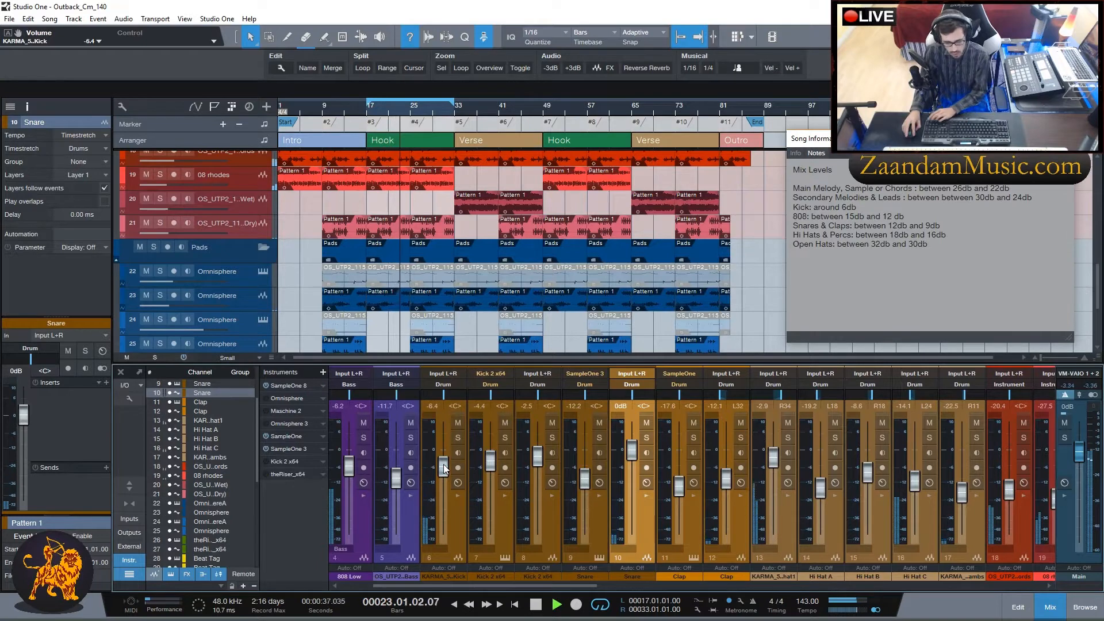
pyautogui.press('space')
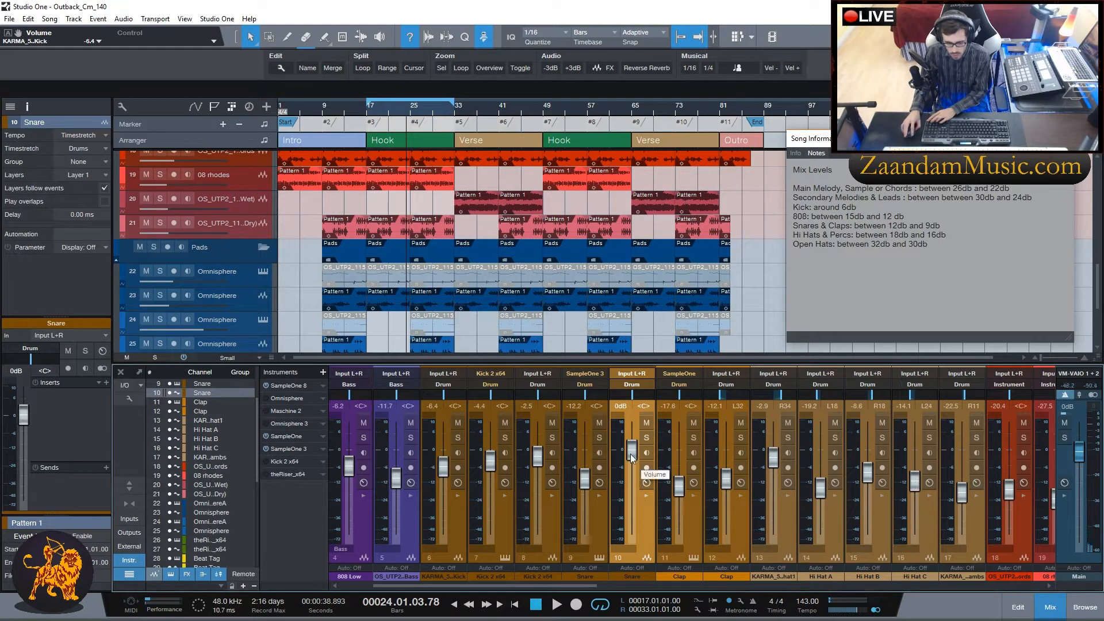
pyautogui.press('space')
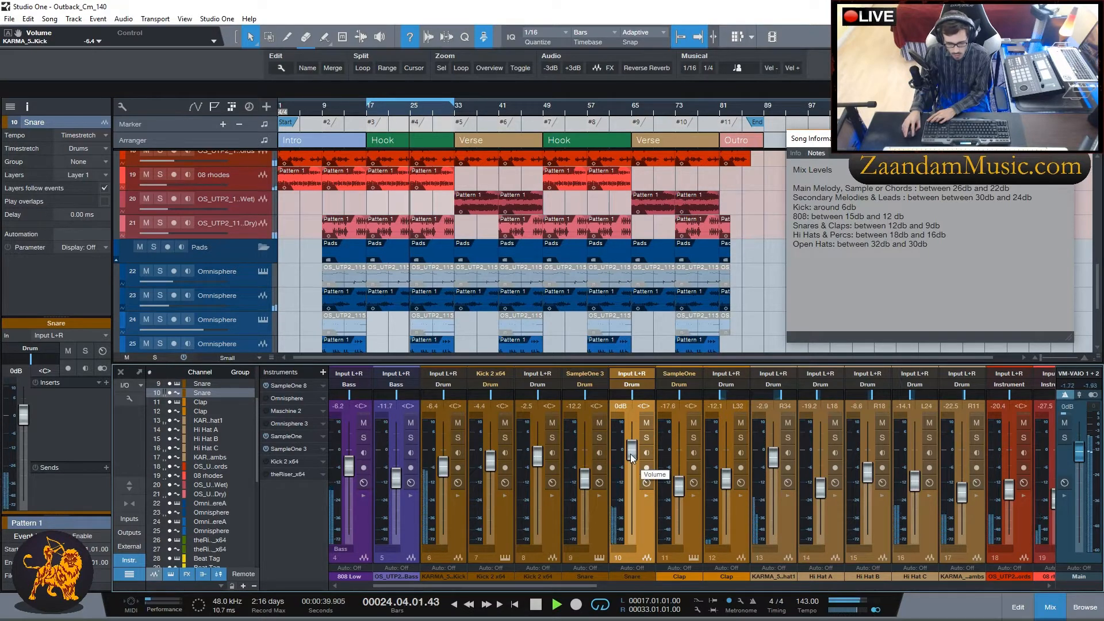
pyautogui.scroll(-2, 630, 456)
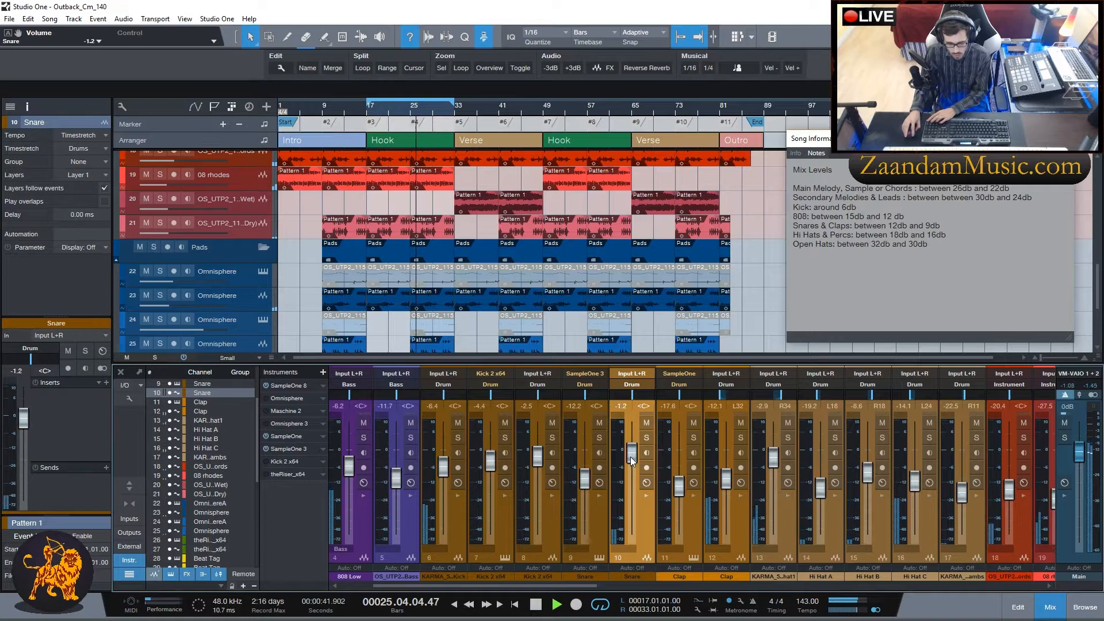
pyautogui.scroll(-2, 630, 457)
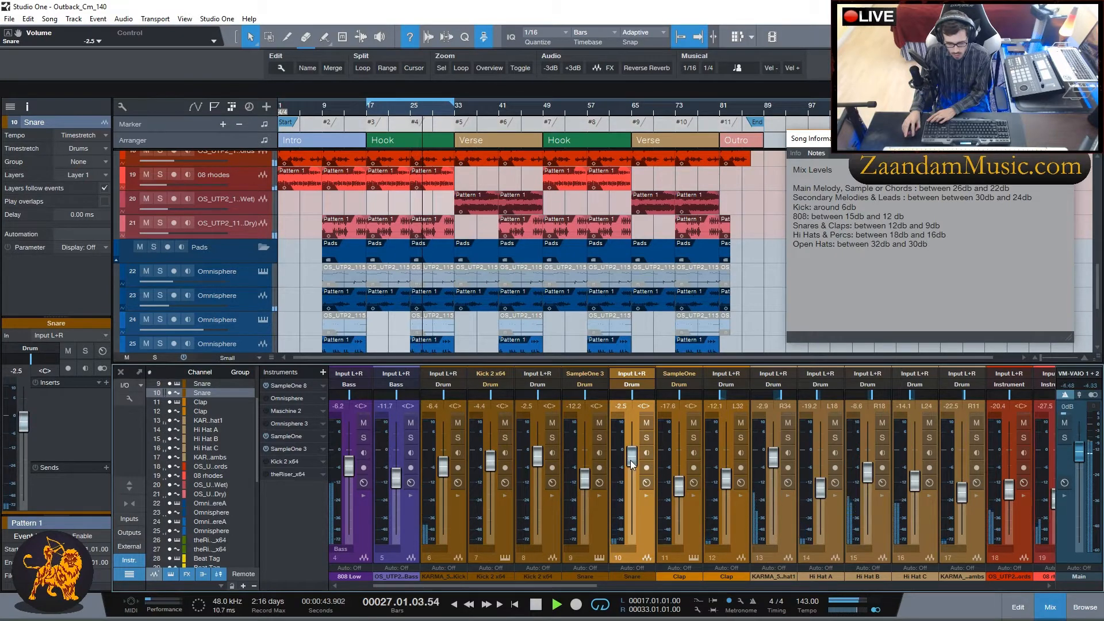
pyautogui.press('s')
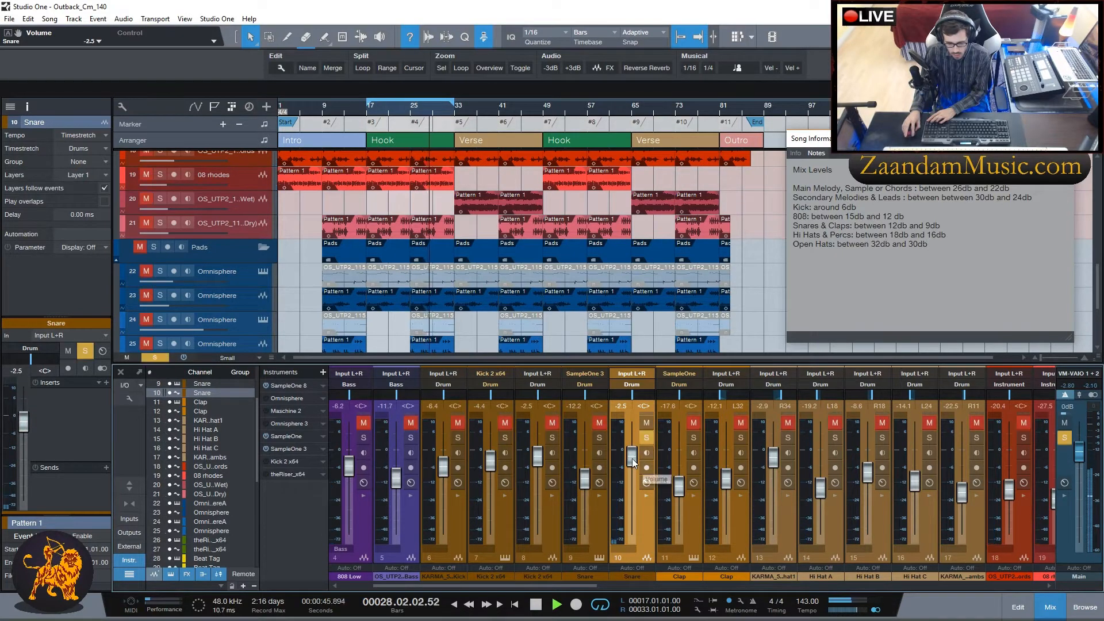
pyautogui.scroll(-2, 632, 461)
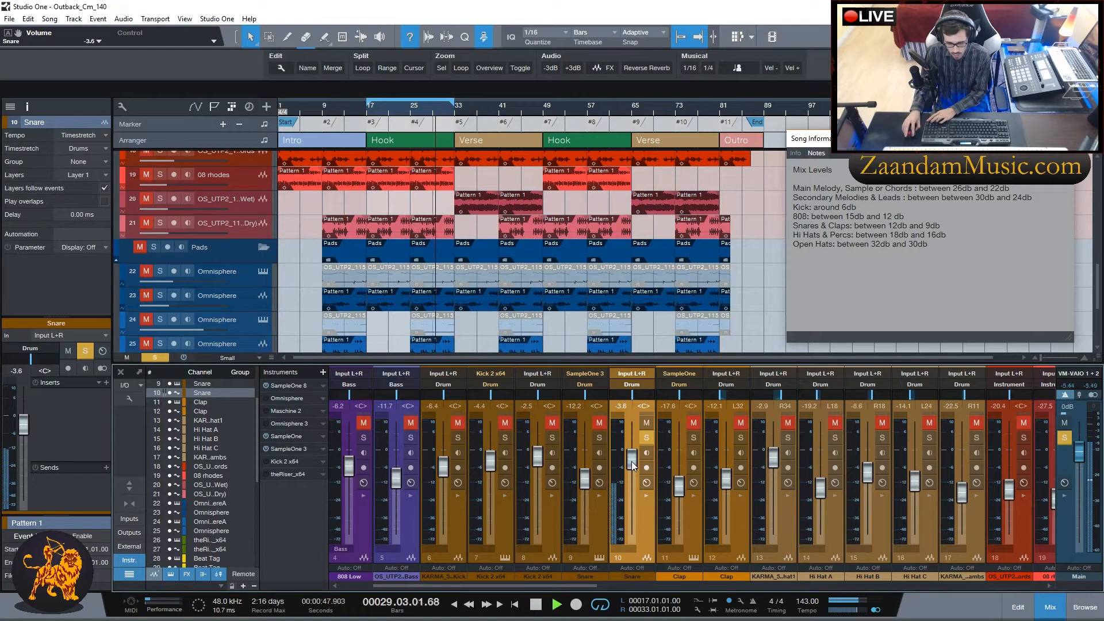
pyautogui.scroll(-2, 632, 467)
pyautogui.scroll(-3, 632, 469)
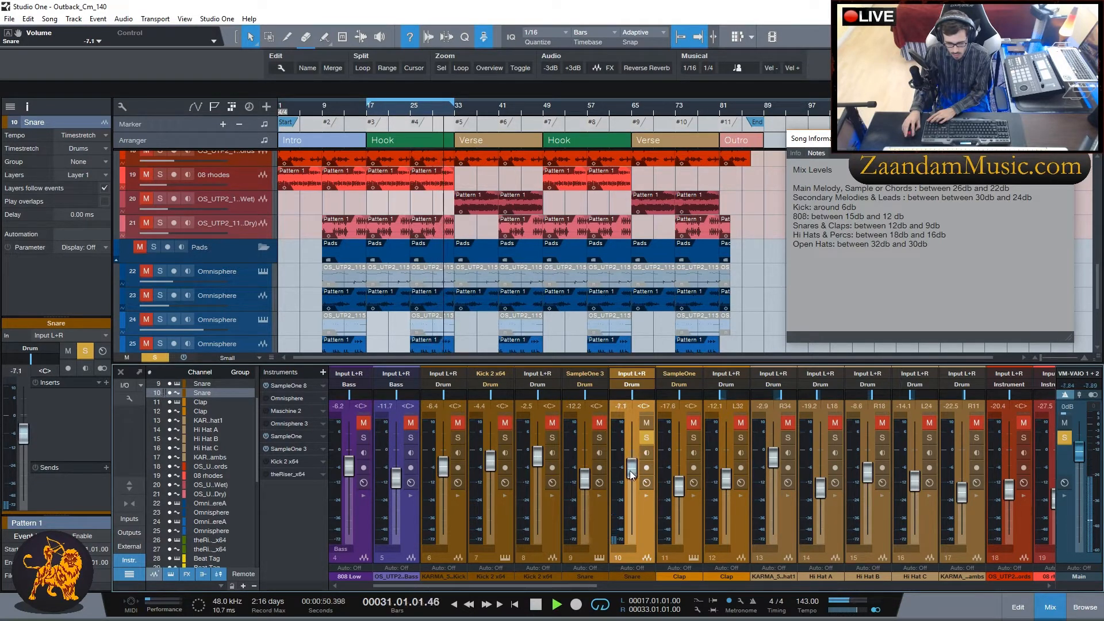
pyautogui.click(650, 438)
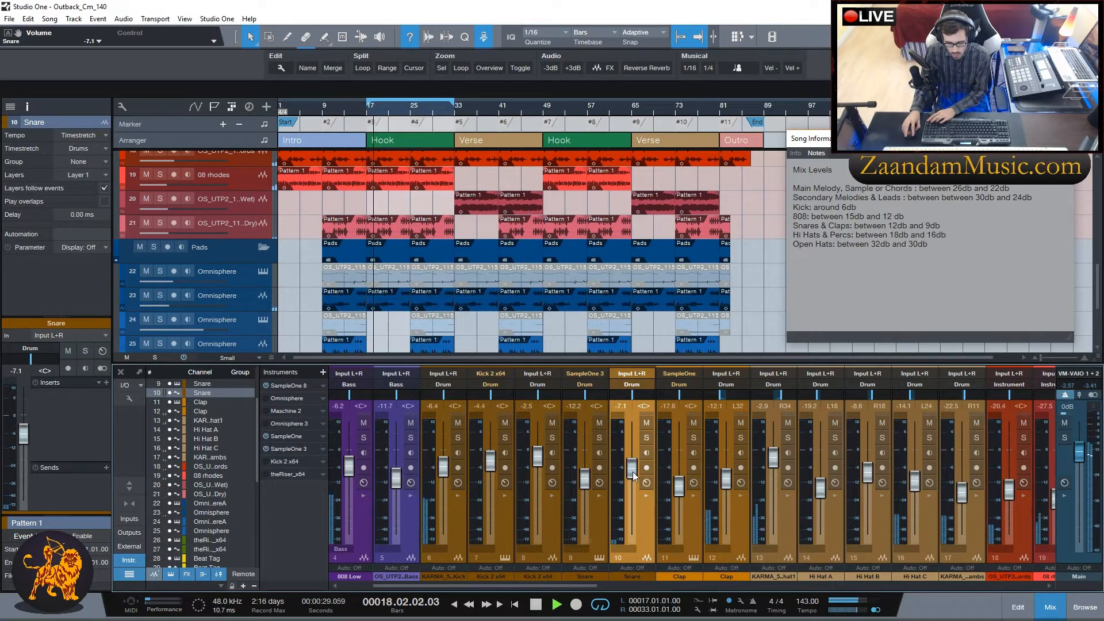
pyautogui.scroll(-1, 633, 474)
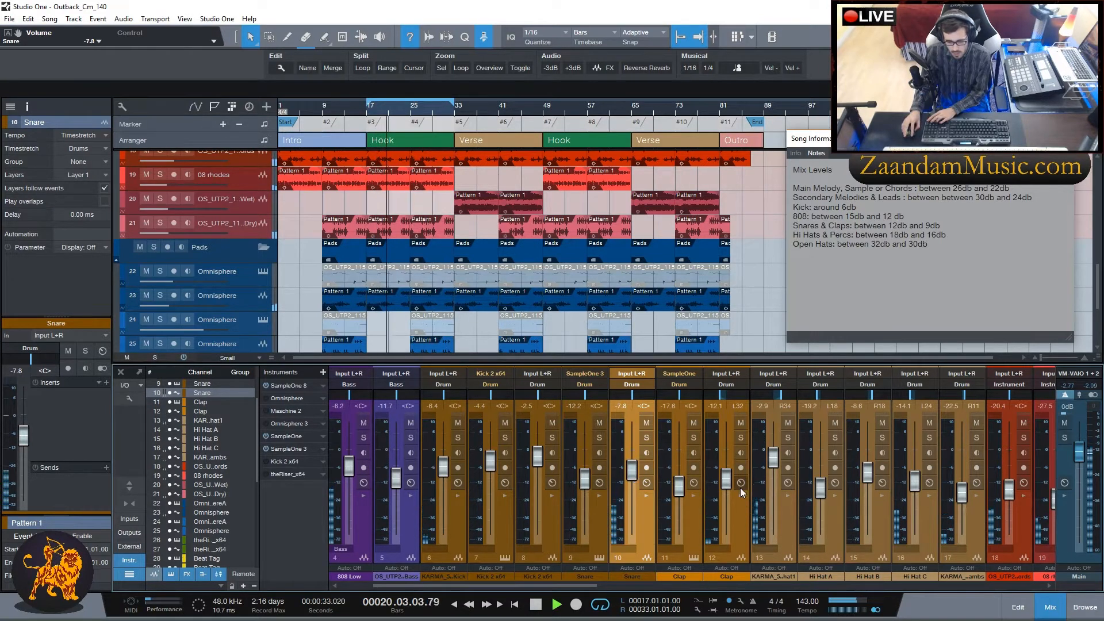
# Set the Clap audio channel (12) to -13.4 dB, soloing it briefly to check, and stop playback.
pyautogui.press('space')
pyautogui.press('p')
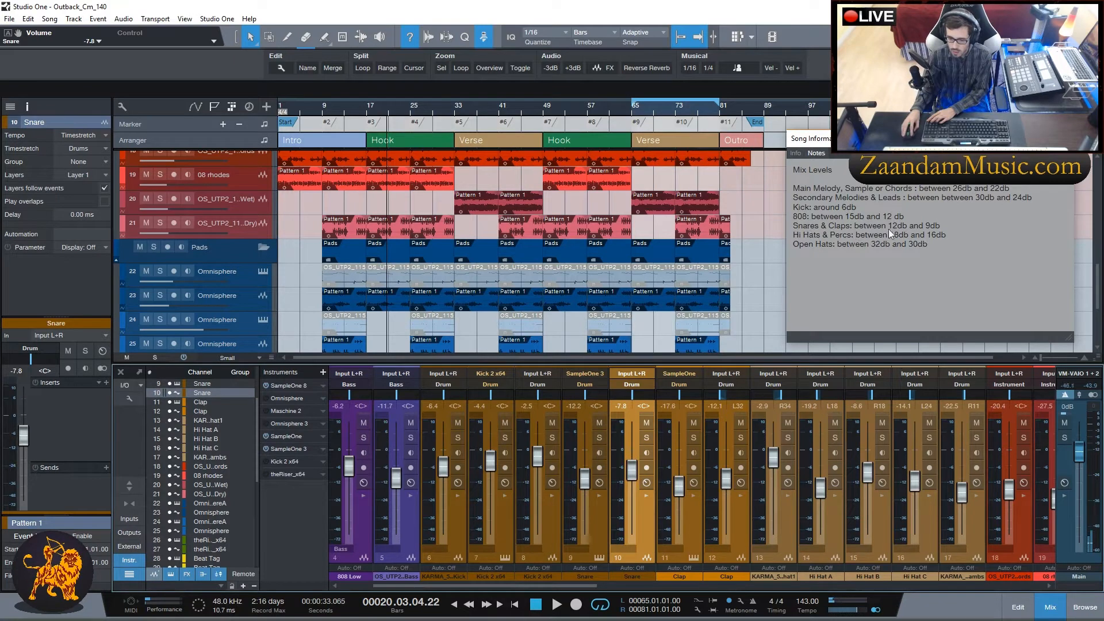
pyautogui.click(696, 526)
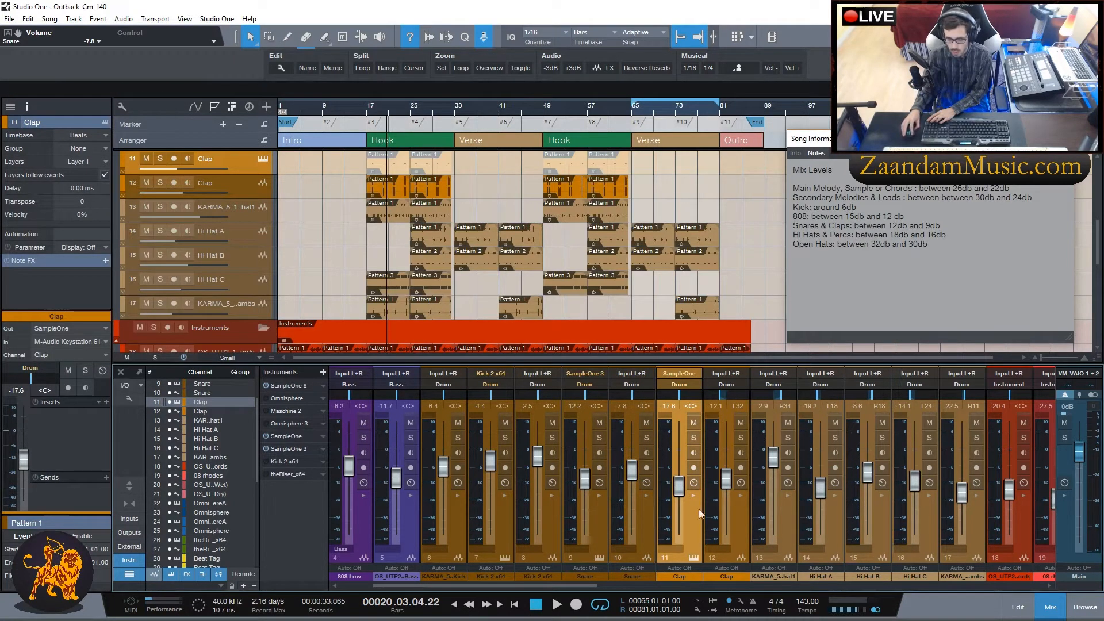
pyautogui.press('space')
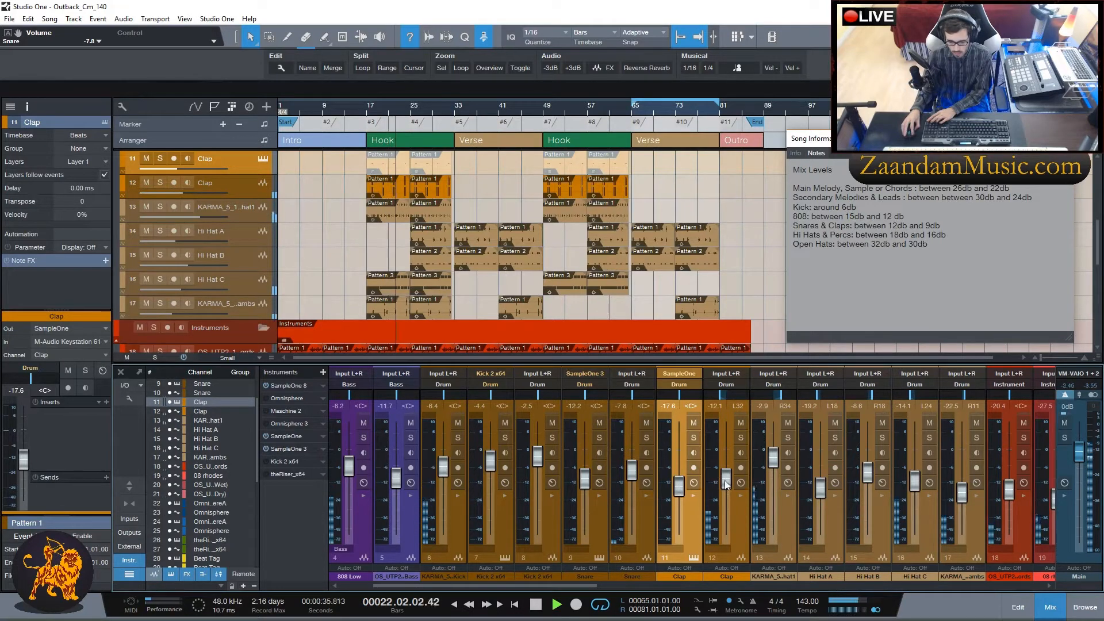
pyautogui.moveTo(727, 484); pyautogui.dragTo(728, 483)
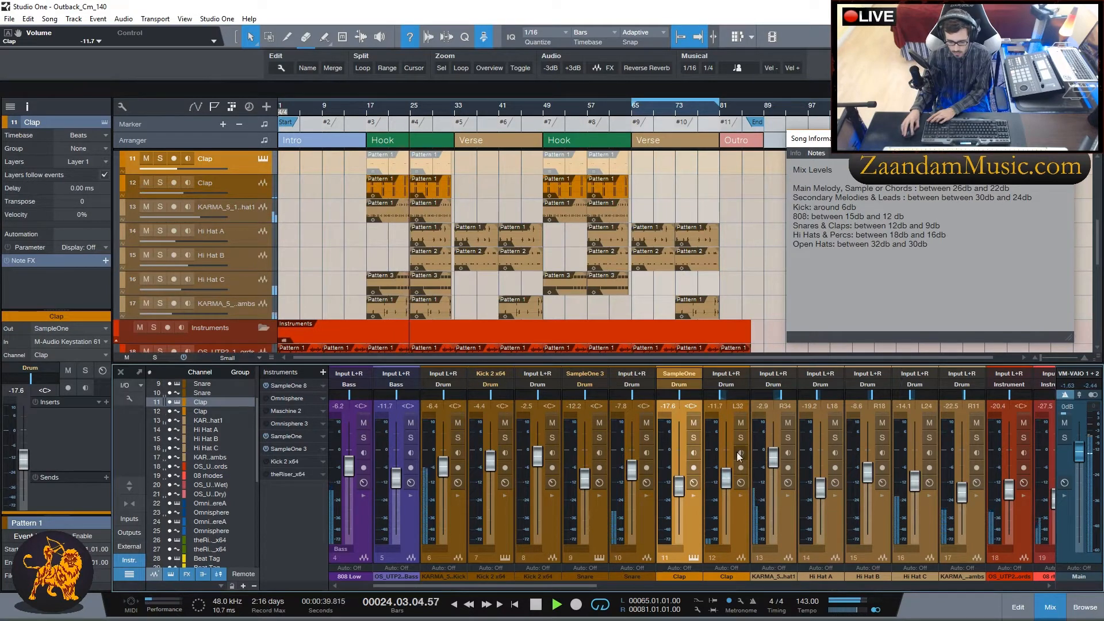
pyautogui.click(740, 438)
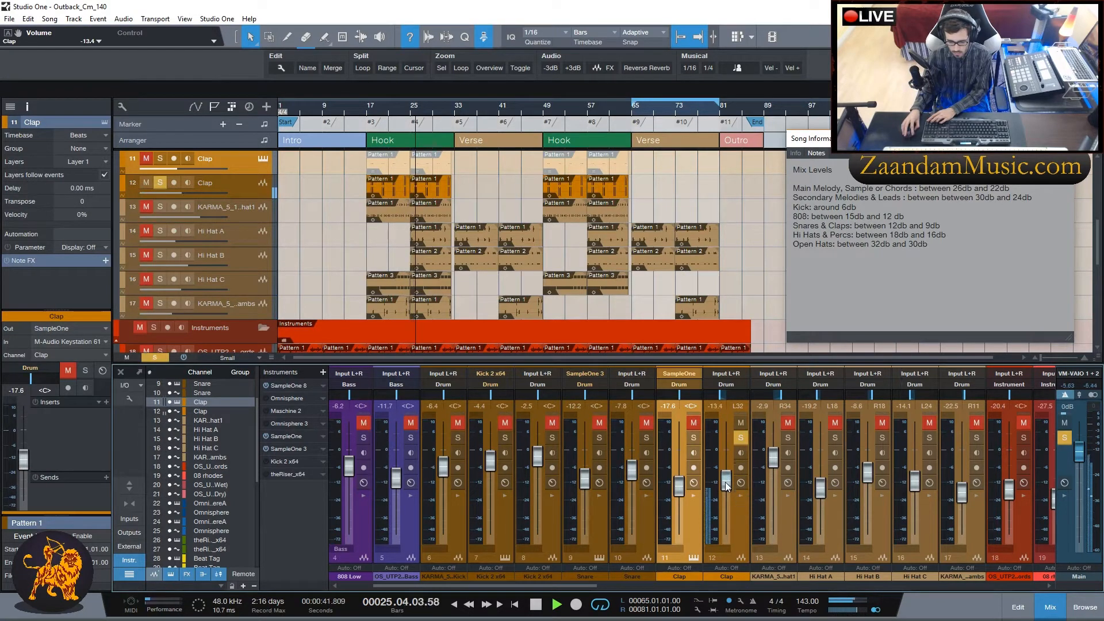
pyautogui.click(740, 438)
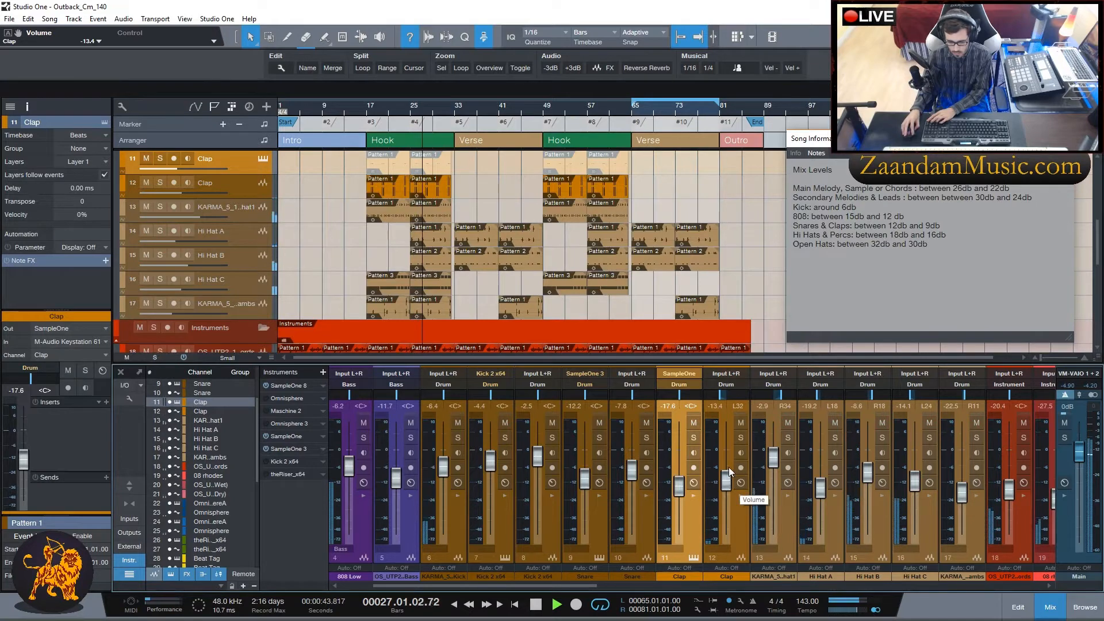
pyautogui.press('space')
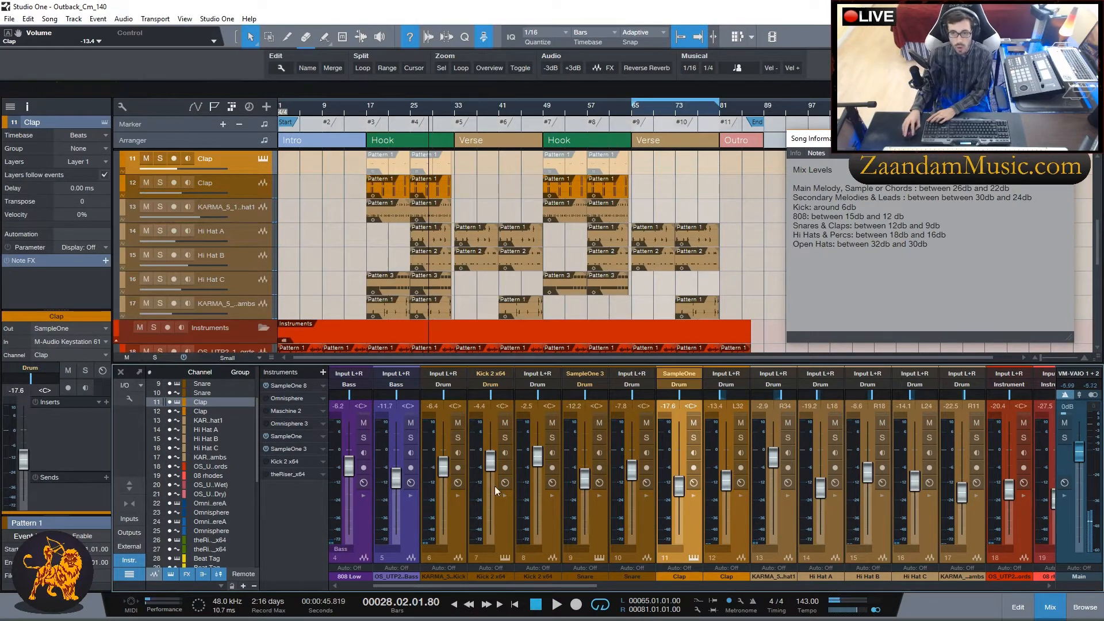
# Solo the KARMA hat1 channel (13) and audition it with the loop set to the first Hook, bars 17 to 33.
pyautogui.moveTo(447, 586); pyautogui.dragTo(478, 584)
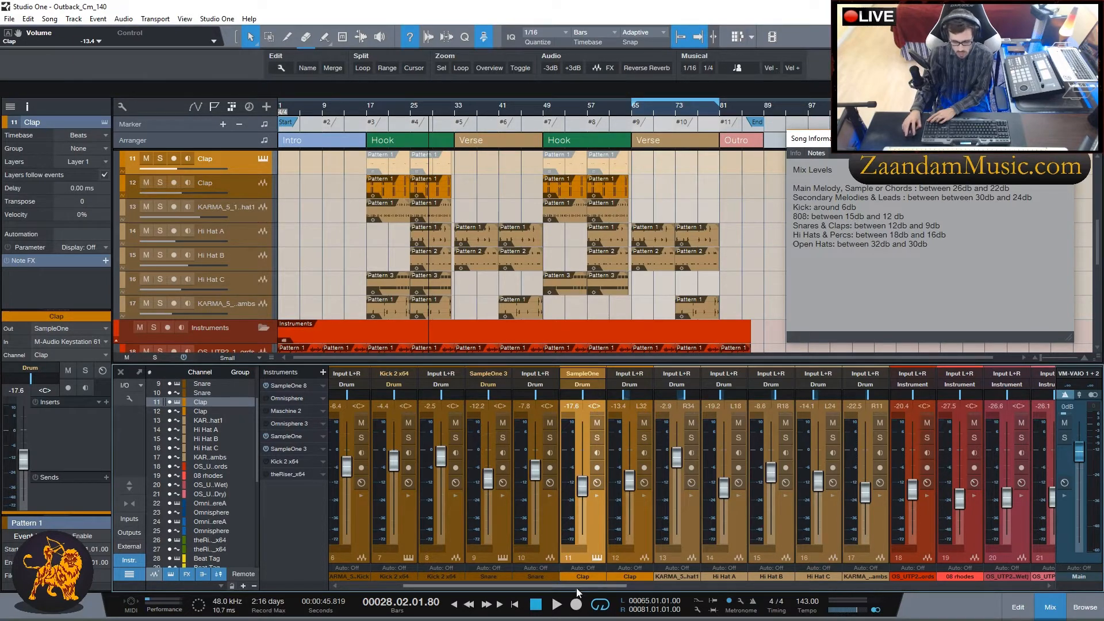
pyautogui.moveTo(575, 587); pyautogui.dragTo(613, 582)
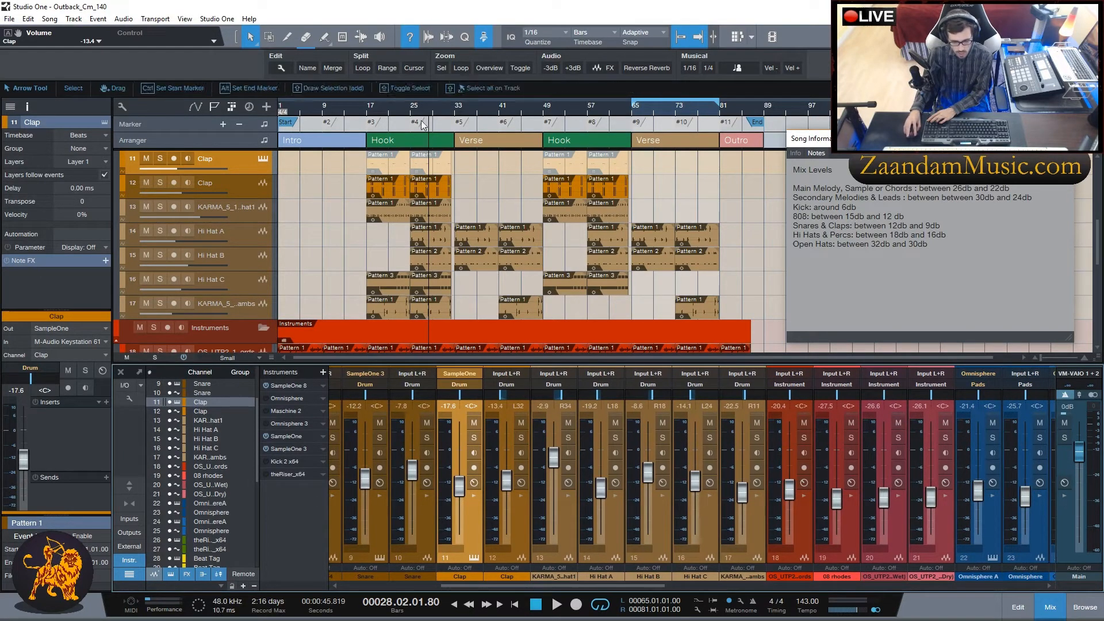
pyautogui.moveTo(618, 587); pyautogui.dragTo(629, 585)
pyautogui.press('space')
pyautogui.press('space')
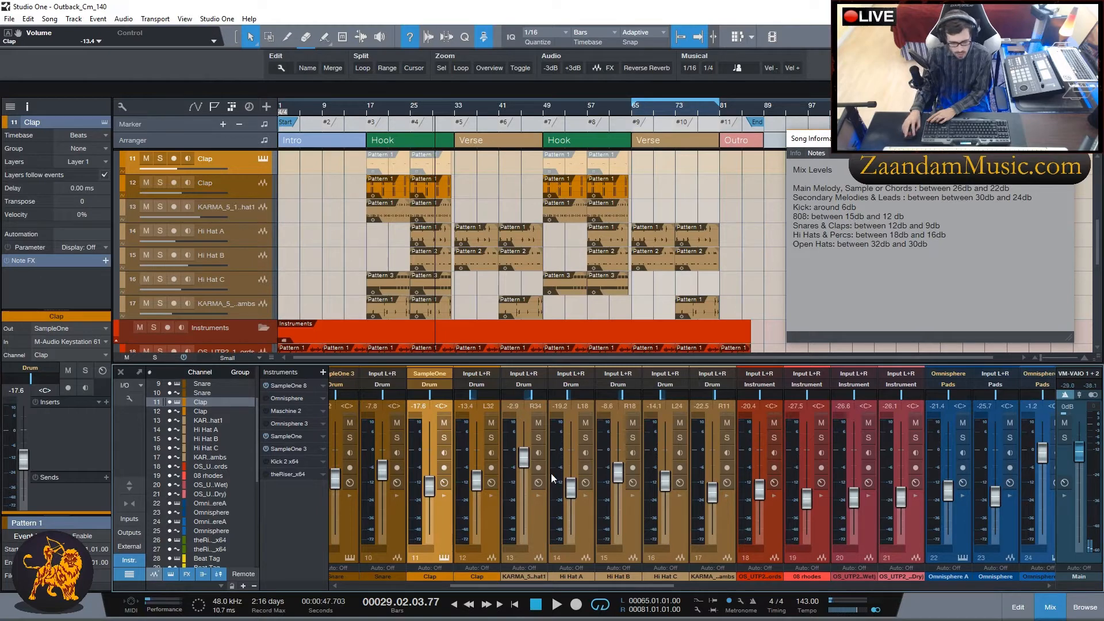
pyautogui.press('space')
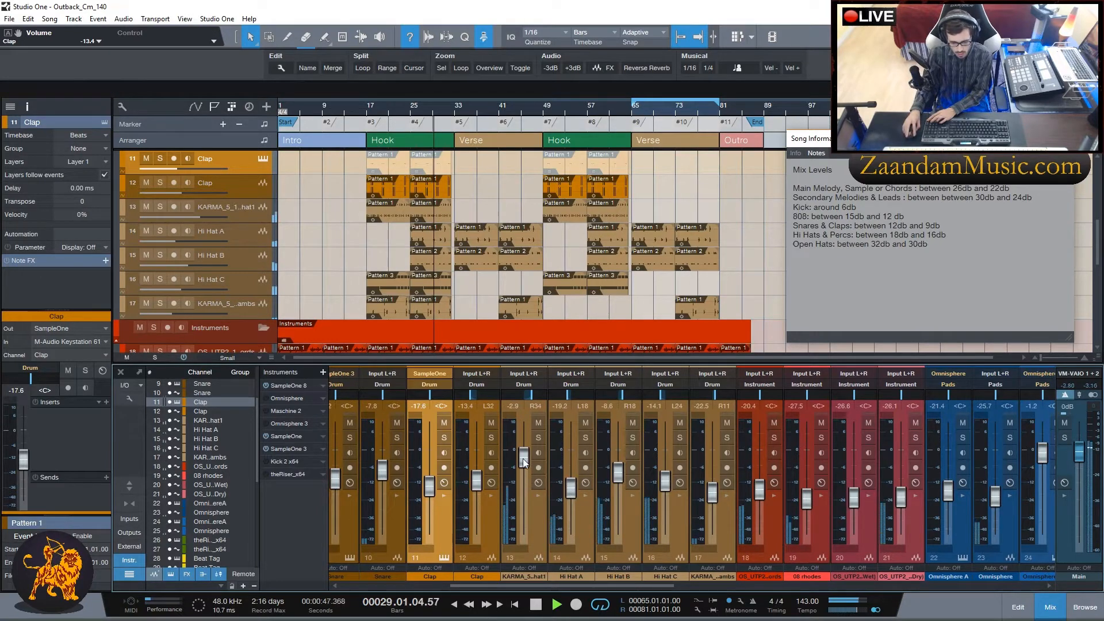
pyautogui.click(538, 438)
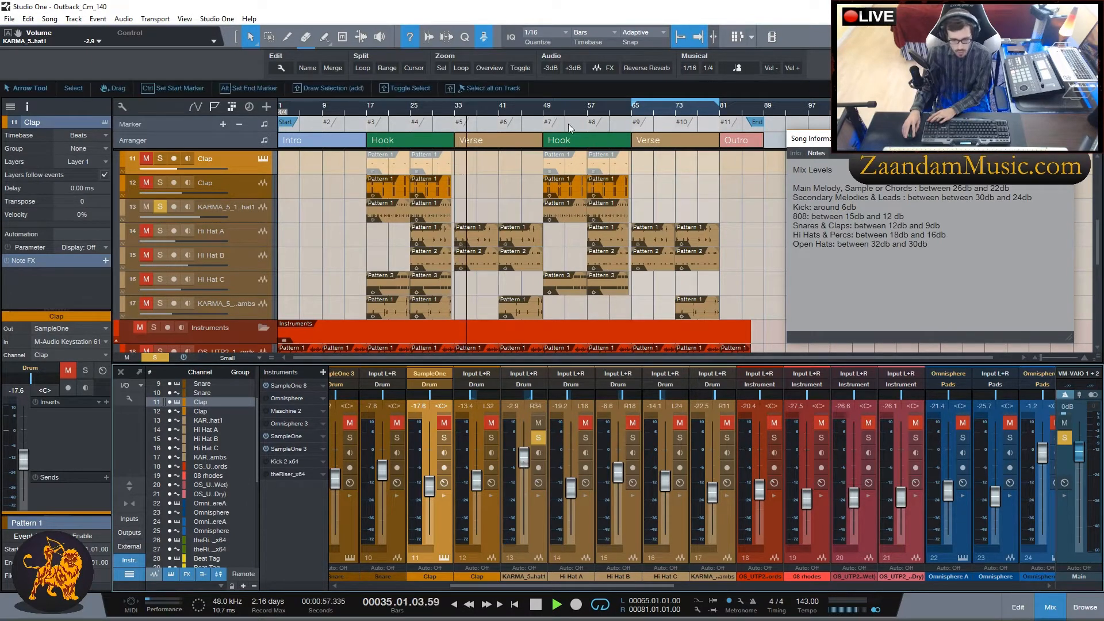
pyautogui.click(368, 109)
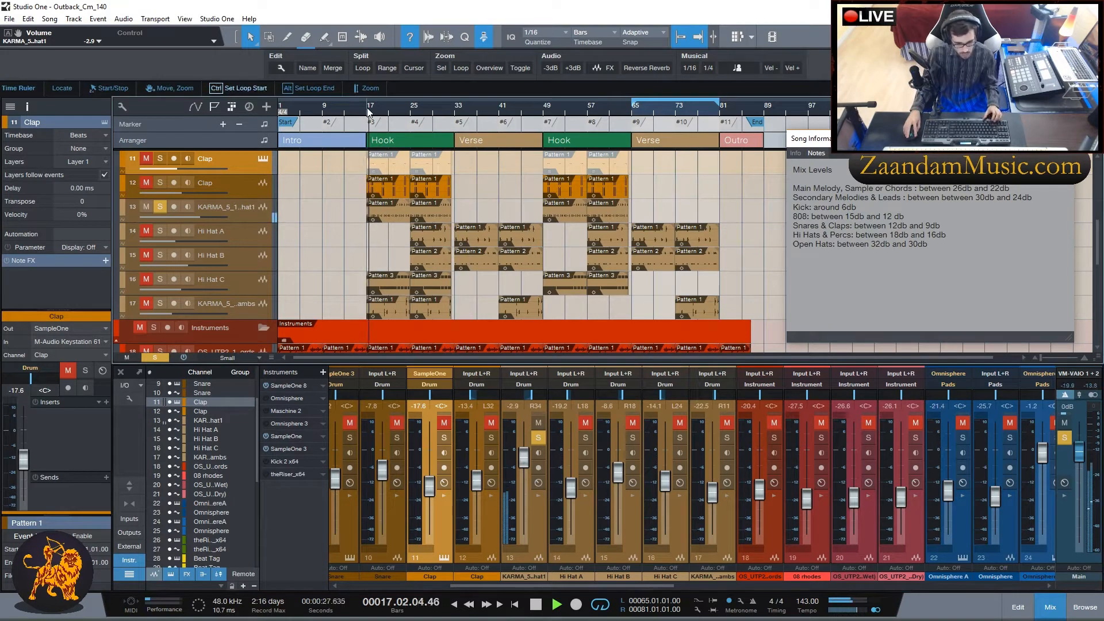
pyautogui.keyDown('ctrl'); pyautogui.click(366, 108); pyautogui.keyUp('ctrl')
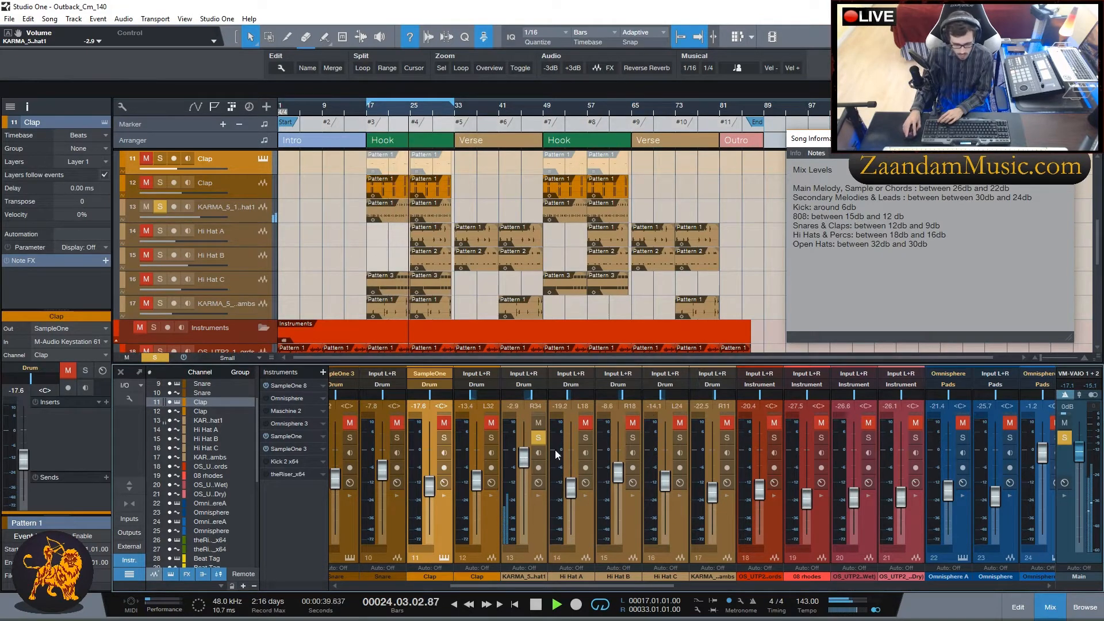
# Solo Hi Hat A (14) in place of the KARMA hat, set its volume to -23.9 dB, and clear the solo.
pyautogui.click(585, 437)
pyautogui.click(539, 438)
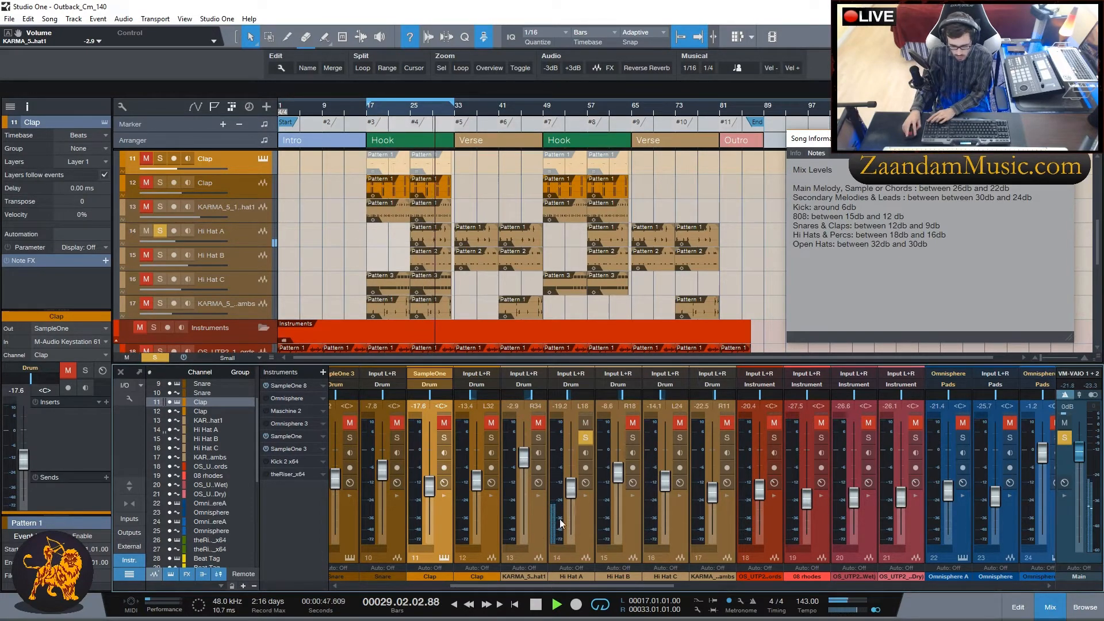
pyautogui.moveTo(571, 494); pyautogui.dragTo(570, 496)
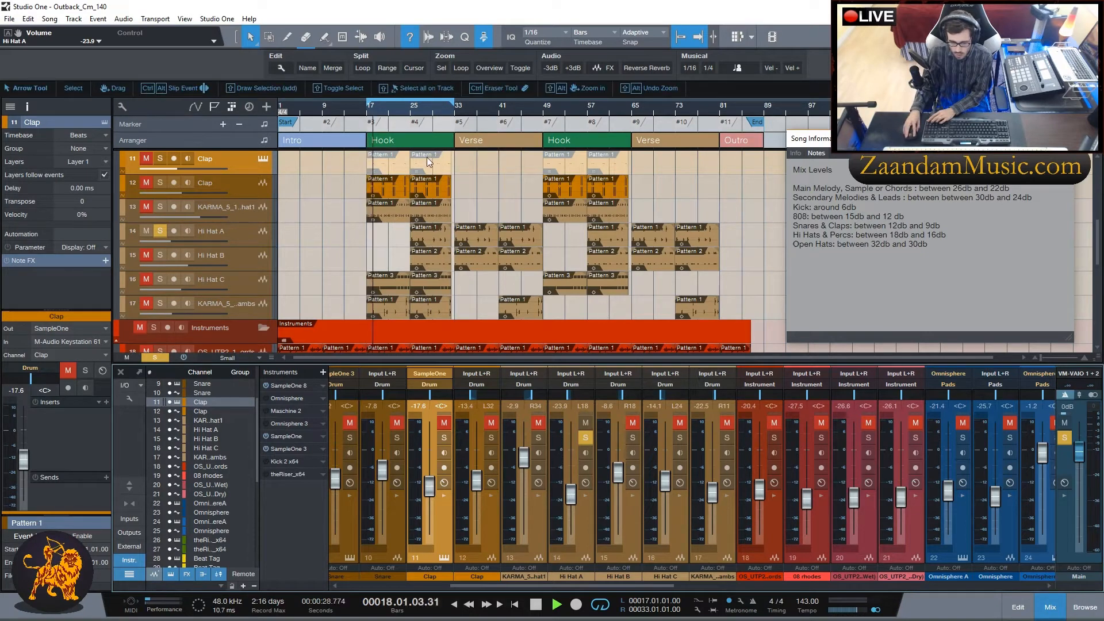
pyautogui.click(412, 111)
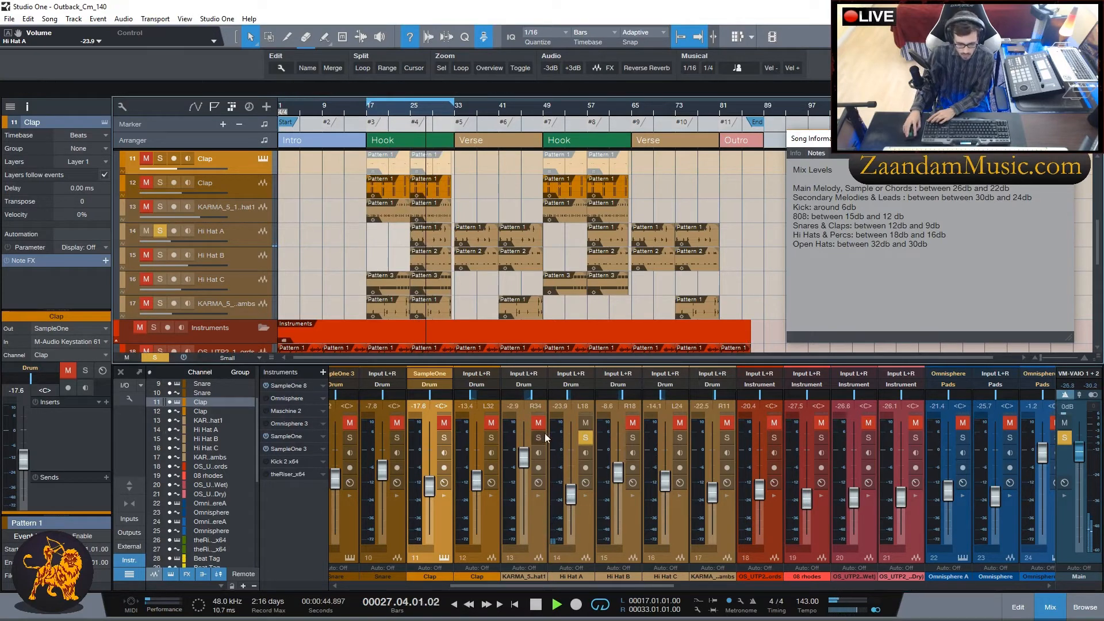
pyautogui.click(582, 440)
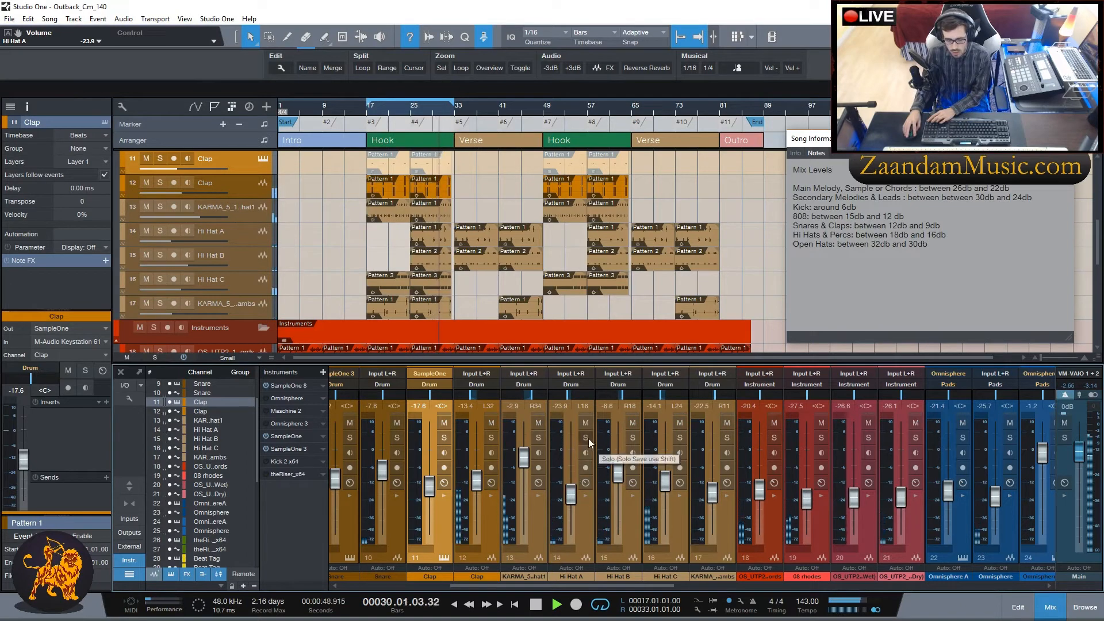
# Set Hi Hat B (15) to -5.1 dB while looping bars 25 to 33, soloing it to fine-tune the level and clearing the solo.
pyautogui.click(632, 438)
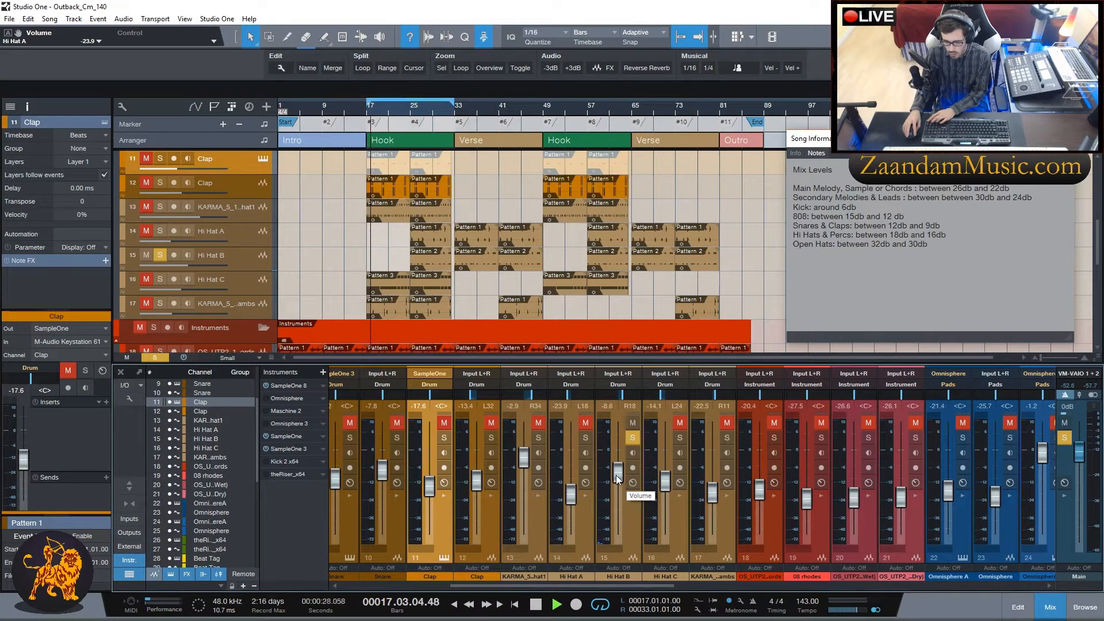
pyautogui.keyDown('ctrl'); pyautogui.click(412, 115); pyautogui.keyUp('ctrl')
pyautogui.click(412, 115)
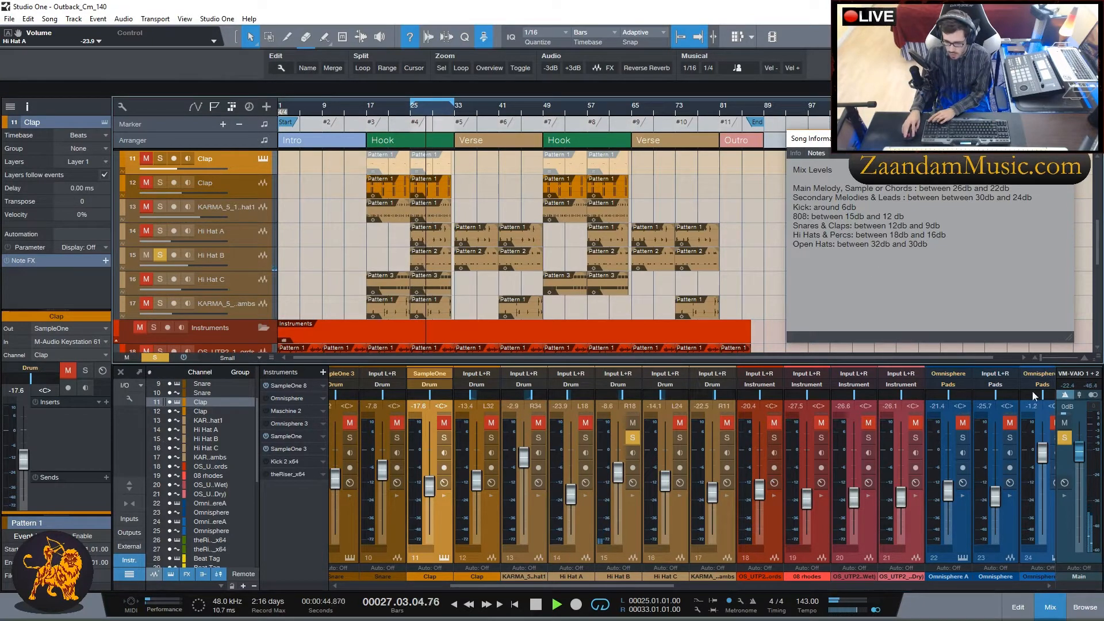
pyautogui.moveTo(615, 478); pyautogui.dragTo(620, 470)
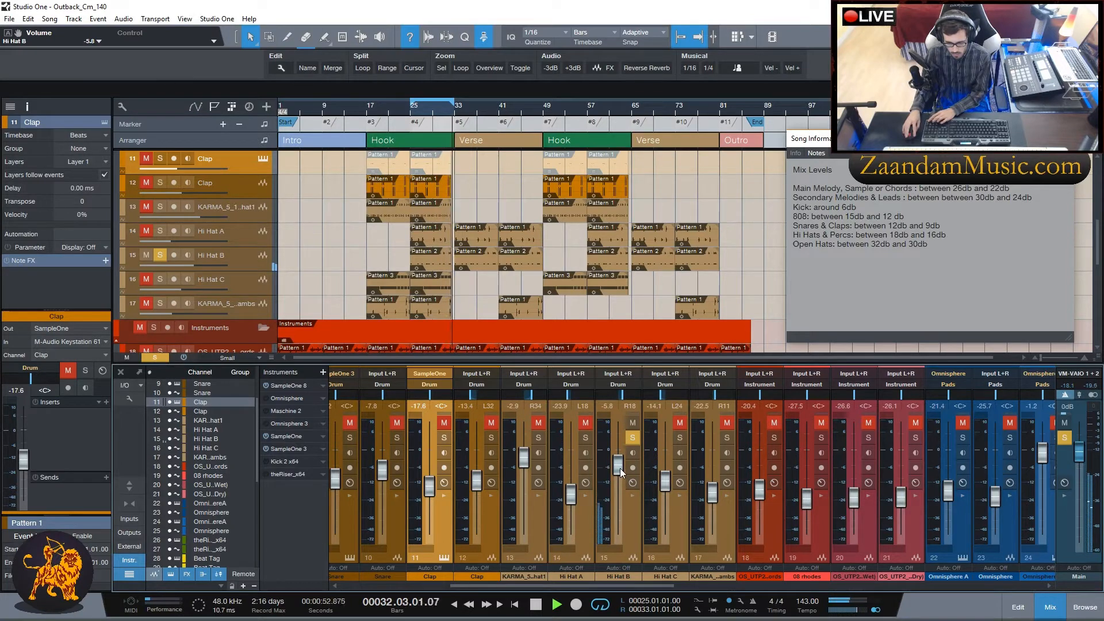
pyautogui.click(632, 439)
pyautogui.moveTo(616, 466); pyautogui.dragTo(616, 464)
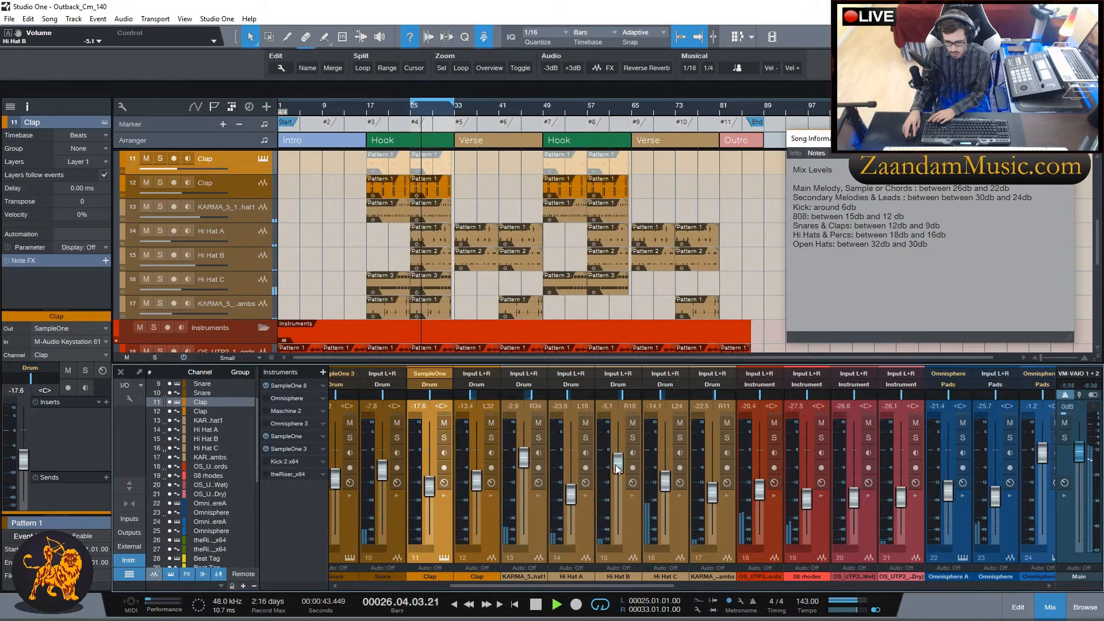
pyautogui.click(634, 439)
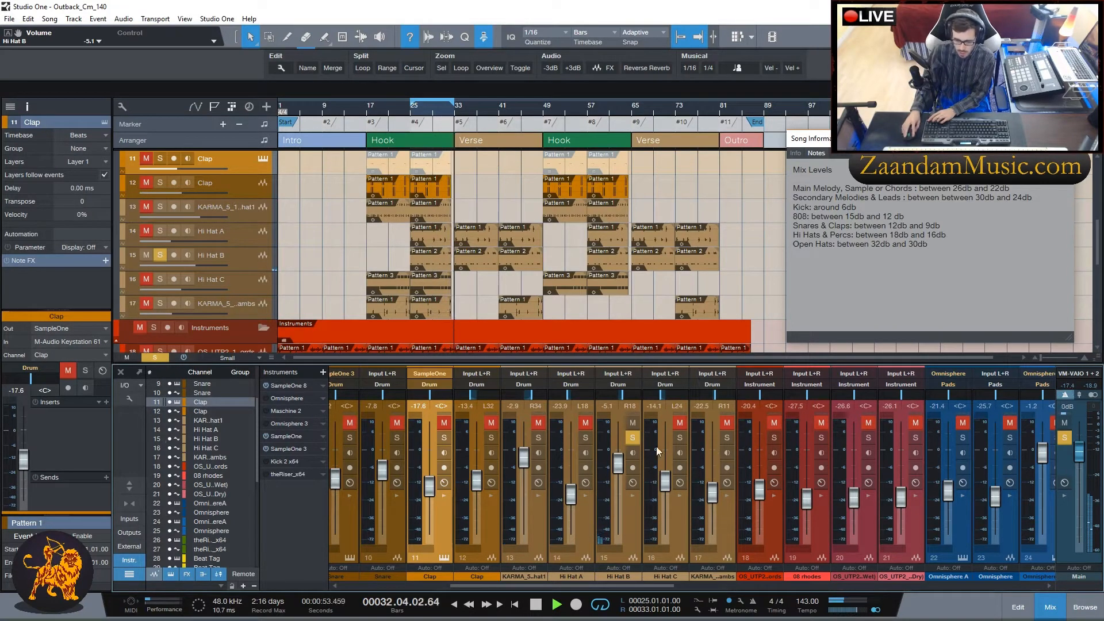
pyautogui.click(632, 438)
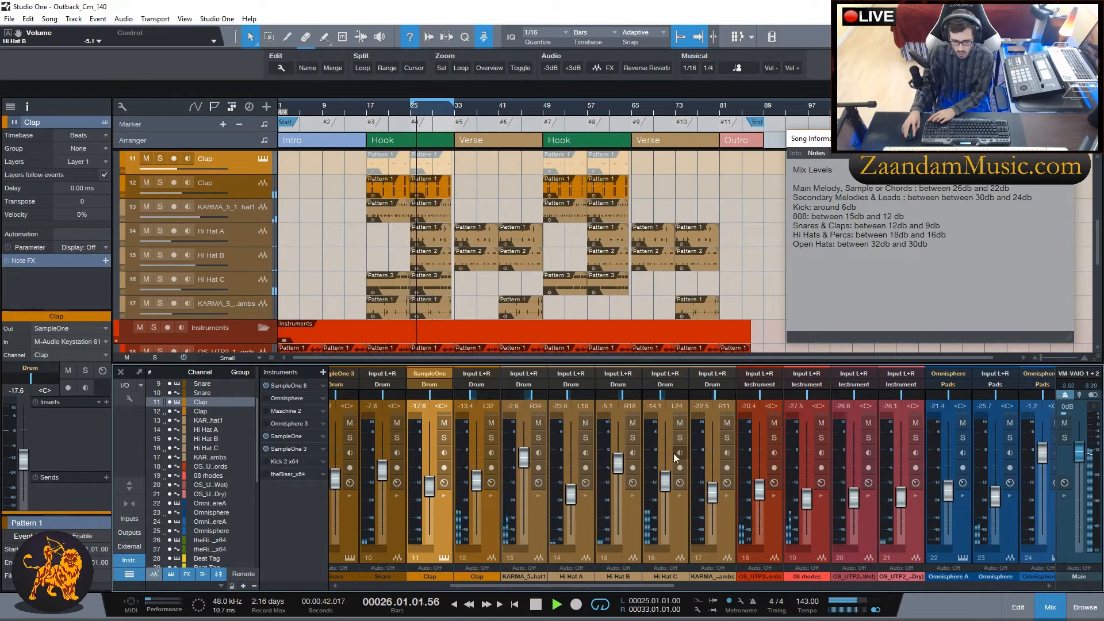
# Solo Hi Hat C (16), set its volume to -9.7 dB, and clear the solo.
pyautogui.click(680, 438)
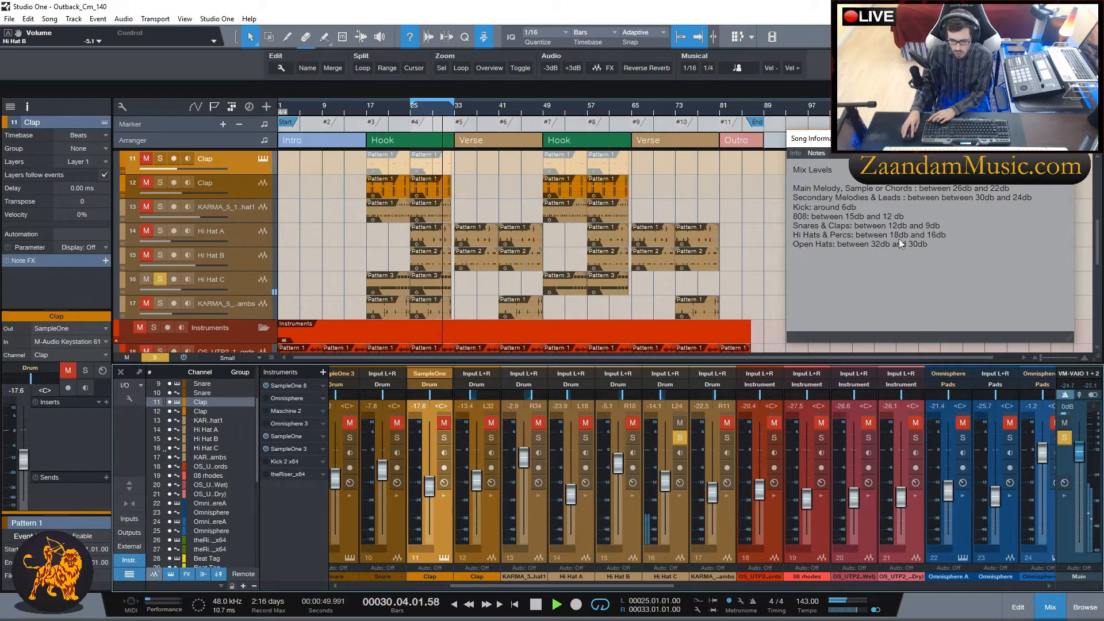
pyautogui.moveTo(664, 487); pyautogui.dragTo(667, 480)
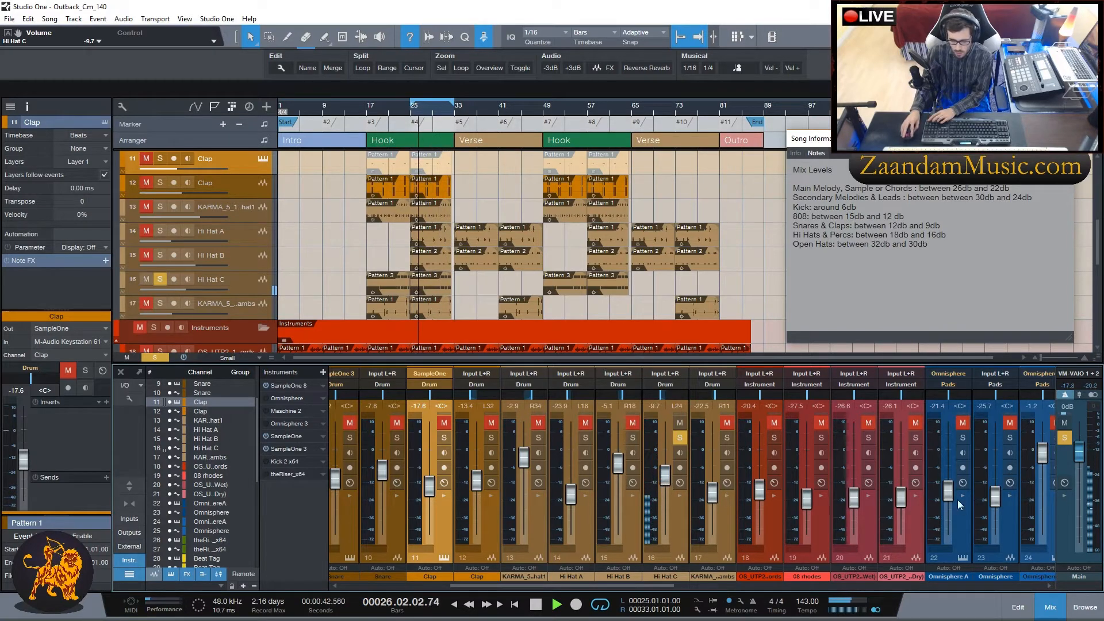
pyautogui.click(676, 438)
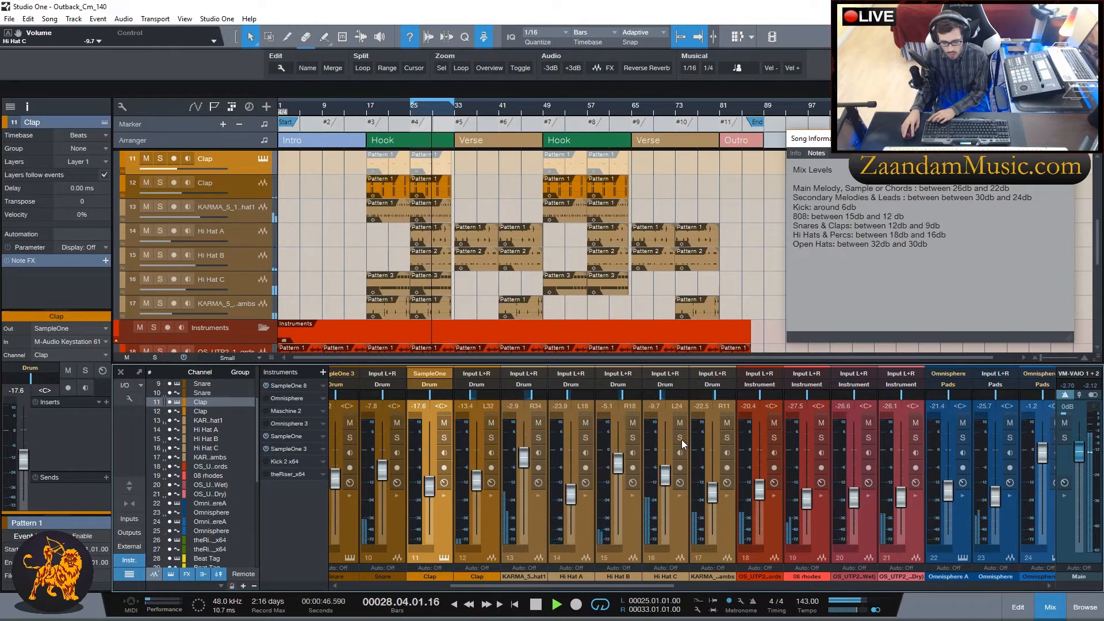
# Solo the KARMA channel 17 and rename it Triangle.
pyautogui.click(727, 438)
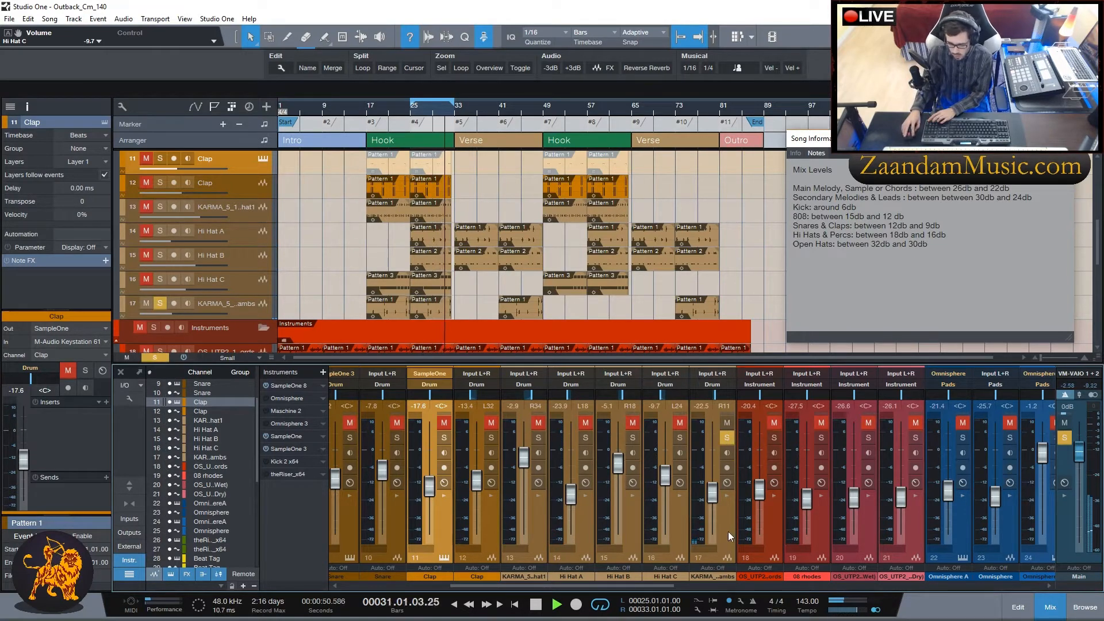
pyautogui.doubleClick(713, 577)
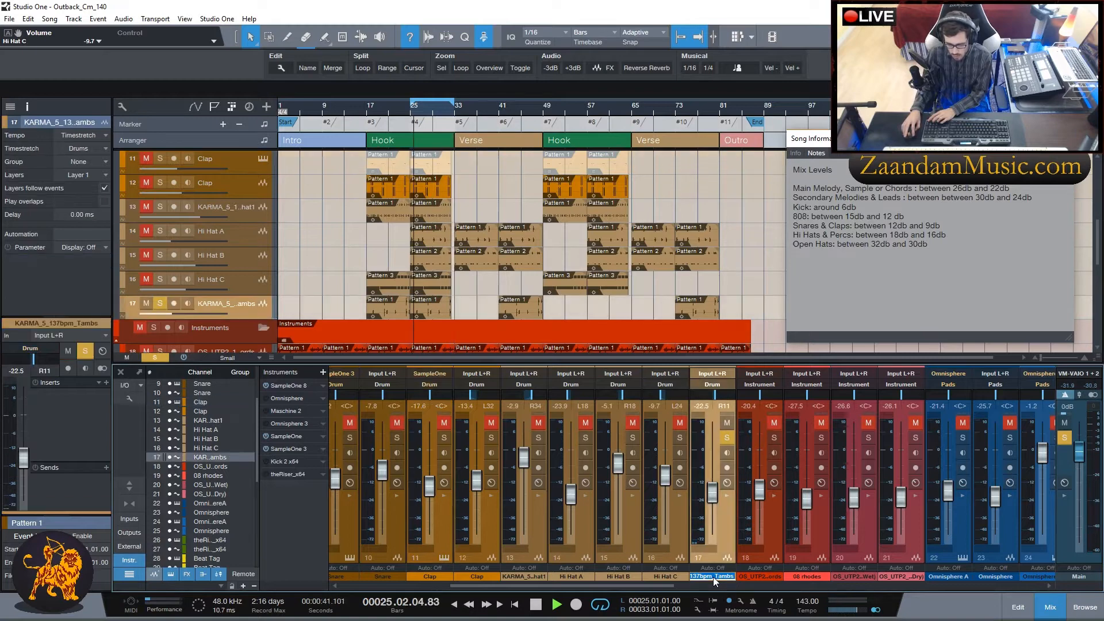
pyautogui.write('Tri')
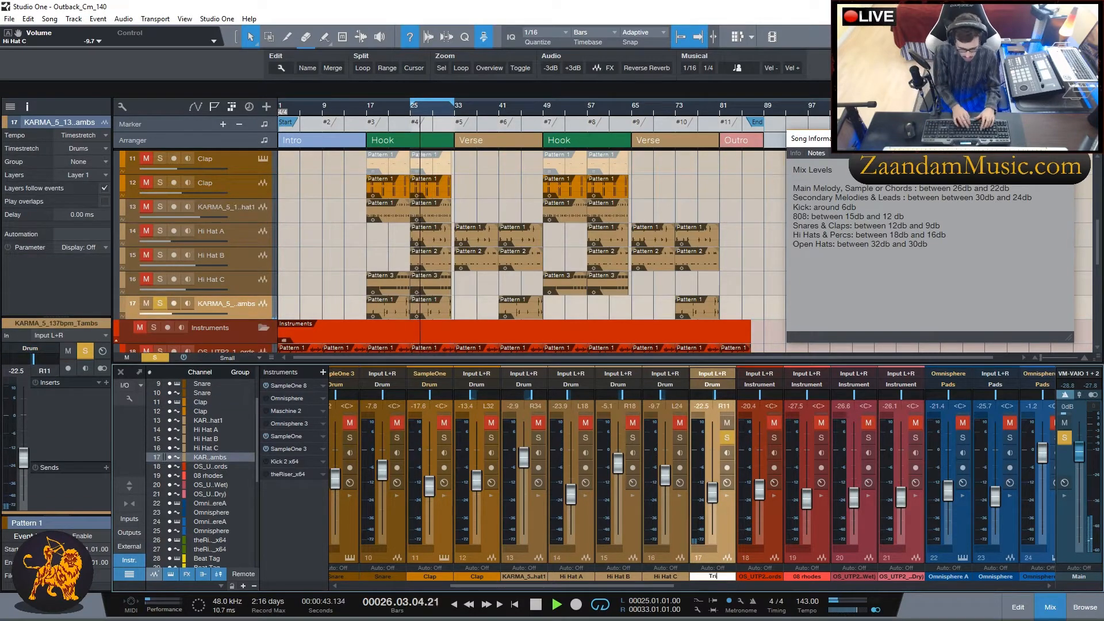
pyautogui.write('angle')
pyautogui.press('Return')
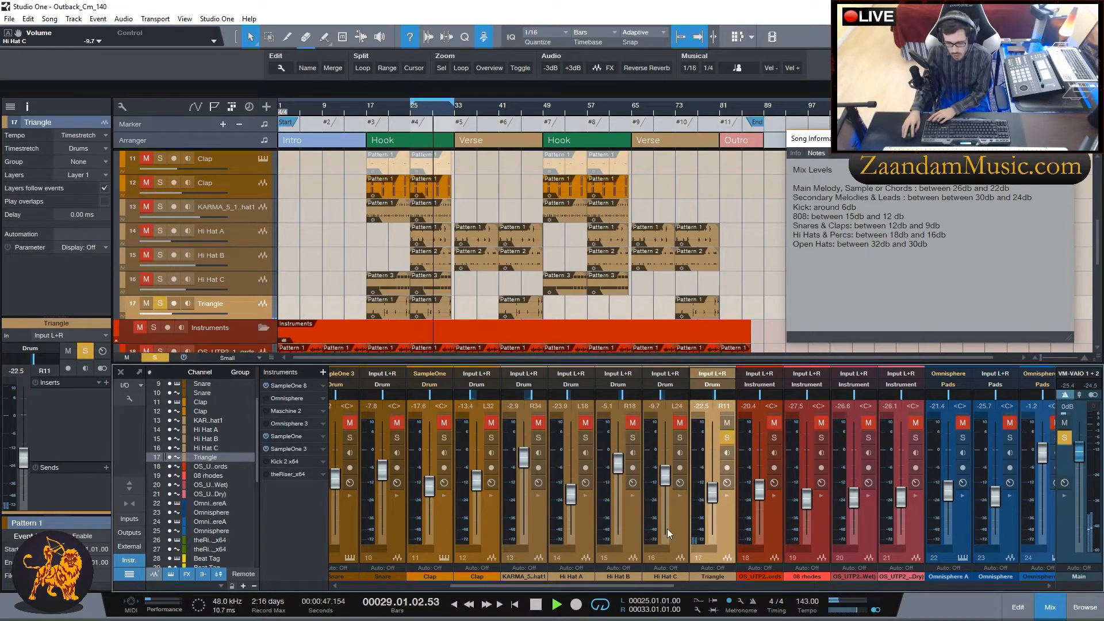
# Assign the Triangle, Hi Hat C, Hi Hat B and Hi Hat A channels (17 to 14) to Drums.
pyautogui.click(705, 551)
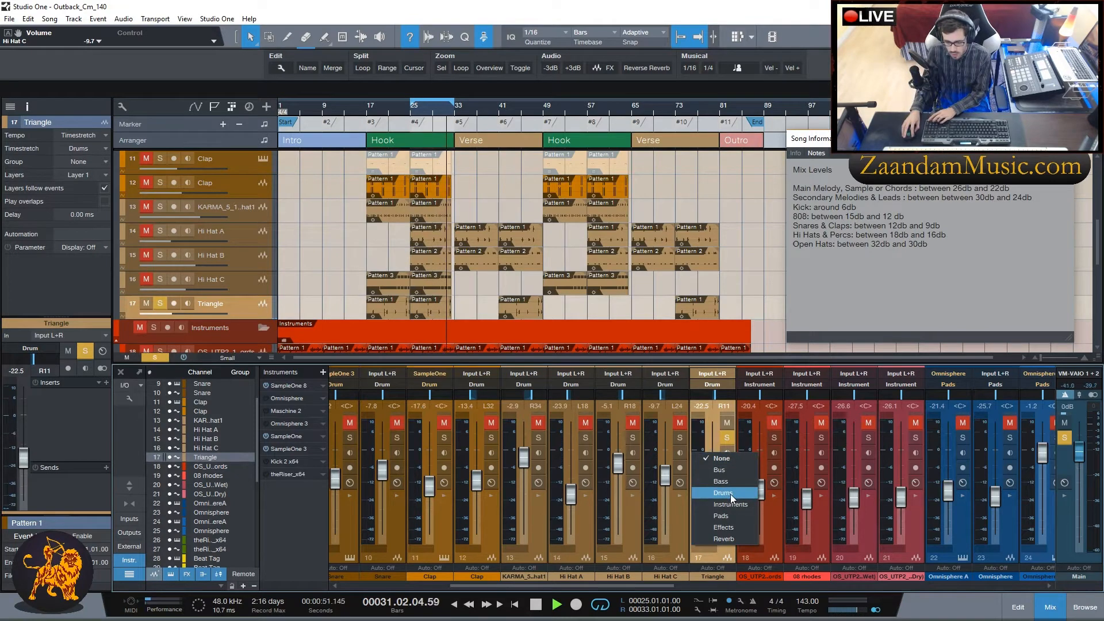
pyautogui.click(730, 494)
pyautogui.click(659, 547)
pyautogui.click(682, 493)
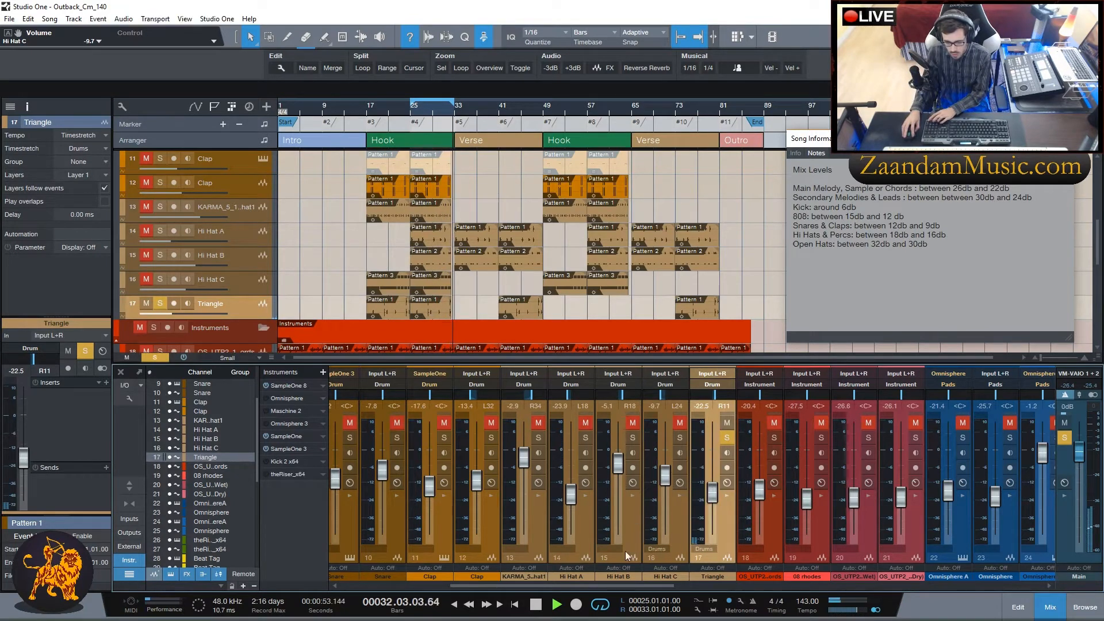
pyautogui.click(609, 545)
pyautogui.click(637, 493)
pyautogui.click(559, 547)
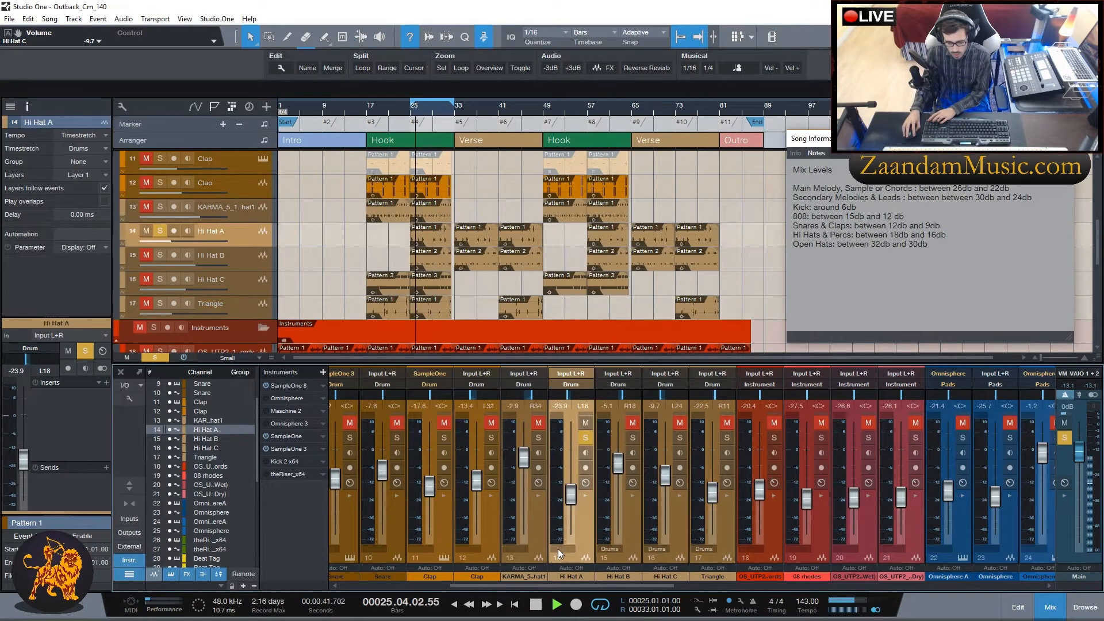
pyautogui.click(589, 496)
# Assign the KARMA hat1, both Clap and both Snare channels (13 to 9) to Drums.
pyautogui.click(523, 553)
pyautogui.click(533, 492)
pyautogui.click(465, 547)
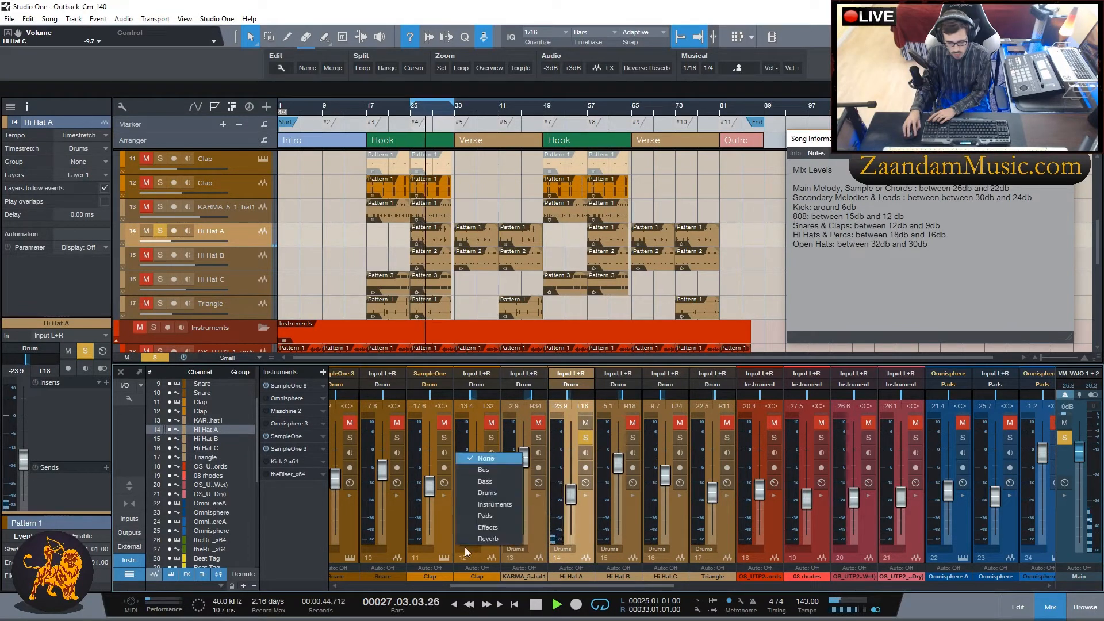
pyautogui.click(492, 494)
pyautogui.click(421, 548)
pyautogui.click(439, 492)
pyautogui.click(380, 547)
pyautogui.click(398, 493)
pyautogui.click(329, 553)
pyautogui.click(359, 494)
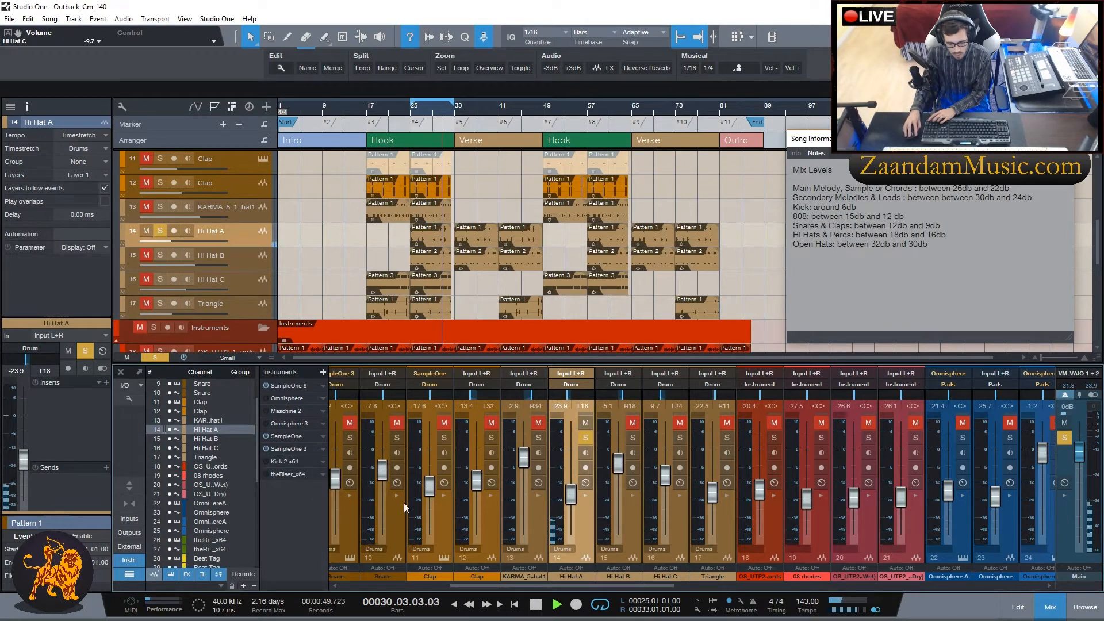
# Set the Triangle channel (17) to -23.9 dB against the full mix, and solo it to check the level.
pyautogui.click(720, 506)
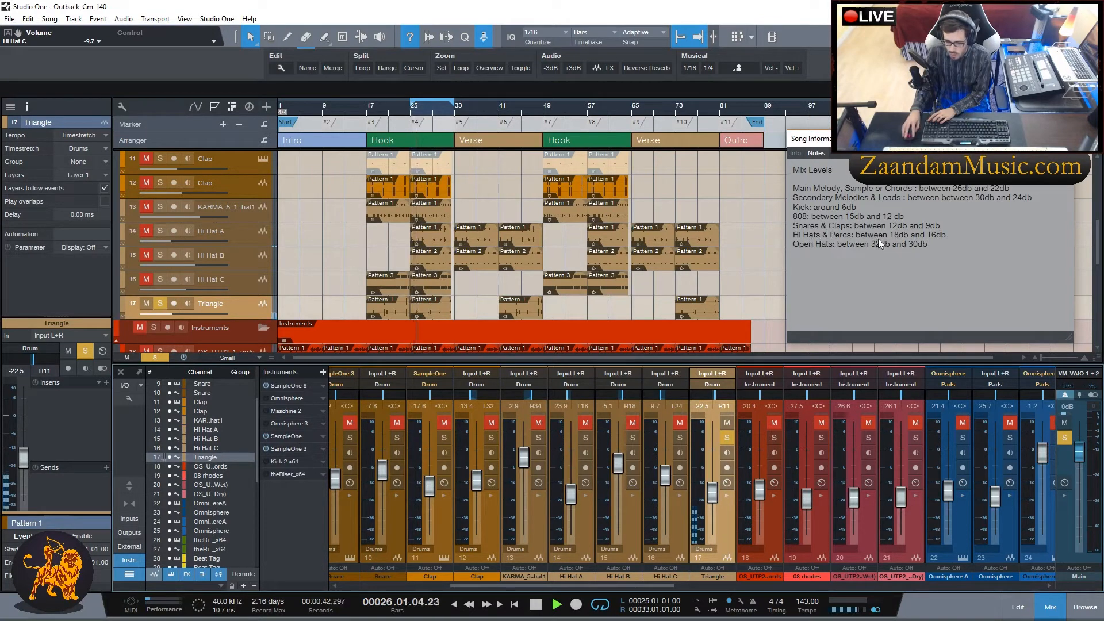
pyautogui.click(728, 438)
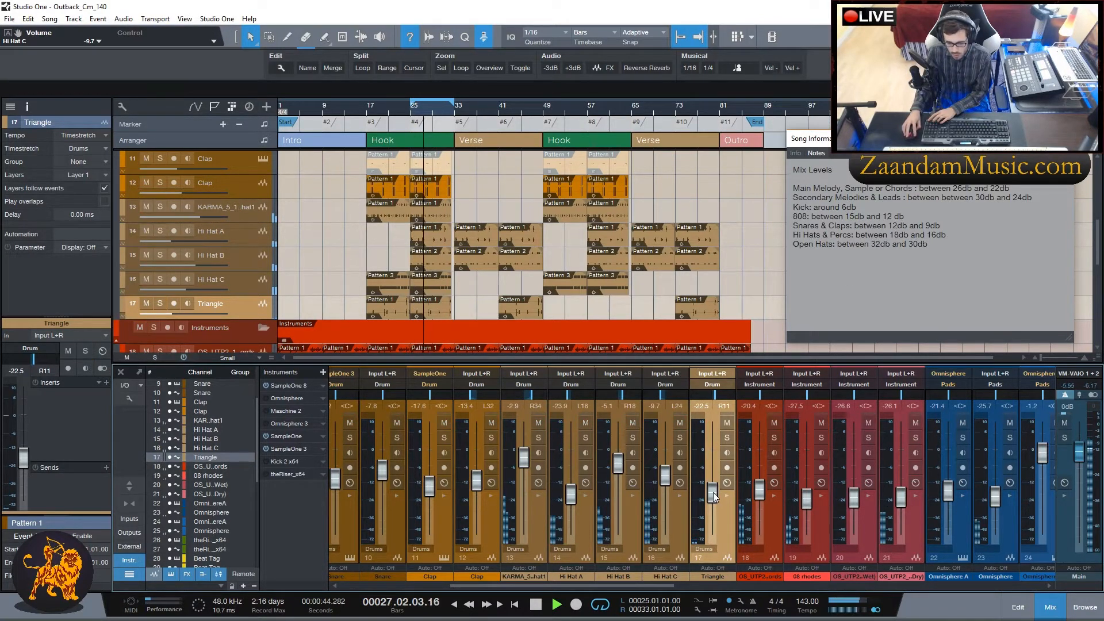
pyautogui.moveTo(713, 498); pyautogui.dragTo(713, 499)
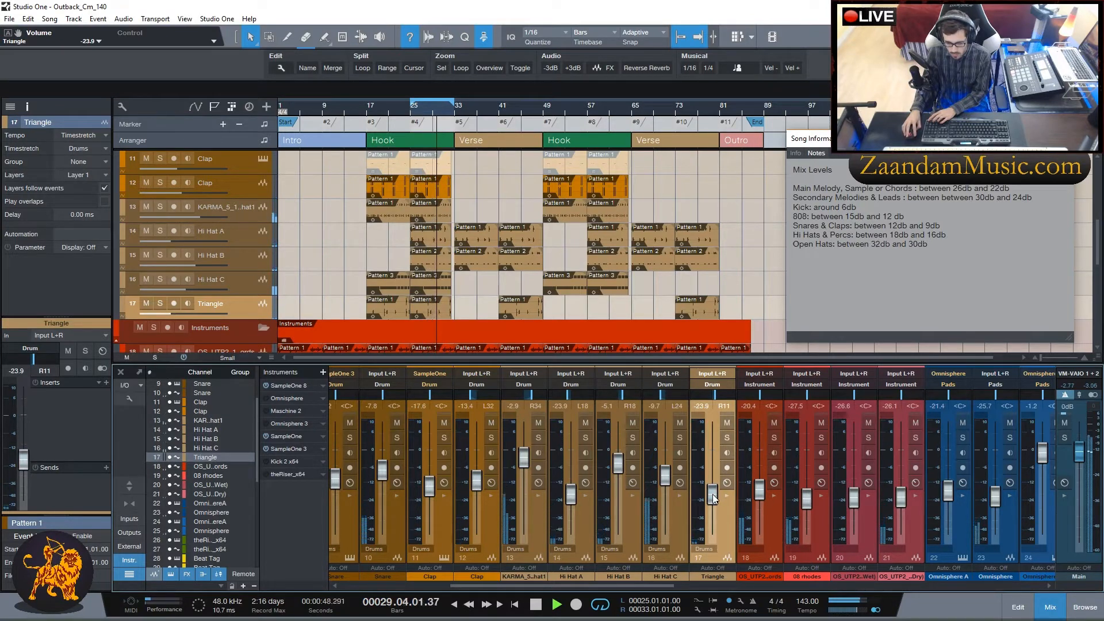
pyautogui.click(727, 438)
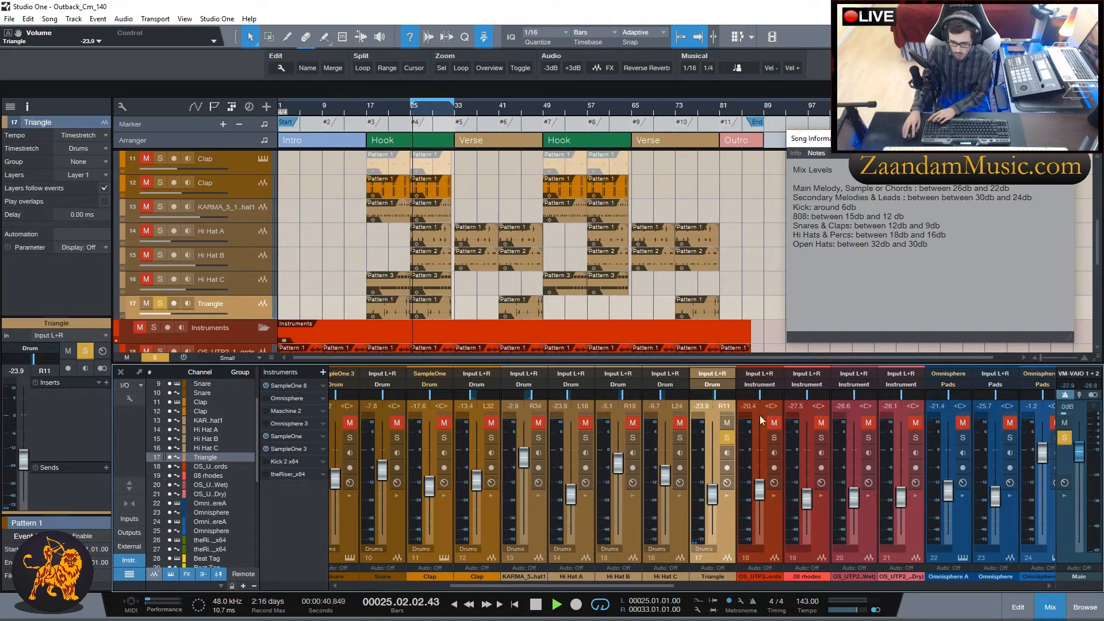
# Clear all solos and restart playback from the first Hook at bar 17, with the bass channels in view.
pyautogui.moveTo(585, 588); pyautogui.dragTo(441, 590)
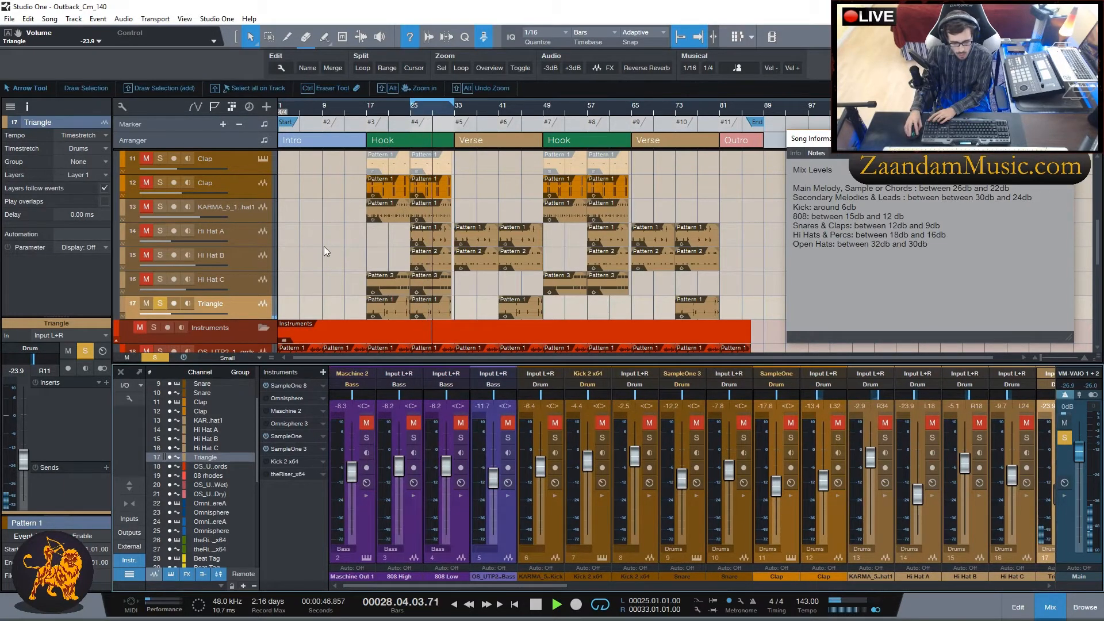
pyautogui.scroll(5, 320, 247)
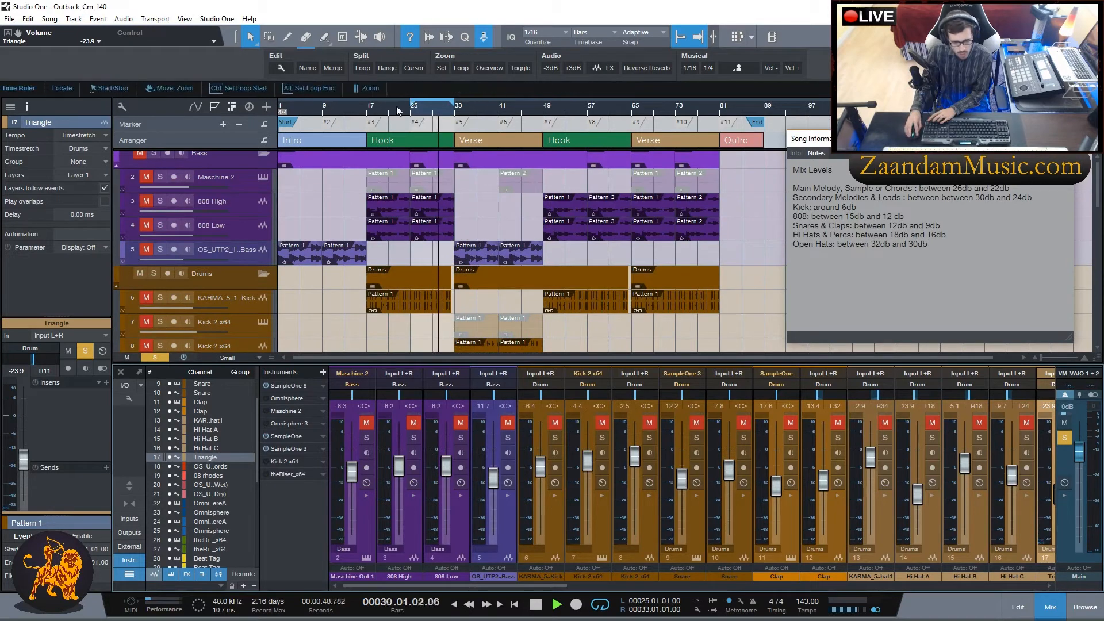
pyautogui.click(369, 106)
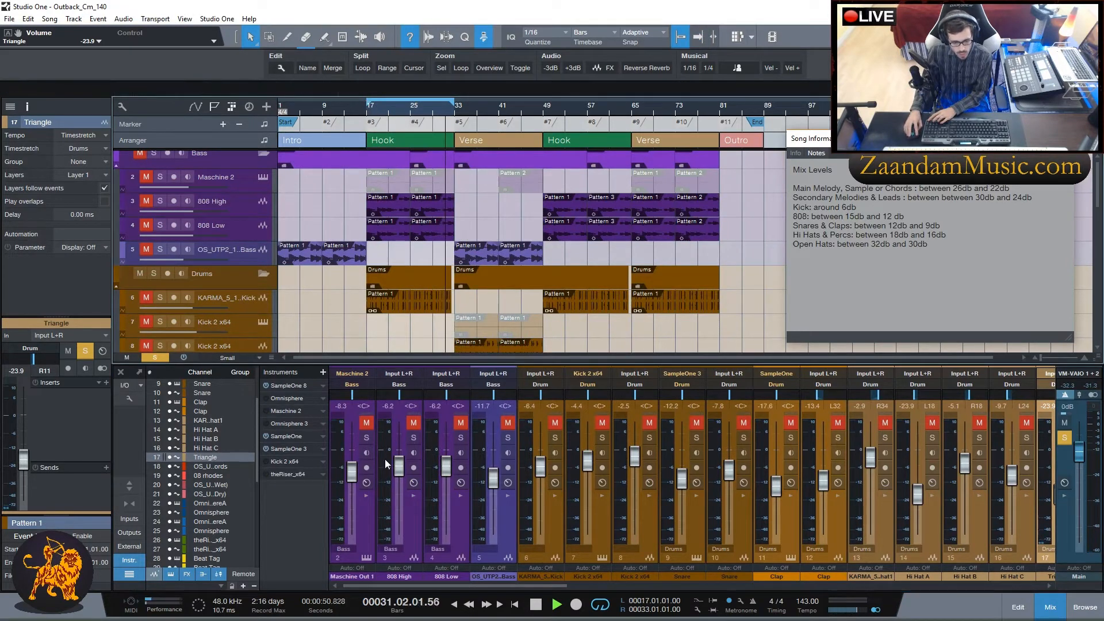
pyautogui.press('space')
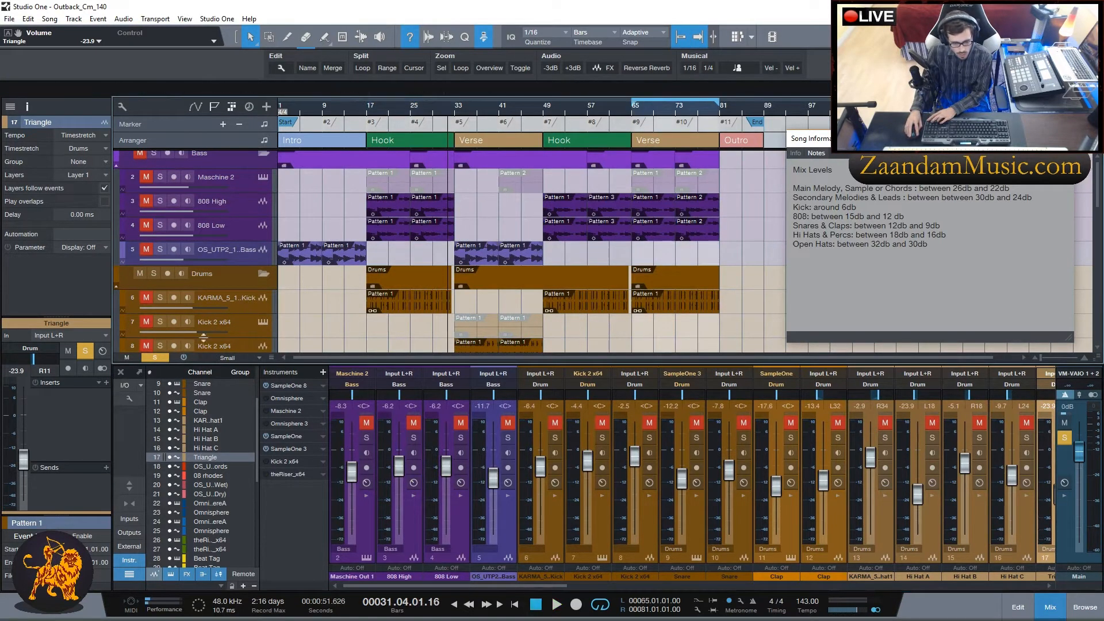
pyautogui.click(155, 358)
pyautogui.click(364, 109)
pyautogui.press('space')
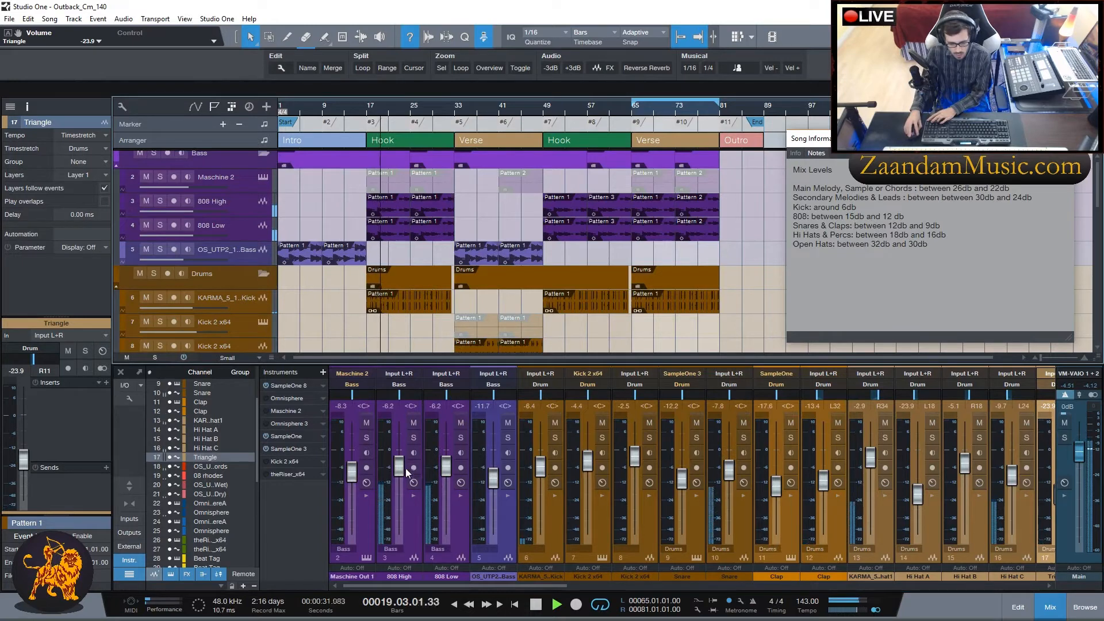
# Lower the 808 High channel (3) to -6.7 dB, keep 808 Low at -6.2 dB, and stop playback.
pyautogui.moveTo(399, 468); pyautogui.dragTo(399, 469)
pyautogui.click(445, 467)
pyautogui.press('space')
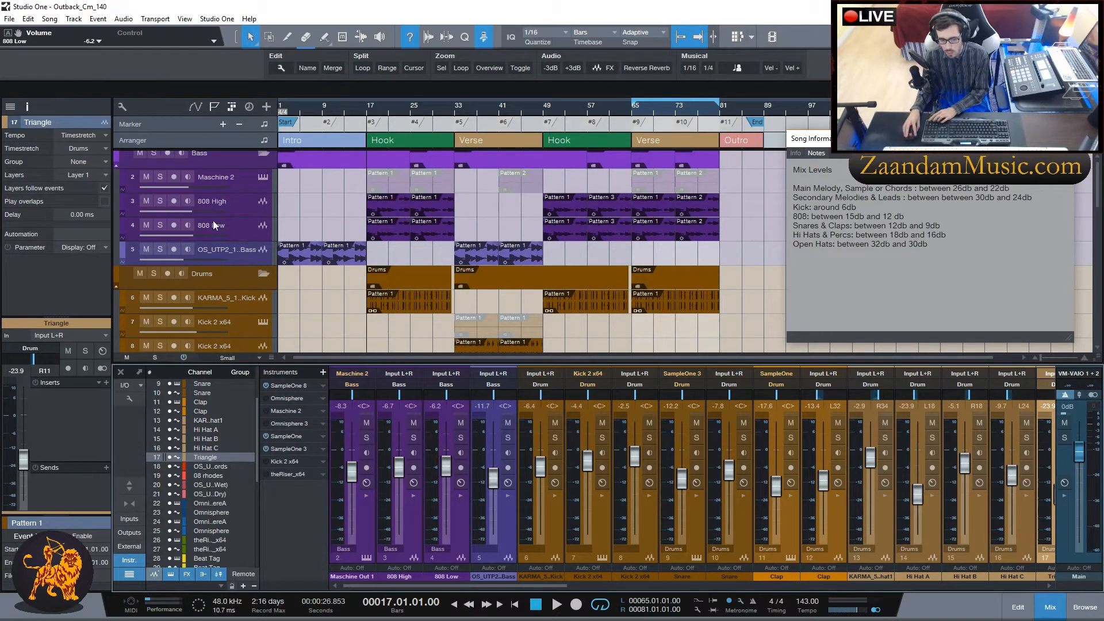
# Compare the transpose settings of the first 808 High and 808 Low patterns in the Hook.
pyautogui.rightClick(382, 204)
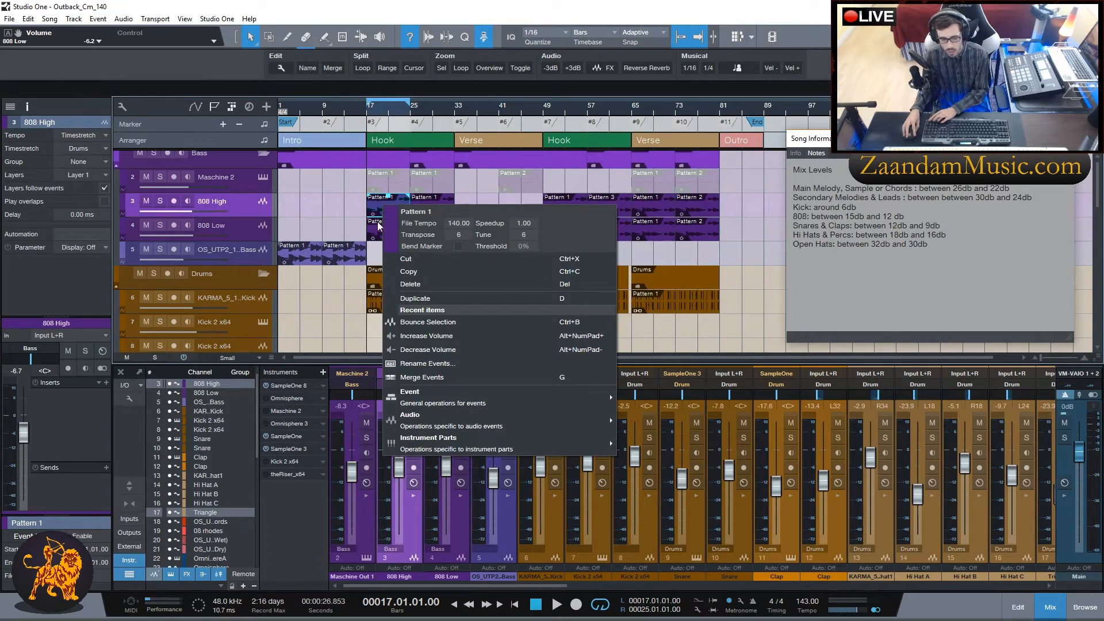
pyautogui.click(377, 227)
pyautogui.rightClick(377, 226)
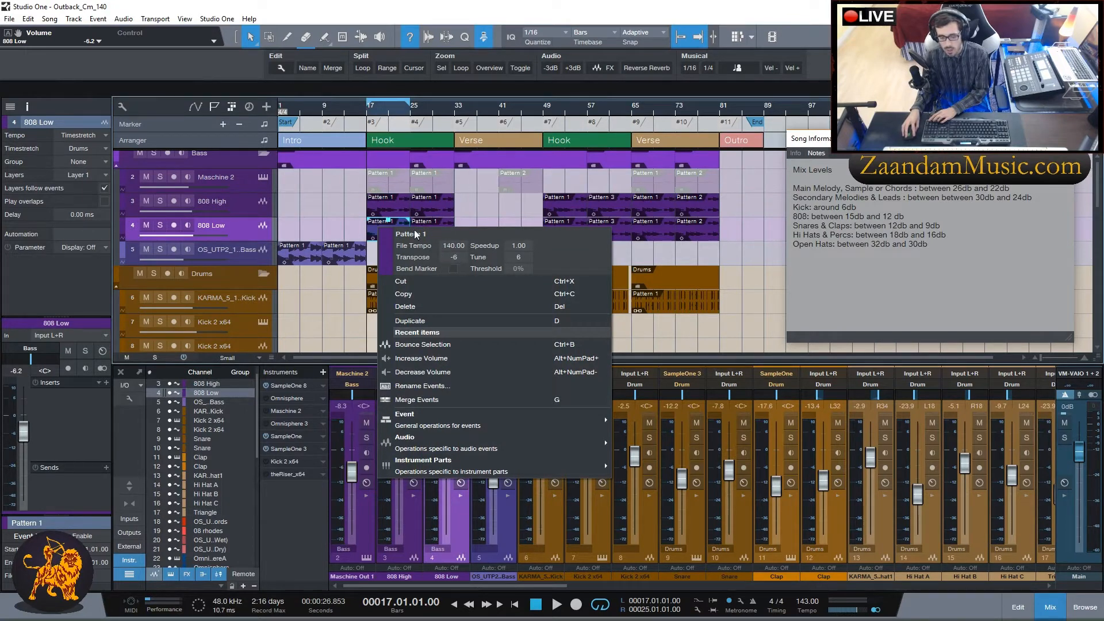
pyautogui.rightClick(384, 205)
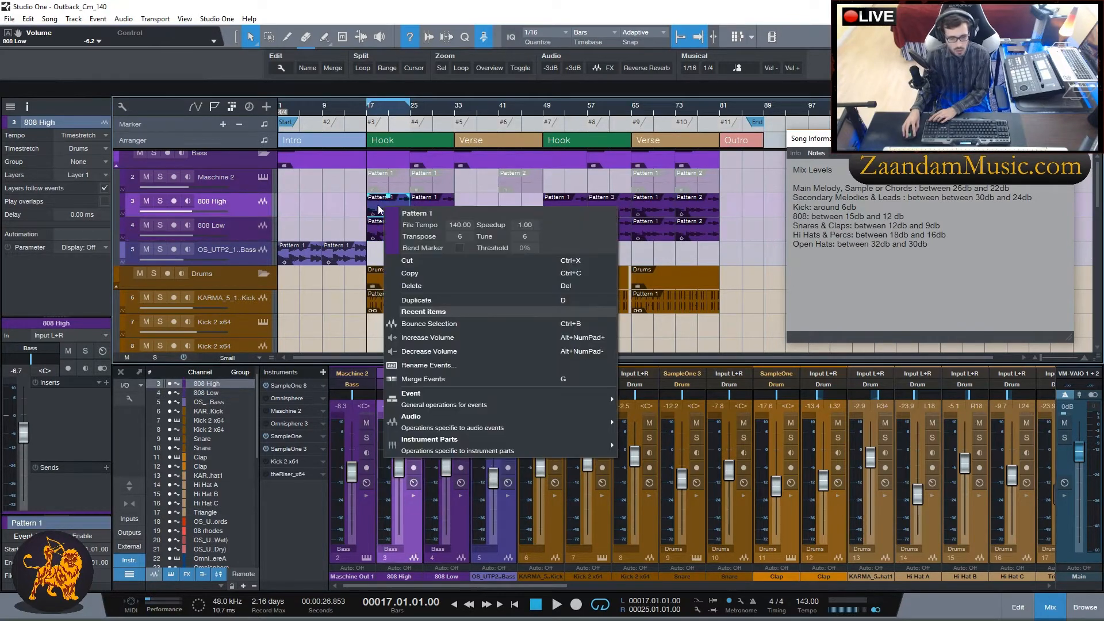
pyautogui.click(366, 109)
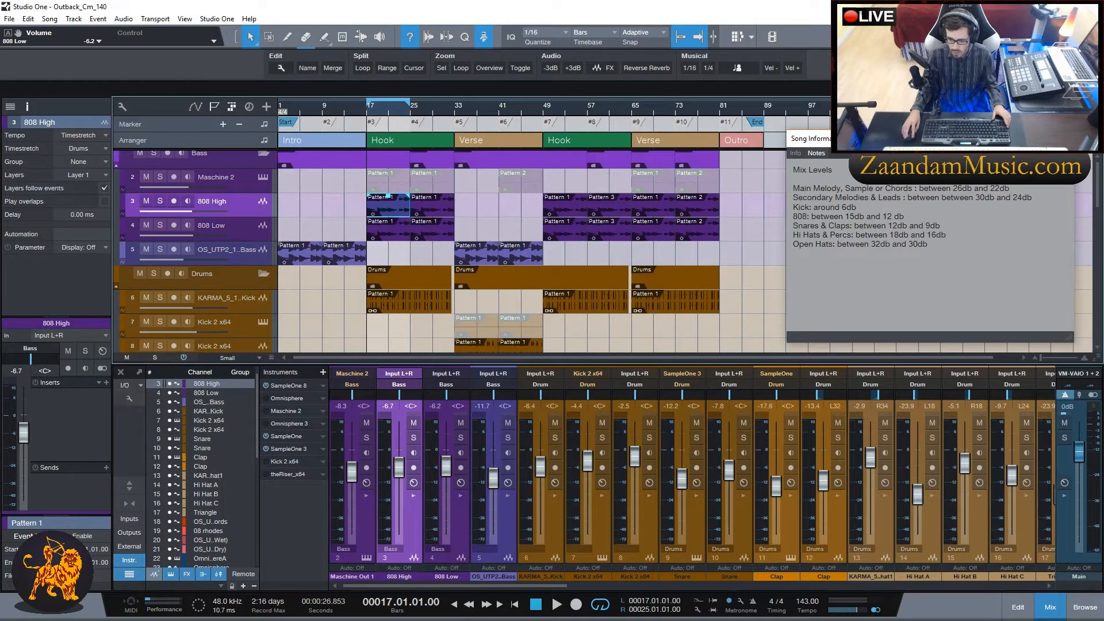
# Close the Song Information notes and look over the arrangement's tracks.
pyautogui.click(1063, 139)
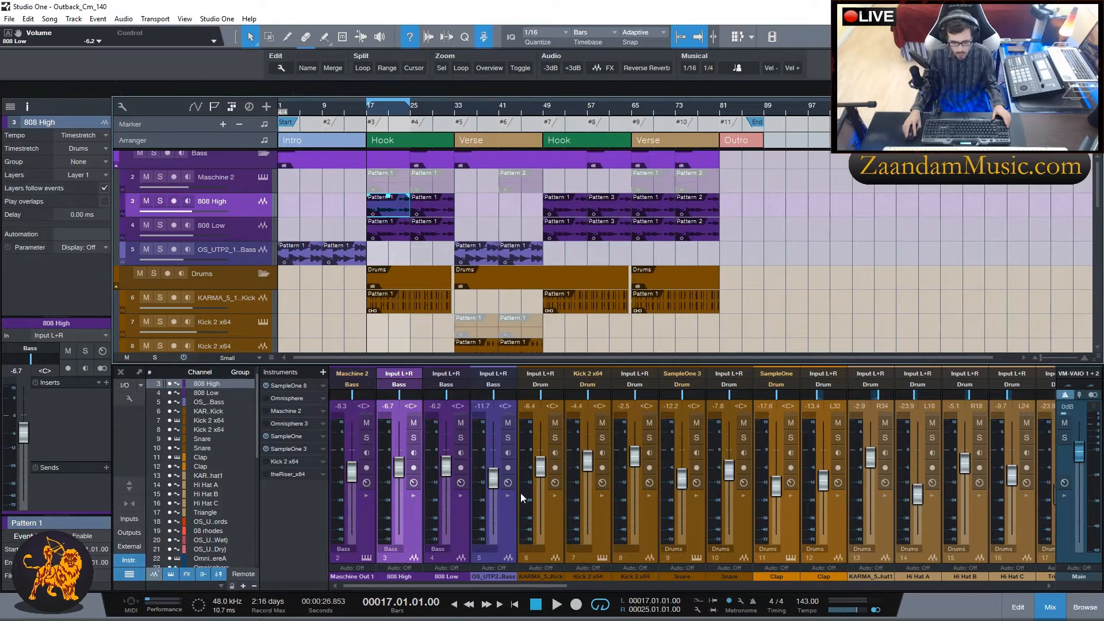
pyautogui.scroll(-5, 805, 230)
pyautogui.scroll(-8, 803, 240)
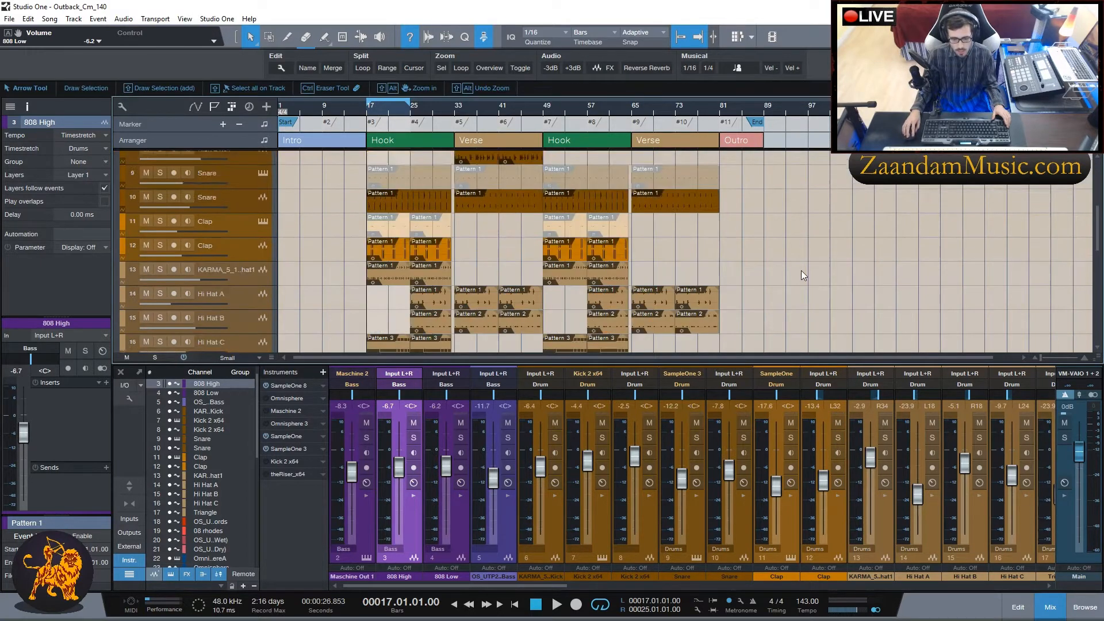
pyautogui.scroll(10, 801, 270)
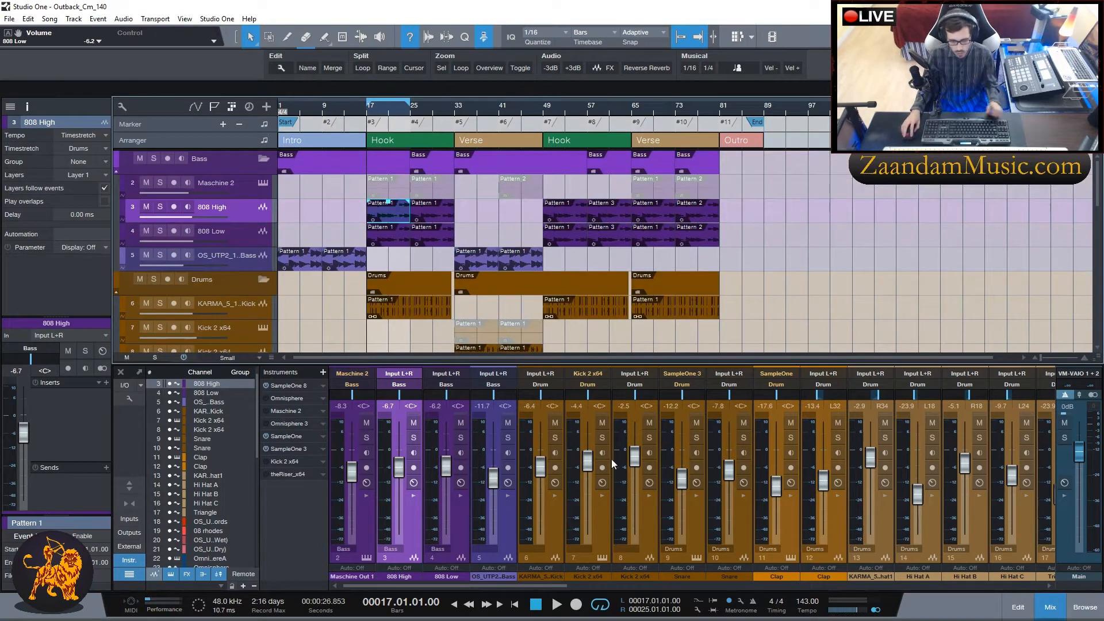
# Show the insert and send slots on the mixer channels and solo the 808 High and 808 Low channels.
pyautogui.click(131, 488)
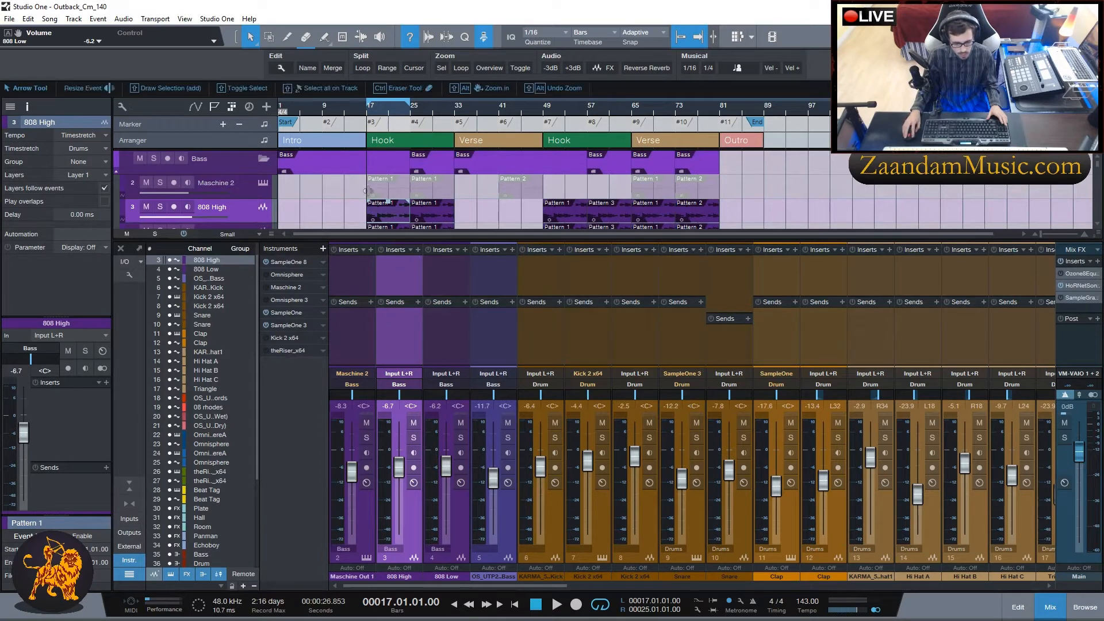
pyautogui.scroll(-3, 337, 195)
pyautogui.scroll(2, 333, 185)
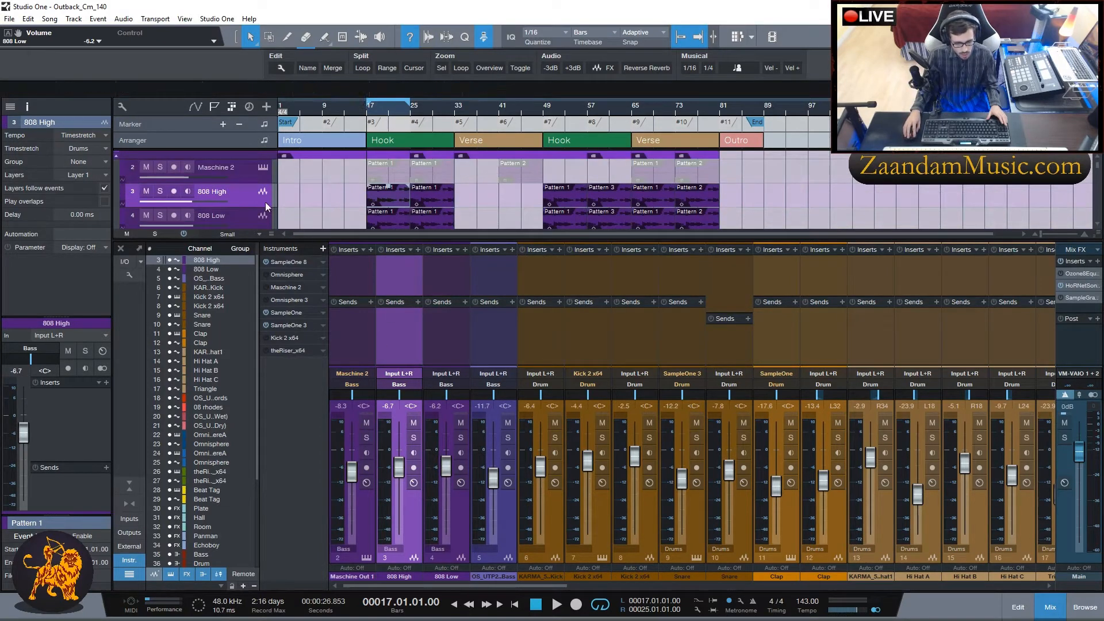
pyautogui.click(414, 438)
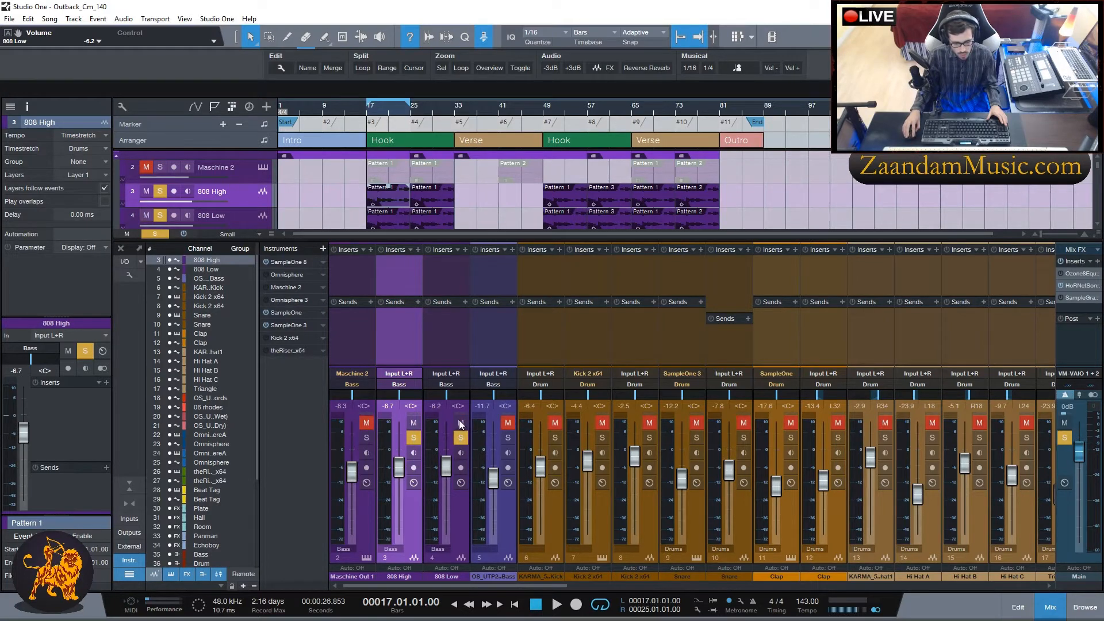
# Insert FabFilter Pro-Q 2 on the 808 High channel, reposition its window, and start playback.
pyautogui.click(418, 250)
pyautogui.scroll(-3, 469, 291)
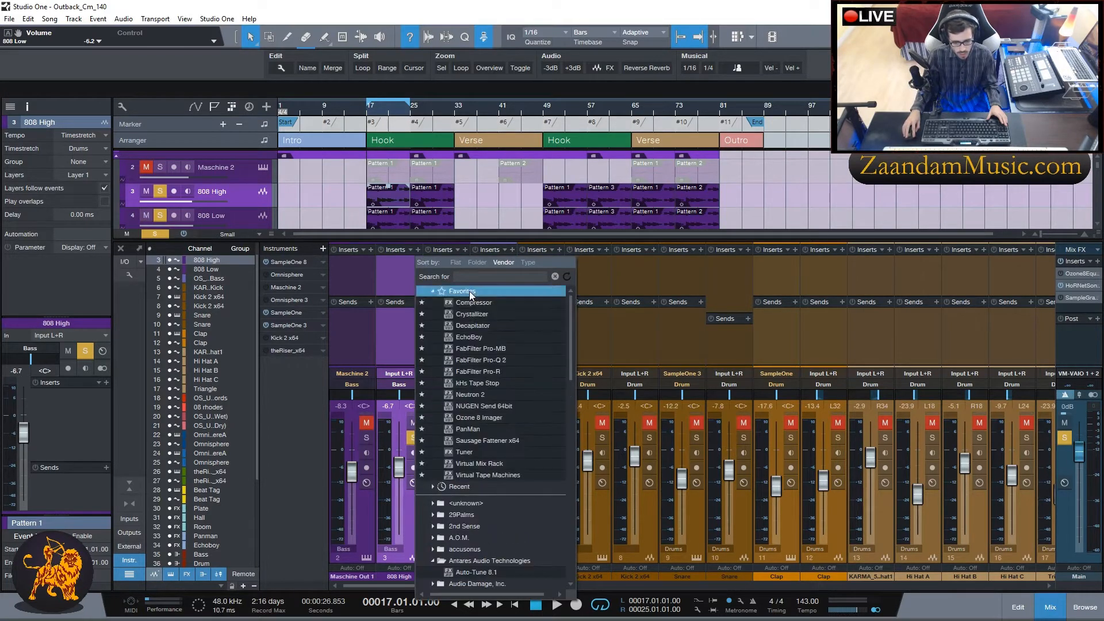
pyautogui.click(496, 361)
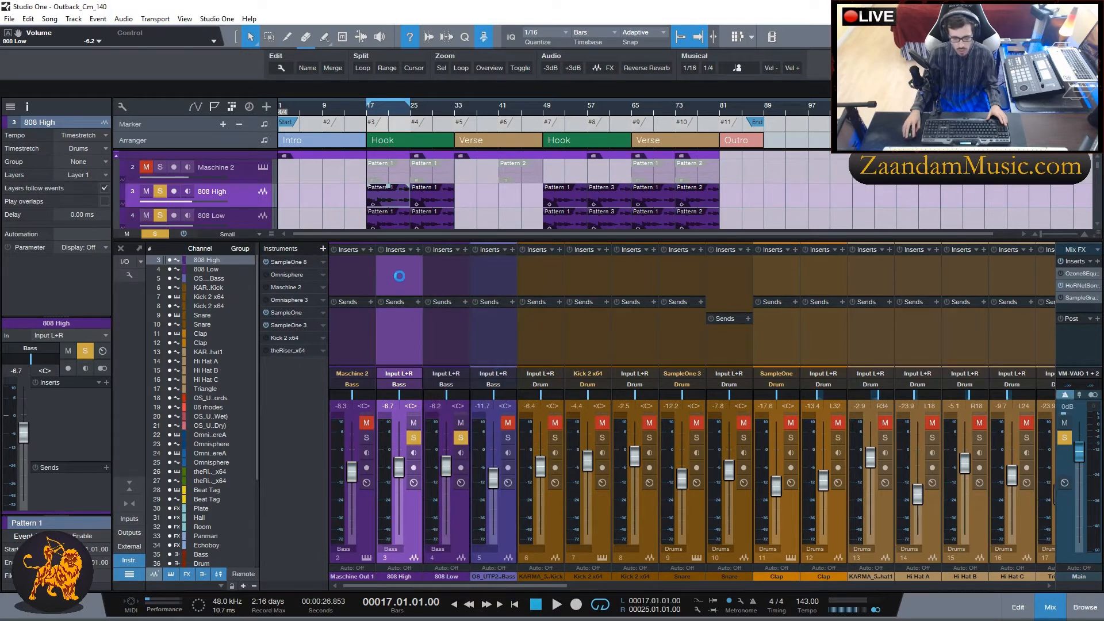
pyautogui.moveTo(406, 217); pyautogui.dragTo(422, 112)
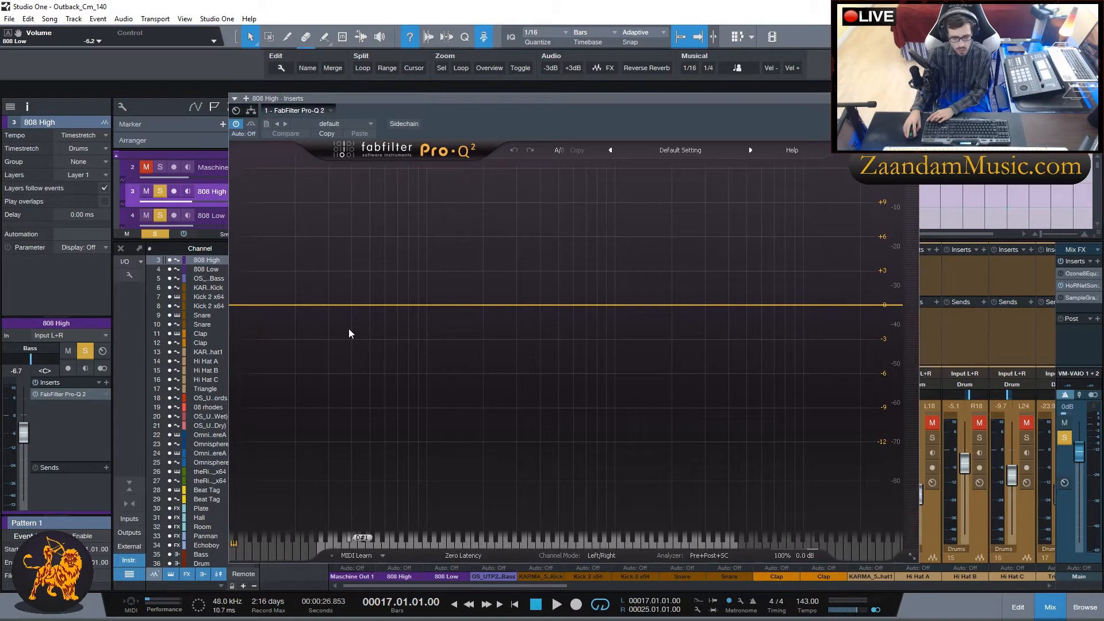
pyautogui.moveTo(398, 101)
pyautogui.mouseDown()
pyautogui.moveTo(434, 221)
pyautogui.moveTo(402, 103)
pyautogui.mouseUp()
pyautogui.press('space')
# Add a 48 dB/oct low cut at about 32.6 Hz to the 808 High EQ.
pyautogui.moveTo(266, 308); pyautogui.dragTo(343, 308)
pyautogui.click(281, 508)
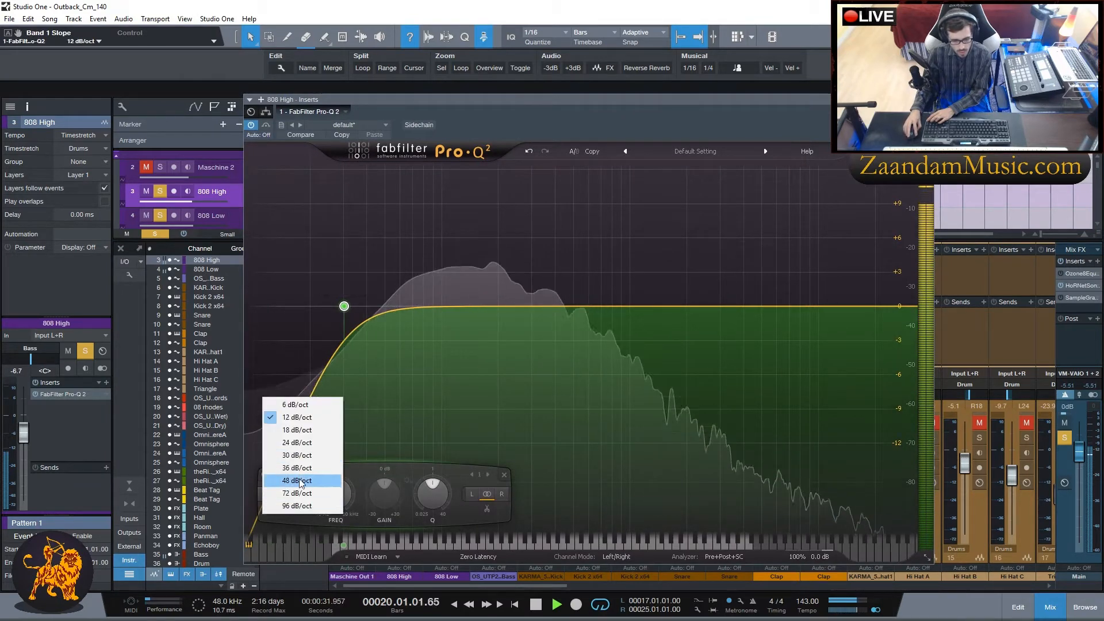
pyautogui.click(291, 475)
pyautogui.moveTo(343, 306)
pyautogui.mouseDown()
pyautogui.moveTo(361, 306)
pyautogui.moveTo(350, 306)
pyautogui.mouseUp()
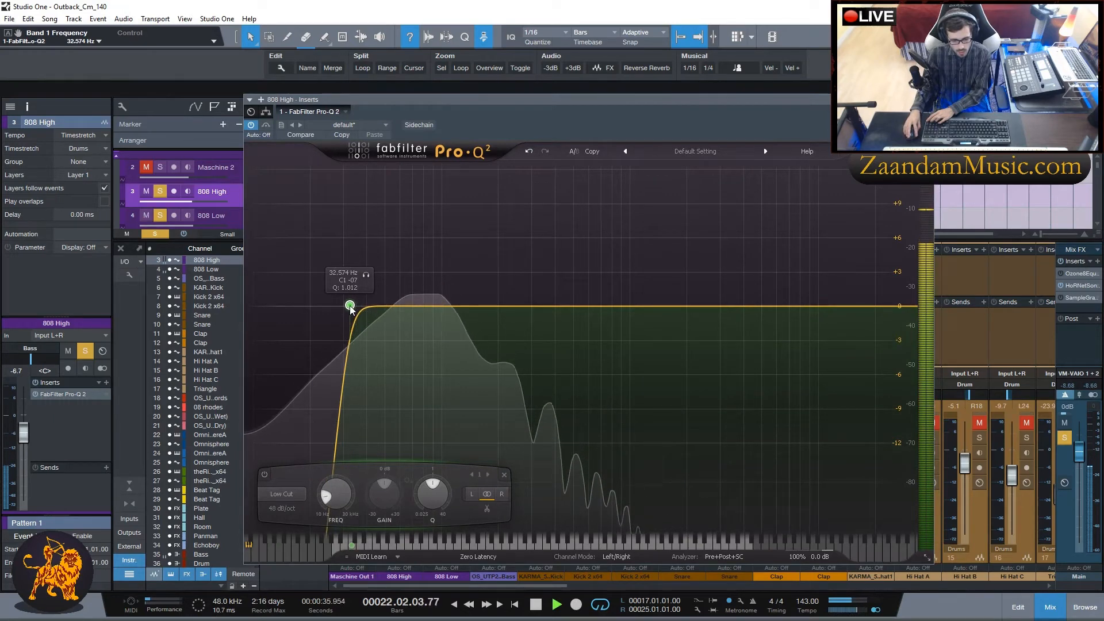
# Add a high cut near 776 Hz on 808 High, try 24 dB/oct, return to 12 dB/oct, and raise the cutoff slightly.
pyautogui.click(889, 306)
pyautogui.moveTo(889, 306); pyautogui.dragTo(609, 307)
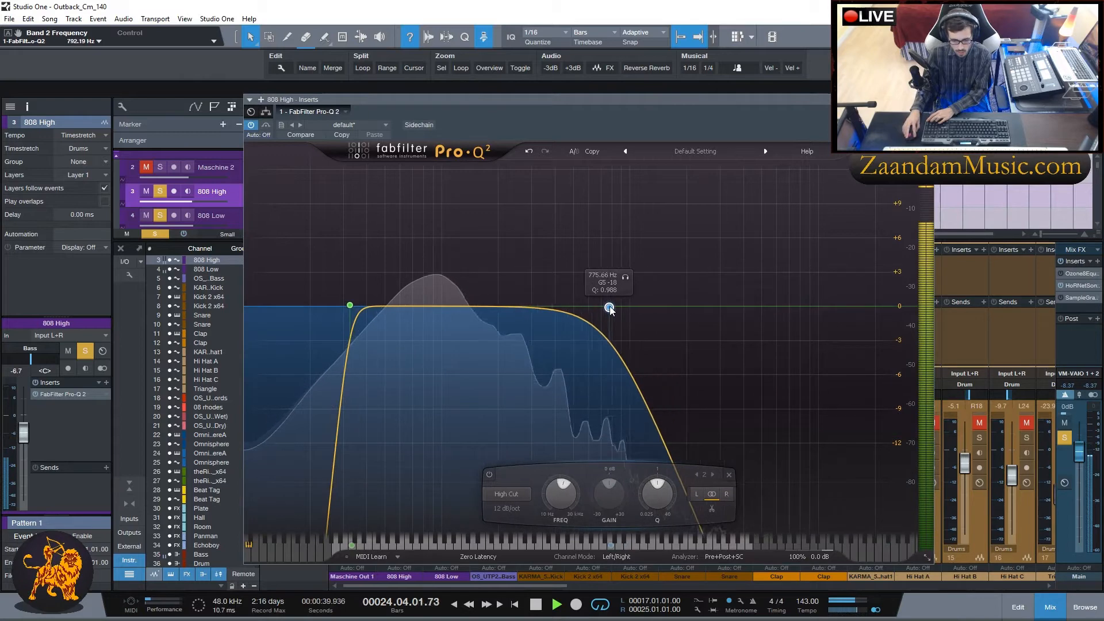
pyautogui.click(525, 520)
pyautogui.click(506, 443)
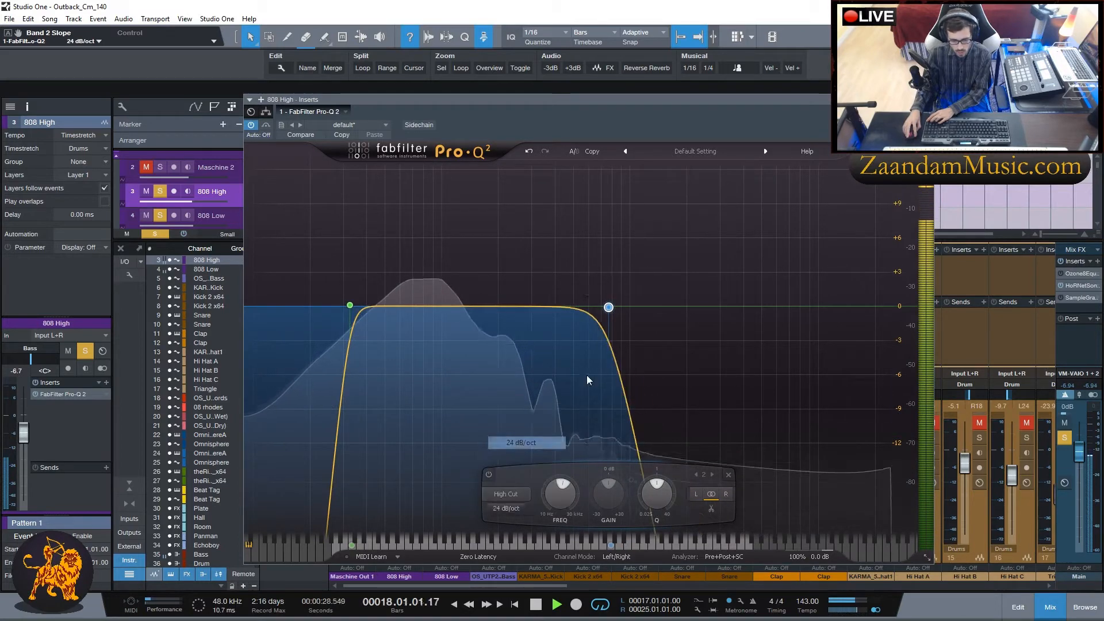
pyautogui.click(506, 509)
pyautogui.click(512, 419)
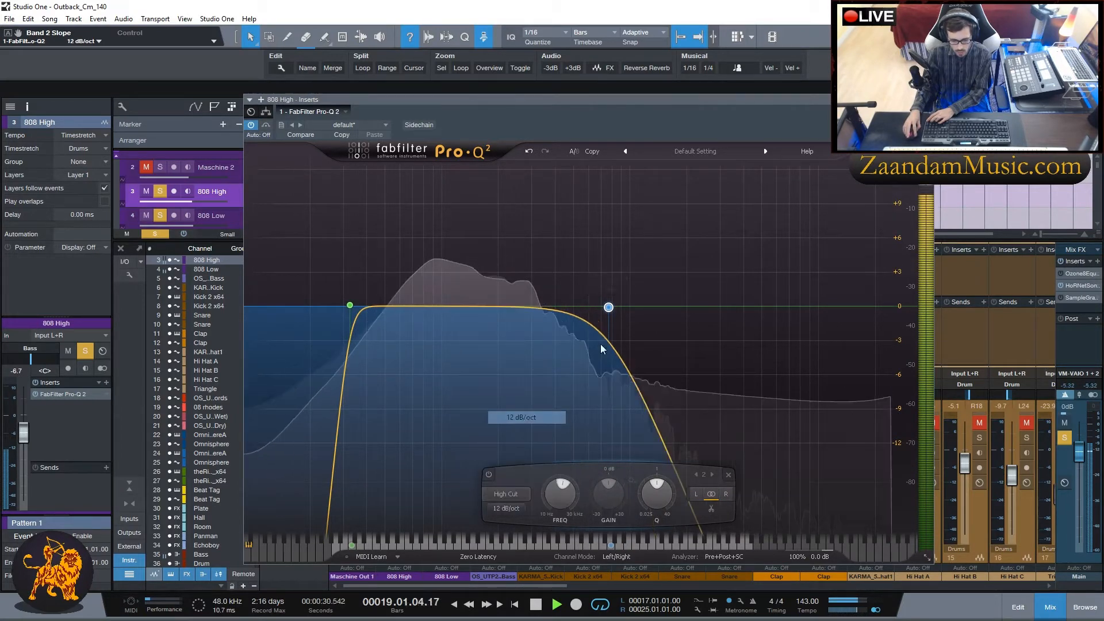
pyautogui.moveTo(608, 311)
pyautogui.mouseDown()
pyautogui.moveTo(549, 311)
pyautogui.moveTo(621, 310)
pyautogui.mouseUp()
# Raise 808 High's low cut to about 47.6 Hz and add a narrow bell boost of 0.96 dB at 67.7 Hz, Q 6.5.
pyautogui.moveTo(350, 305); pyautogui.dragTo(366, 310)
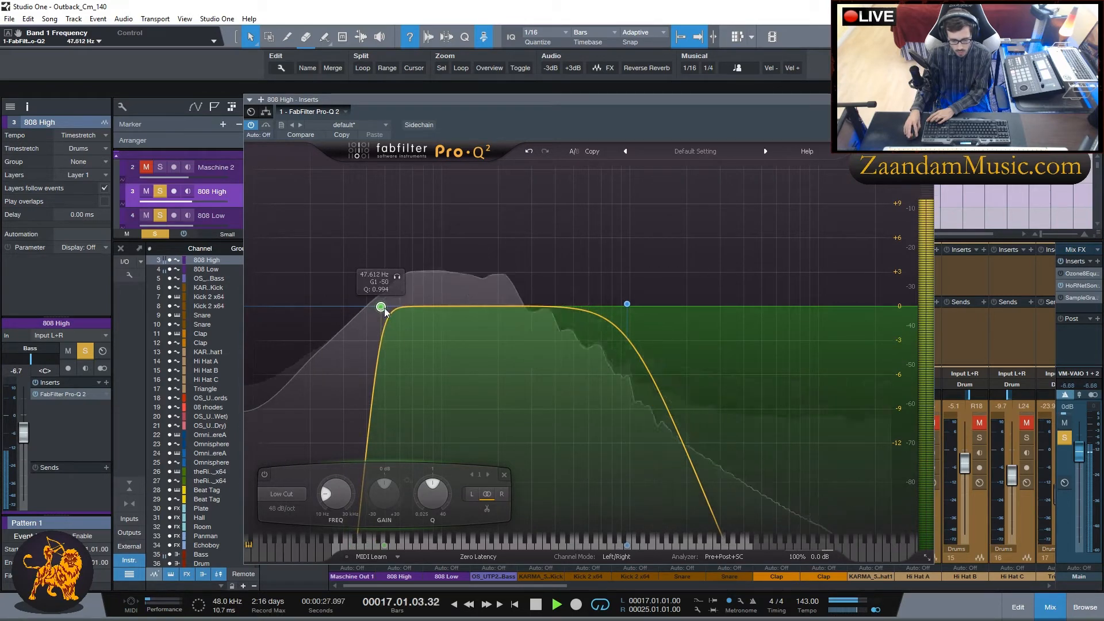
pyautogui.moveTo(460, 307); pyautogui.dragTo(428, 298)
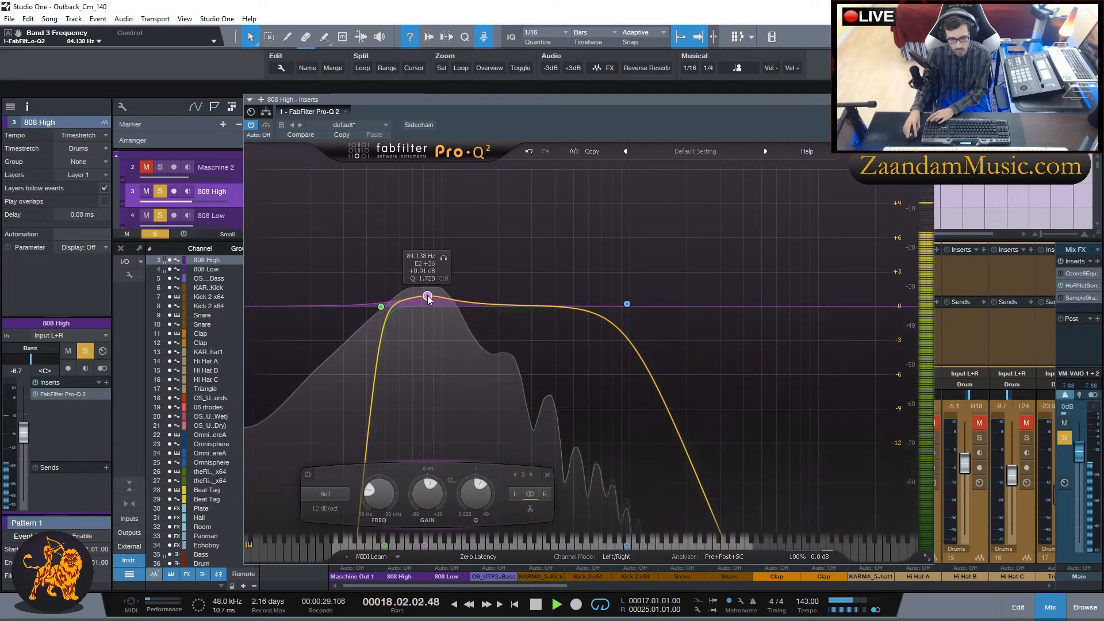
pyautogui.moveTo(480, 482)
pyautogui.mouseDown()
pyautogui.moveTo(476, 498)
pyautogui.moveTo(490, 495)
pyautogui.mouseUp()
pyautogui.moveTo(427, 295); pyautogui.dragTo(416, 296)
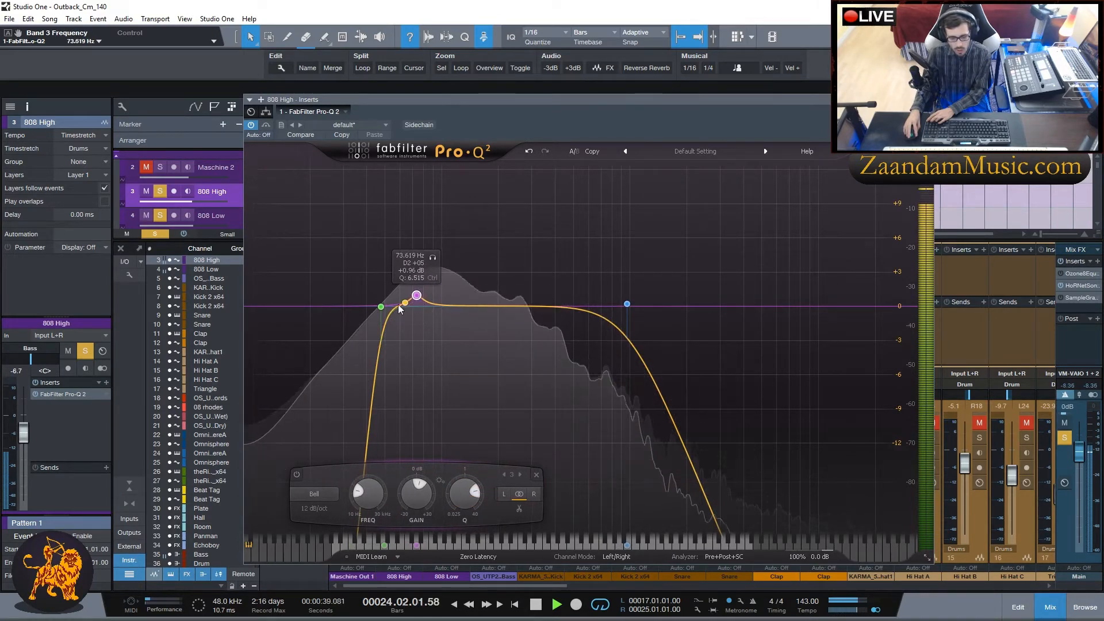
pyautogui.click(381, 307)
pyautogui.moveTo(417, 297); pyautogui.dragTo(409, 296)
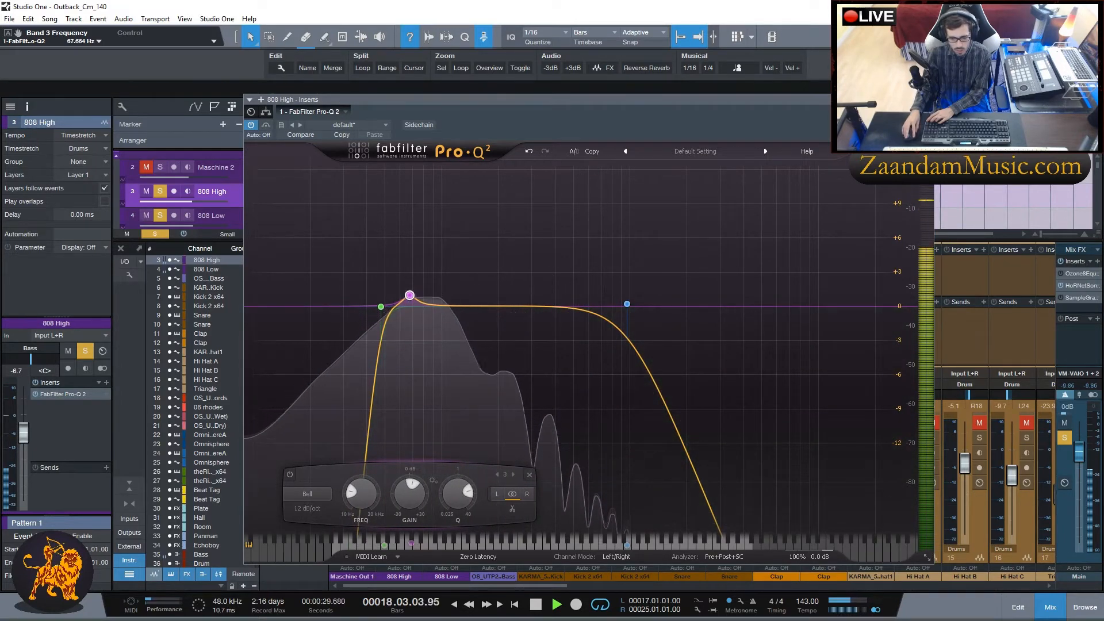
pyautogui.press('Escape')
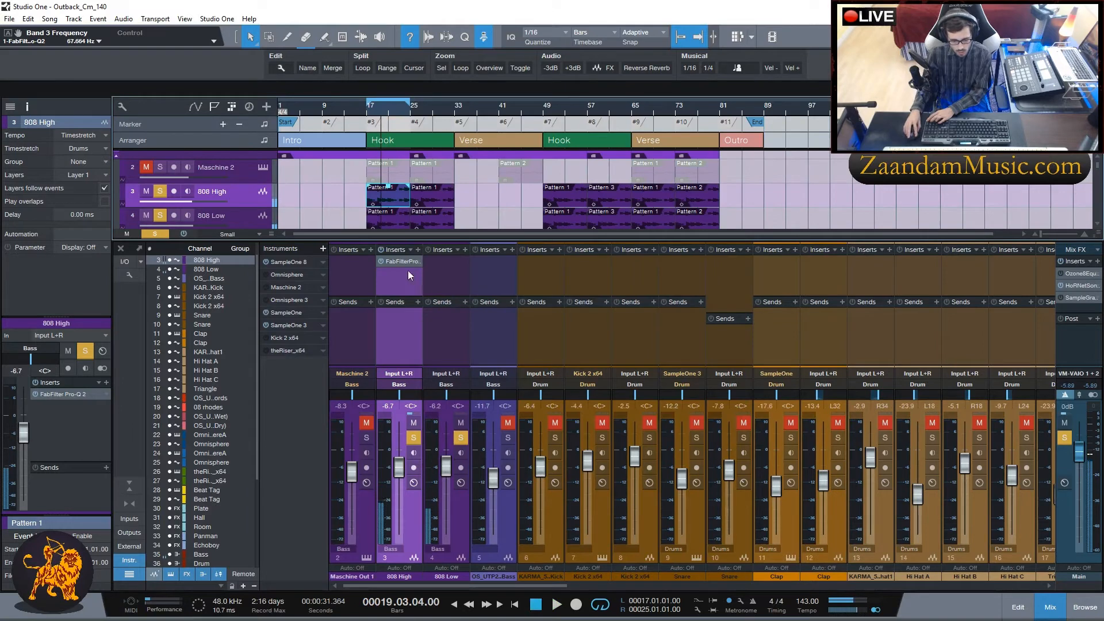
# Copy the 808 High Pro-Q 2 with its settings onto the 808 Low channel and check it during playback.
pyautogui.moveTo(394, 261); pyautogui.dragTo(442, 266)
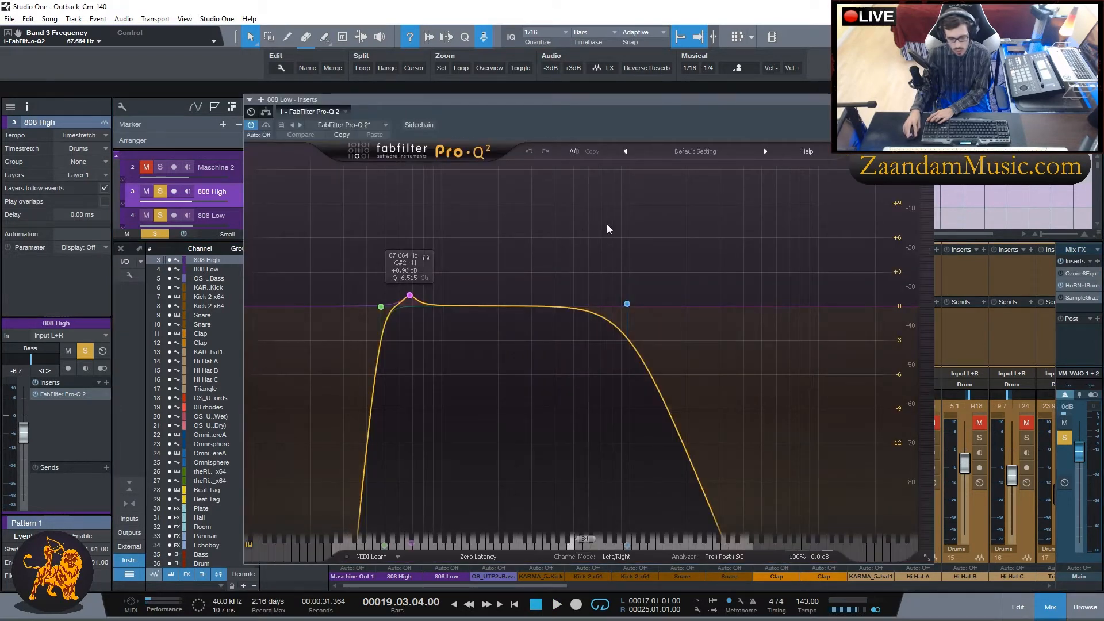
pyautogui.press('space')
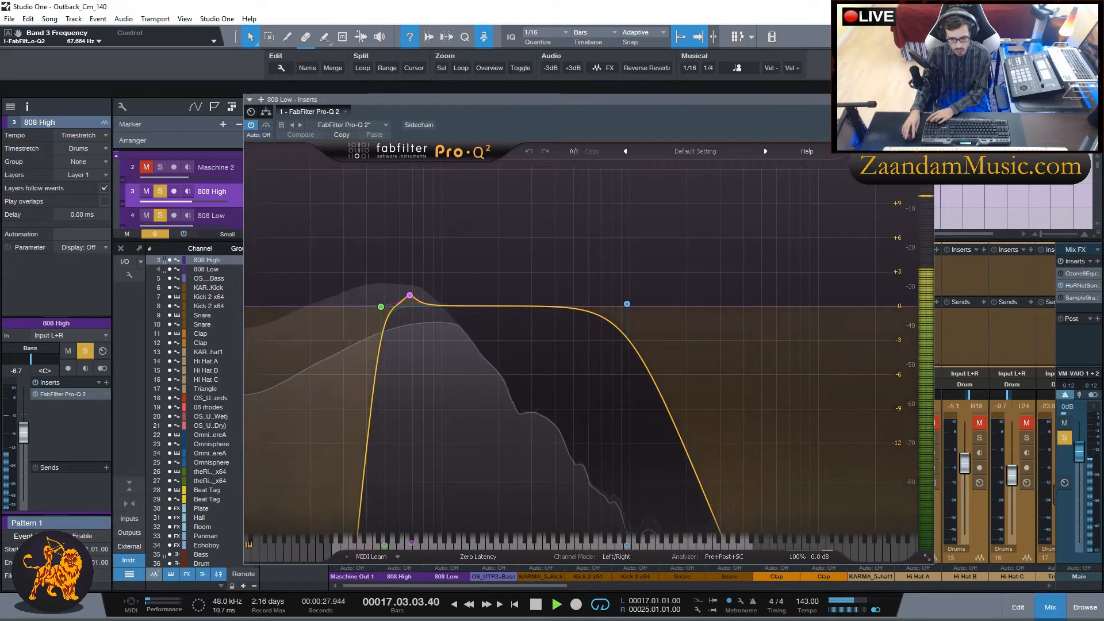
pyautogui.press('Escape')
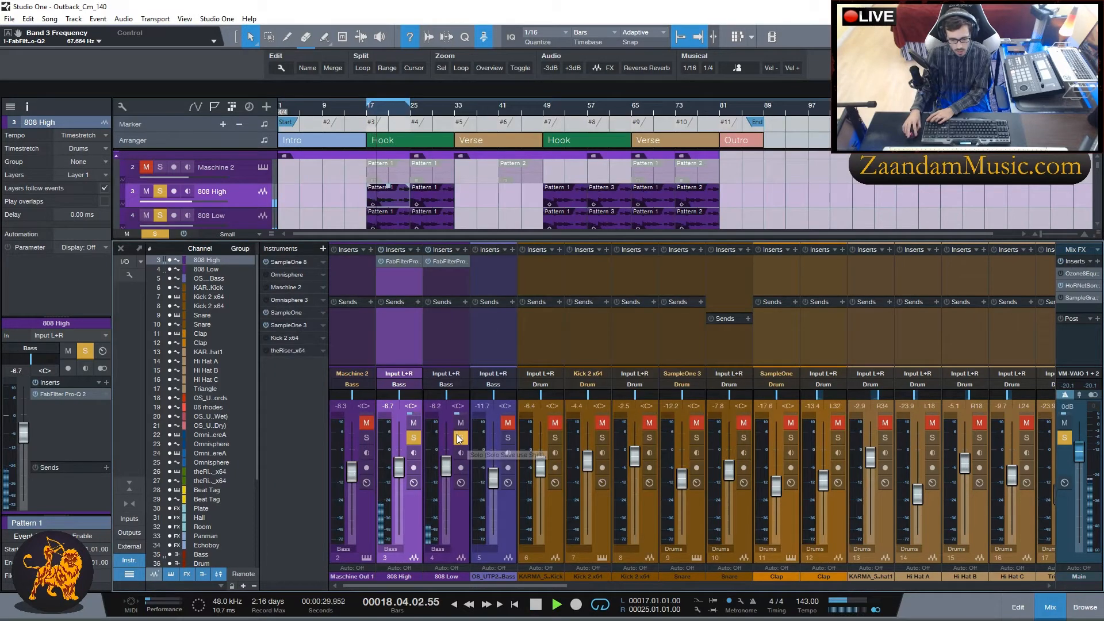
# In the 808 Low EQ, bring the high cut down to about 147 Hz and the low cut down to about 22 Hz.
pyautogui.click(442, 260)
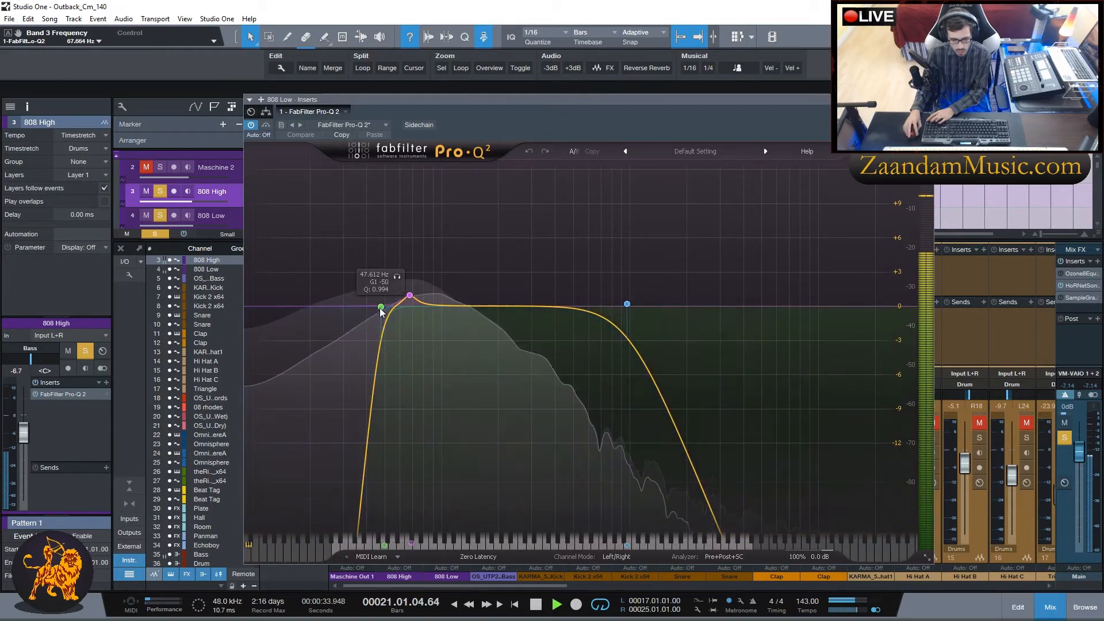
pyautogui.moveTo(624, 307); pyautogui.dragTo(471, 304)
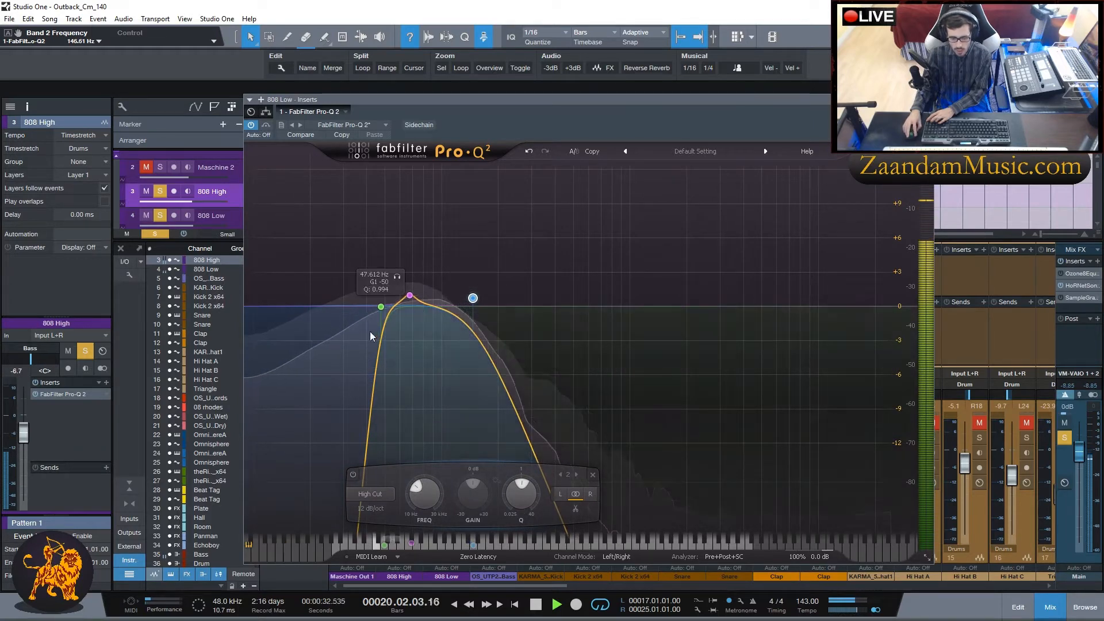
pyautogui.moveTo(381, 306); pyautogui.dragTo(318, 307)
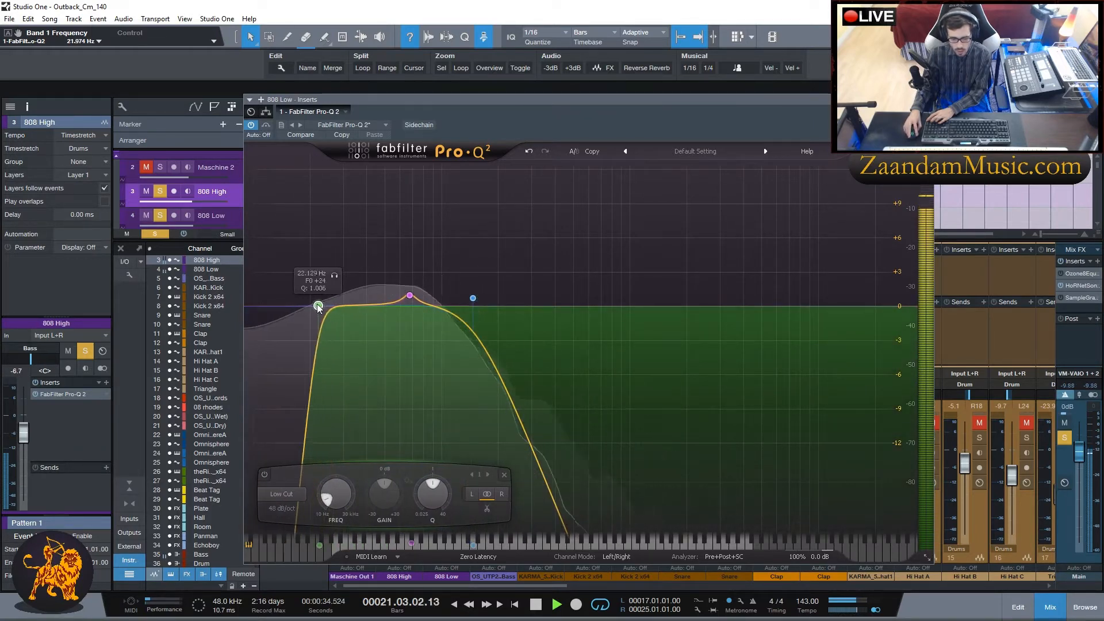
# Set 808 Low's bell boost to about 28.3 Hz, +1.06 dB and Q 4.35, close the EQ, and stop playback.
pyautogui.moveTo(408, 297); pyautogui.dragTo(356, 294)
pyautogui.scroll(-4, 357, 293)
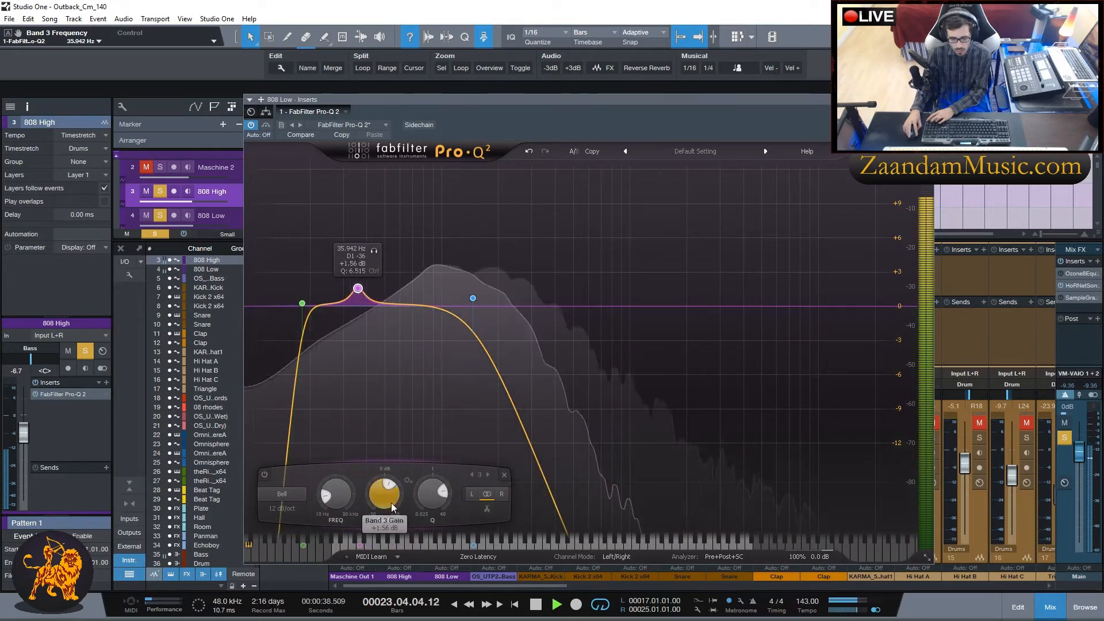
pyautogui.moveTo(357, 301); pyautogui.dragTo(338, 299)
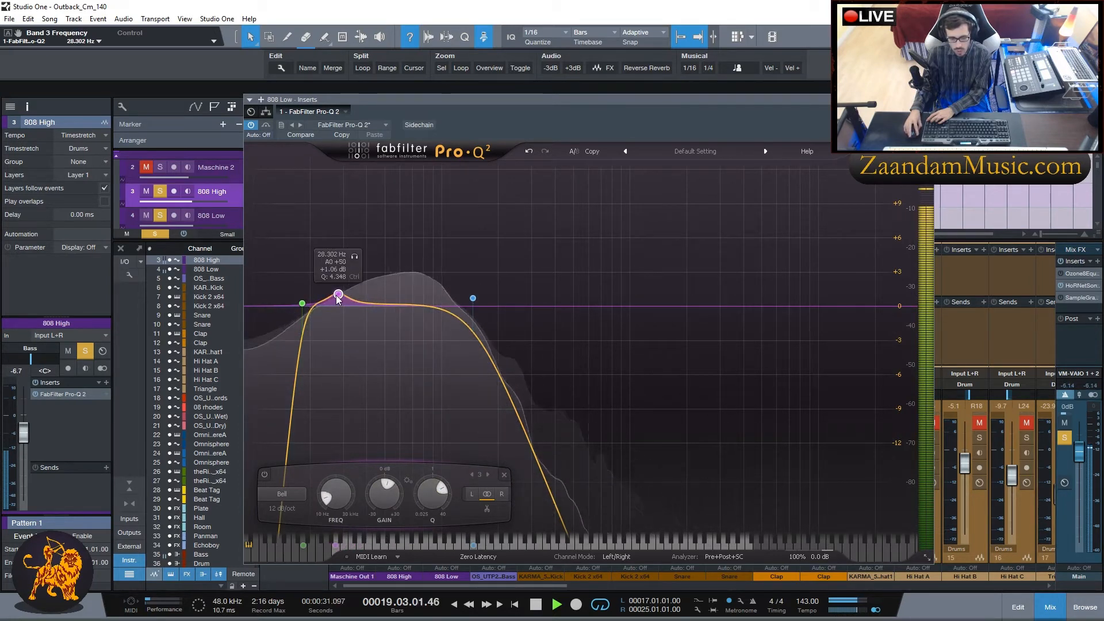
pyautogui.click(928, 99)
pyautogui.press('space')
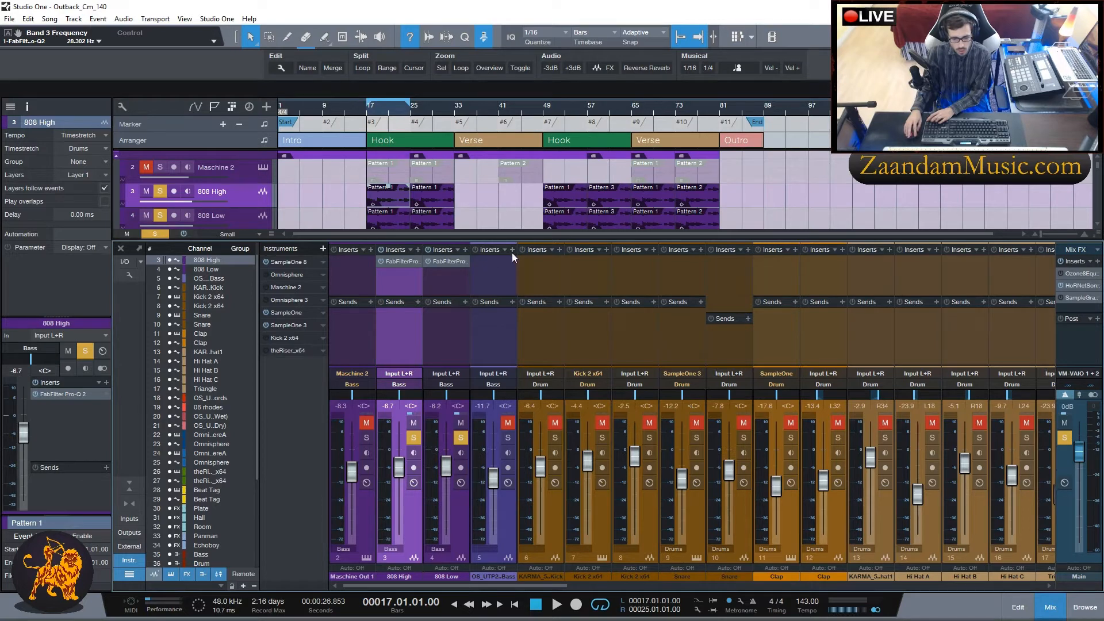
# Play the song from bar 1 with only the OS_UTP2 Bass channel soloed.
pyautogui.scroll(-3, 476, 208)
pyautogui.scroll(1, 307, 218)
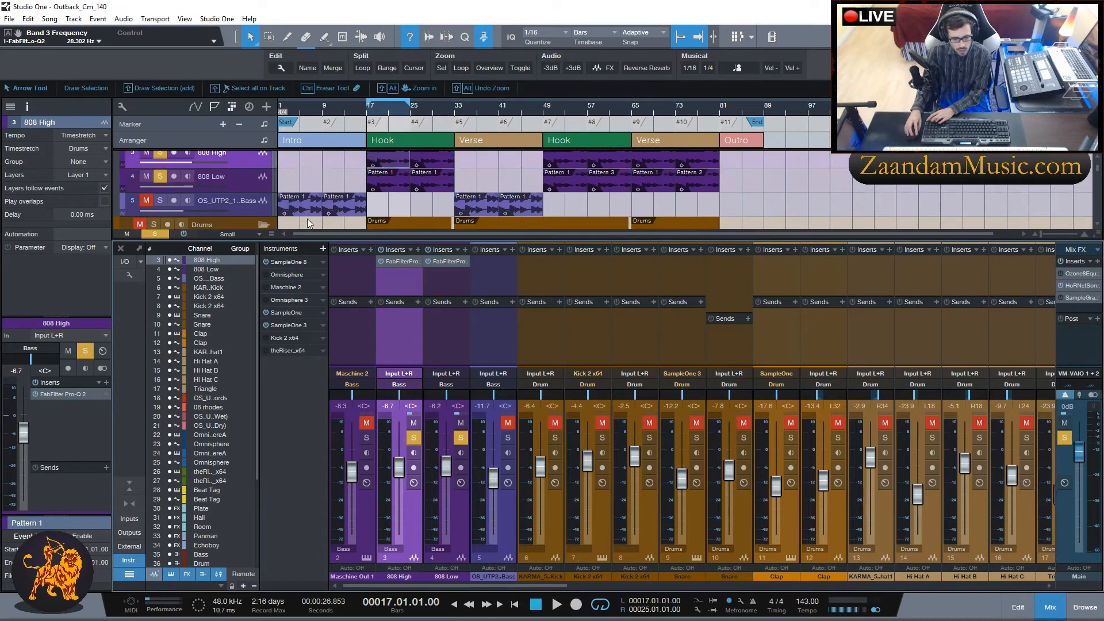
pyautogui.click(281, 109)
pyautogui.click(280, 109)
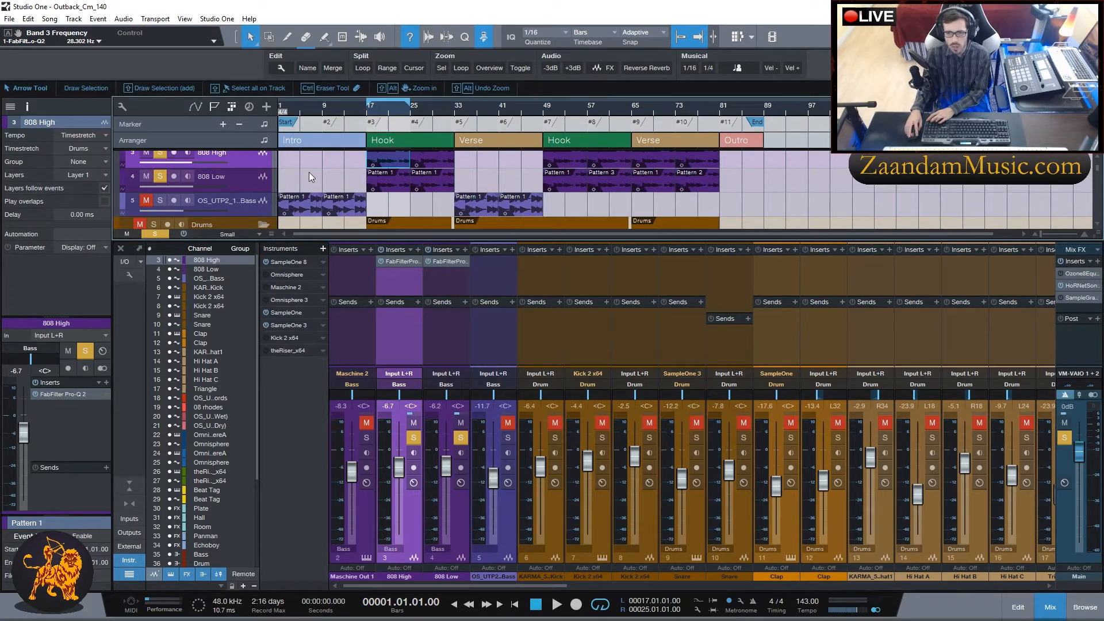
pyautogui.press('space')
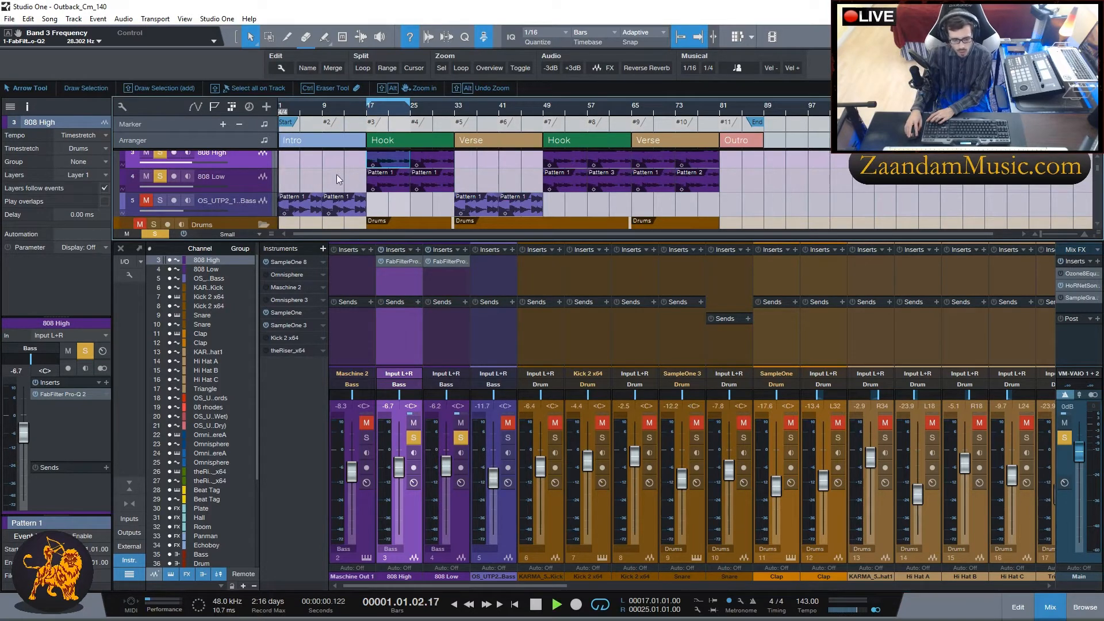
pyautogui.click(507, 437)
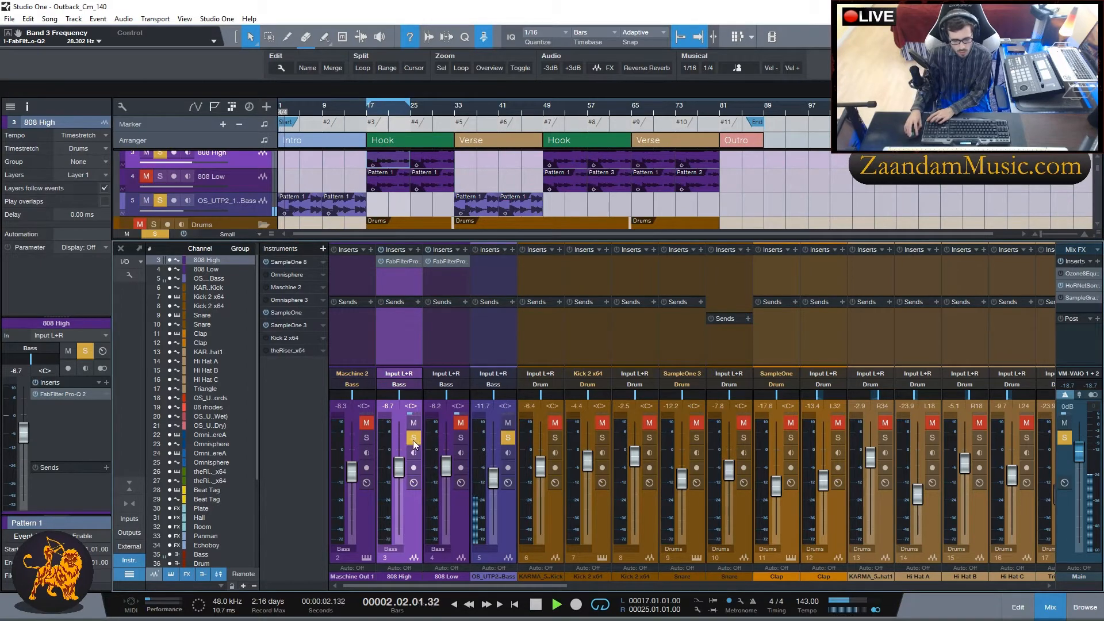
# Insert FabFilter Pro-Q 2 on the OS_UTP2 Bass channel and add a low cut plus a high cut at about 958 Hz.
pyautogui.click(507, 254)
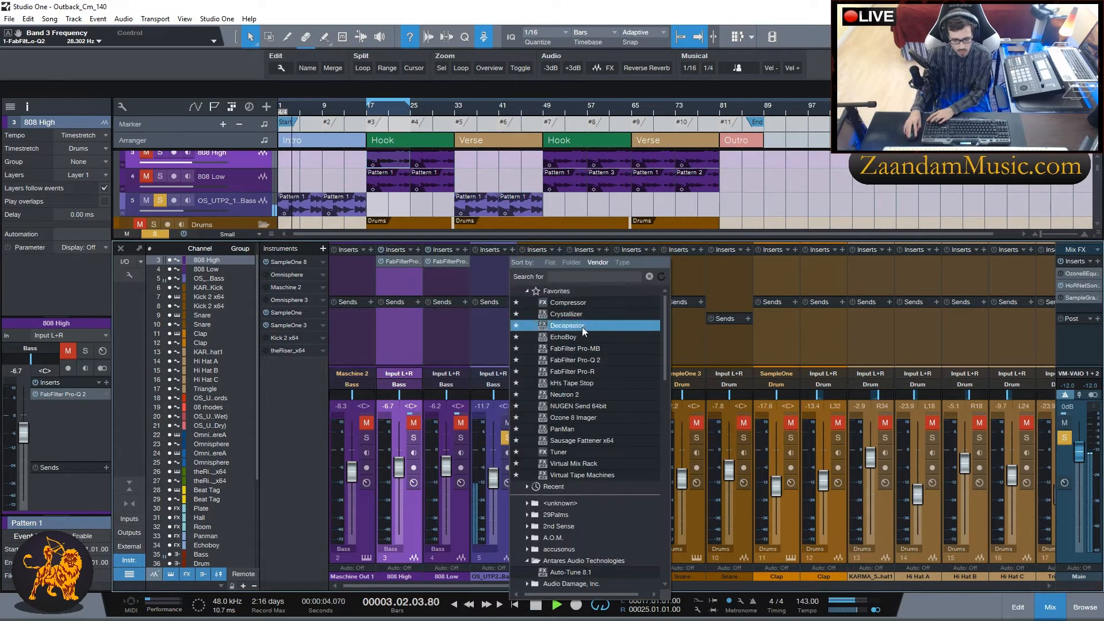
pyautogui.click(590, 360)
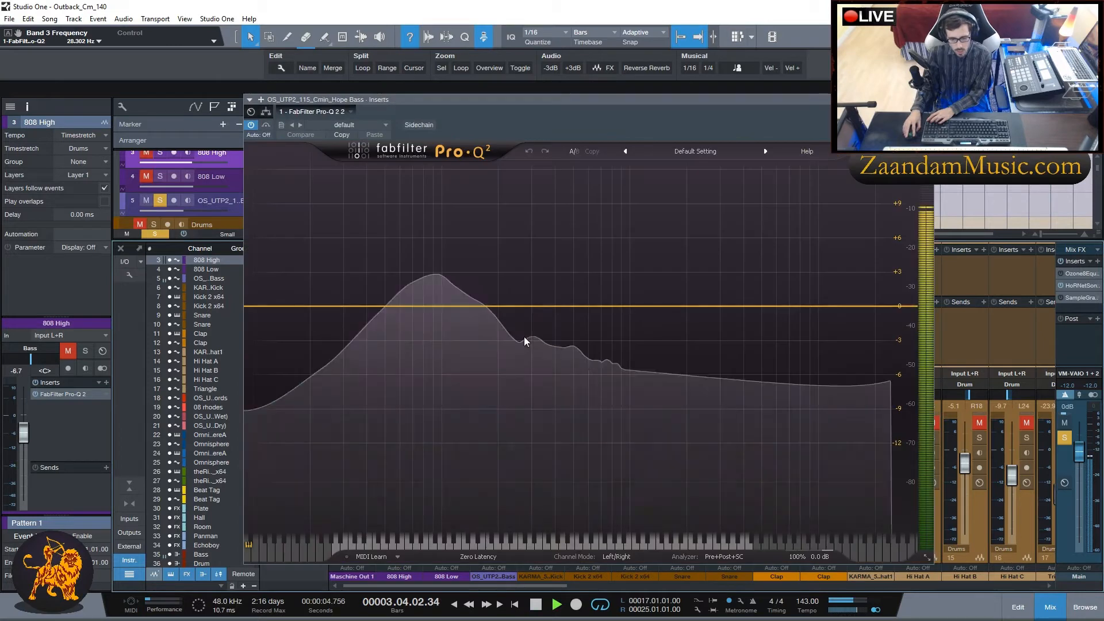
pyautogui.click(274, 307)
pyautogui.moveTo(273, 306); pyautogui.dragTo(331, 303)
pyautogui.moveTo(905, 306); pyautogui.dragTo(627, 306)
pyautogui.click(928, 100)
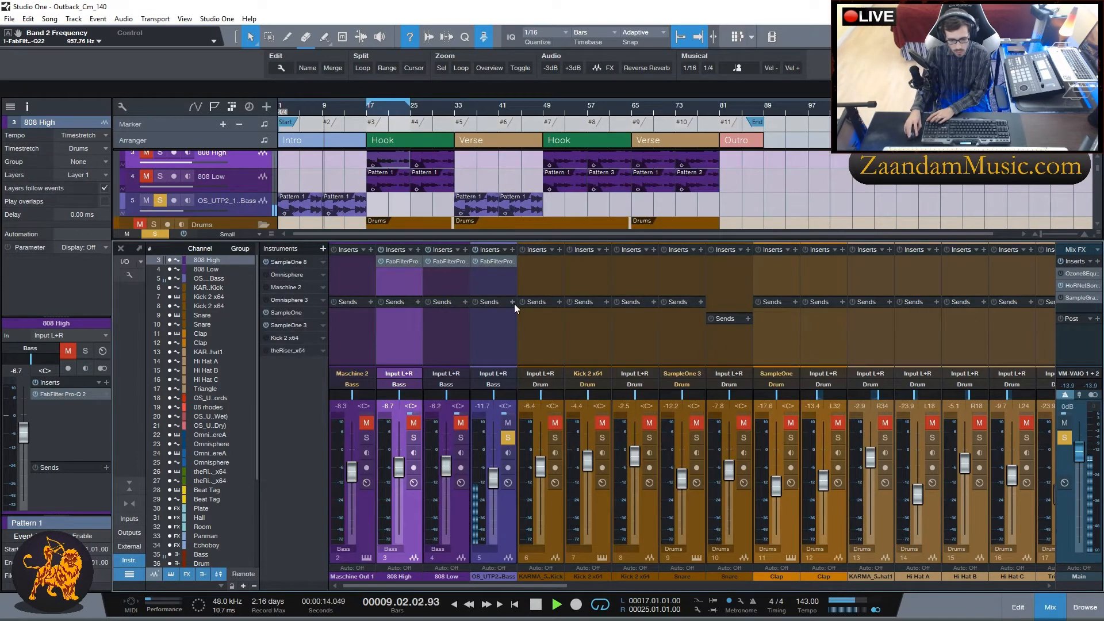
# Clear all solos and play the full mix from the first Hook at bar 17.
pyautogui.scroll(-2, 473, 162)
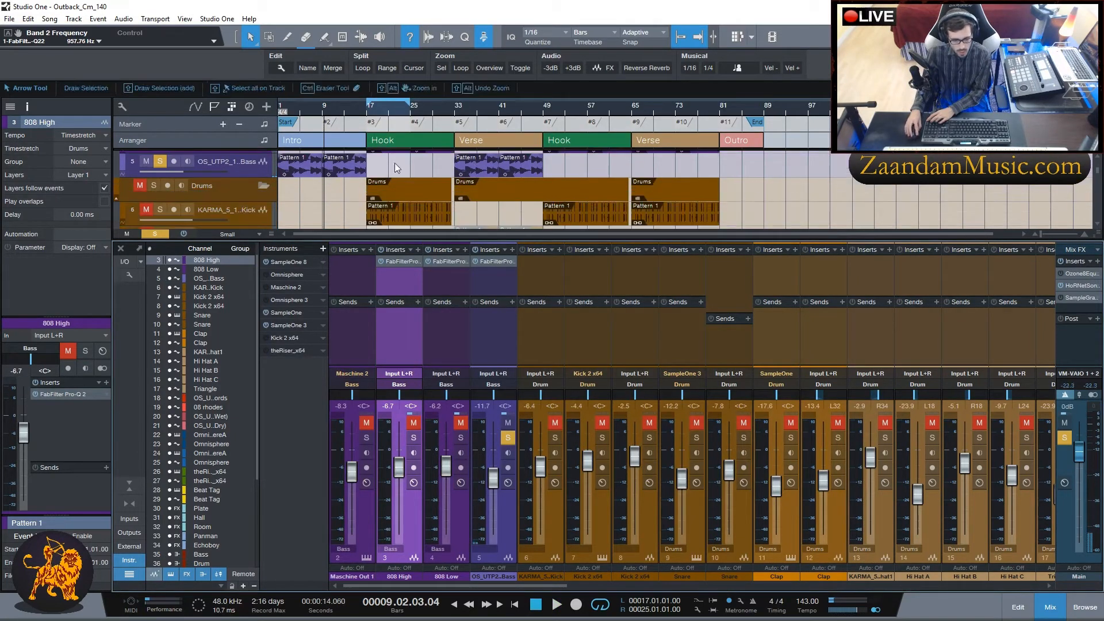
pyautogui.click(363, 112)
pyautogui.click(363, 112)
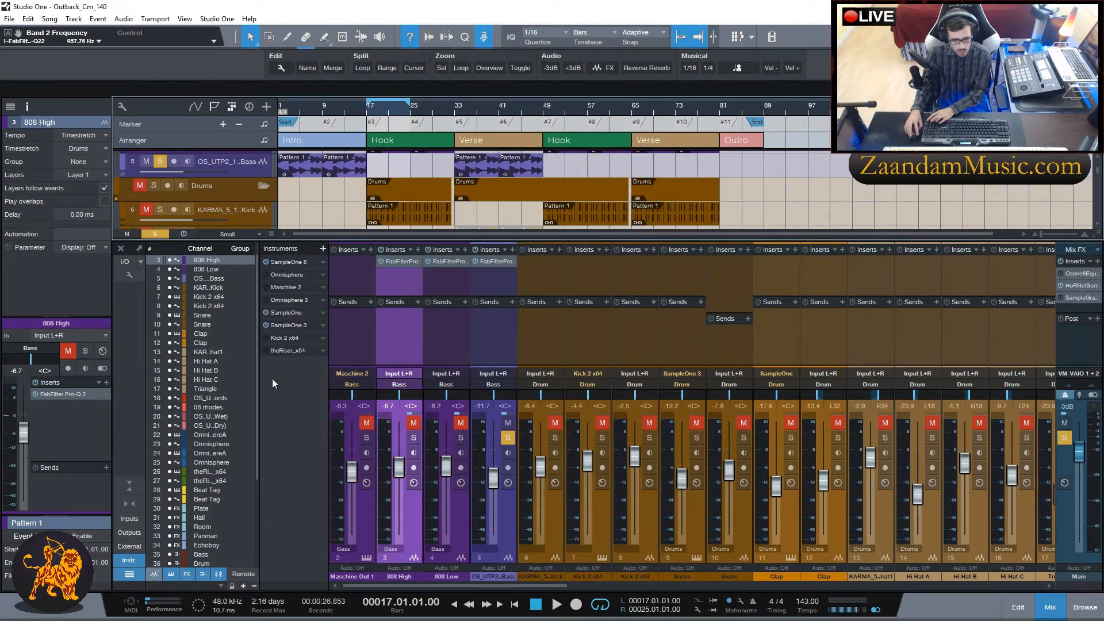
pyautogui.press('space')
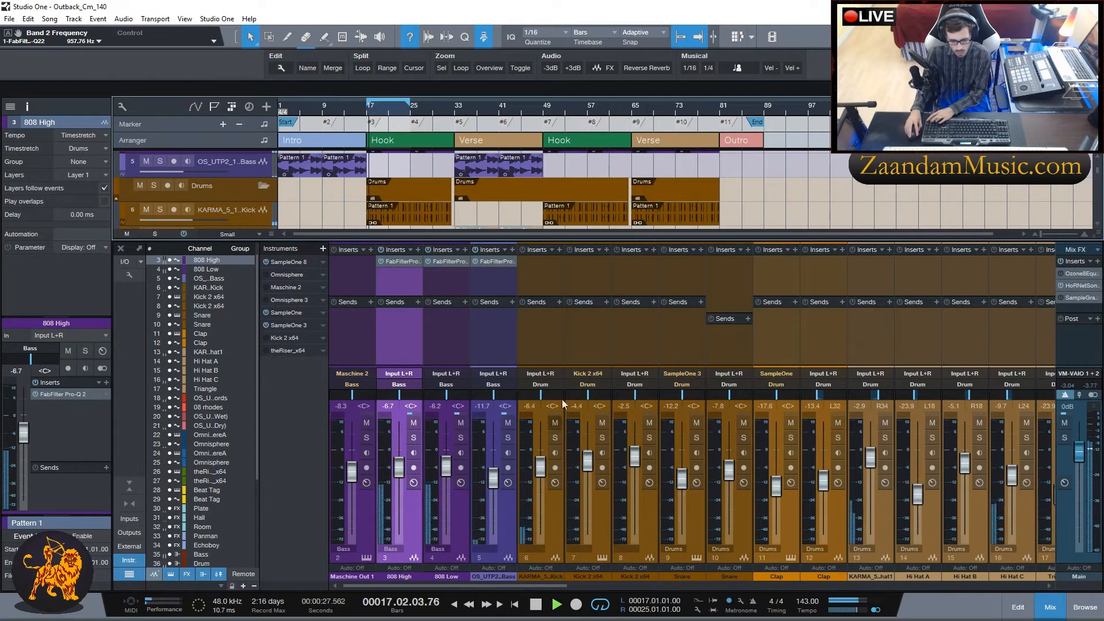
# Stop playback and collapse the Instruments, Pads, Effects and Bass folder tracks in the arrangement.
pyautogui.press('F2')
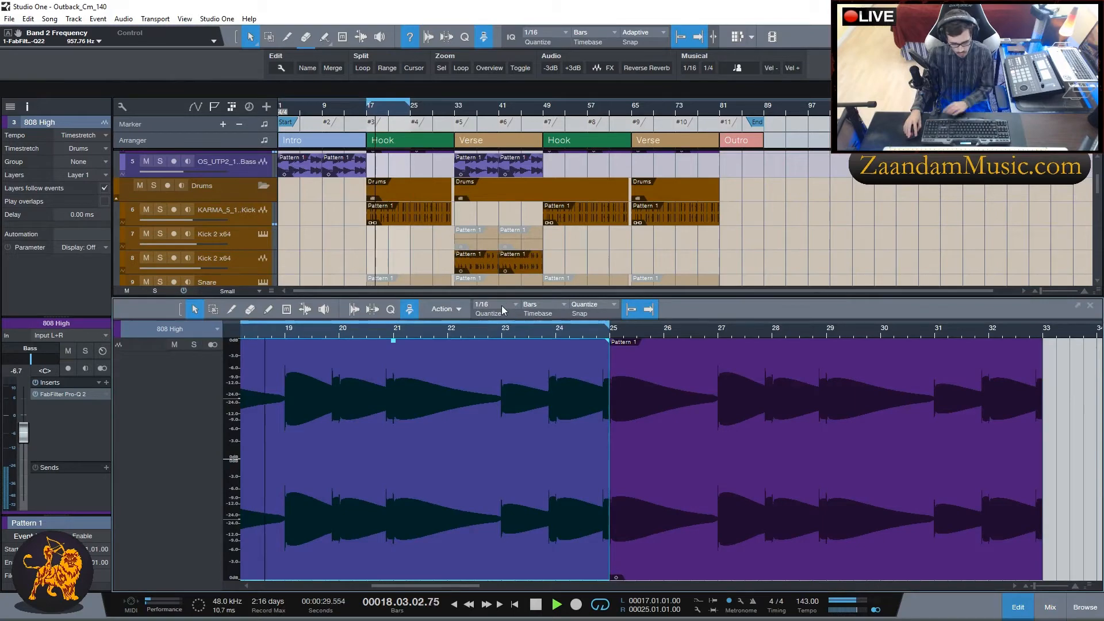
pyautogui.press('F2')
pyautogui.press('space')
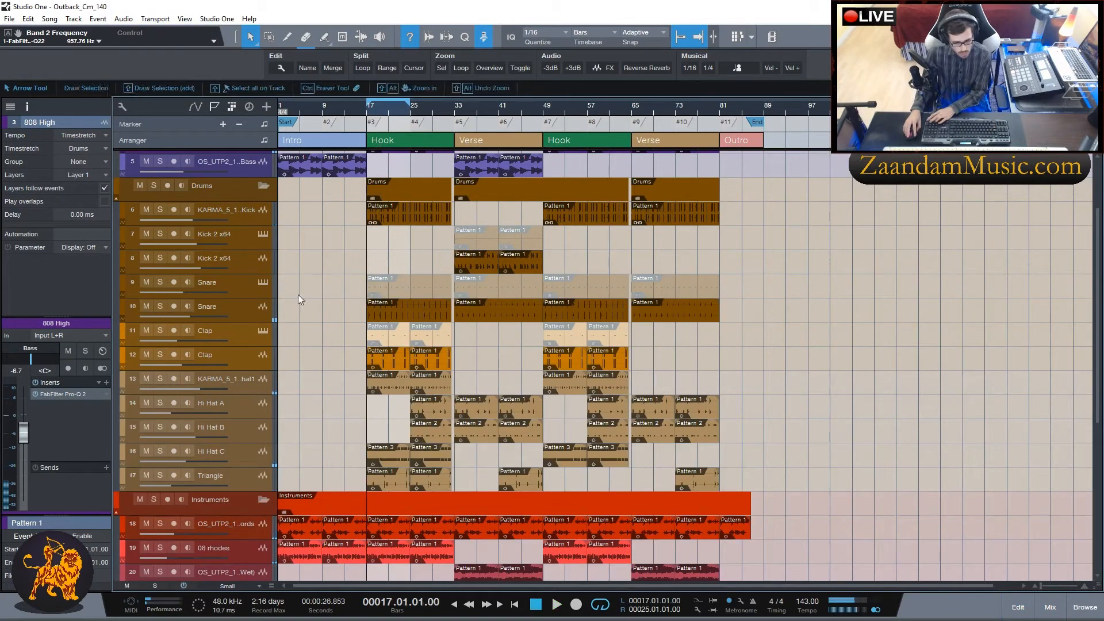
pyautogui.scroll(-2, 297, 351)
pyautogui.click(263, 457)
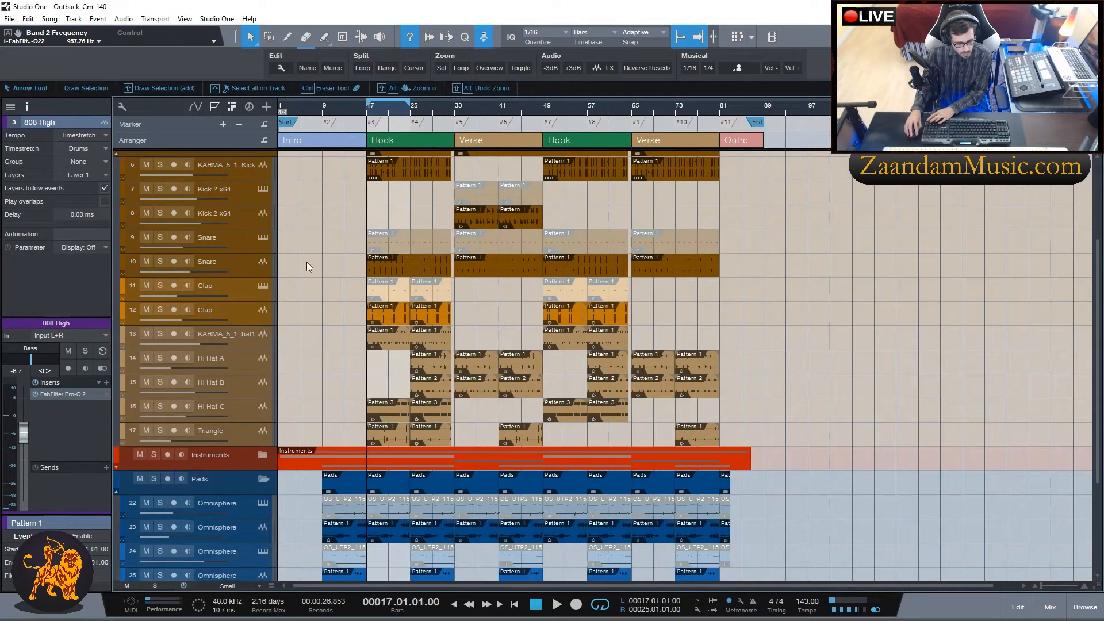
pyautogui.scroll(-4, 267, 372)
pyautogui.click(263, 447)
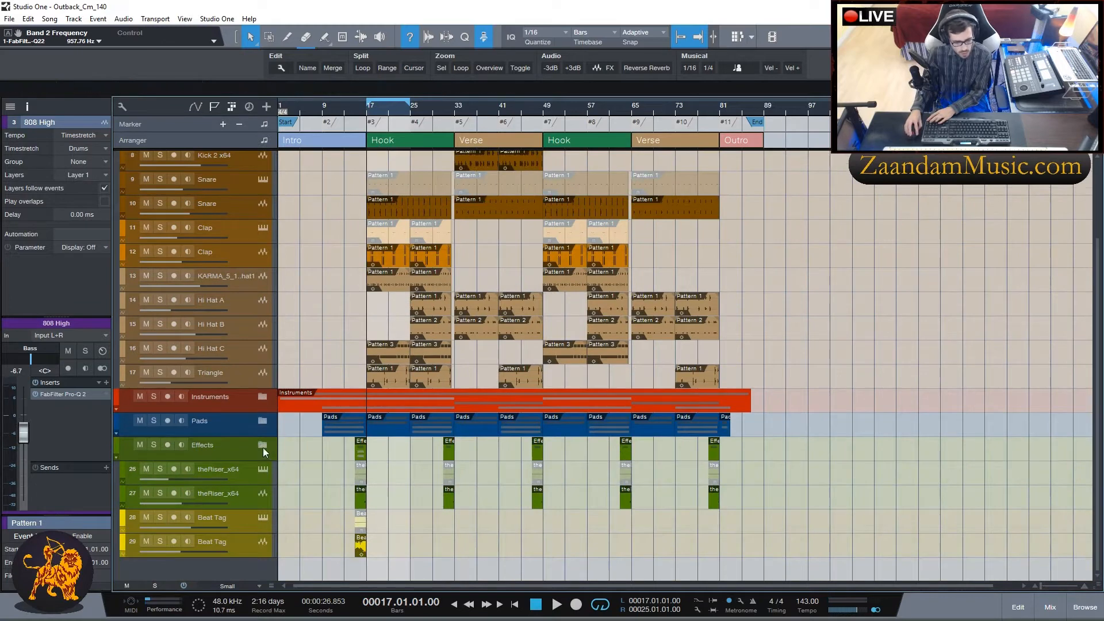
pyautogui.scroll(3, 306, 351)
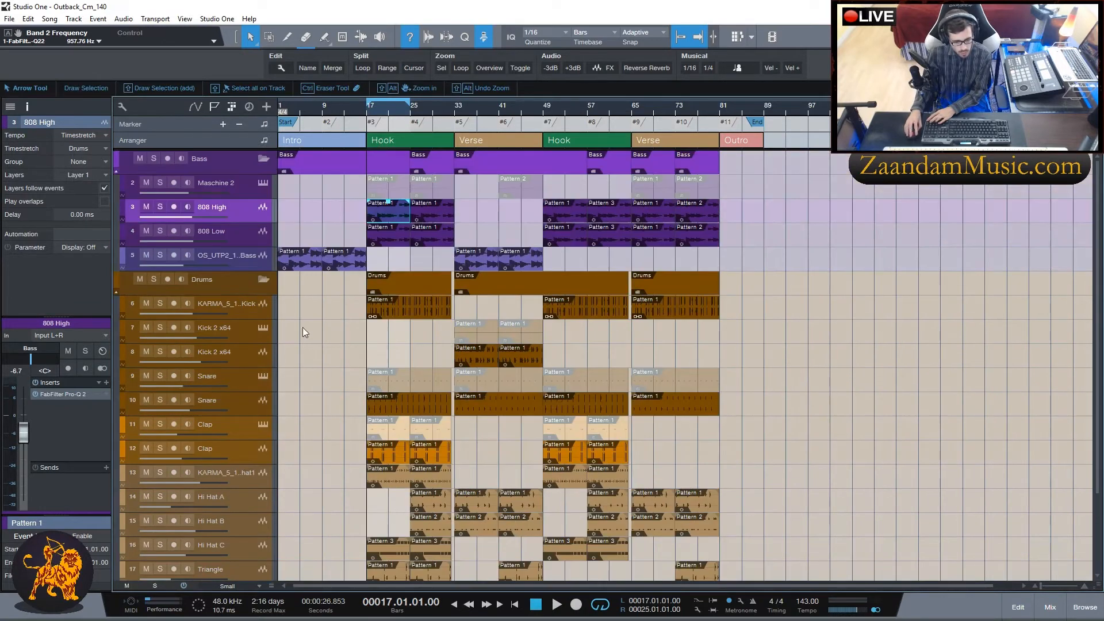
pyautogui.click(263, 158)
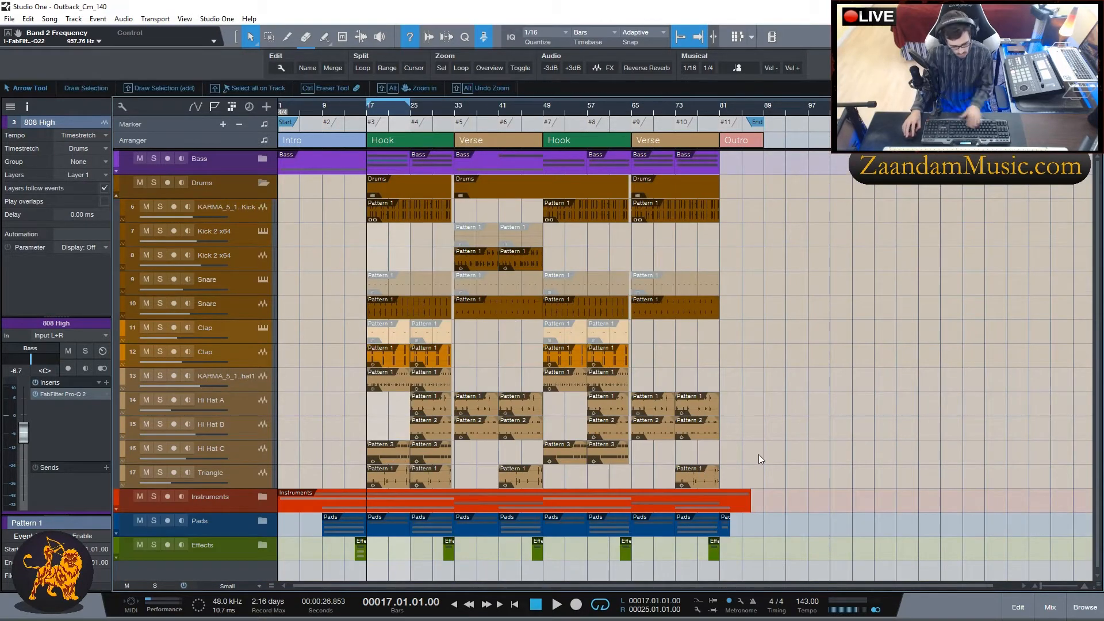
# Show the mixer, insert FabFilter Pro-Q 2 on the KARMA Kick channel and close the plug-in window.
pyautogui.press('F2')
pyautogui.press('F2')
pyautogui.press('F3')
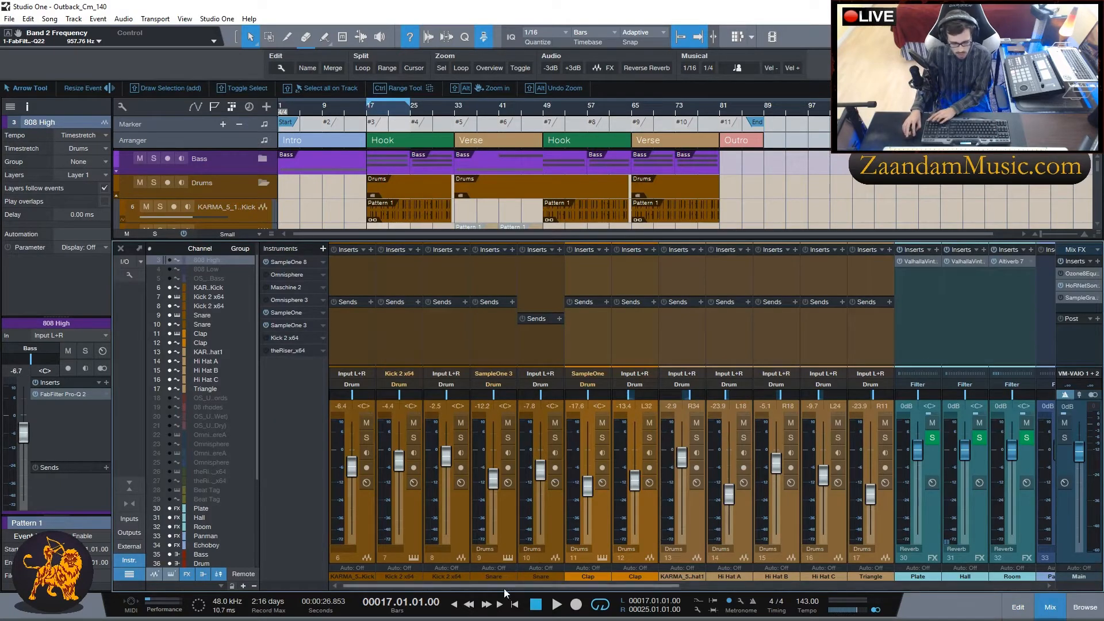
pyautogui.click(370, 250)
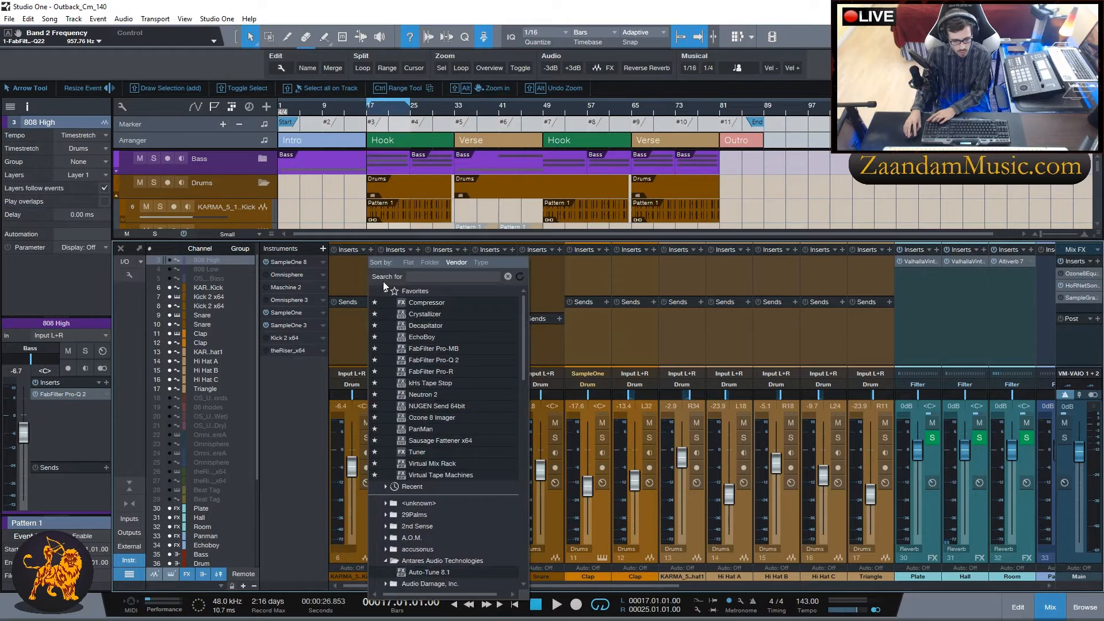
pyautogui.click(453, 359)
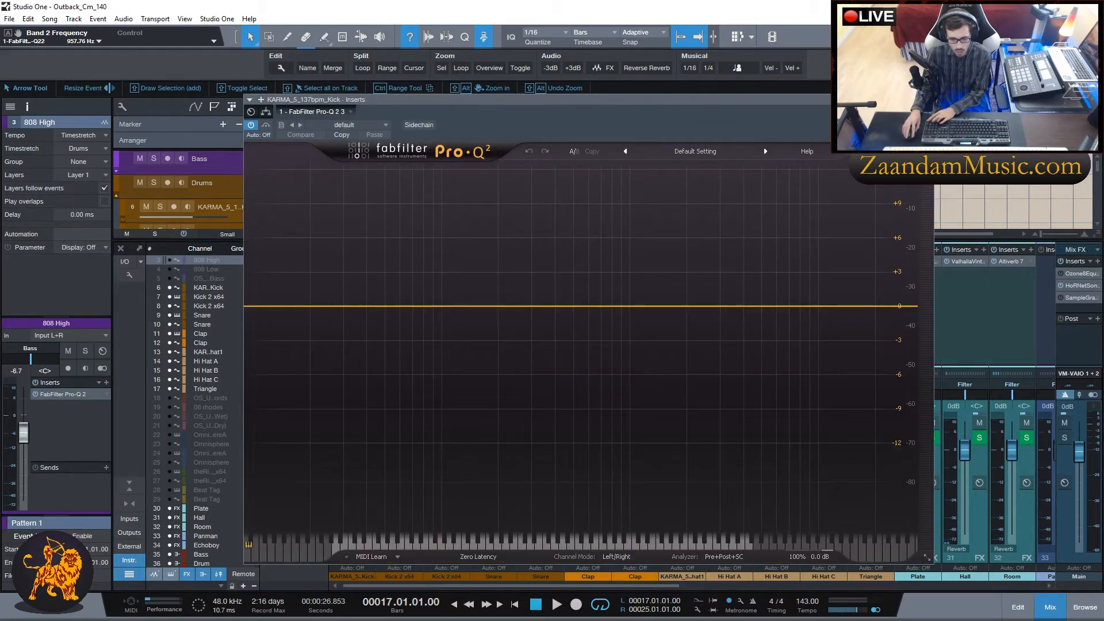
pyautogui.click(928, 99)
pyautogui.scroll(-2, 774, 176)
pyautogui.scroll(2, 774, 176)
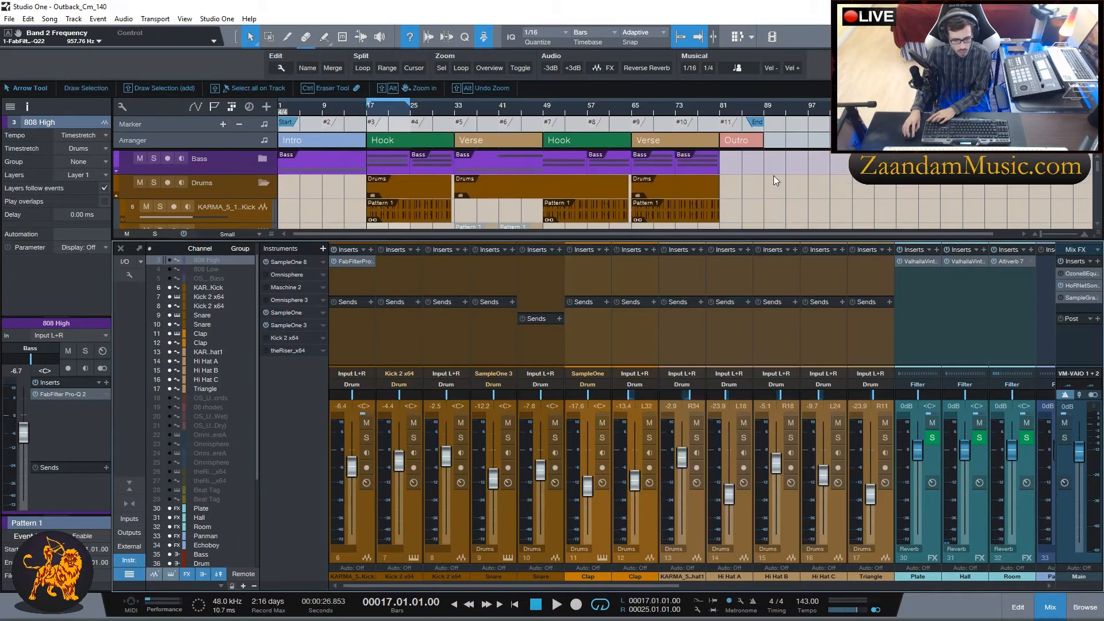
# Play from bar 17 with Drums and Bass soloed, and add a low cut at about 35.7 Hz to the KARMA Kick's EQ.
pyautogui.click(152, 183)
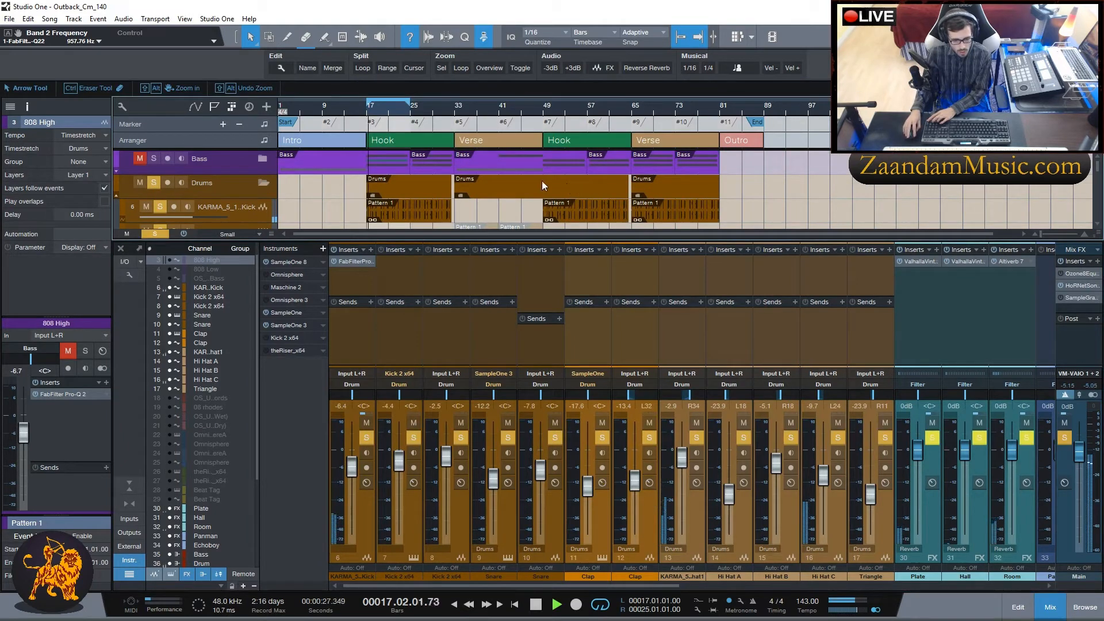
pyautogui.click(153, 159)
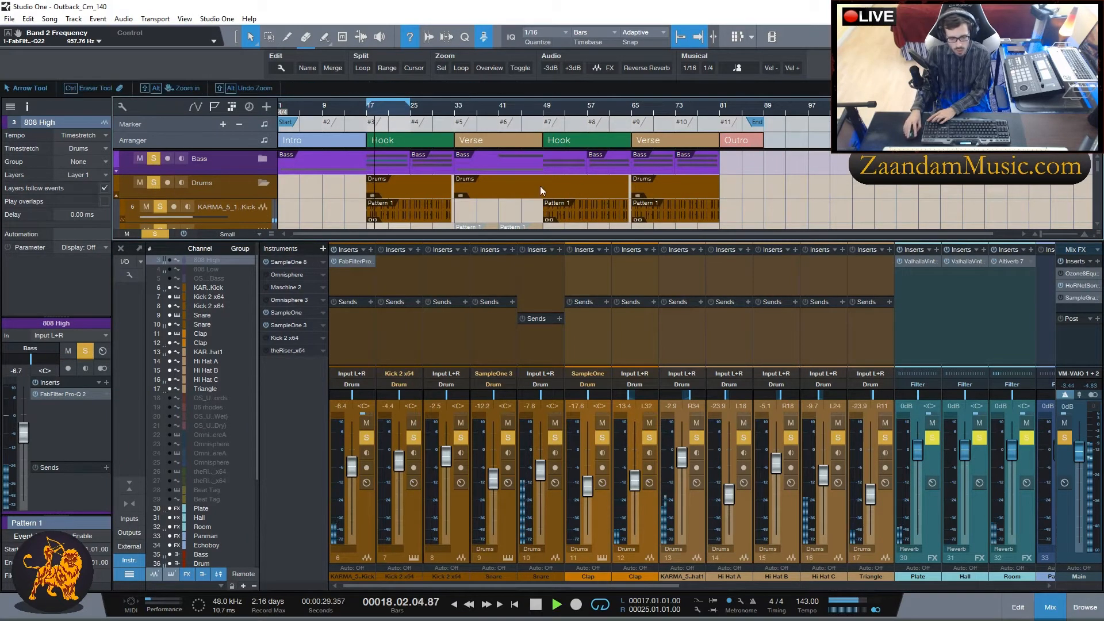
pyautogui.click(350, 262)
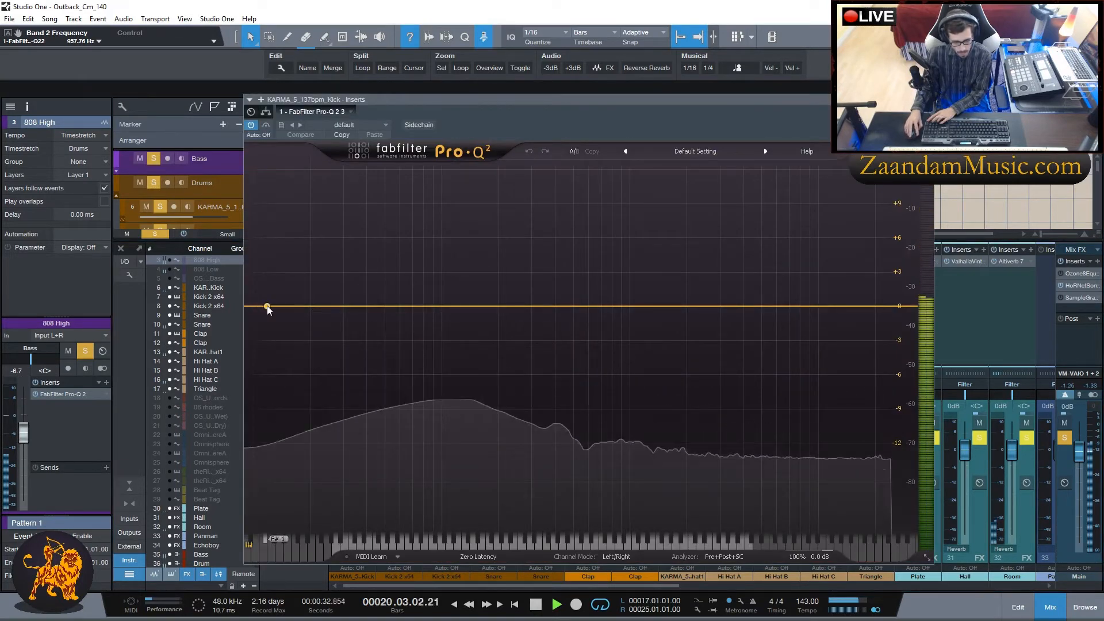
pyautogui.moveTo(268, 307); pyautogui.dragTo(357, 302)
pyautogui.moveTo(483, 99); pyautogui.dragTo(592, 90)
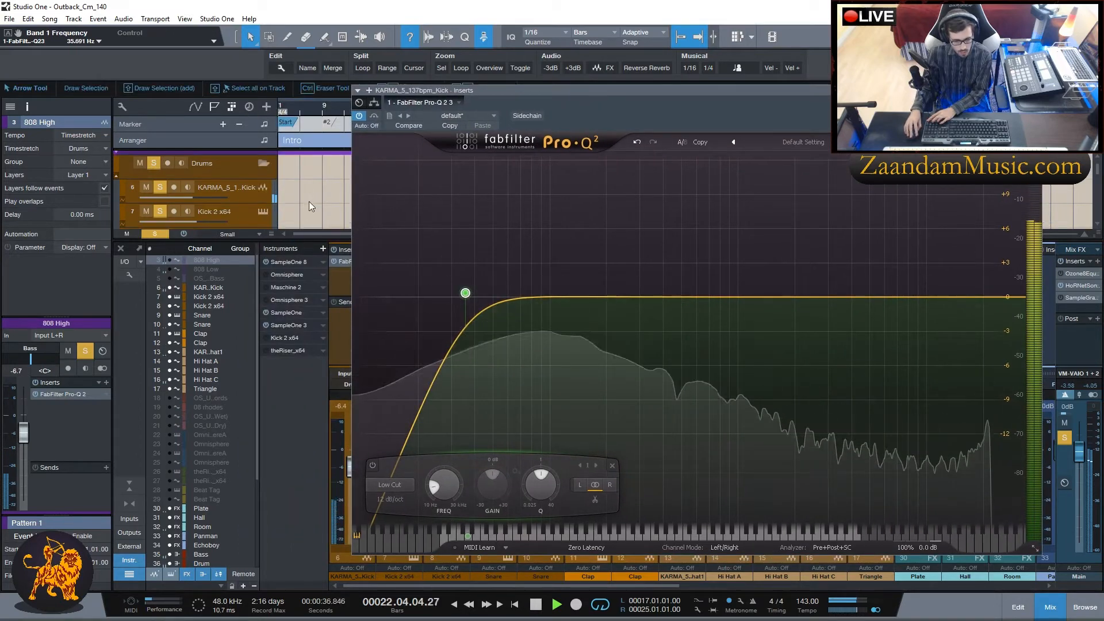
# Solo only the KARMA Kick, add a high cut at about 1502 Hz and a +1.11 dB bell boost at about 156 Hz, and stop playback.
pyautogui.click(160, 188)
pyautogui.click(160, 188)
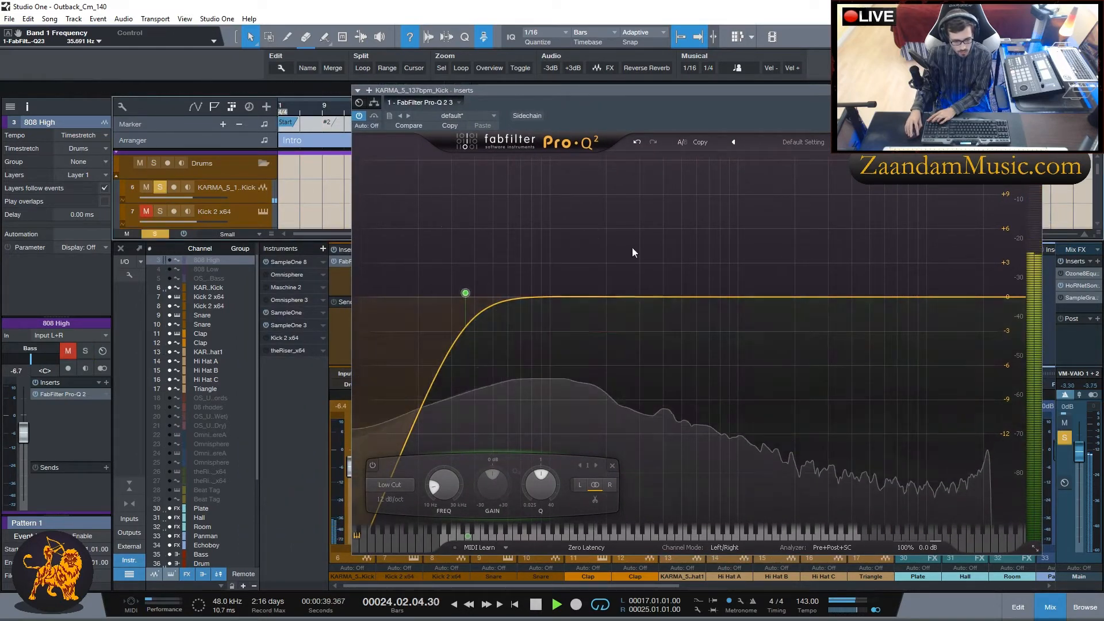
pyautogui.moveTo(1008, 296); pyautogui.dragTo(771, 296)
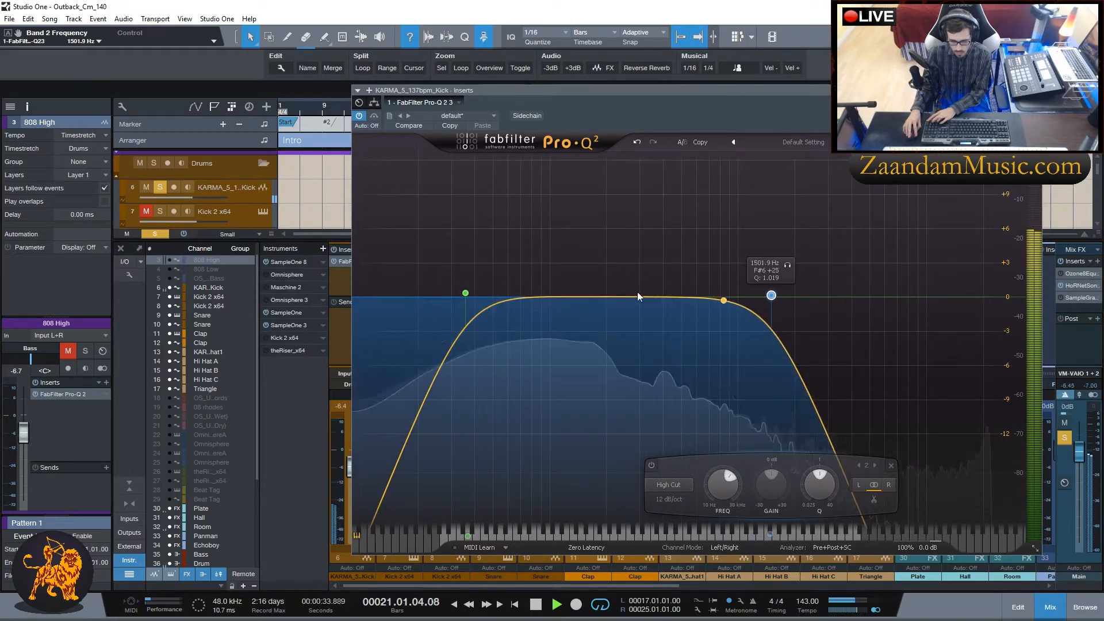
pyautogui.moveTo(523, 297); pyautogui.dragTo(592, 291)
pyautogui.moveTo(602, 291); pyautogui.dragTo(587, 288)
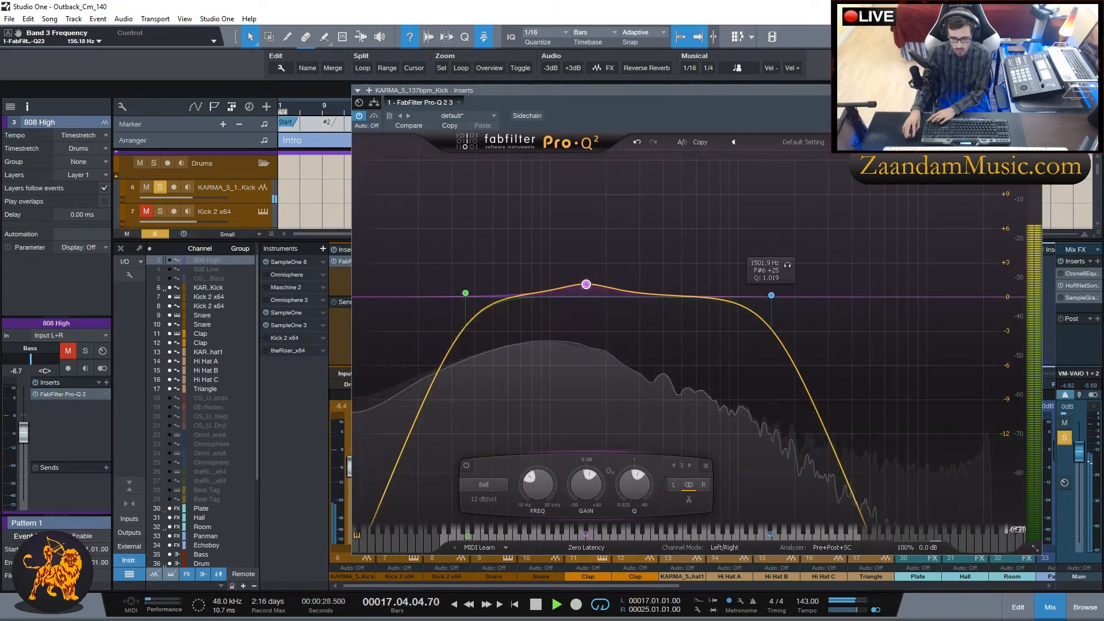
pyautogui.click(1035, 91)
pyautogui.press('space')
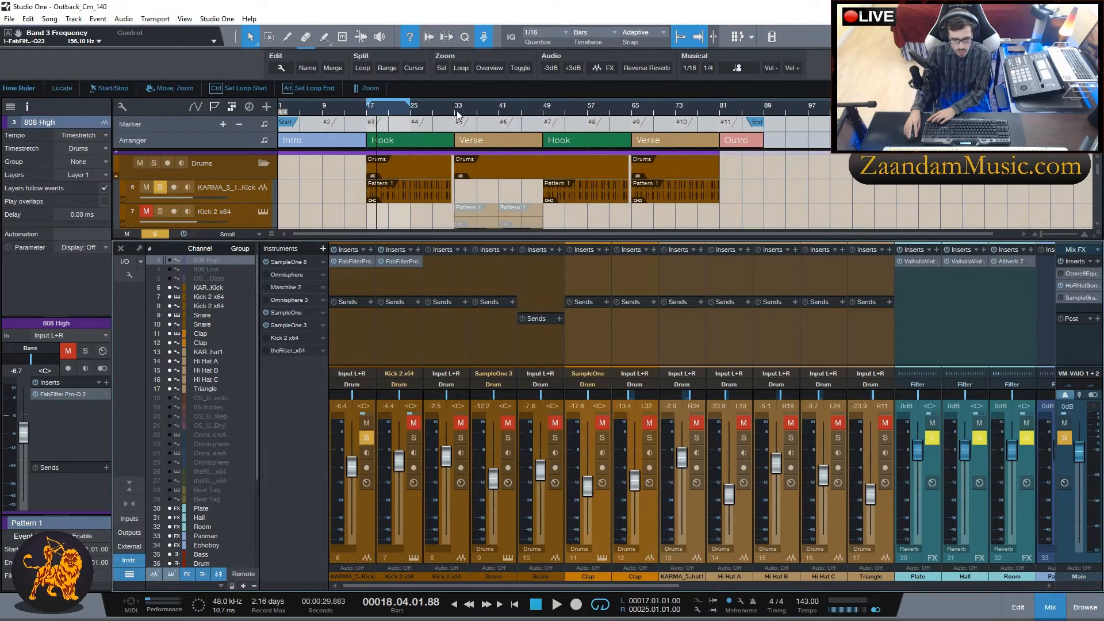
# Move the playback position to the Verse at bar 33 and view the Kick 2 x64 instrument's settings.
pyautogui.click(456, 111)
pyautogui.scroll(-2, 507, 198)
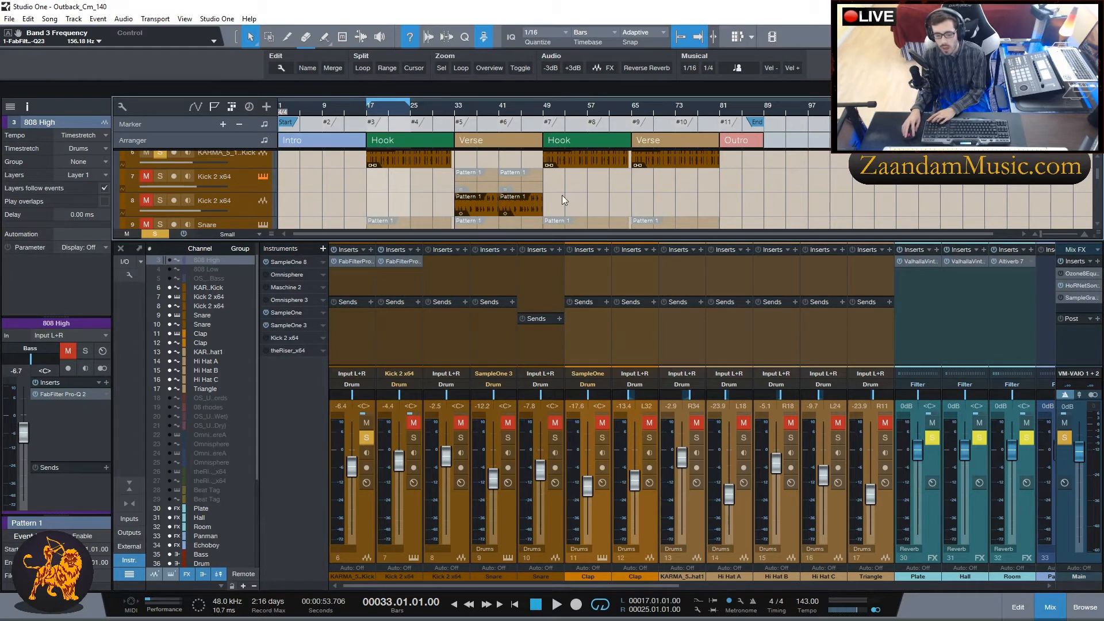
pyautogui.click(265, 172)
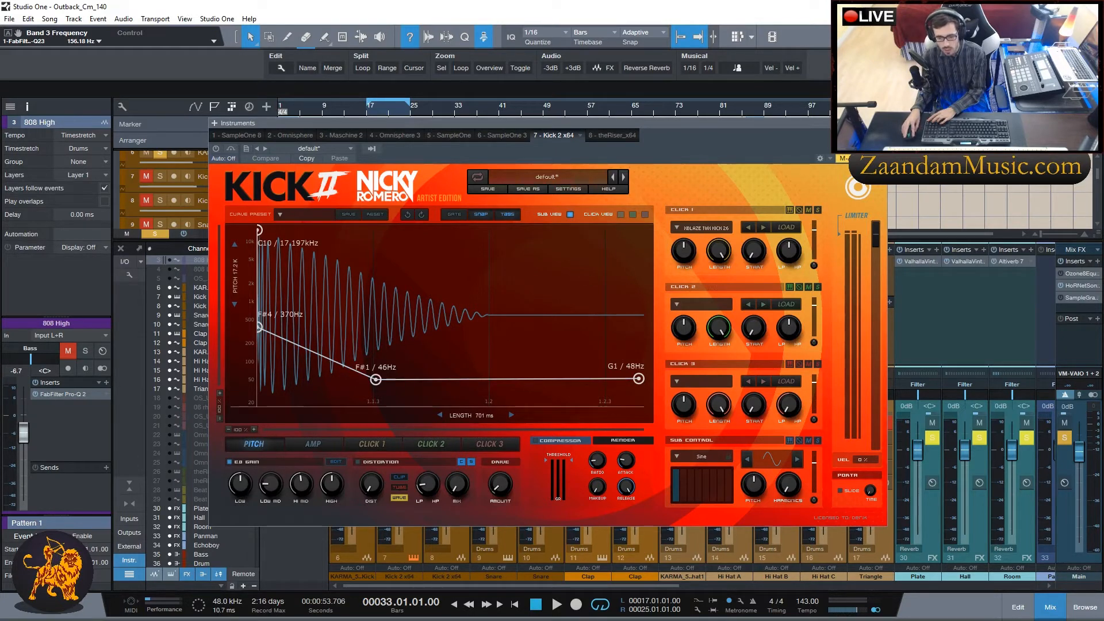
pyautogui.click(881, 123)
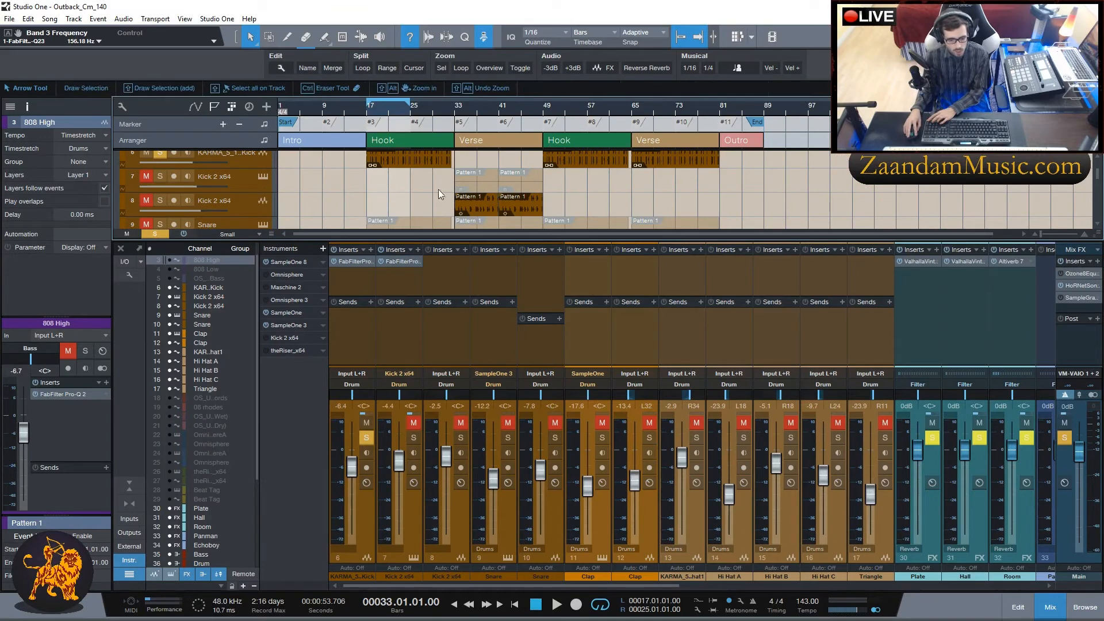
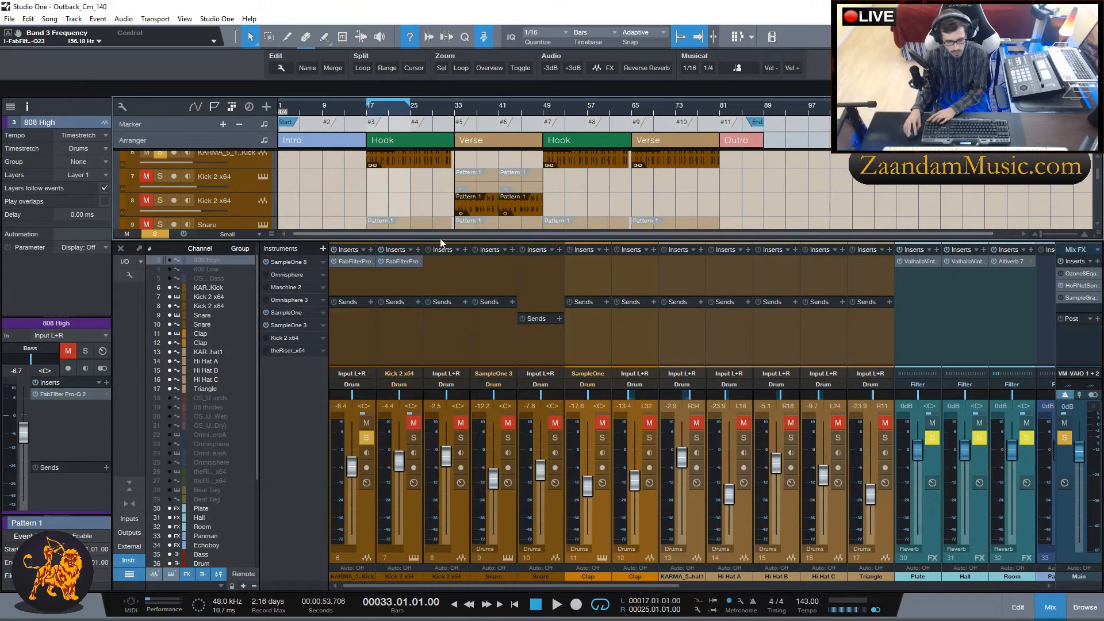
# Play from bar 33 with only the Kick 2 x64 audio track soloed and copy channel 7's Pro-Q 2 onto channel 8.
pyautogui.press('space')
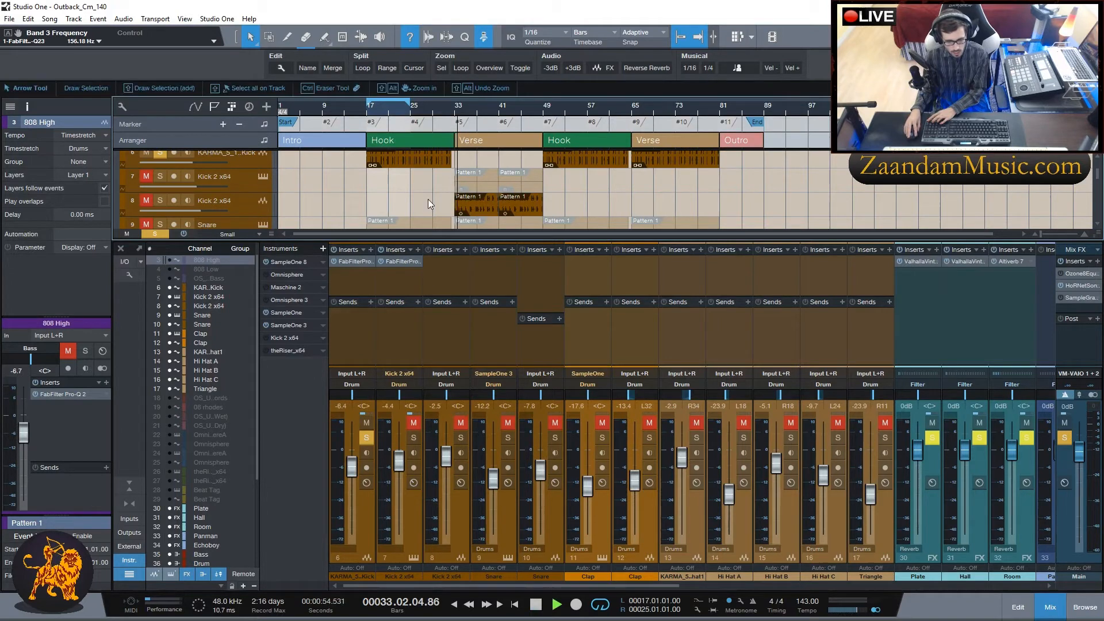
pyautogui.click(157, 233)
pyautogui.click(160, 200)
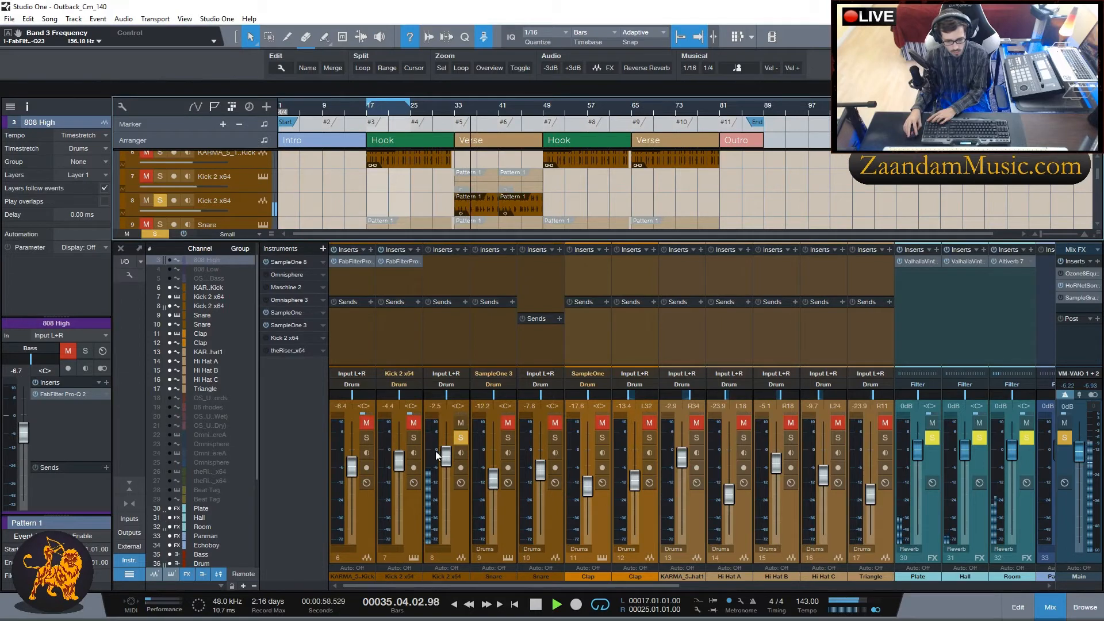
pyautogui.moveTo(398, 265); pyautogui.dragTo(438, 268)
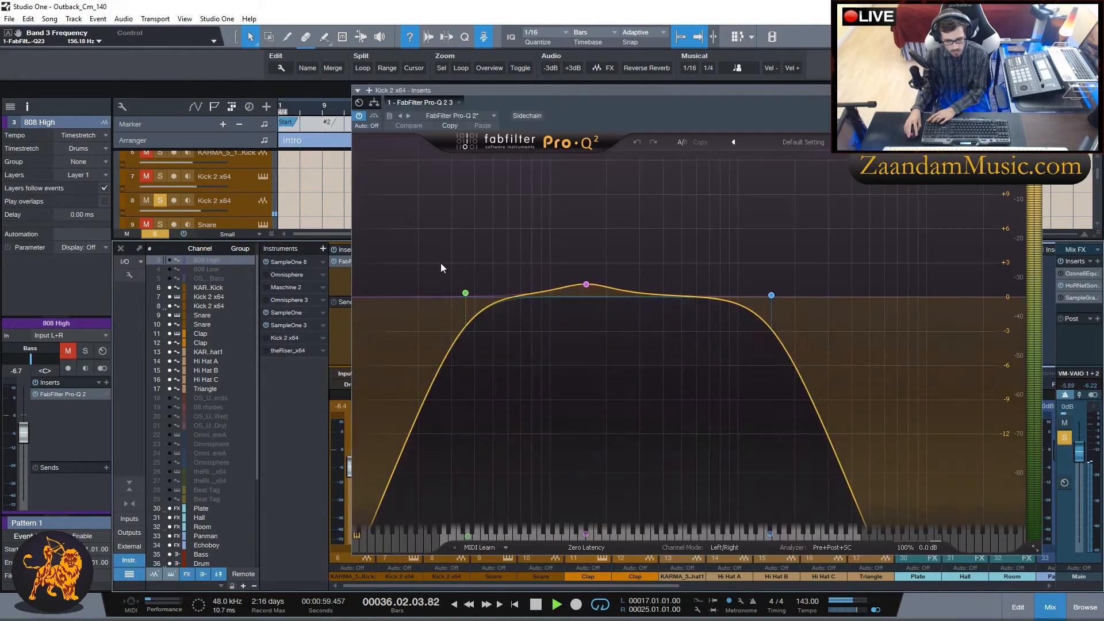
# Raise the high cut in channel 8's EQ to about 8288 Hz and delete the bell band.
pyautogui.moveTo(780, 298); pyautogui.dragTo(920, 299)
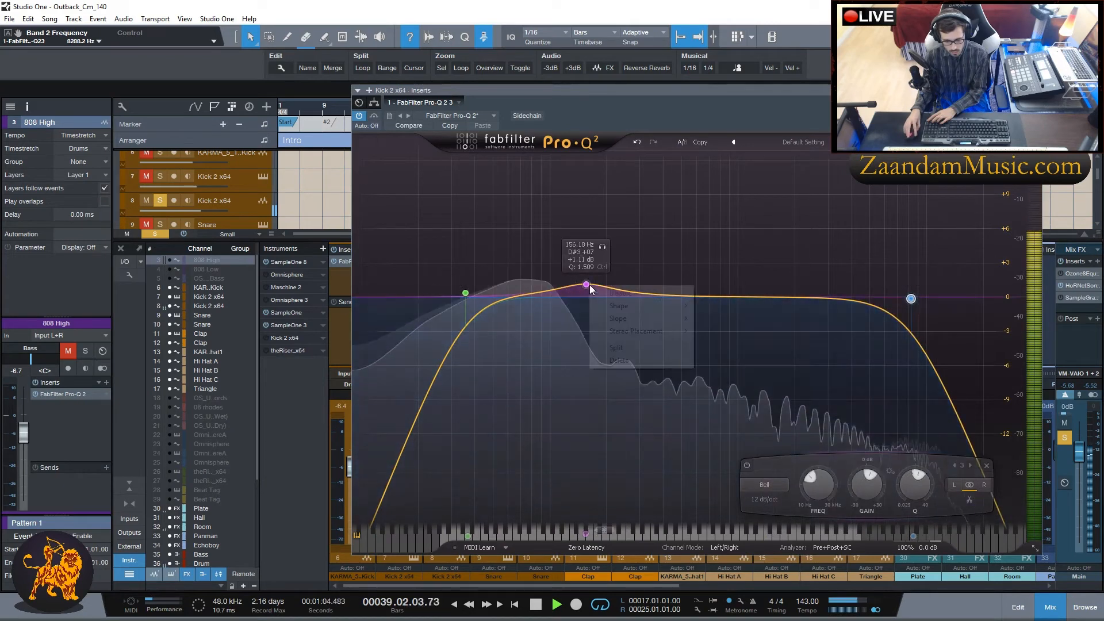
pyautogui.rightClick(587, 285)
pyautogui.click(638, 347)
# Set the low cut in channel 8's EQ to a 24 dB/oct slope at about 24.4 Hz.
pyautogui.moveTo(465, 296); pyautogui.dragTo(476, 293)
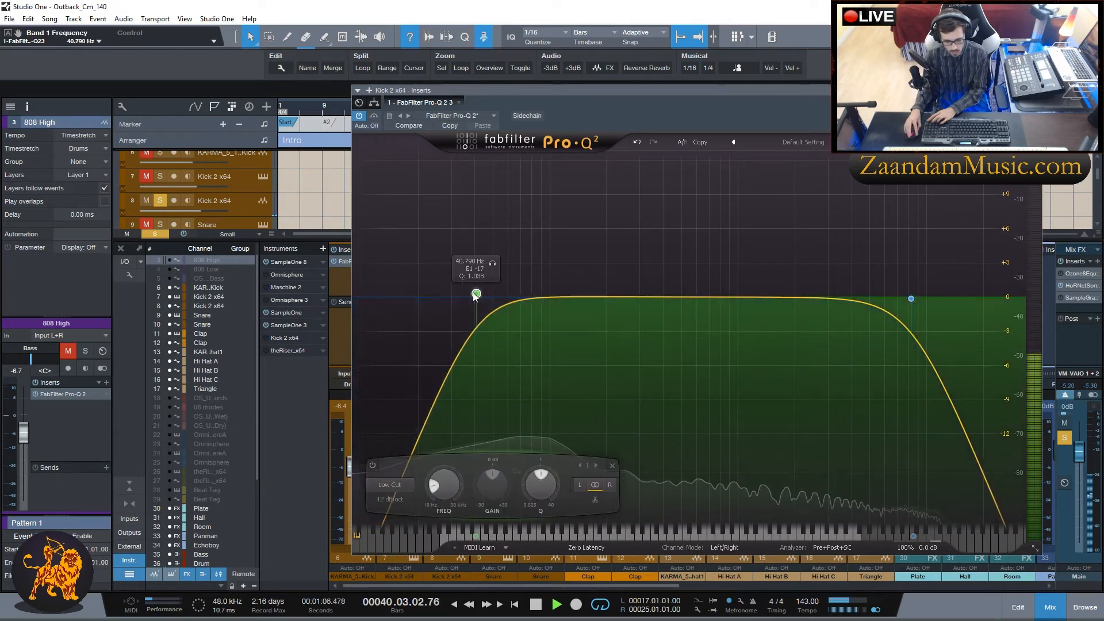
pyautogui.click(390, 499)
pyautogui.click(409, 435)
pyautogui.moveTo(476, 294); pyautogui.dragTo(450, 303)
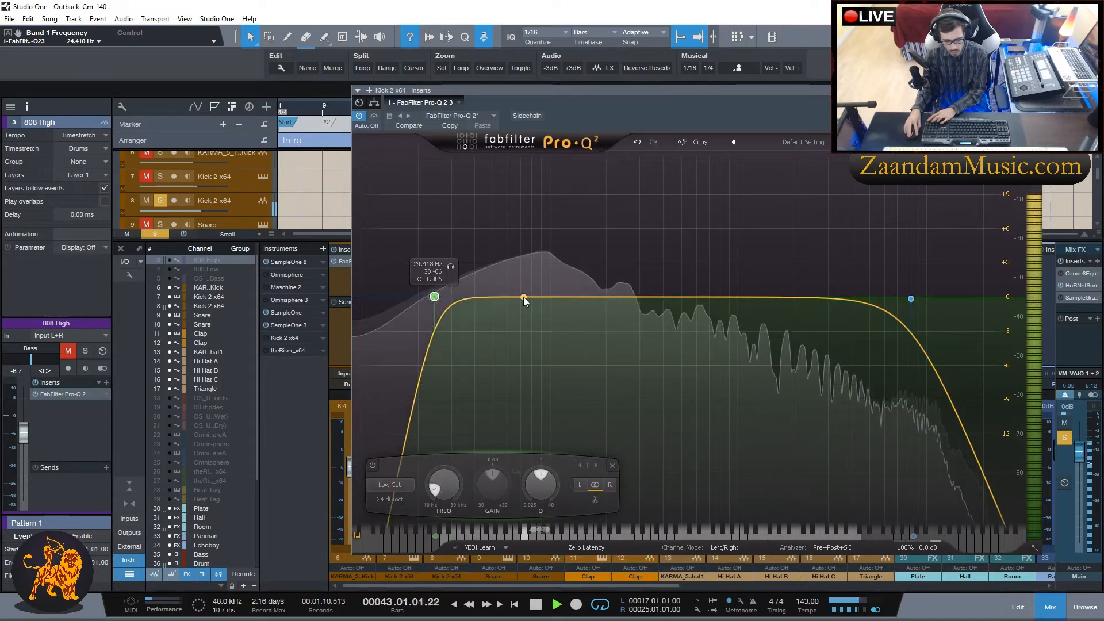
# Add a bell boost of about +0.96 dB at 92 Hz to channel 8's EQ, narrow its Q and shift it higher in frequency.
pyautogui.moveTo(525, 296); pyautogui.dragTo(544, 287)
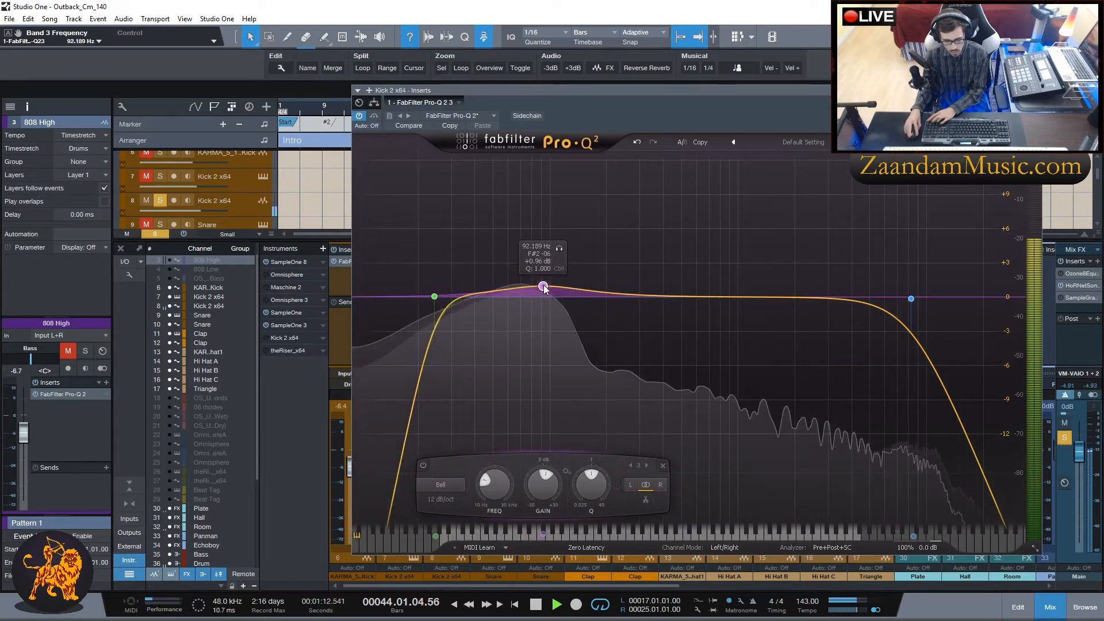
pyautogui.moveTo(593, 488); pyautogui.dragTo(593, 467)
pyautogui.moveTo(543, 287); pyautogui.dragTo(580, 286)
# Set channel 8's low cut to about 33 Hz and its high cut to about 2808 Hz, close the EQ and stop playback.
pyautogui.moveTo(442, 302); pyautogui.dragTo(506, 296)
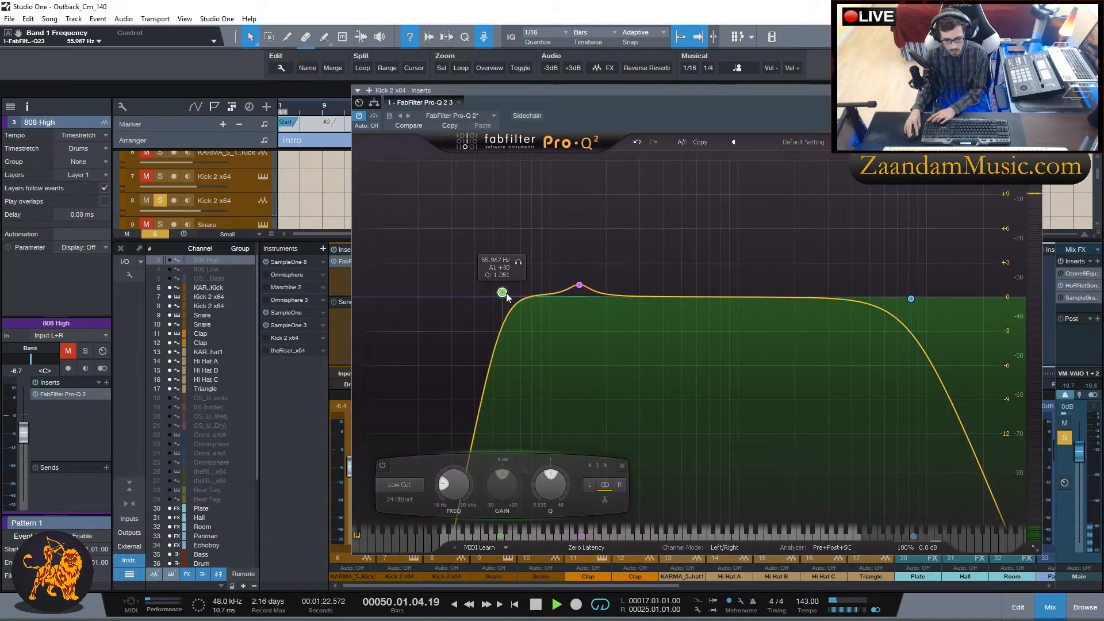
pyautogui.press('space')
pyautogui.moveTo(502, 292); pyautogui.dragTo(459, 292)
pyautogui.rightClick(500, 295)
pyautogui.click(483, 297)
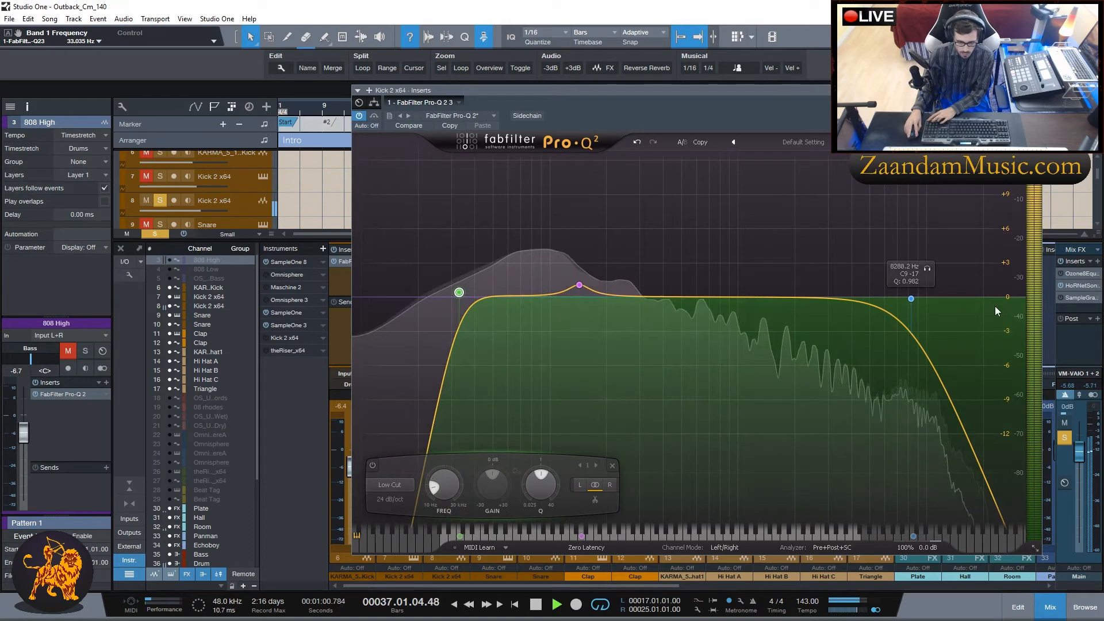
pyautogui.moveTo(911, 298); pyautogui.dragTo(824, 299)
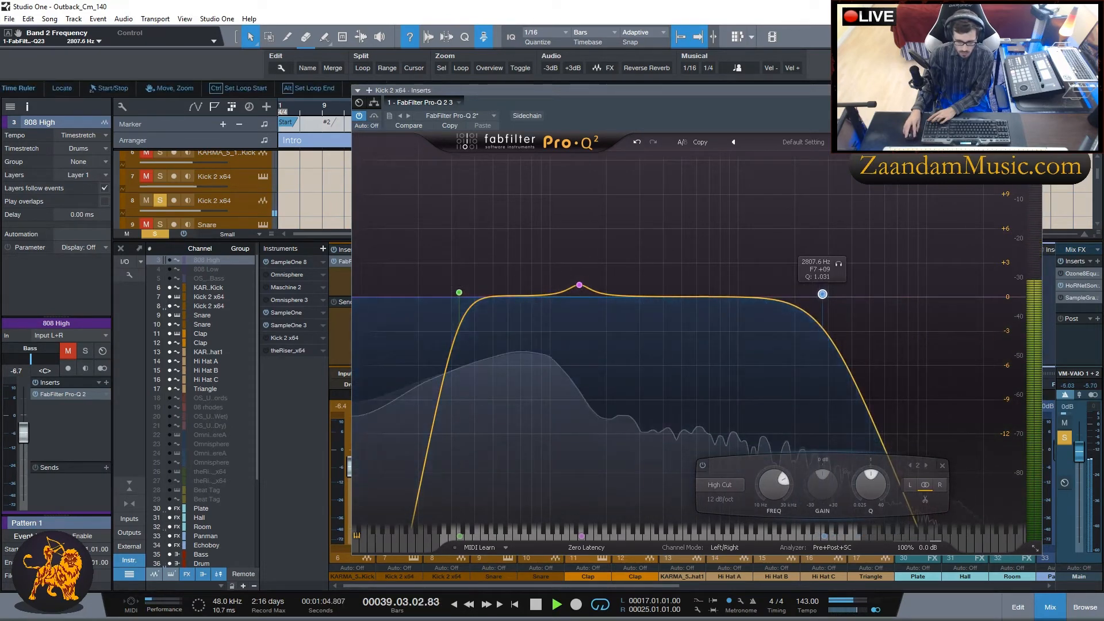
pyautogui.press('Escape')
pyautogui.press('space')
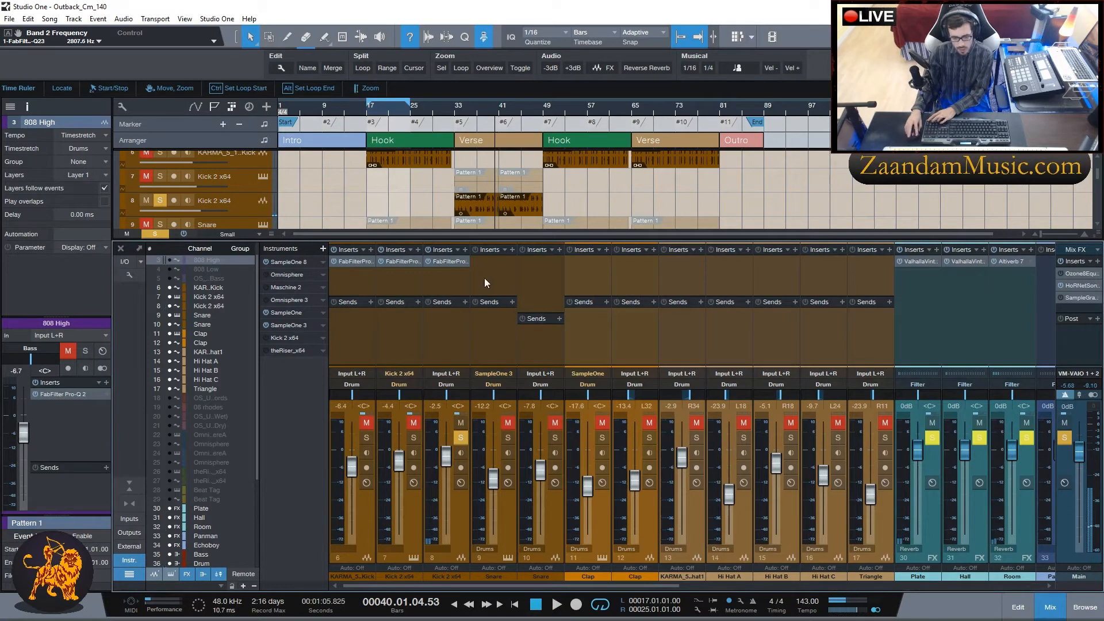
# Assign the three kick channels 6, 7 and 8 to the Drums group.
pyautogui.click(443, 547)
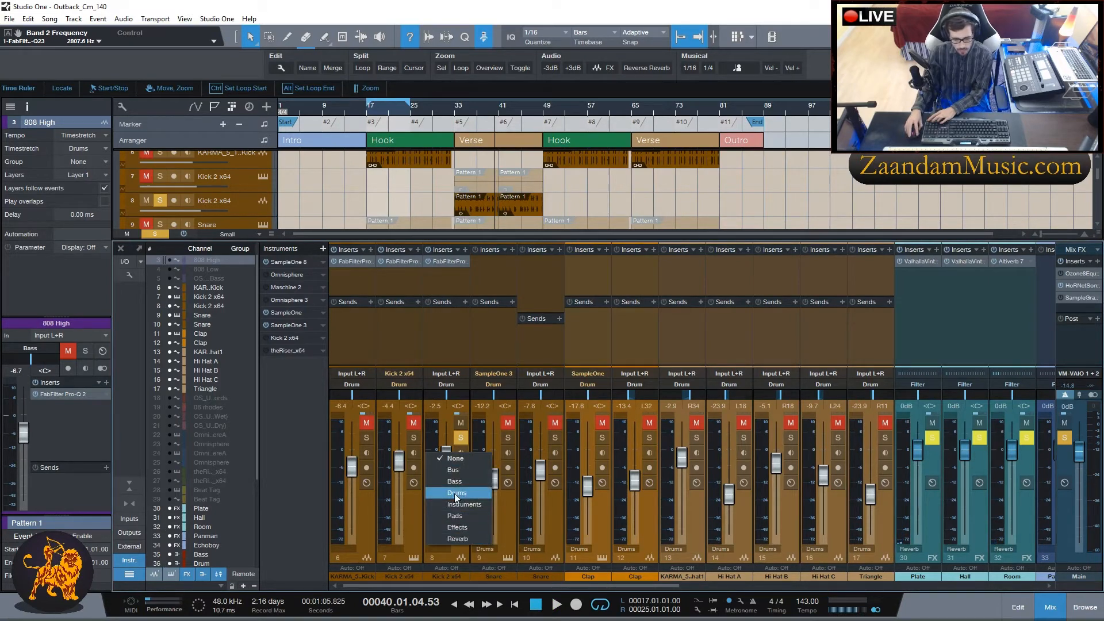
pyautogui.click(395, 549)
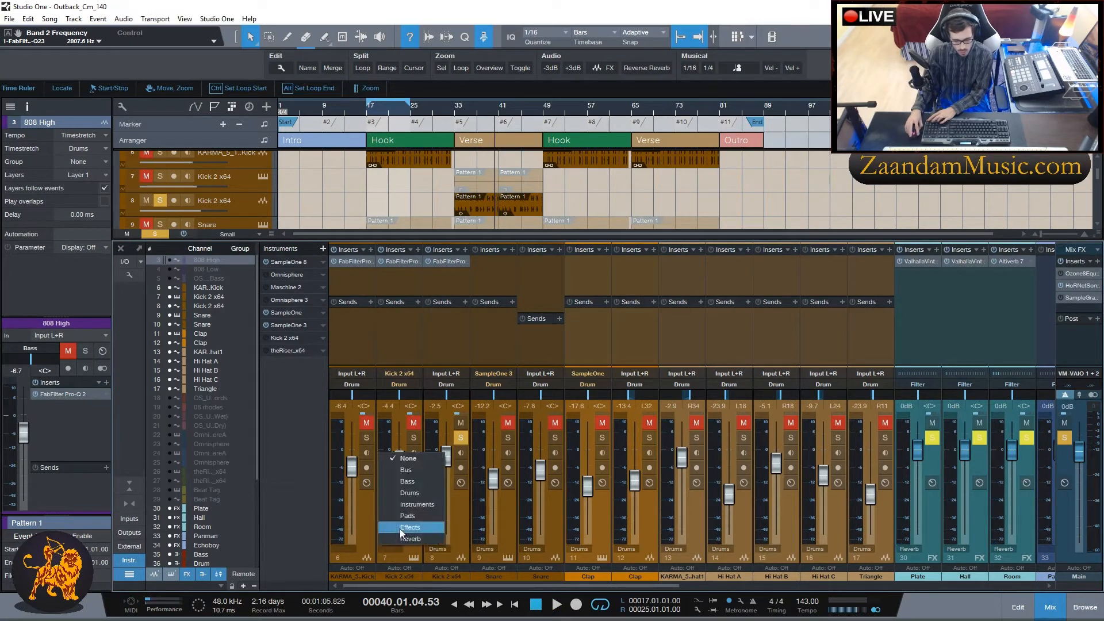
pyautogui.click(403, 493)
pyautogui.click(368, 492)
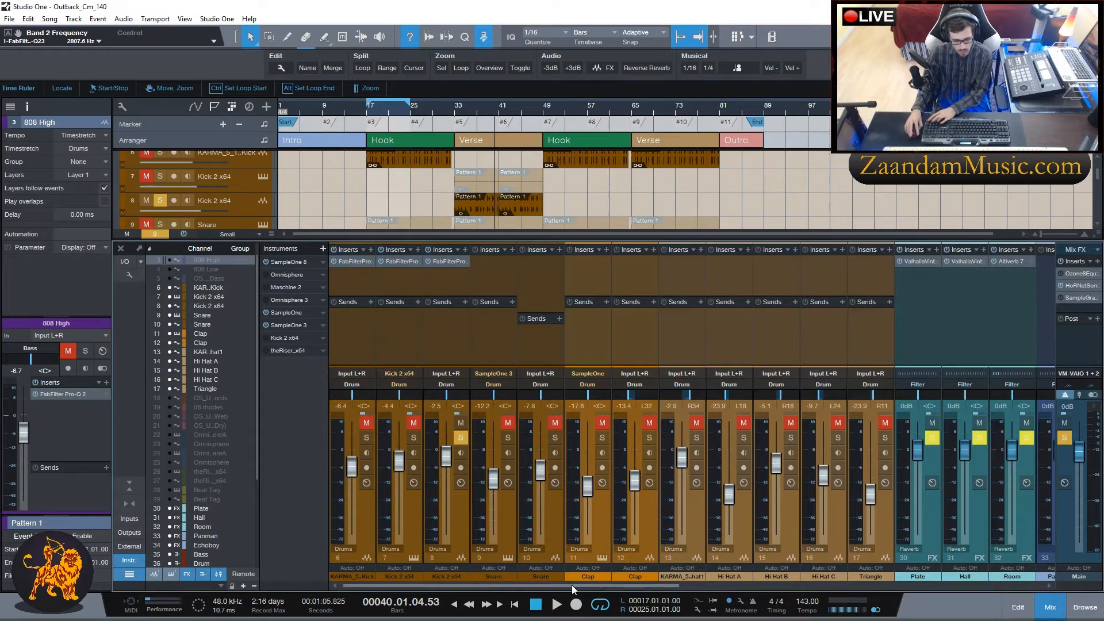
# Copy channel 8's EQ onto Snare channel 9, solo Snare channel 10 instead of channel 9, and close the EQ.
pyautogui.click(479, 261)
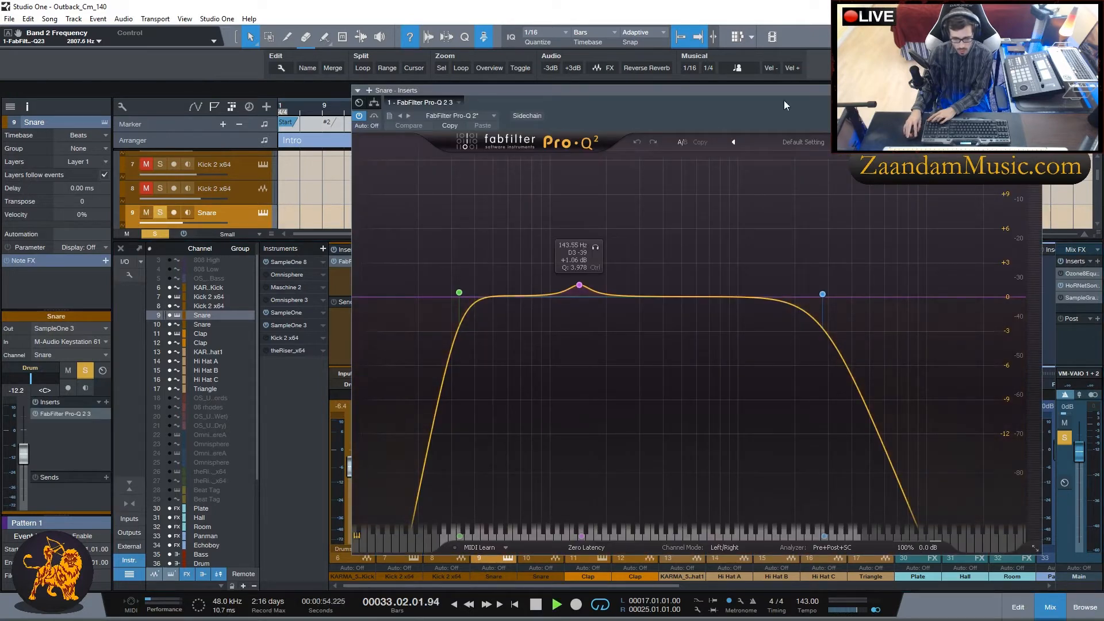
pyautogui.click(161, 214)
pyautogui.scroll(-1, 162, 216)
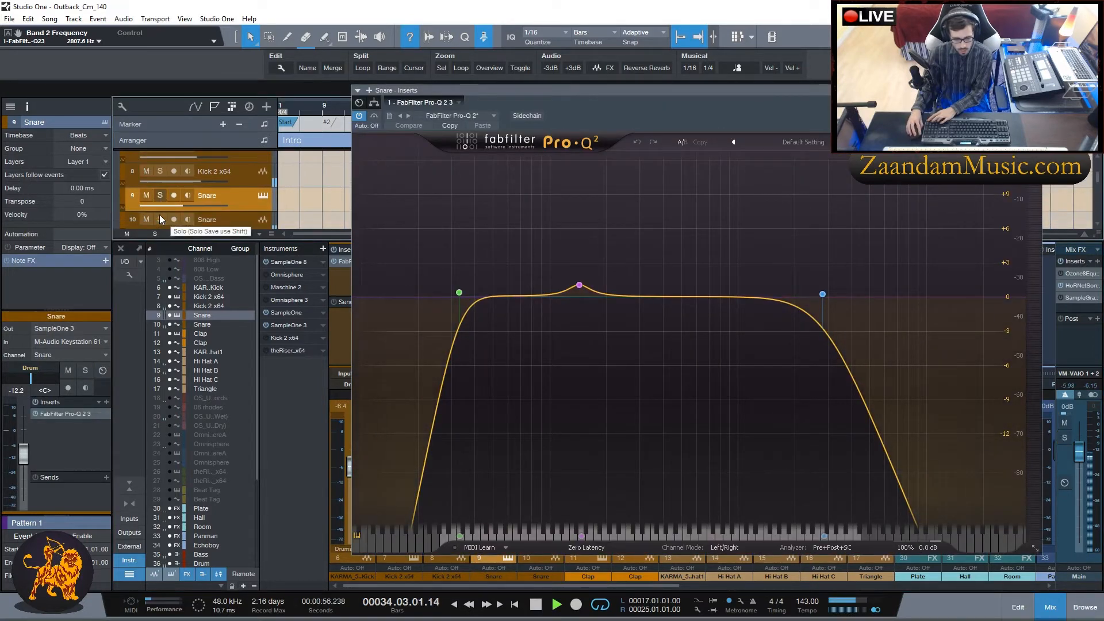
pyautogui.scroll(-1, 306, 202)
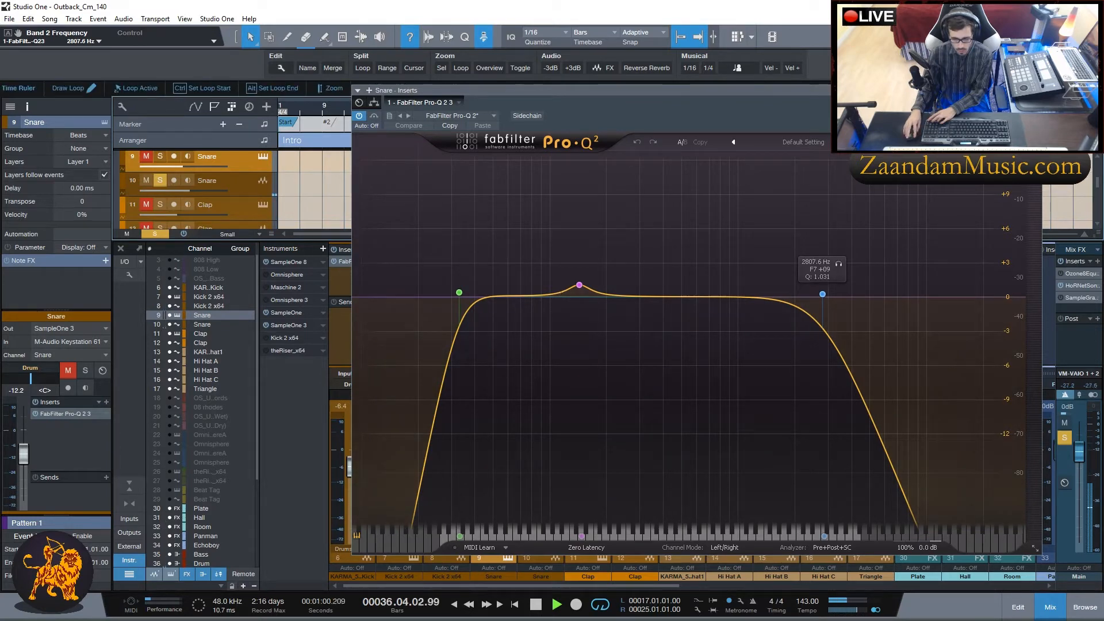
pyautogui.click(1036, 90)
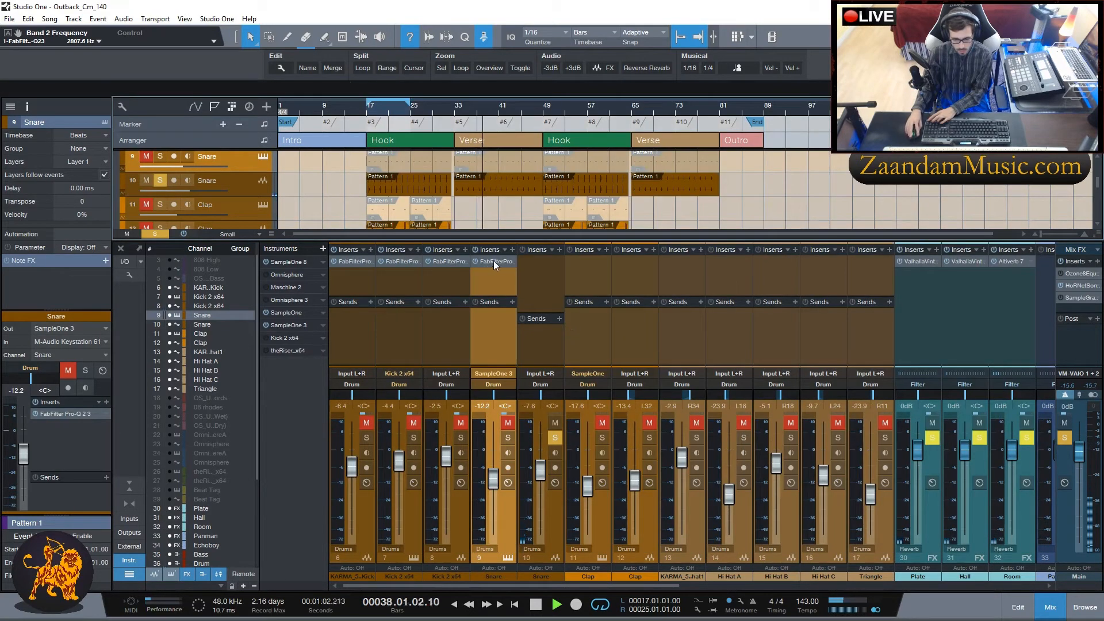
# Copy the EQ from Snare channel 9 to Snare channel 10 and remove it from channel 9.
pyautogui.moveTo(496, 267); pyautogui.dragTo(531, 269)
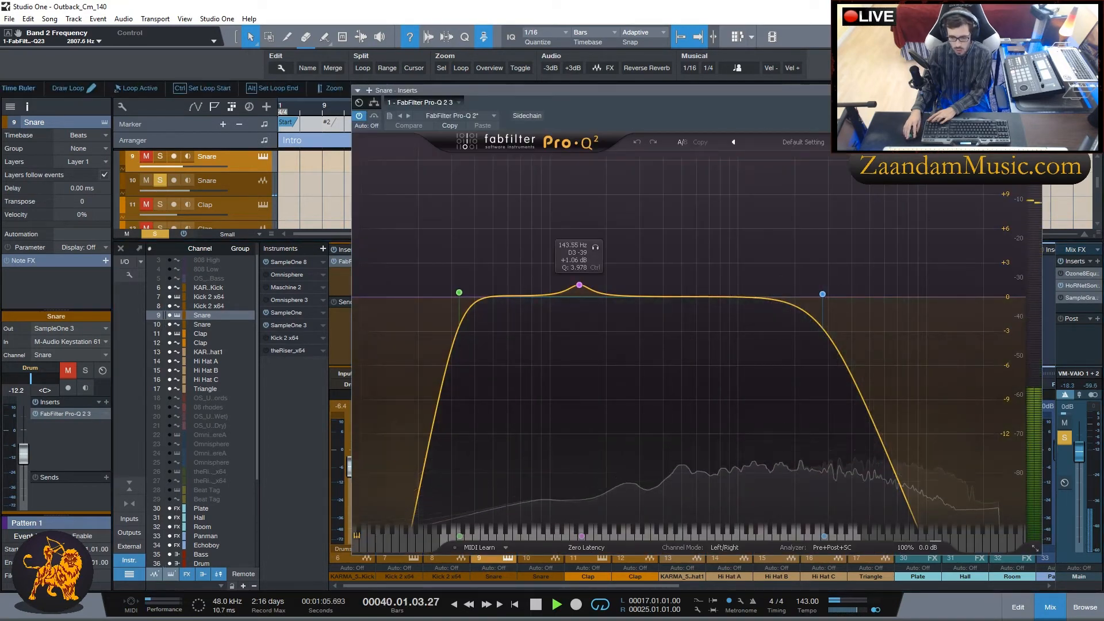
pyautogui.click(1035, 90)
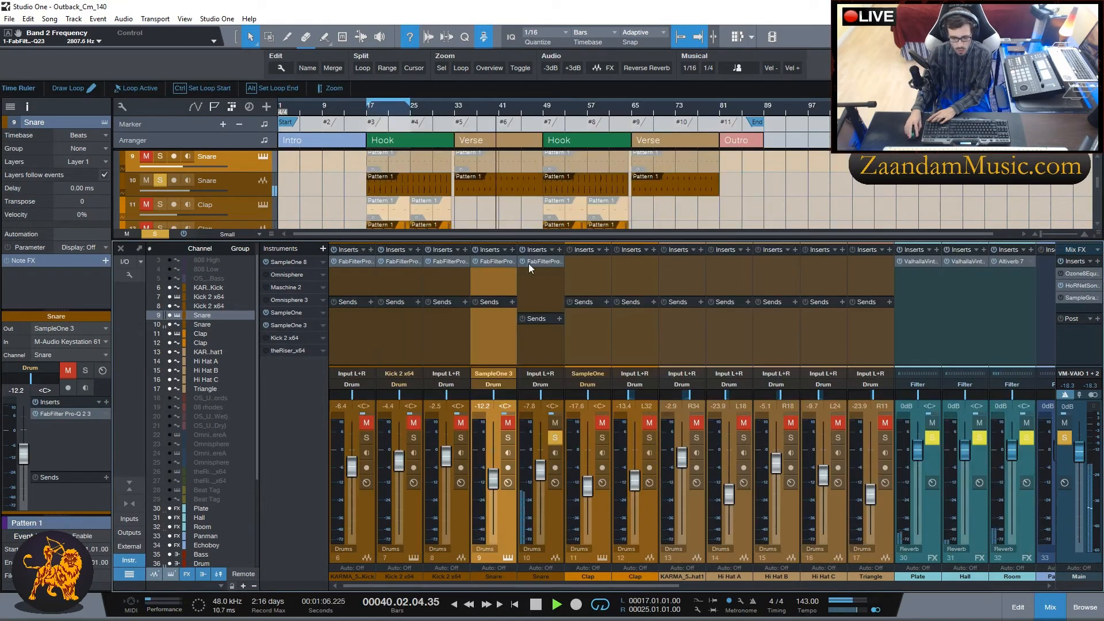
pyautogui.rightClick(512, 261)
pyautogui.click(546, 391)
# Delete the high cut and the bell band from Snare channel 10's EQ.
pyautogui.click(540, 261)
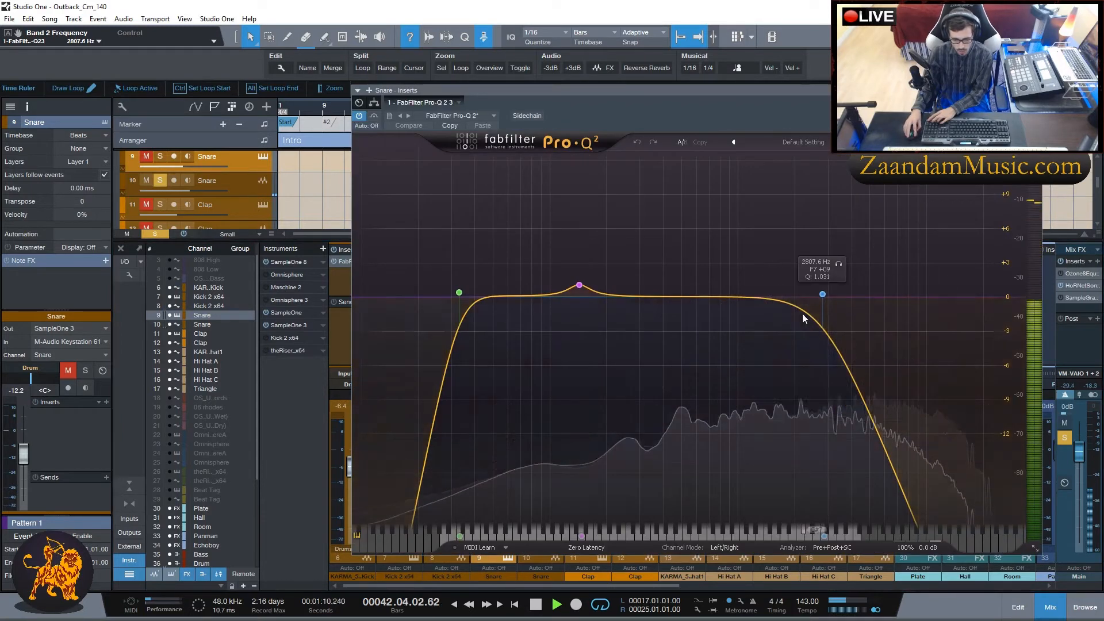
pyautogui.rightClick(822, 294)
pyautogui.click(855, 375)
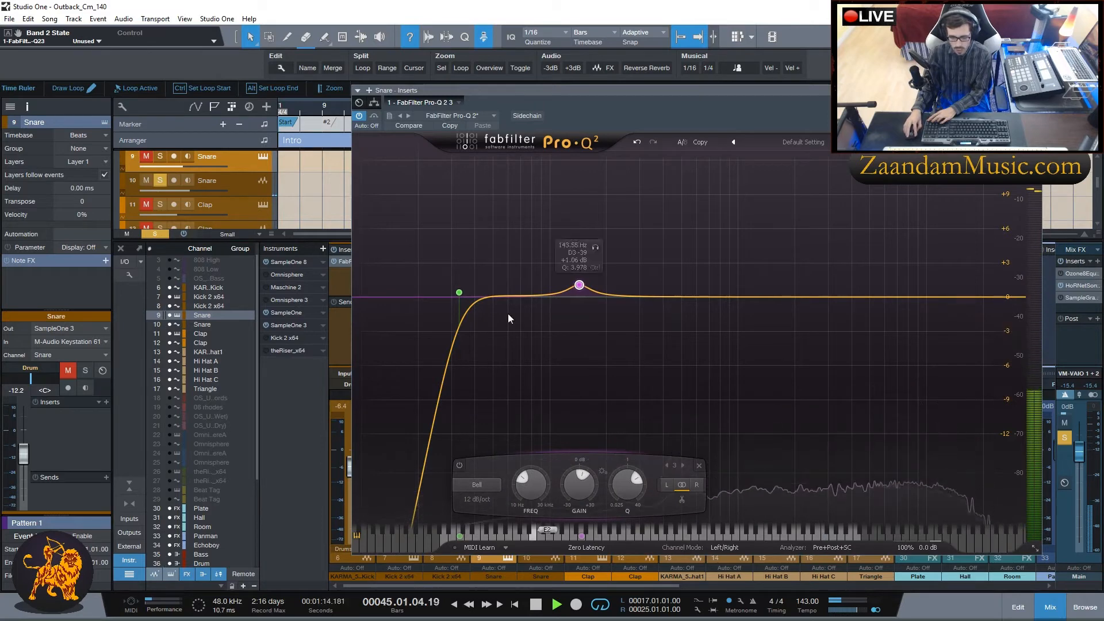
pyautogui.rightClick(579, 284)
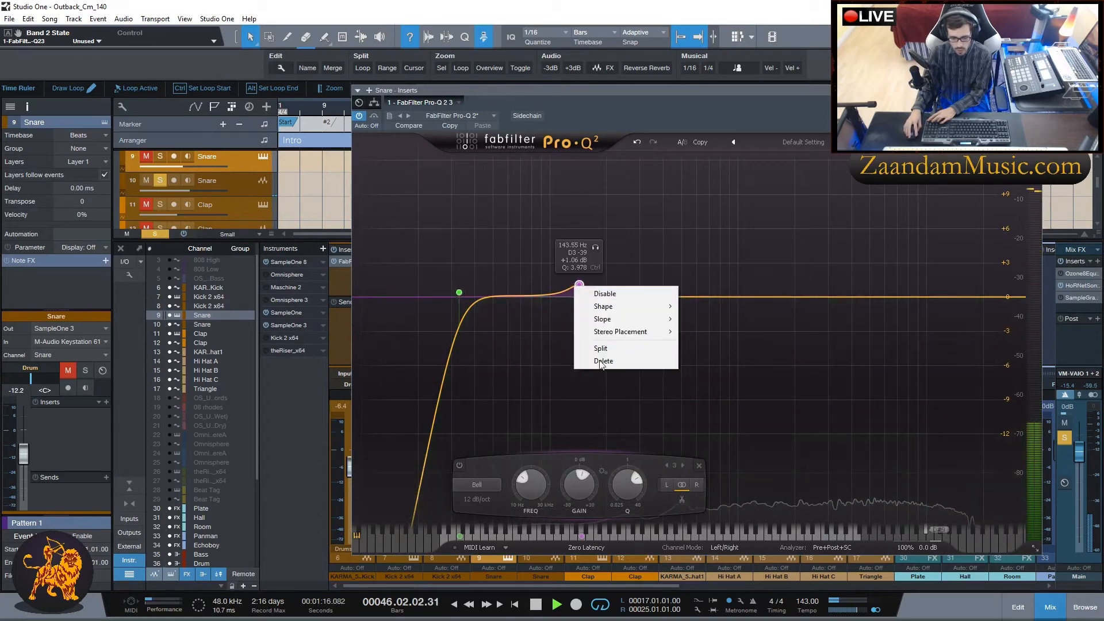
pyautogui.click(603, 361)
# Set the low cut in Snare channel 10's EQ to a 12 dB/oct slope at about 234.8 Hz and close the EQ.
pyautogui.click(391, 499)
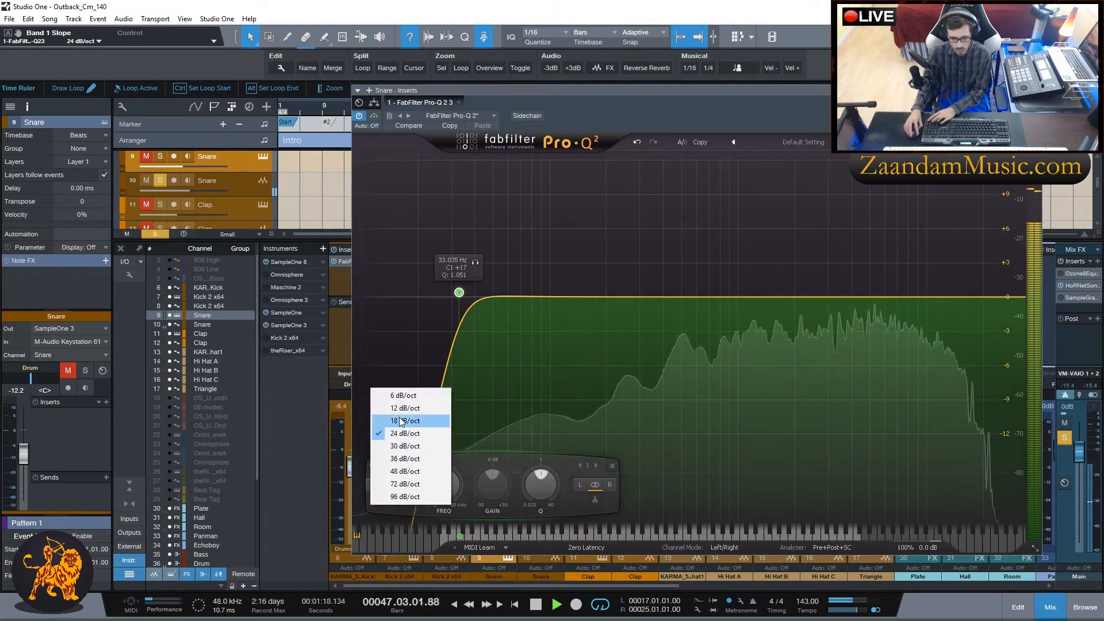
pyautogui.click(403, 408)
pyautogui.moveTo(458, 292); pyautogui.dragTo(622, 295)
pyautogui.press('Escape')
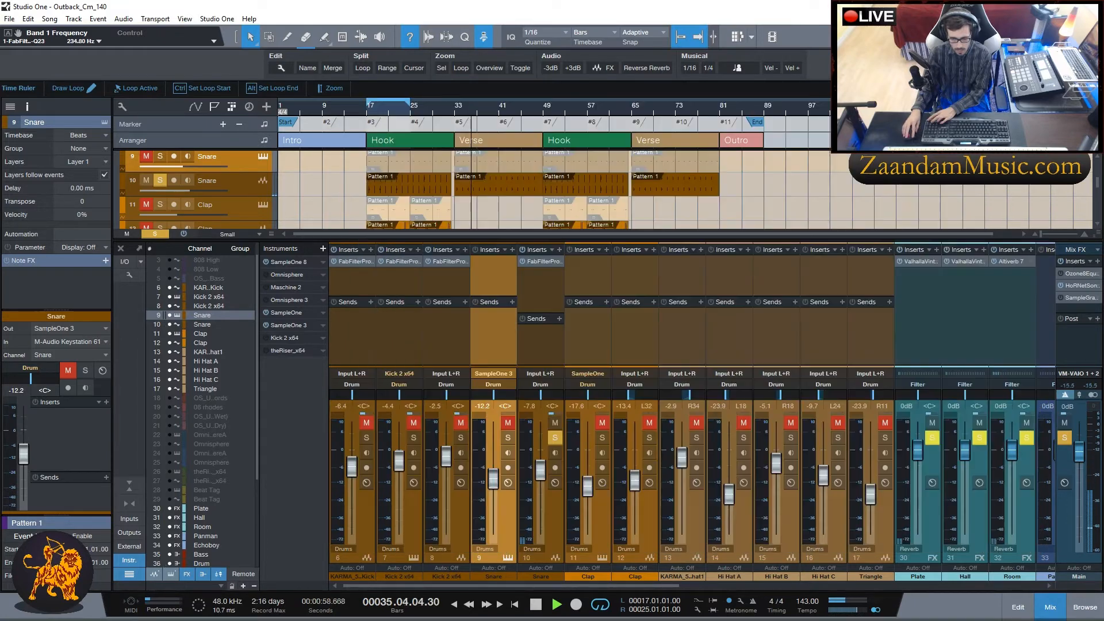
# Copy Snare channel 10's EQ to Clap channel 12 and restart playback at the second Hook, bar 49.
pyautogui.press('space')
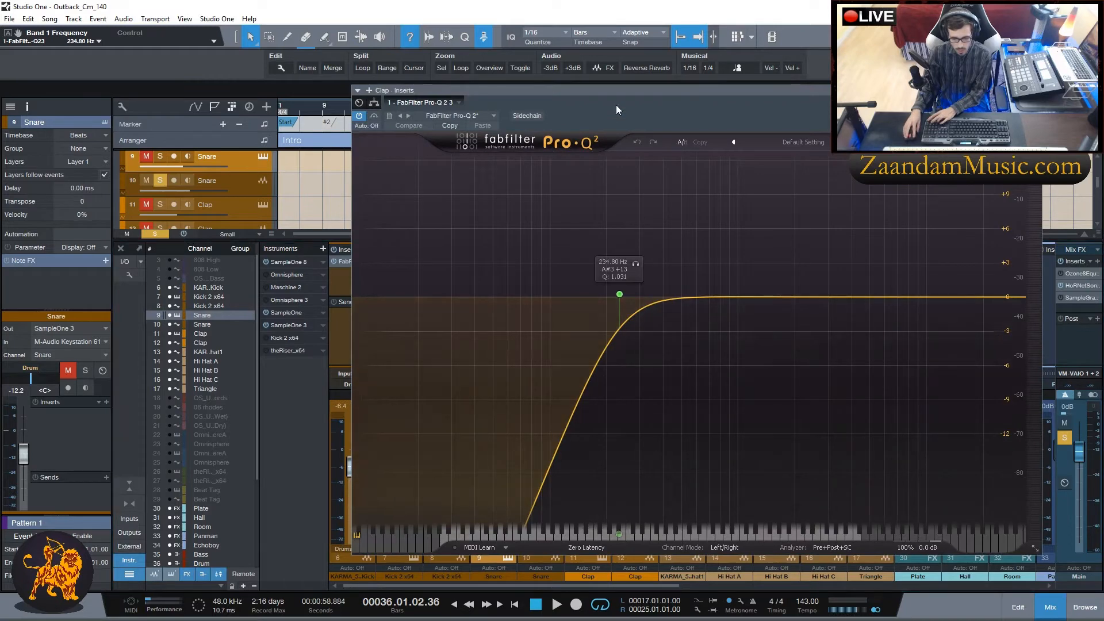
pyautogui.moveTo(616, 105)
pyautogui.mouseDown()
pyautogui.moveTo(620, 243)
pyautogui.moveTo(631, 105)
pyautogui.mouseUp()
pyautogui.click(541, 122)
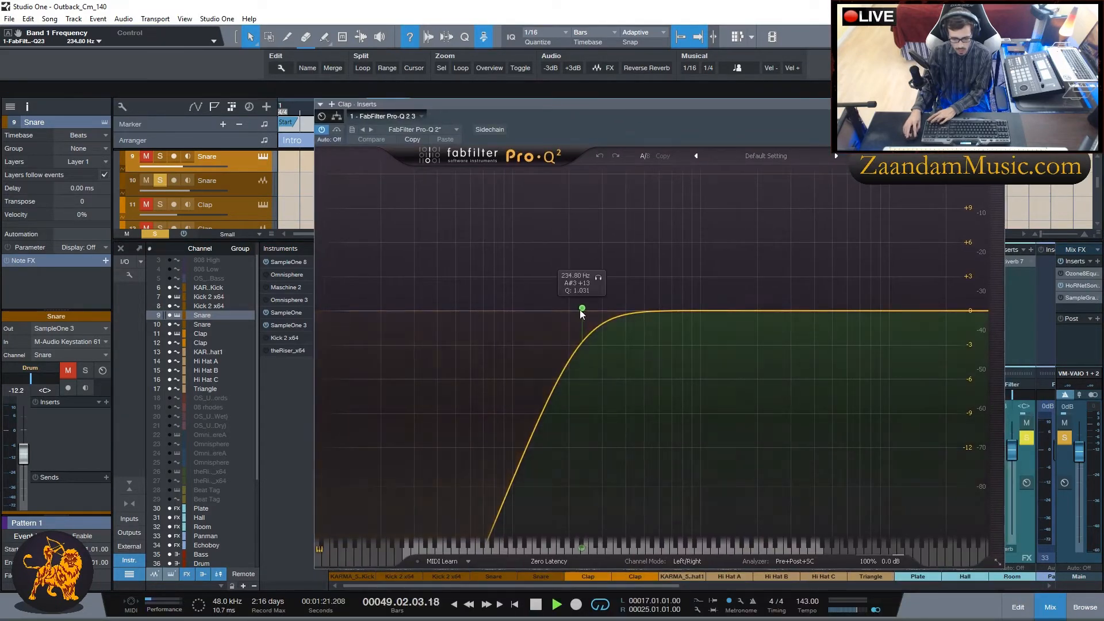
# Solo Clap channel 12 and raise its low cut to about 400.6 Hz, closing the EQ and stopping playback.
pyautogui.moveTo(582, 309); pyautogui.dragTo(590, 309)
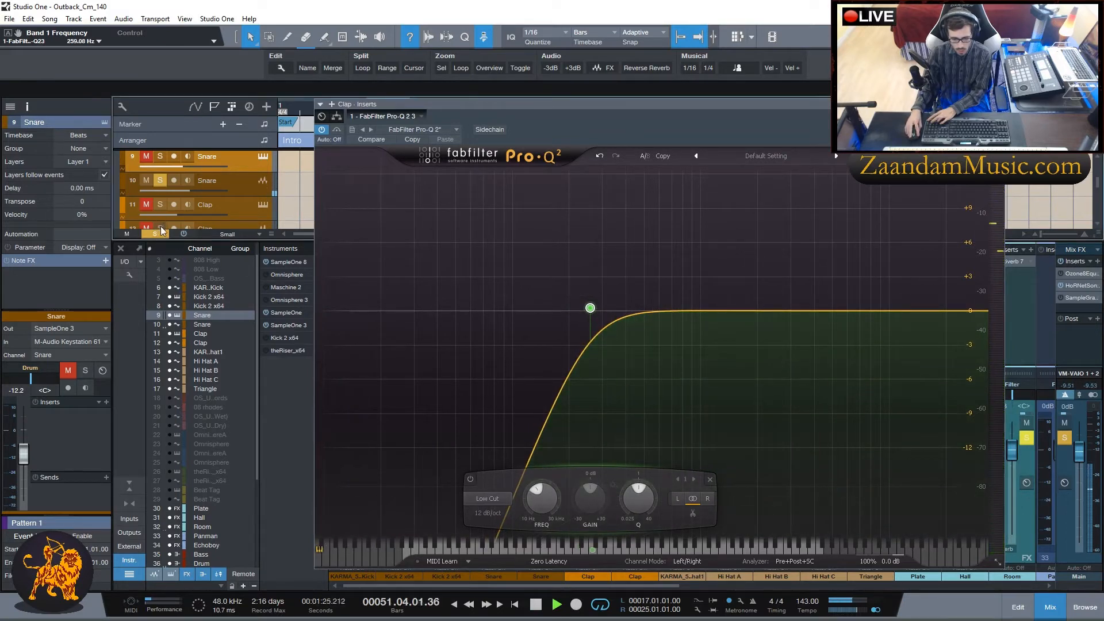
pyautogui.scroll(-1, 161, 222)
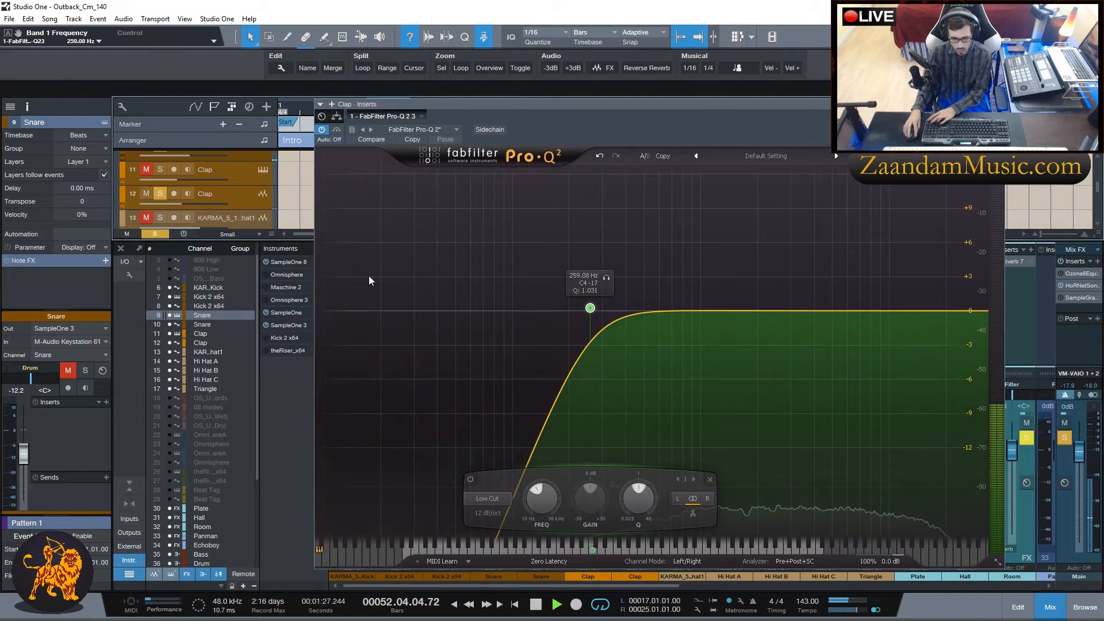
pyautogui.moveTo(590, 308); pyautogui.dragTo(617, 307)
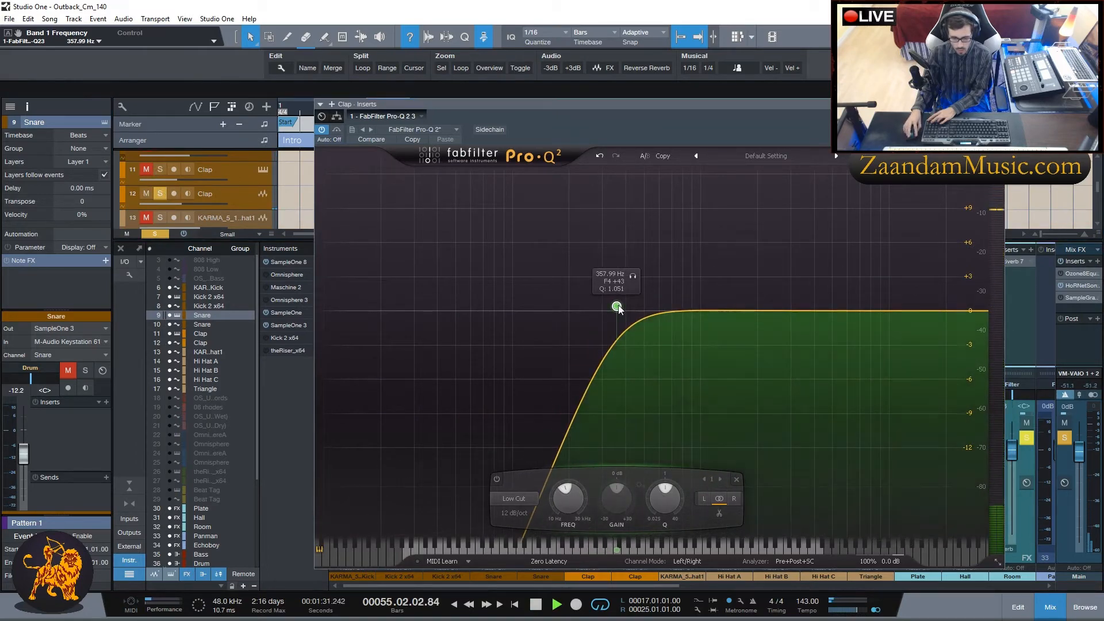
pyautogui.moveTo(618, 306); pyautogui.dragTo(626, 306)
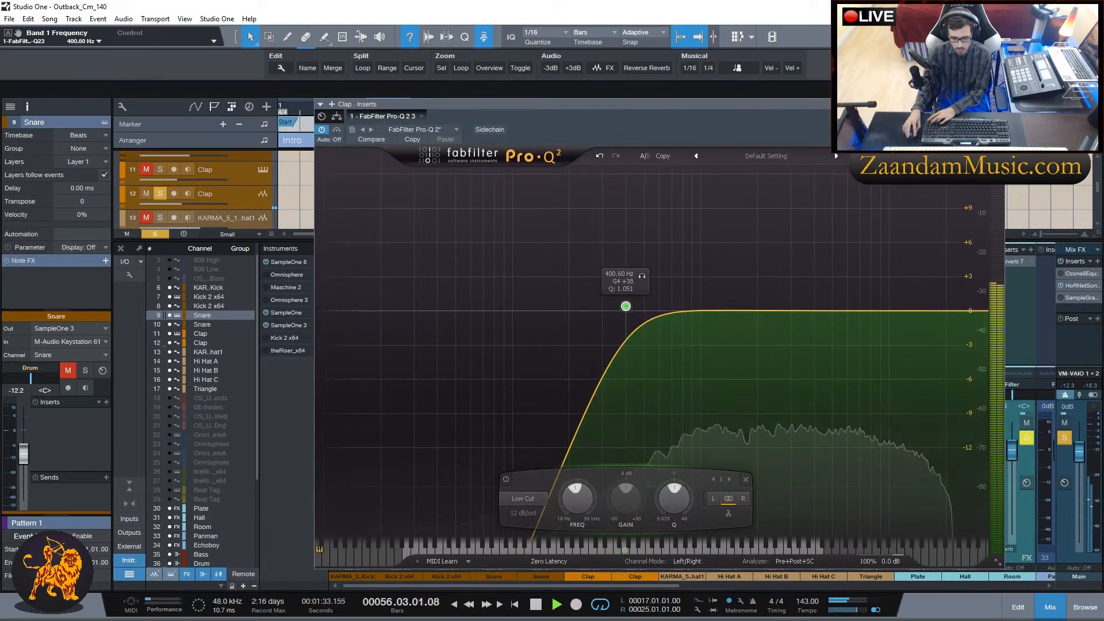
pyautogui.click(998, 104)
pyautogui.press('space')
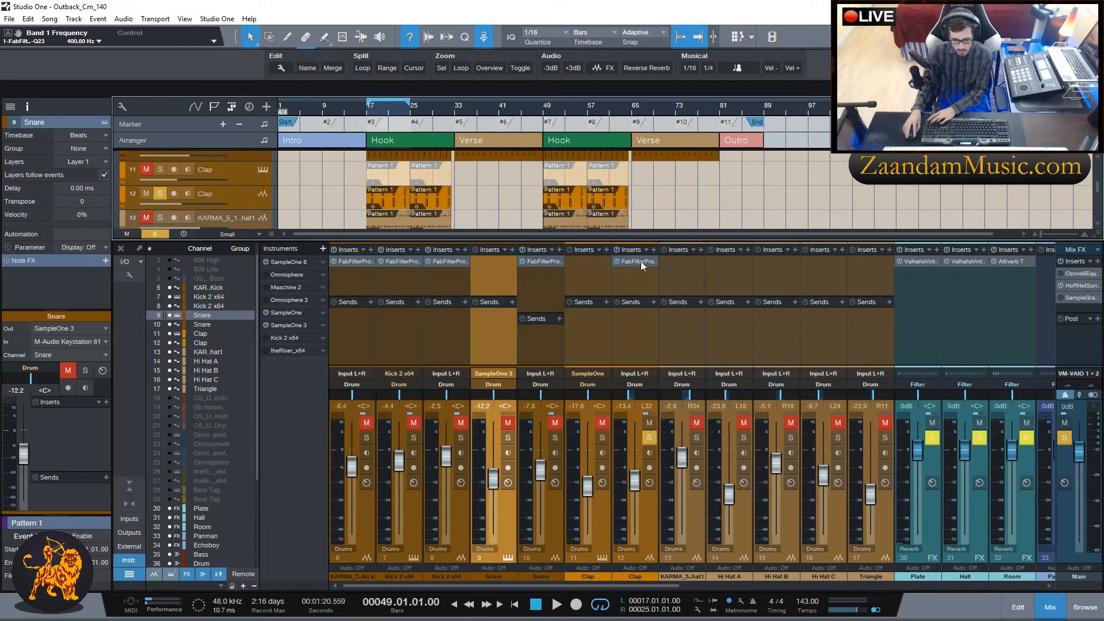
# Copy the clap's EQ to the KARMA hi-hat channel 13 and solo that channel.
pyautogui.moveTo(640, 261); pyautogui.dragTo(680, 264)
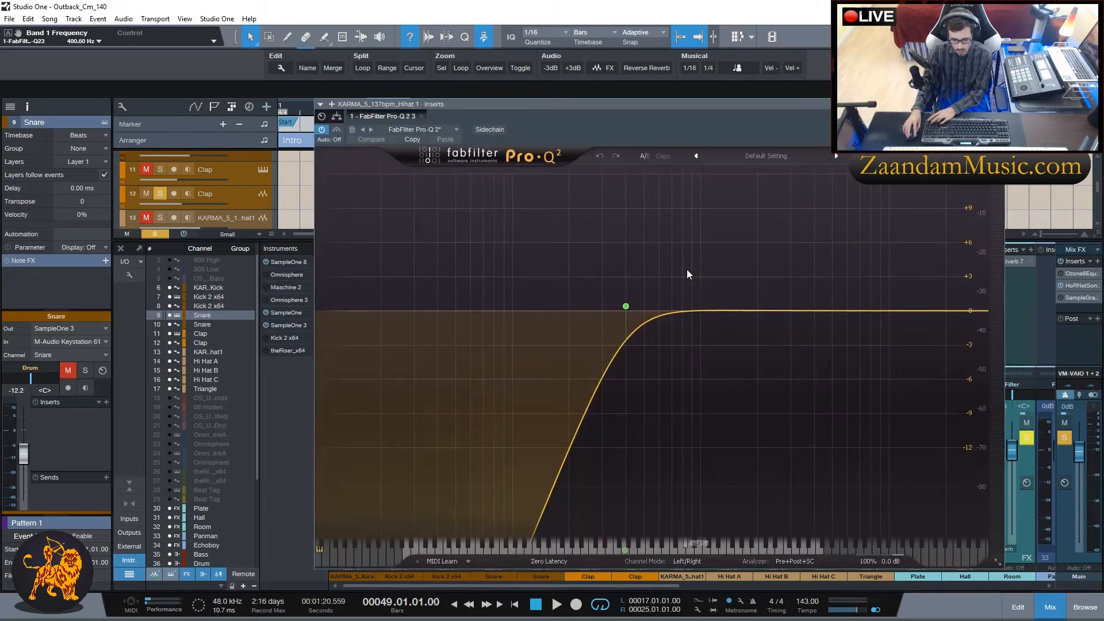
pyautogui.scroll(-1, 224, 206)
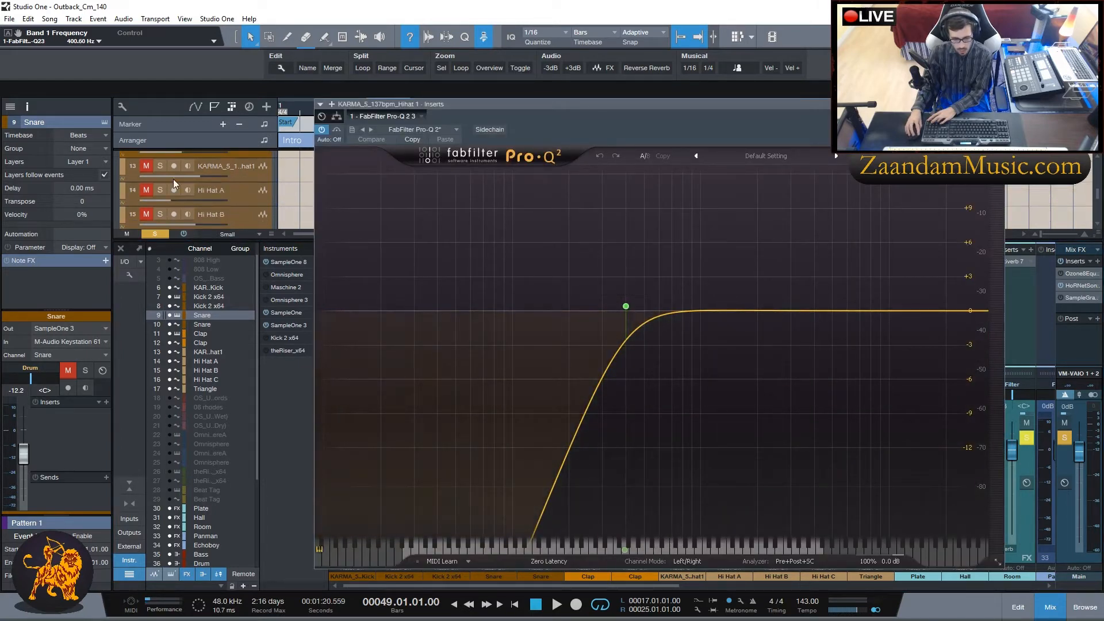
pyautogui.click(161, 166)
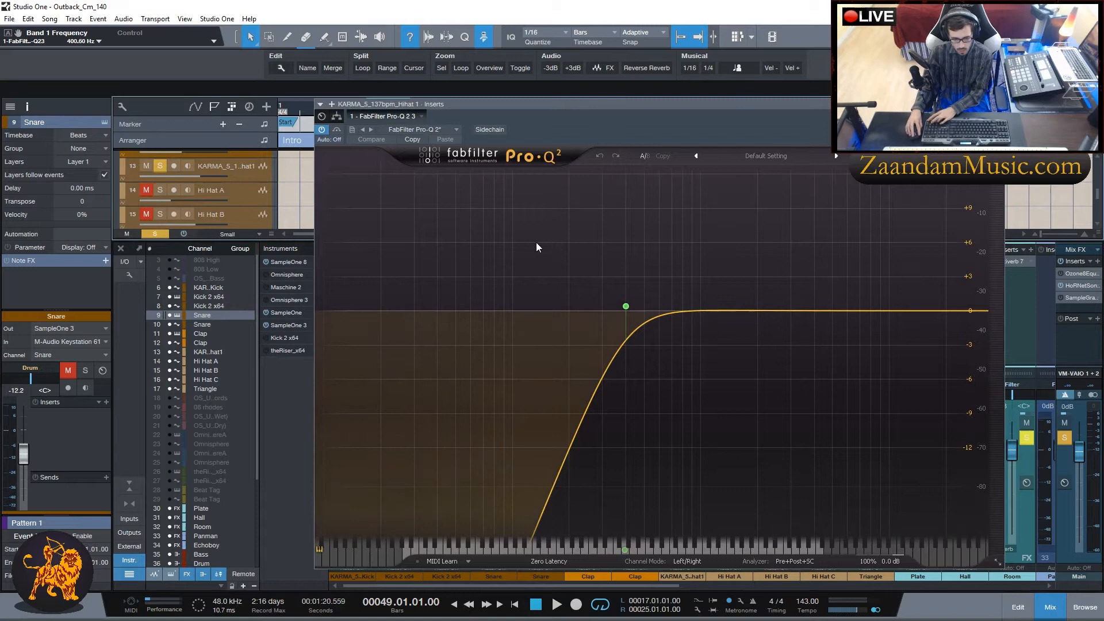
# Raise the low cut in channel 13's EQ to about 4191 Hz during playback, close the EQ and stop playback.
pyautogui.press('space')
pyautogui.moveTo(625, 306); pyautogui.dragTo(817, 312)
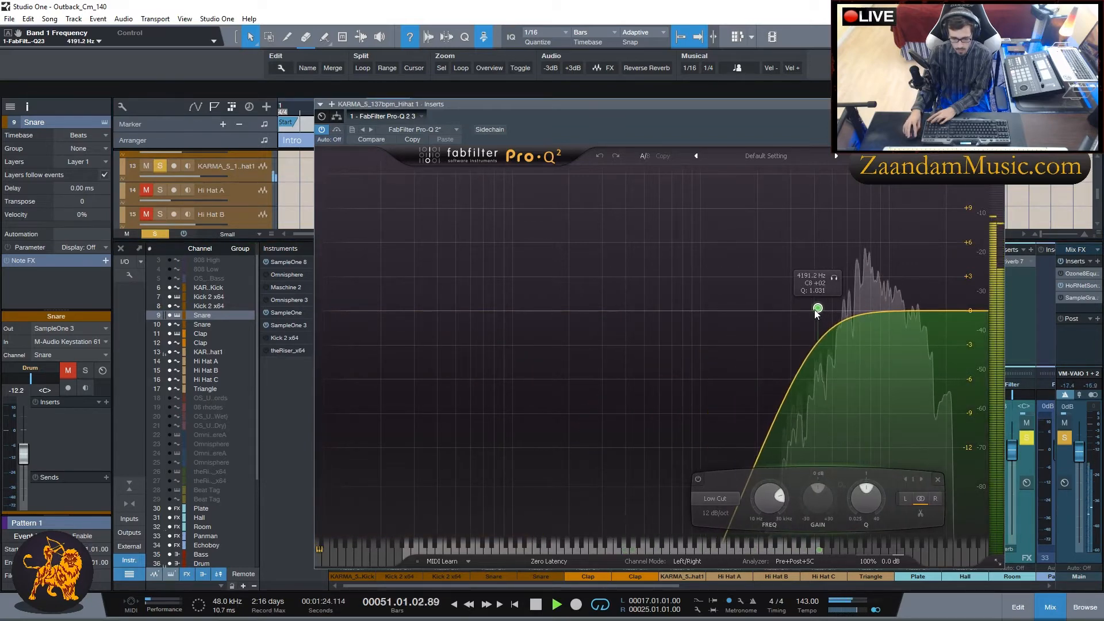
pyautogui.press('Escape')
pyautogui.press('space')
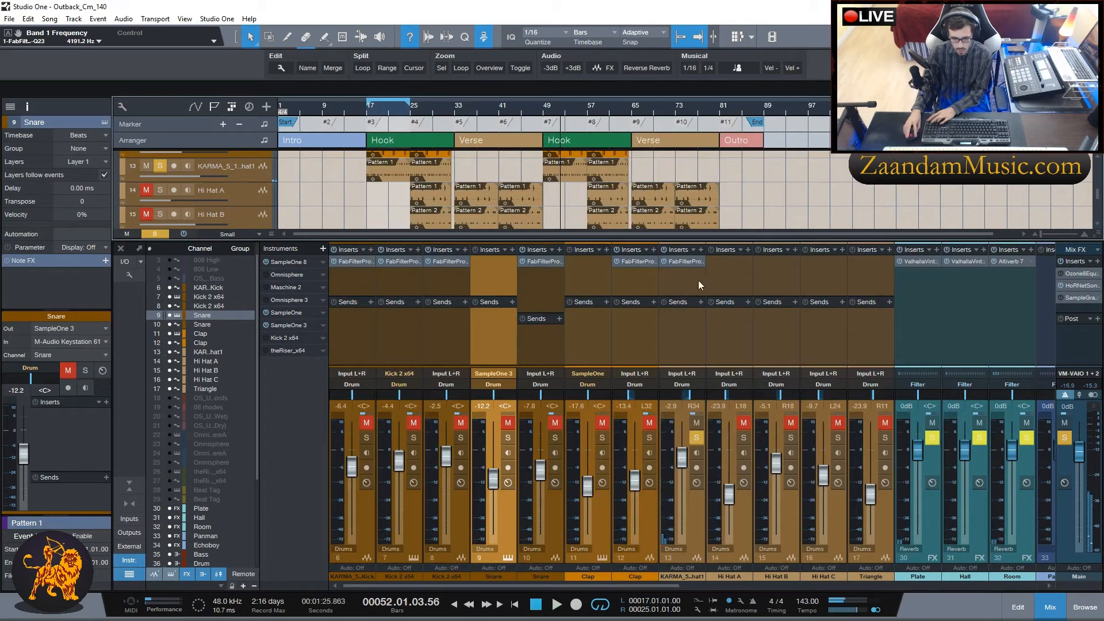
# Copy channel 13's EQ to Hi Hat A channel 14 and solo Hi Hat A instead of channel 13.
pyautogui.click(678, 265)
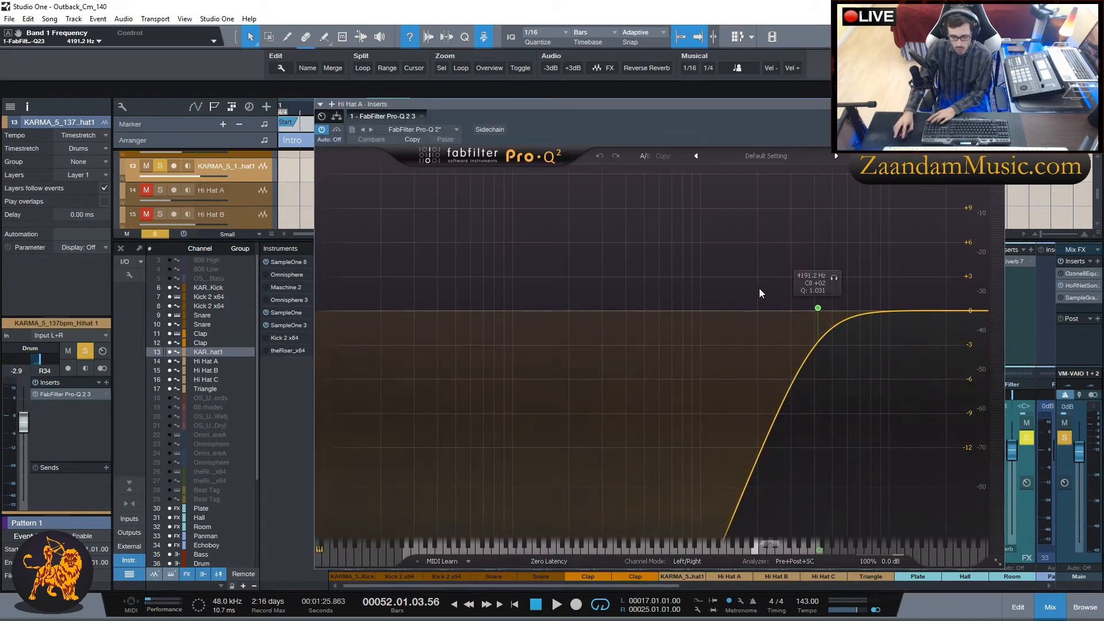
pyautogui.press('KP_0')
pyautogui.press('space')
pyautogui.press('space')
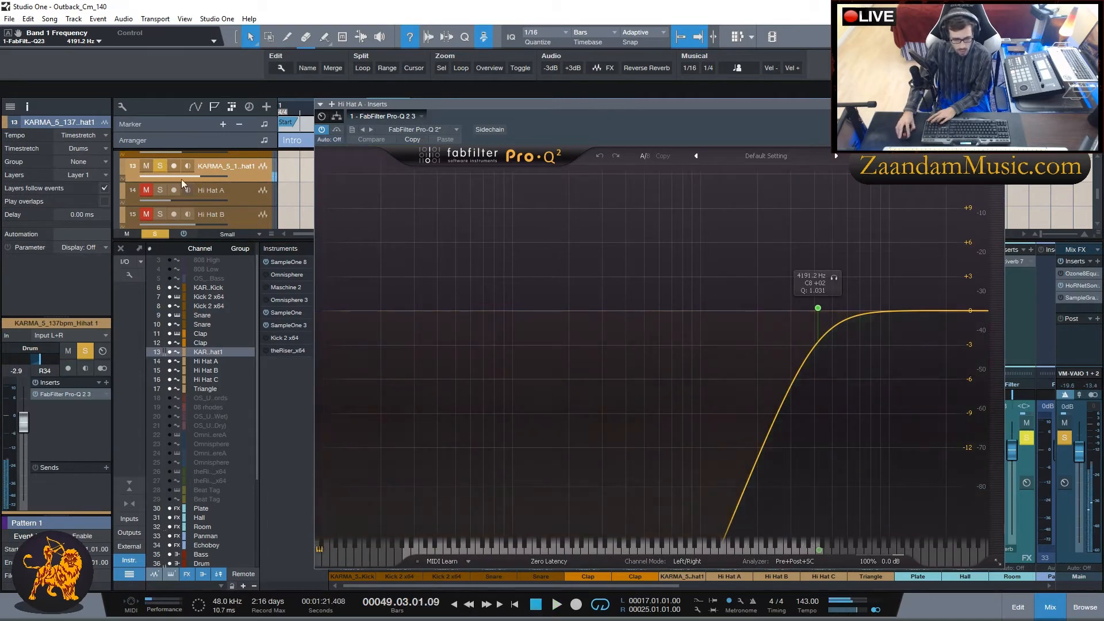
pyautogui.click(160, 166)
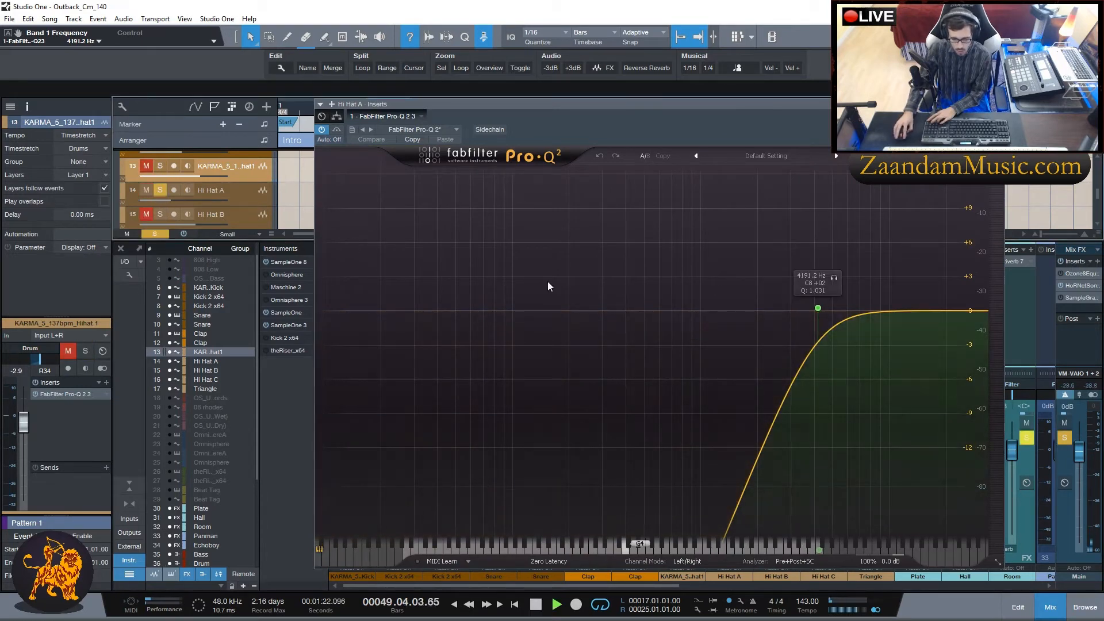
# Lower the low cut in Hi Hat A's EQ to about 2654 Hz while its pattern plays, and close the EQ.
pyautogui.moveTo(567, 116); pyautogui.dragTo(566, 226)
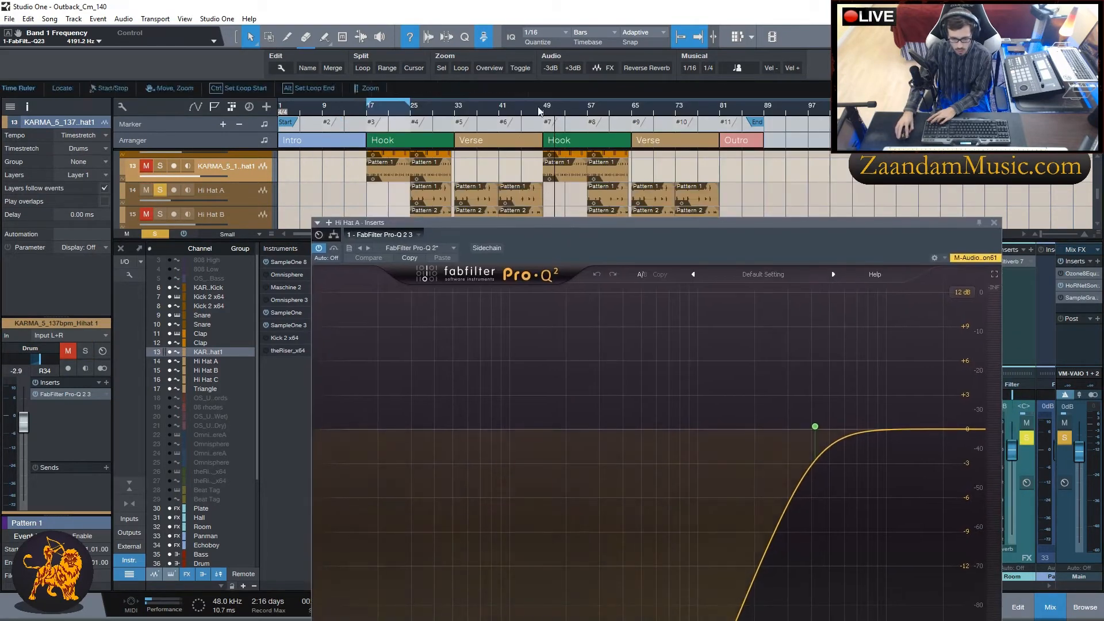
pyautogui.press('space')
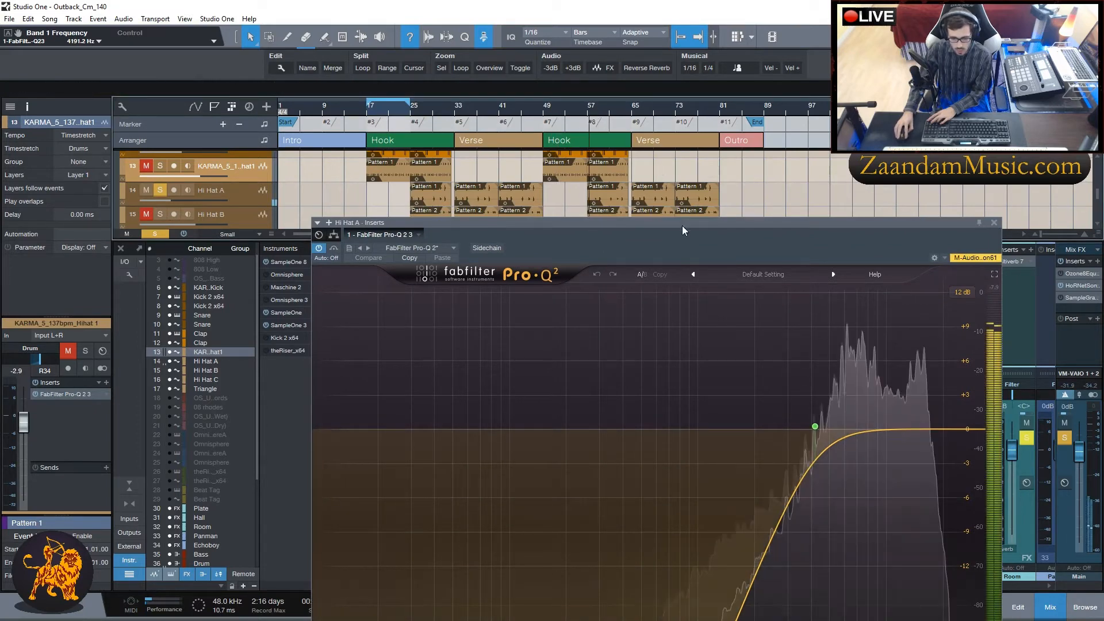
pyautogui.moveTo(682, 226); pyautogui.dragTo(674, 128)
pyautogui.moveTo(807, 330); pyautogui.dragTo(771, 332)
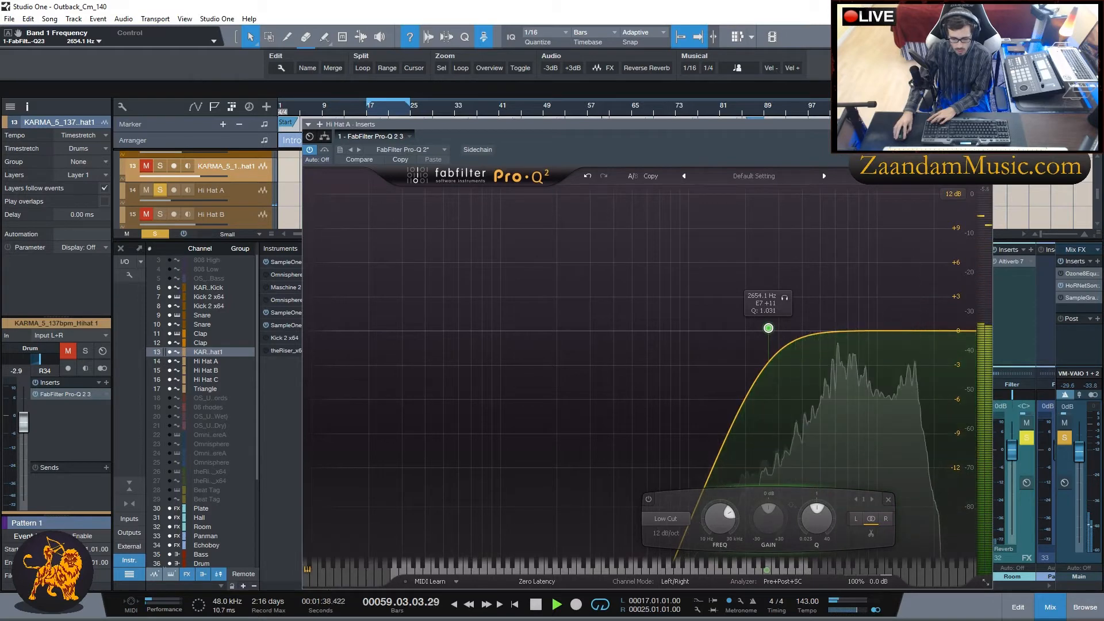
pyautogui.press('Escape')
# Copy Hi Hat A's EQ to Hi Hat B channel 15, solo Hi Hat B instead of Hi Hat A and start playback.
pyautogui.moveTo(731, 264); pyautogui.dragTo(779, 265)
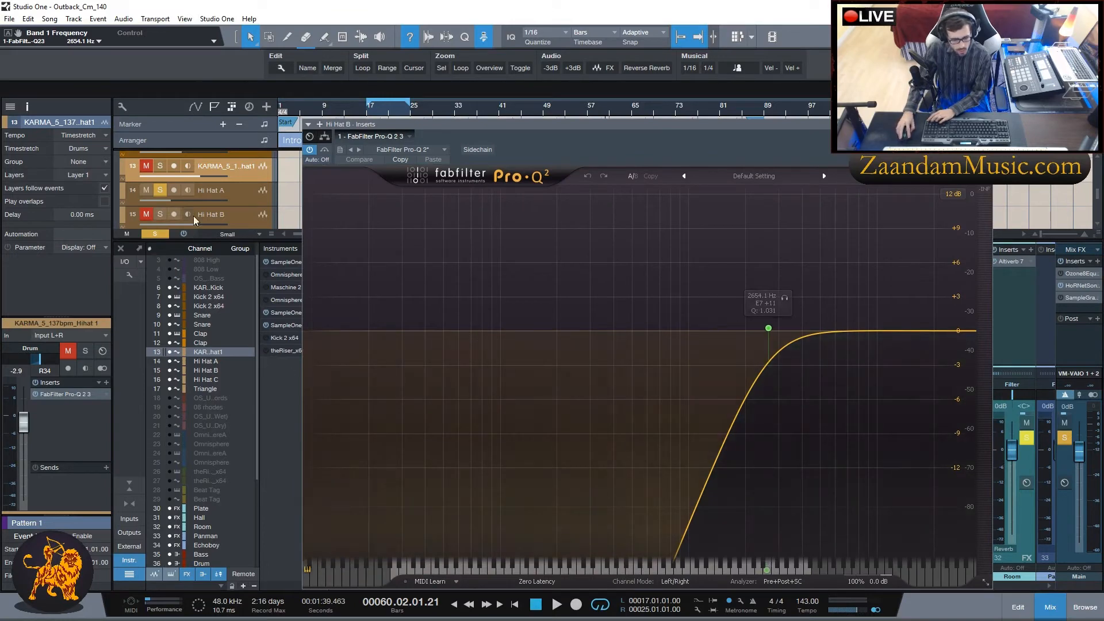
pyautogui.click(161, 214)
pyautogui.click(160, 190)
pyautogui.press('space')
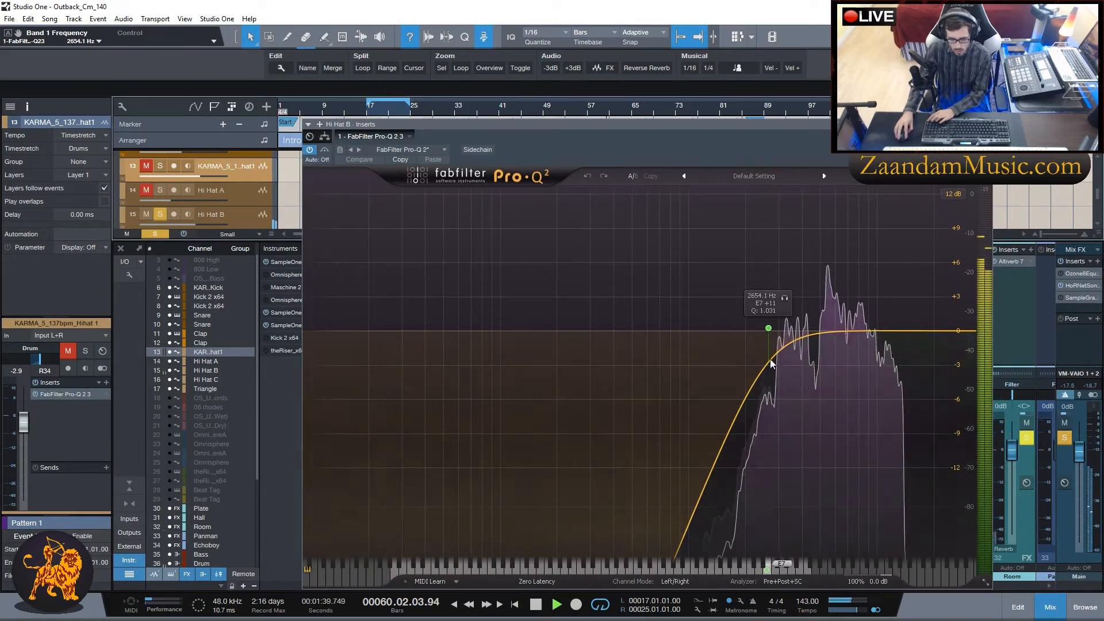
# Raise the low cut on Hi Hat B's equalizer to about 3033 Hz and close the plug-in.
pyautogui.moveTo(769, 328); pyautogui.dragTo(780, 331)
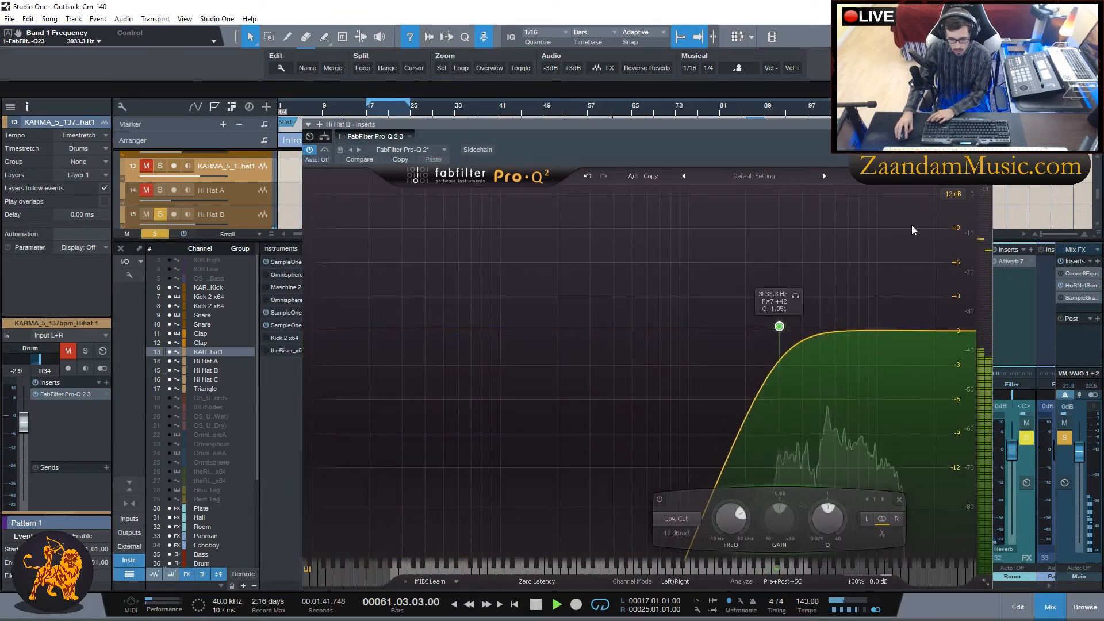
pyautogui.click(986, 124)
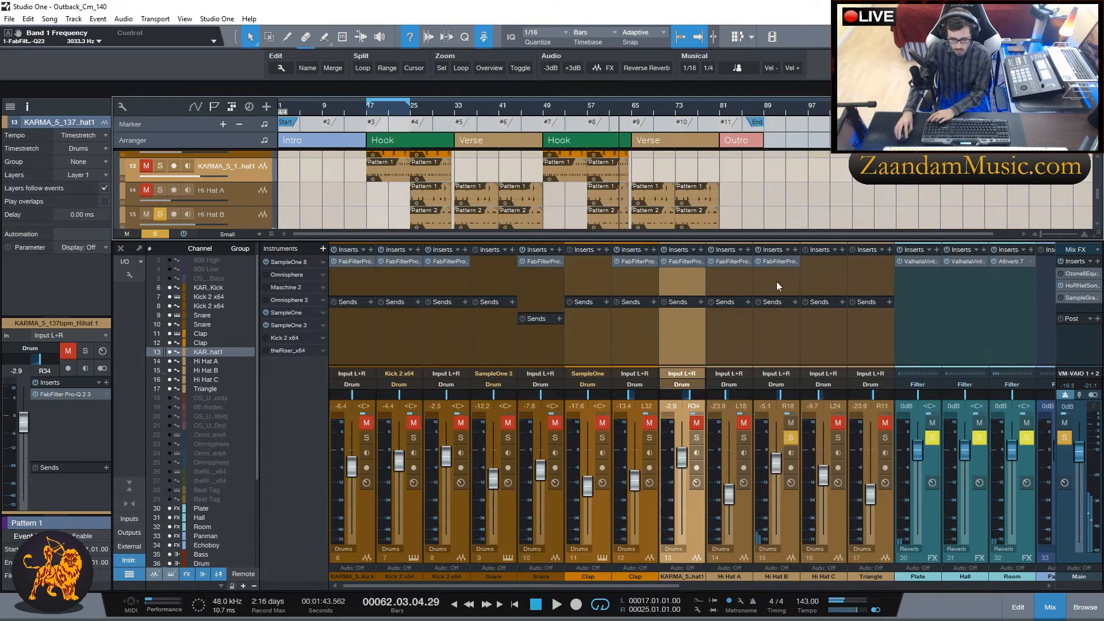
# Copy Hi Hat B's FabFilter Pro-Q 2 onto the Hi Hat C channel and solo that track to audition it.
pyautogui.moveTo(781, 261); pyautogui.dragTo(822, 267)
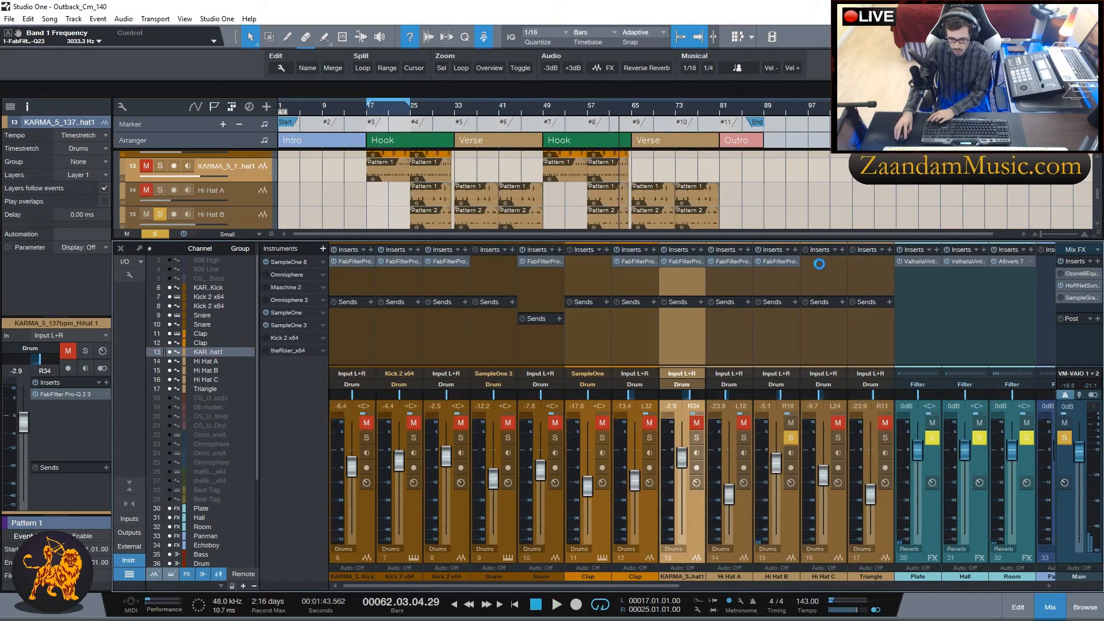
pyautogui.scroll(-2, 201, 220)
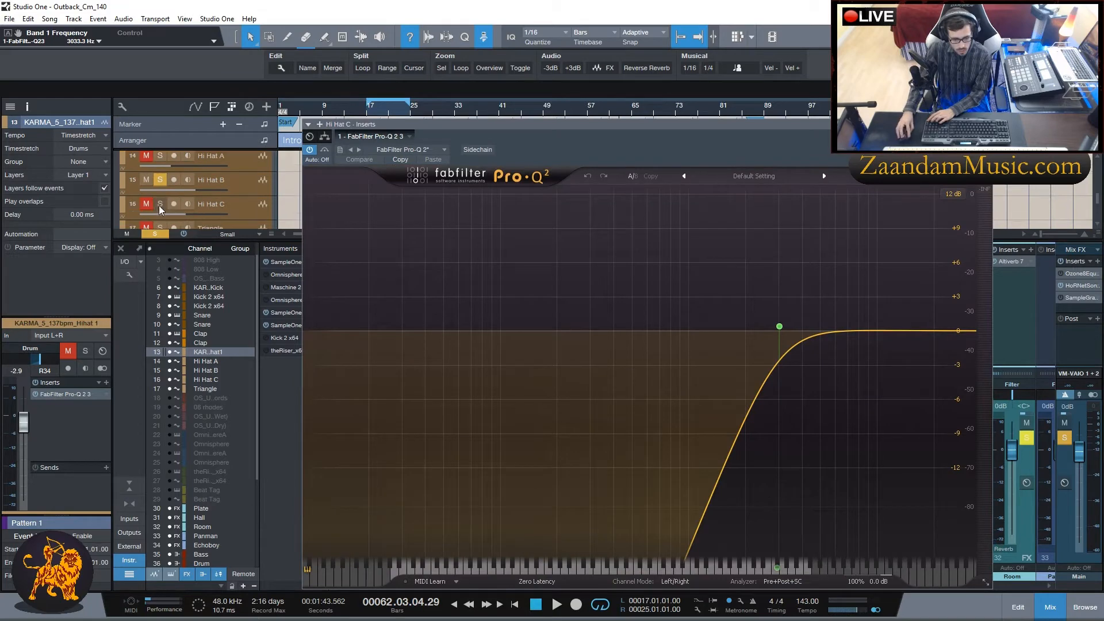
pyautogui.click(160, 235)
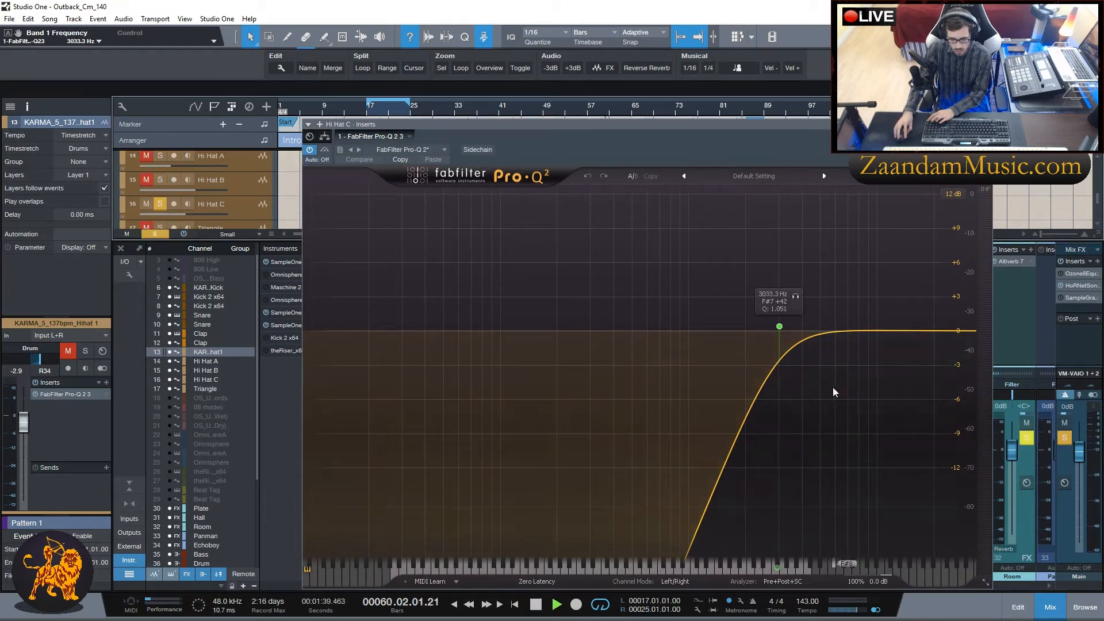
pyautogui.click(985, 124)
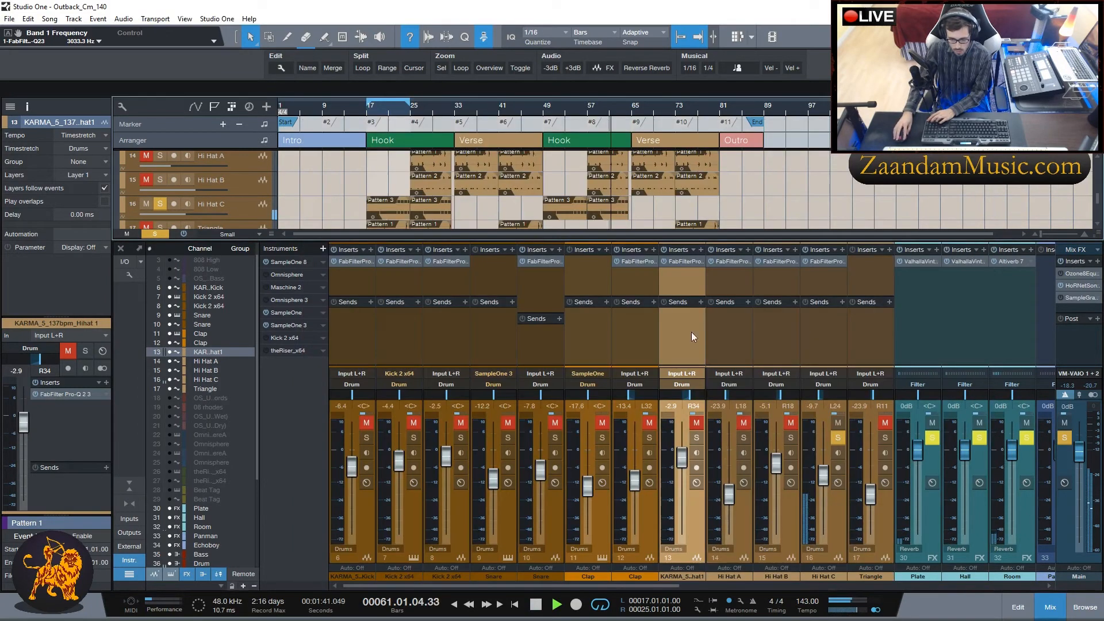
# Copy Hi Hat C's FabFilter Pro-Q 2 onto the soloed Triangle channel and lower its low cut to about 1907 Hz.
pyautogui.scroll(-1, 202, 218)
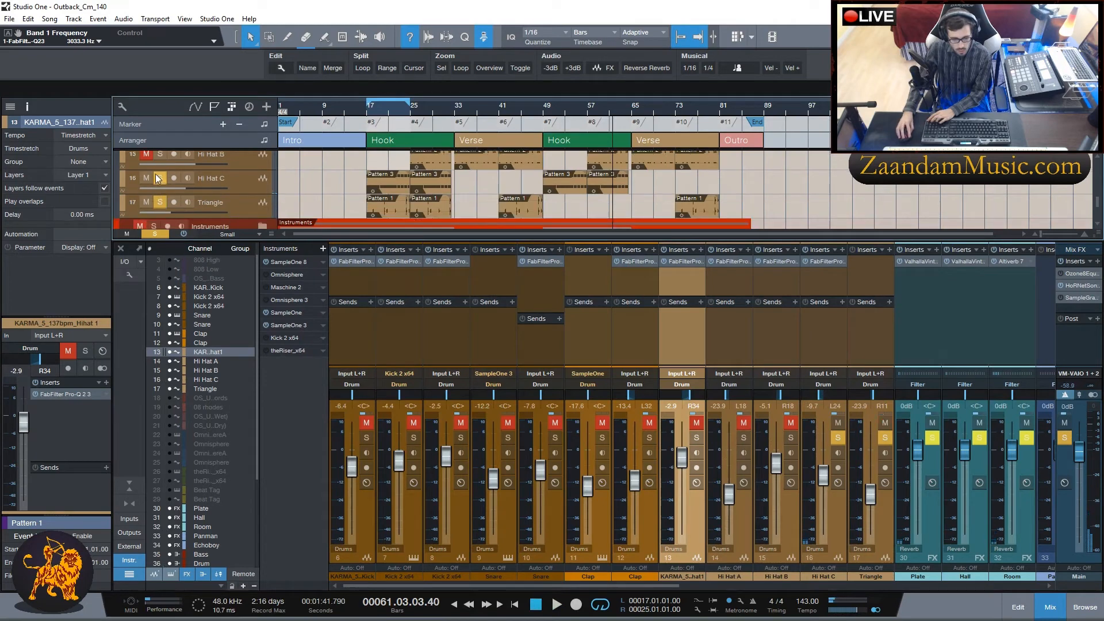
pyautogui.moveTo(819, 261); pyautogui.dragTo(873, 265)
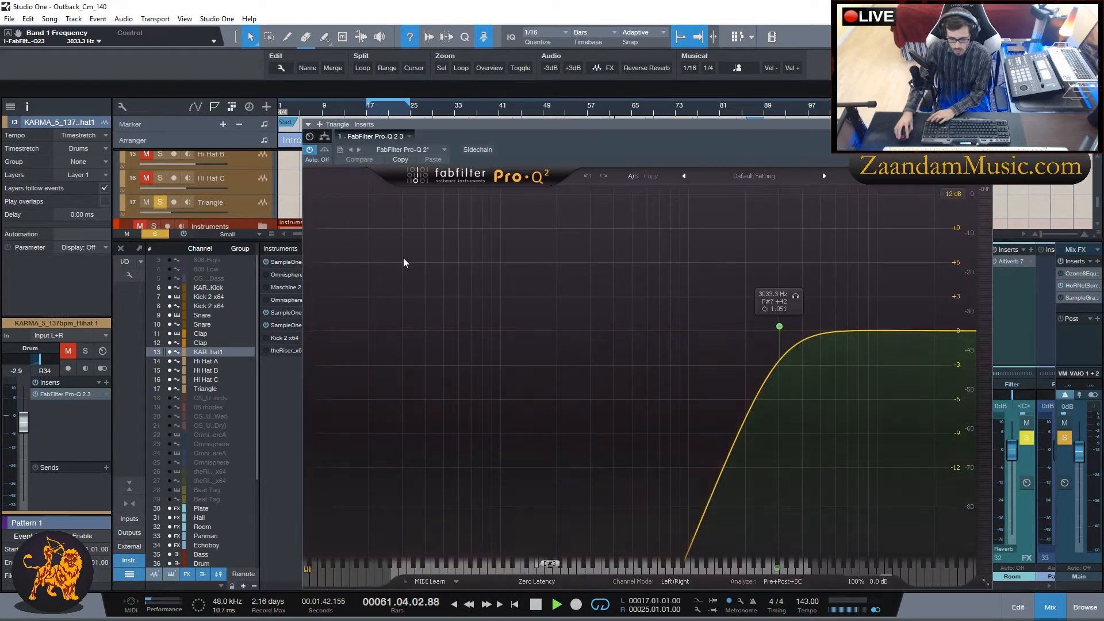
pyautogui.moveTo(728, 125); pyautogui.dragTo(722, 206)
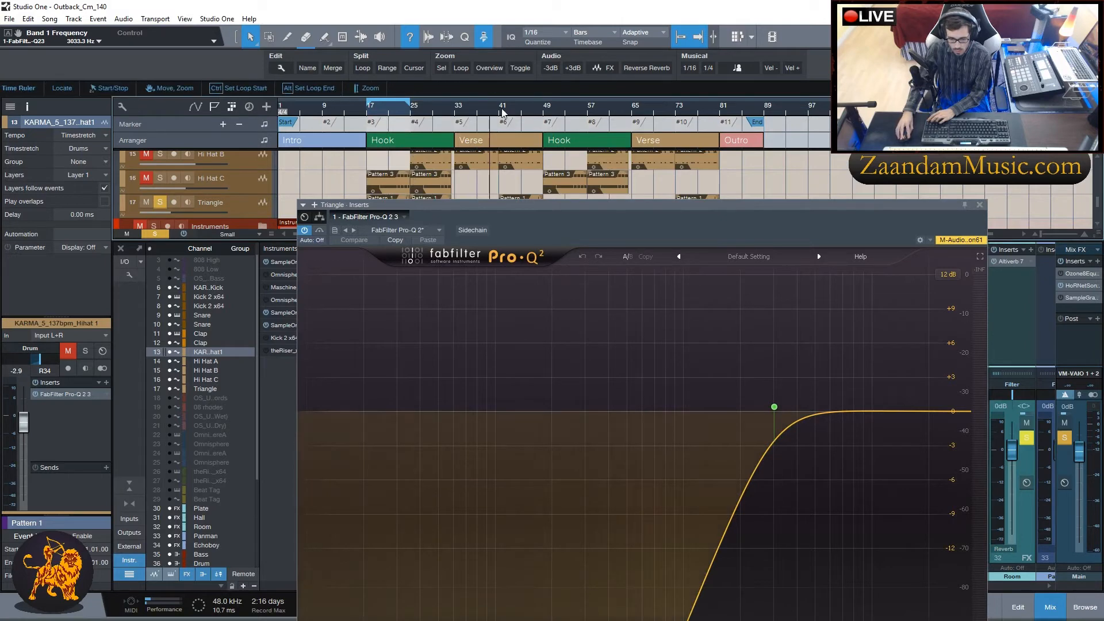
pyautogui.scroll(-2, 764, 153)
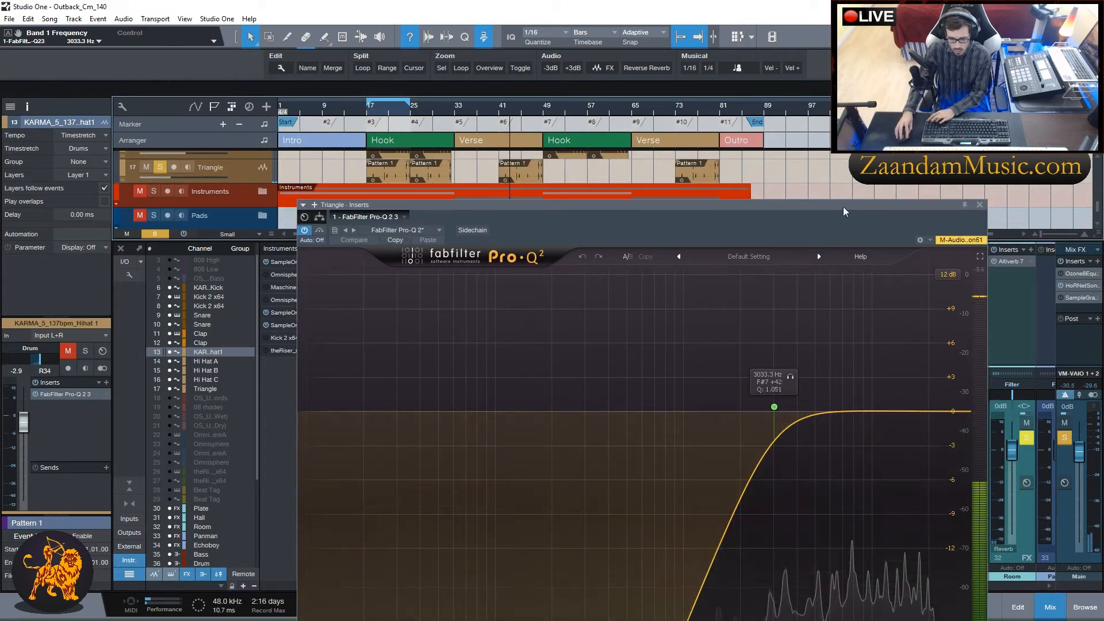
pyautogui.moveTo(843, 205); pyautogui.dragTo(795, 91)
pyautogui.moveTo(726, 293); pyautogui.dragTo(687, 290)
pyautogui.click(932, 89)
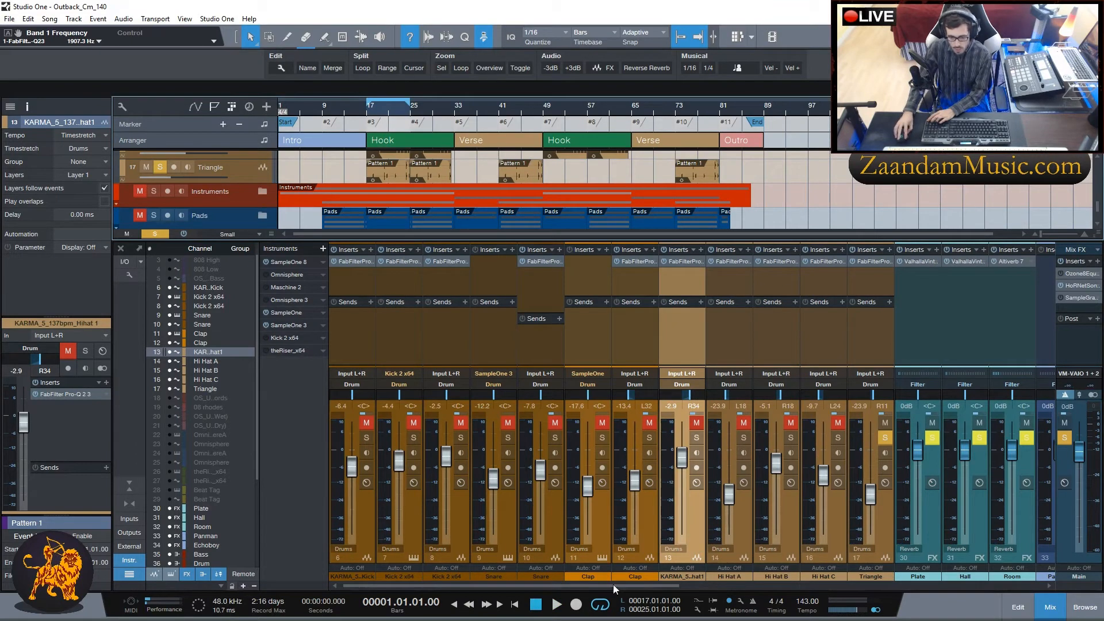
# Expand the Instruments folder track to show the tracks inside it.
pyautogui.moveTo(596, 589); pyautogui.dragTo(447, 591)
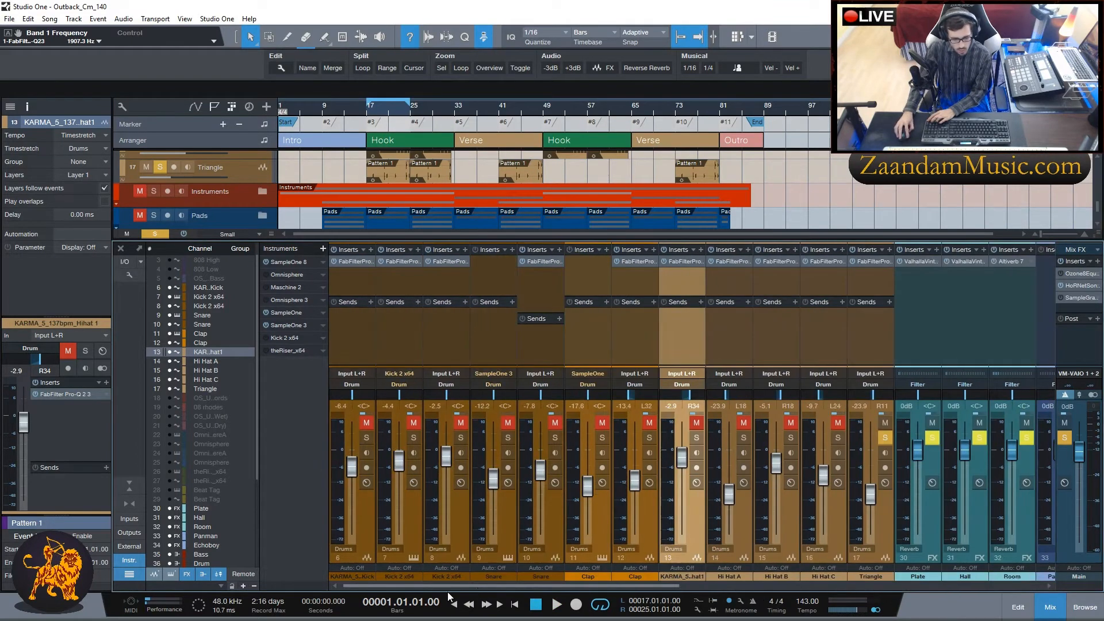
pyautogui.scroll(5, 294, 168)
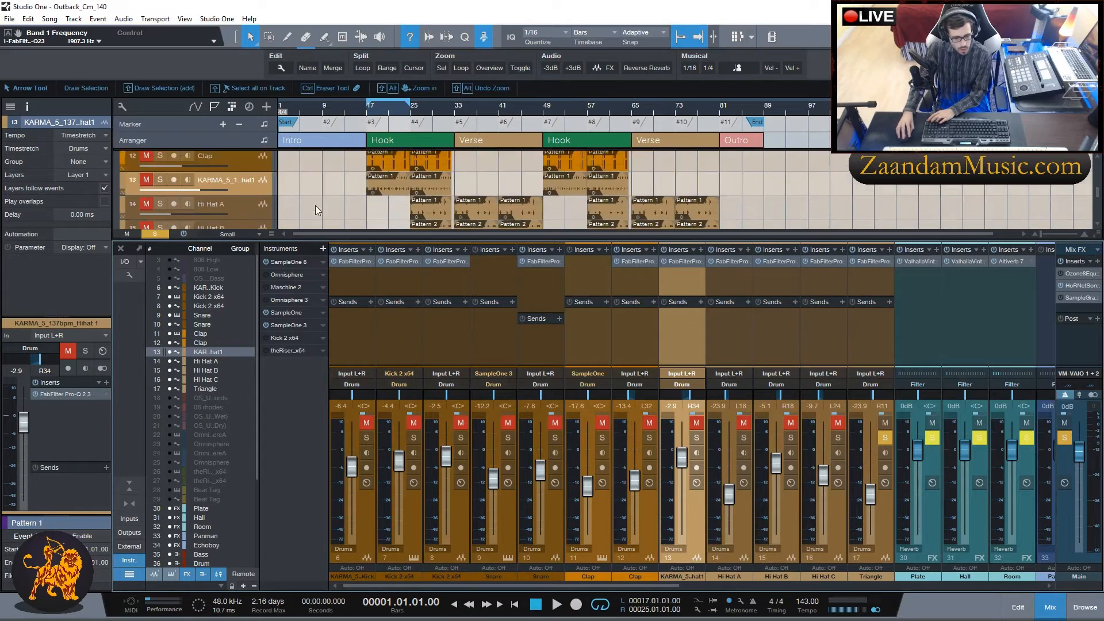
pyautogui.scroll(-8, 315, 205)
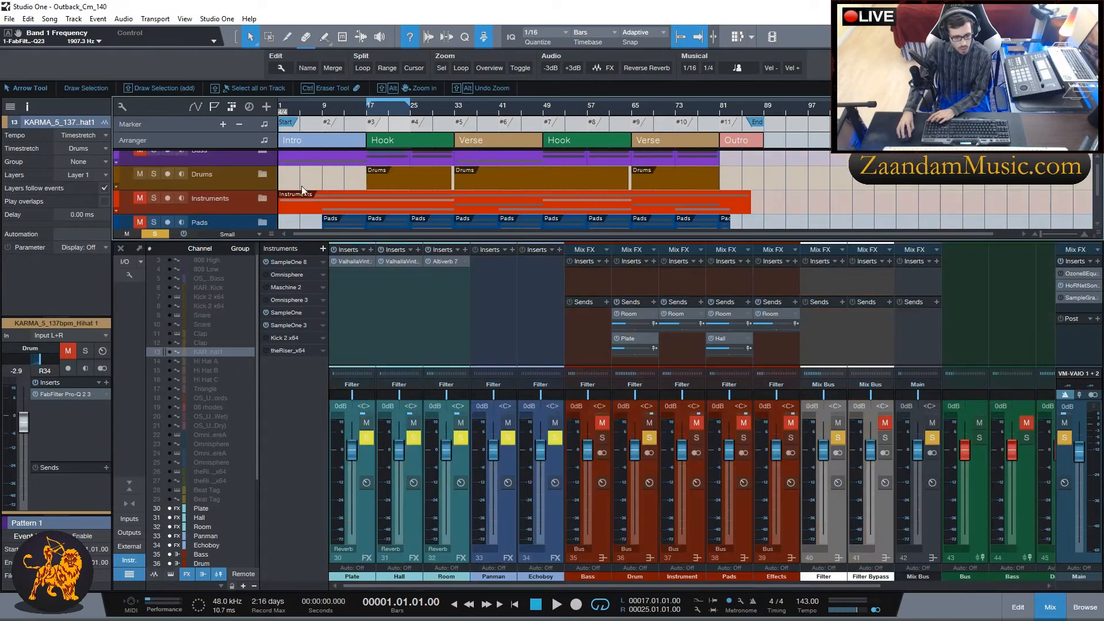
pyautogui.scroll(1, 303, 190)
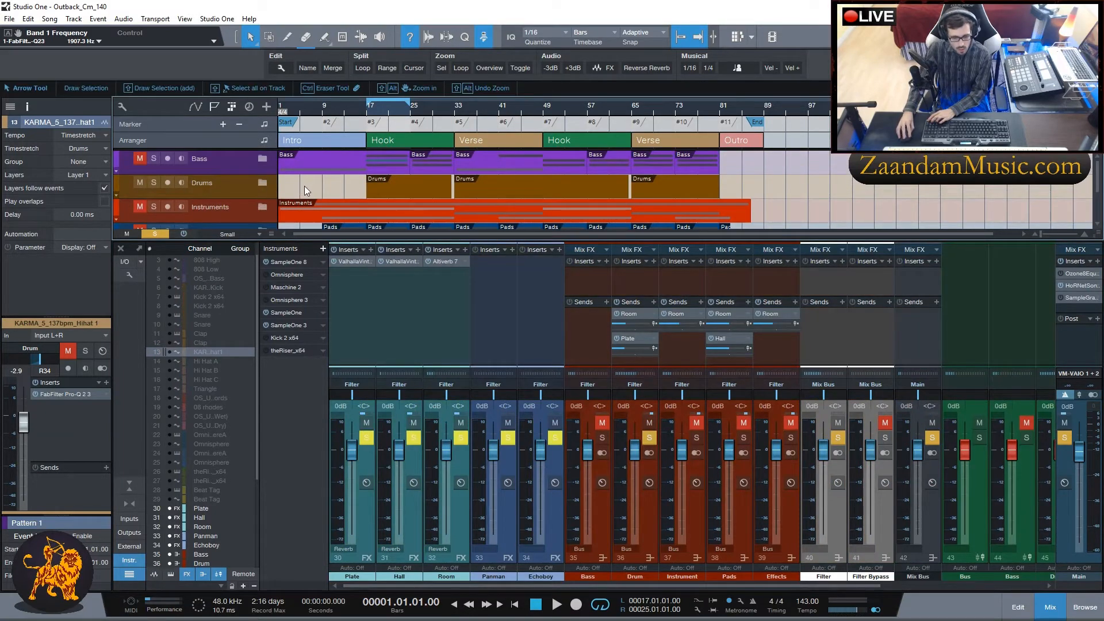
pyautogui.scroll(-1, 293, 184)
pyautogui.click(262, 172)
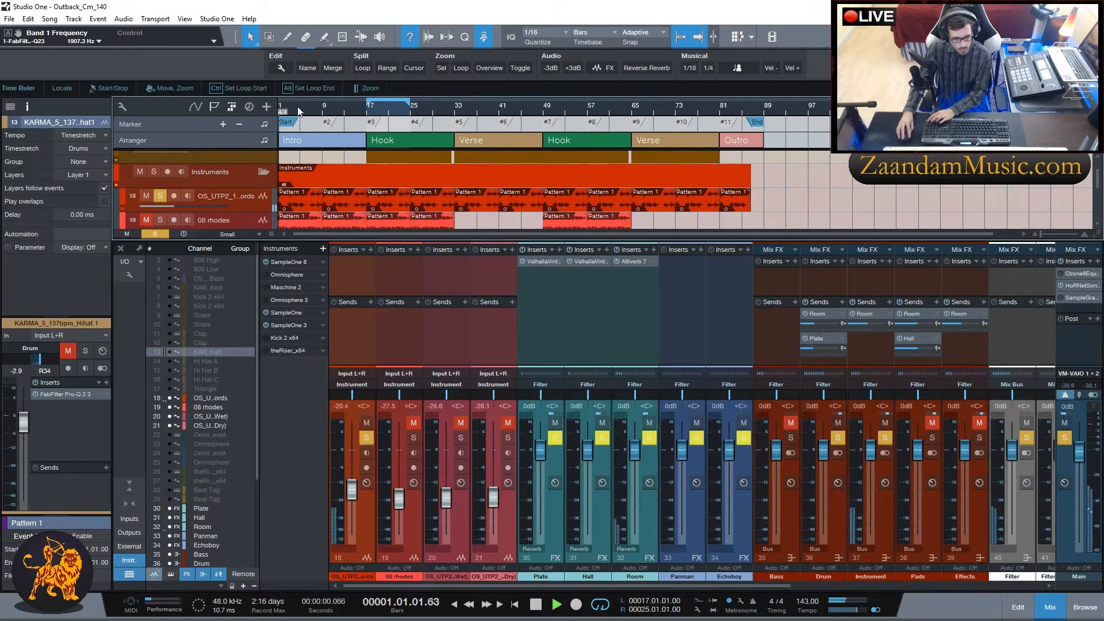
# Insert FabFilter Pro-Q 2 on the Hope Piano Chords channel and add a low cut at about 132 Hz.
pyautogui.click(367, 257)
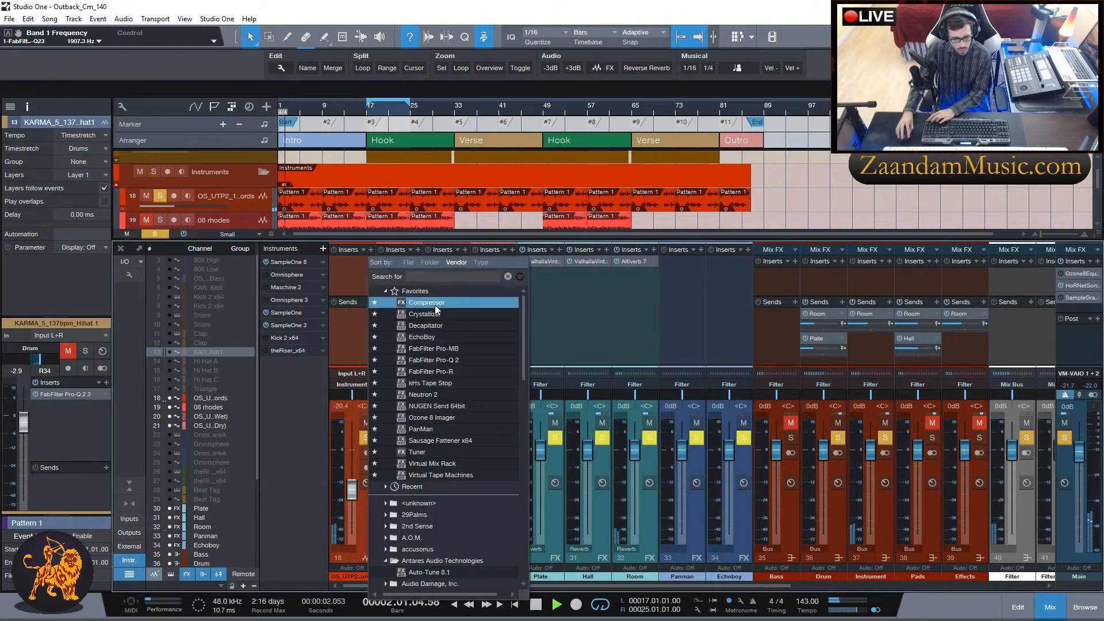
pyautogui.click(454, 360)
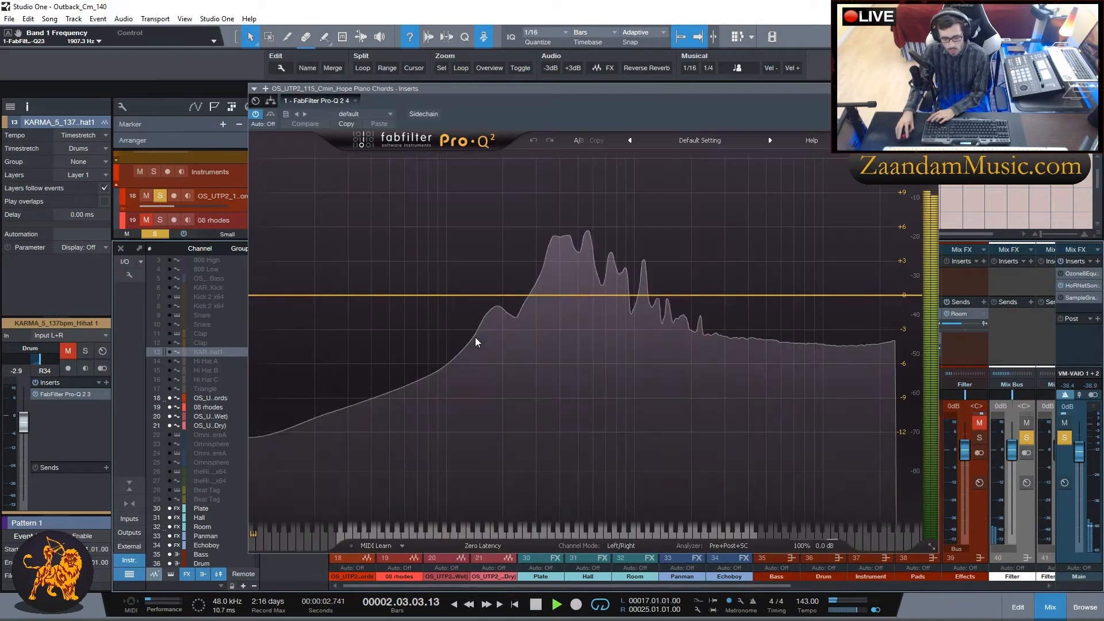
pyautogui.click(274, 296)
pyautogui.moveTo(275, 298); pyautogui.dragTo(485, 289)
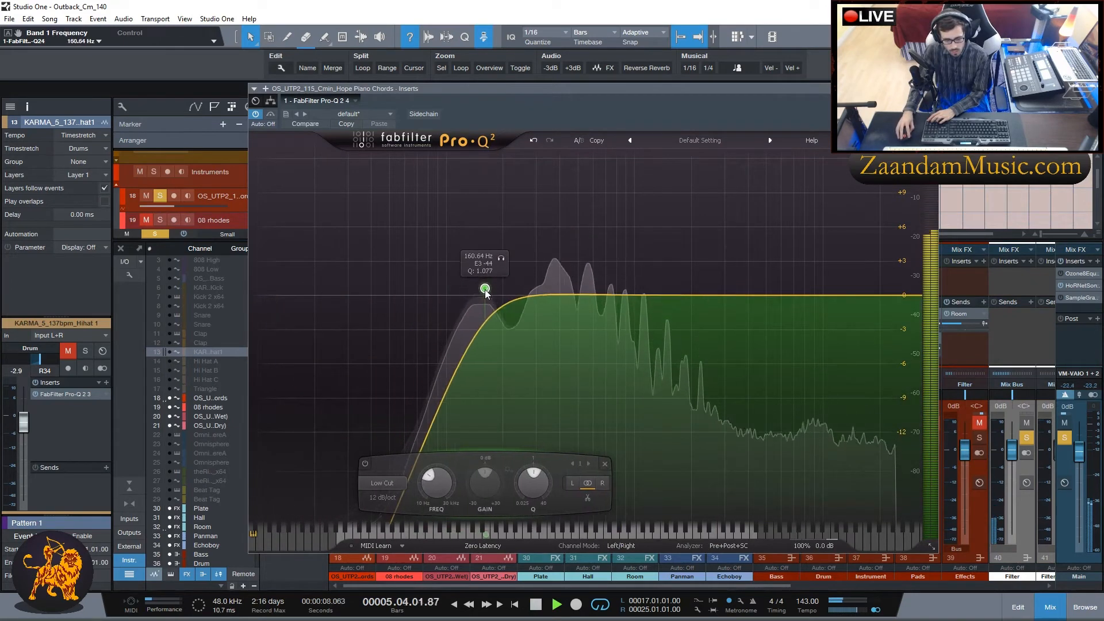
pyautogui.moveTo(485, 289)
pyautogui.mouseDown()
pyautogui.moveTo(458, 289)
pyautogui.moveTo(495, 289)
pyautogui.moveTo(468, 288)
pyautogui.mouseUp()
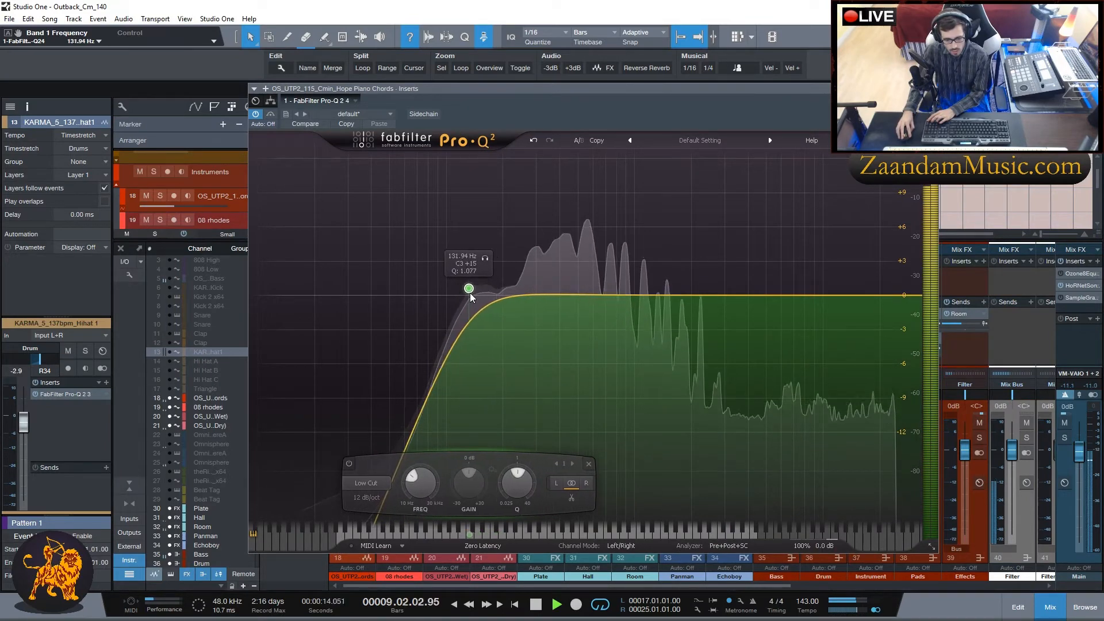
# Add a boosting high shelf at about 1842 Hz to the piano chords, close the equalizer and return to the song start.
pyautogui.doubleClick(739, 291)
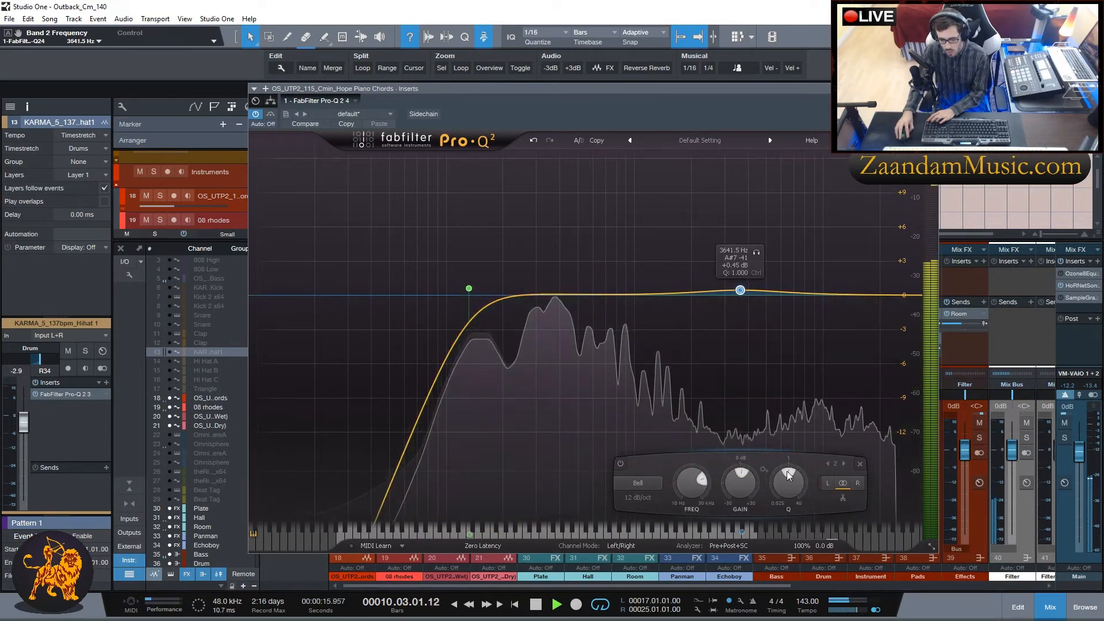
pyautogui.click(637, 483)
pyautogui.click(659, 536)
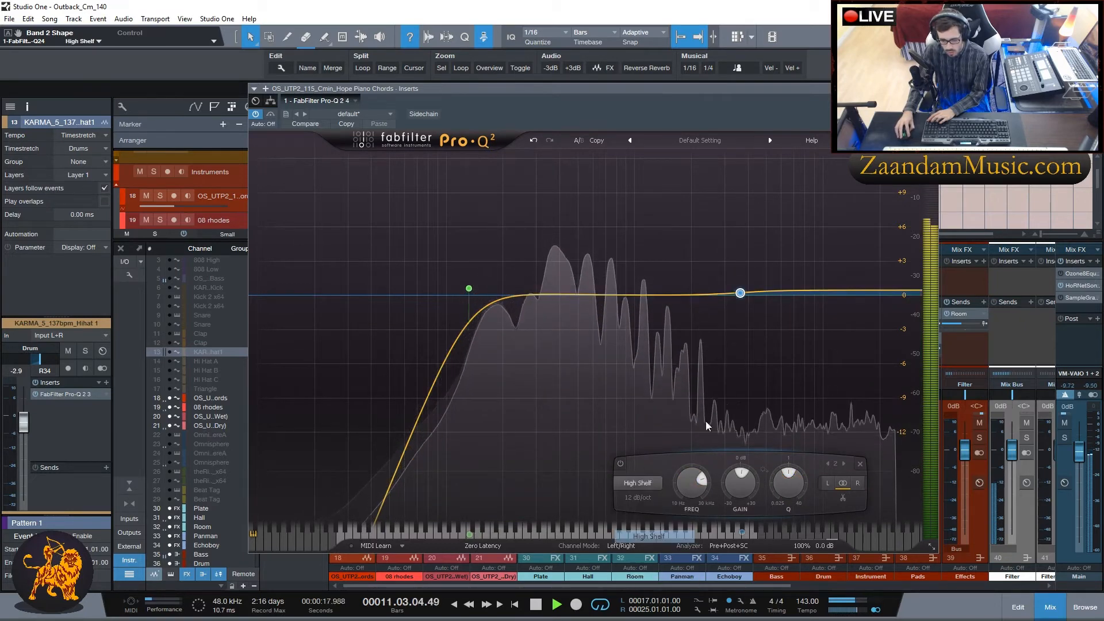
pyautogui.moveTo(739, 289); pyautogui.dragTo(682, 268)
pyautogui.press('Escape')
pyautogui.doubleClick(280, 105)
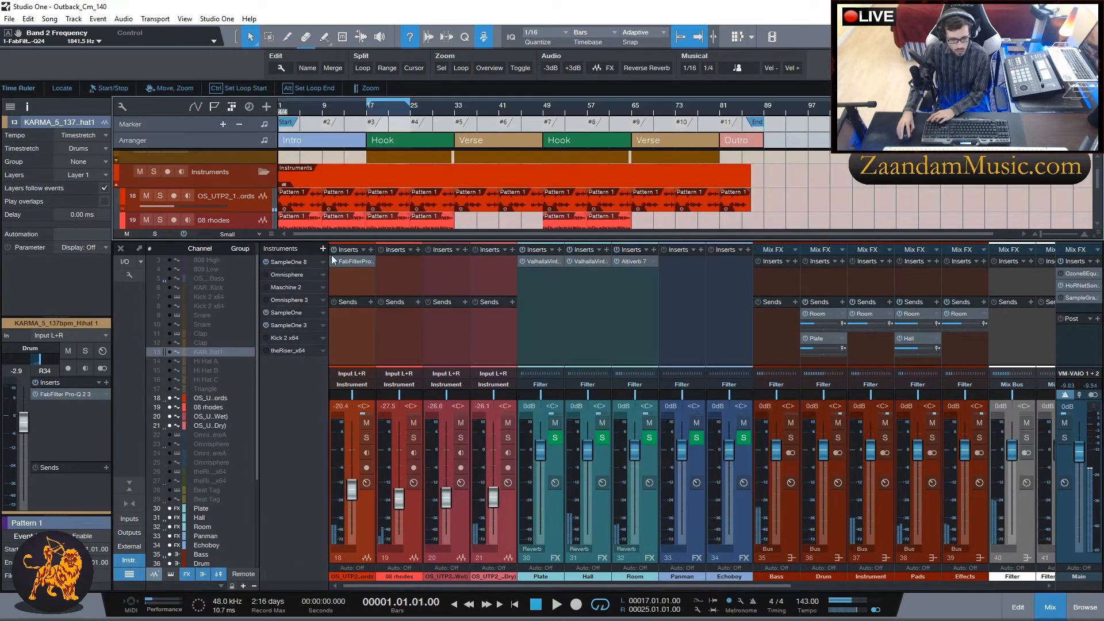
# Insert FabFilter Pro-Q 2 on the 08 rhodes channel and play the song with that track soloed.
pyautogui.click(417, 249)
pyautogui.click(512, 360)
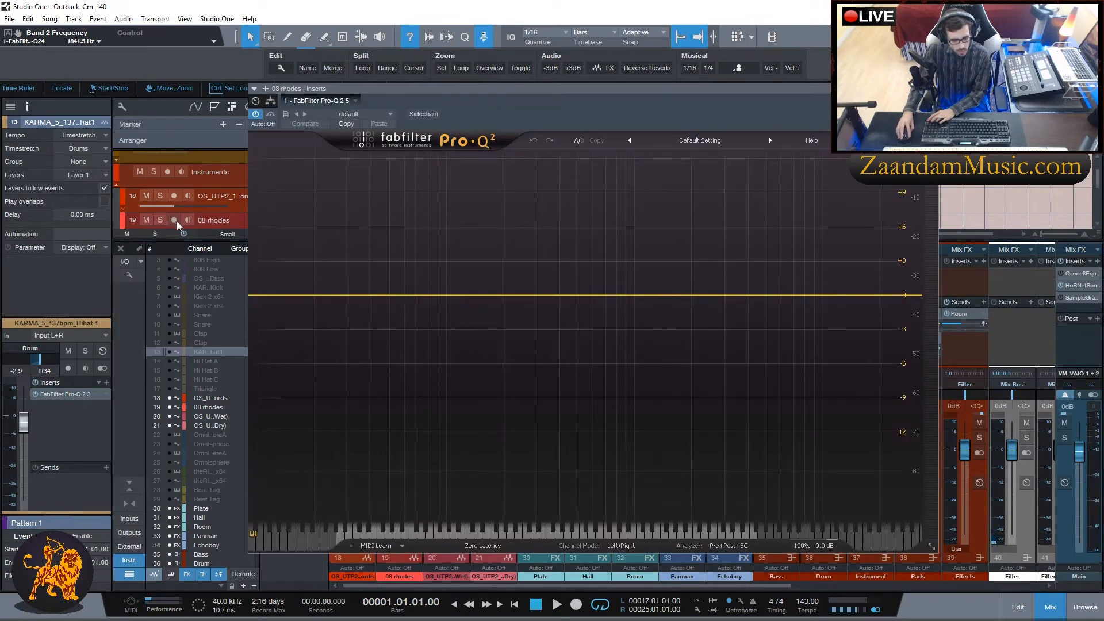
pyautogui.scroll(-1, 189, 221)
pyautogui.click(165, 215)
pyautogui.press('space')
# Give the rhodes a low cut at about 232 Hz and a +2.87 dB high shelf at about 2274 Hz, then unsolo the track.
pyautogui.moveTo(263, 298); pyautogui.dragTo(514, 294)
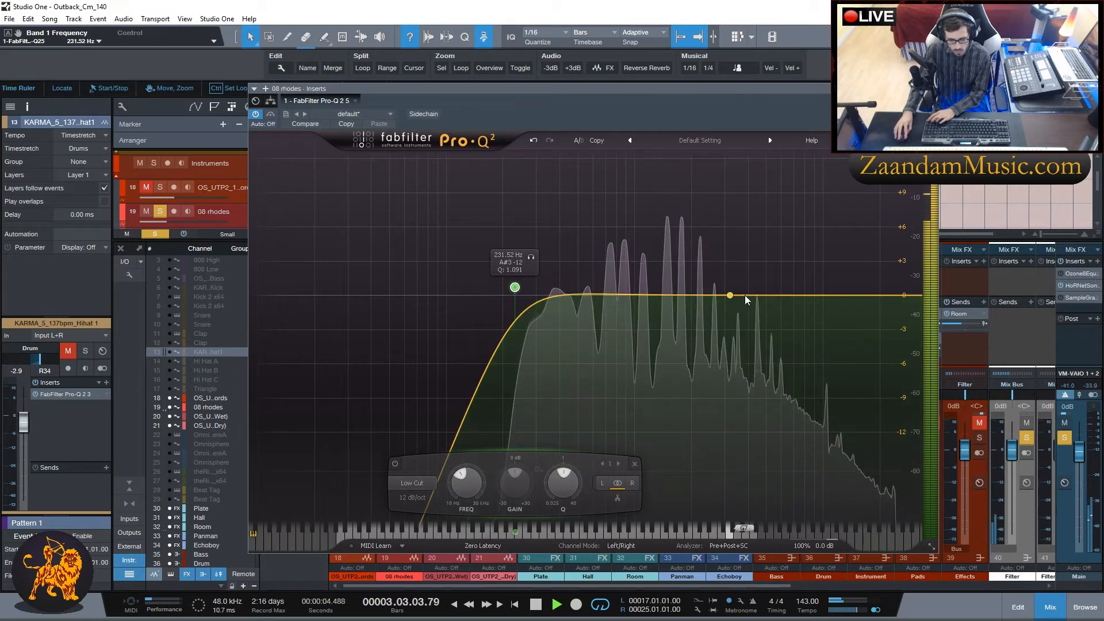
pyautogui.moveTo(893, 295); pyautogui.dragTo(703, 262)
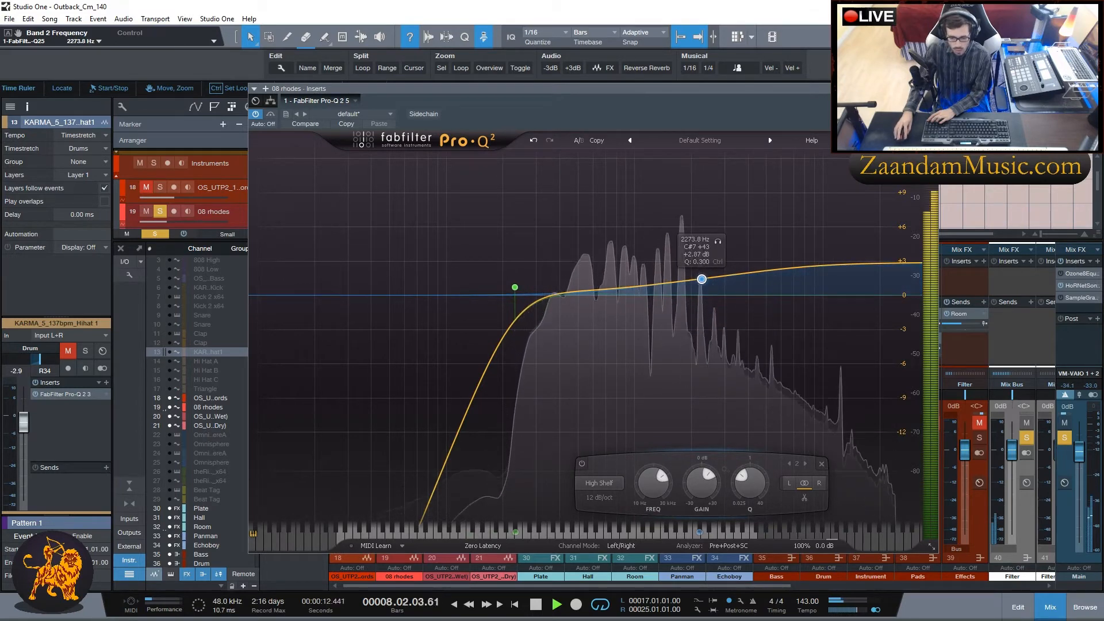
pyautogui.press('Escape')
pyautogui.click(160, 211)
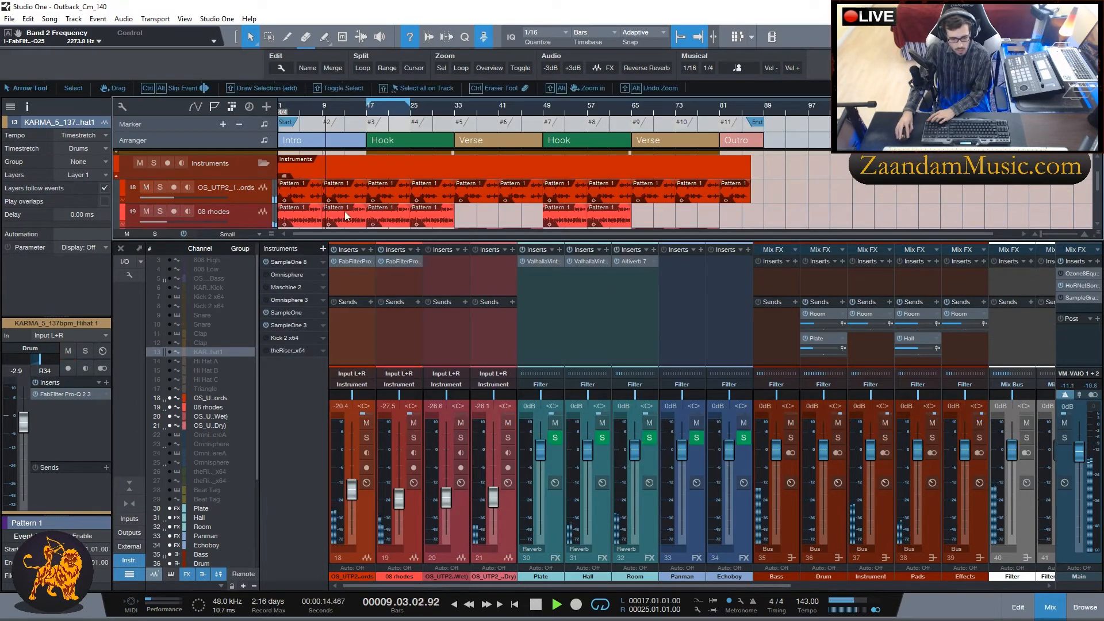
# Solo the Hope World Plucks (Dry) track and insert FabFilter Pro-Q 2 on its channel.
pyautogui.scroll(4, 770, 199)
pyautogui.scroll(-5, 780, 198)
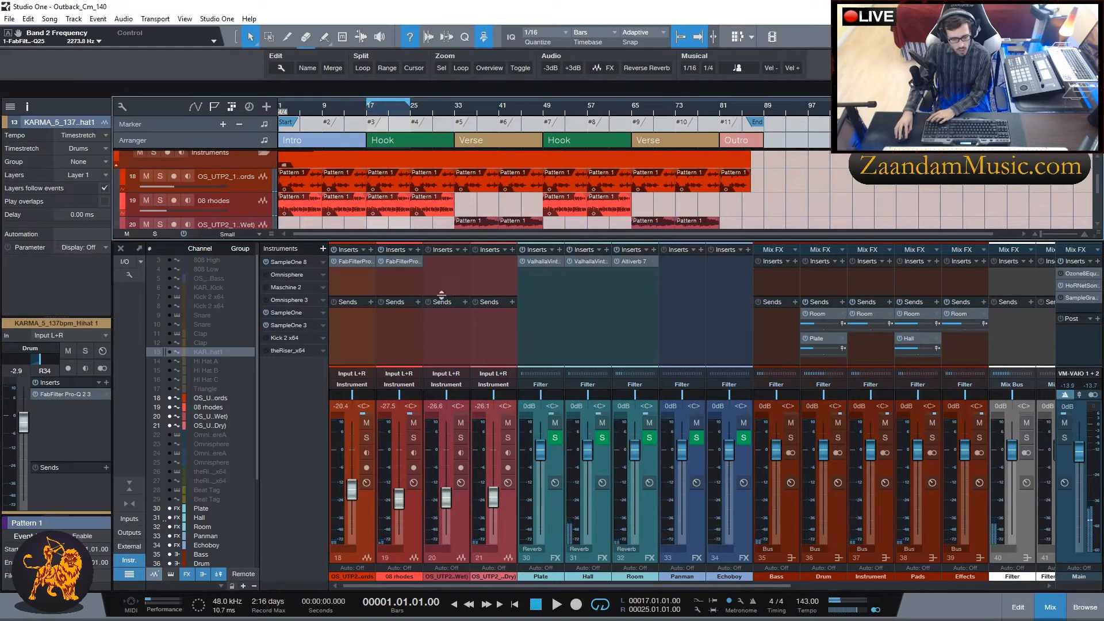
pyautogui.scroll(-2, 332, 224)
pyautogui.scroll(-2, 333, 225)
pyautogui.scroll(2, 300, 210)
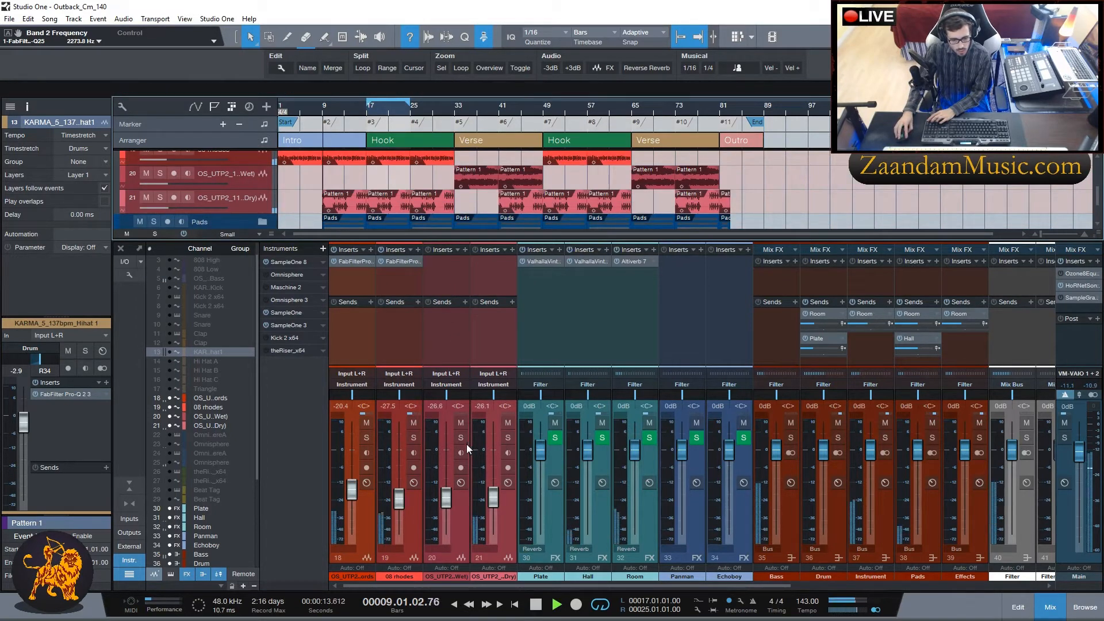
pyautogui.click(508, 437)
pyautogui.click(554, 249)
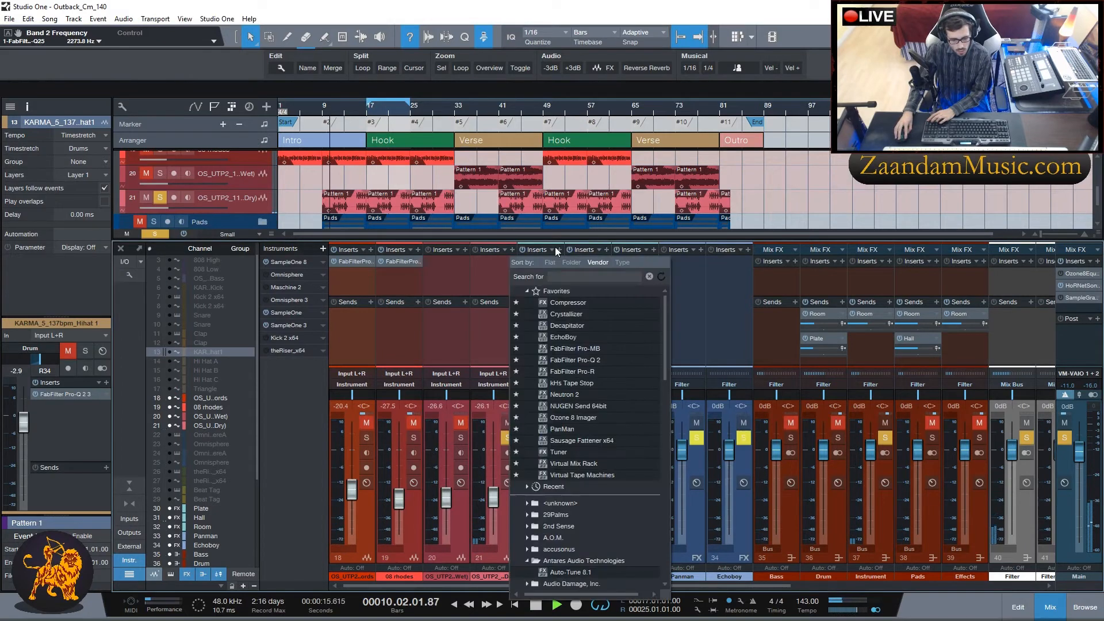
pyautogui.click(596, 358)
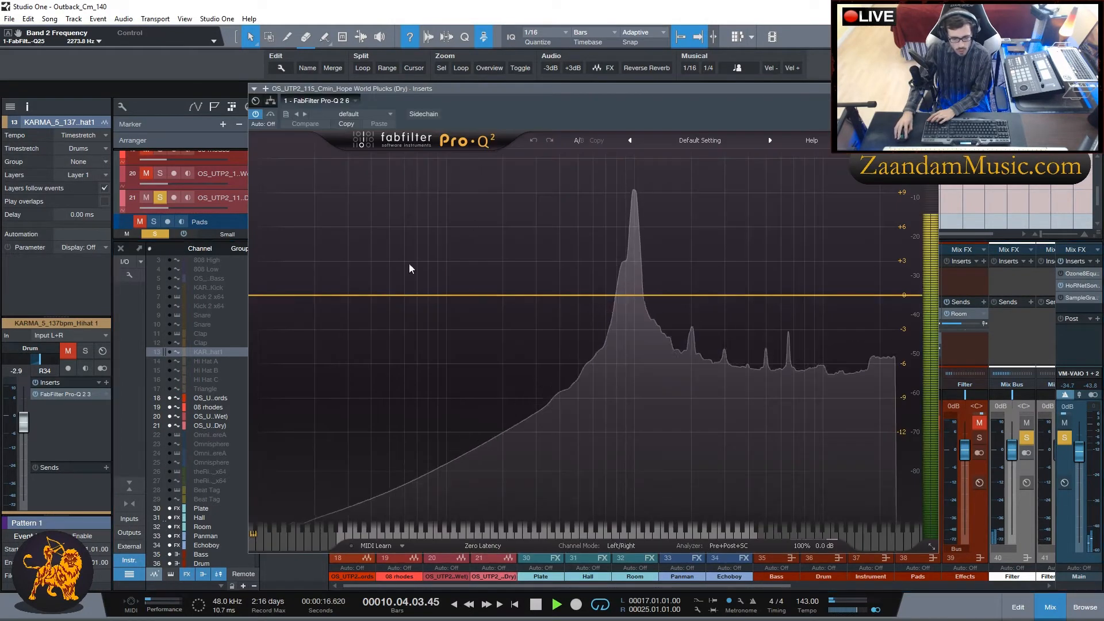
# Give the dry plucks a low cut at about 581 Hz and a +3.58 dB high shelf at about 10379 Hz.
pyautogui.doubleClick(291, 291)
pyautogui.moveTo(291, 291); pyautogui.dragTo(591, 296)
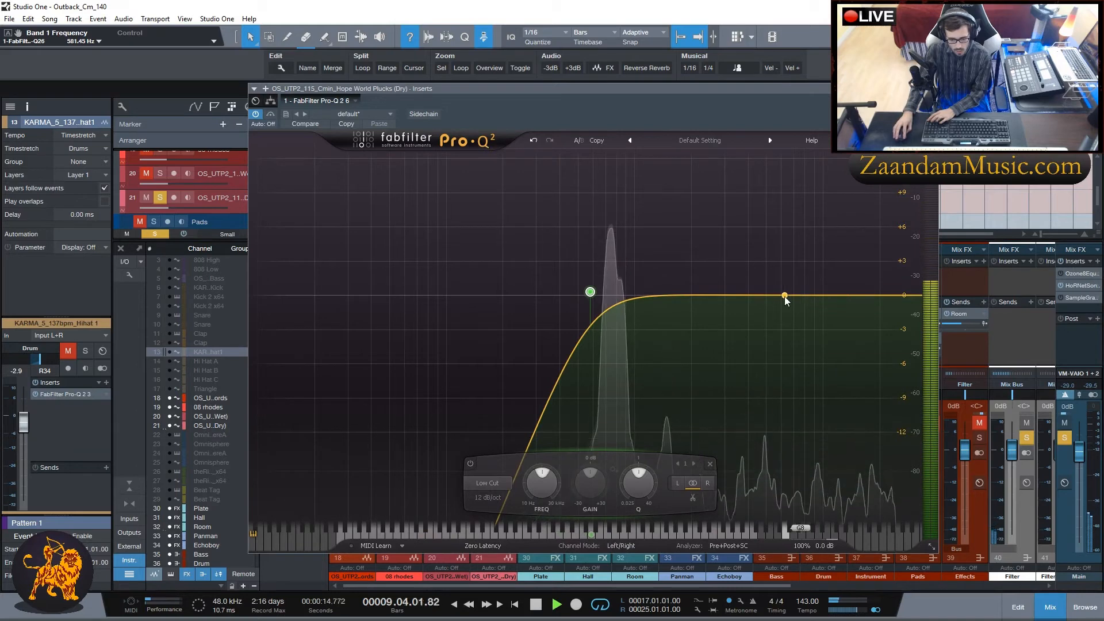
pyautogui.moveTo(904, 300); pyautogui.dragTo(830, 255)
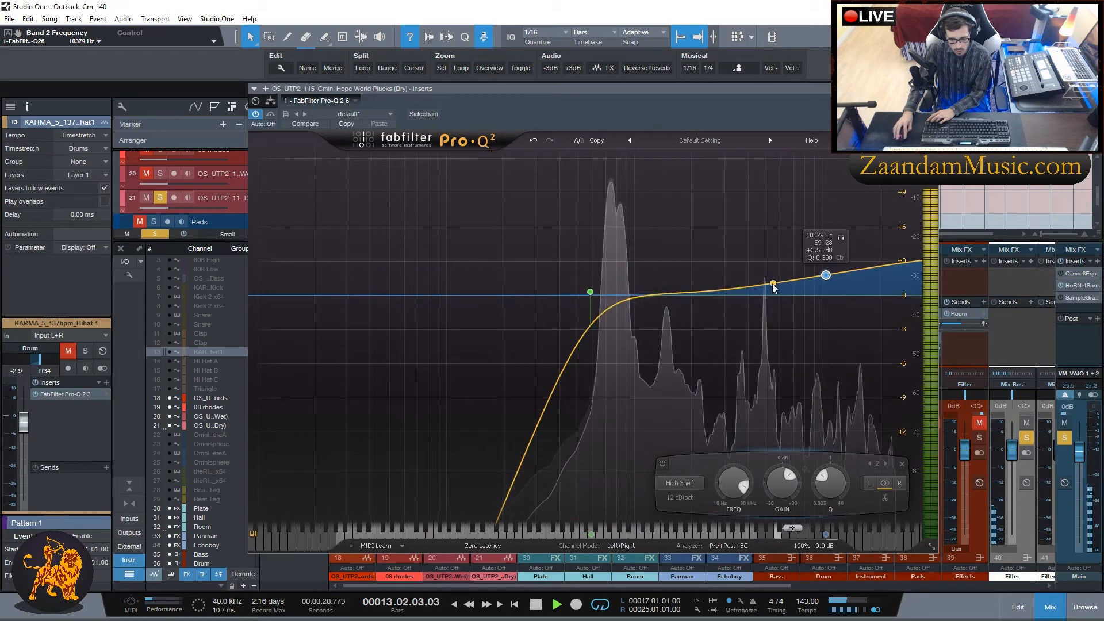
# Add a narrow notch band at about 5436 Hz to the EQ on the dry plucks.
pyautogui.moveTo(771, 282); pyautogui.dragTo(771, 324)
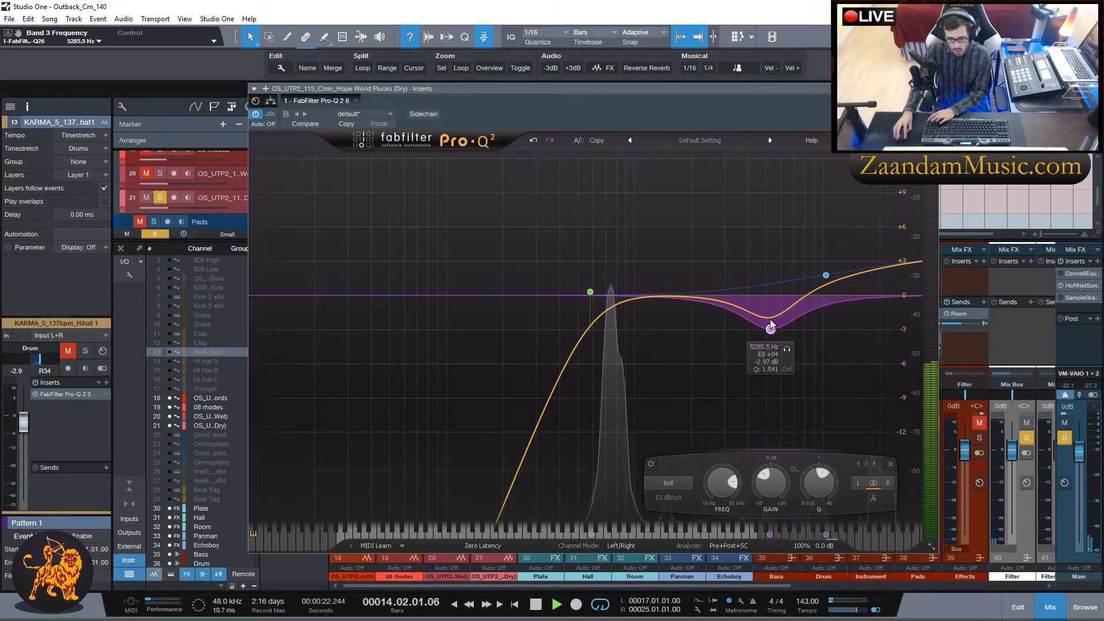
pyautogui.click(677, 485)
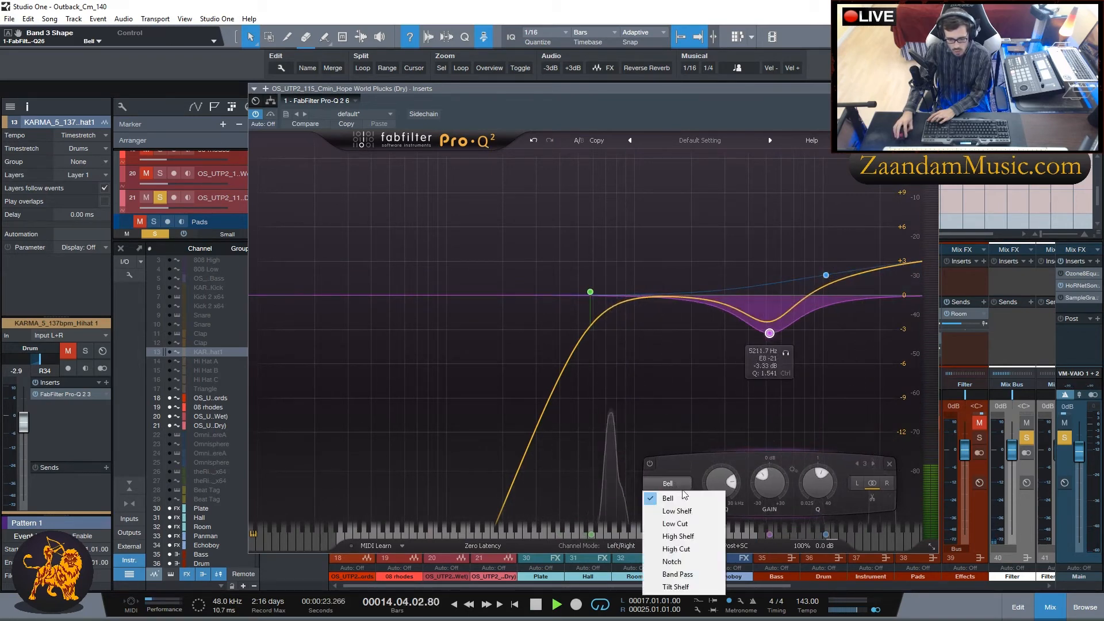
pyautogui.click(686, 561)
pyautogui.moveTo(814, 489); pyautogui.dragTo(829, 449)
pyautogui.moveTo(772, 299); pyautogui.dragTo(776, 303)
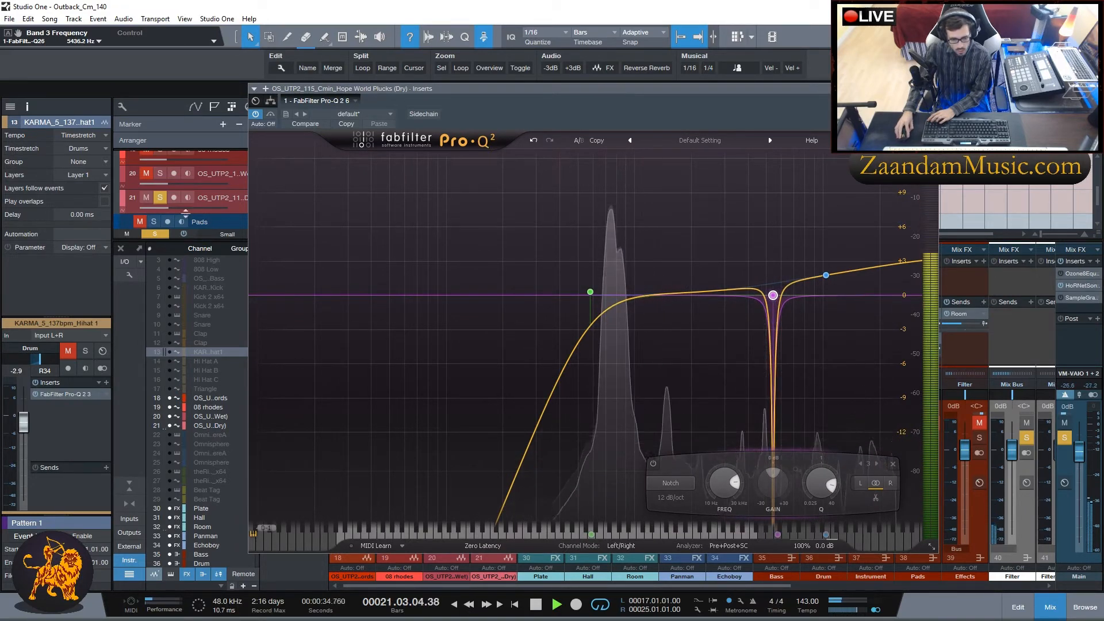
# Unsolo the dry plucks, audition them in the full mix from bar 9, and close their EQ.
pyautogui.click(163, 233)
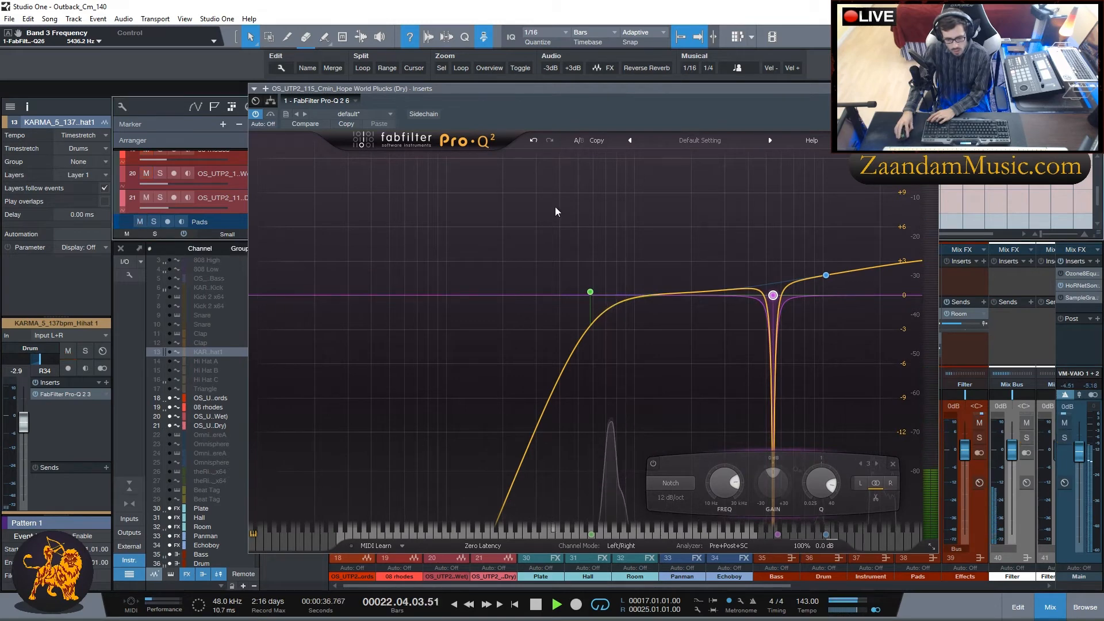
pyautogui.press(',')
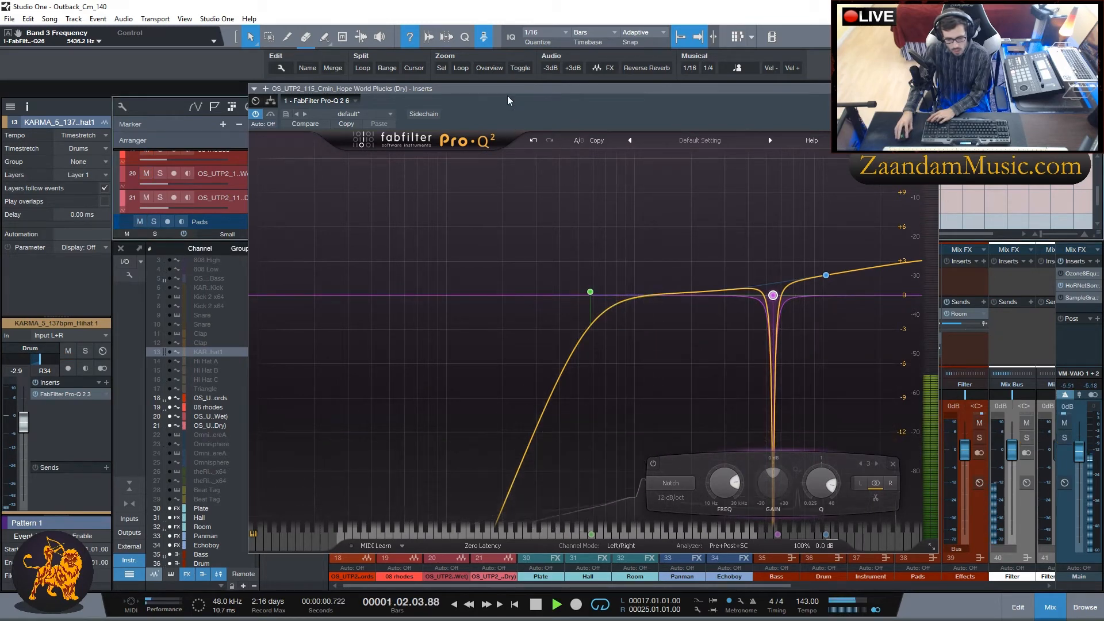
pyautogui.moveTo(512, 95); pyautogui.dragTo(635, 154)
pyautogui.click(325, 110)
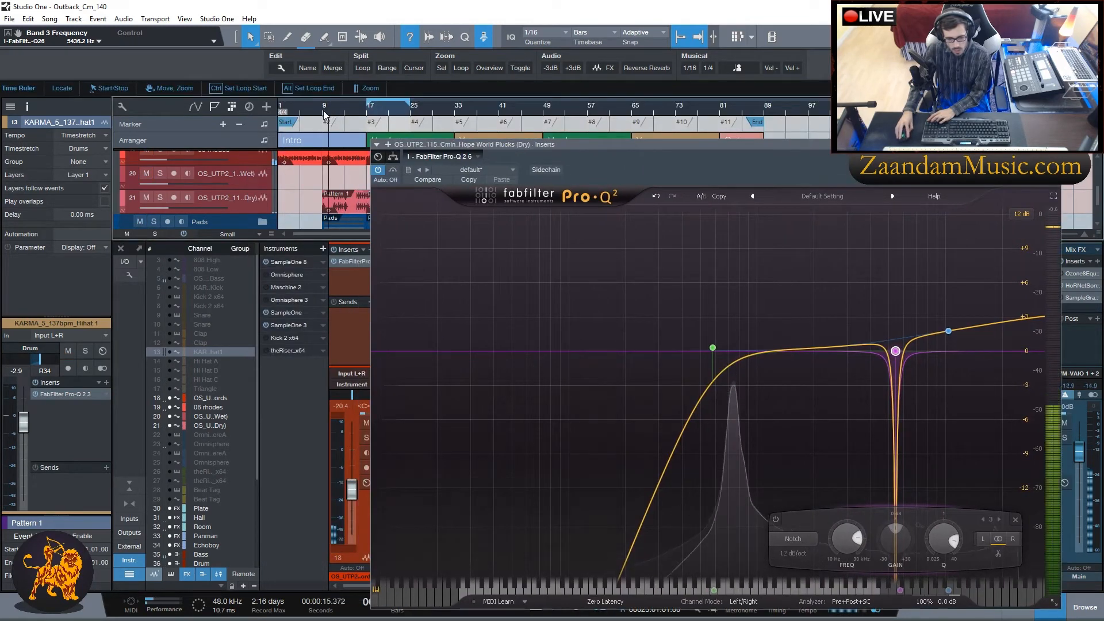
pyautogui.moveTo(623, 145); pyautogui.dragTo(489, 98)
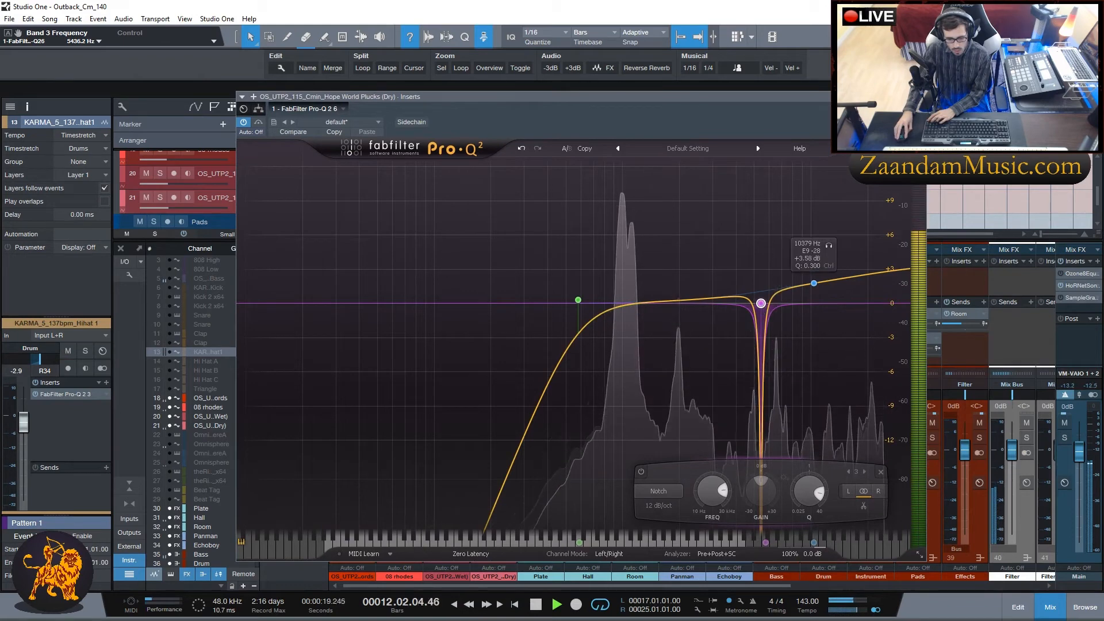
pyautogui.click(919, 96)
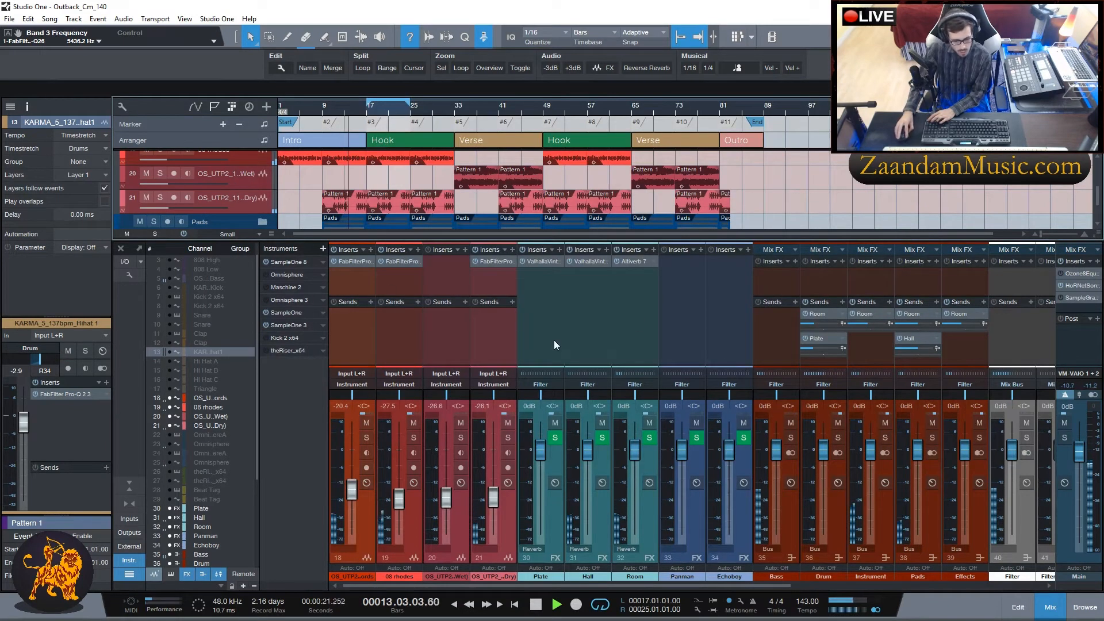
pyautogui.press('space')
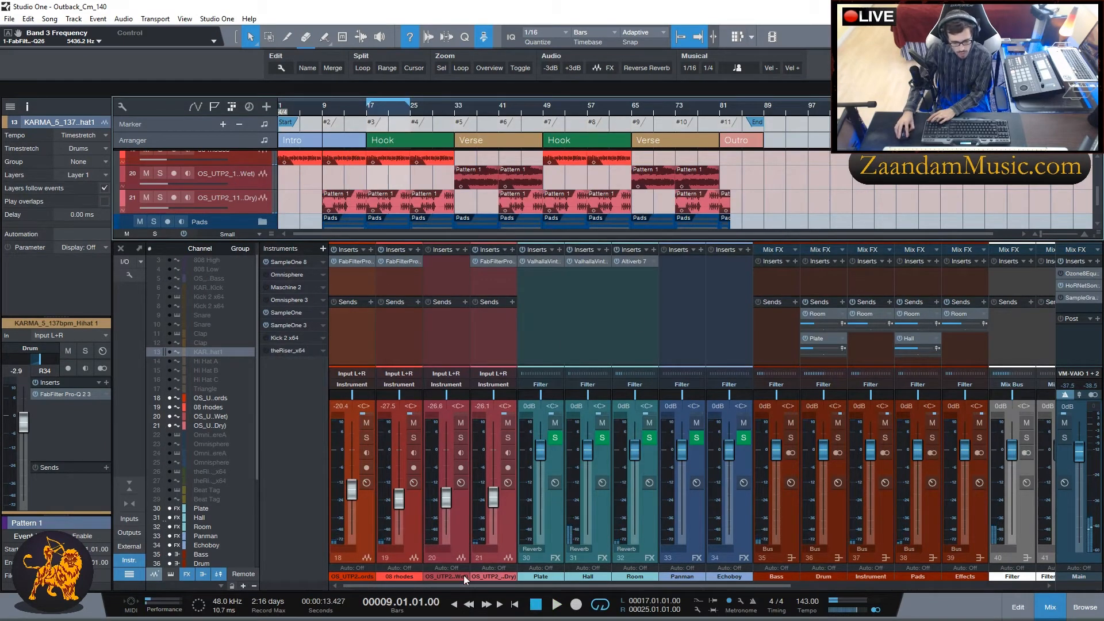
# Rename the wet track 20 as Guitar and the dry plucks track 21 as Bell.
pyautogui.scroll(2, 805, 185)
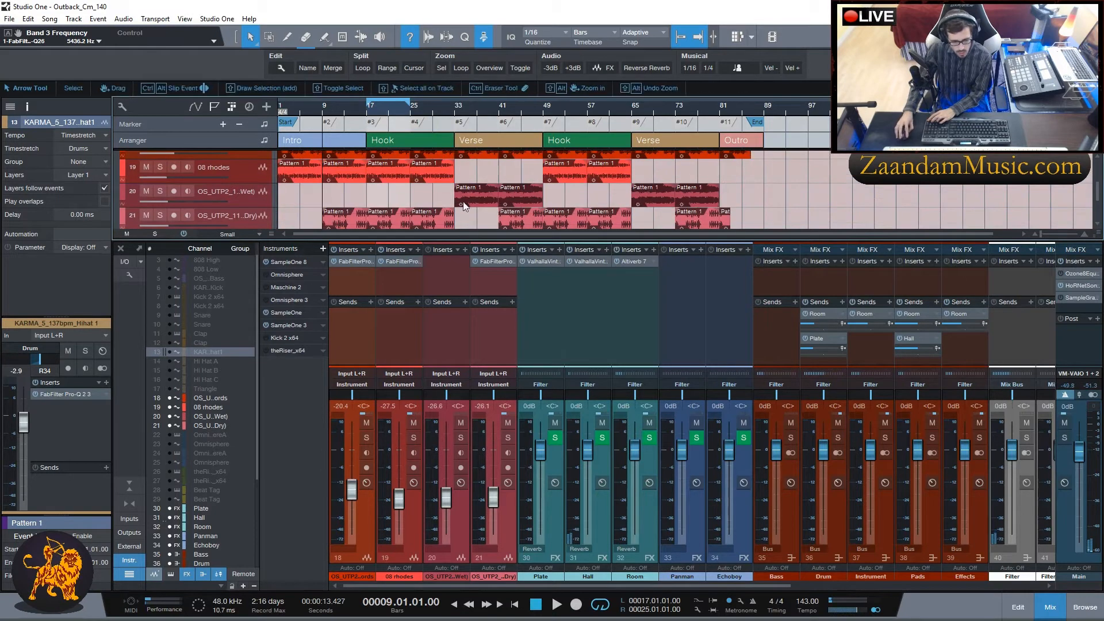
pyautogui.doubleClick(448, 577)
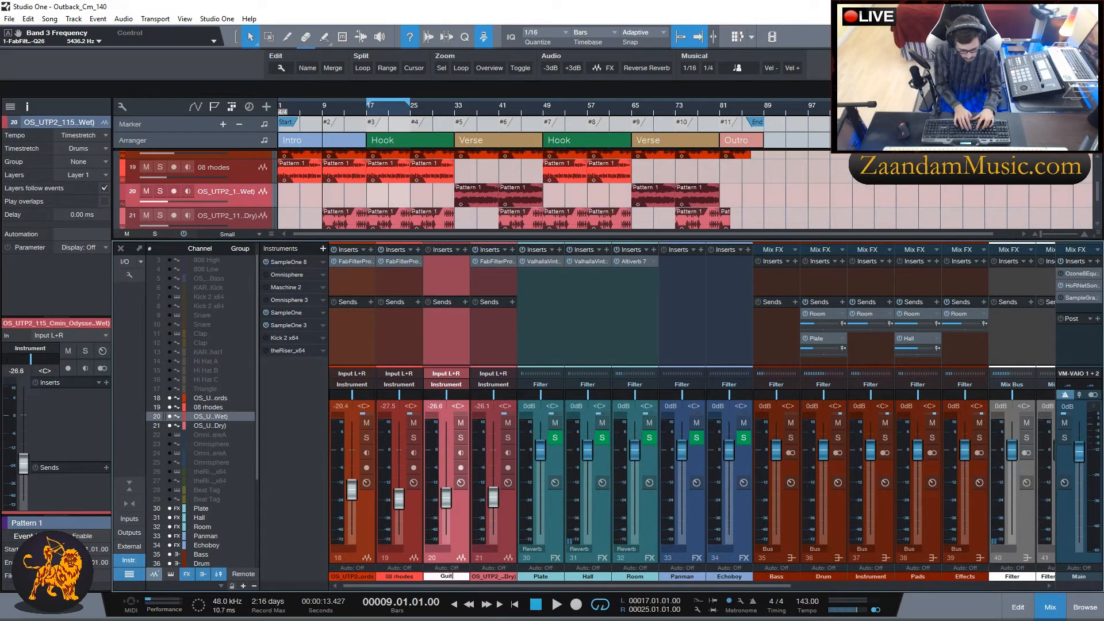
pyautogui.doubleClick(495, 577)
pyautogui.write('Bell')
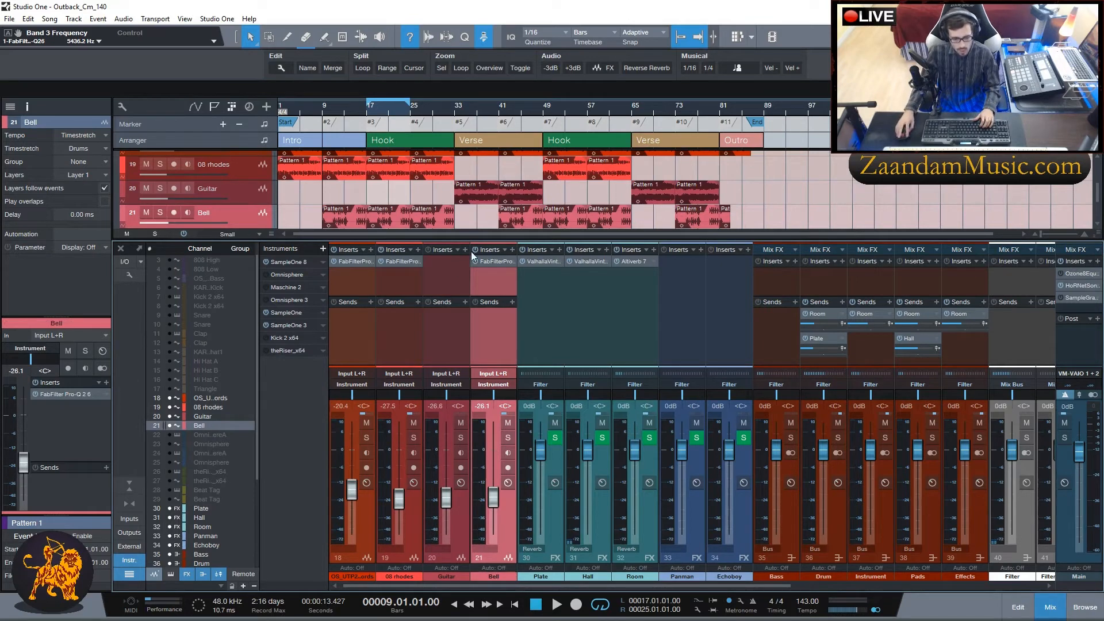
# Insert FabFilter Pro-Q 2 on the Guitar channel and play from bar 33 with that track soloed.
pyautogui.click(458, 108)
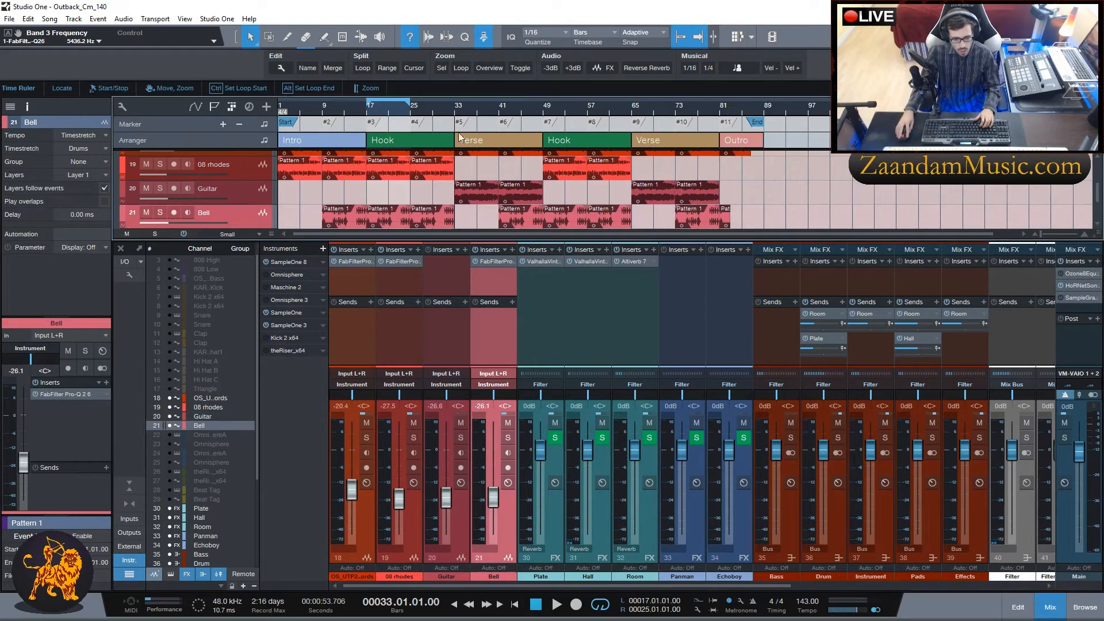
pyautogui.click(463, 249)
pyautogui.click(557, 357)
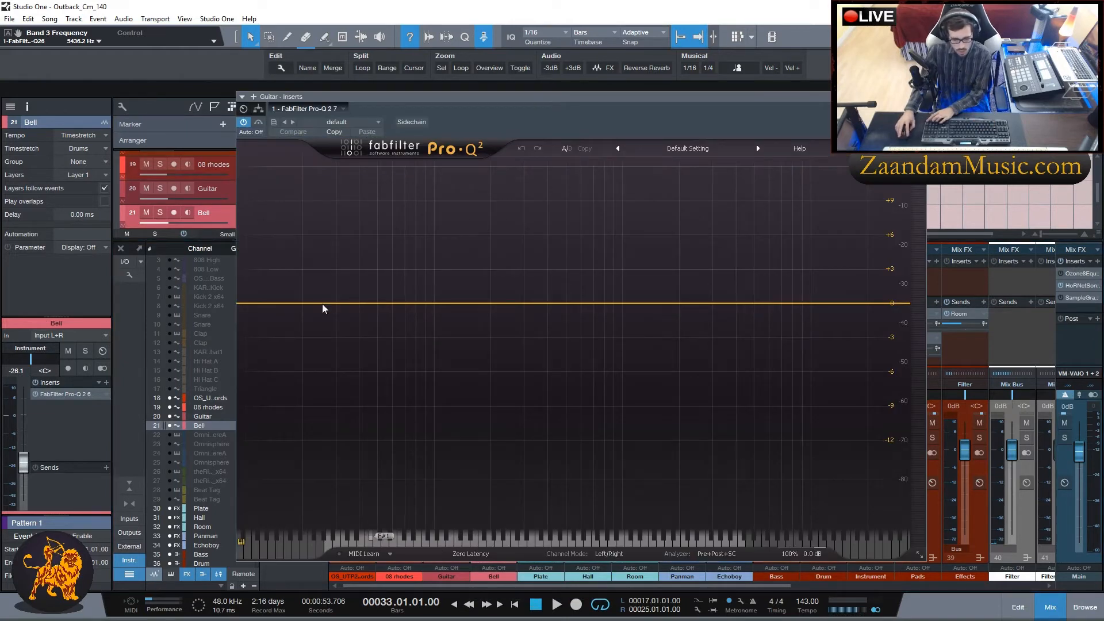
pyautogui.press('space')
pyautogui.click(162, 190)
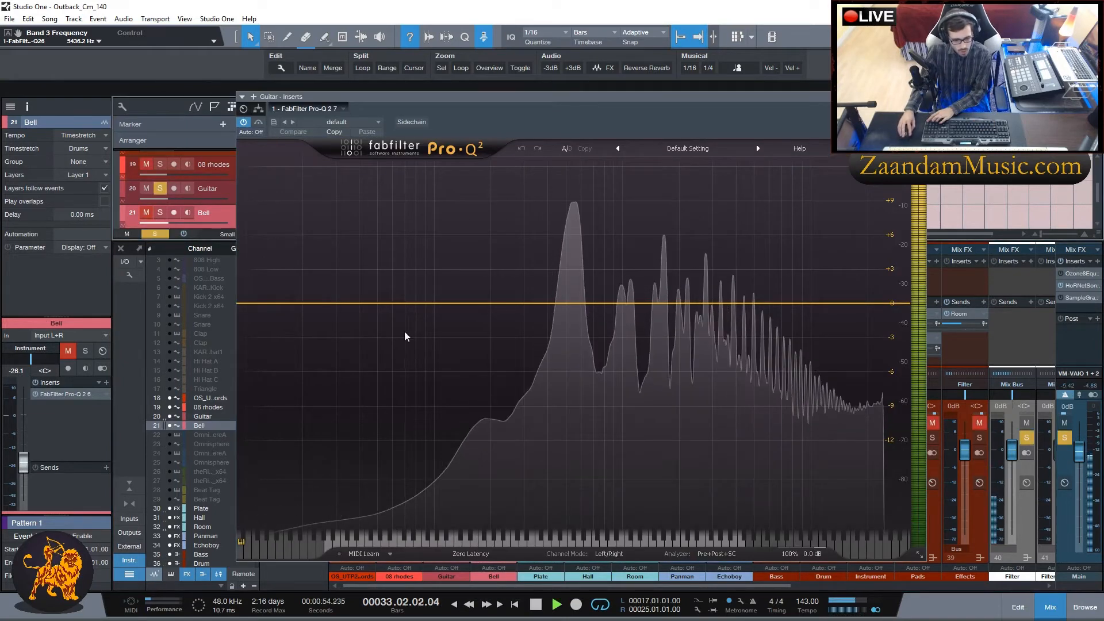
# Give the guitar a low cut at about 208 Hz and unsolo the track.
pyautogui.click(278, 303)
pyautogui.moveTo(278, 303); pyautogui.dragTo(494, 296)
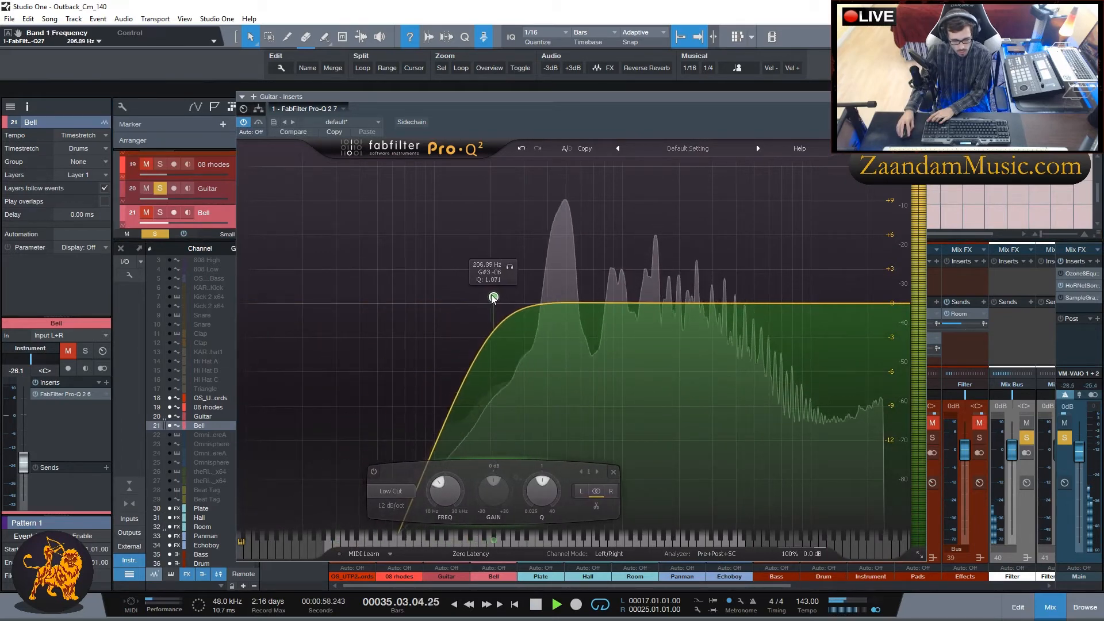
pyautogui.click(161, 191)
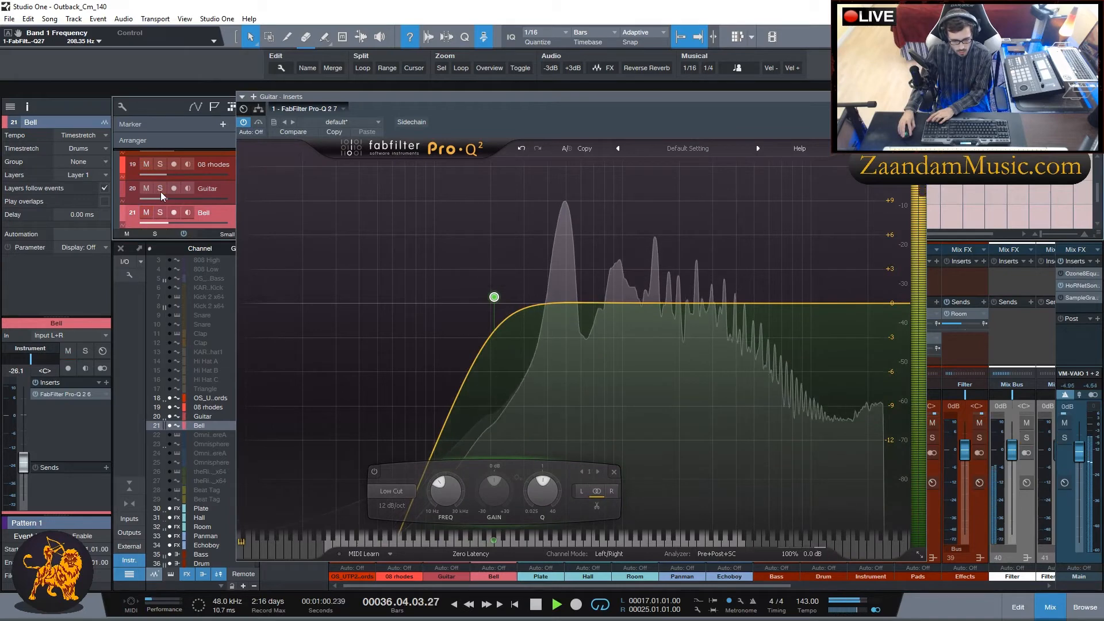
pyautogui.click(818, 304)
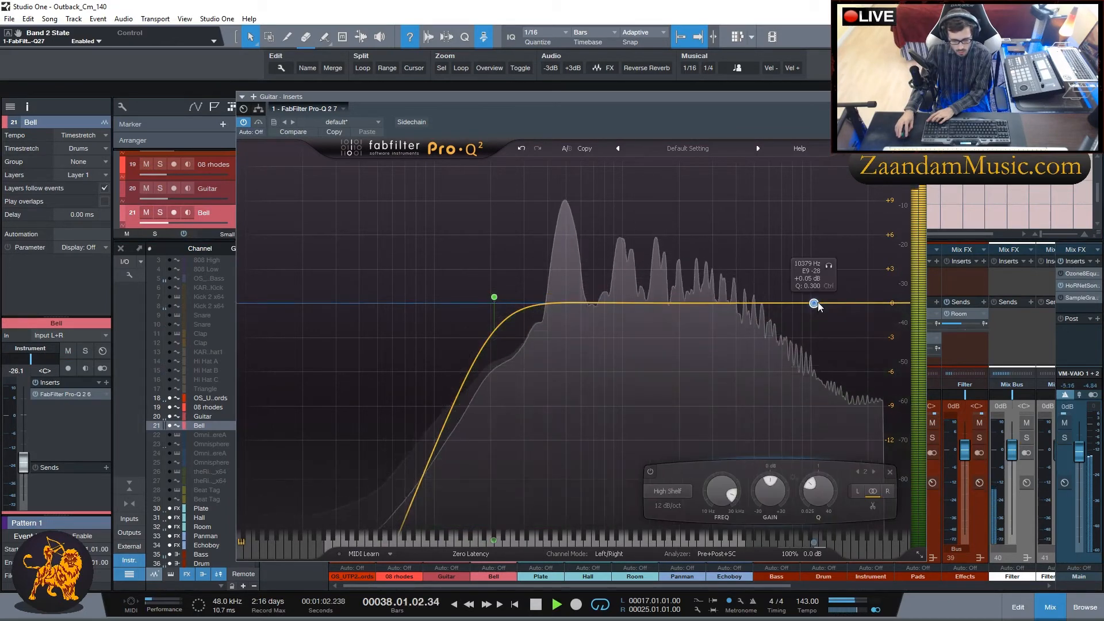
pyautogui.rightClick(814, 304)
pyautogui.click(841, 380)
pyautogui.click(896, 304)
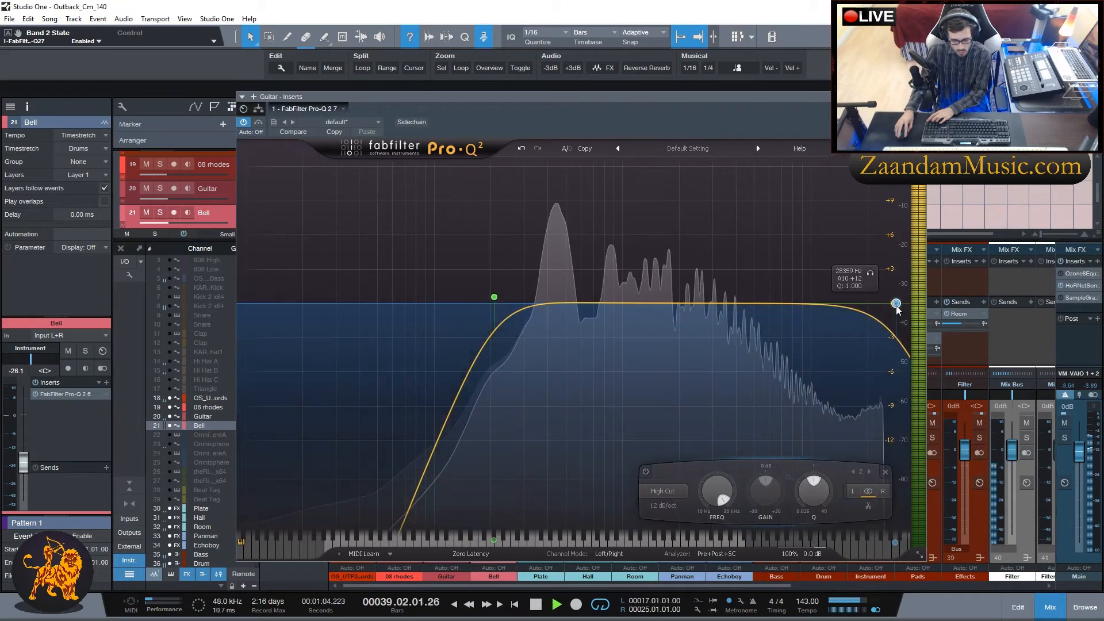
pyautogui.rightClick(895, 304)
pyautogui.click(924, 379)
# Give the guitar a +3.13 dB high shelf at about 4996 Hz, compare it soloed and in the mix, and close the EQ.
pyautogui.click(828, 304)
pyautogui.moveTo(828, 305); pyautogui.dragTo(753, 267)
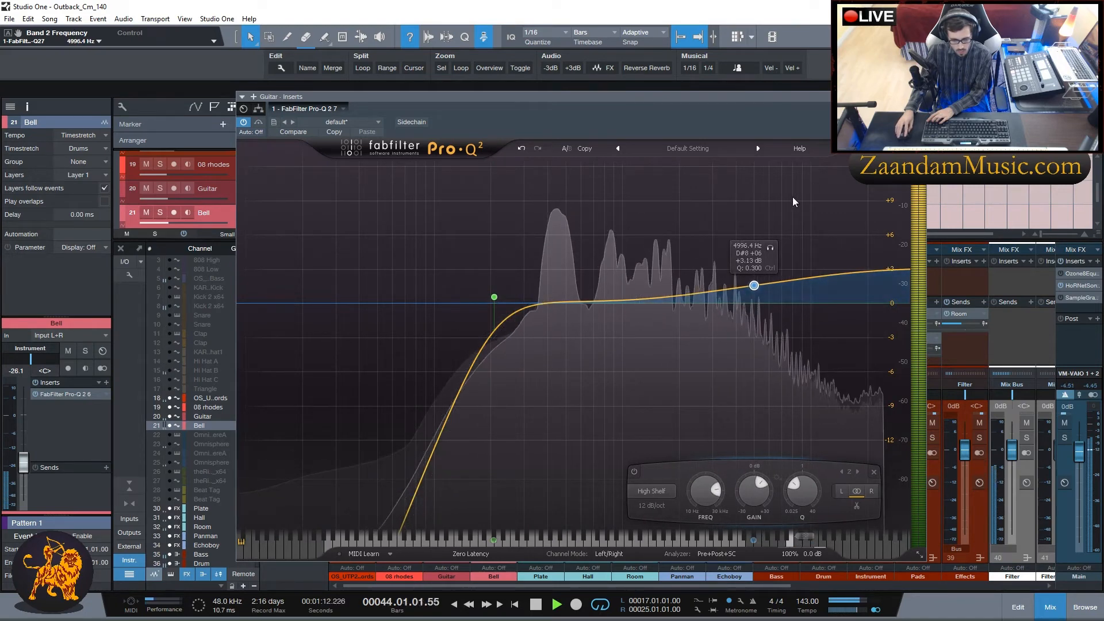
pyautogui.click(160, 188)
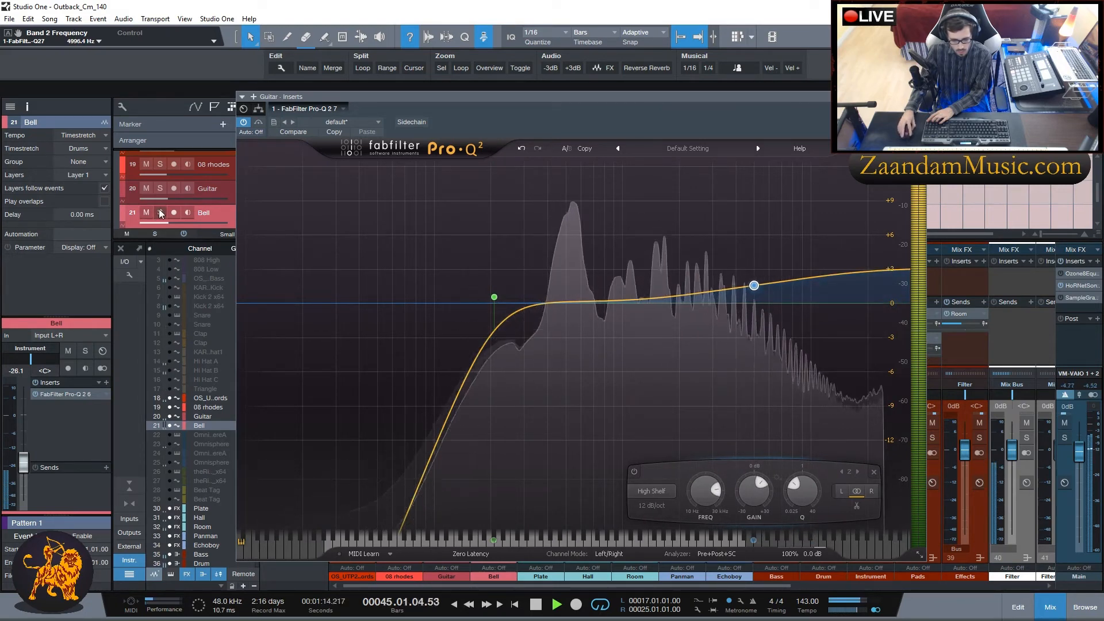
pyautogui.click(159, 188)
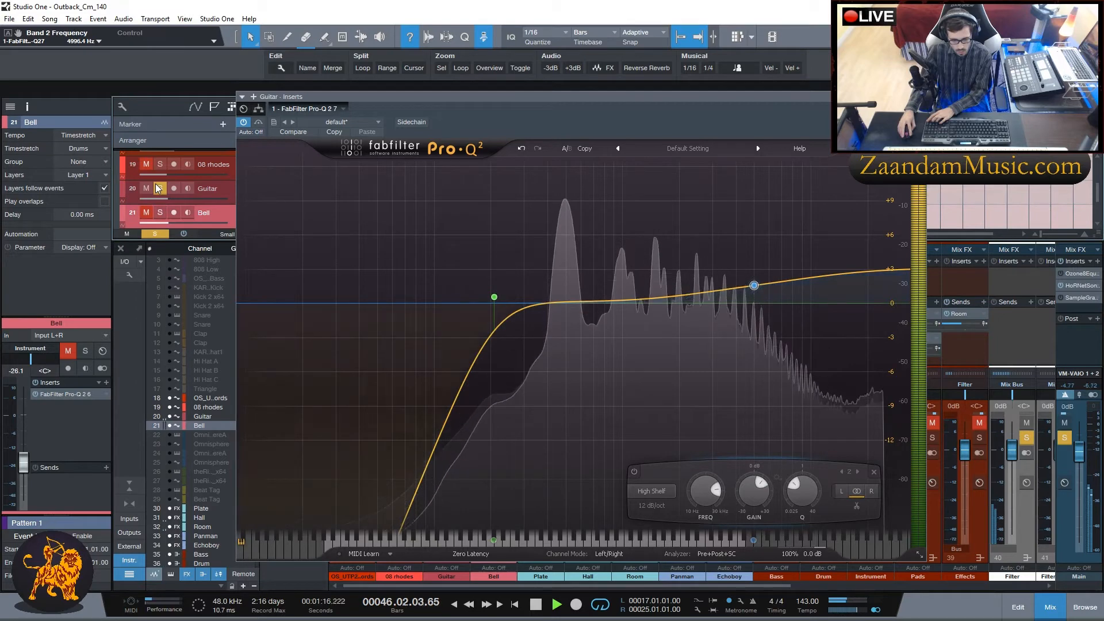
pyautogui.click(919, 97)
pyautogui.press('space')
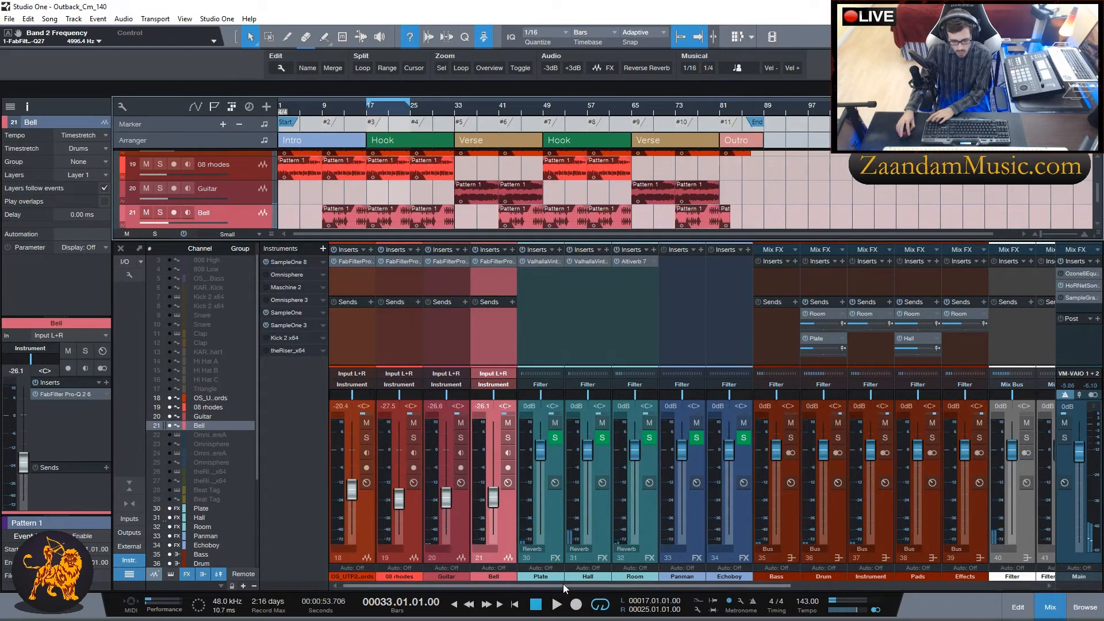
# Collapse the Instruments folder track and expand the Pads folder to reach the Omnisphere channels.
pyautogui.scroll(3, 283, 209)
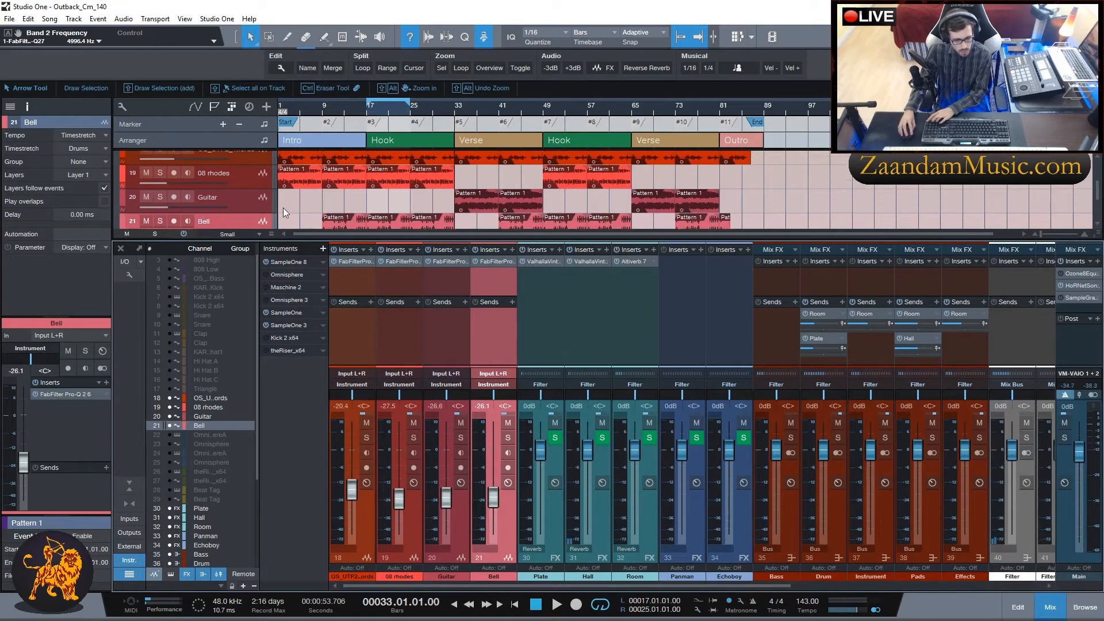
pyautogui.click(263, 180)
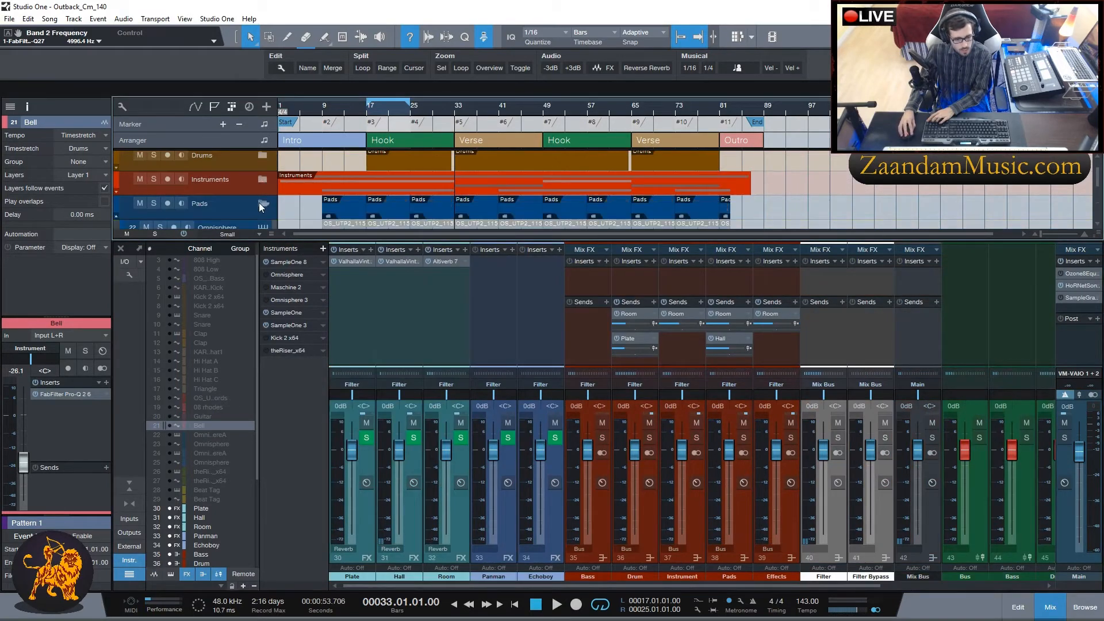
pyautogui.click(263, 179)
pyautogui.scroll(-2, 385, 206)
pyautogui.click(348, 281)
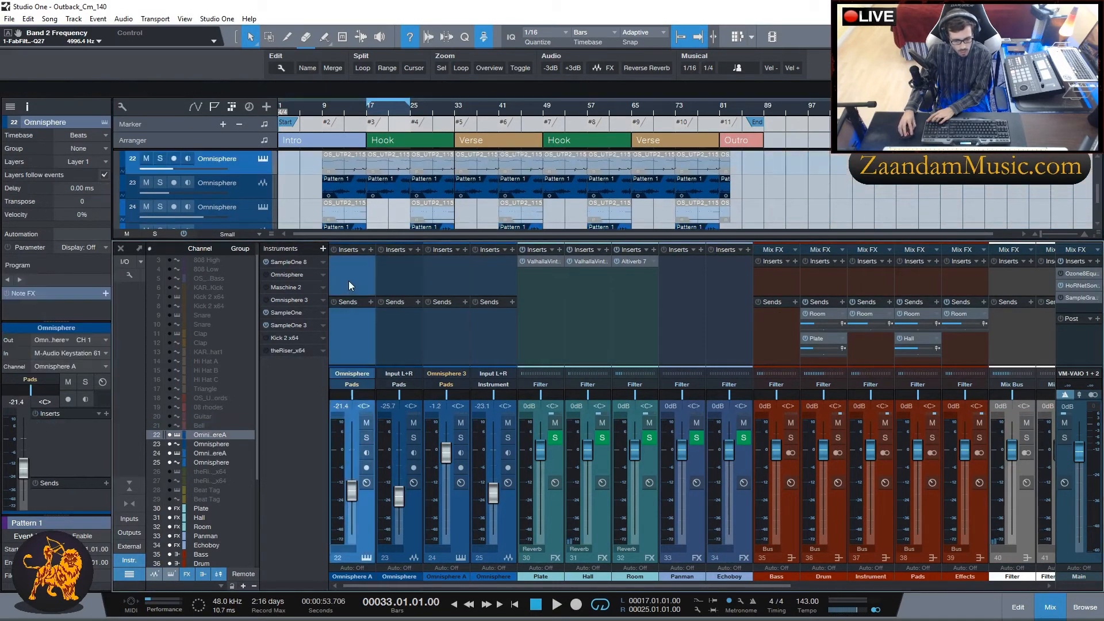
# Insert FabFilter Pro-Q 2 on the first Omnisphere channel and play from bar 9 with track 22 soloed.
pyautogui.scroll(2, 292, 222)
pyautogui.click(323, 109)
pyautogui.click(370, 249)
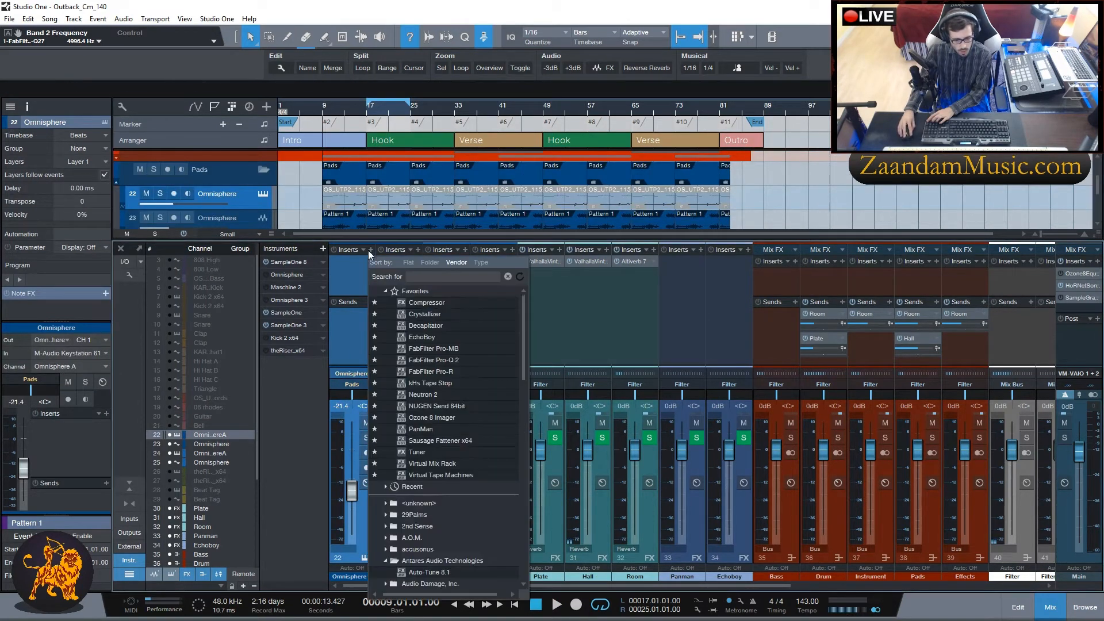
pyautogui.click(439, 360)
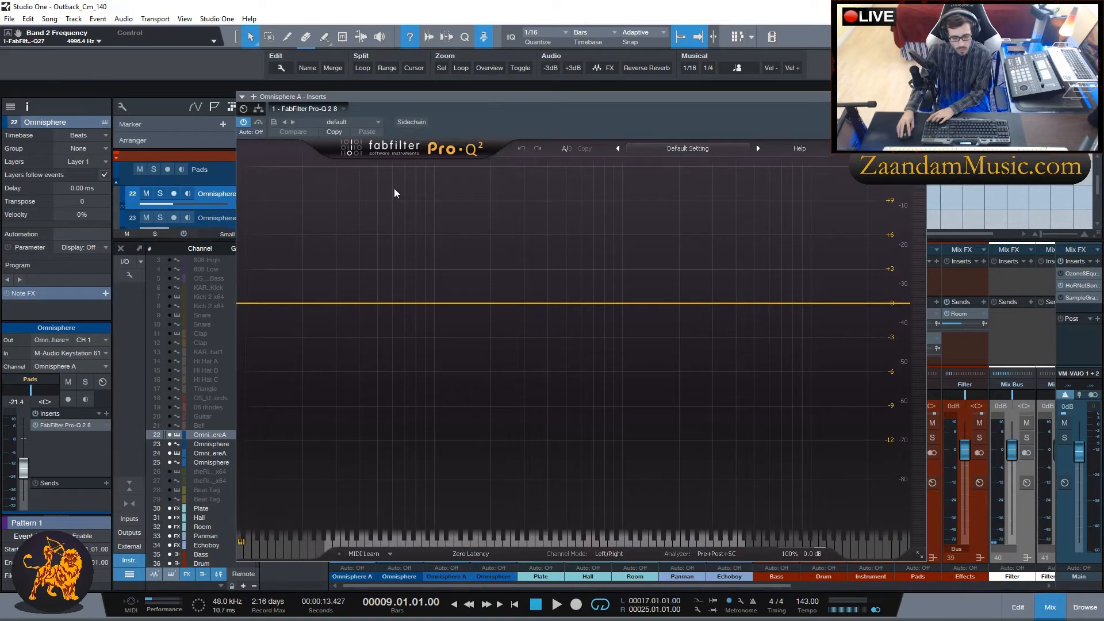
pyautogui.click(160, 193)
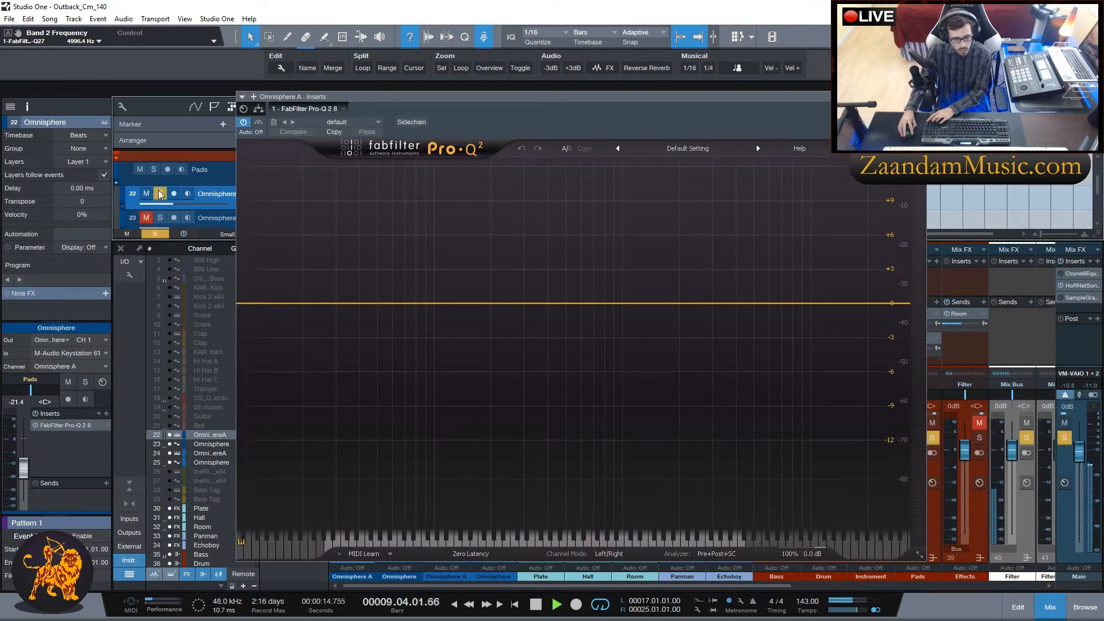
# Switch the solo to the Omnisphere audio track 23, keeping the EQ window clear of the track list.
pyautogui.moveTo(401, 104); pyautogui.dragTo(585, 196)
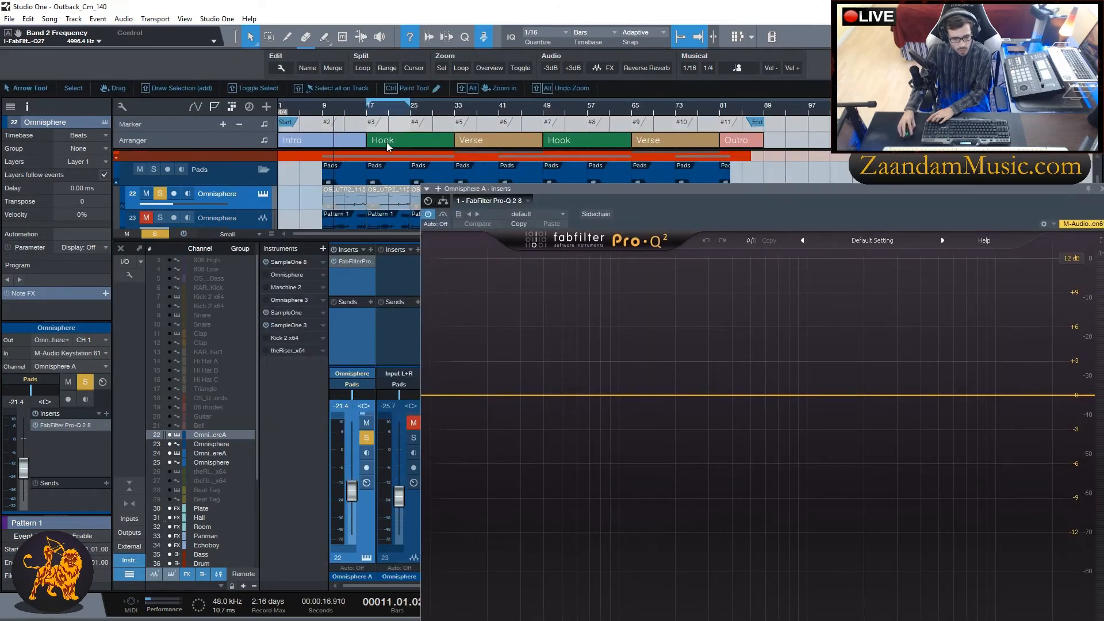
pyautogui.scroll(-1, 286, 204)
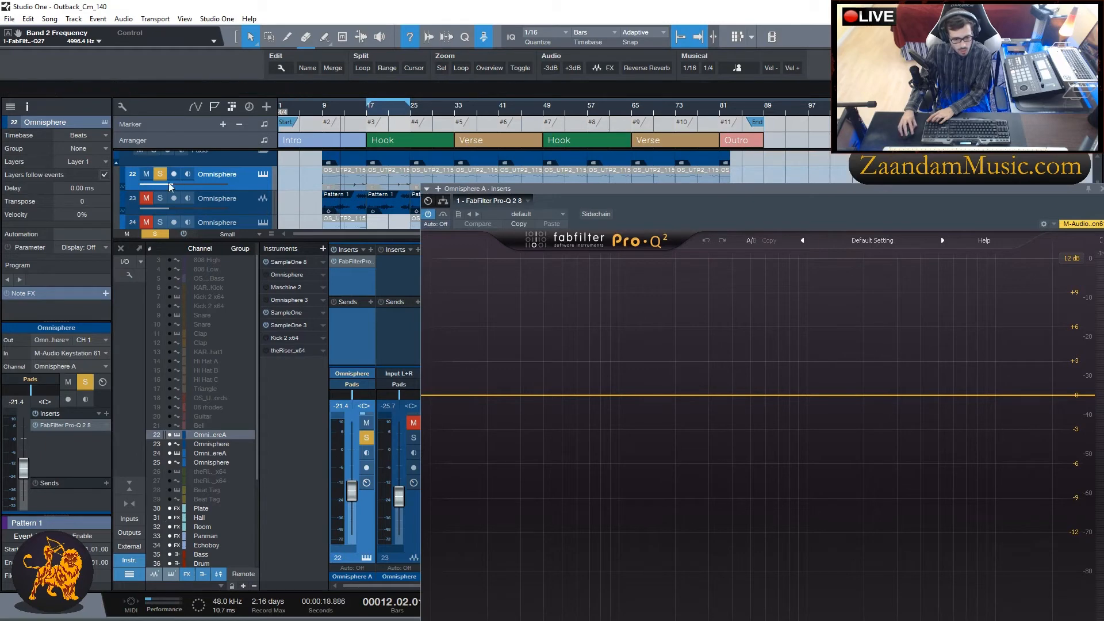
pyautogui.click(160, 197)
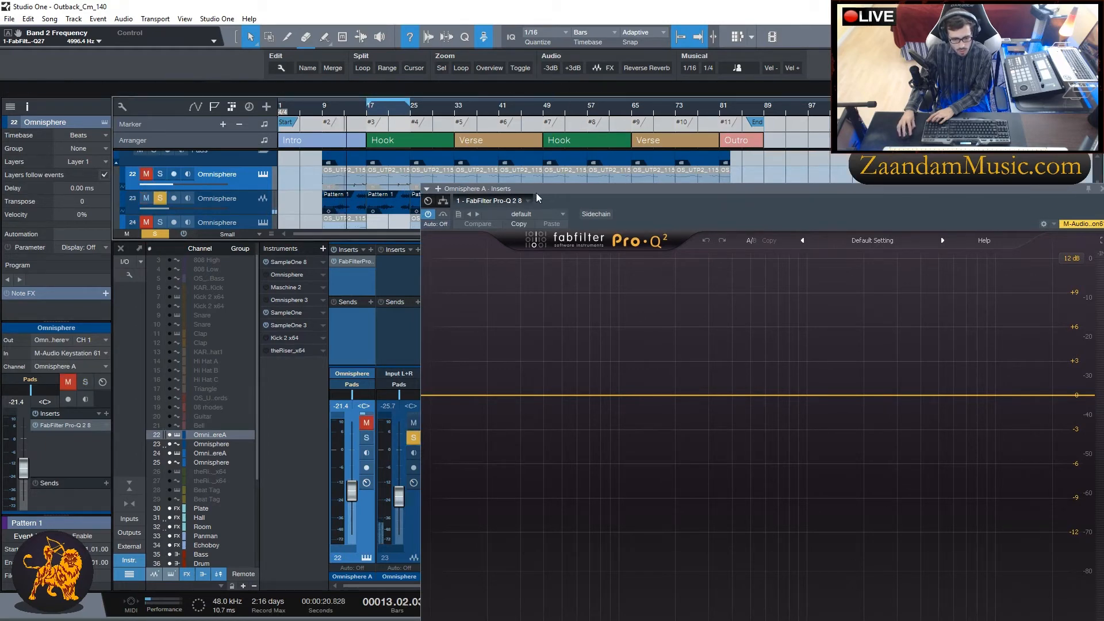
# Move the Pro-Q 2 insert from channel 22 to Omnisphere channel 23 and add a low cut at about 265 Hz.
pyautogui.moveTo(536, 192); pyautogui.dragTo(356, 138)
pyautogui.click(924, 135)
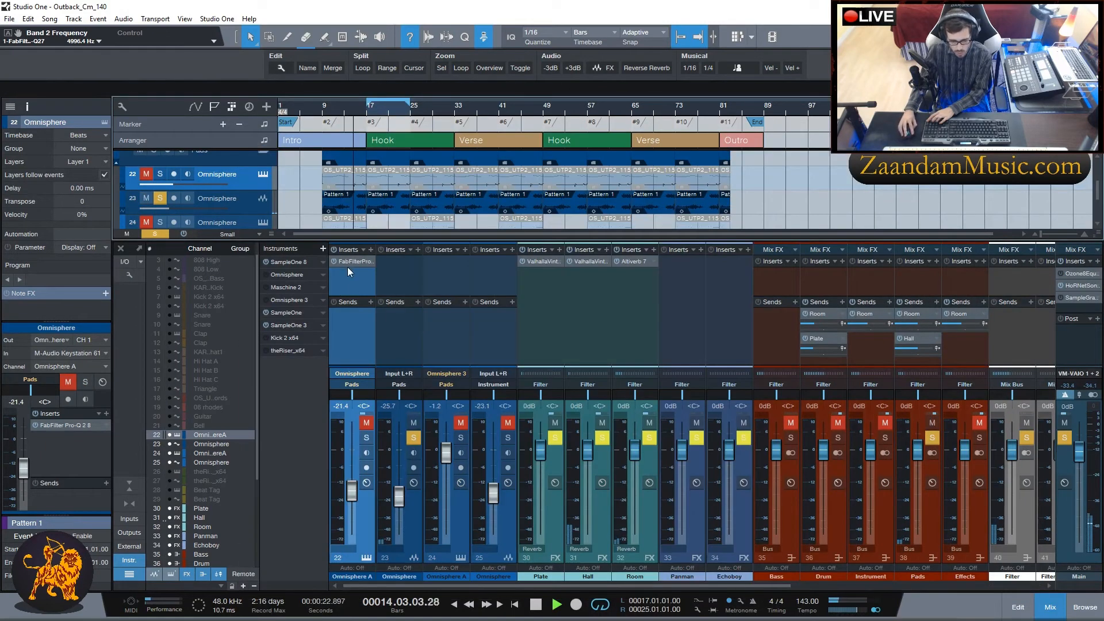
pyautogui.moveTo(347, 263); pyautogui.dragTo(396, 265)
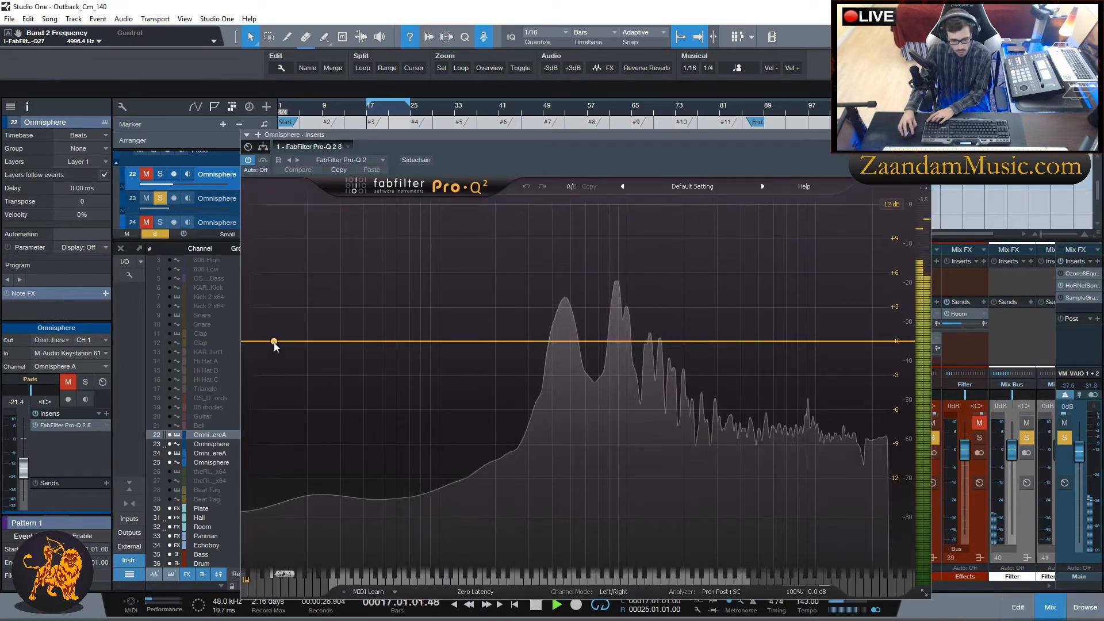
pyautogui.moveTo(274, 341); pyautogui.dragTo(521, 340)
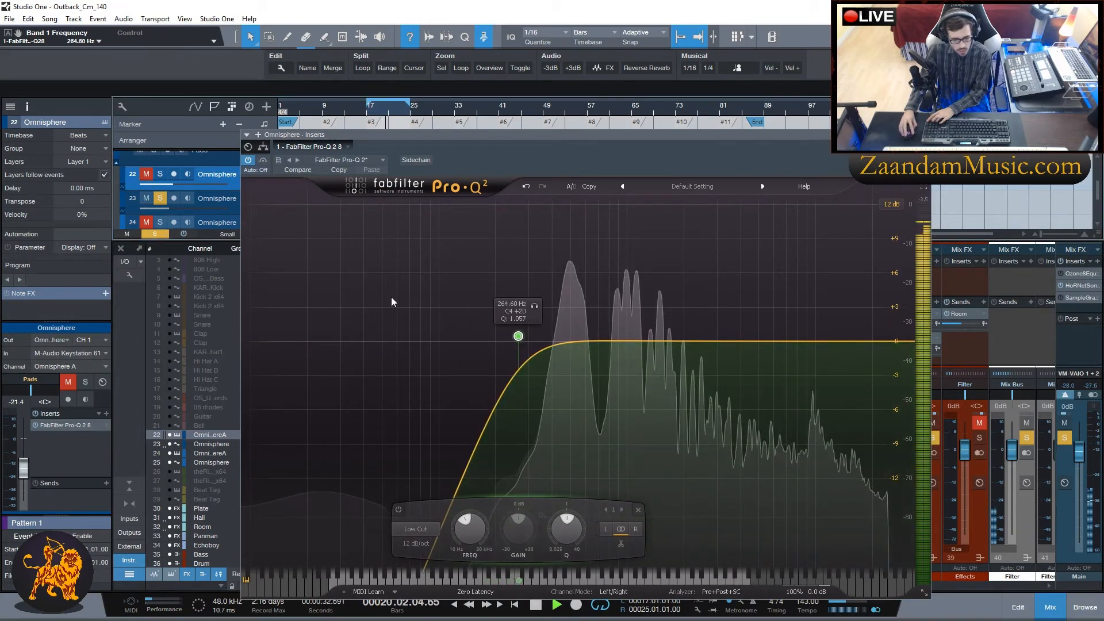
pyautogui.moveTo(807, 342); pyautogui.dragTo(809, 312)
pyautogui.rightClick(809, 311)
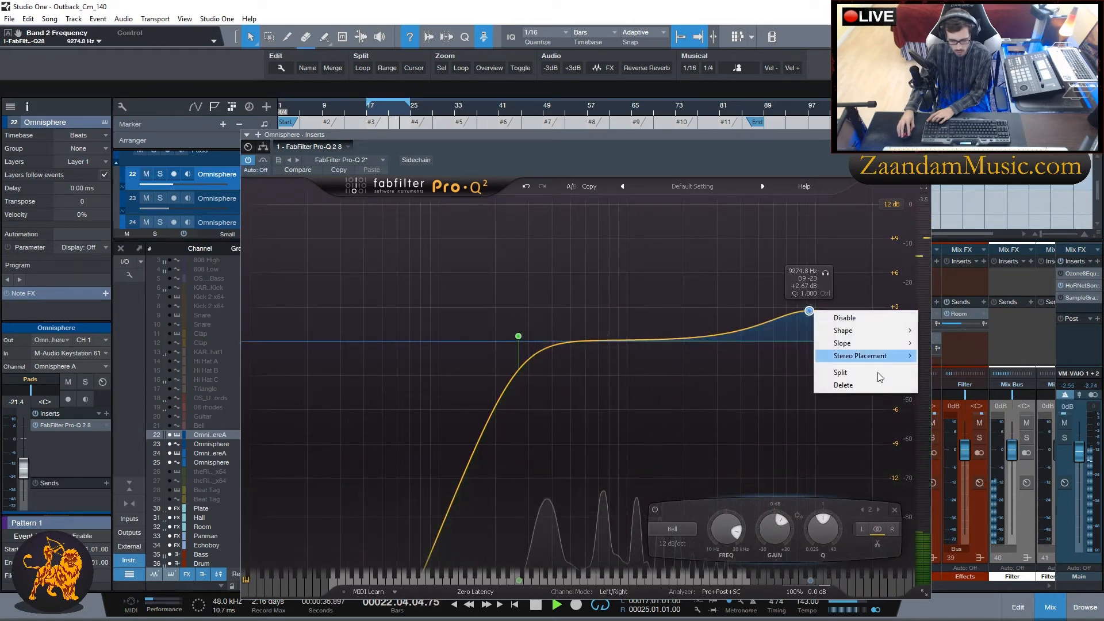
pyautogui.click(874, 385)
# Add a wide high shelf of about +4 dB at 14 kHz to channel 23's EQ, and clear the inserts on channel 22.
pyautogui.moveTo(876, 341); pyautogui.dragTo(845, 297)
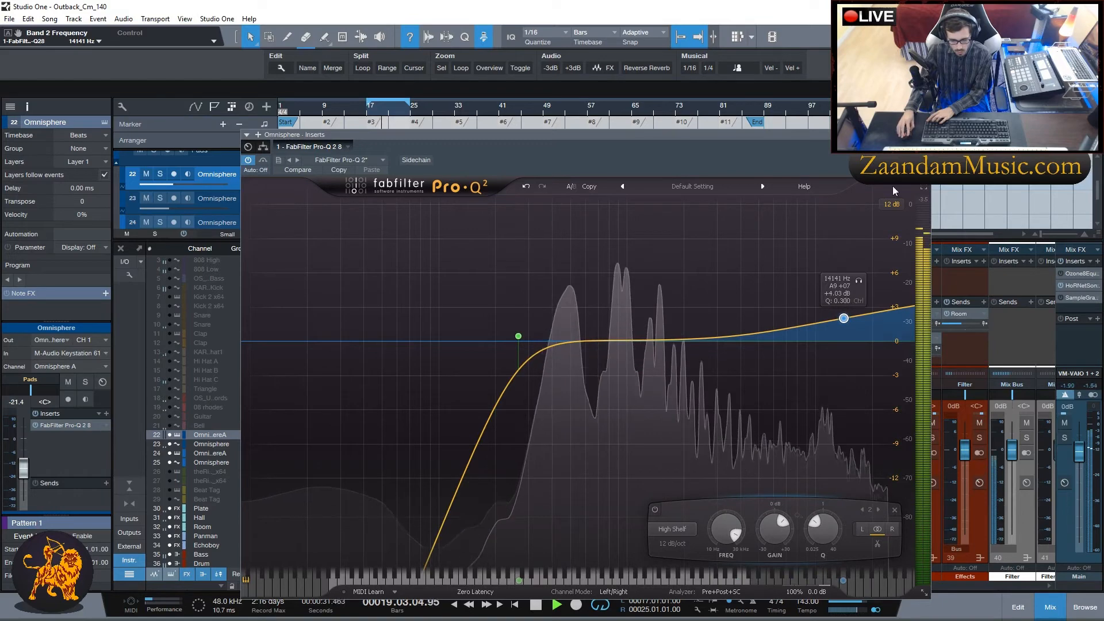
pyautogui.click(925, 135)
pyautogui.press('space')
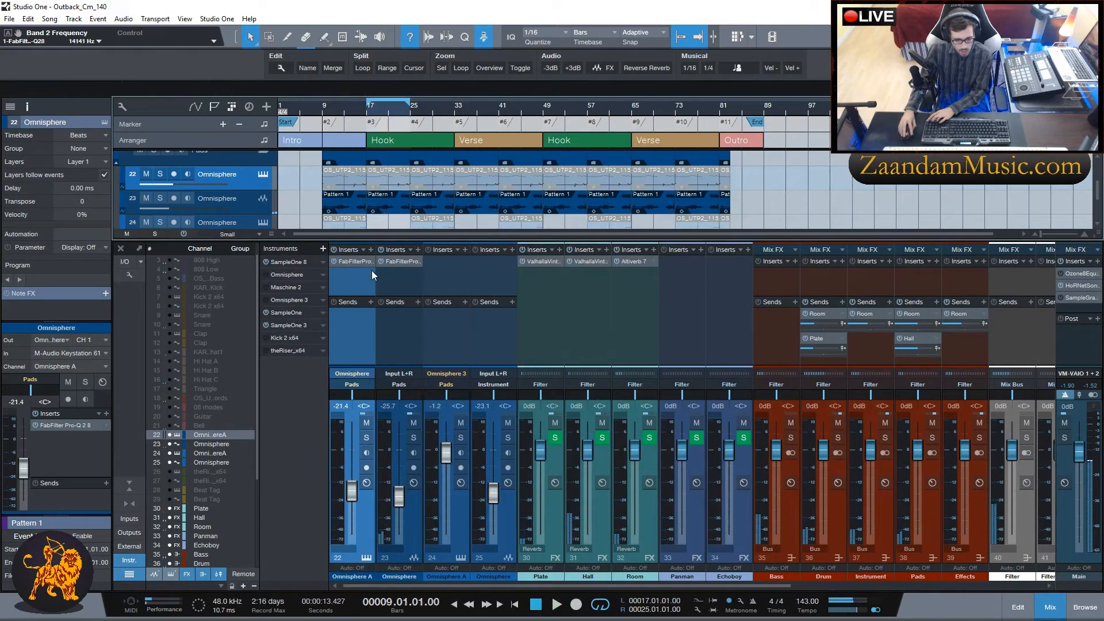
pyautogui.click(371, 261)
pyautogui.click(381, 357)
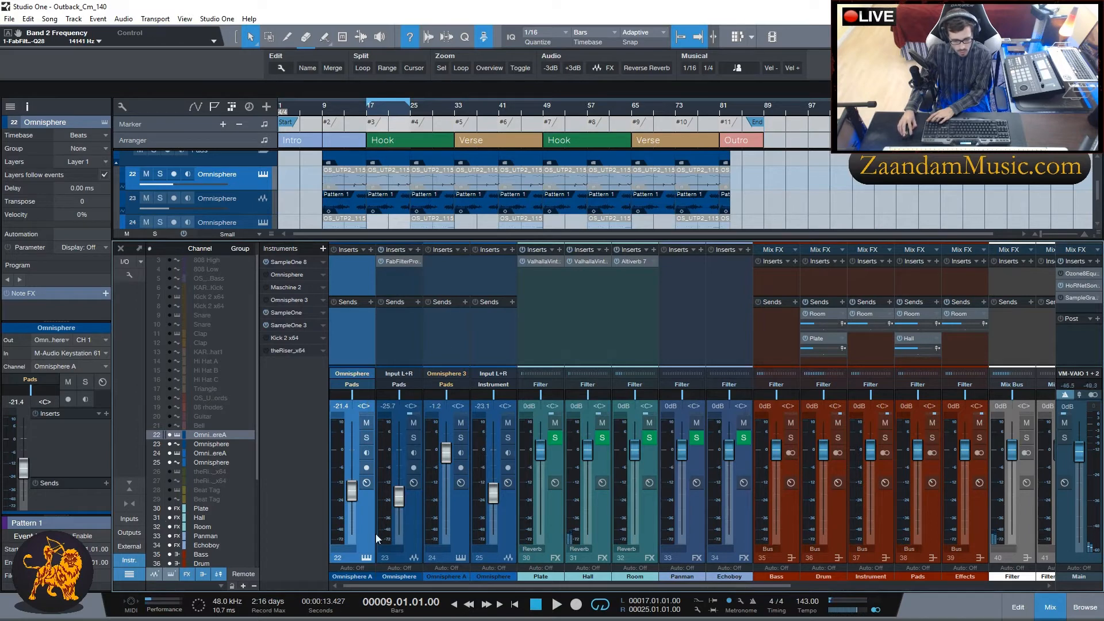
# Assign the four Omnisphere channels 22 to 25 to the Pads group.
pyautogui.click(395, 550)
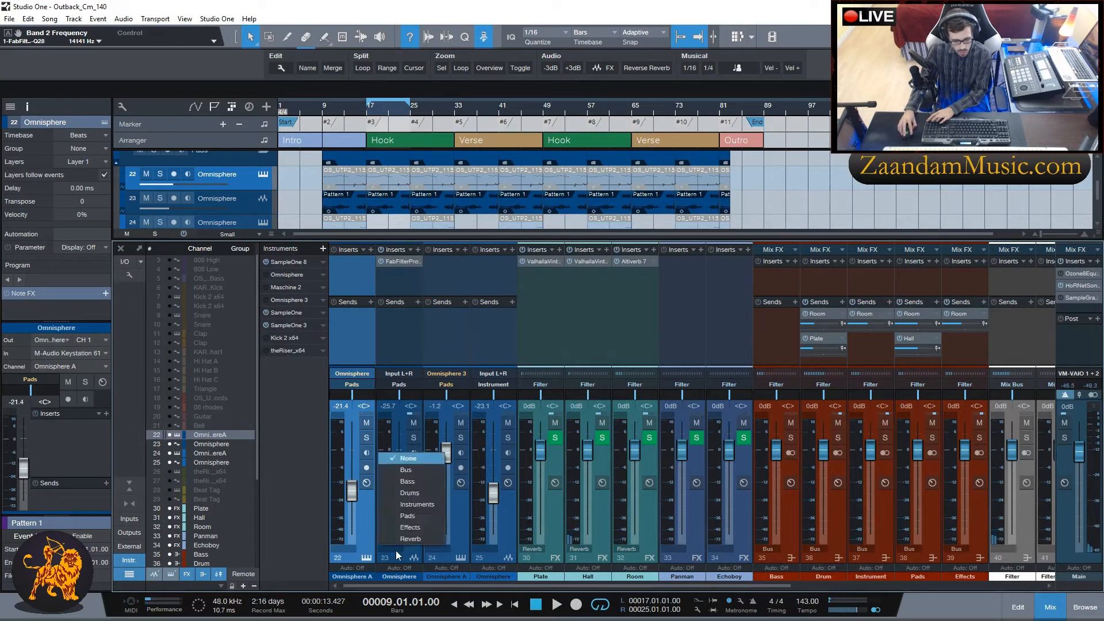
pyautogui.click(414, 515)
pyautogui.click(440, 550)
pyautogui.click(464, 515)
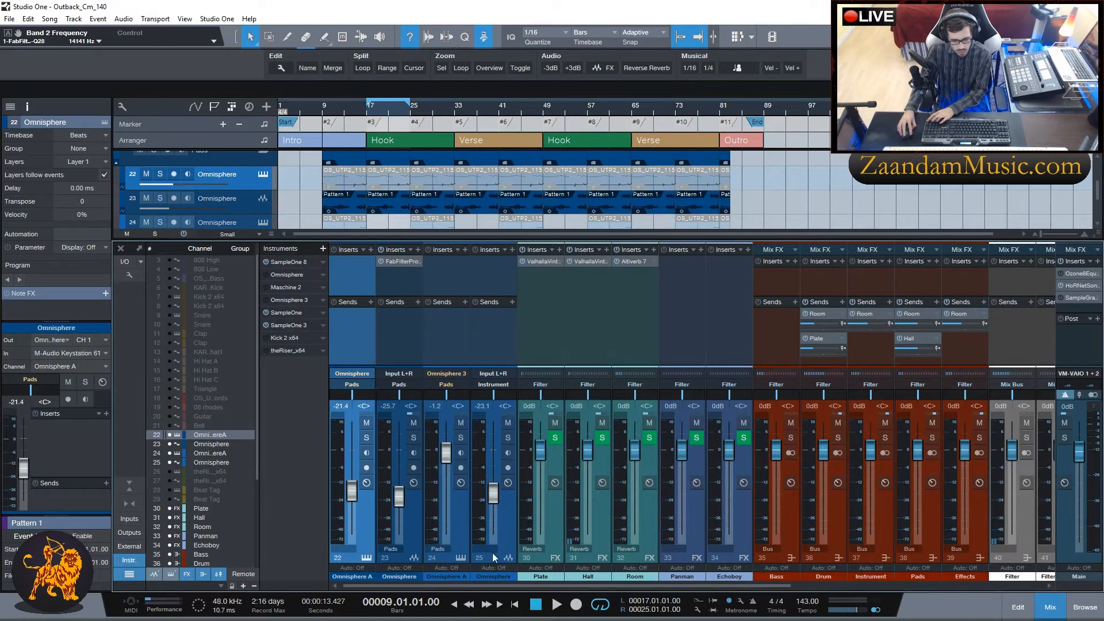
pyautogui.click(492, 552)
pyautogui.click(507, 516)
pyautogui.click(349, 552)
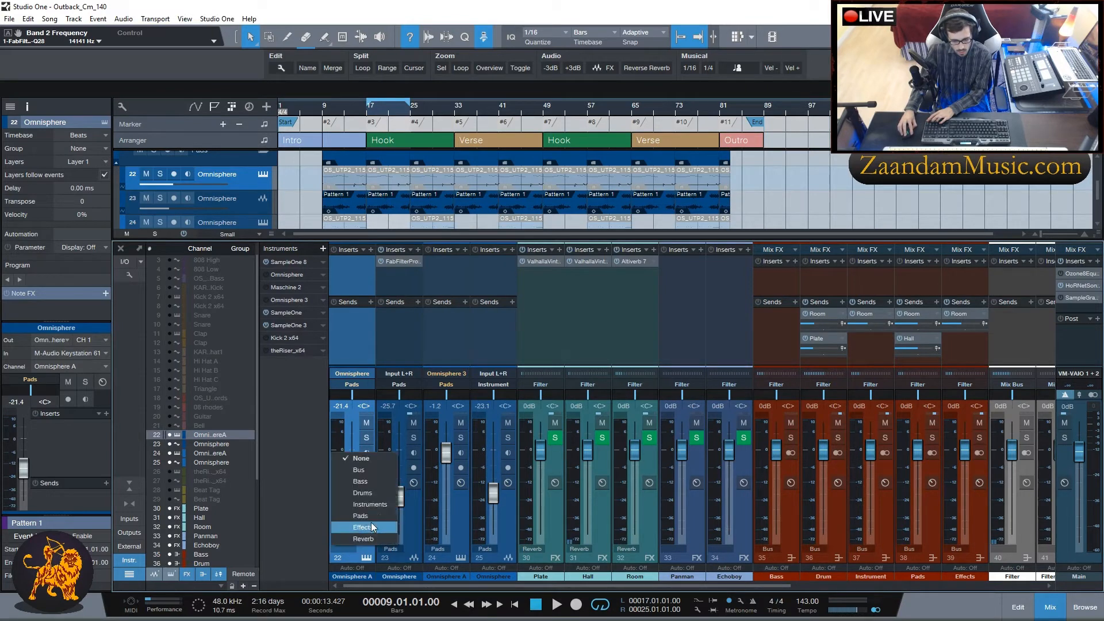
pyautogui.click(367, 516)
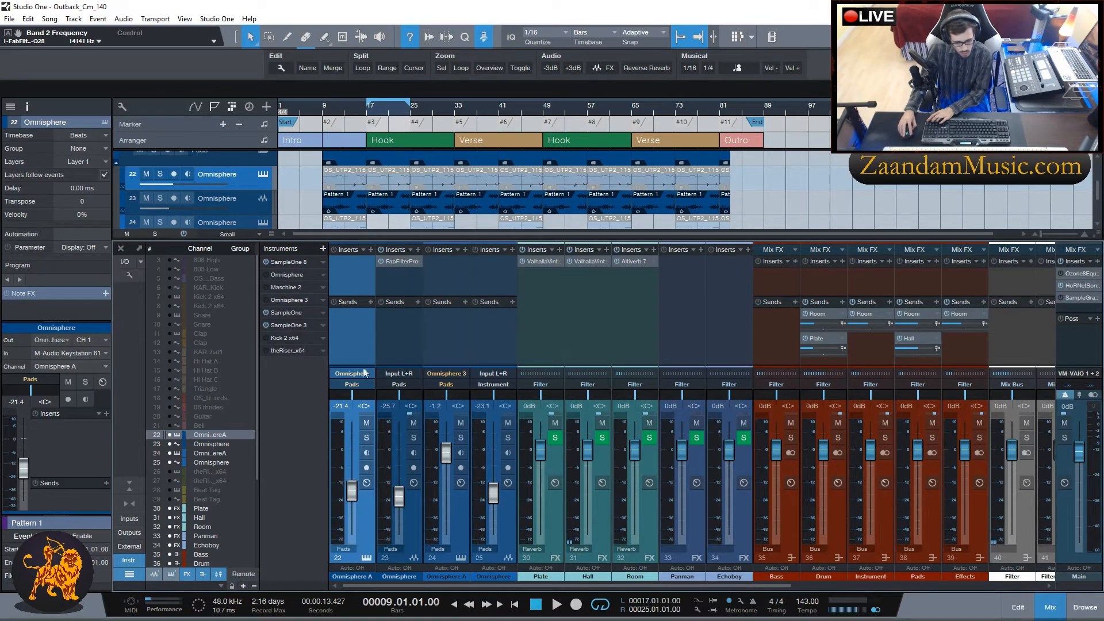
# Insert FabFilter Pro-Q 2 on Omnisphere channel 25 and play from bar 9 with track 25 soloed.
pyautogui.click(442, 281)
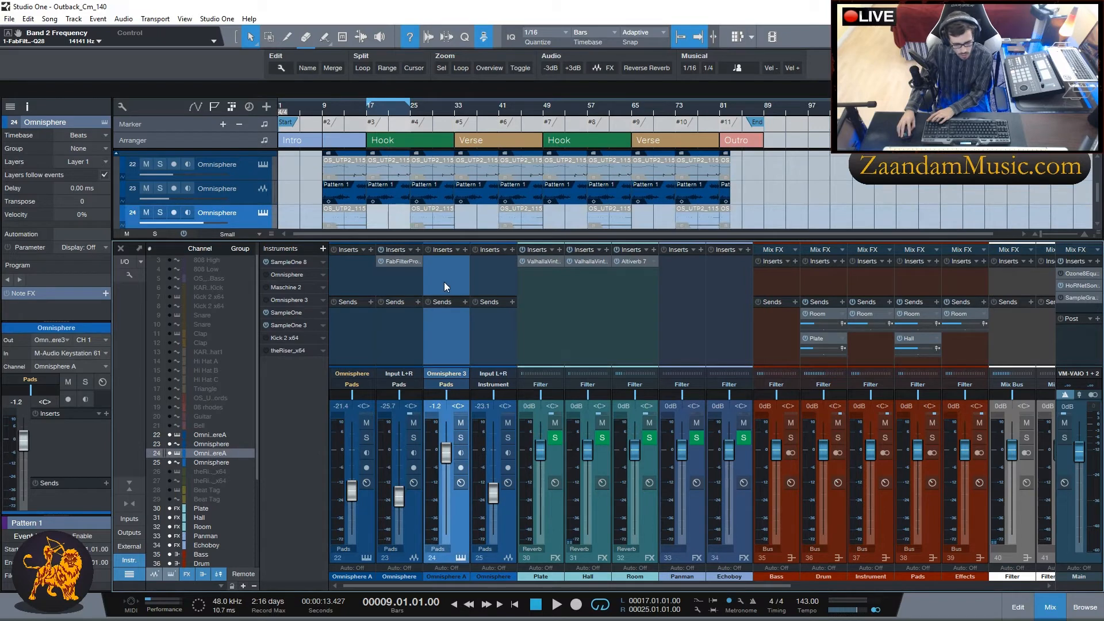
pyautogui.click(484, 281)
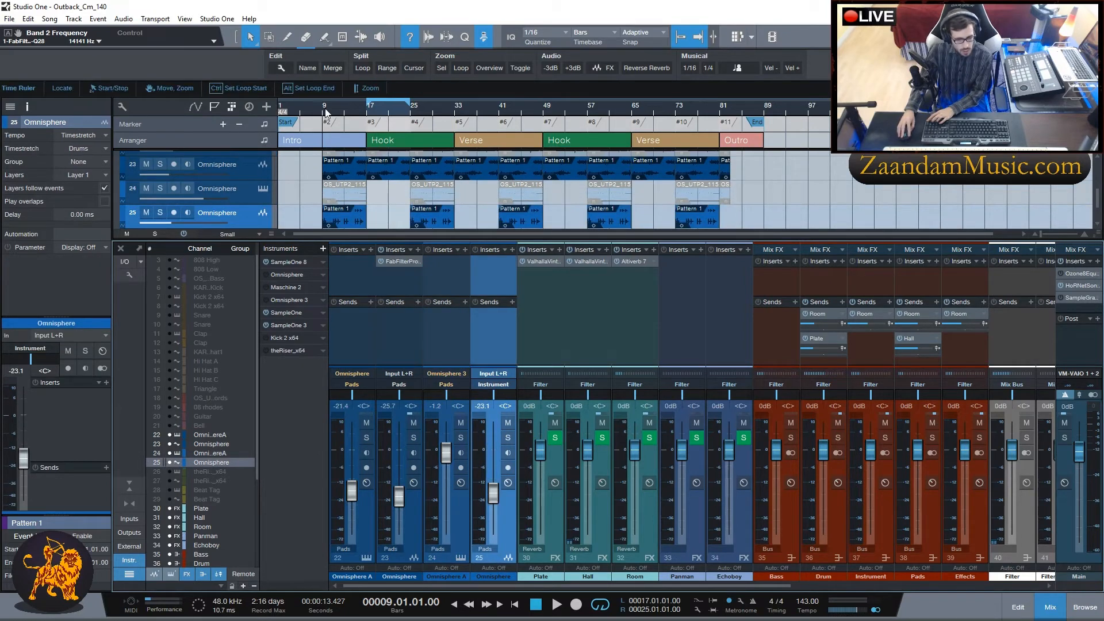
pyautogui.click(511, 250)
pyautogui.click(580, 360)
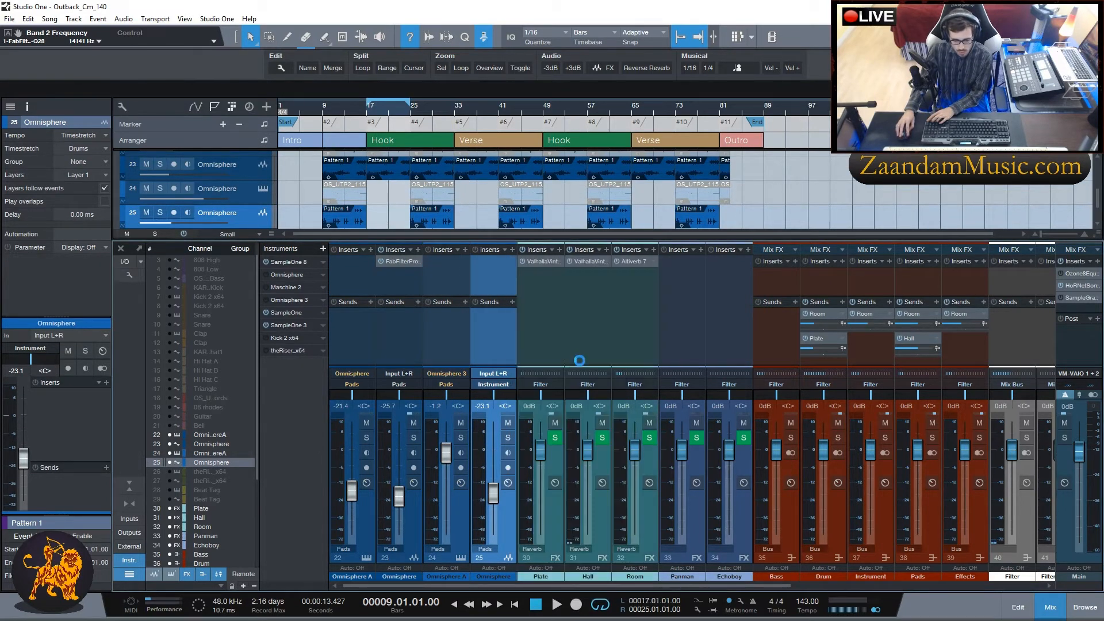
pyautogui.press('space')
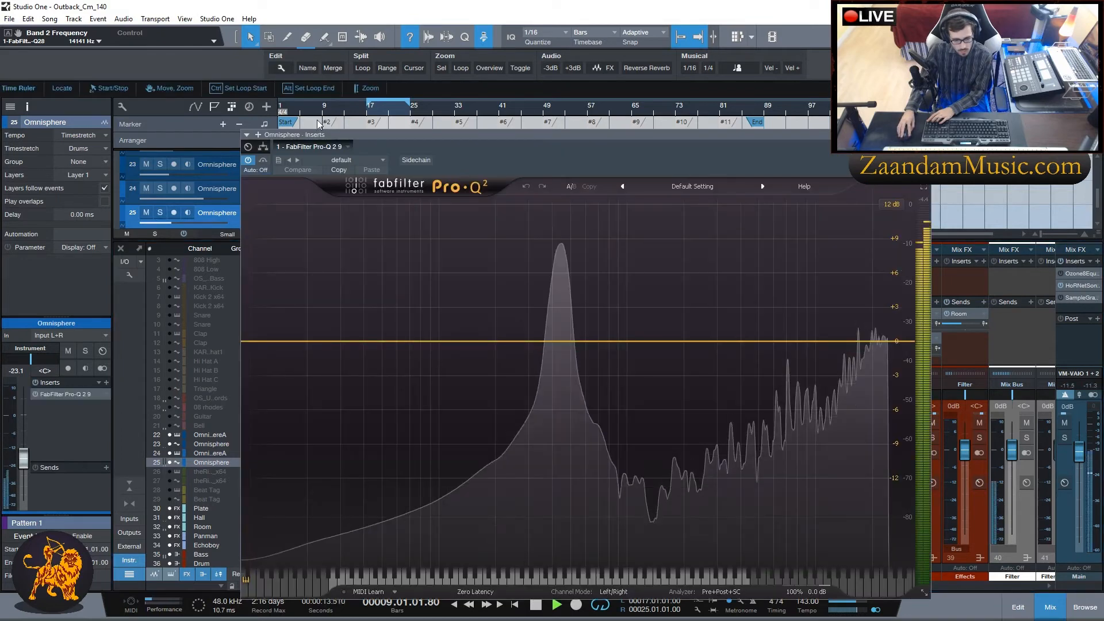
pyautogui.click(160, 213)
pyautogui.scroll(-2, 208, 199)
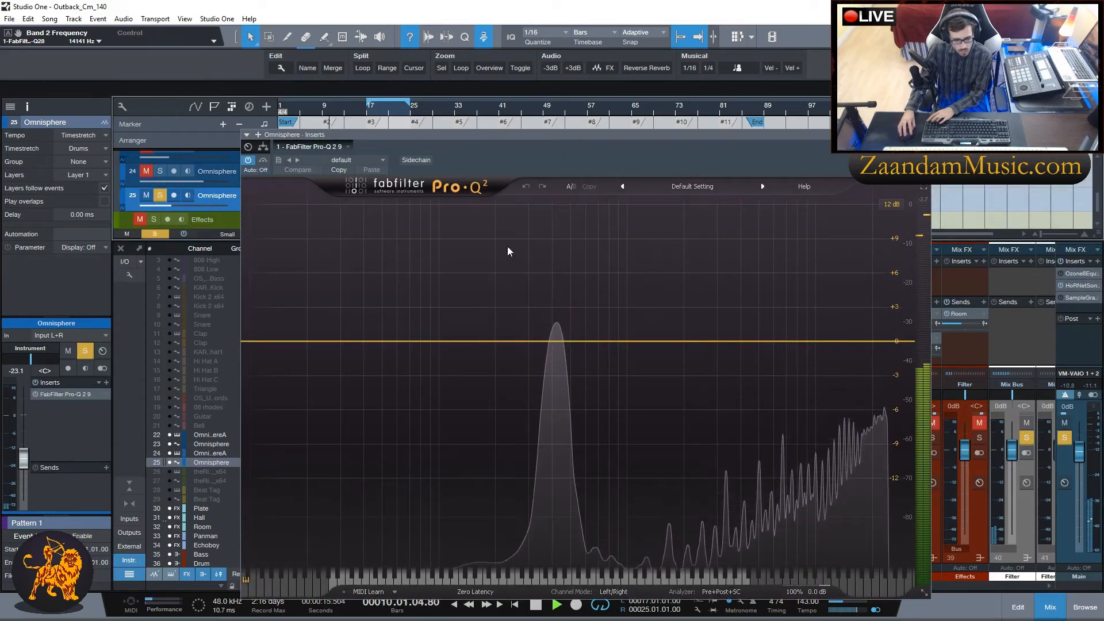
# Add a low cut and a bell boost of about 2.8 dB near 1.37 kHz to channel 25's EQ, and stop playback.
pyautogui.moveTo(272, 342); pyautogui.dragTo(514, 341)
pyautogui.moveTo(665, 340); pyautogui.dragTo(654, 312)
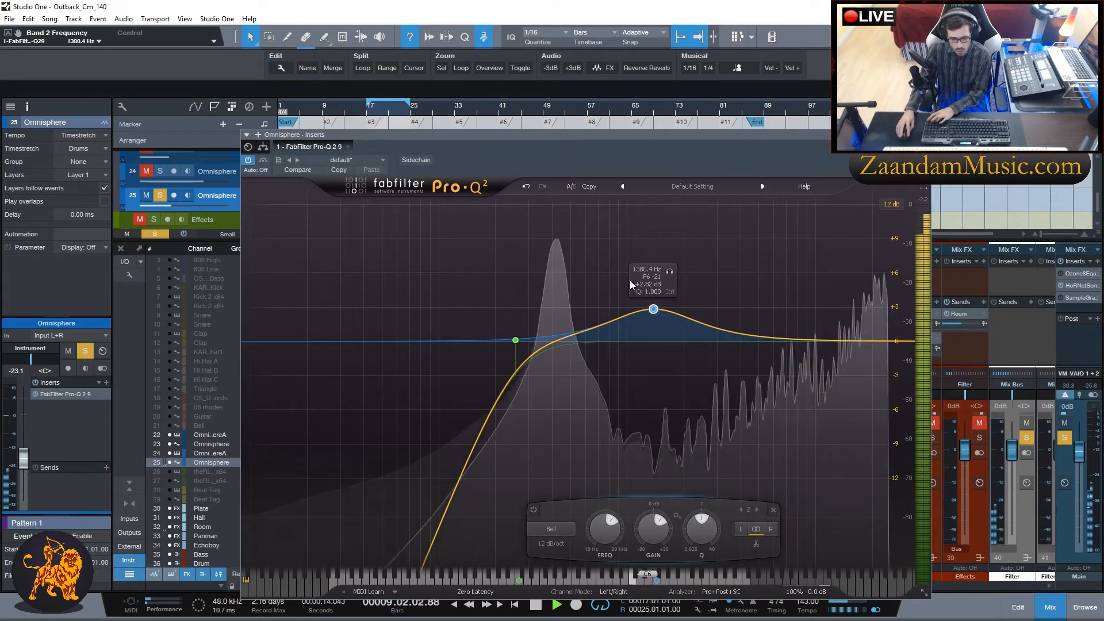
pyautogui.moveTo(653, 309)
pyautogui.mouseDown()
pyautogui.moveTo(667, 312)
pyautogui.moveTo(653, 310)
pyautogui.mouseUp()
pyautogui.press('Escape')
pyautogui.press('space')
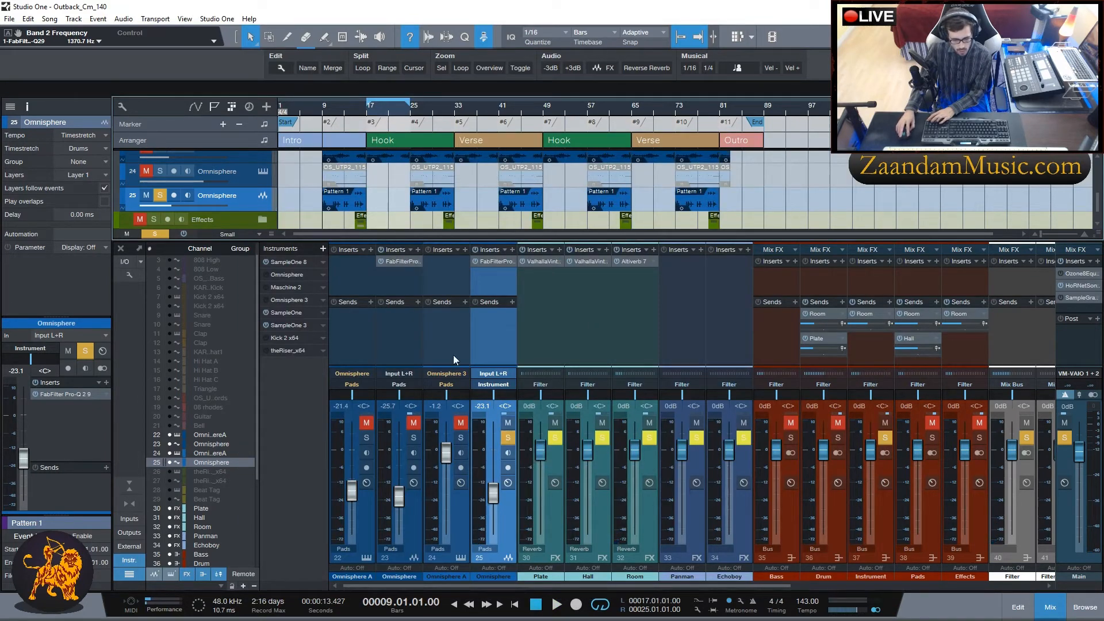
# Route Omnisphere channel 24's output to the Instrument bus, keeping channel 25 on the same bus.
pyautogui.click(501, 387)
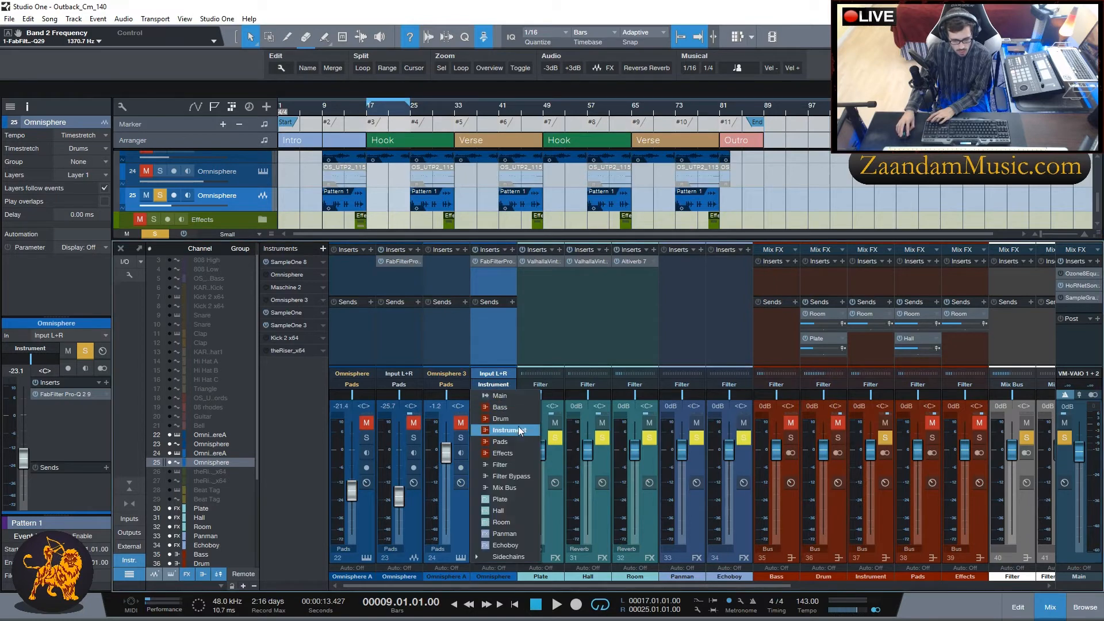
pyautogui.click(519, 443)
pyautogui.click(501, 386)
pyautogui.click(515, 431)
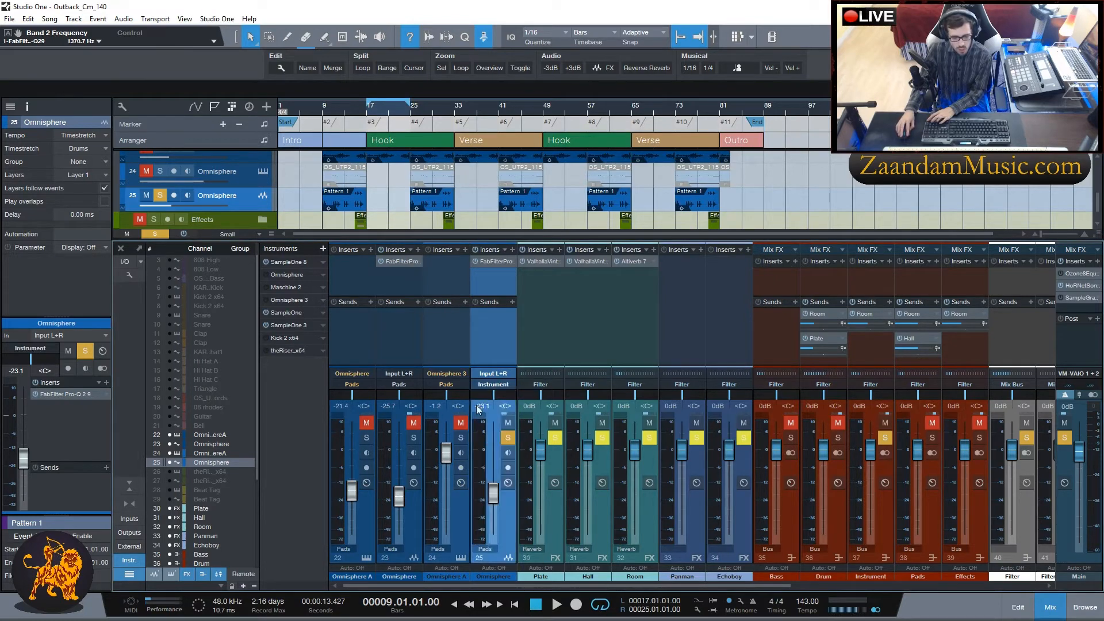
pyautogui.click(458, 385)
pyautogui.click(472, 429)
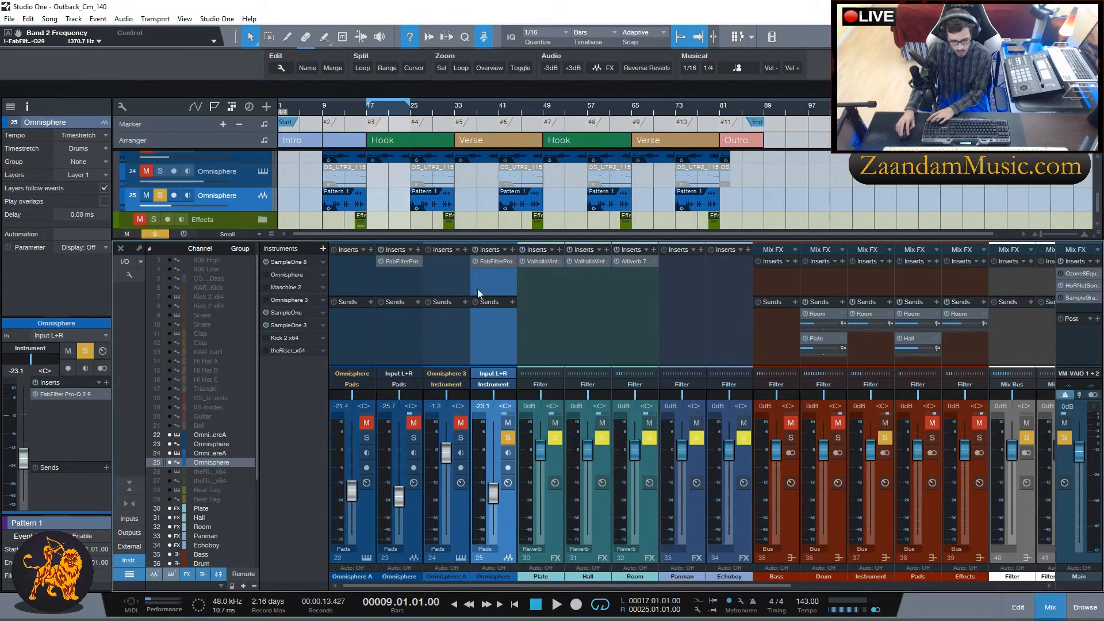
pyautogui.moveTo(492, 588); pyautogui.dragTo(436, 580)
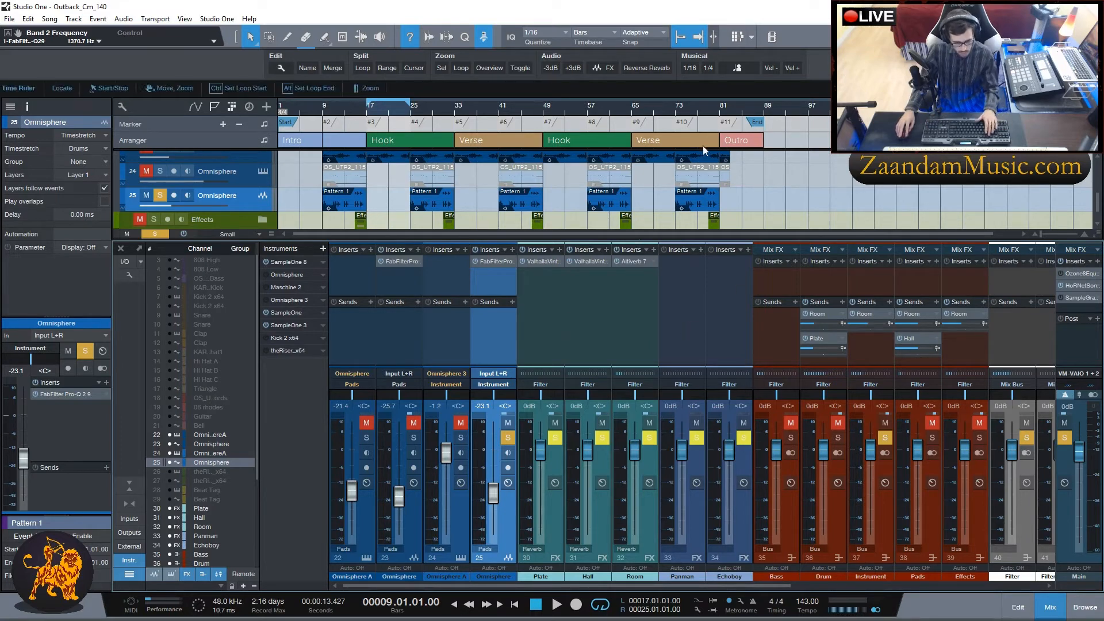
# Extend the loop range over the whole song, from bar 1 to bar 89.
pyautogui.scroll(-4, 849, 190)
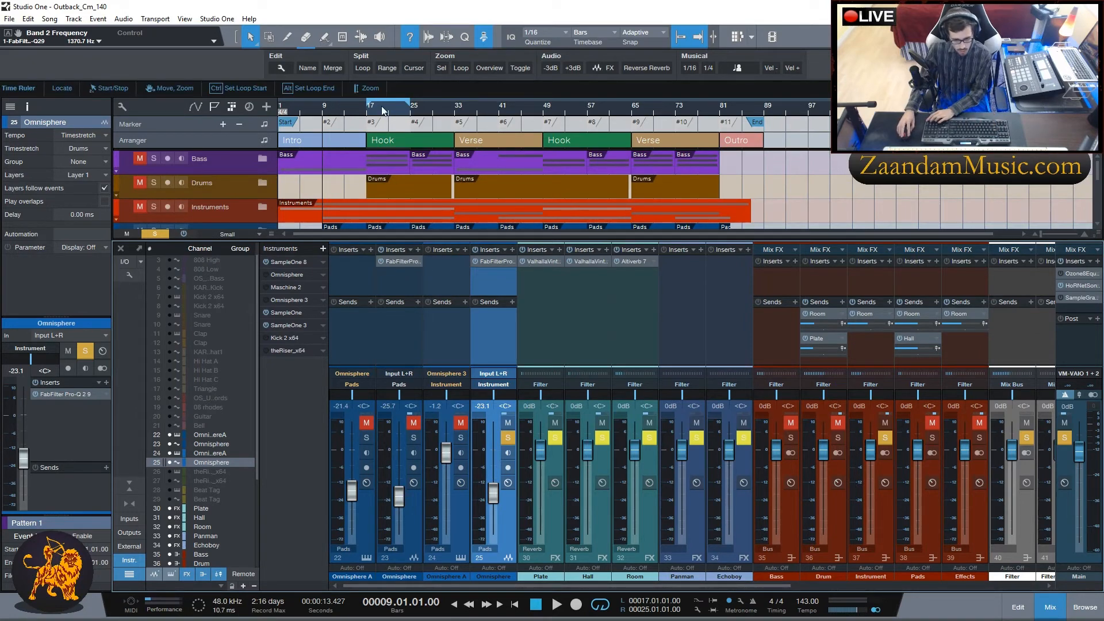
pyautogui.moveTo(343, 108); pyautogui.dragTo(280, 108)
pyautogui.moveTo(413, 108)
pyautogui.mouseDown()
pyautogui.moveTo(729, 134)
pyautogui.moveTo(764, 126)
pyautogui.mouseUp()
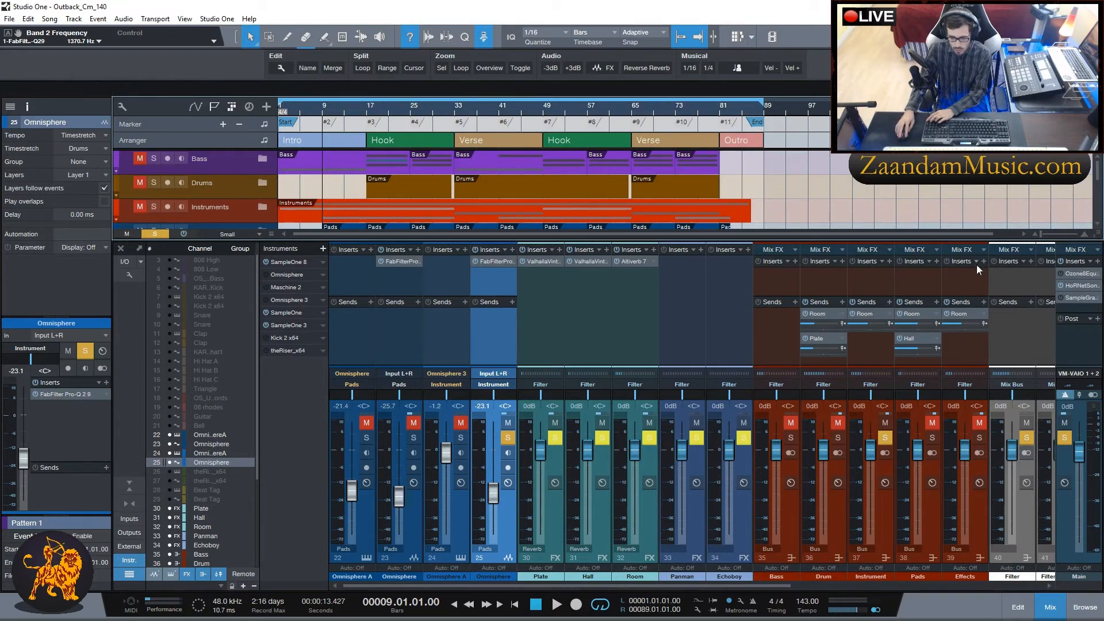
# Return the playhead to the song start, clear all solos, and show the arrangement at full height without the editor or mixer.
pyautogui.press('F2')
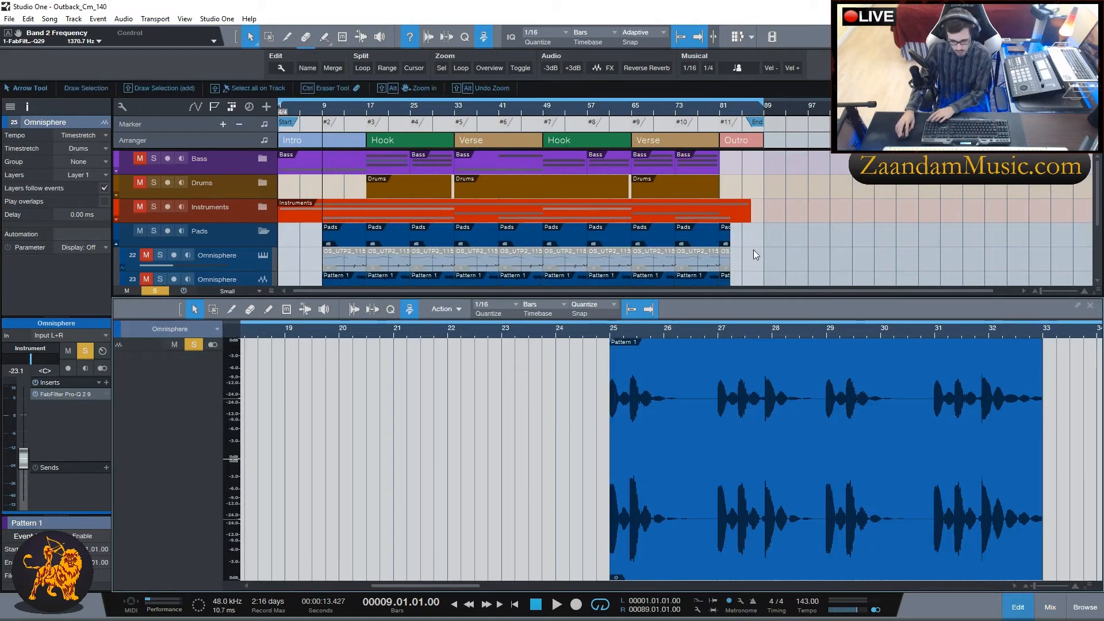
pyautogui.press(',')
pyautogui.press('space')
pyautogui.press('space')
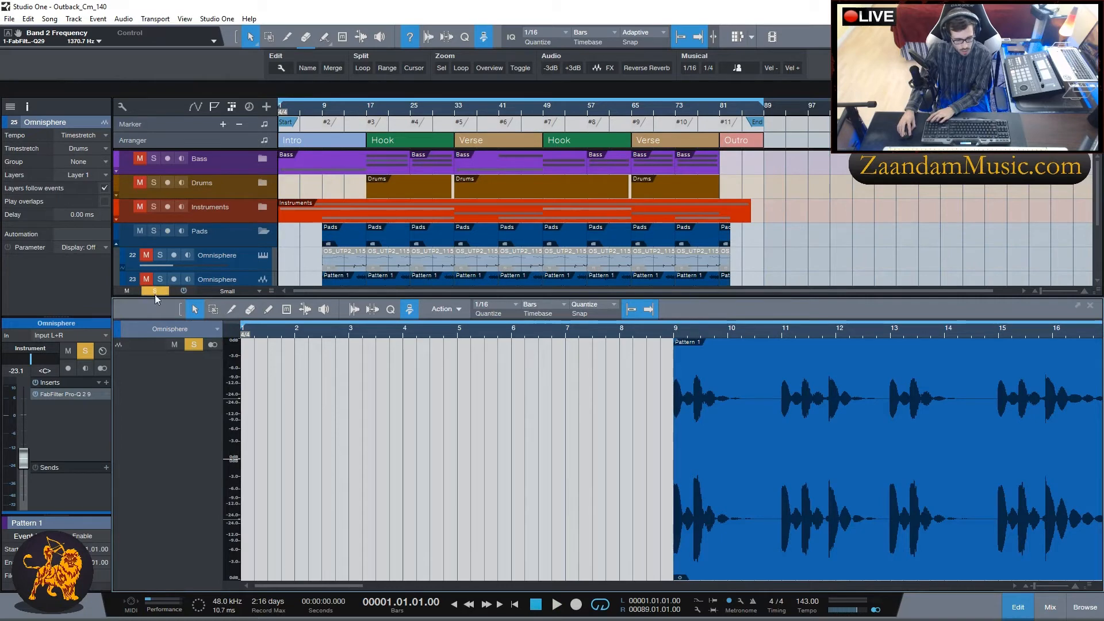
pyautogui.click(154, 291)
pyautogui.press('F2')
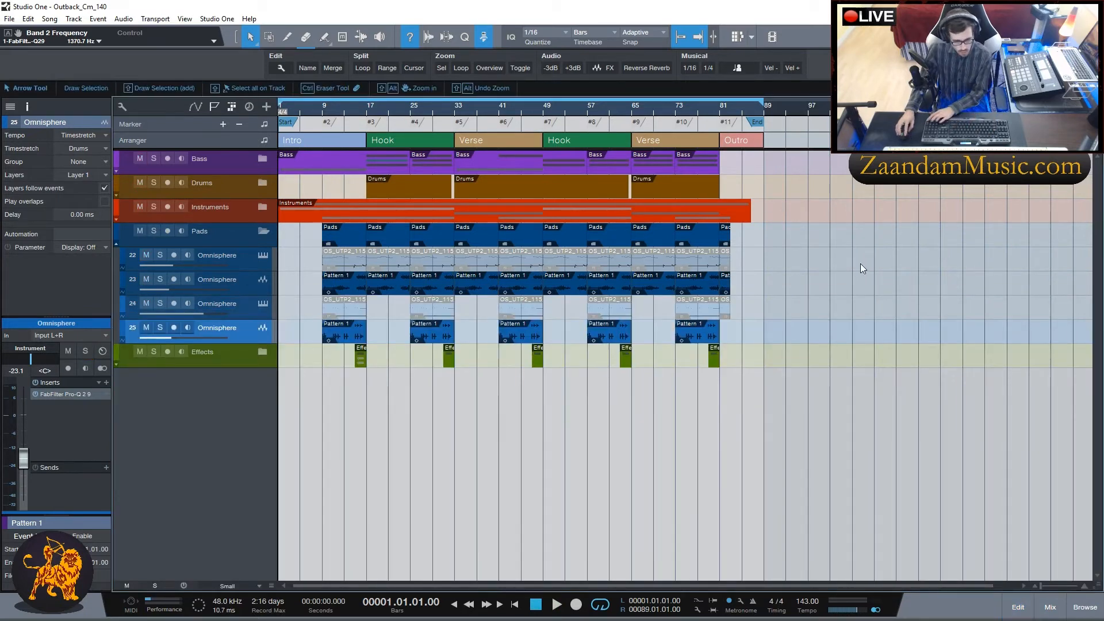
# Expand the Bass, Drums, Instruments and Effects folder tracks to show all their individual tracks.
pyautogui.click(264, 159)
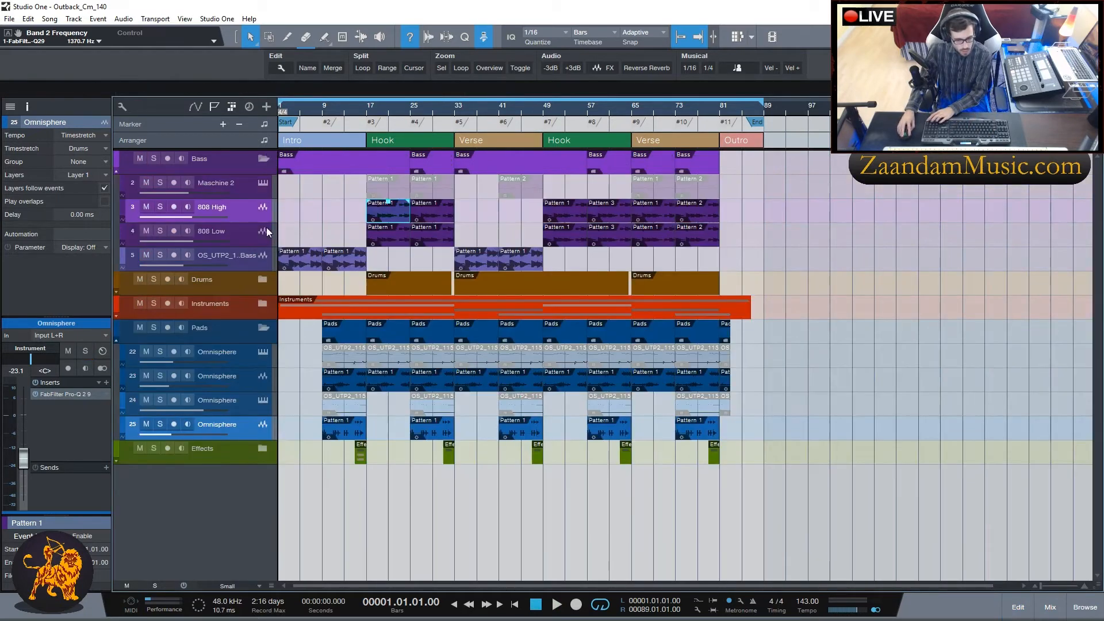
pyautogui.click(258, 278)
pyautogui.scroll(-3, 322, 369)
pyautogui.scroll(-3, 322, 369)
pyautogui.click(263, 394)
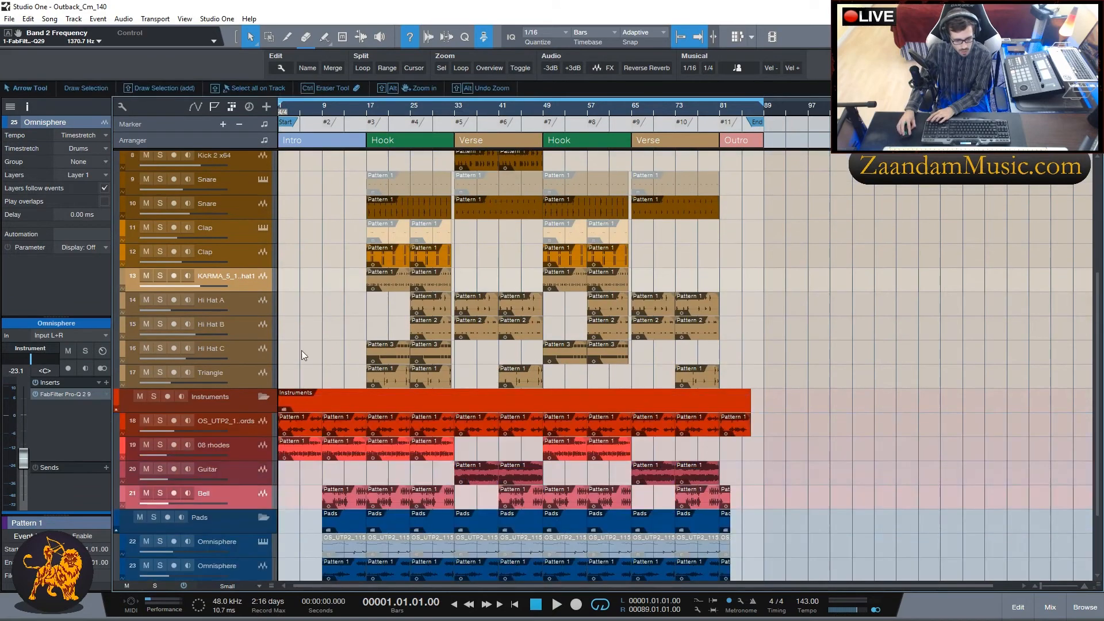
pyautogui.scroll(-4, 301, 350)
pyautogui.click(263, 542)
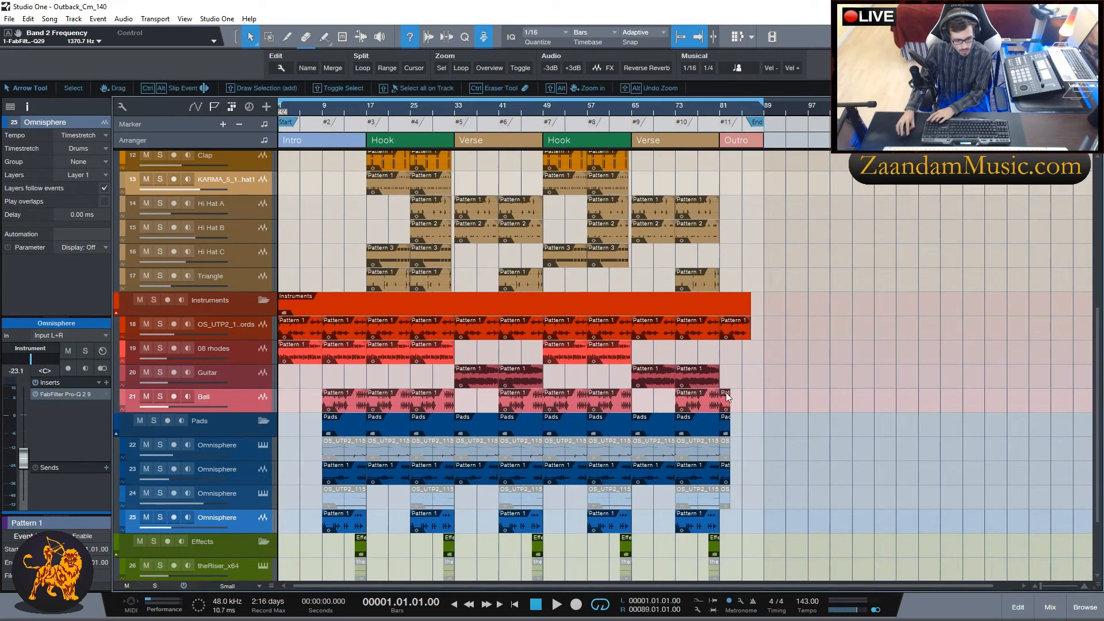
pyautogui.scroll(-3, 790, 409)
# Set the loop range to bars 17 to 25 in the first Hook and stop playback.
pyautogui.press('space')
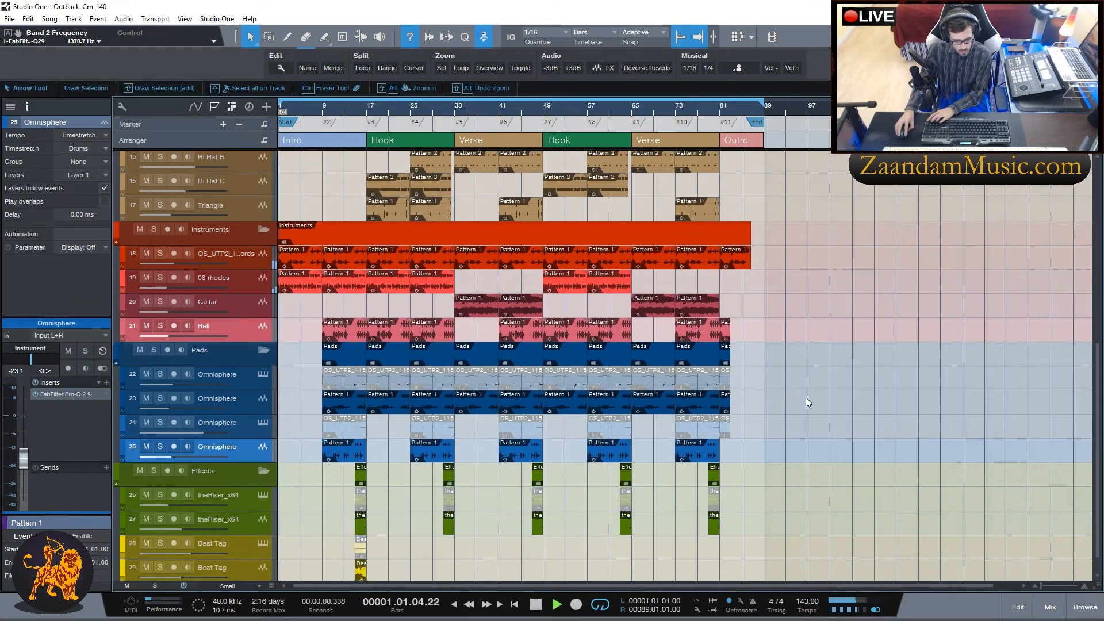
pyautogui.scroll(-1, 805, 398)
pyautogui.moveTo(367, 102); pyautogui.dragTo(411, 102)
pyautogui.press('space')
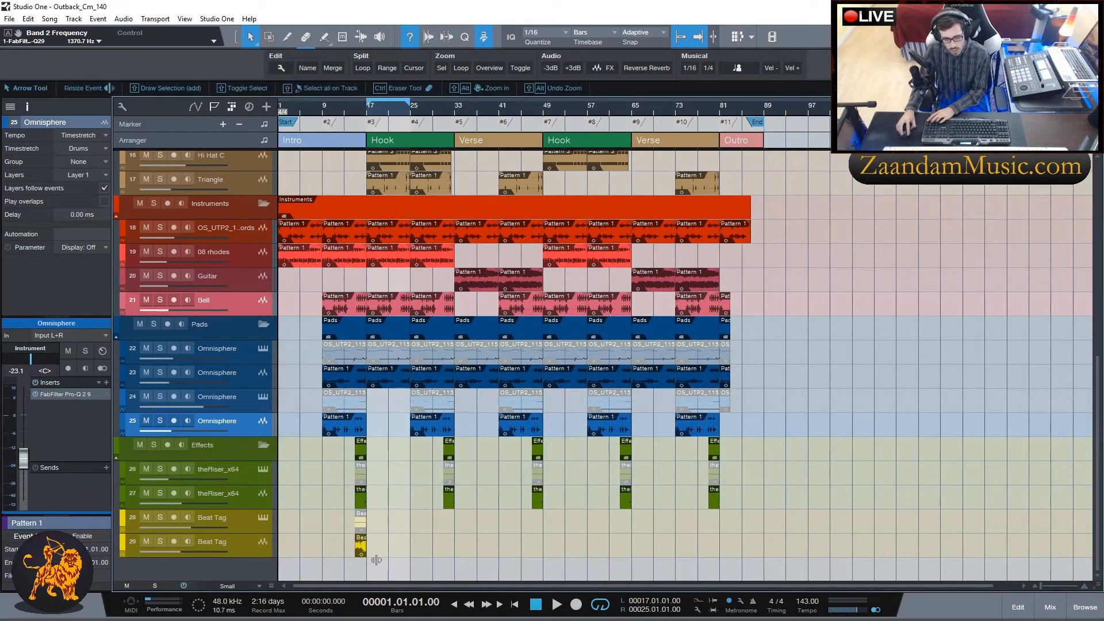
pyautogui.scroll(1, 829, 343)
pyautogui.scroll(-1, 826, 354)
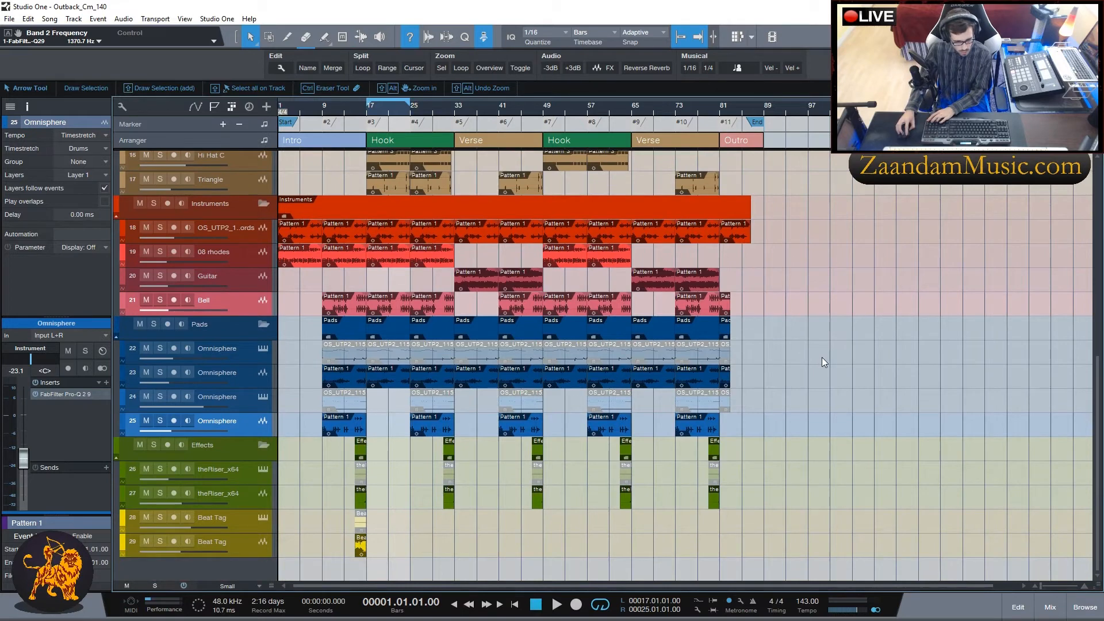
# Play the full mix from the song start and set the track height to Tiny to fit the arrangement on screen.
pyautogui.scroll(4, 822, 357)
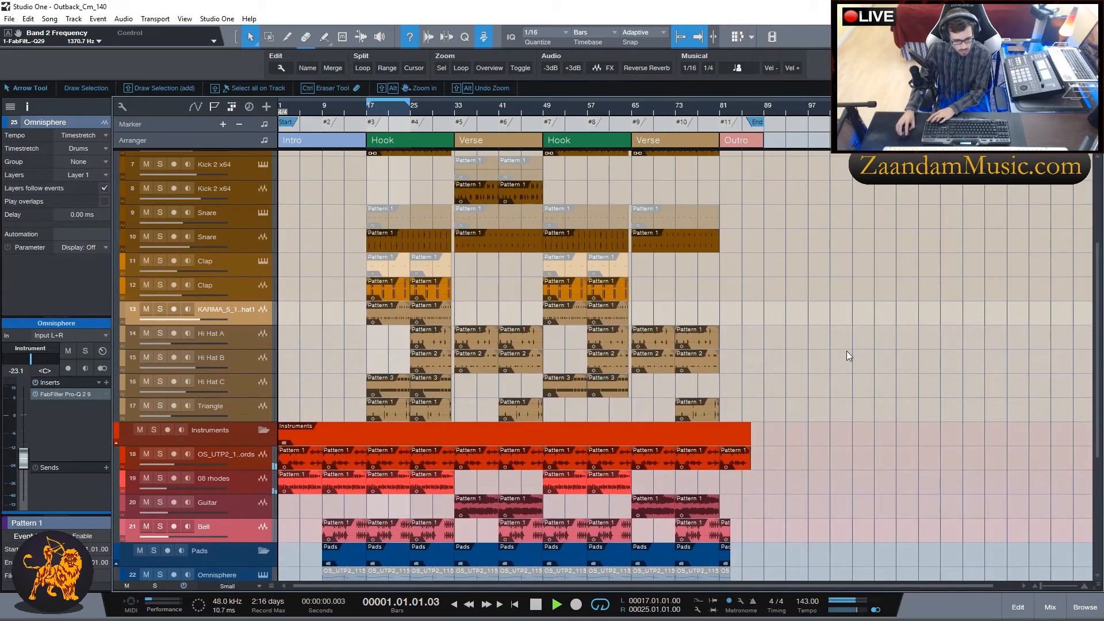
pyautogui.scroll(-2, 865, 302)
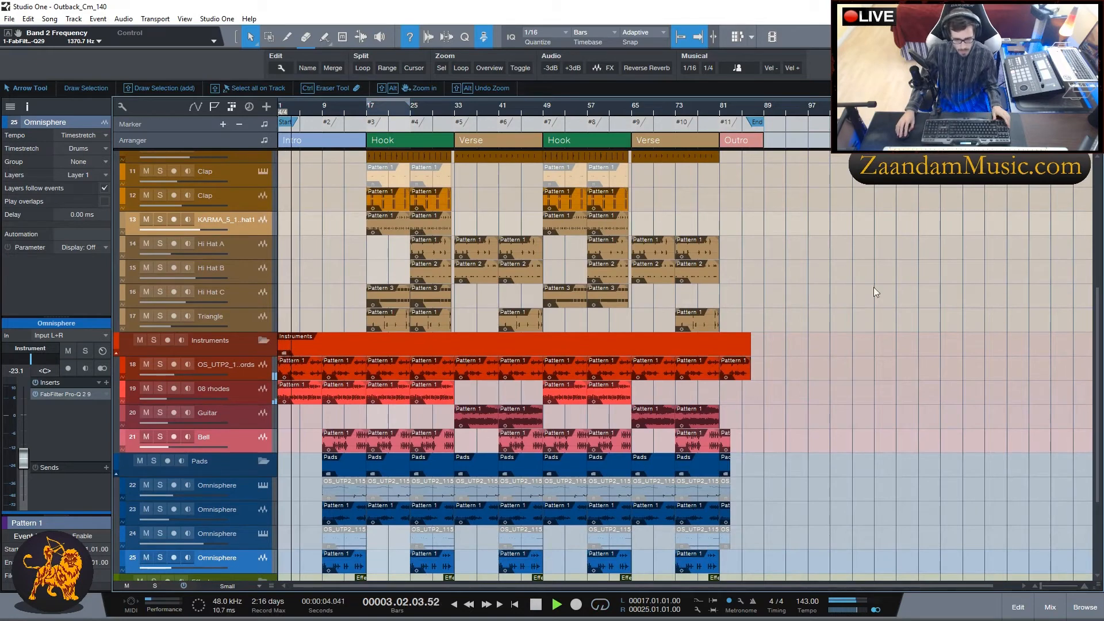
pyautogui.click(260, 585)
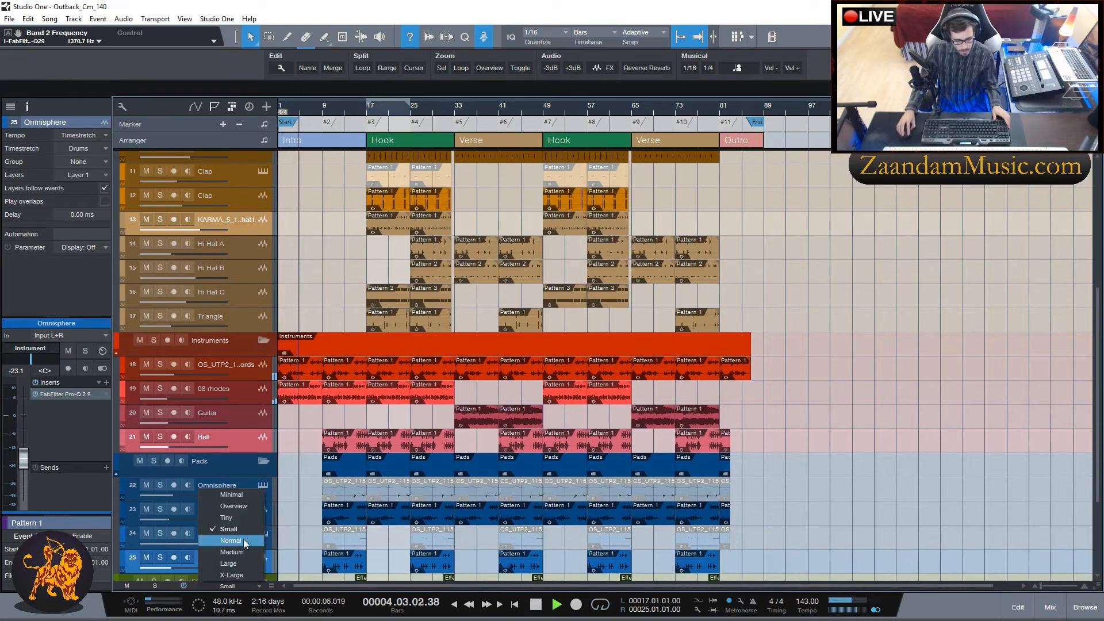
pyautogui.click(237, 519)
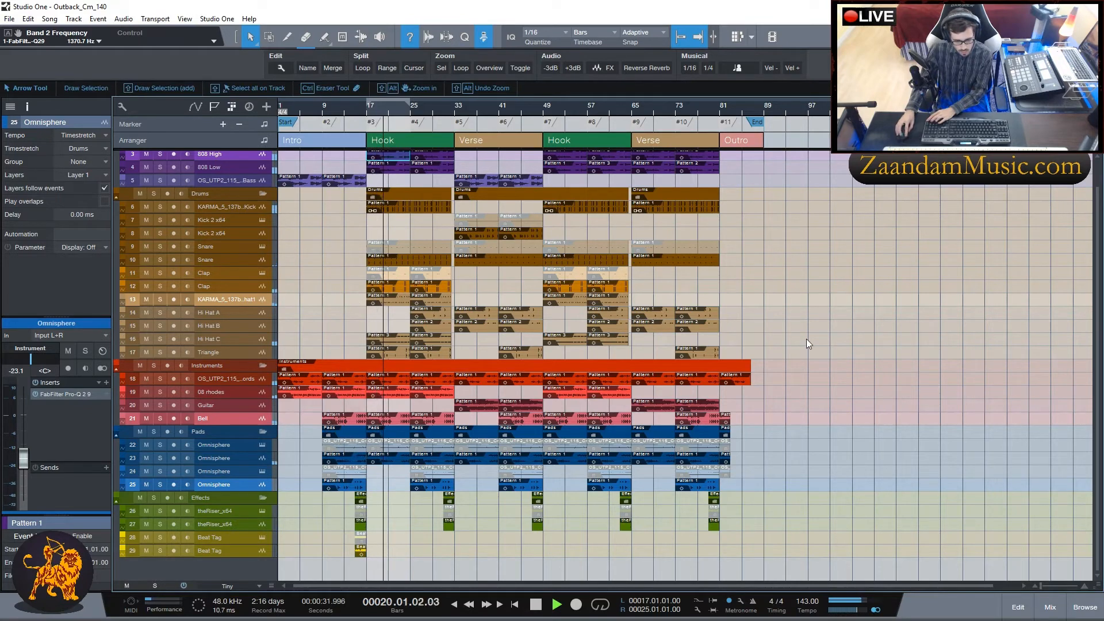
pyautogui.scroll(2, 806, 339)
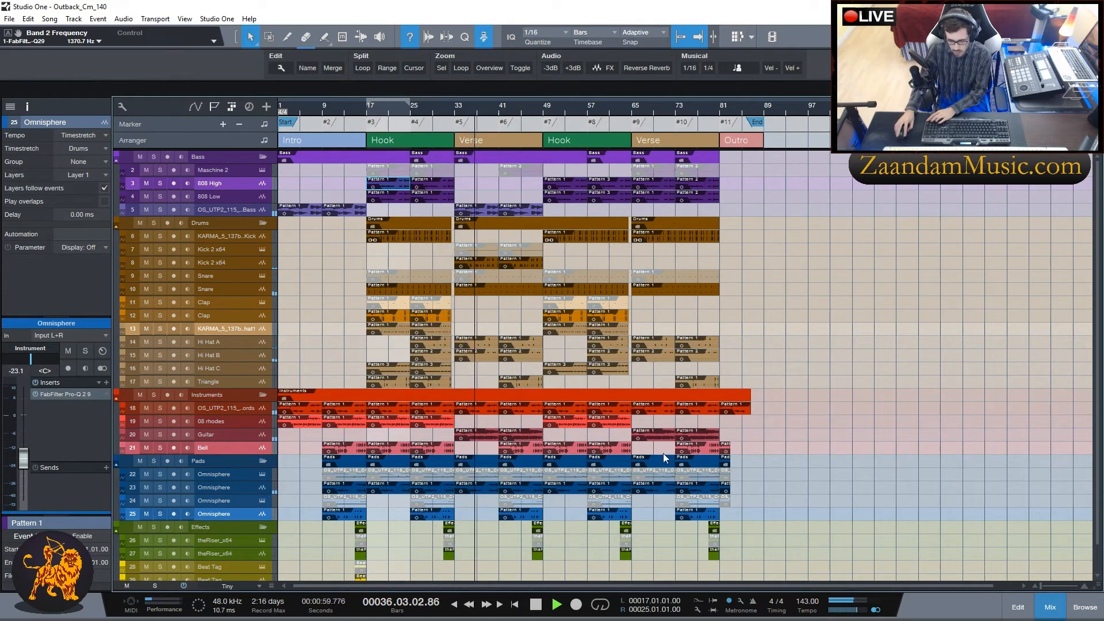
# Raise the Snare audio channel's volume to -0.7 dB in the mixer while listening, and stop playback with the arrangement at full height.
pyautogui.press('F3')
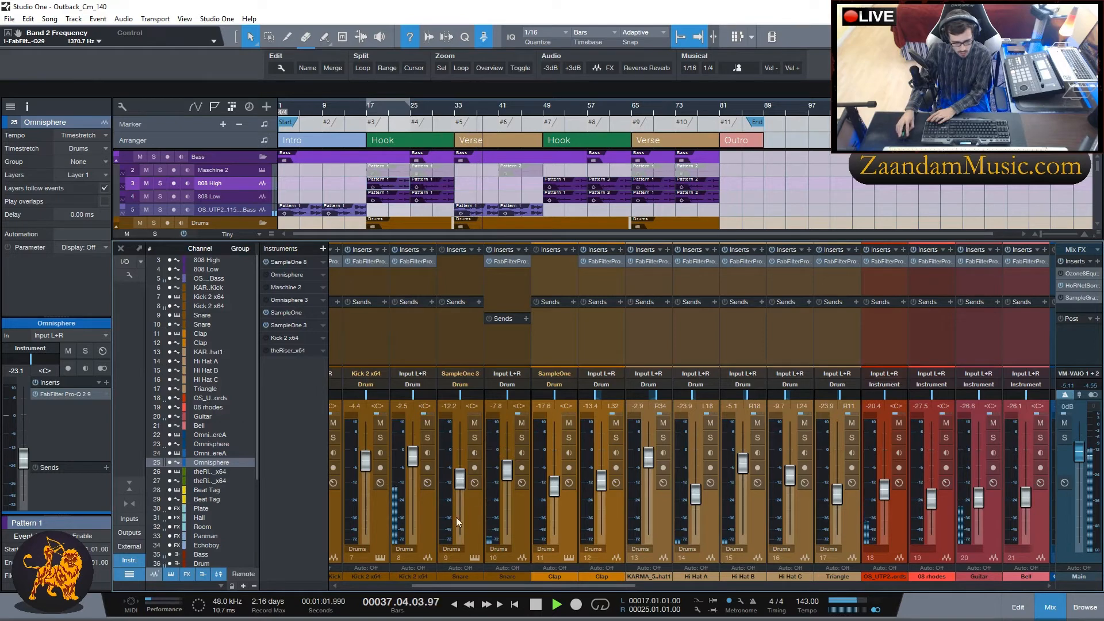
pyautogui.moveTo(505, 469)
pyautogui.mouseDown()
pyautogui.moveTo(514, 451)
pyautogui.moveTo(506, 457)
pyautogui.mouseUp()
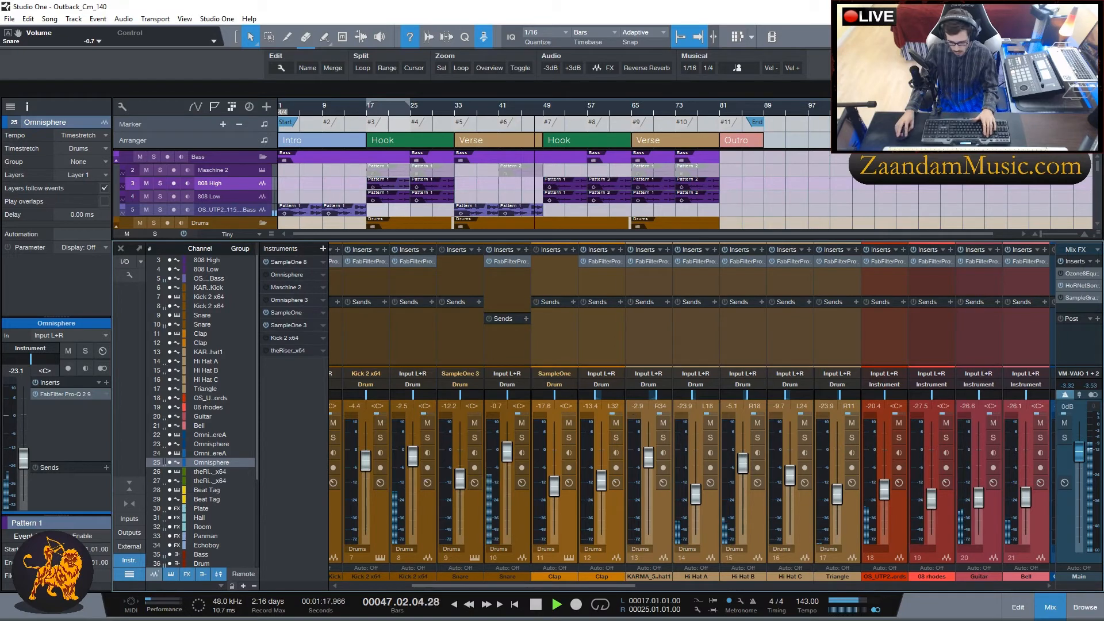
pyautogui.click(1050, 607)
pyautogui.press('space')
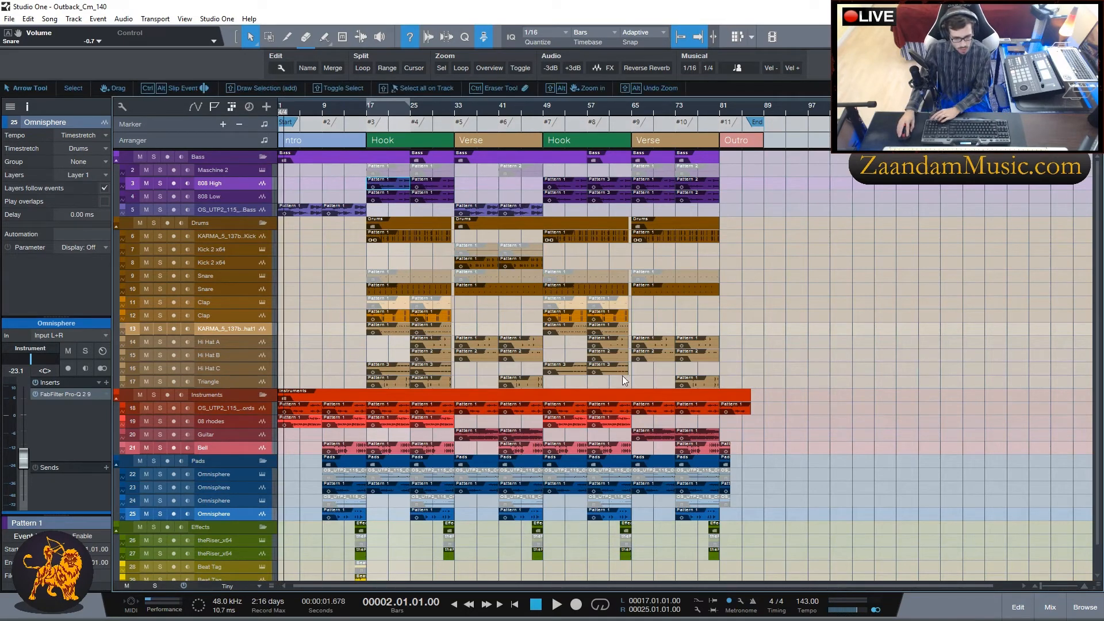
pyautogui.click(1050, 607)
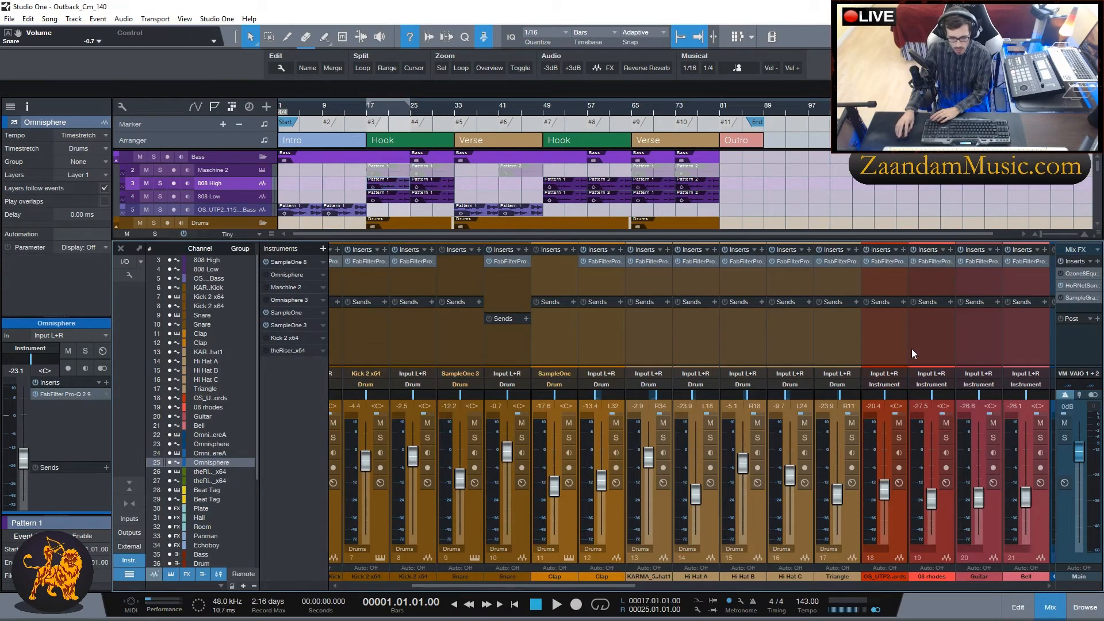
pyautogui.hscroll(3, 912, 349)
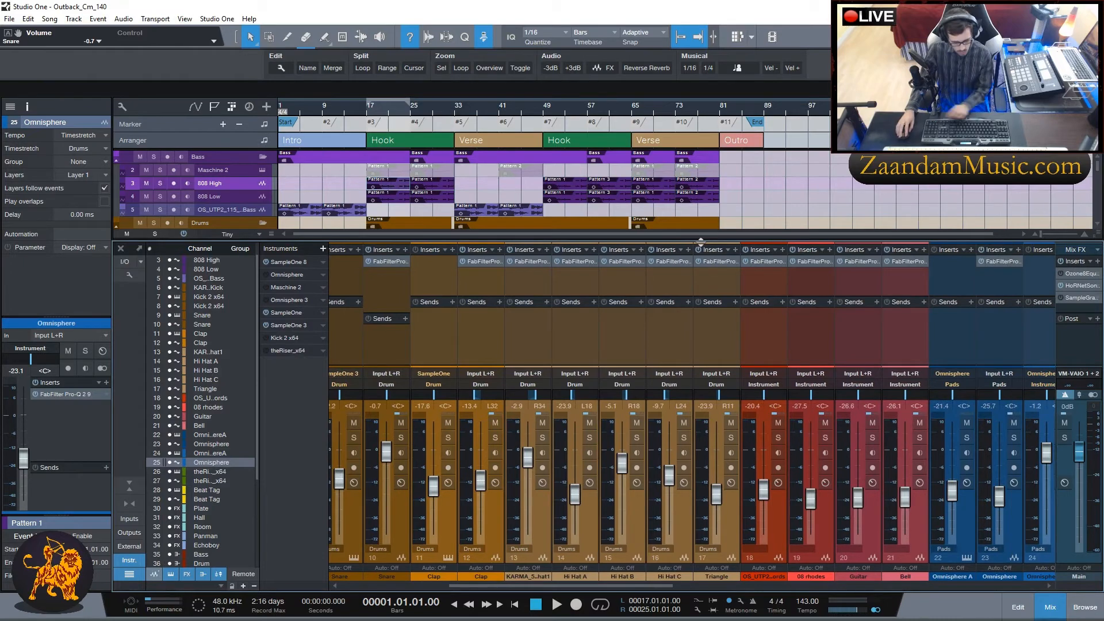
pyautogui.press('F3')
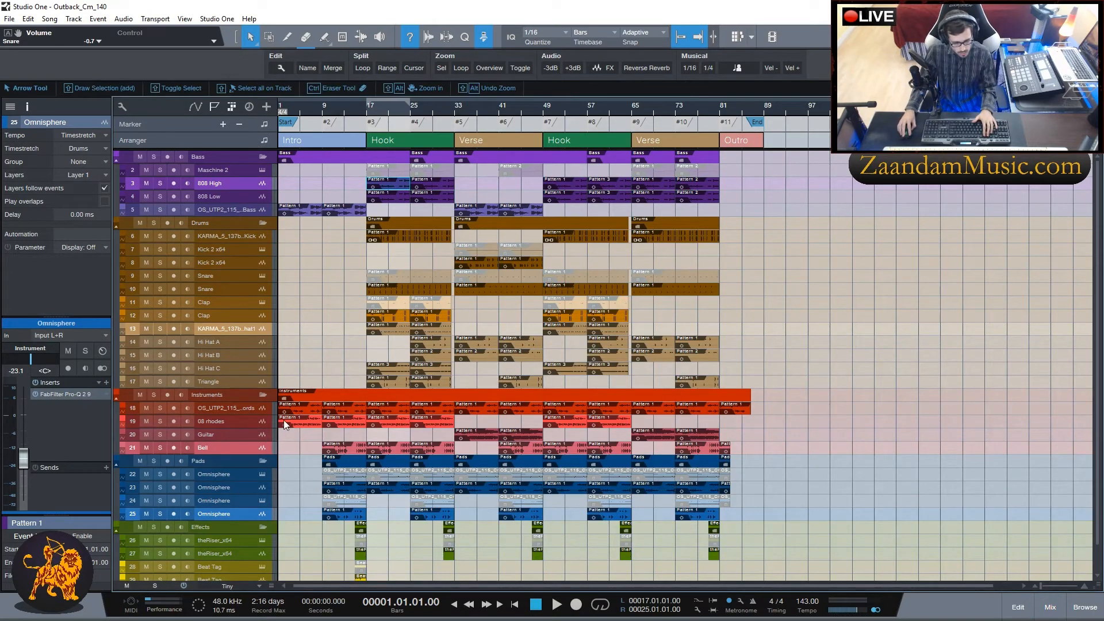
# Play from the song start with the 08 rhodes track soloed to hear it alone, and stop playback.
pyautogui.press('space')
pyautogui.click(160, 420)
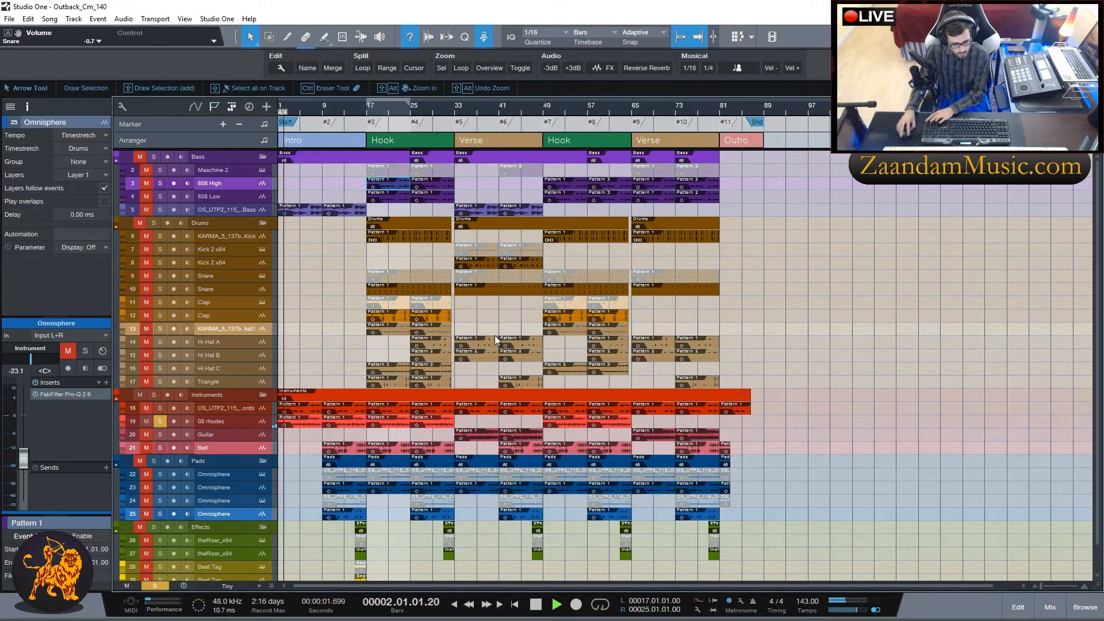
pyautogui.press('space')
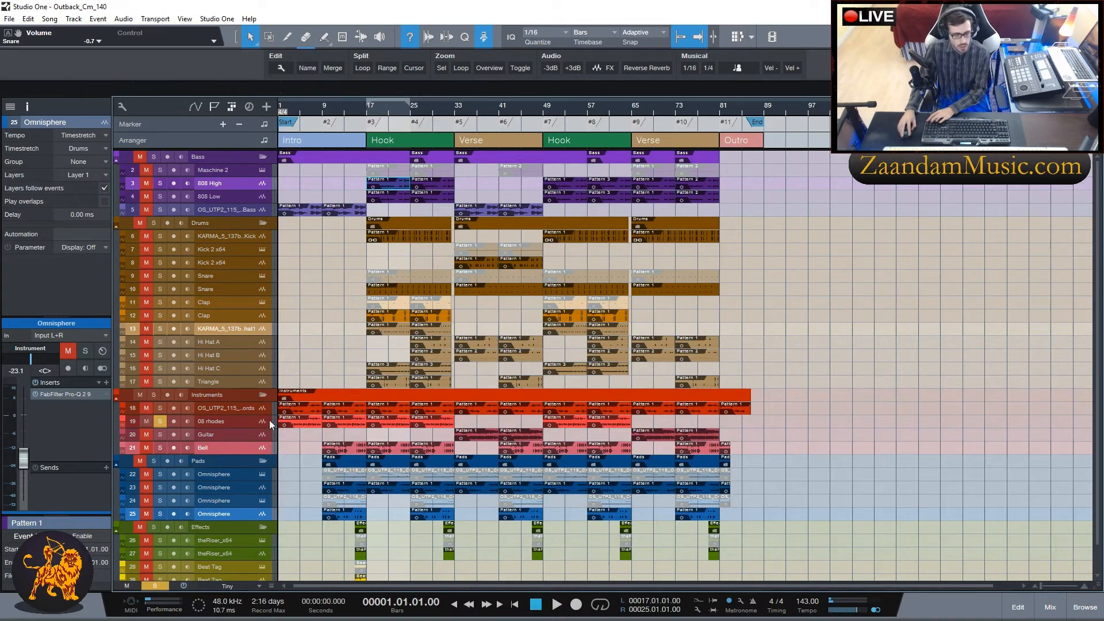
# Audition the soloed Guitar track from bar 33 and the soloed OS_UTP2_115 track of the Instruments folder from bar 17.
pyautogui.click(160, 435)
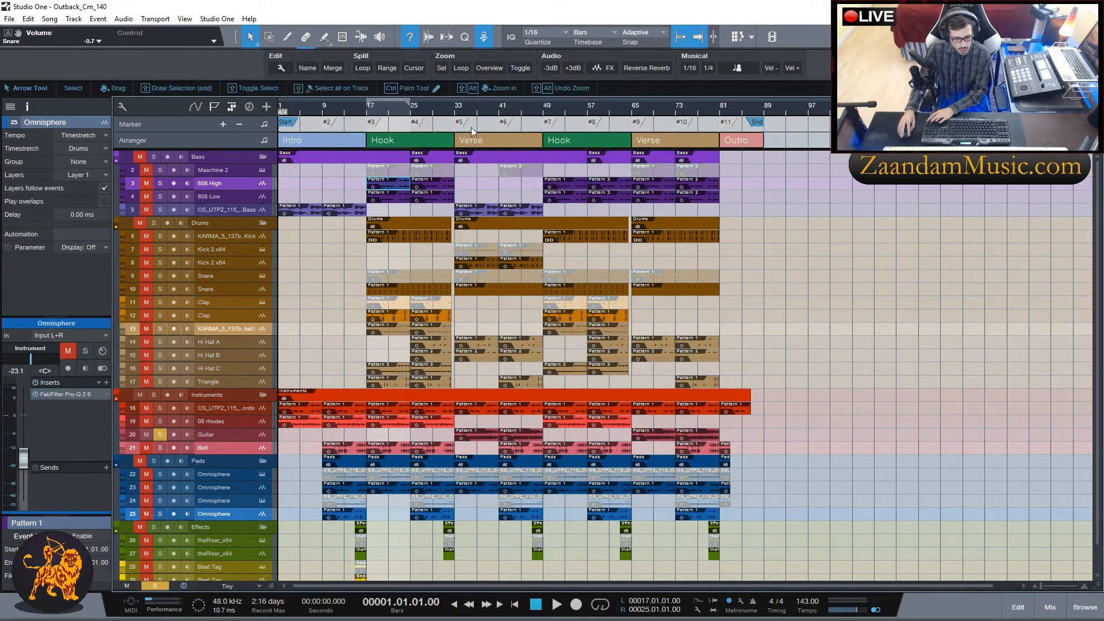
pyautogui.doubleClick(455, 113)
pyautogui.press('space')
pyautogui.click(158, 435)
pyautogui.doubleClick(370, 112)
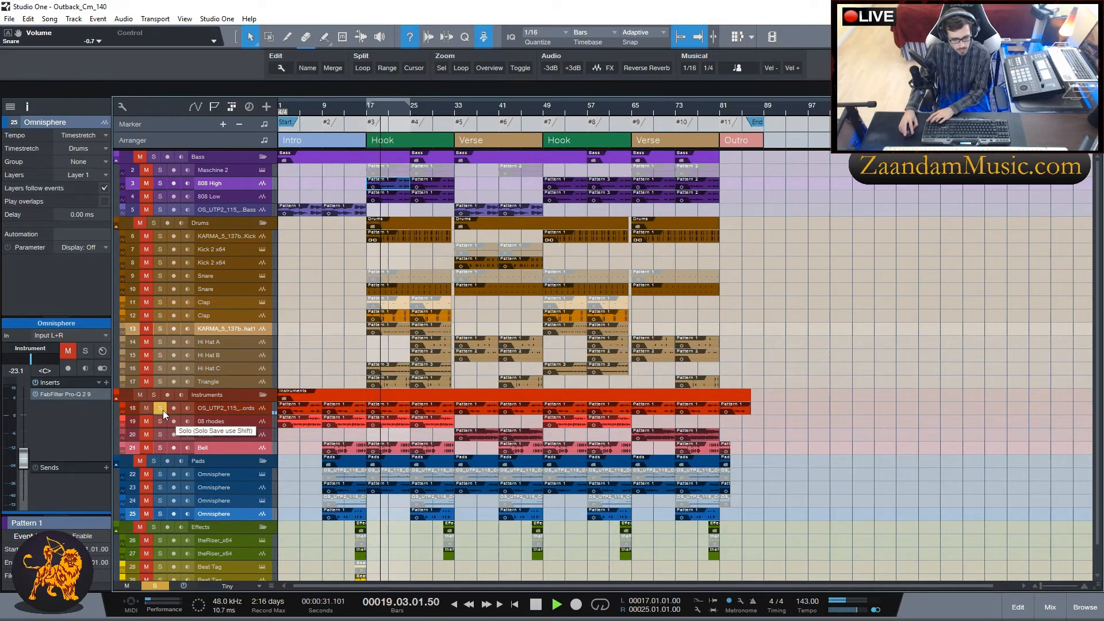
pyautogui.press('space')
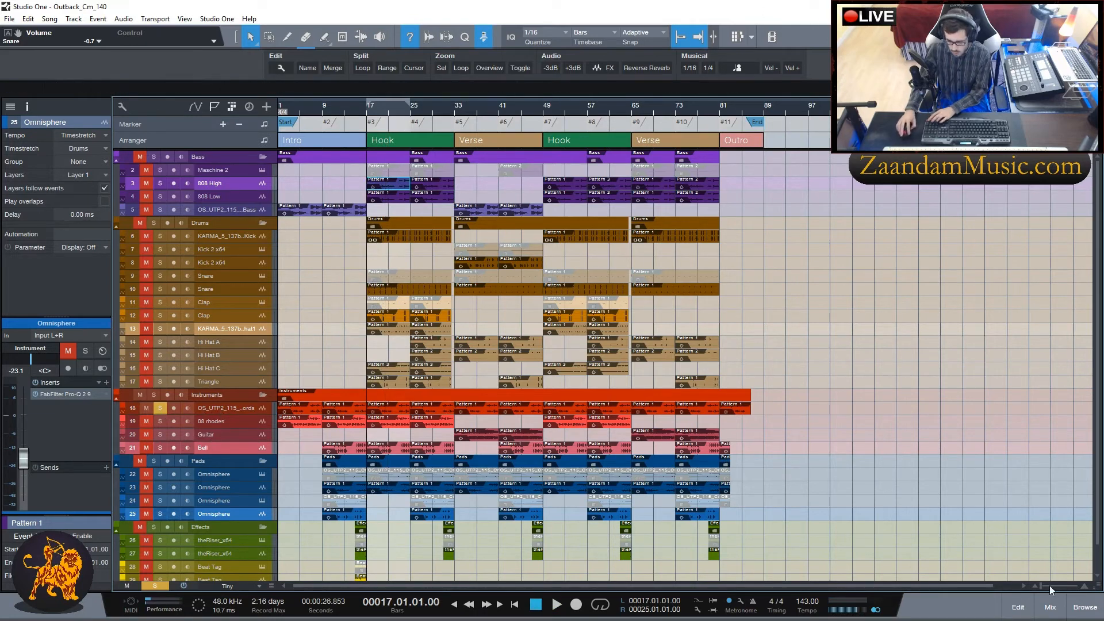
# Insert the EchoBoy plug-in on the Echoboy FX channel in the mixer and move its window clear of the arrangement.
pyautogui.press('F3')
pyautogui.hscroll(2, 916, 332)
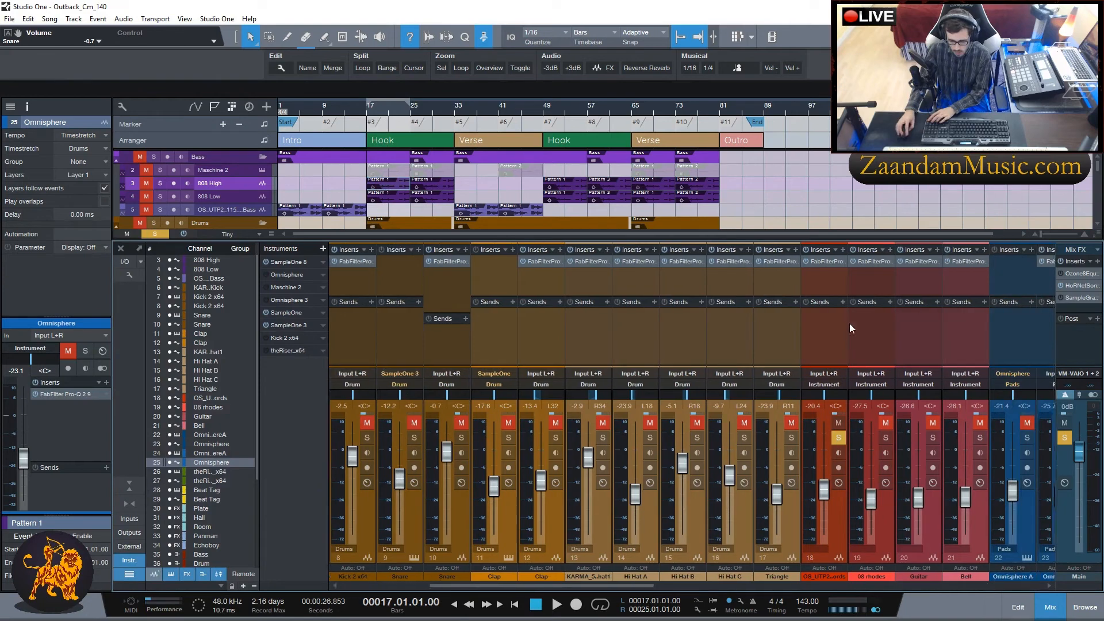
pyautogui.click(833, 249)
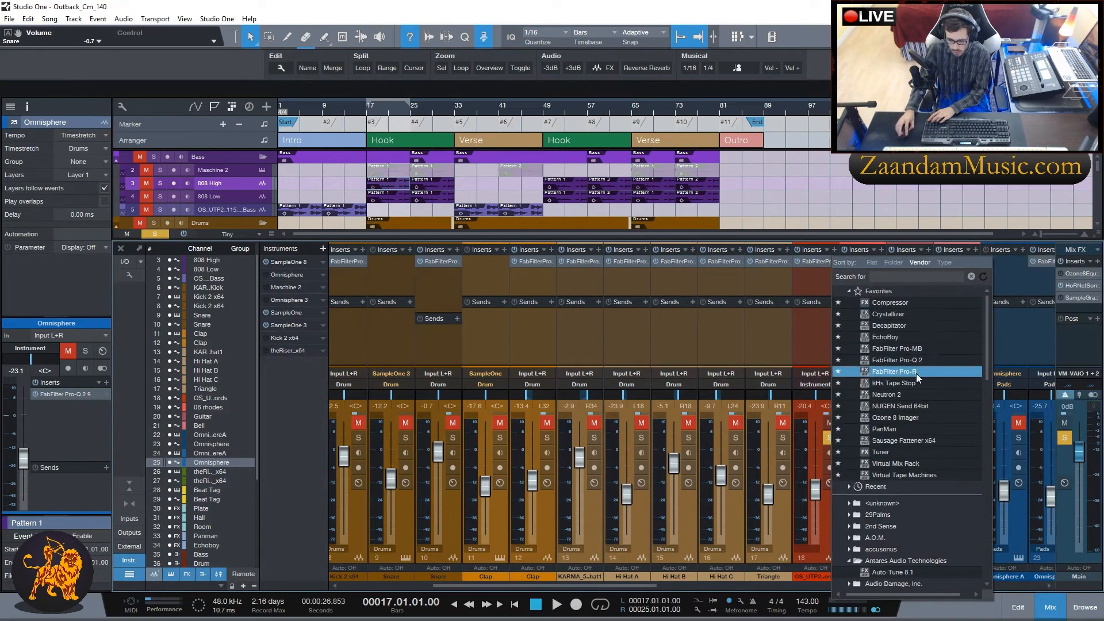
pyautogui.hscroll(2, 921, 340)
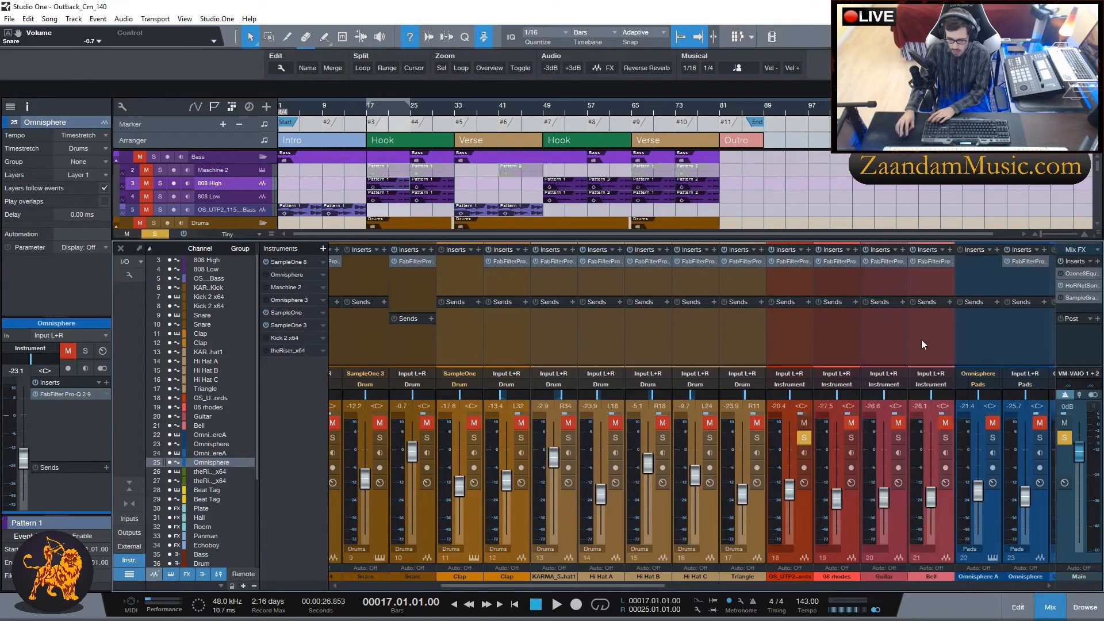
pyautogui.hscroll(5, 915, 332)
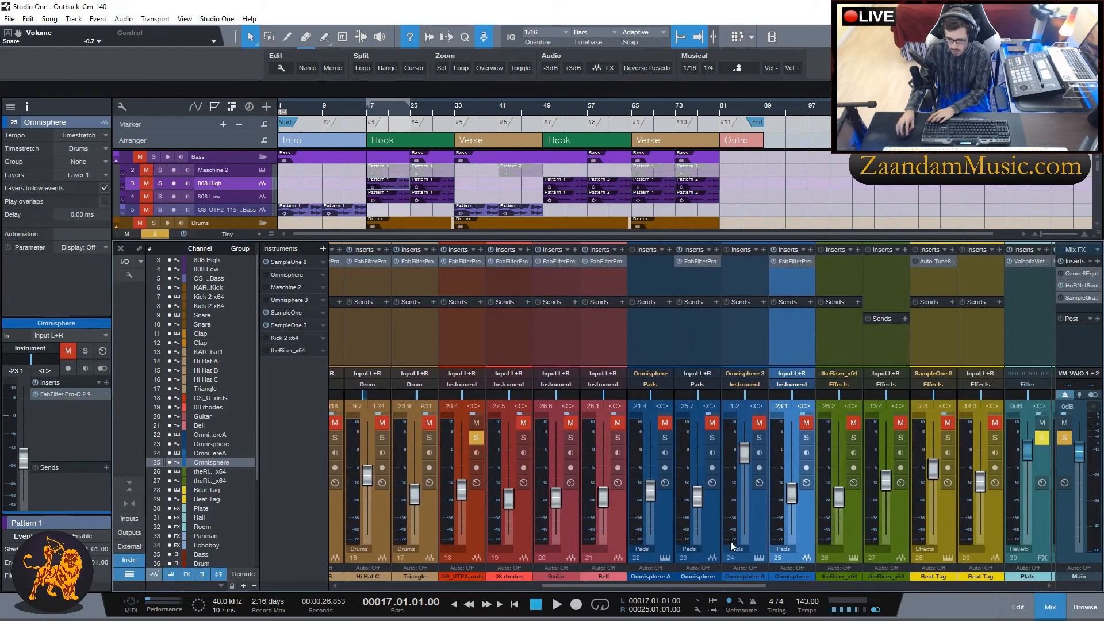
pyautogui.moveTo(724, 589); pyautogui.dragTo(796, 597)
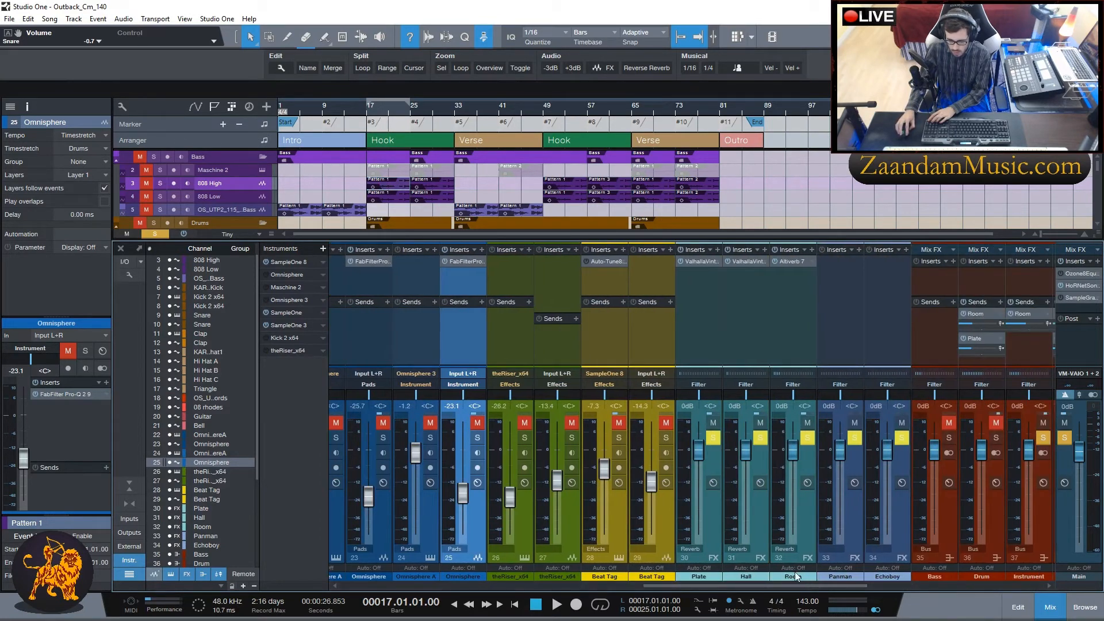
pyautogui.click(906, 250)
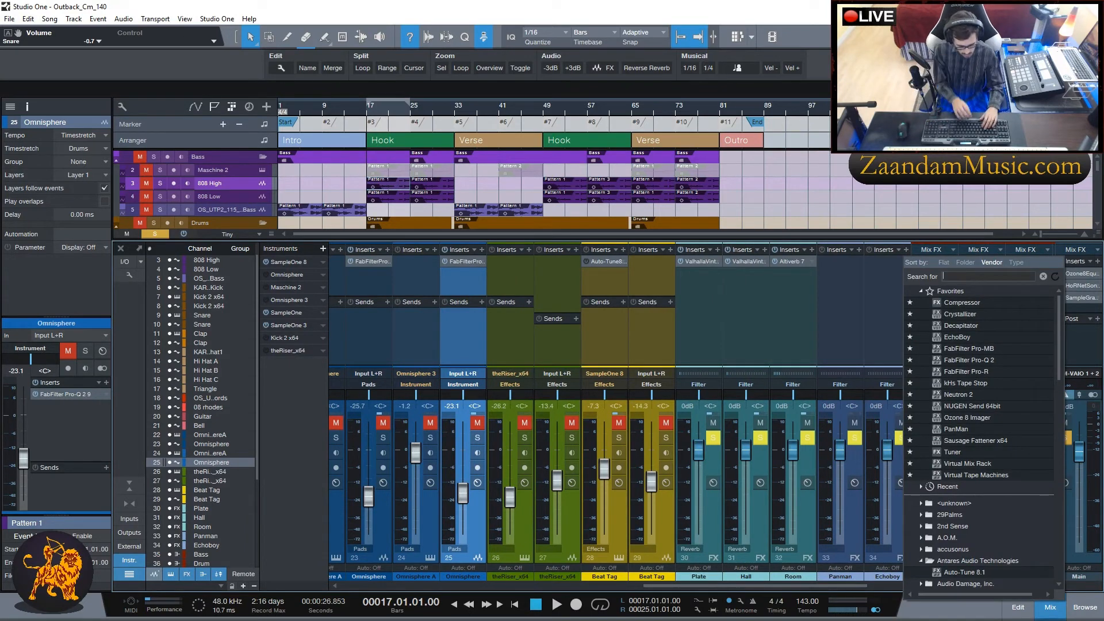
pyautogui.write('echo')
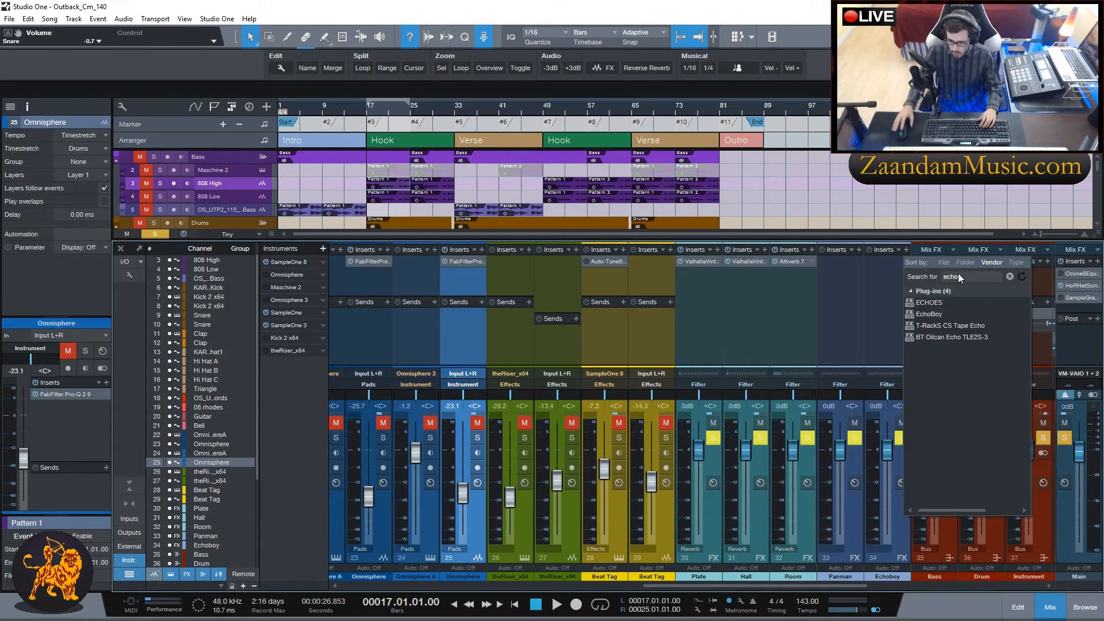
pyautogui.click(947, 314)
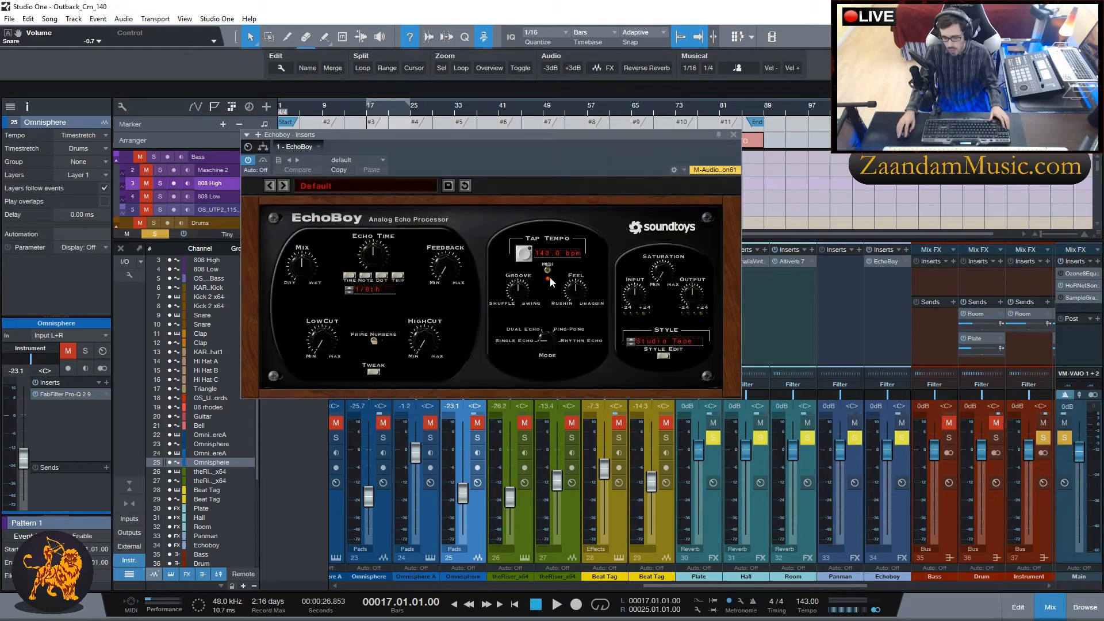
pyautogui.moveTo(478, 136); pyautogui.dragTo(728, 272)
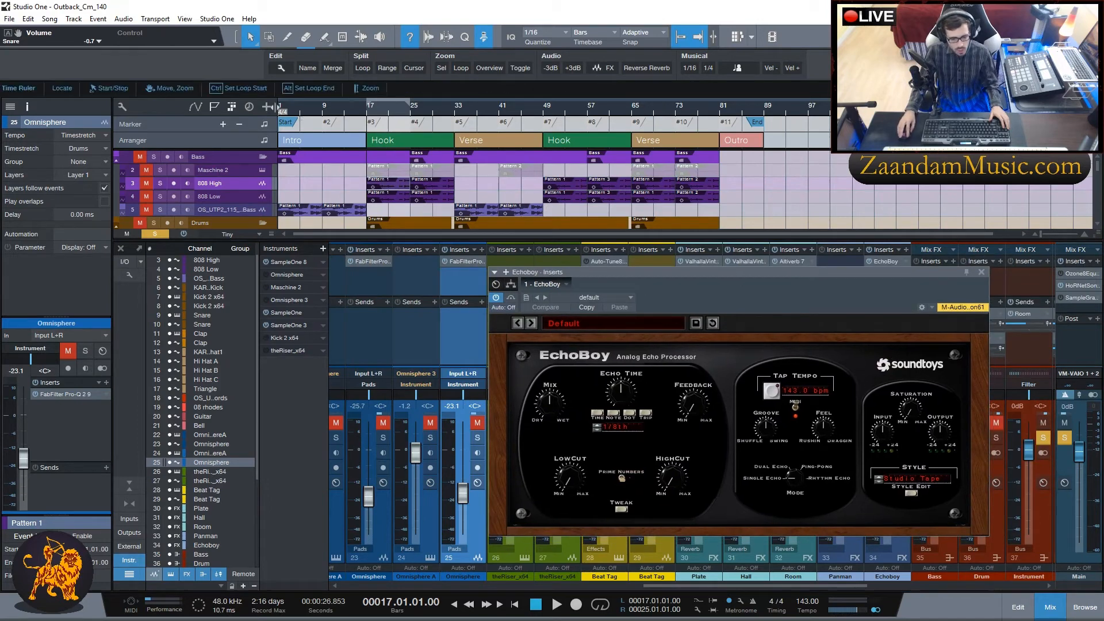
# Play from the song start with bars 1 to 9 looping and load EchoBoy's rhythmic preset Accent Tape Eighths.
pyautogui.press('Home')
pyautogui.press('space')
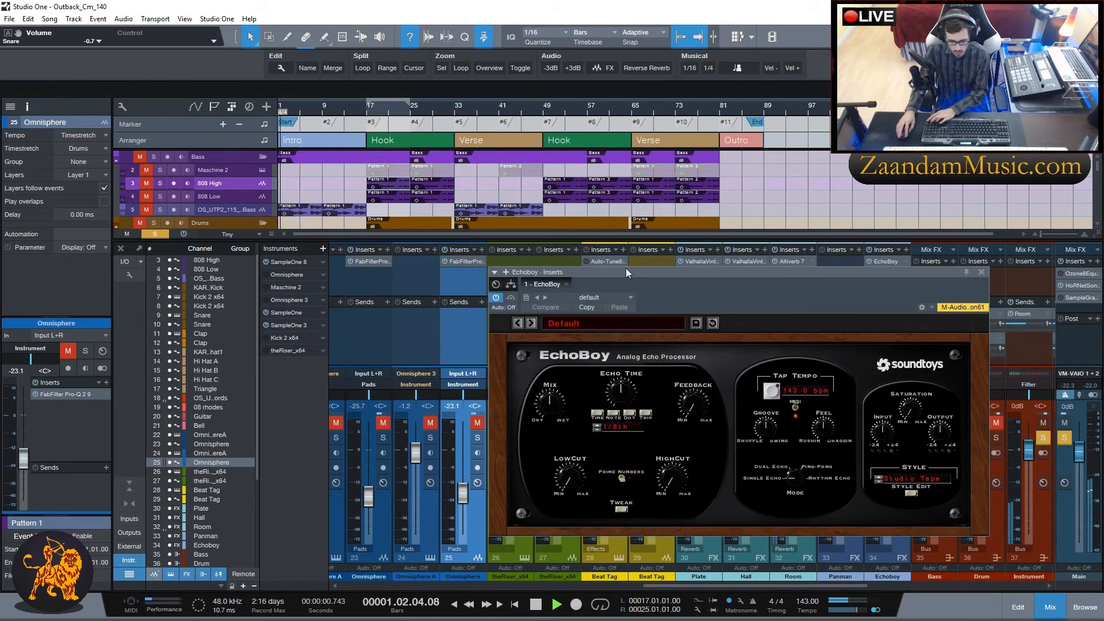
pyautogui.moveTo(626, 268); pyautogui.dragTo(559, 236)
pyautogui.click(492, 293)
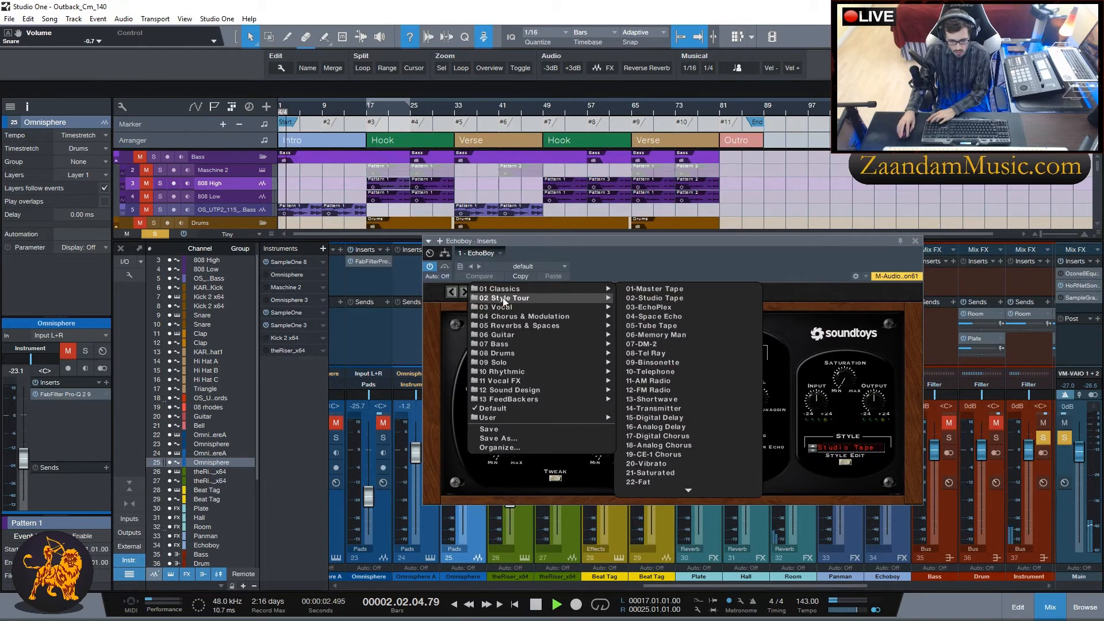
pyautogui.moveTo(521, 317)
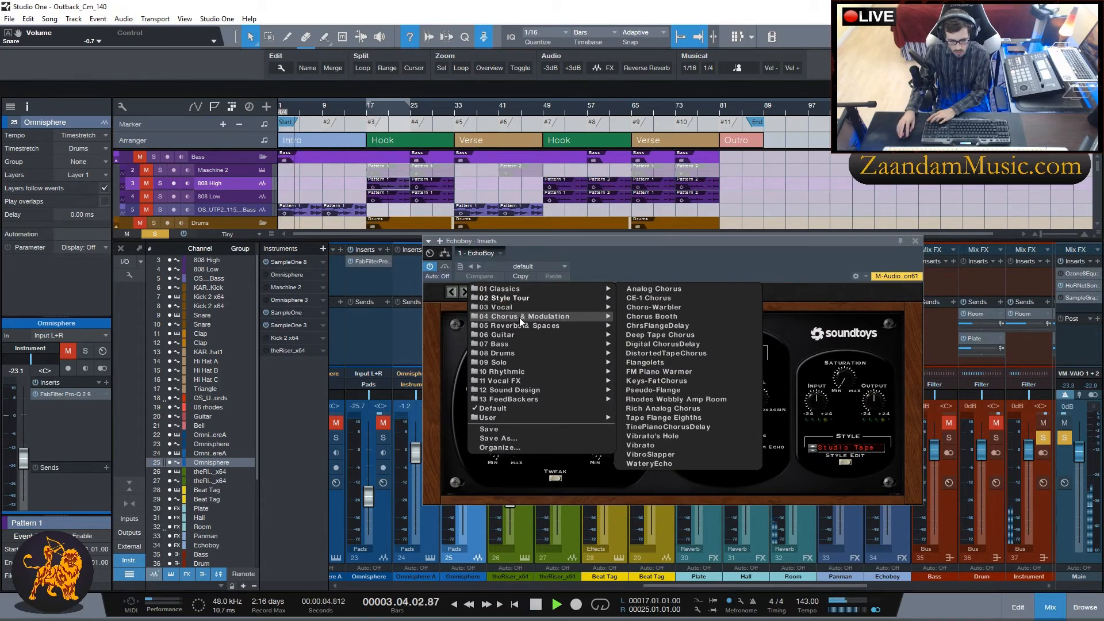
pyautogui.click(321, 108)
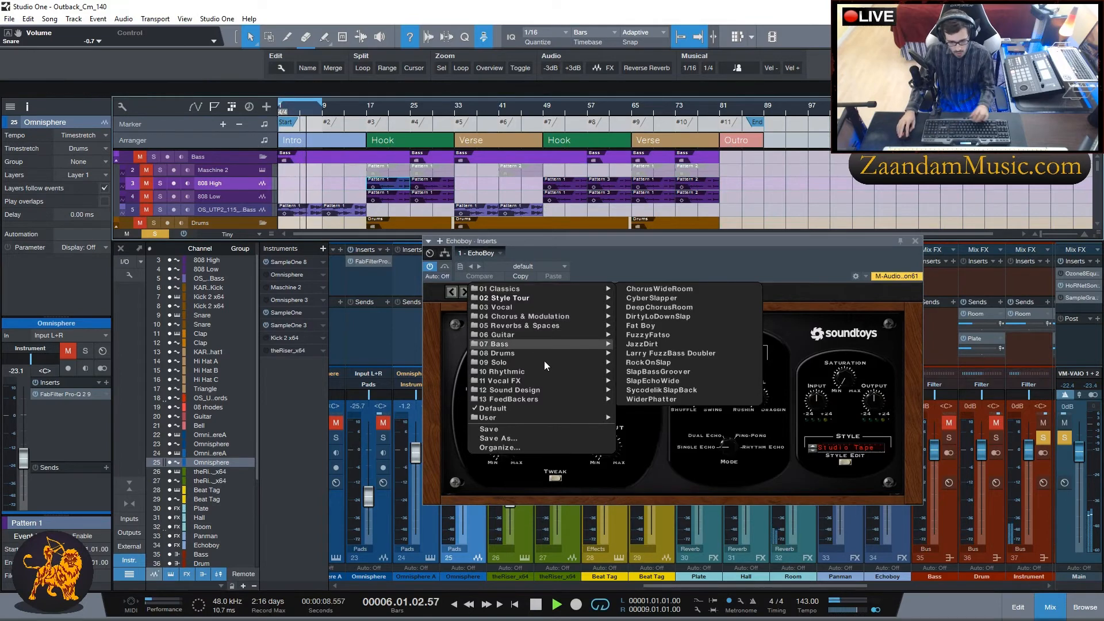
pyautogui.moveTo(523, 375)
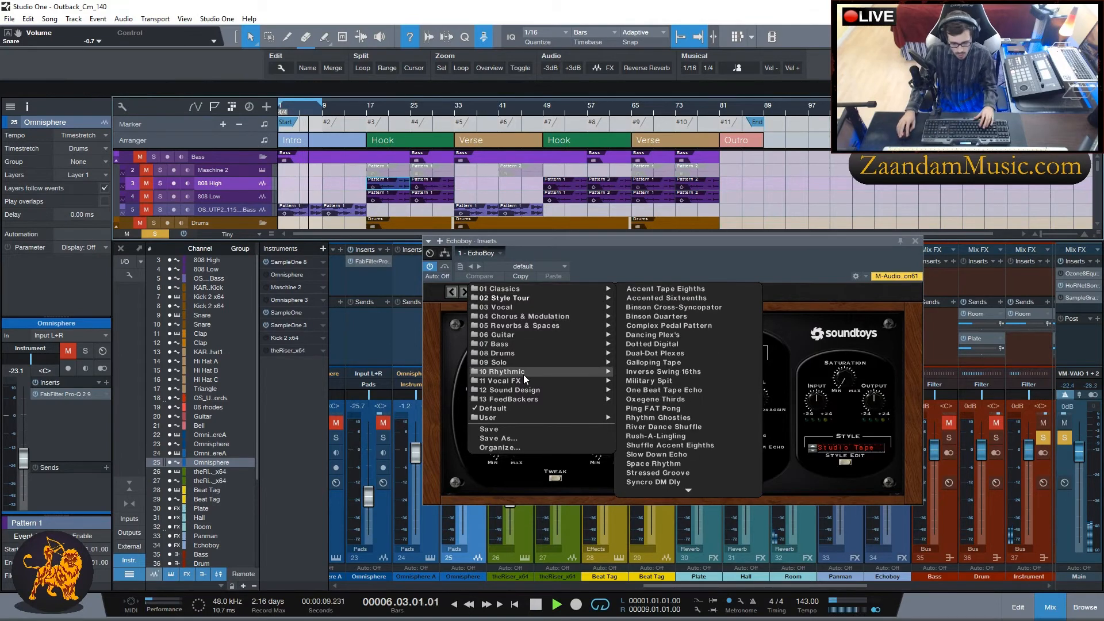
pyautogui.click(657, 289)
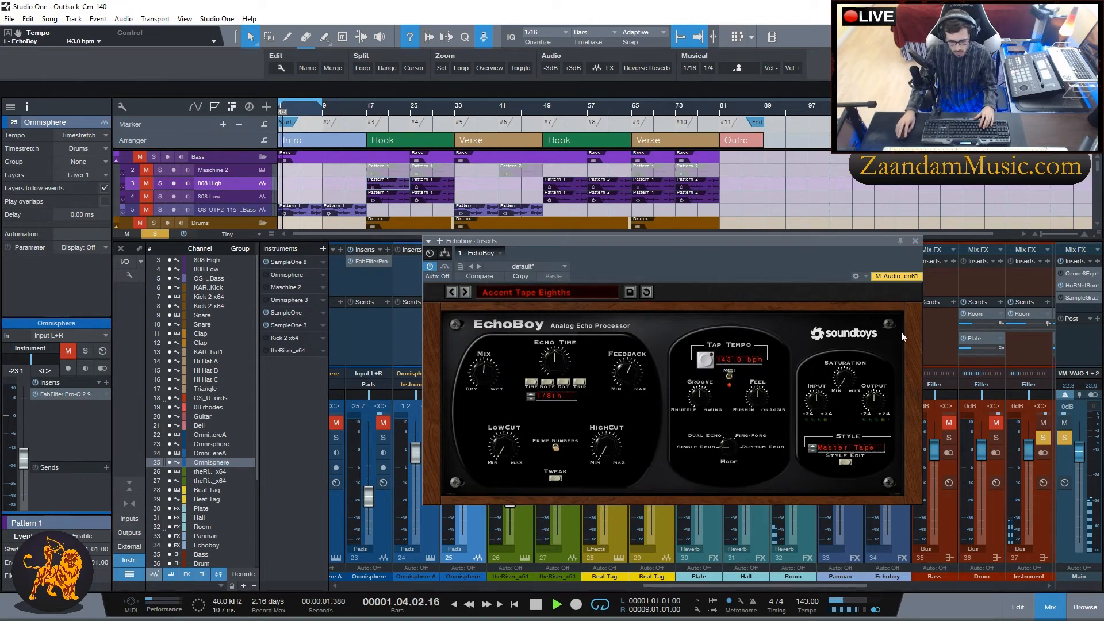
# Raise EchoBoy's output gain, advance to the Accented Sixteenths preset, and close the plug-in and stop playback.
pyautogui.moveTo(874, 400); pyautogui.dragTo(870, 361)
pyautogui.click(464, 292)
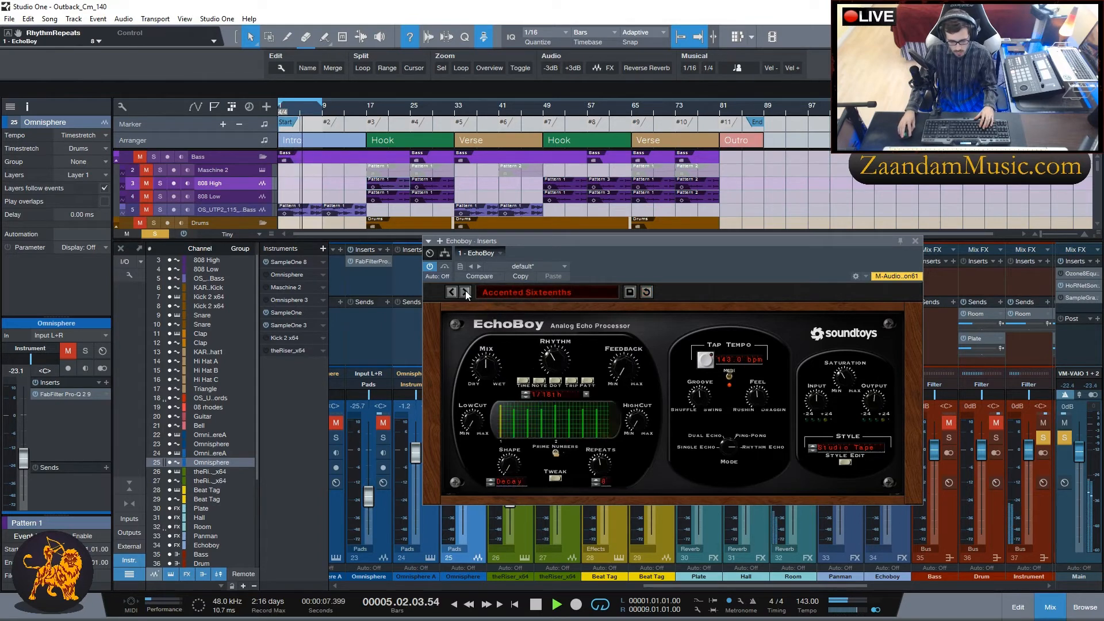
pyautogui.click(916, 241)
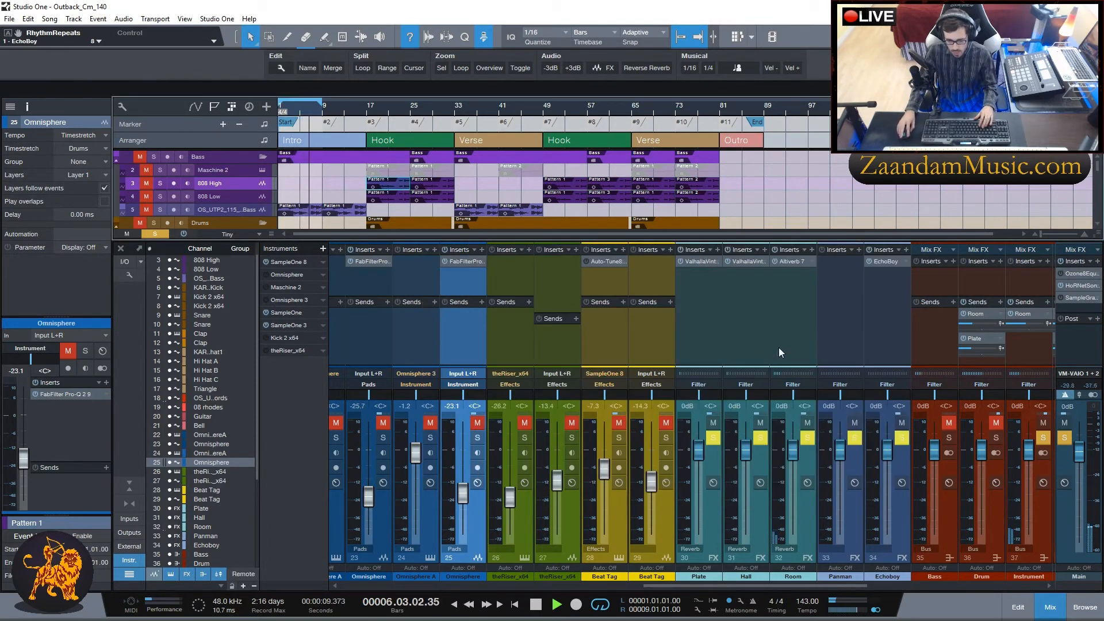
pyautogui.press('space')
# Add a send to the Echoboy FX channel on the soloed OS_UTP2_115 instrument channel and start playback.
pyautogui.moveTo(671, 589); pyautogui.dragTo(535, 579)
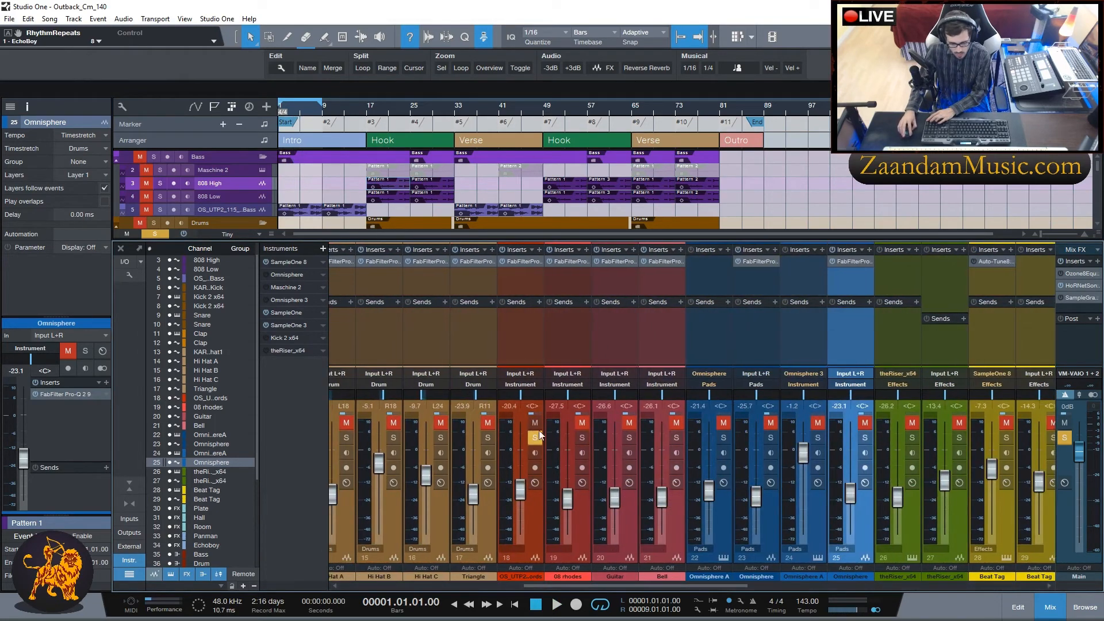
pyautogui.click(539, 302)
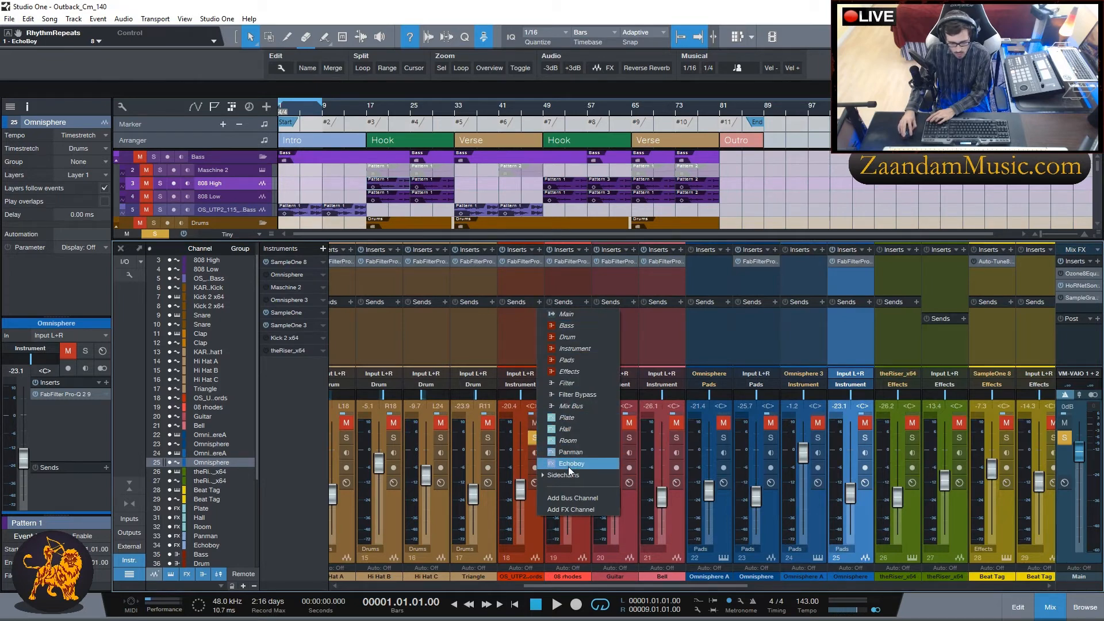
pyautogui.click(569, 464)
pyautogui.press('space')
# Switch EchoBoy to the Binson Cross-Syncopator preset with raised output gain and a 30.5% mix, and clear the solo to hear the full mix.
pyautogui.doubleClick(517, 314)
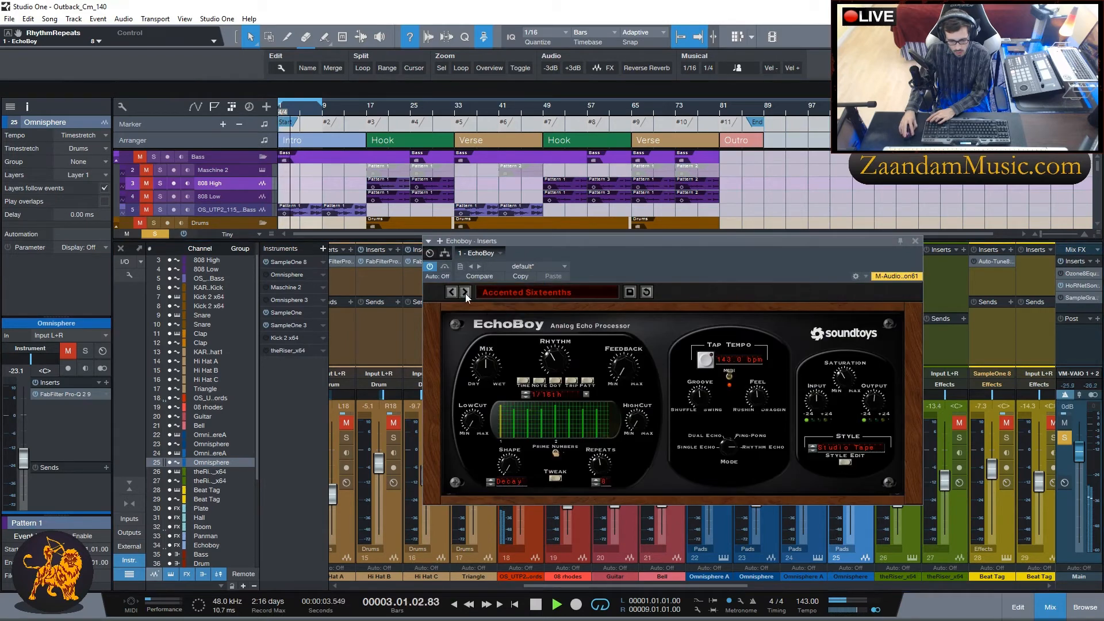
pyautogui.moveTo(873, 398); pyautogui.dragTo(873, 370)
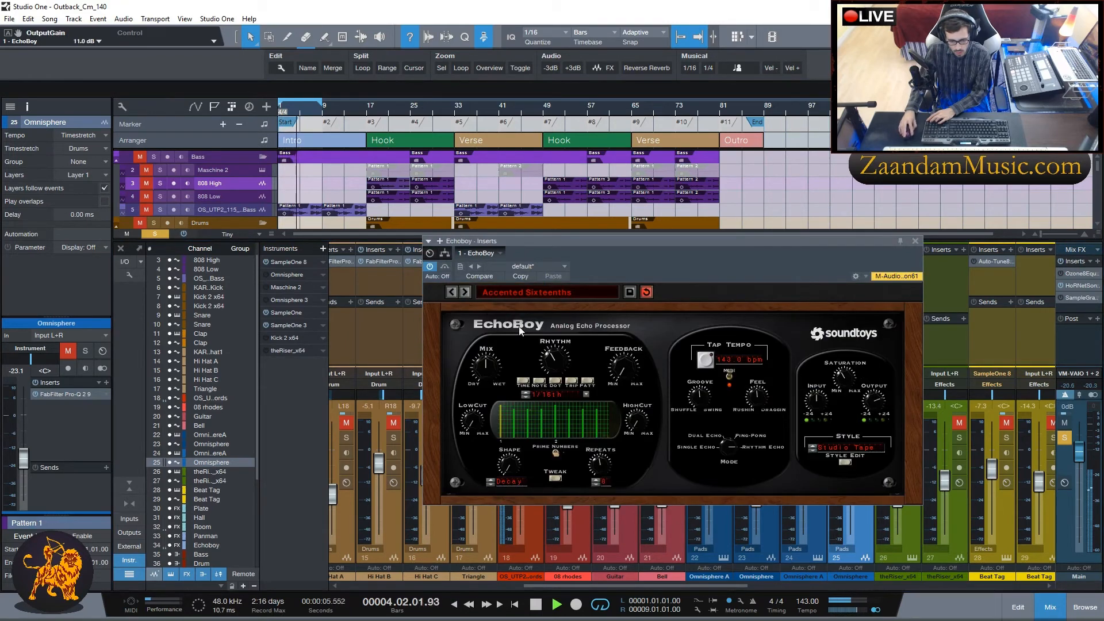
pyautogui.click(464, 292)
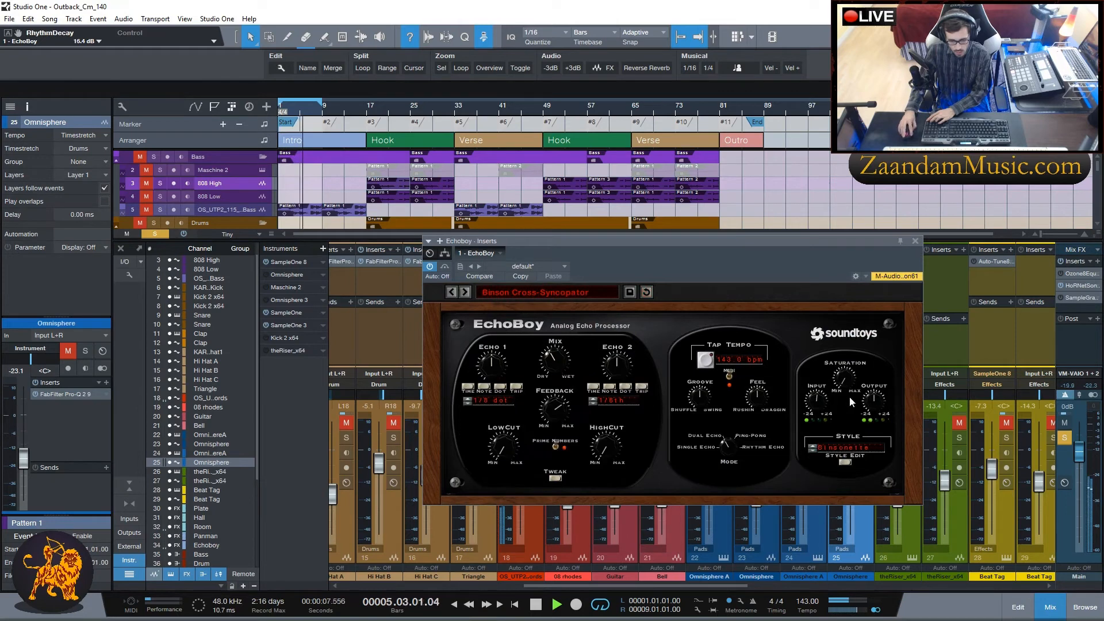
pyautogui.moveTo(876, 397); pyautogui.dragTo(873, 381)
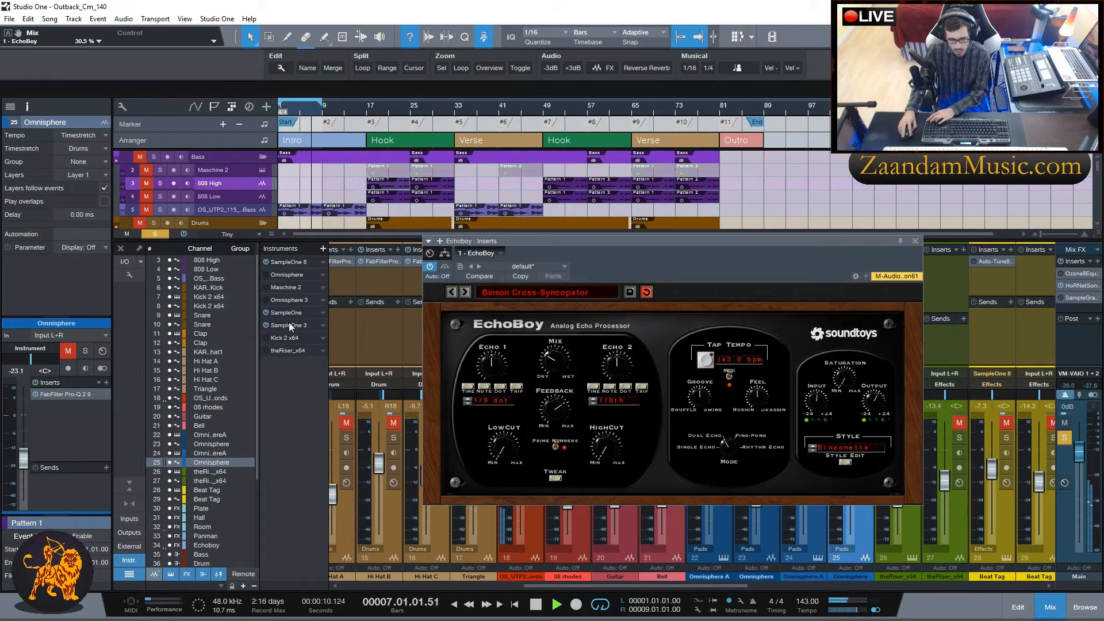
pyautogui.click(155, 234)
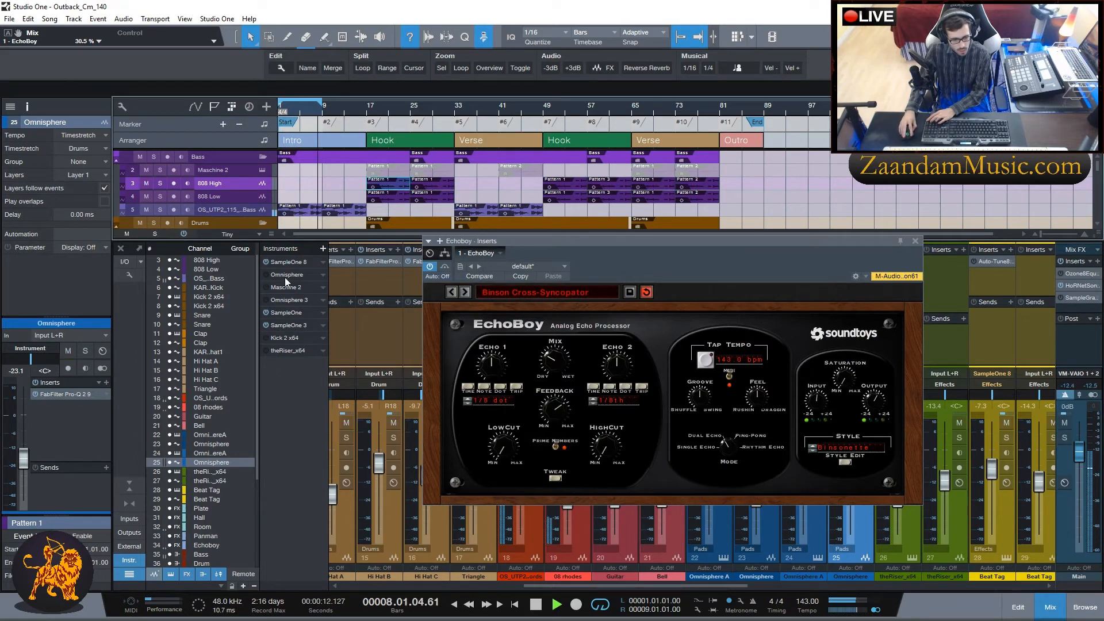
# Close EchoBoy and add a send to the Echoboy FX channel on Beat Tag channel 29.
pyautogui.click(914, 244)
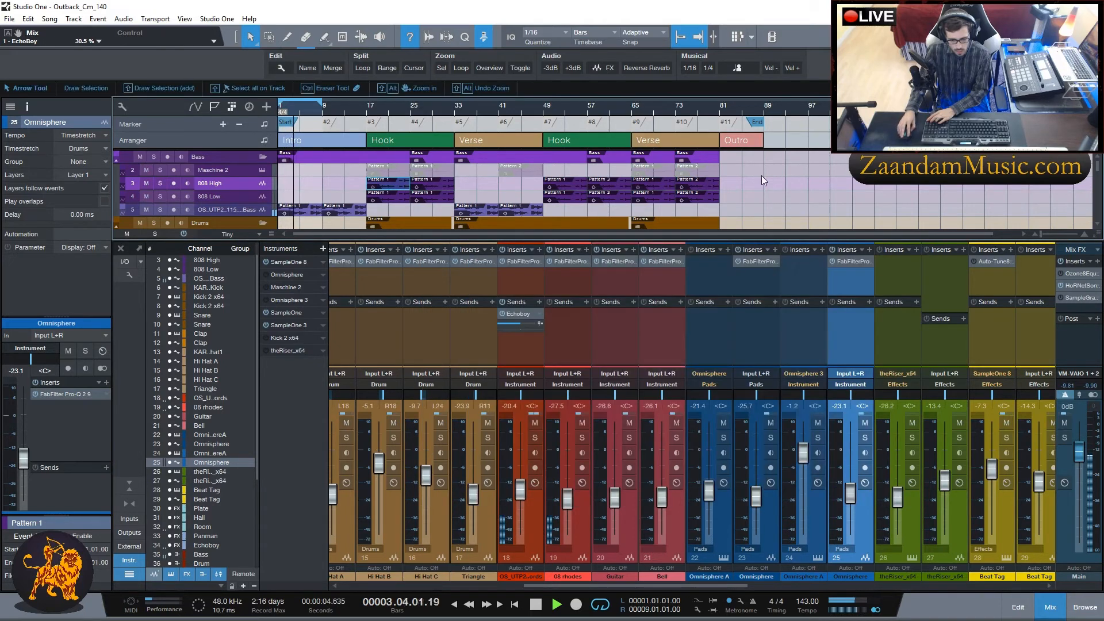
pyautogui.scroll(-1, 794, 191)
pyautogui.scroll(3, 787, 190)
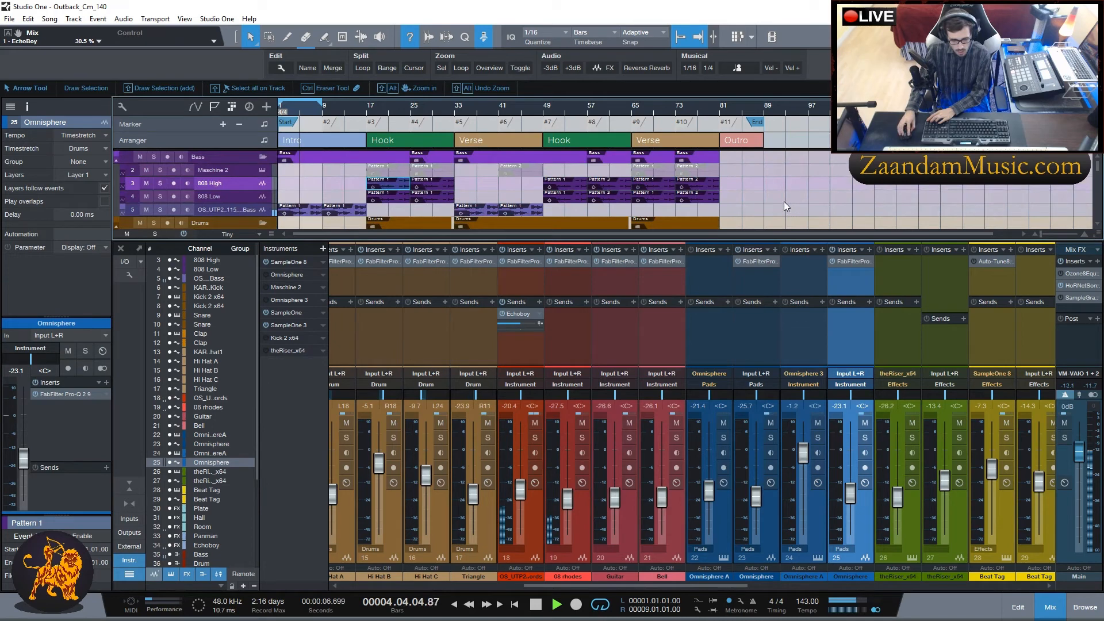
pyautogui.hscroll(3, 1000, 351)
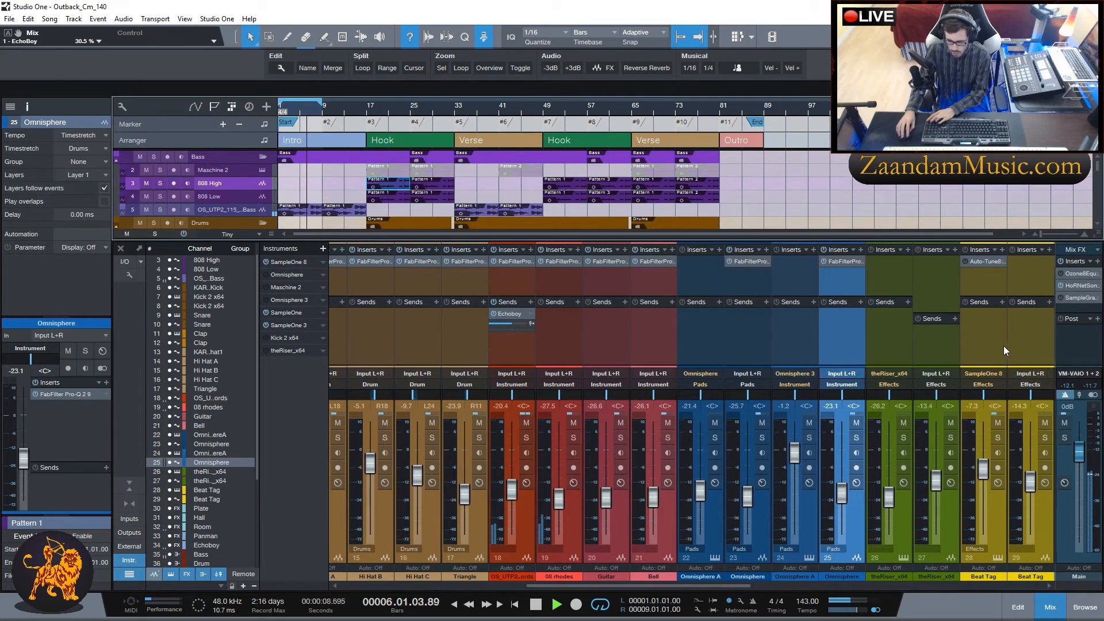
pyautogui.click(1004, 305)
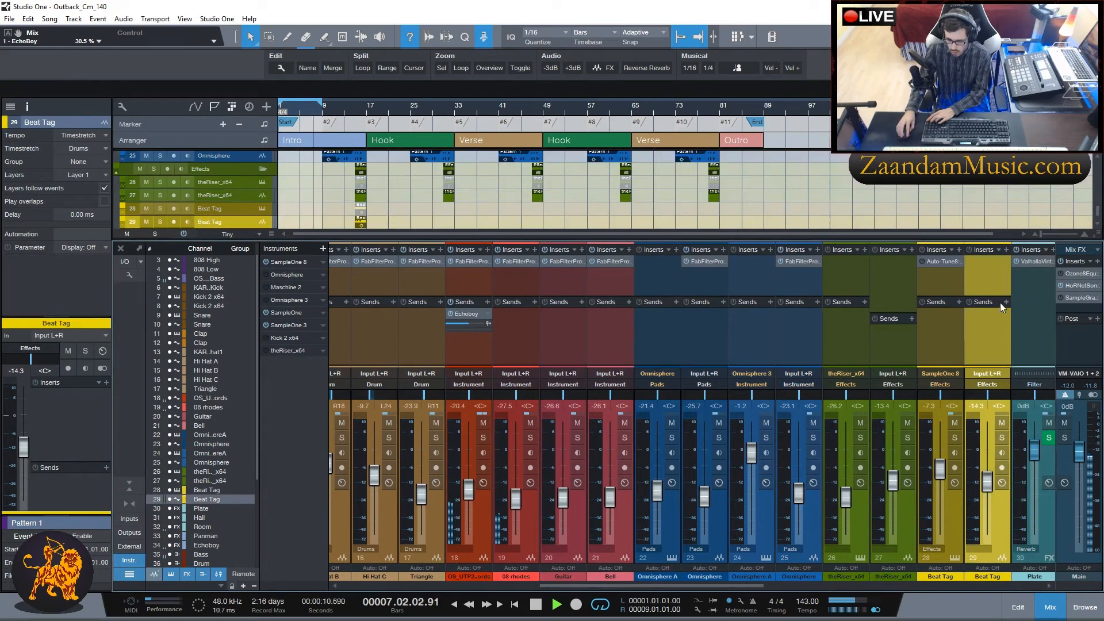
pyautogui.click(1004, 303)
pyautogui.click(1038, 464)
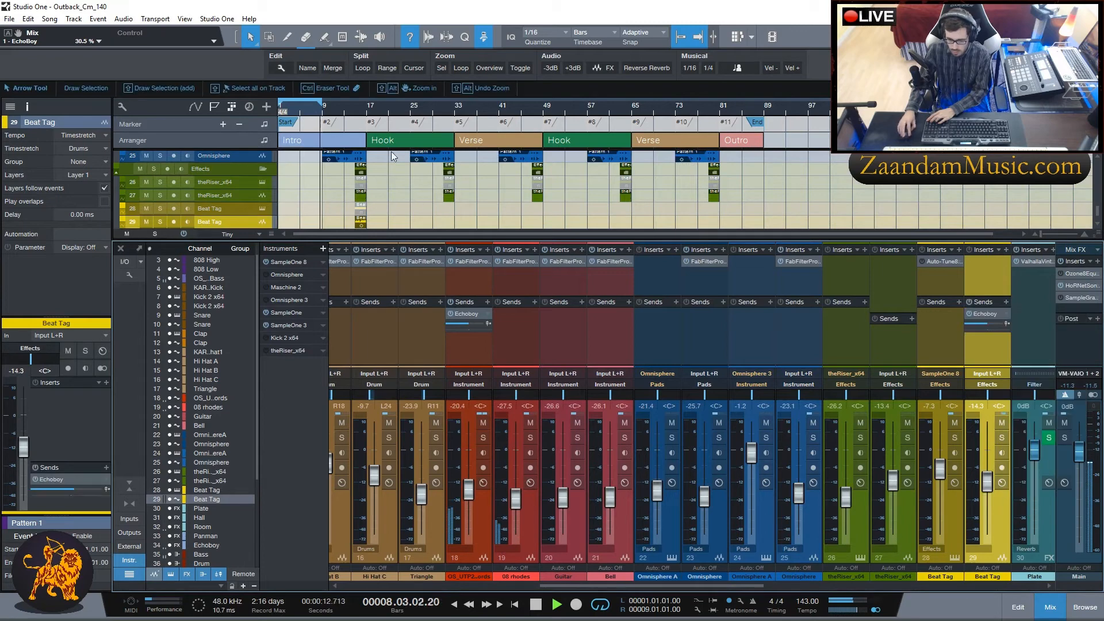
# Extend the loop from the song start to bar 17, play the end of the intro with the beat tag, and stop.
pyautogui.scroll(-1, 325, 195)
pyautogui.keyDown('alt'); pyautogui.click(352, 113); pyautogui.keyUp('alt')
pyautogui.click(352, 113)
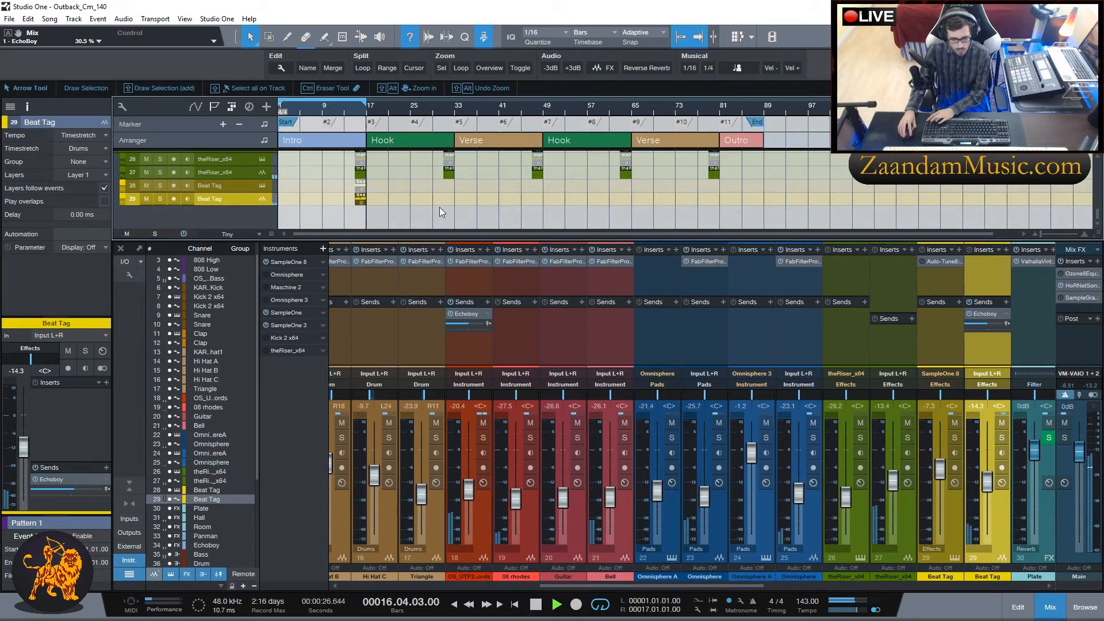
pyautogui.press('space')
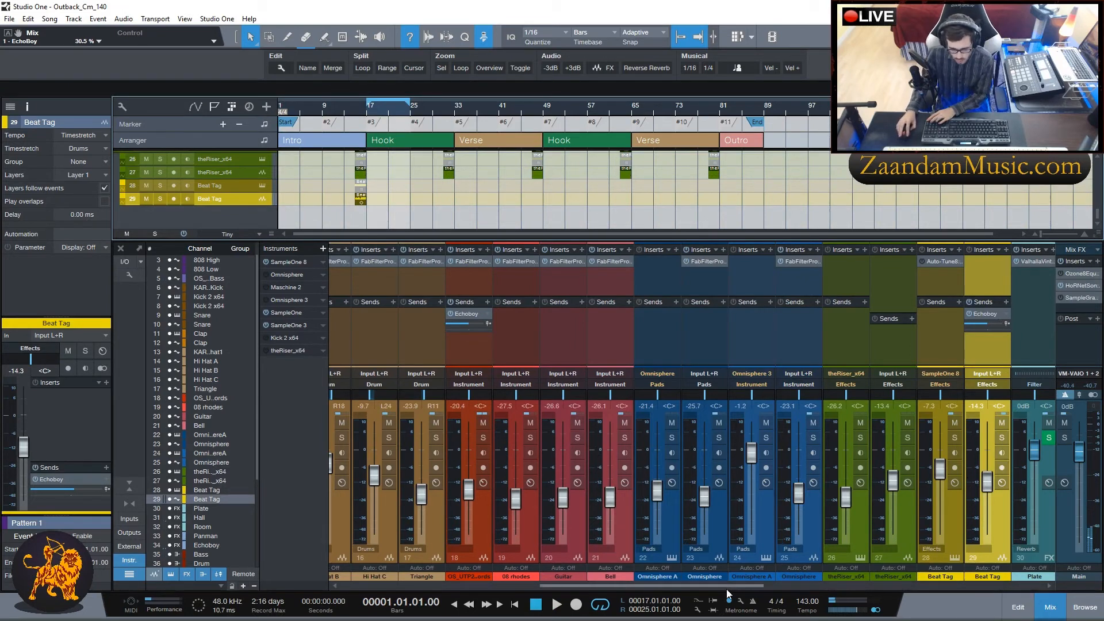
# Solo the Bell track and play it from bar 9.
pyautogui.moveTo(725, 588); pyautogui.dragTo(693, 588)
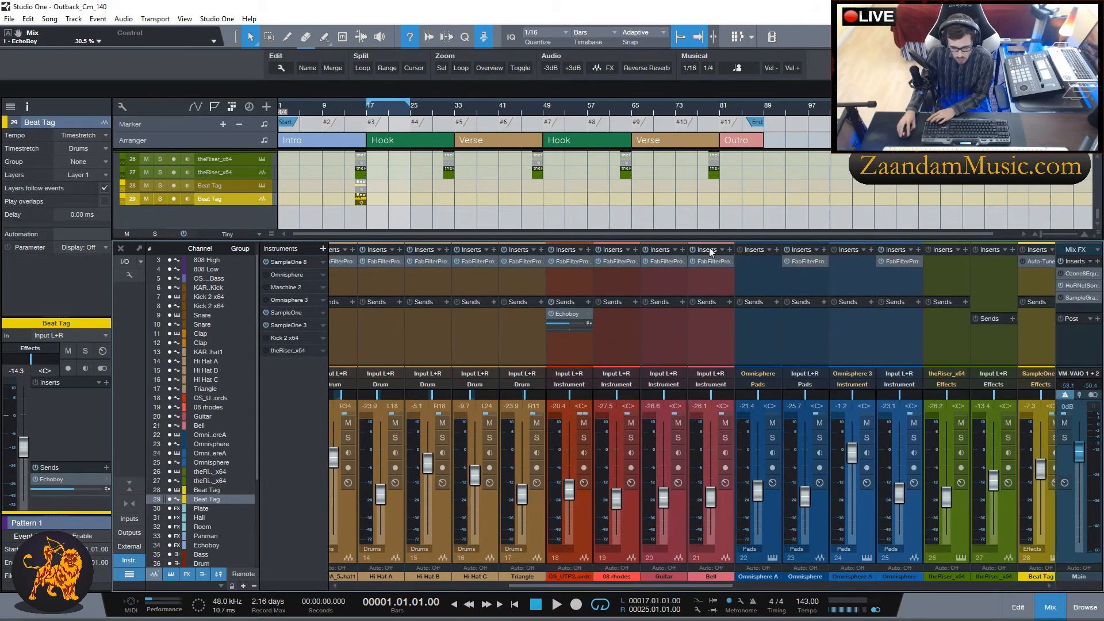
pyautogui.scroll(6, 460, 203)
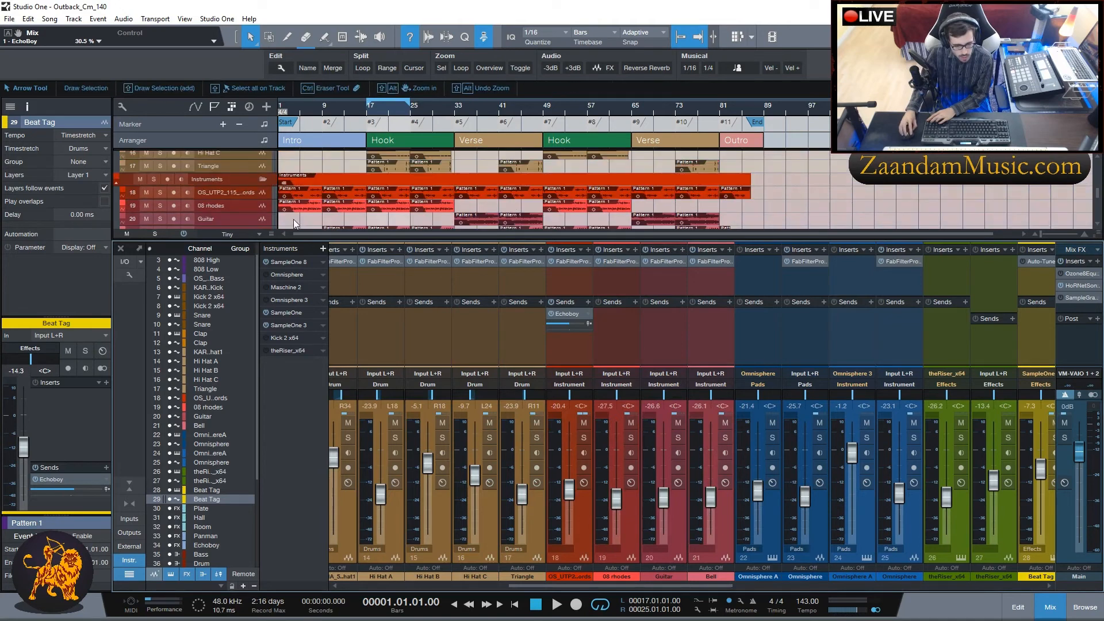
pyautogui.scroll(-2, 293, 219)
pyautogui.click(324, 110)
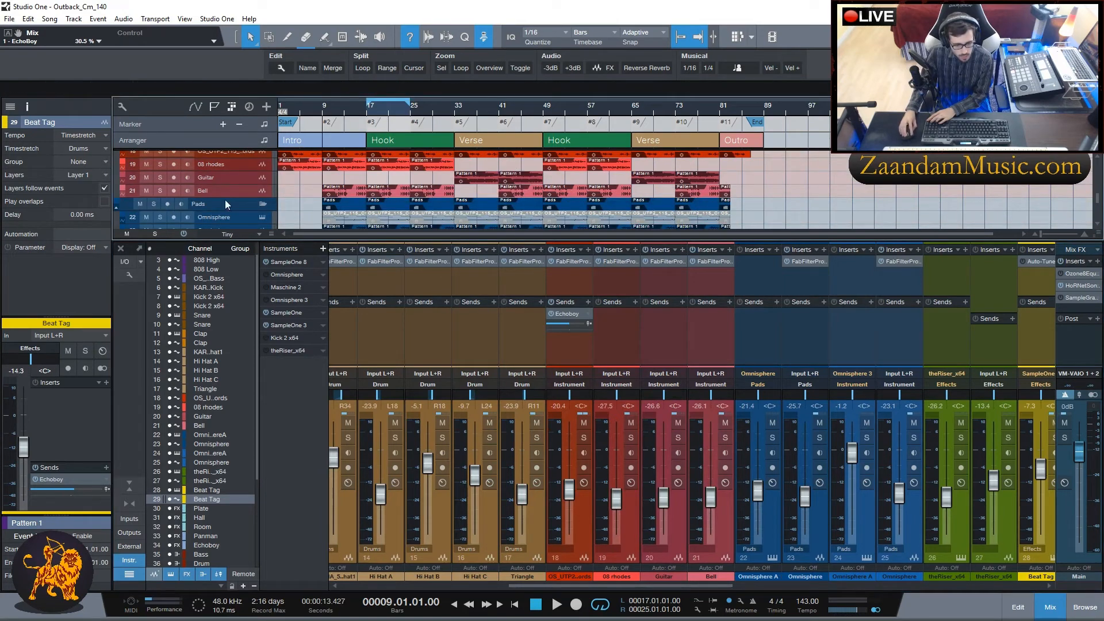
pyautogui.click(160, 189)
pyautogui.press('space')
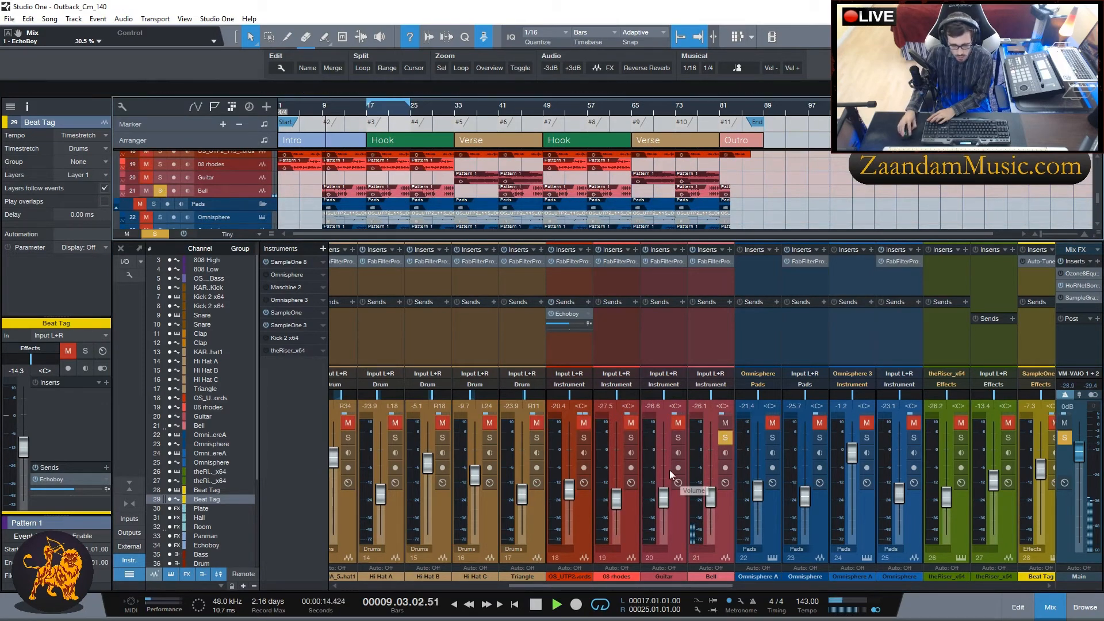
# Add a send to the Echoboy FX channel on the Bell channel and lower the send level to -25.5 dB during playback.
pyautogui.click(729, 302)
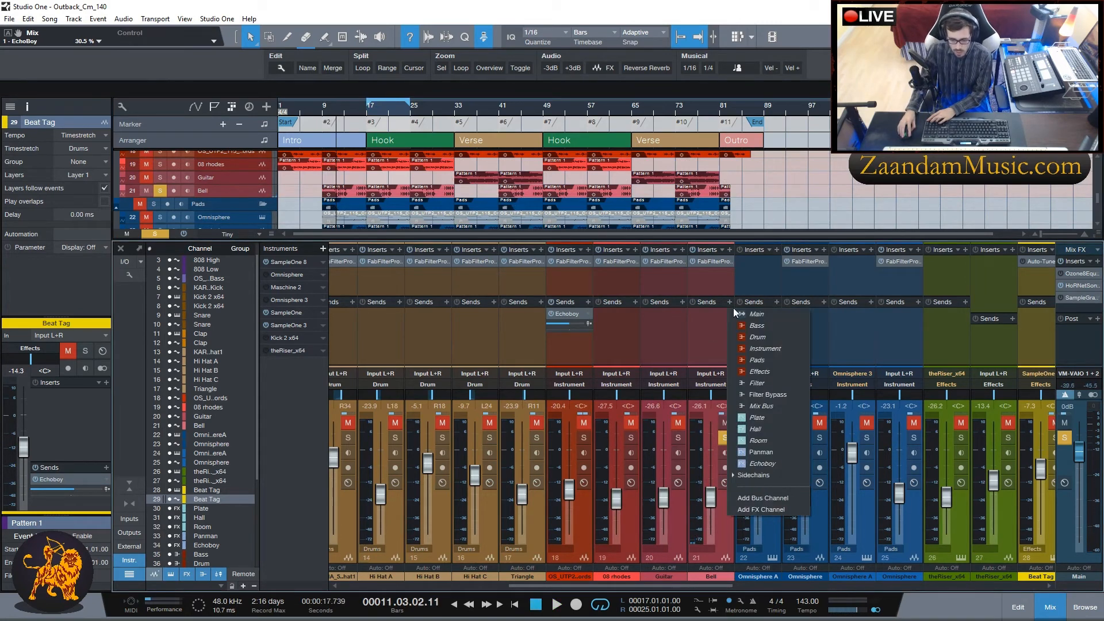
pyautogui.click(776, 463)
pyautogui.press('space')
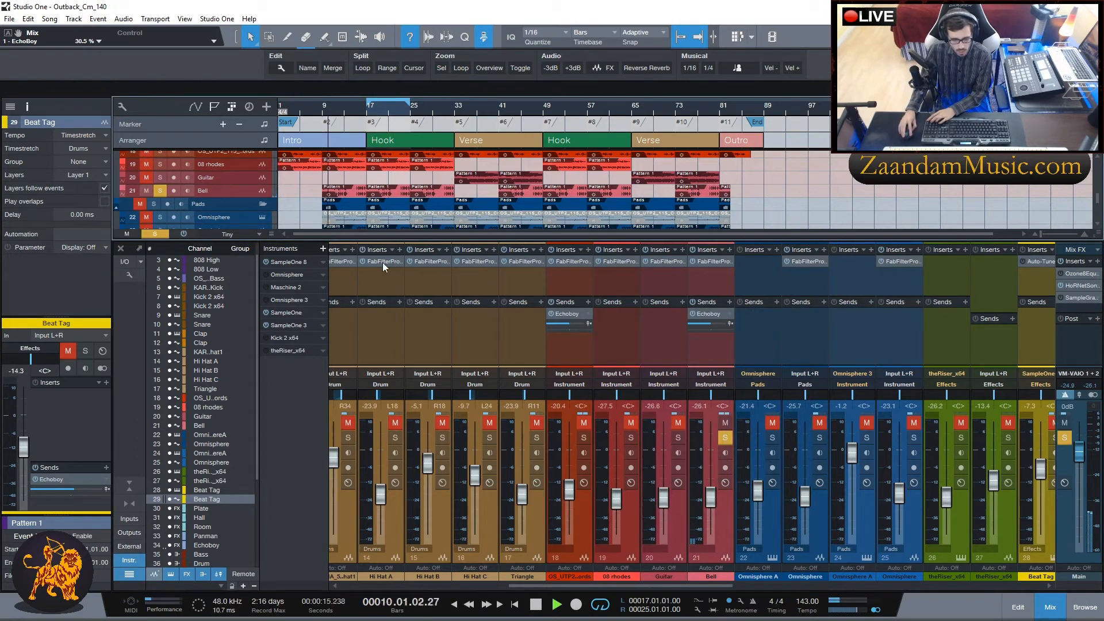
pyautogui.moveTo(708, 326); pyautogui.dragTo(694, 327)
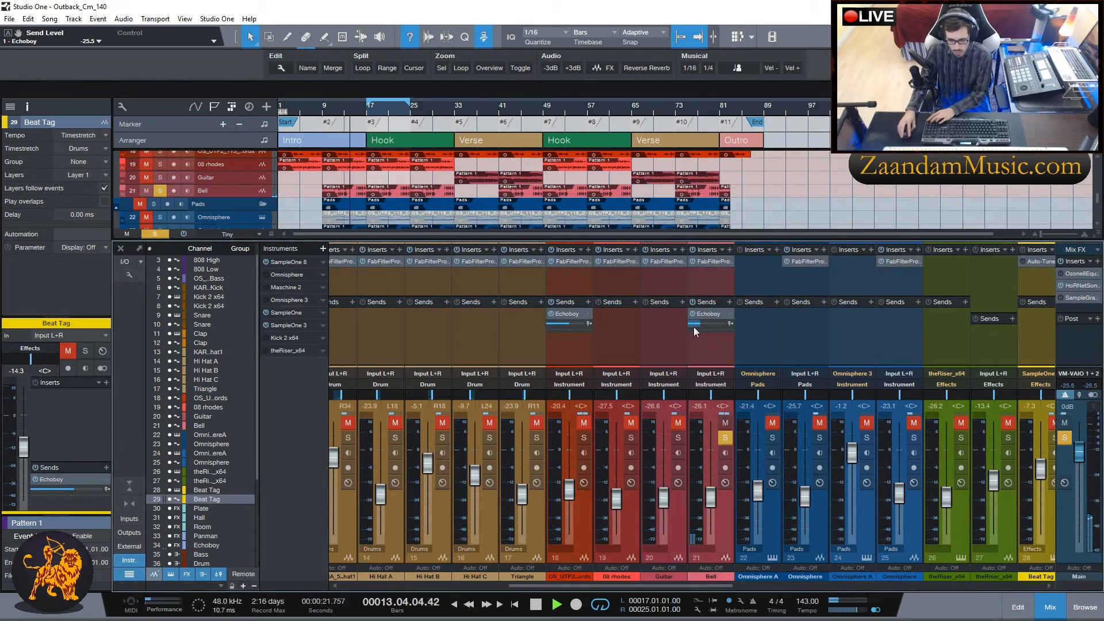
# Clear the Bell solo, play the full mix from bar 9, and stop playback.
pyautogui.click(154, 236)
pyautogui.click(320, 108)
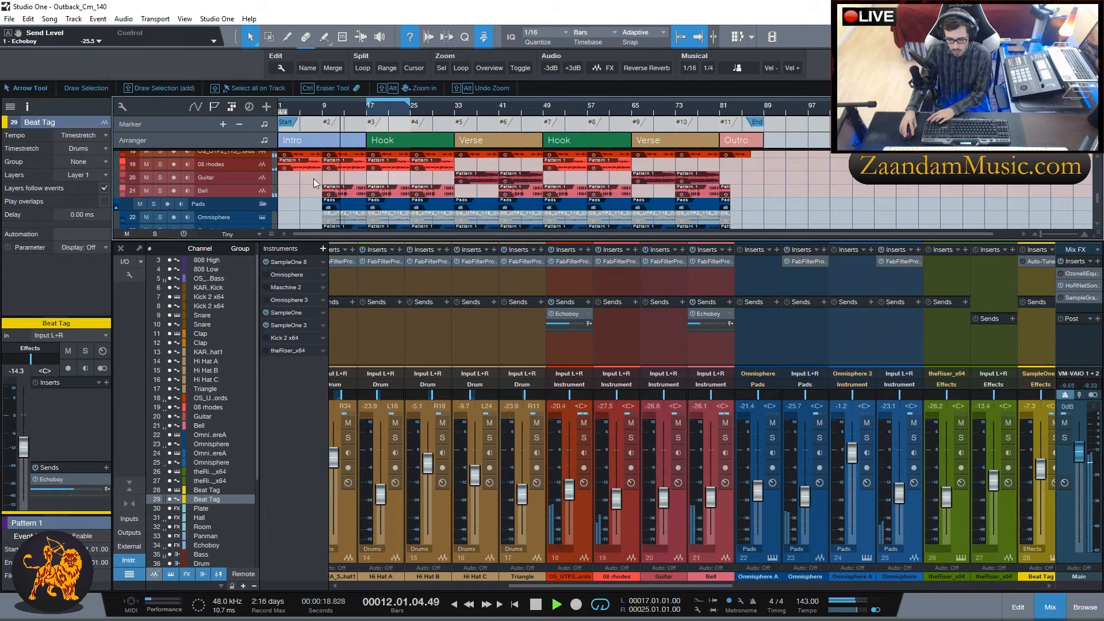
pyautogui.press('space')
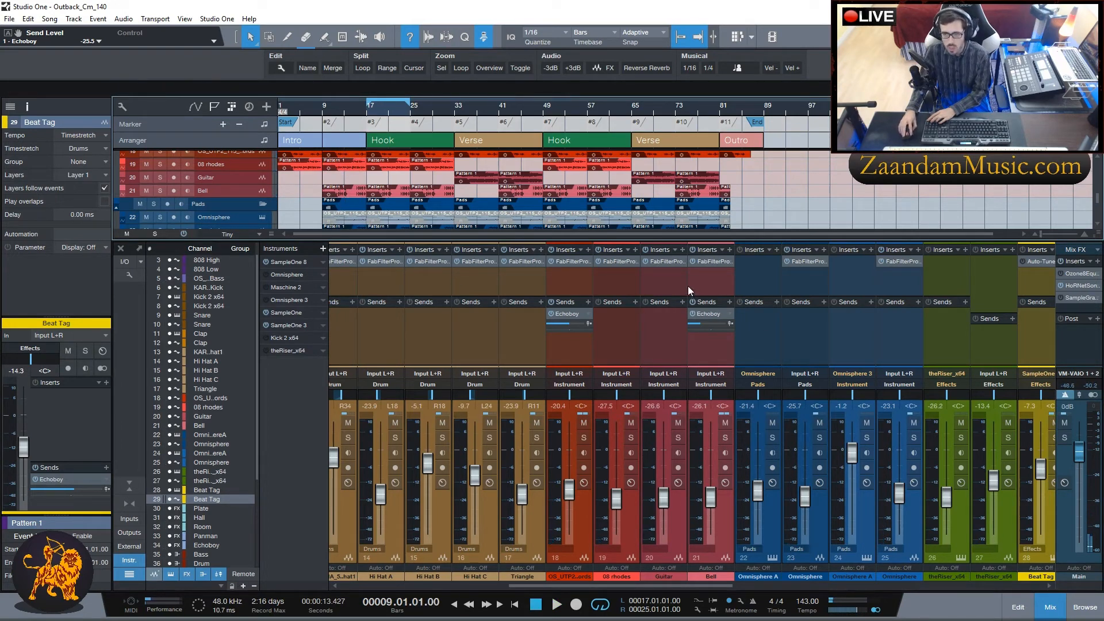
# Insert Crystallizer on the Bell channel and play the soloed Bell track with bars 9 to 17 set as the loop.
pyautogui.click(729, 250)
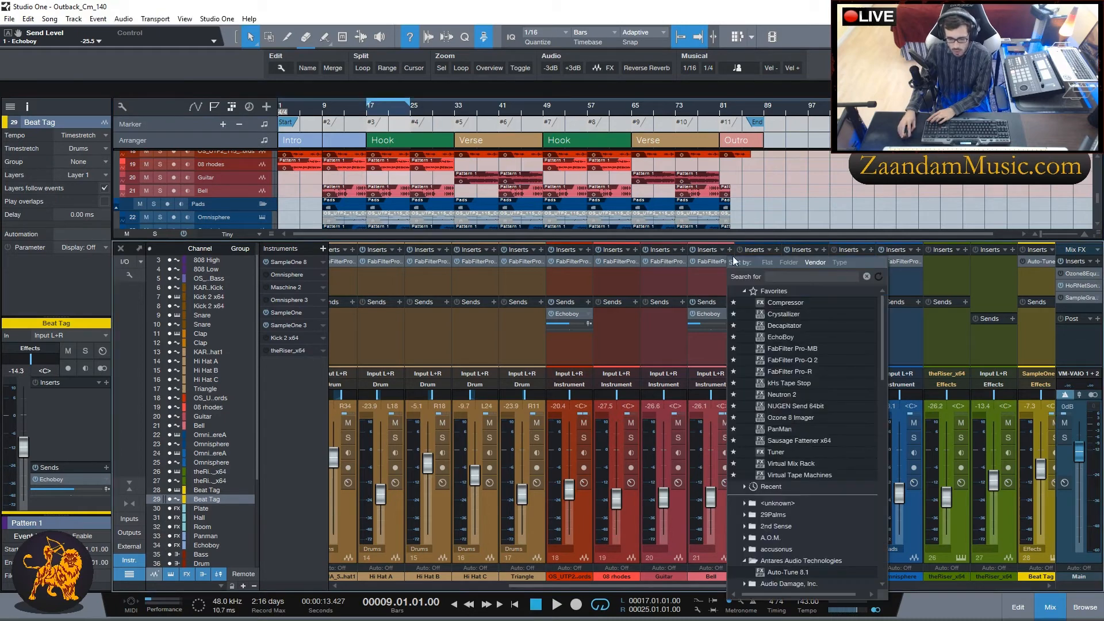
pyautogui.click(800, 315)
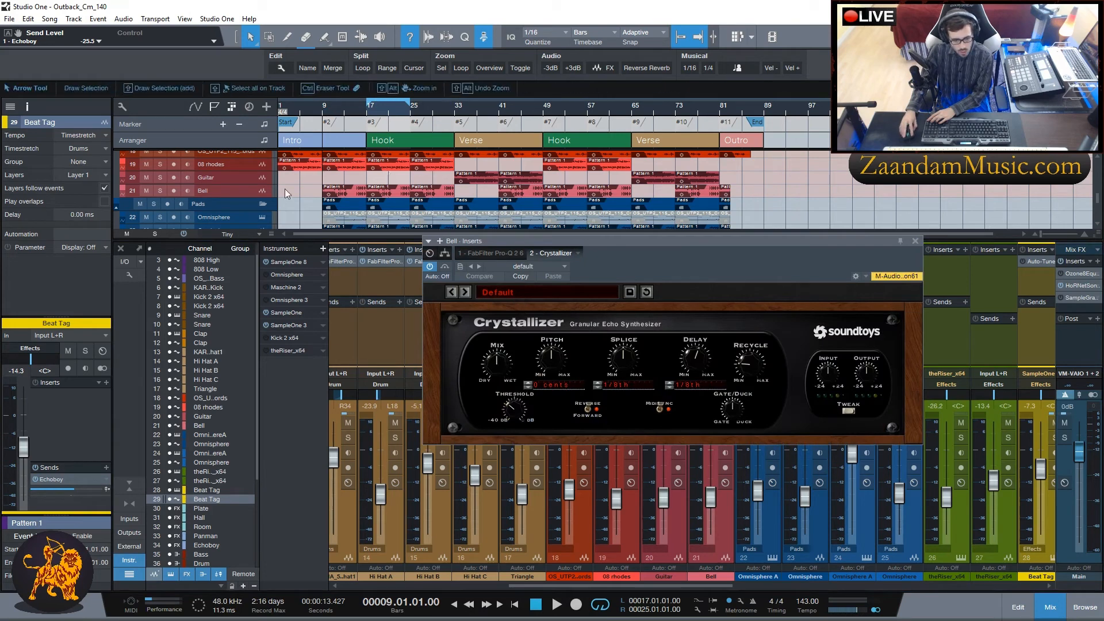
pyautogui.click(160, 190)
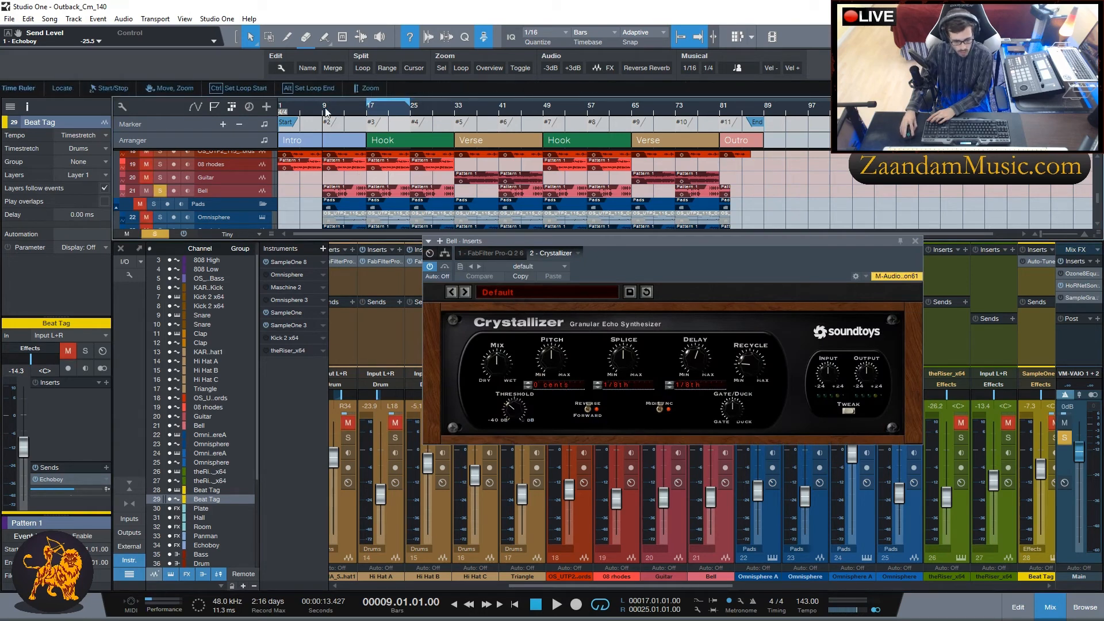
pyautogui.keyDown('ctrl'); pyautogui.click(323, 111); pyautogui.keyUp('ctrl')
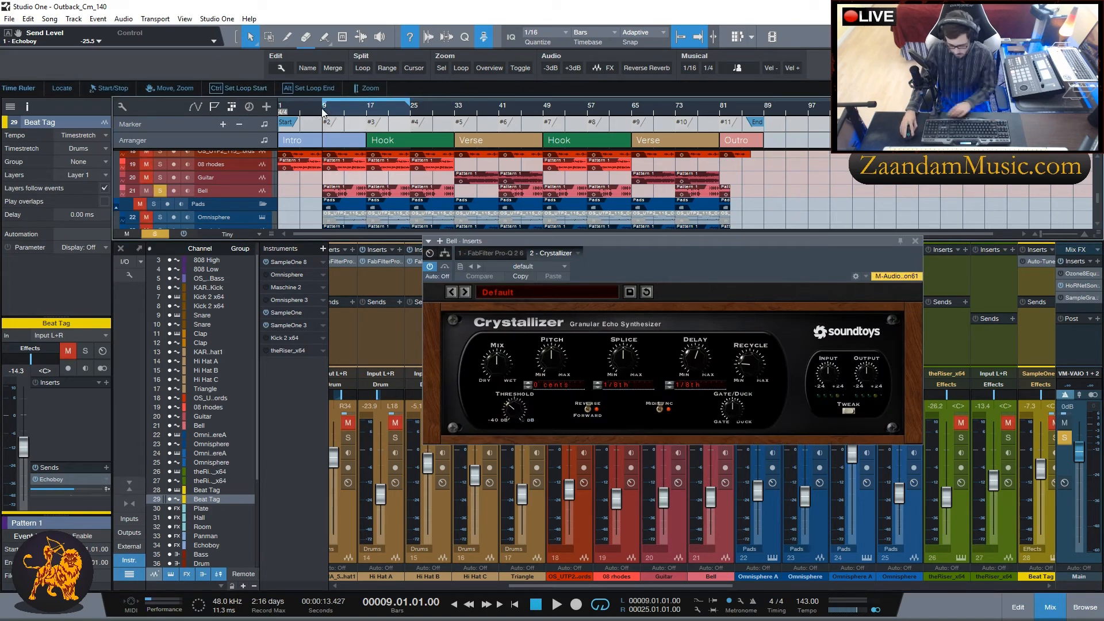
pyautogui.keyDown('alt'); pyautogui.click(372, 109); pyautogui.keyUp('alt')
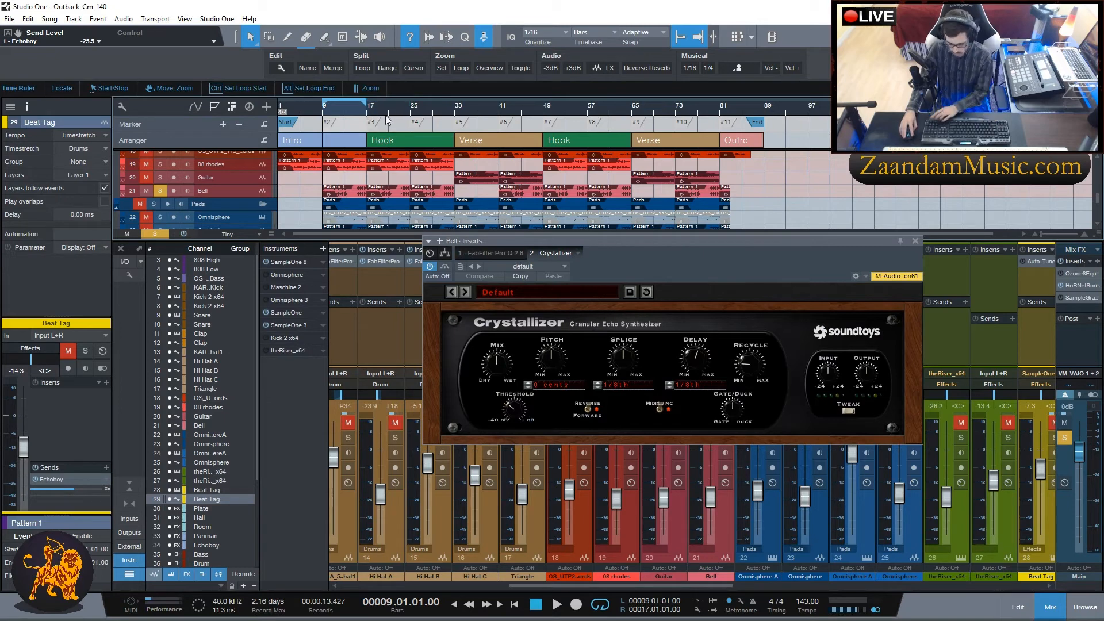
pyautogui.press('space')
# Load Crystallizer's Crystal Builder preset and reduce its output gain and wet mix.
pyautogui.click(514, 293)
pyautogui.moveTo(513, 299)
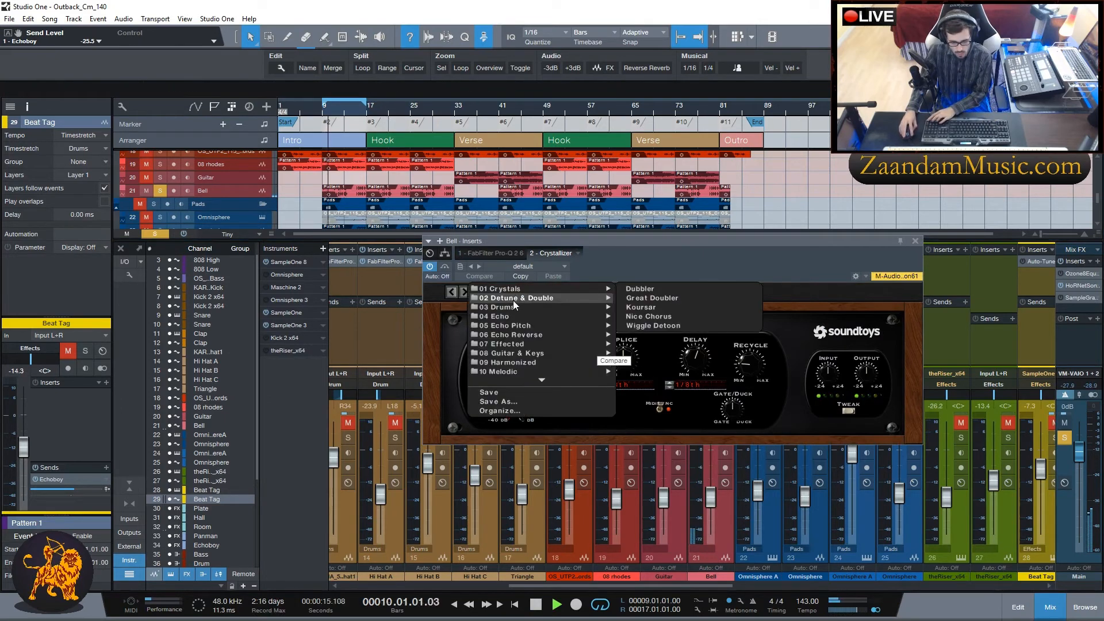
pyautogui.moveTo(568, 290)
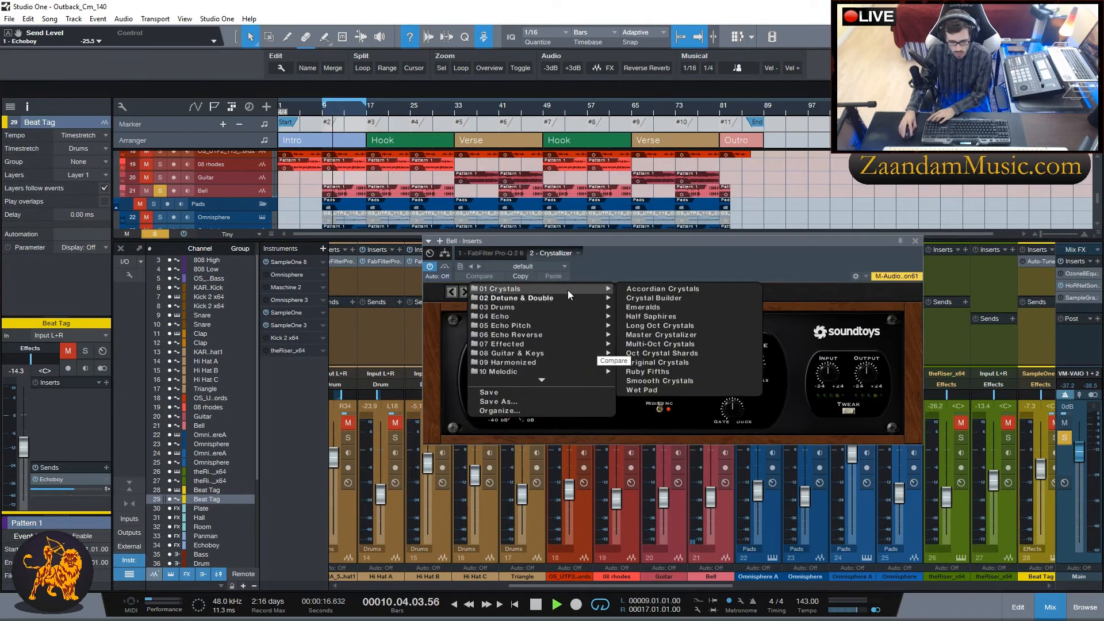
pyautogui.click(656, 300)
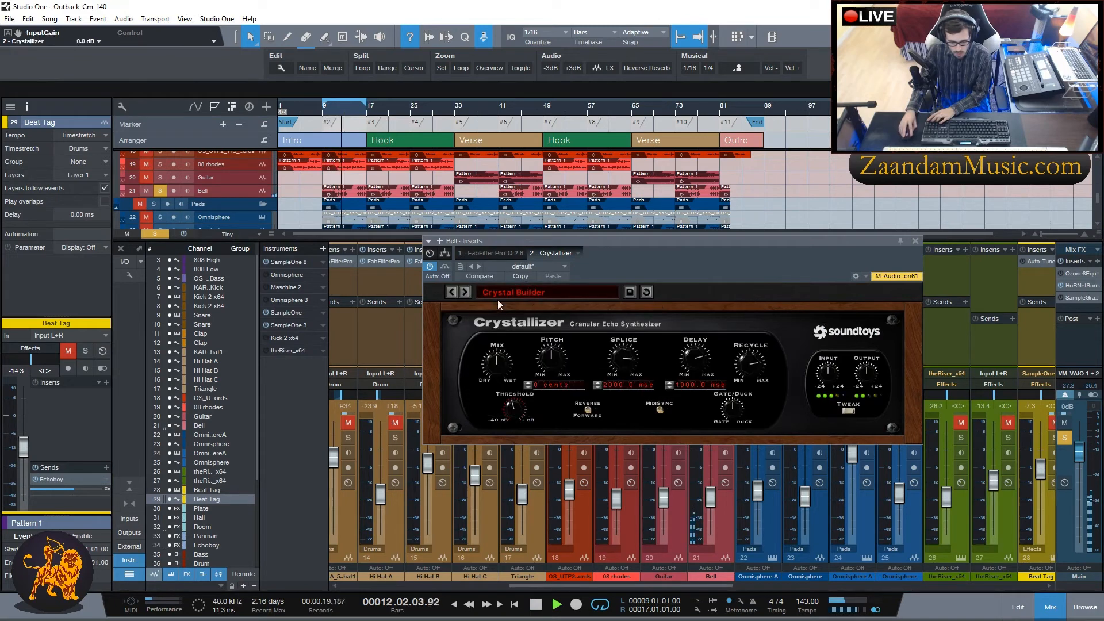
pyautogui.moveTo(863, 374); pyautogui.dragTo(858, 398)
pyautogui.moveTo(499, 356); pyautogui.dragTo(499, 377)
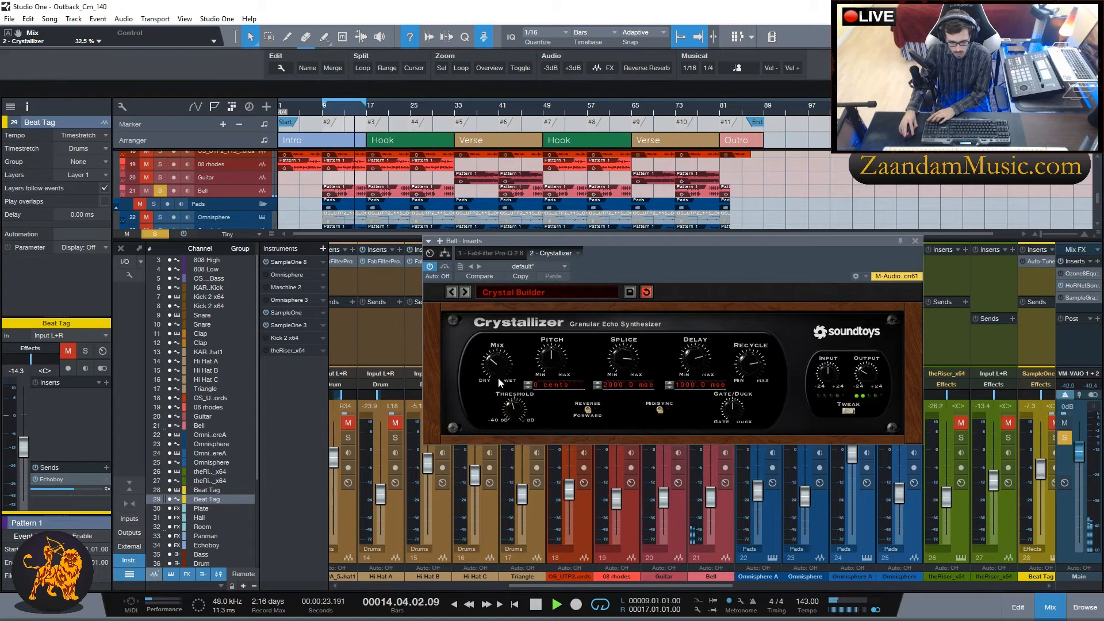
pyautogui.moveTo(497, 356); pyautogui.dragTo(497, 358)
# Audition the following Crystallizer presets, including Emeralds, Half Saphires, Long Oct Crystals and Master Crystallizer, and settle on Oct Crystal Shards.
pyautogui.click(464, 292)
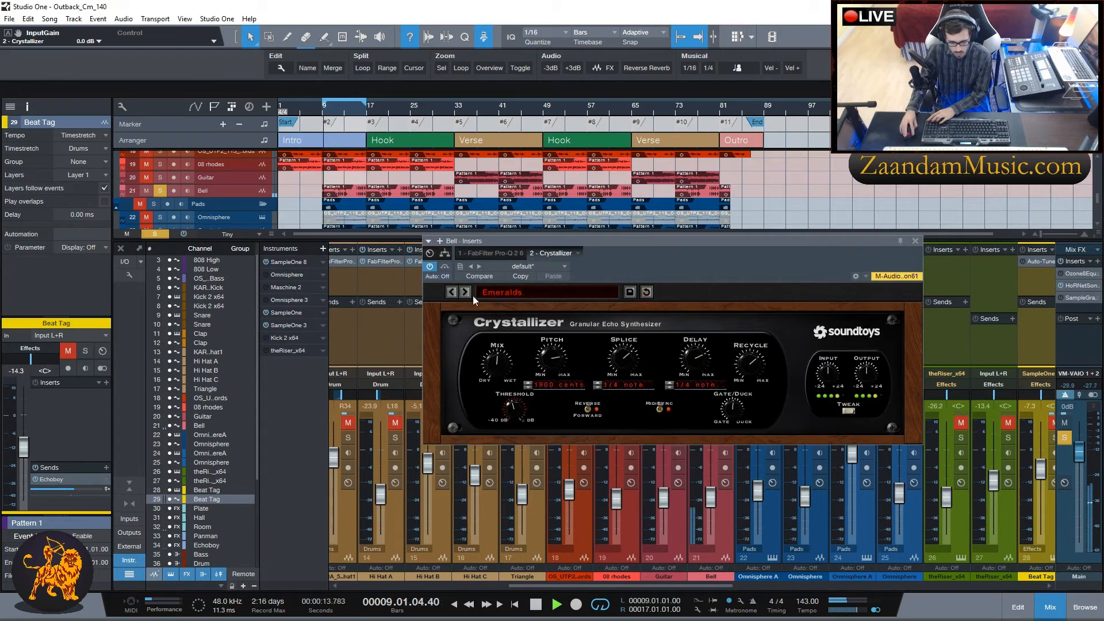
pyautogui.click(466, 292)
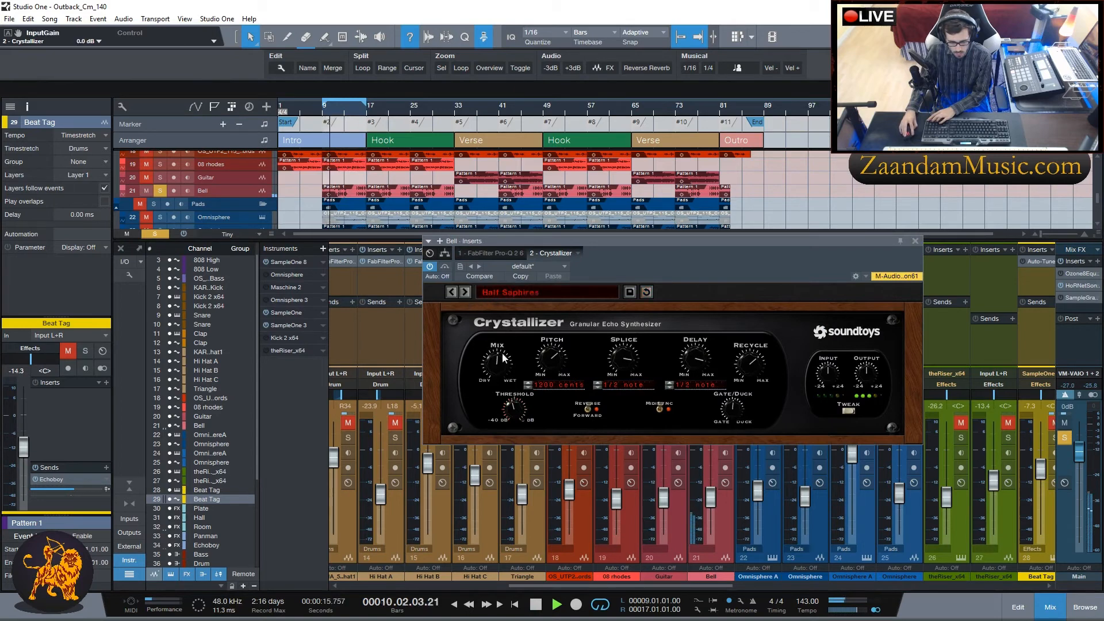
pyautogui.click(465, 293)
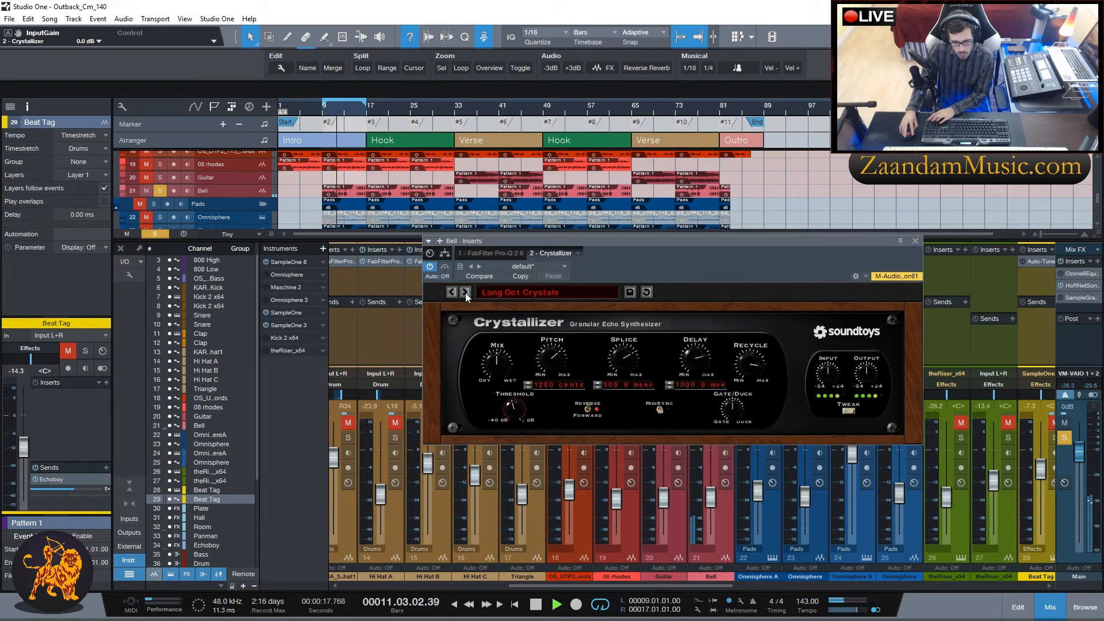
pyautogui.click(465, 292)
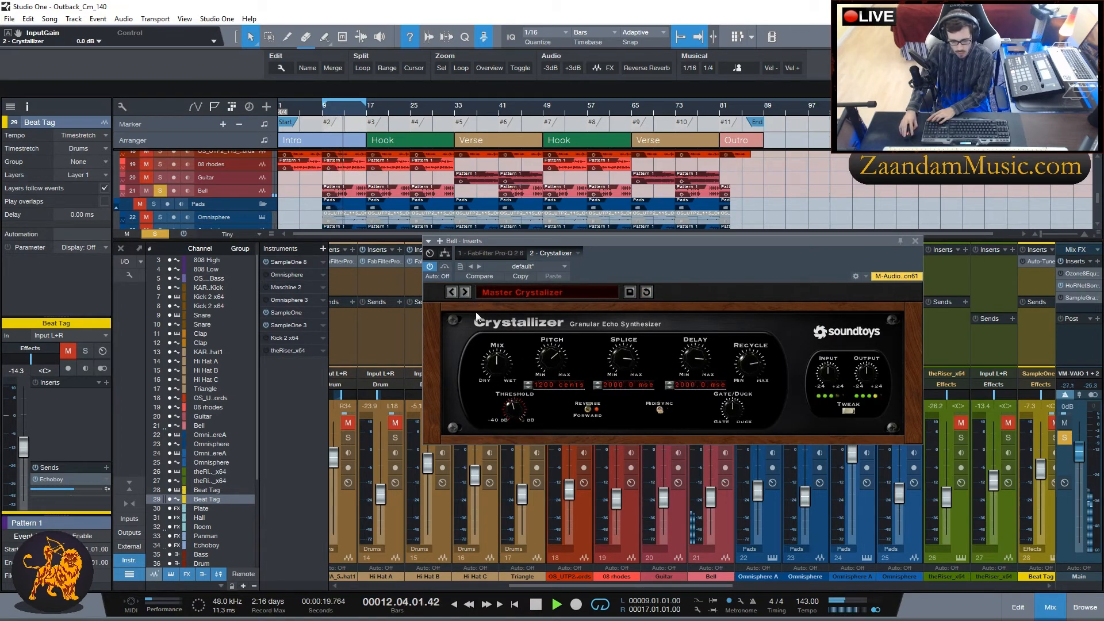
pyautogui.click(465, 292)
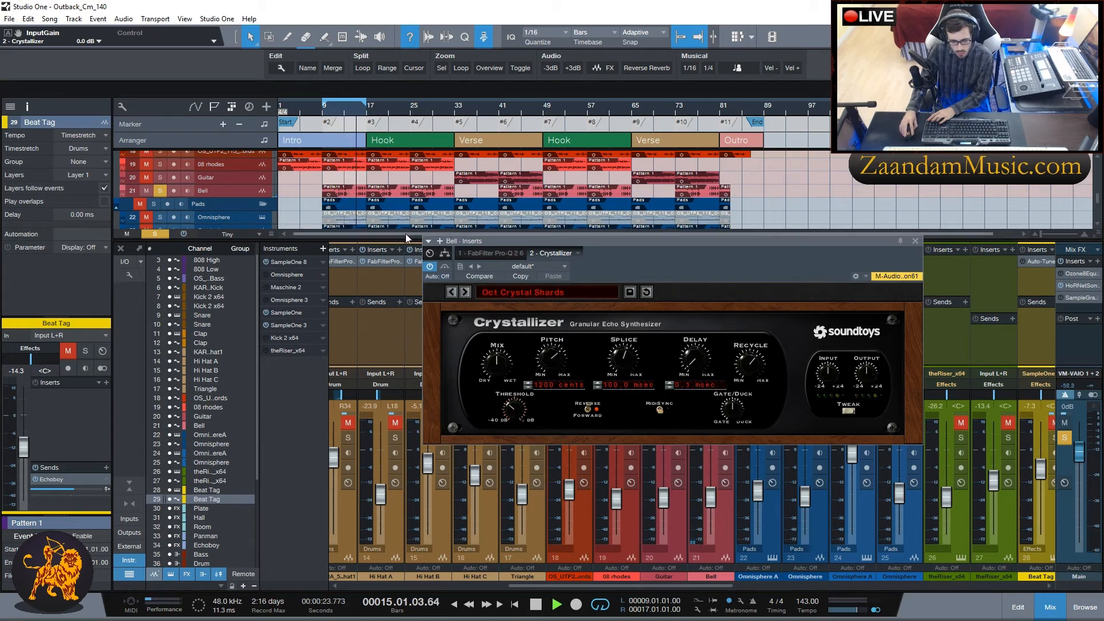
# Set Crystallizer's mix to 40.5% and output gain to -14.8 dB, and clear the Bell solo to hear the full mix.
pyautogui.moveTo(496, 362); pyautogui.dragTo(477, 372)
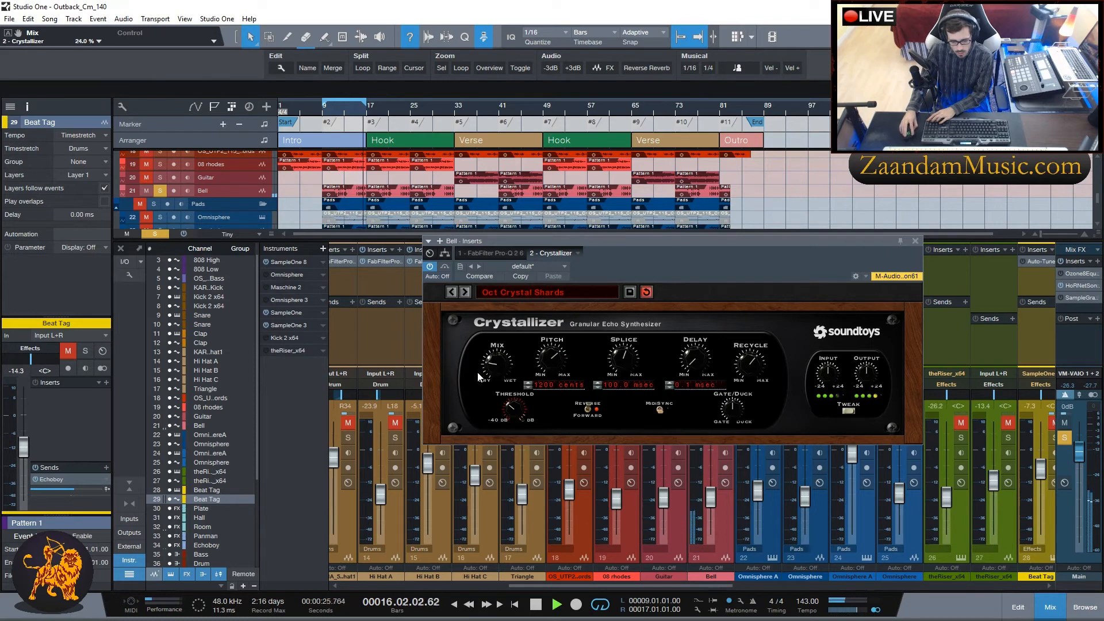
pyautogui.moveTo(864, 375); pyautogui.dragTo(844, 406)
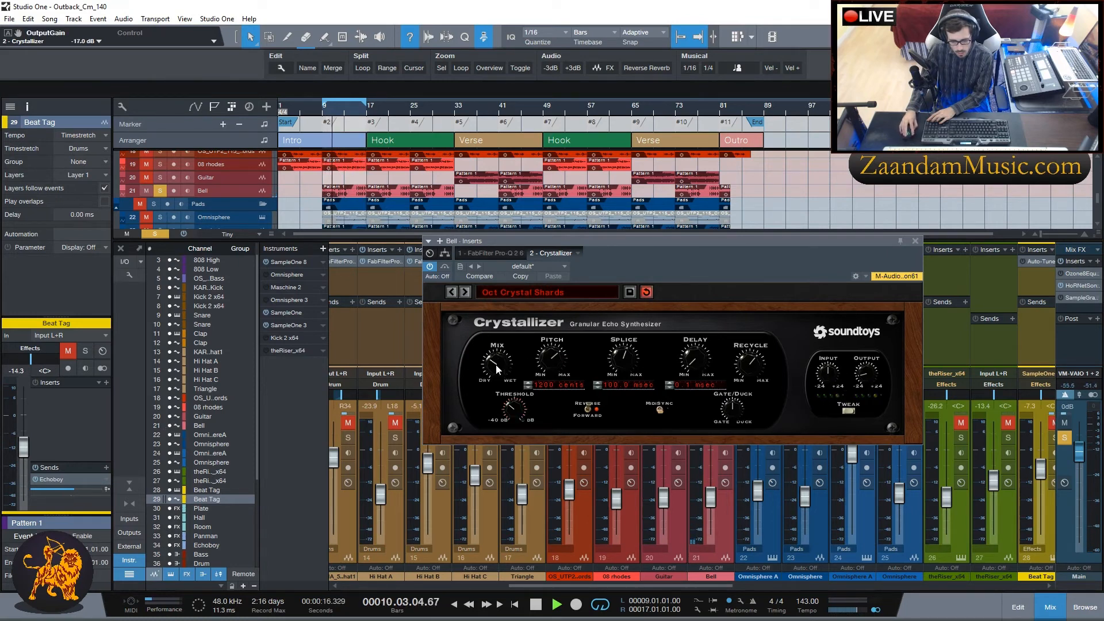
pyautogui.moveTo(492, 364); pyautogui.dragTo(493, 353)
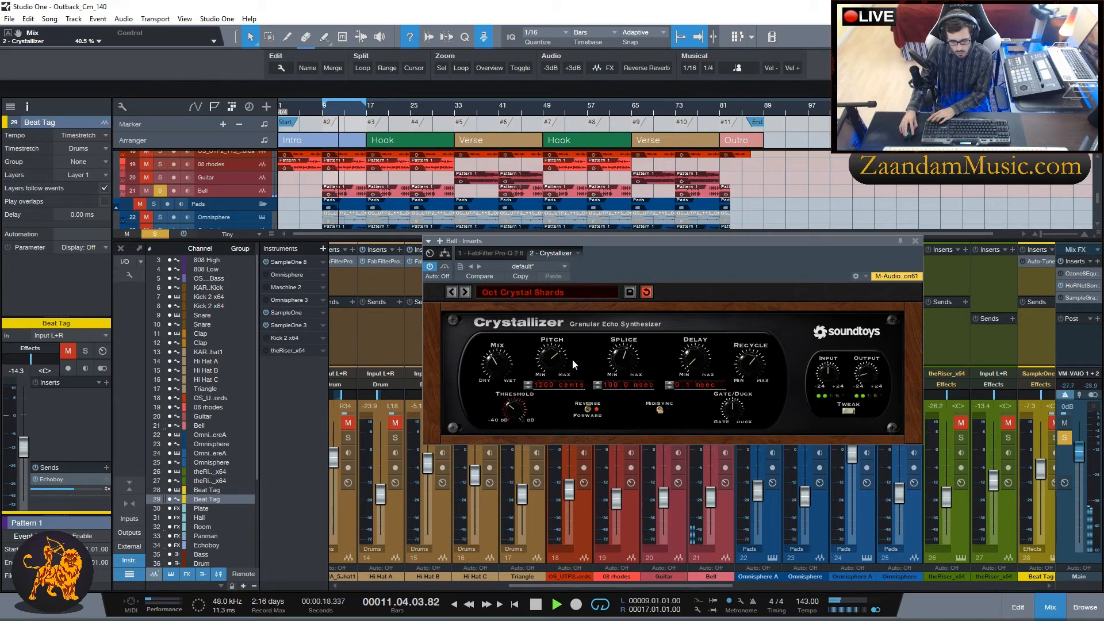
pyautogui.moveTo(865, 378); pyautogui.dragTo(865, 372)
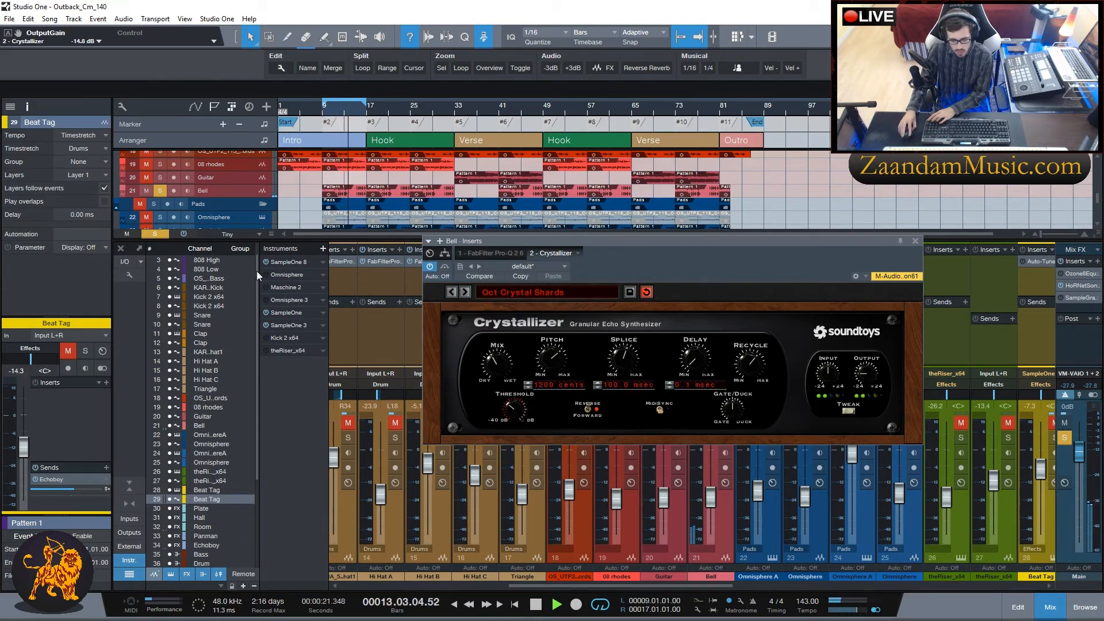
pyautogui.click(160, 236)
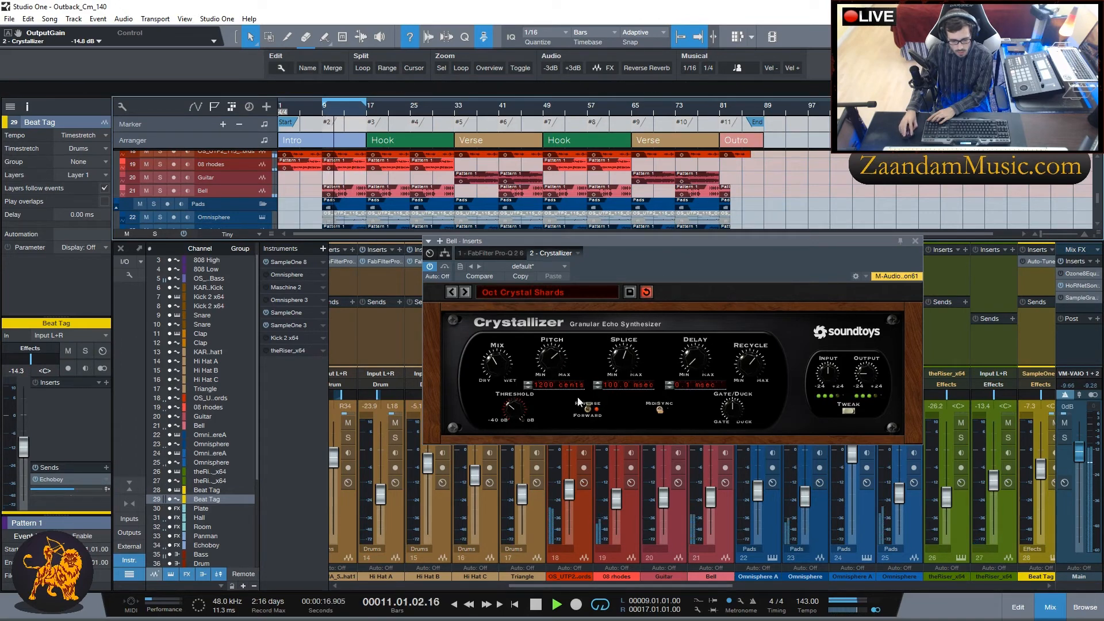
# Try a 65.3 ms delay and a 2.1 ms splice in Crystallizer on the Bell channel.
pyautogui.moveTo(695, 357); pyautogui.dragTo(711, 326)
pyautogui.moveTo(626, 355); pyautogui.dragTo(633, 395)
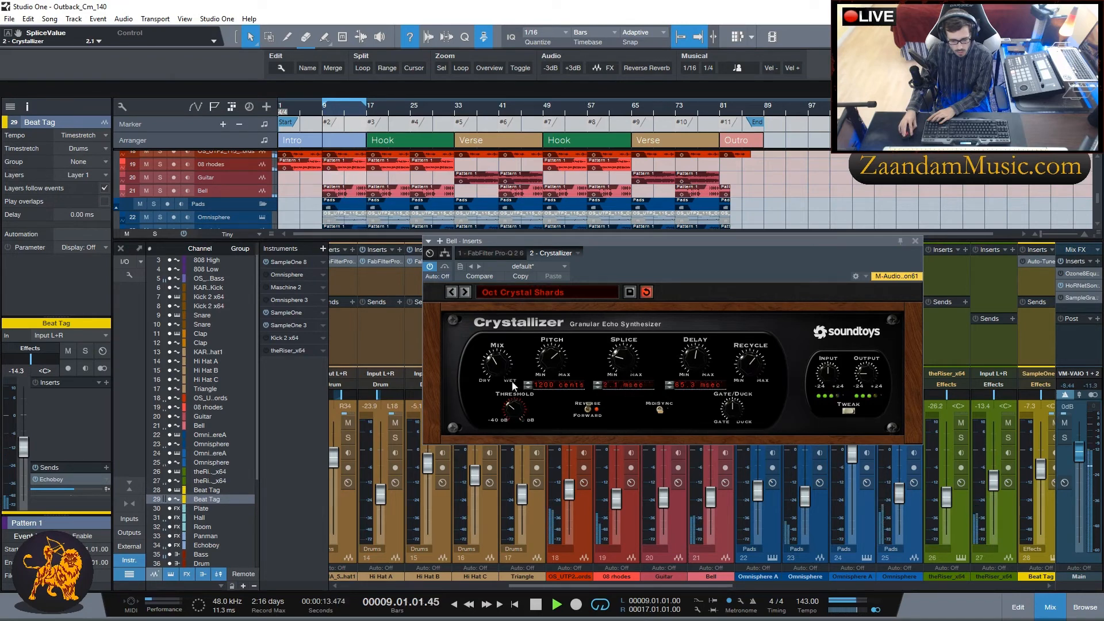
# Load Crystallizer's Original Crystals preset, adjust its mix, and set the output gain to -12.5 dB.
pyautogui.click(465, 293)
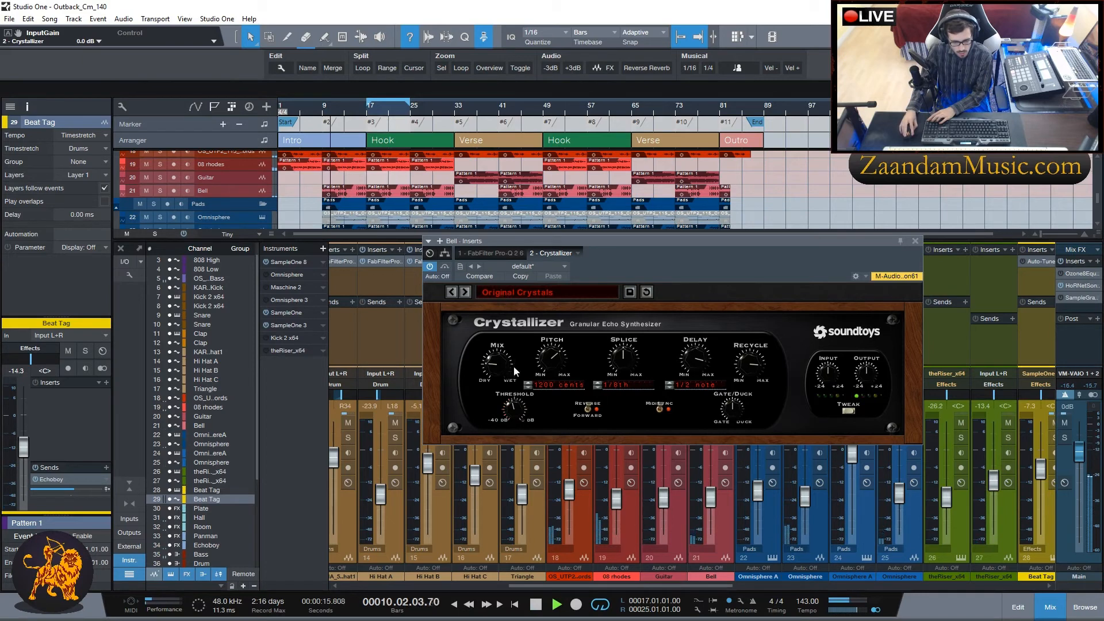
pyautogui.moveTo(498, 363)
pyautogui.mouseDown()
pyautogui.moveTo(499, 351)
pyautogui.moveTo(498, 365)
pyautogui.mouseUp()
pyautogui.moveTo(868, 375); pyautogui.dragTo(863, 404)
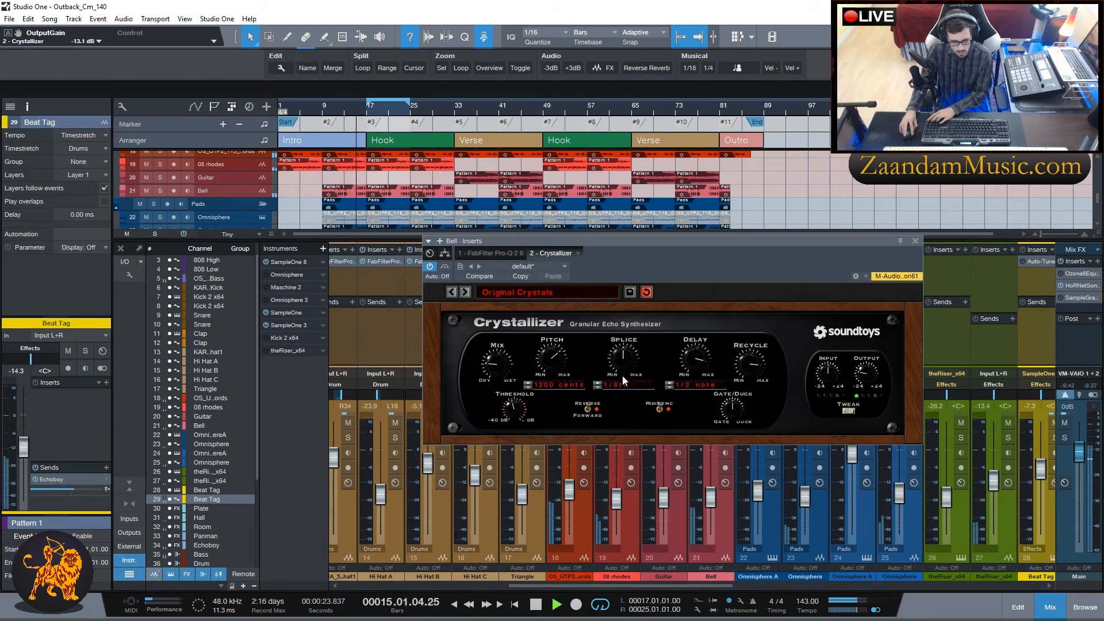
pyautogui.moveTo(865, 371); pyautogui.dragTo(865, 370)
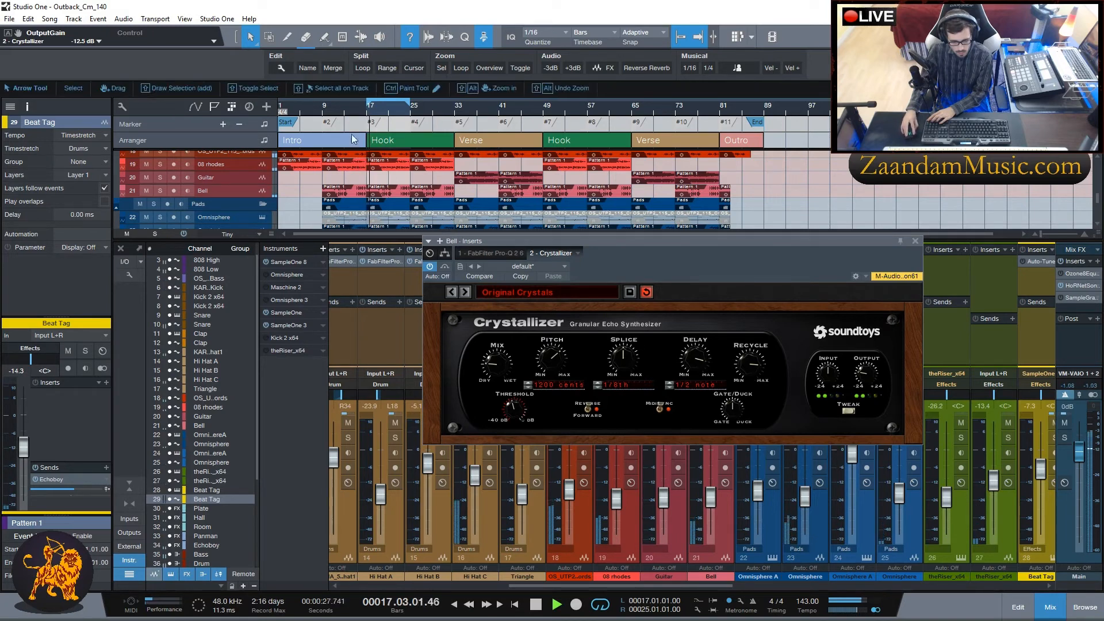
# Play the intro from bar 9 in the full mix and with Bell soloed to check the Crystallizer effect, and close the plug-in window.
pyautogui.press('space')
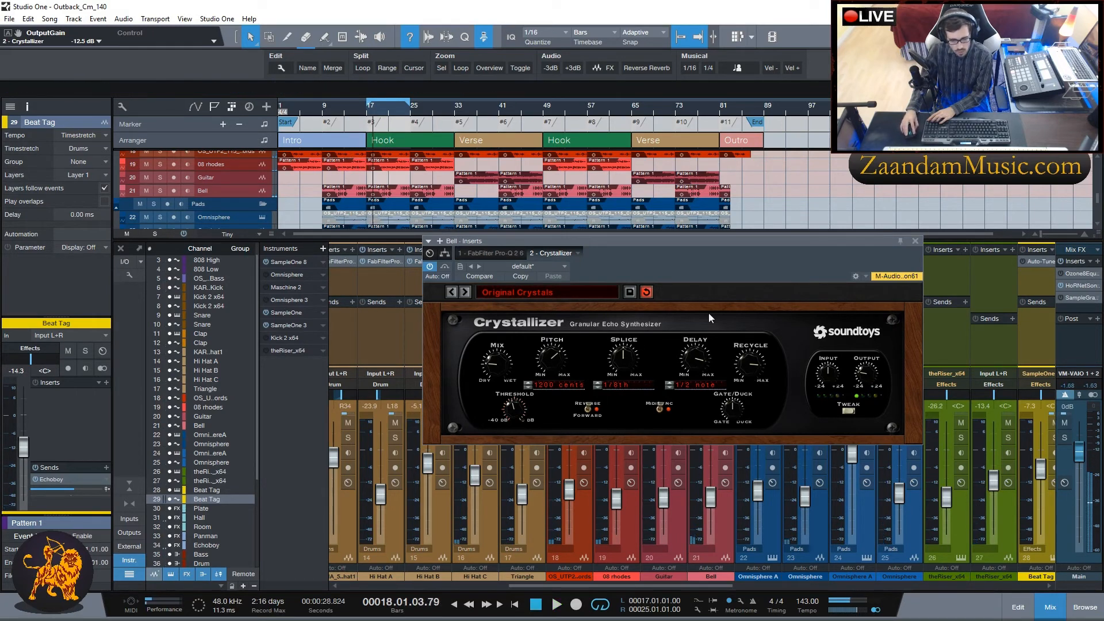
pyautogui.click(301, 111)
pyautogui.press('space')
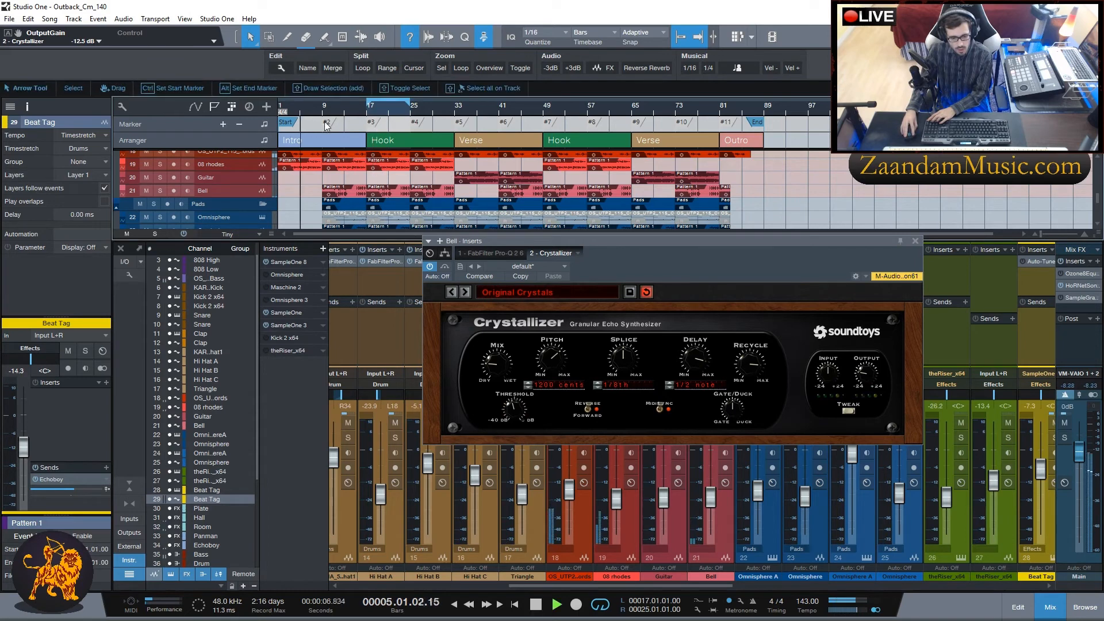
pyautogui.click(323, 109)
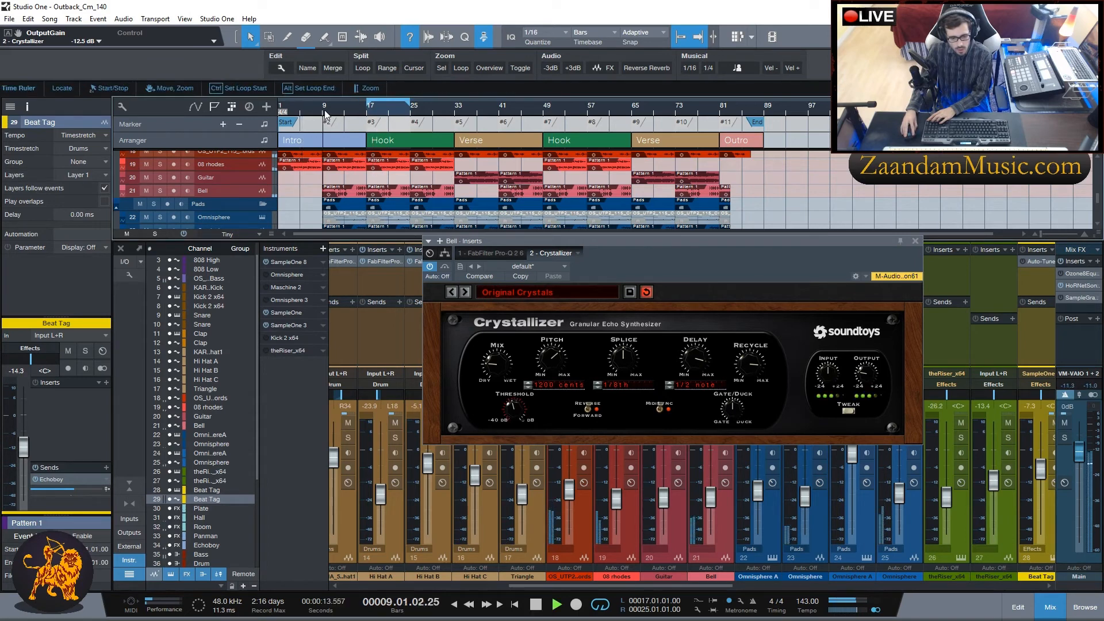
pyautogui.click(160, 190)
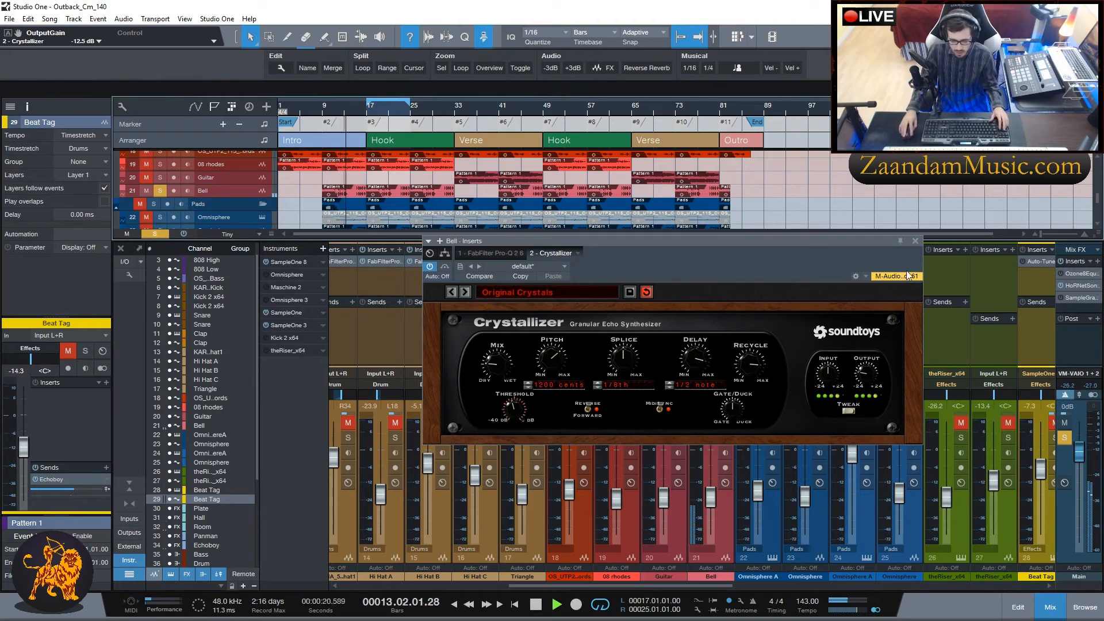
pyautogui.click(916, 243)
pyautogui.press('space')
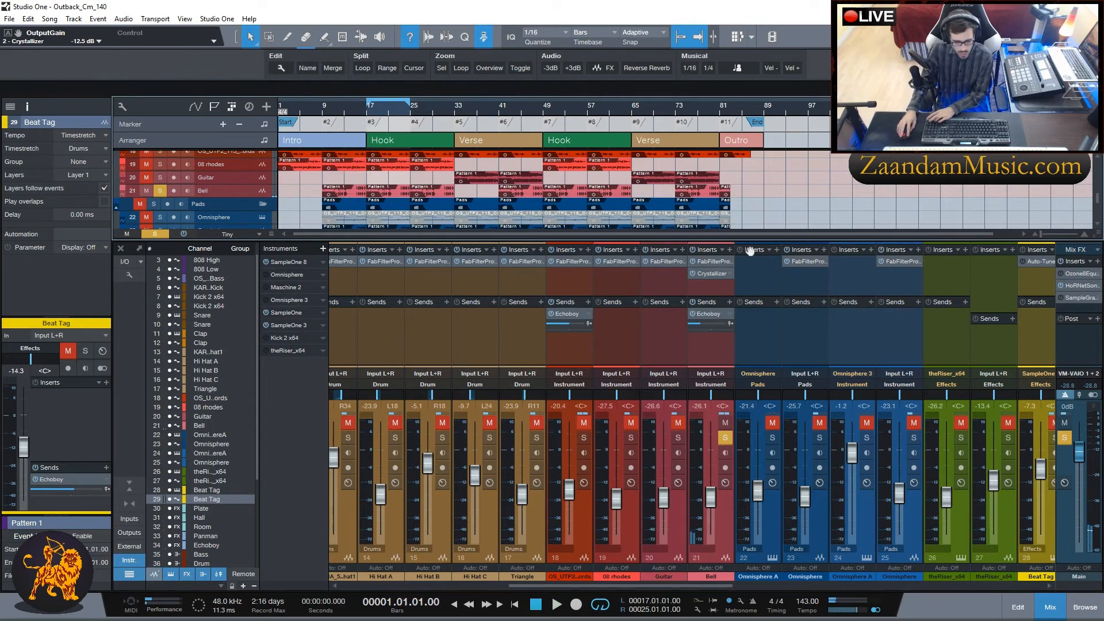
# Clear the Bell solo and insert Decapitator after the EQ on the OS_UTP2 Bass channel.
pyautogui.moveTo(589, 588); pyautogui.dragTo(423, 587)
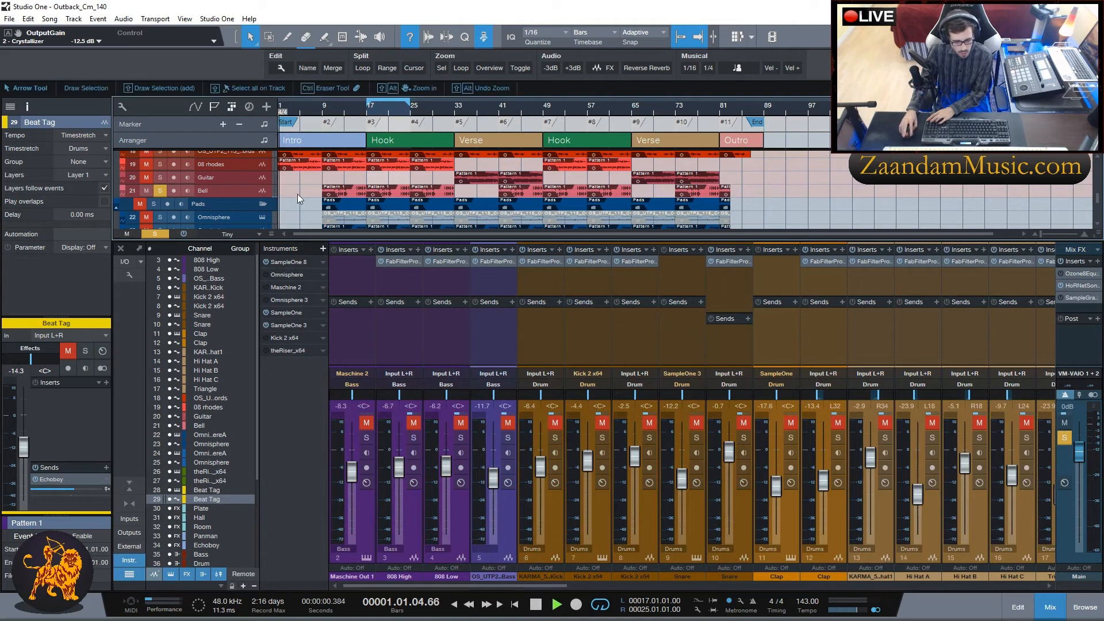
pyautogui.click(156, 234)
pyautogui.press('space')
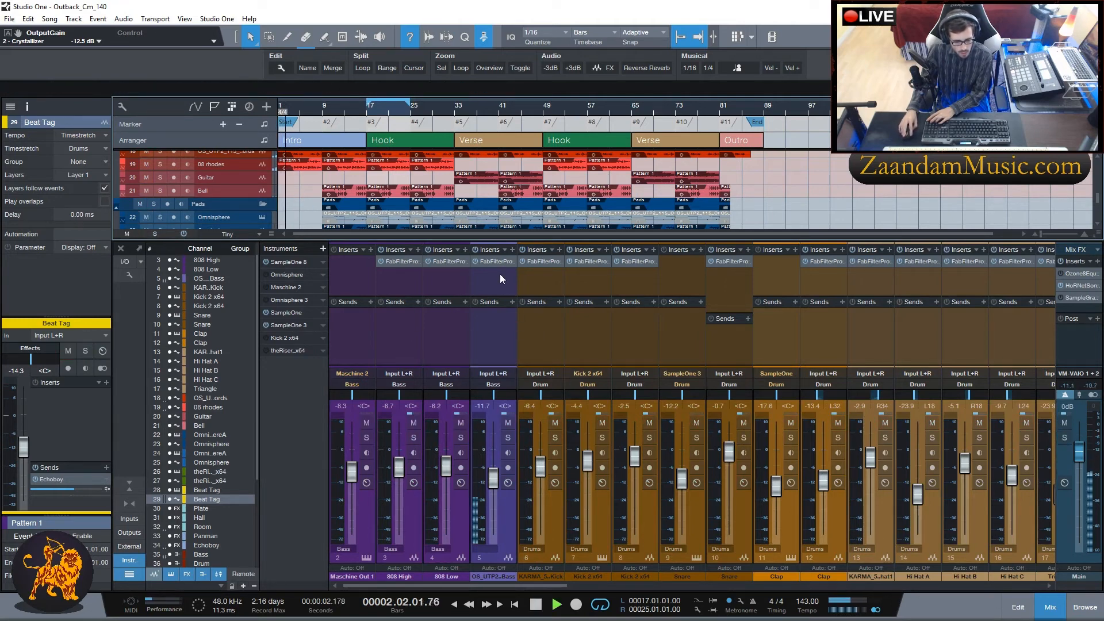
pyautogui.press('space')
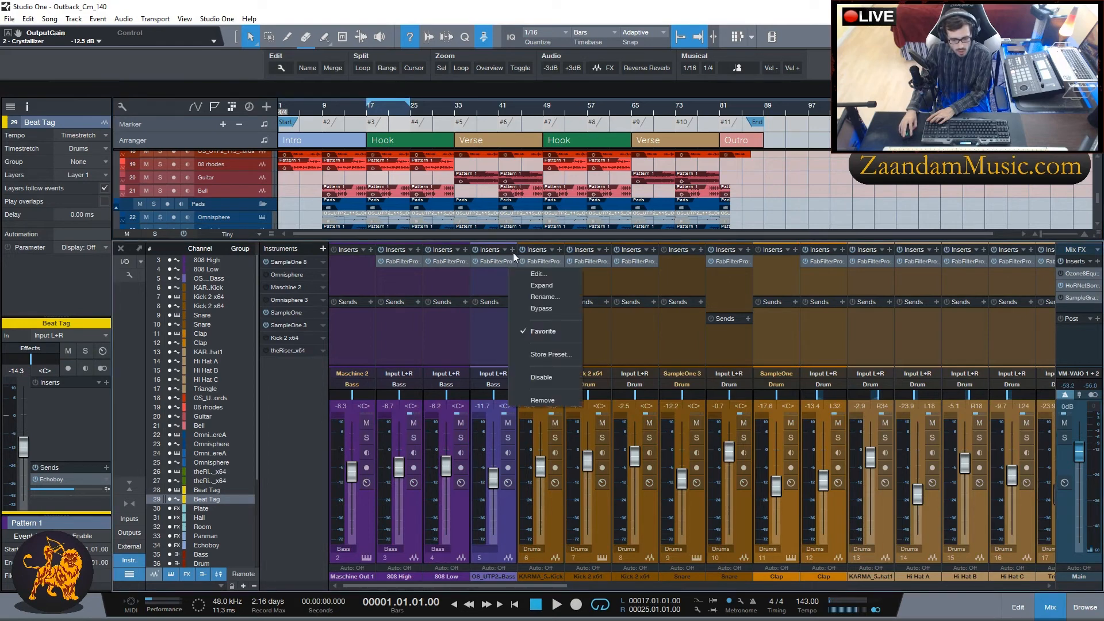
pyautogui.click(512, 249)
pyautogui.click(577, 323)
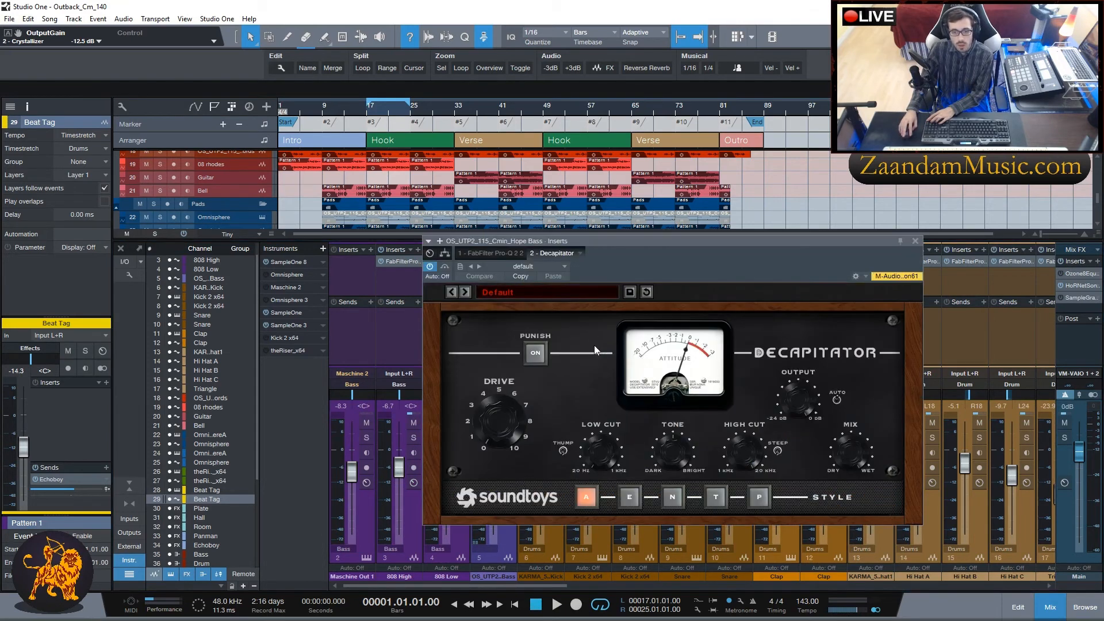
pyautogui.moveTo(664, 256); pyautogui.dragTo(575, 297)
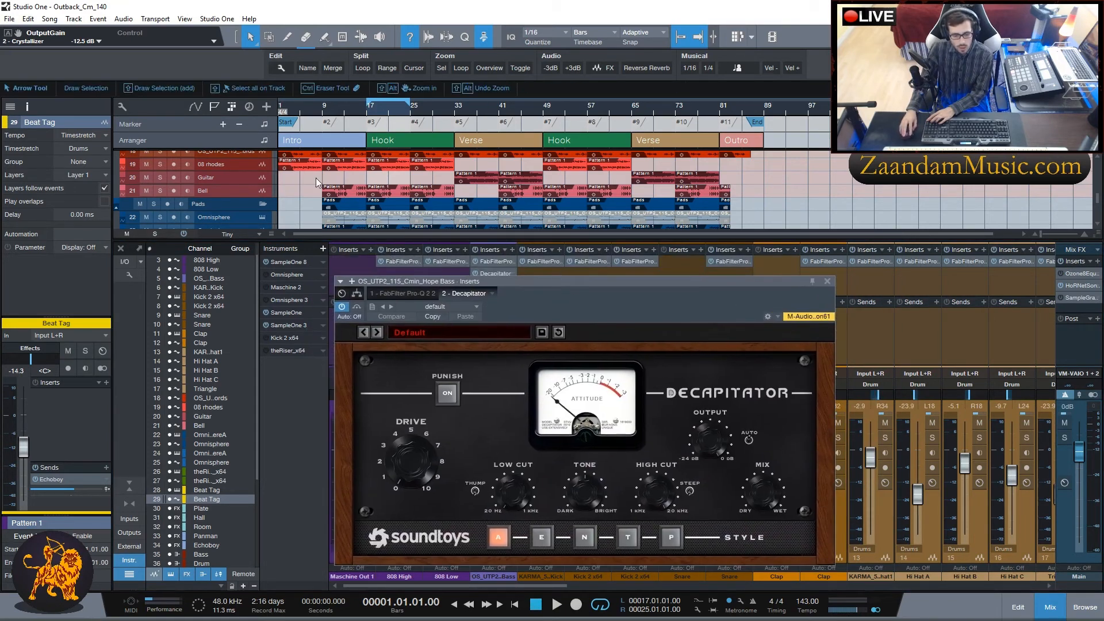
# Play the OS_UTP2 Bass track soloed and adjust Decapitator's drive.
pyautogui.scroll(2, 299, 198)
pyautogui.scroll(5, 299, 198)
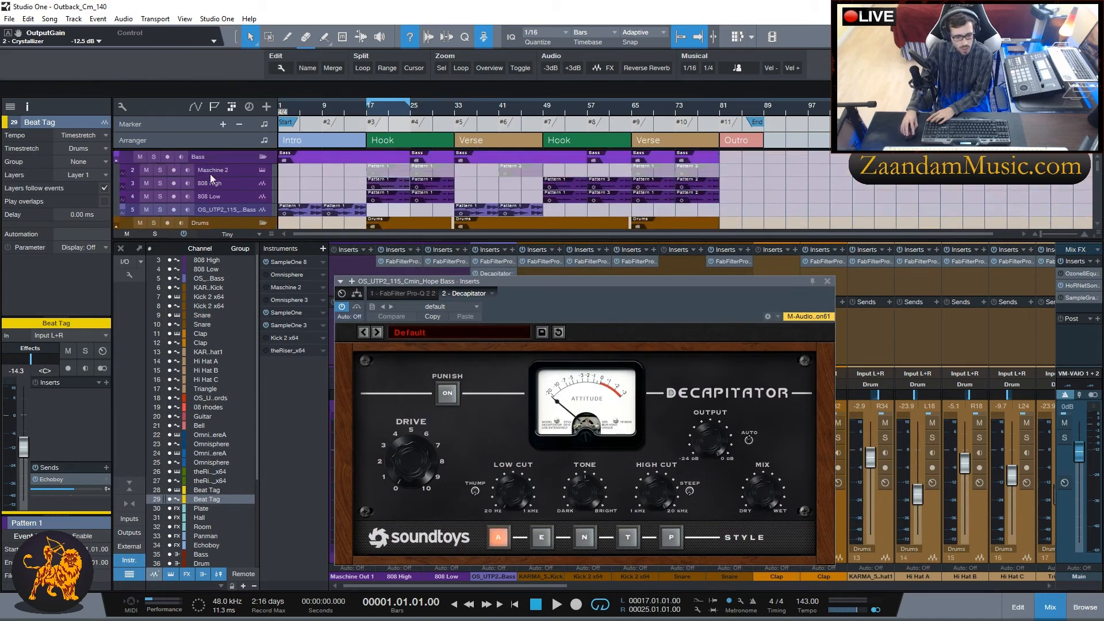
pyautogui.click(160, 209)
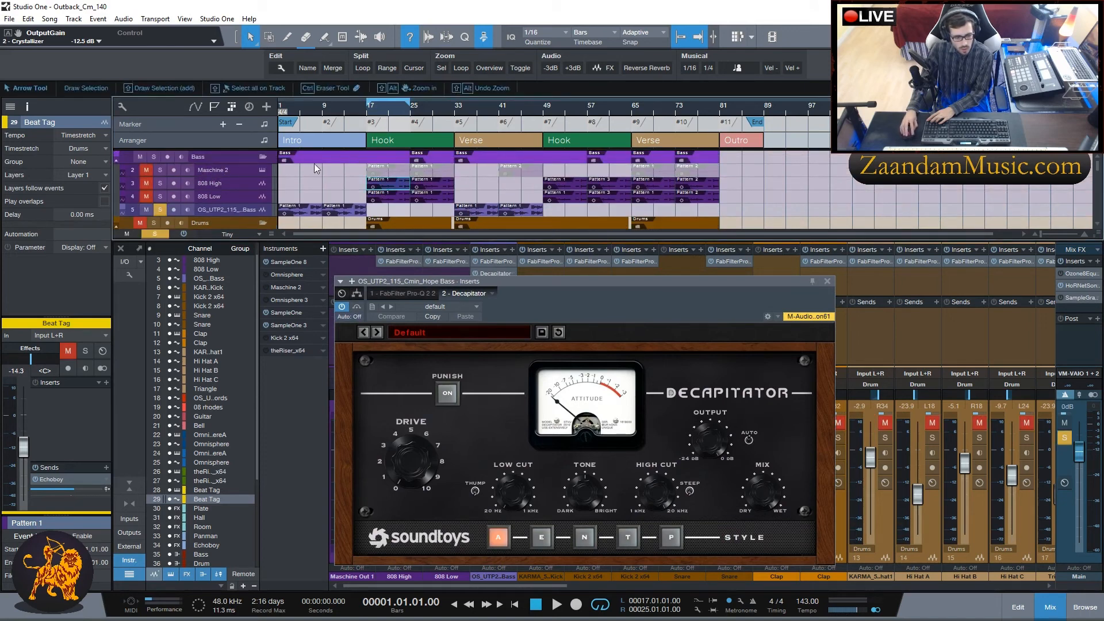
pyautogui.press('space')
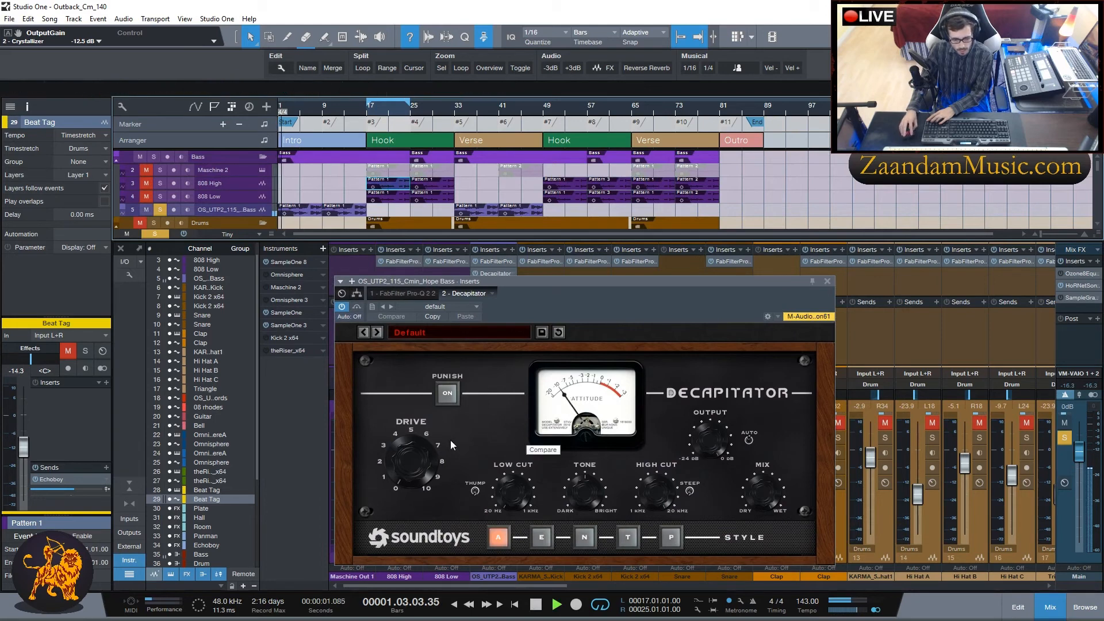
pyautogui.moveTo(409, 467)
pyautogui.mouseDown()
pyautogui.moveTo(405, 436)
pyautogui.moveTo(399, 448)
pyautogui.mouseUp()
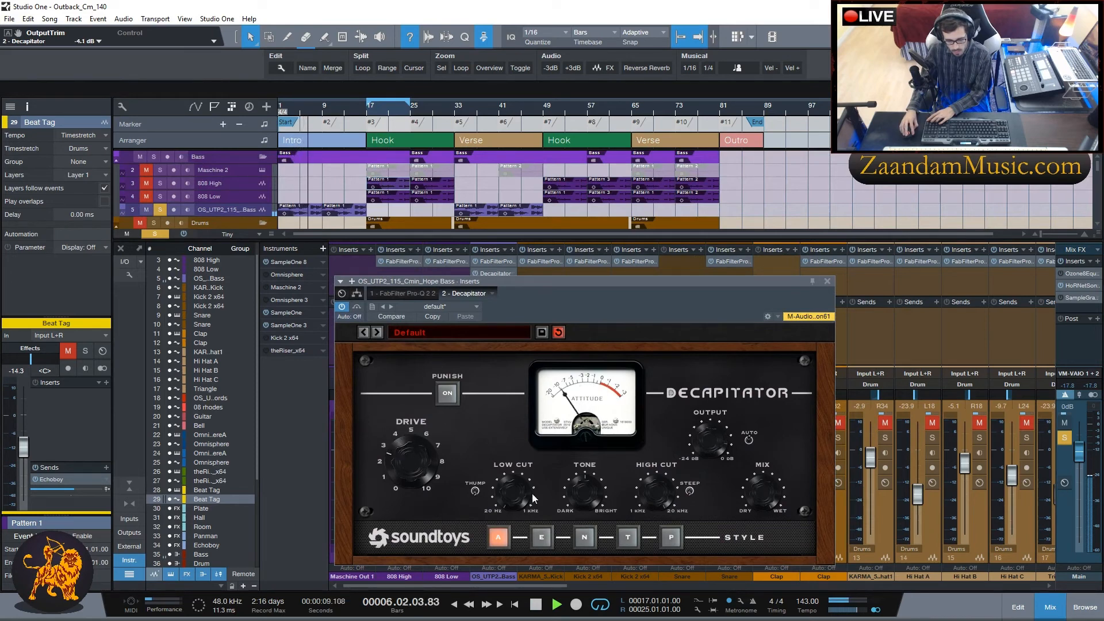
# Audition Decapitator's E, N, T and P styles on the bass, and settle on style A with a slightly adjusted drive.
pyautogui.click(543, 536)
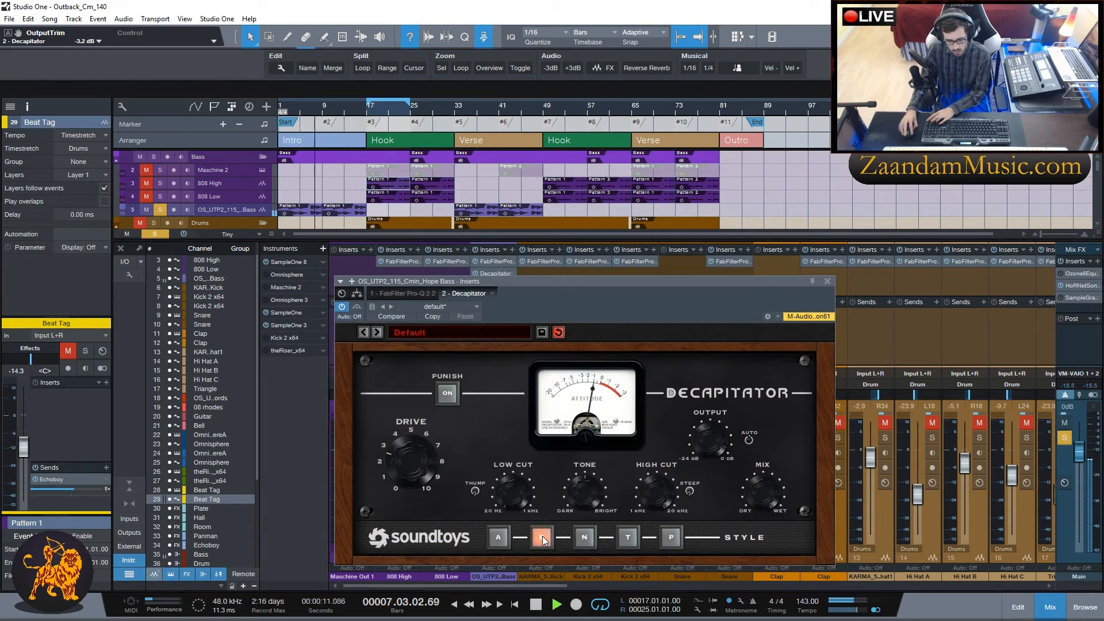
pyautogui.click(582, 539)
pyautogui.click(625, 537)
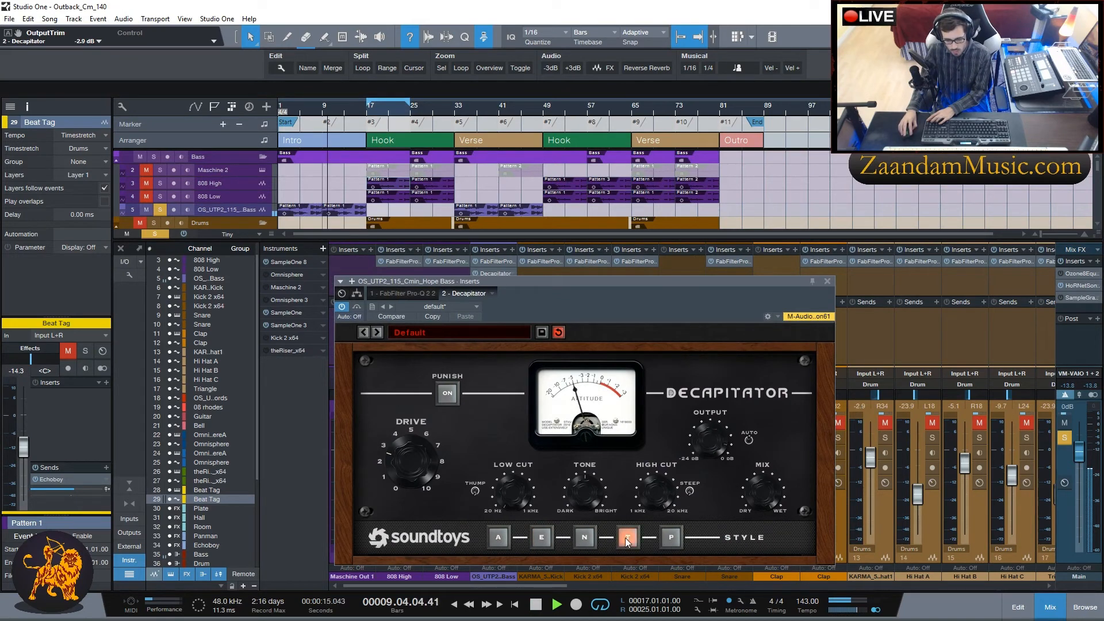
pyautogui.click(670, 537)
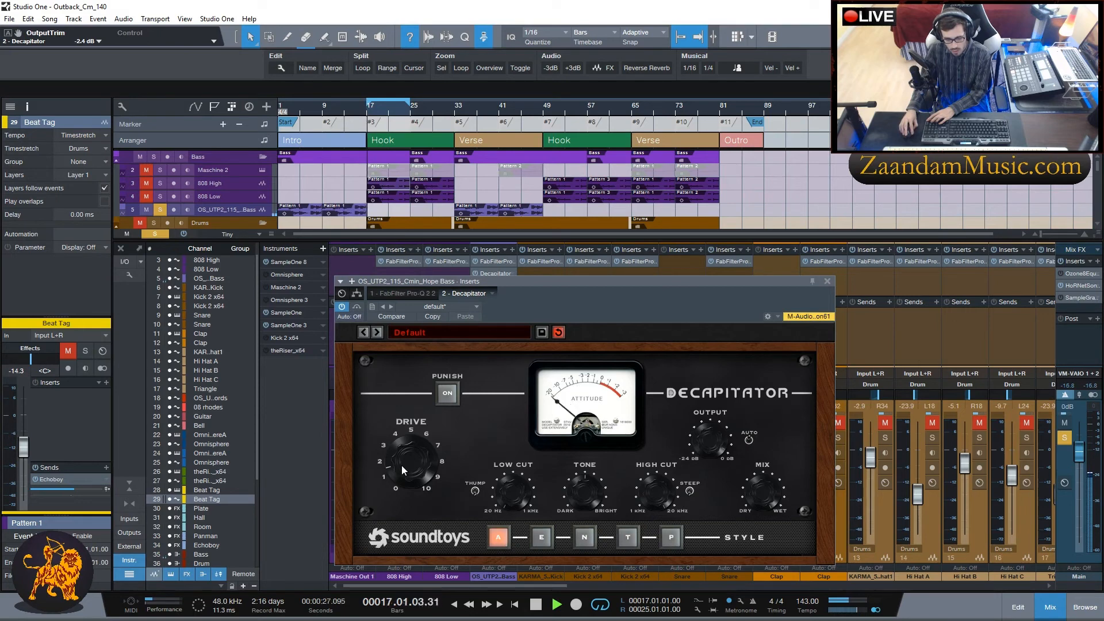
pyautogui.scroll(1, 405, 463)
pyautogui.press('space')
pyautogui.press('space')
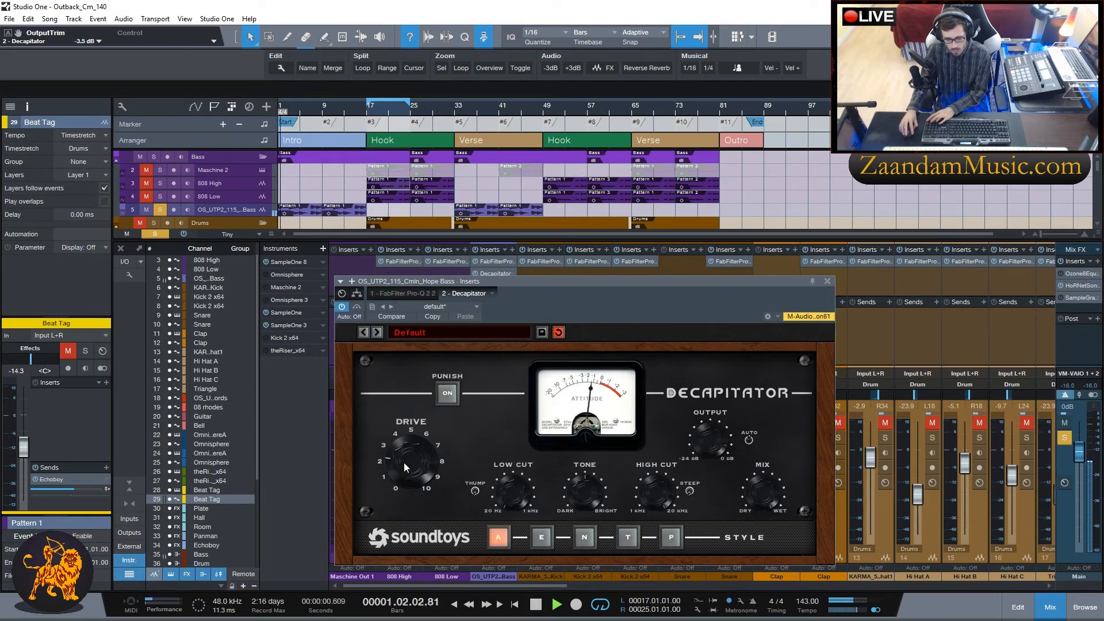
# Set Decapitator's output to -2.9 dB and the OS_UTP2 Bass channel volume to -9.7 dB, and hear the bass unsoloed in the mix.
pyautogui.moveTo(736, 283); pyautogui.dragTo(985, 139)
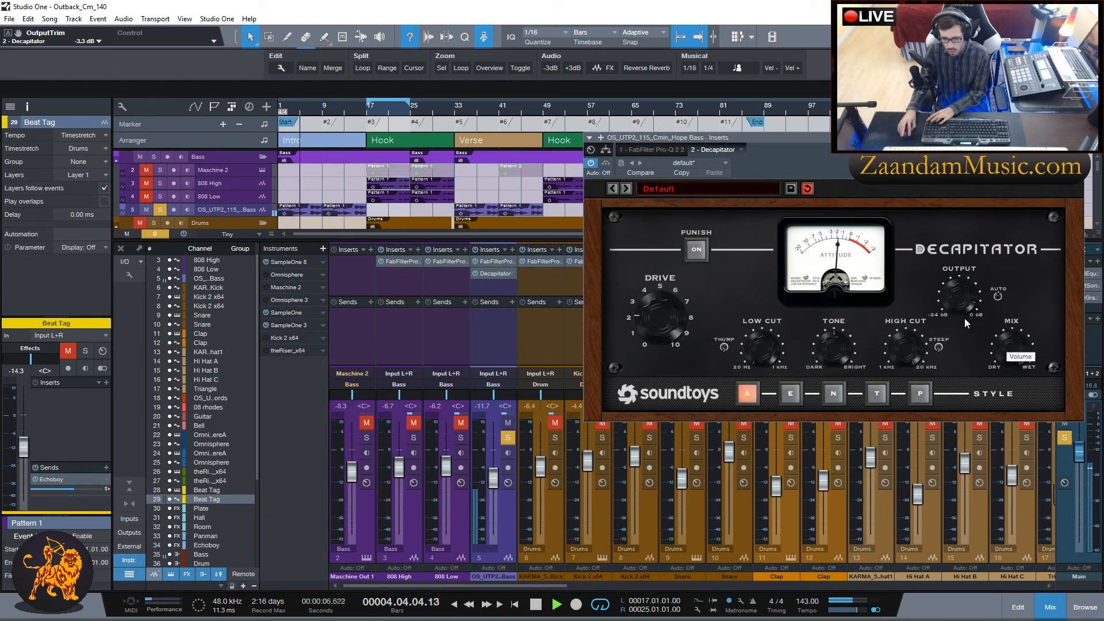
pyautogui.moveTo(960, 301); pyautogui.dragTo(961, 298)
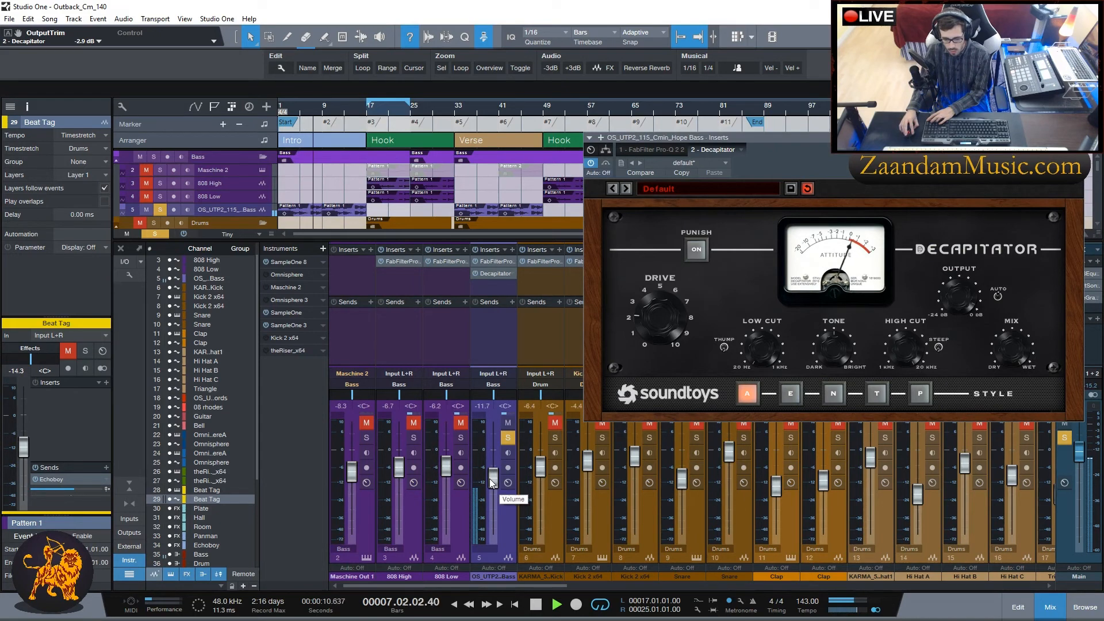
pyautogui.scroll(2, 495, 477)
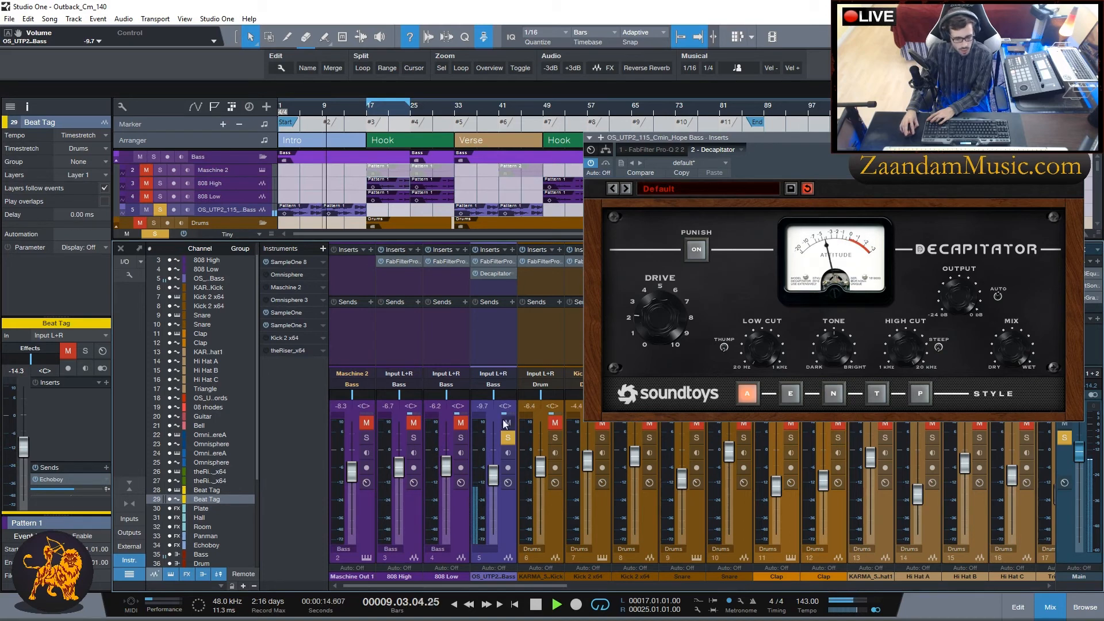
pyautogui.click(507, 437)
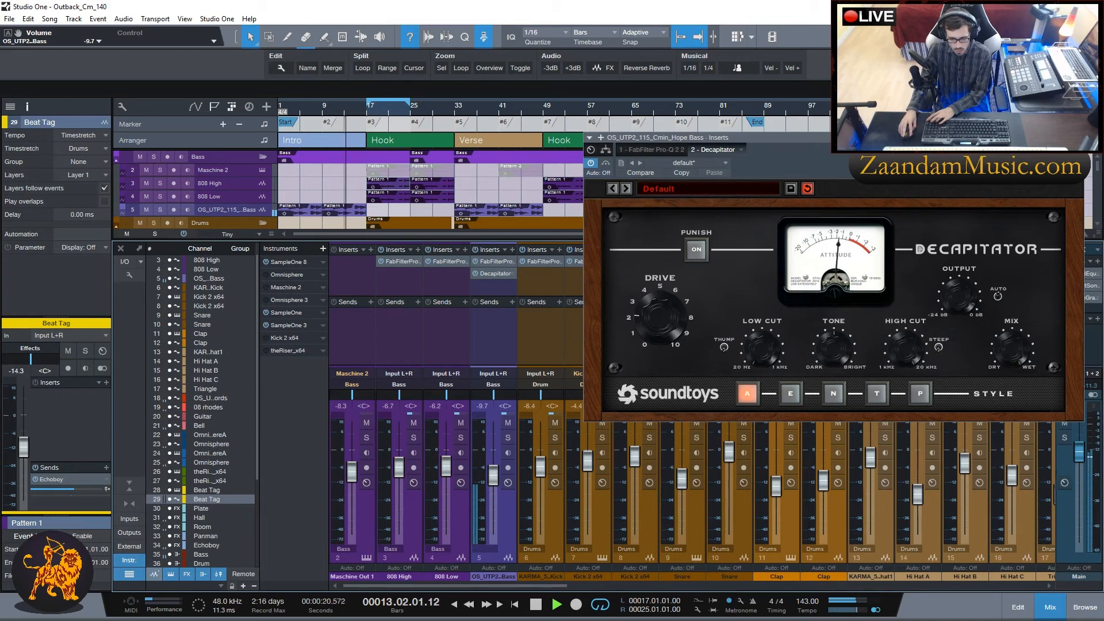
pyautogui.click(1077, 137)
pyautogui.press('space')
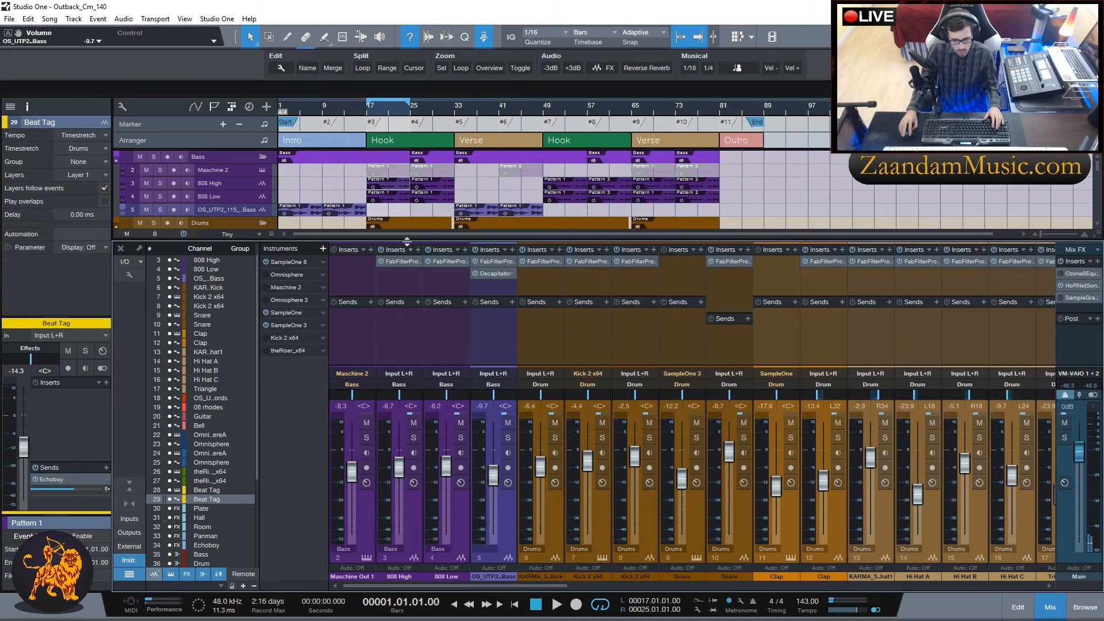
# Look through all arrangement tracks, from the Bass folder down to Beat Tag, with the arrangement at full height.
pyautogui.scroll(-6, 839, 198)
pyautogui.scroll(-10, 839, 199)
pyautogui.scroll(-2, 778, 193)
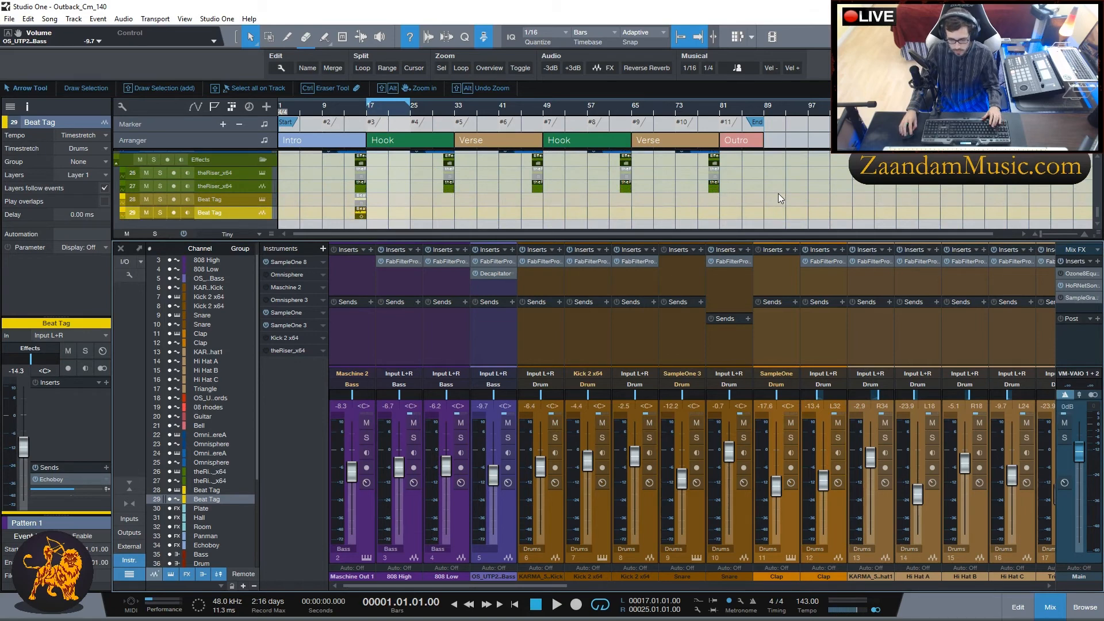
pyautogui.scroll(1, 778, 193)
pyautogui.scroll(4, 798, 199)
pyautogui.scroll(5, 798, 199)
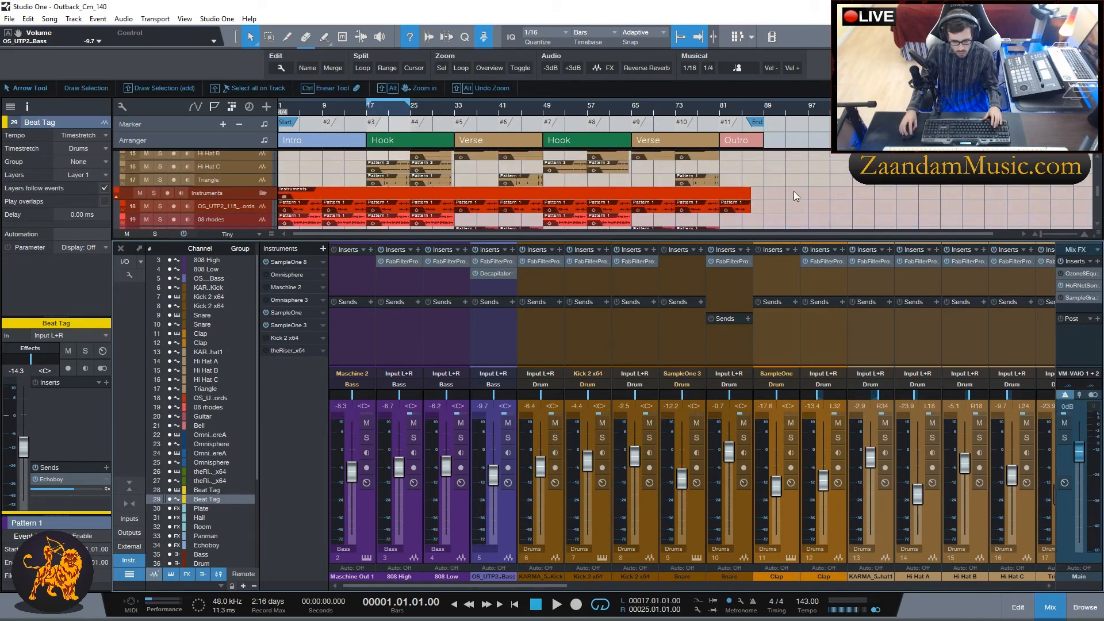
pyautogui.scroll(8, 793, 190)
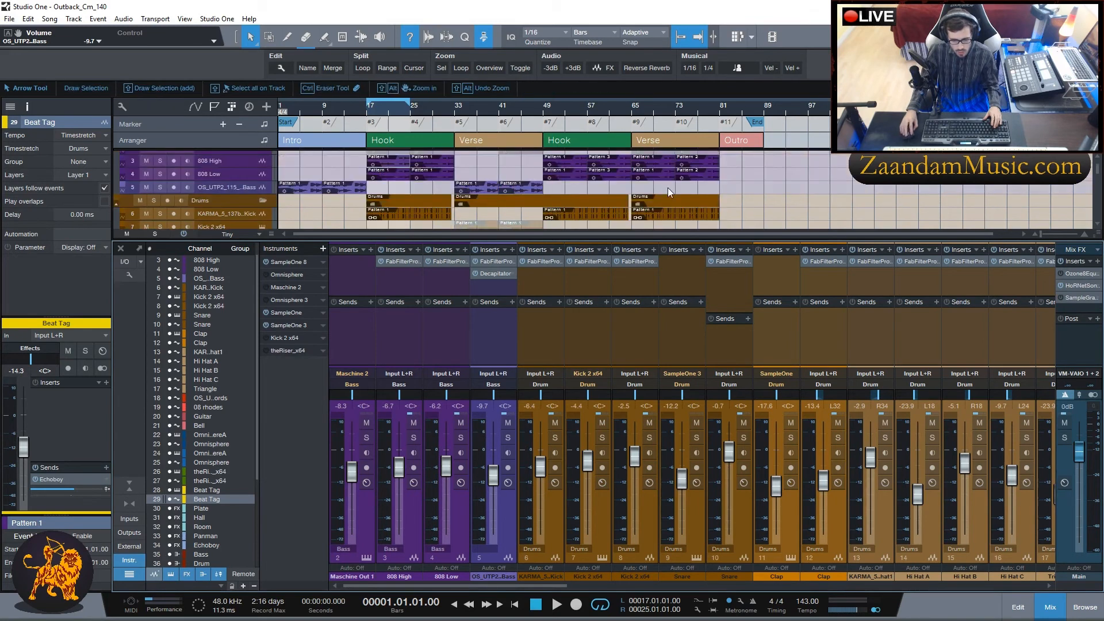
pyautogui.press('F2')
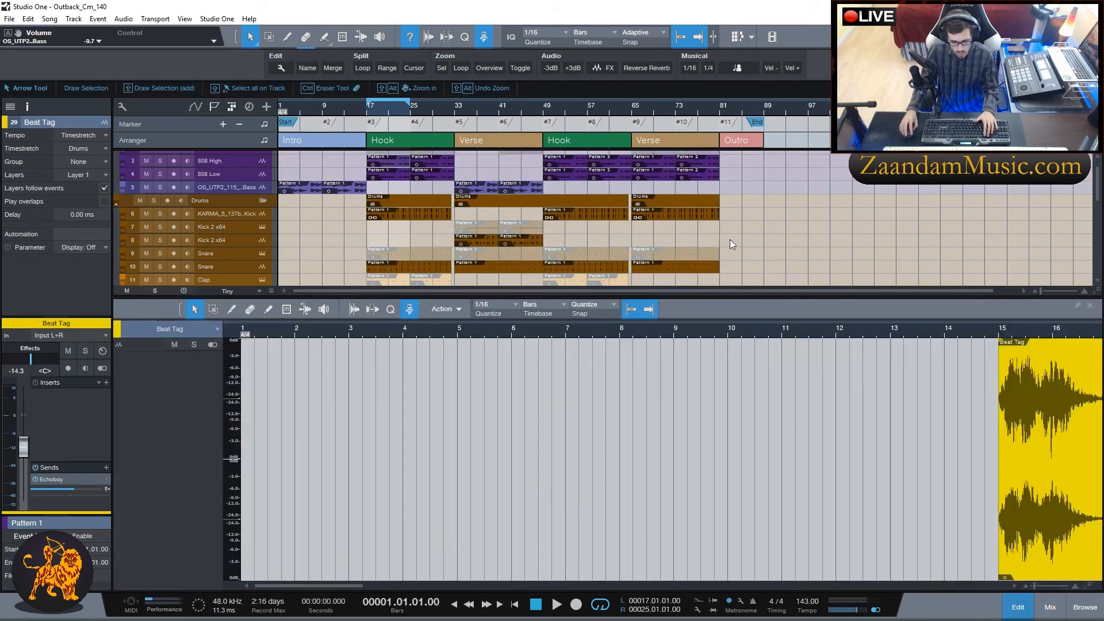
pyautogui.press('F2')
pyautogui.scroll(1, 782, 297)
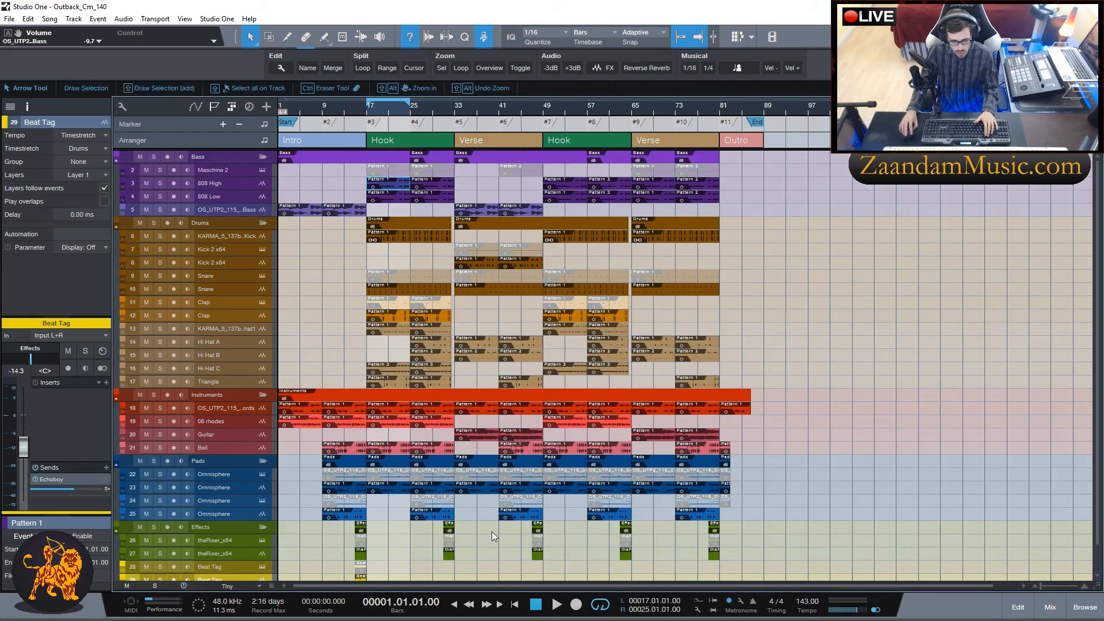
pyautogui.scroll(-1, 851, 411)
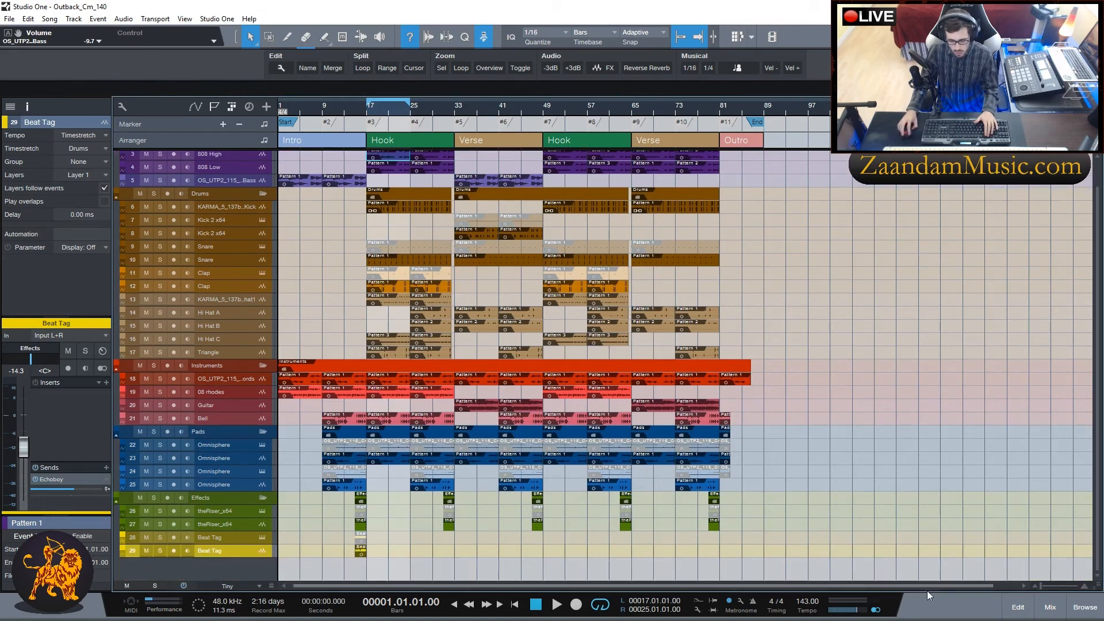
# Reopen the mixer and bring the Filter, Mix Bus and green group channels into view.
pyautogui.click(1049, 608)
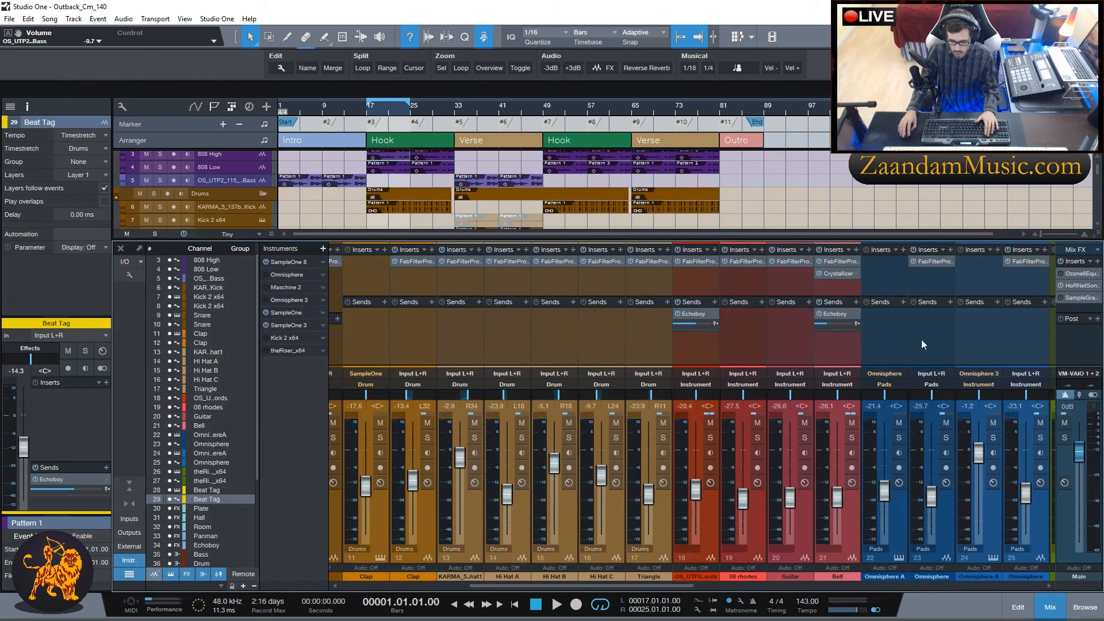
pyautogui.hscroll(3, 921, 343)
pyautogui.moveTo(582, 591); pyautogui.dragTo(910, 595)
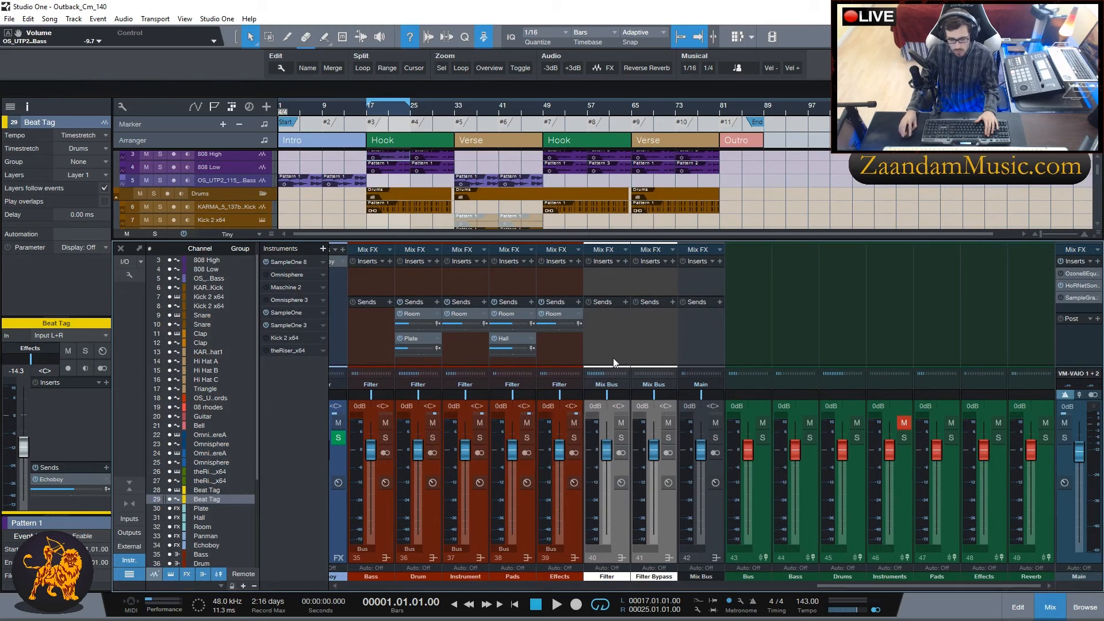
# Insert the Autofilter plug-in on the Filter bus and place its window over the mixer.
pyautogui.click(625, 260)
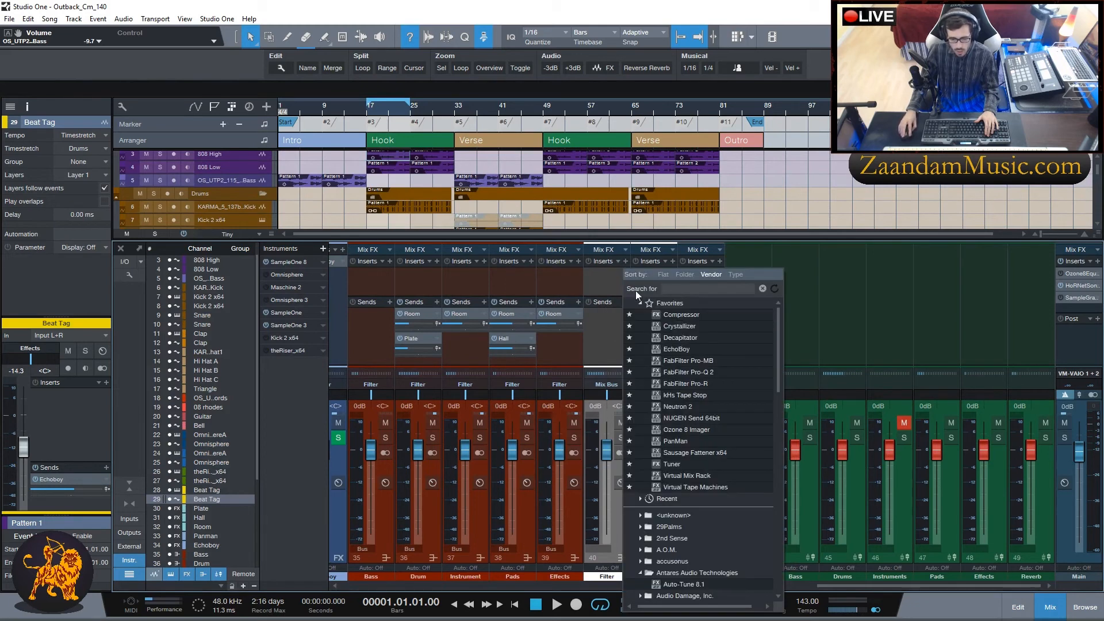
pyautogui.write('auto')
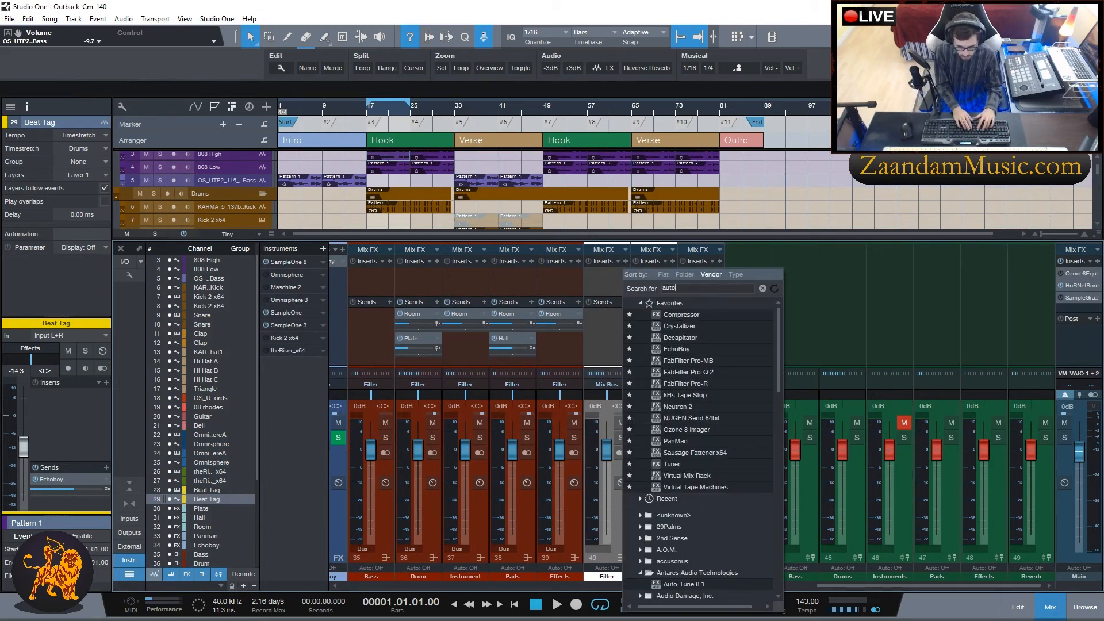
pyautogui.press('Return')
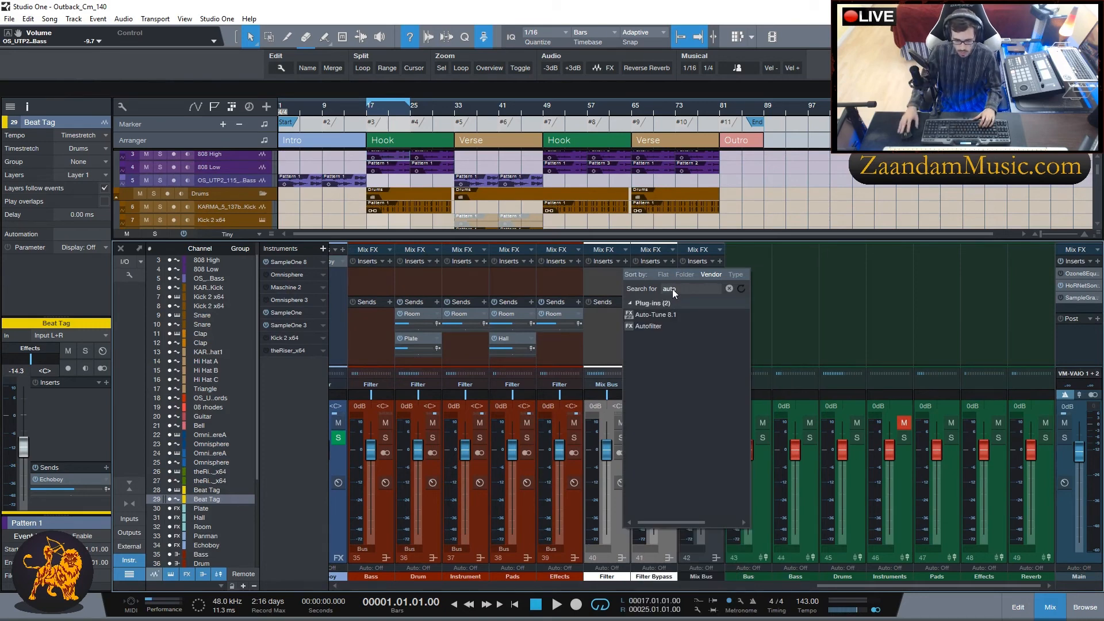
pyautogui.doubleClick(658, 328)
pyautogui.moveTo(805, 135); pyautogui.dragTo(504, 254)
pyautogui.click(625, 350)
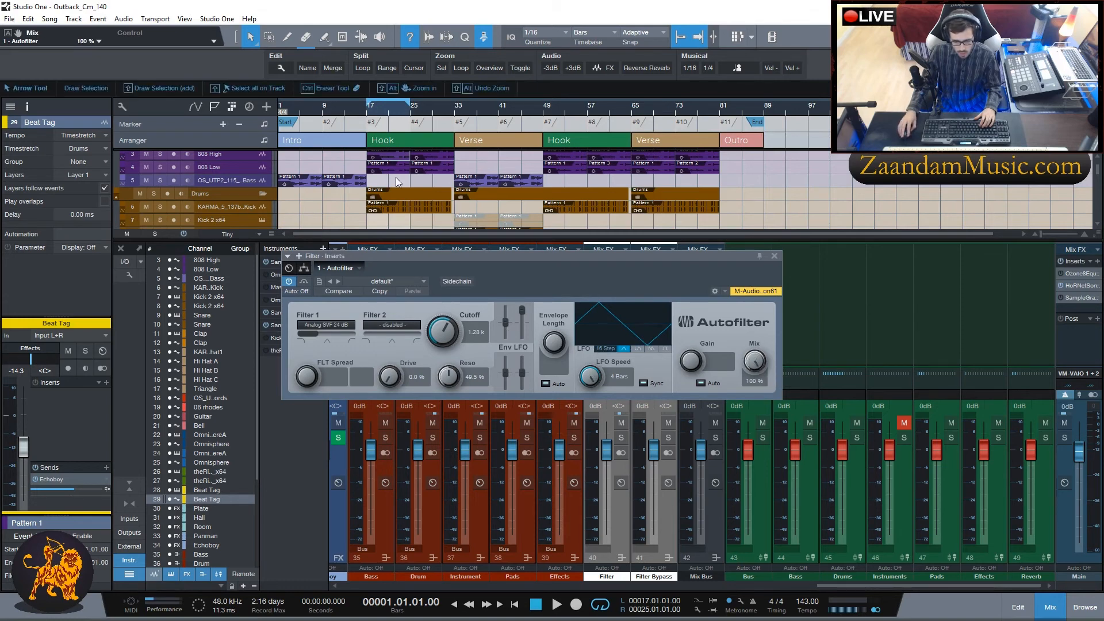
# Create an automation lane for Autofilter's Mix parameter and show it enlarged beneath the Beat Tag tracks in the full-height arrangement.
pyautogui.click(8, 33)
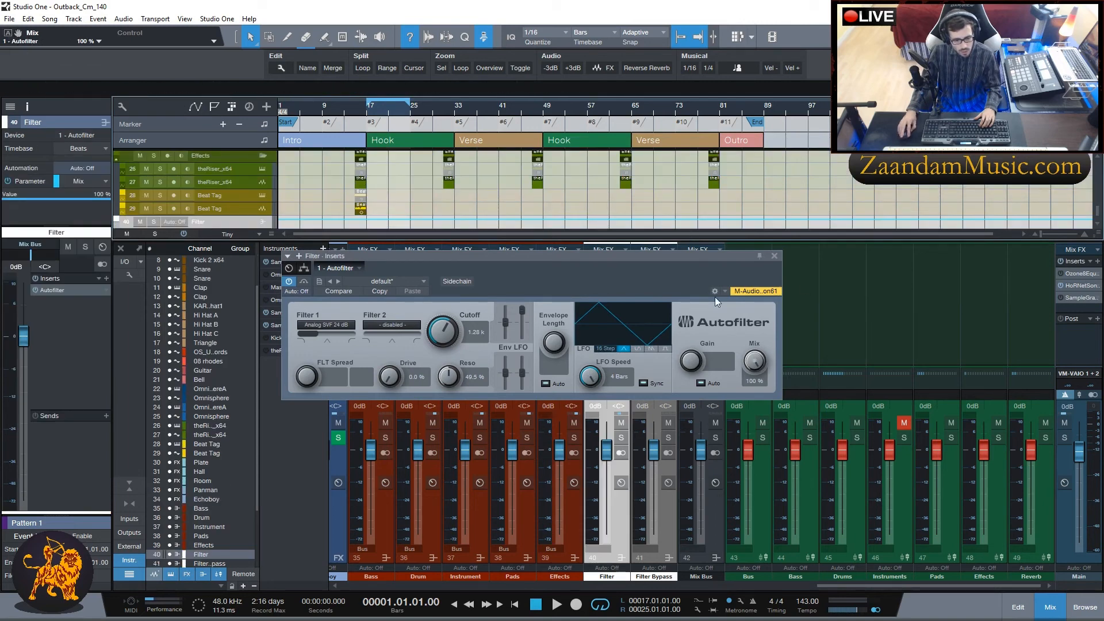
pyautogui.click(774, 256)
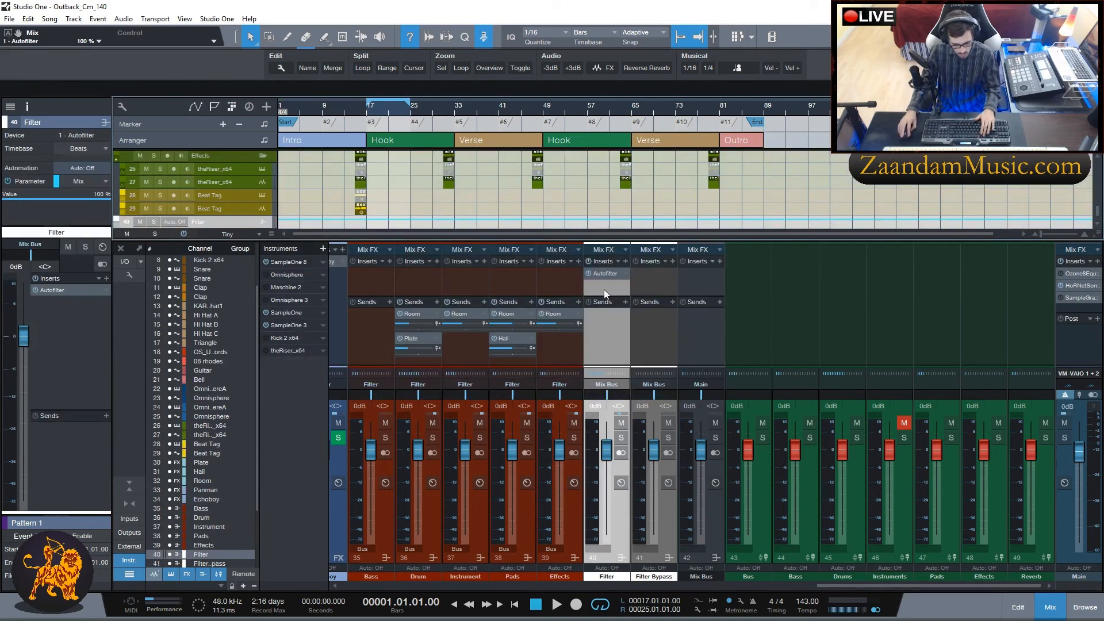
pyautogui.press('F3')
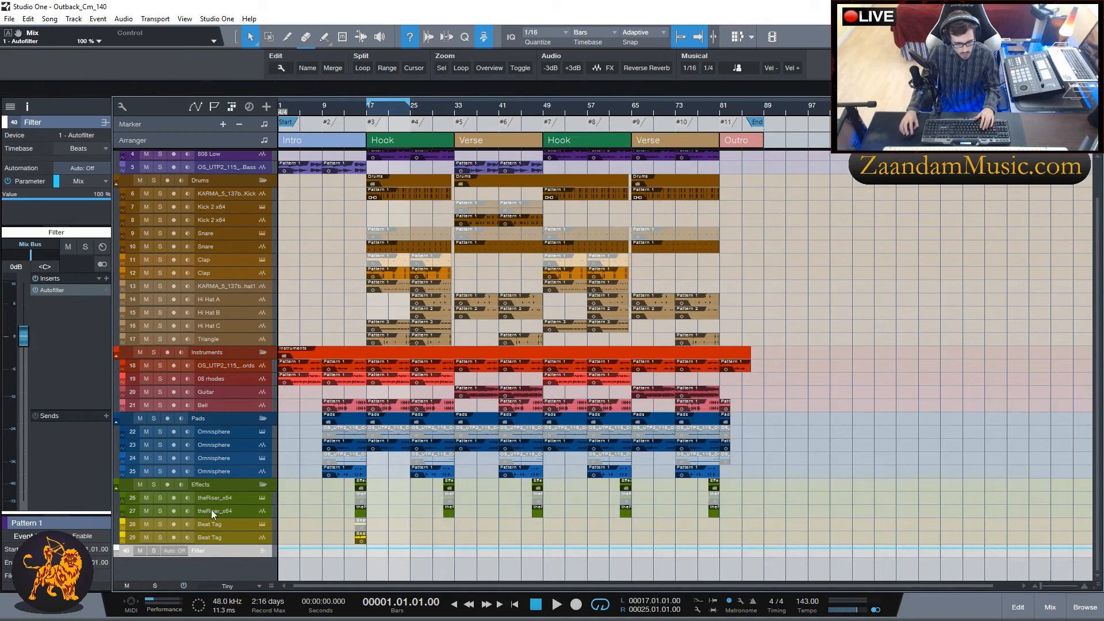
pyautogui.moveTo(210, 557); pyautogui.dragTo(227, 582)
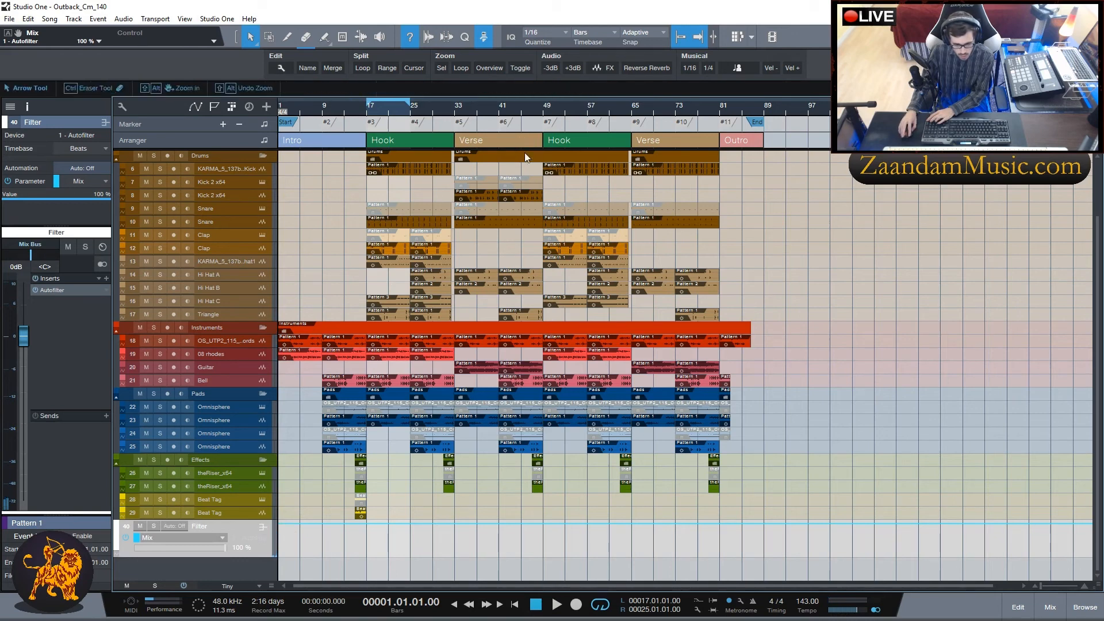
# Draw the Autofilter Mix automation at 0% from the song start, with a vertical jump to 100% at bar 41.
pyautogui.moveTo(284, 524); pyautogui.dragTo(286, 553)
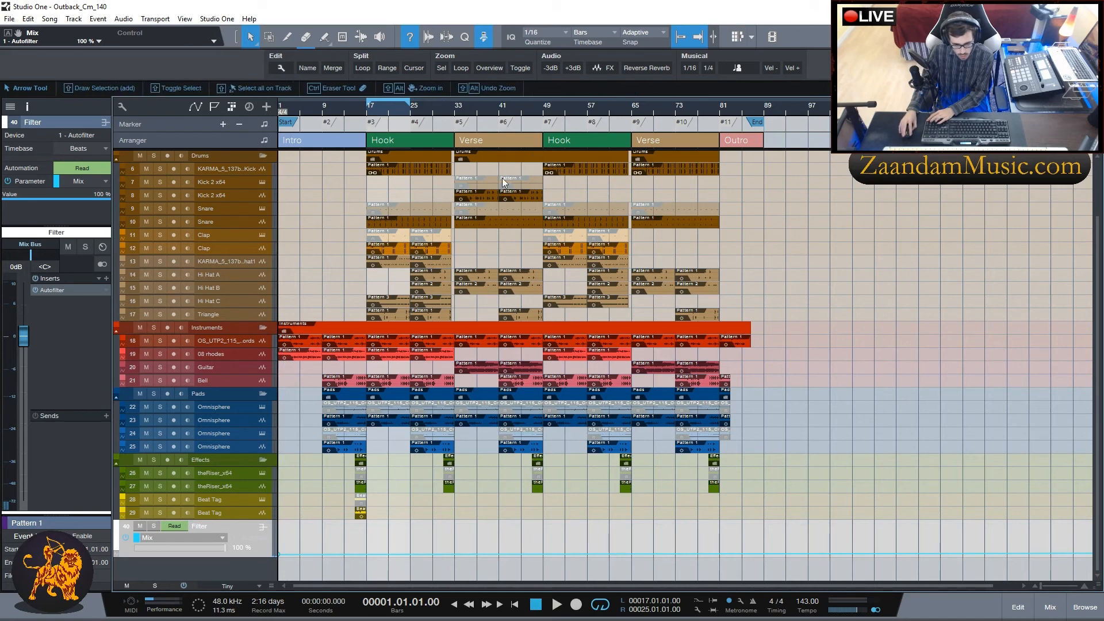
pyautogui.moveTo(500, 554); pyautogui.dragTo(500, 523)
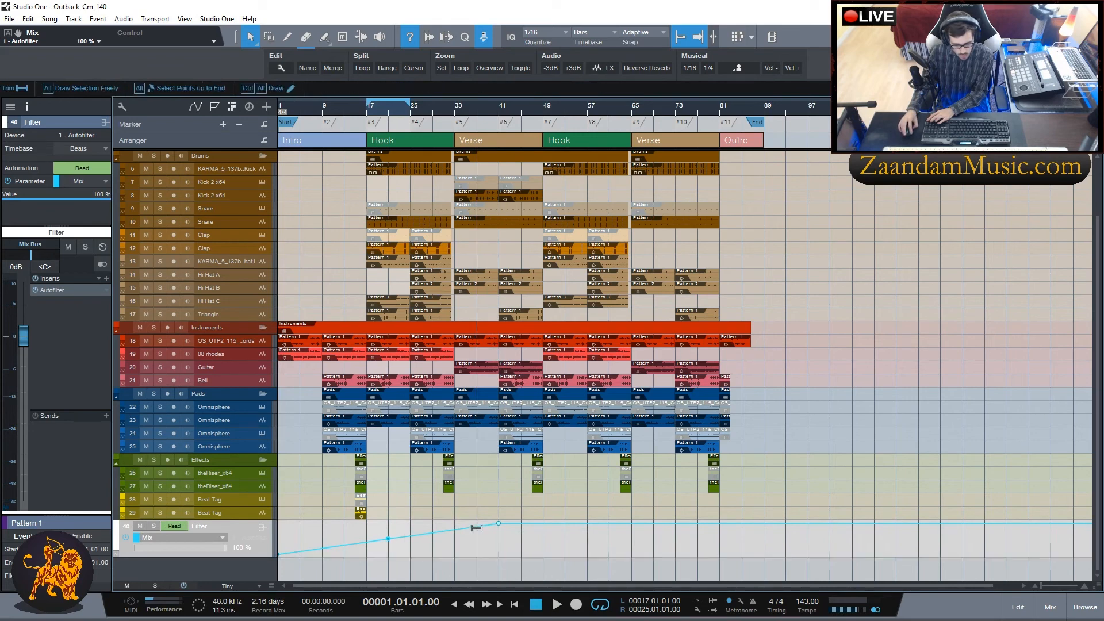
pyautogui.moveTo(478, 531); pyautogui.dragTo(501, 568)
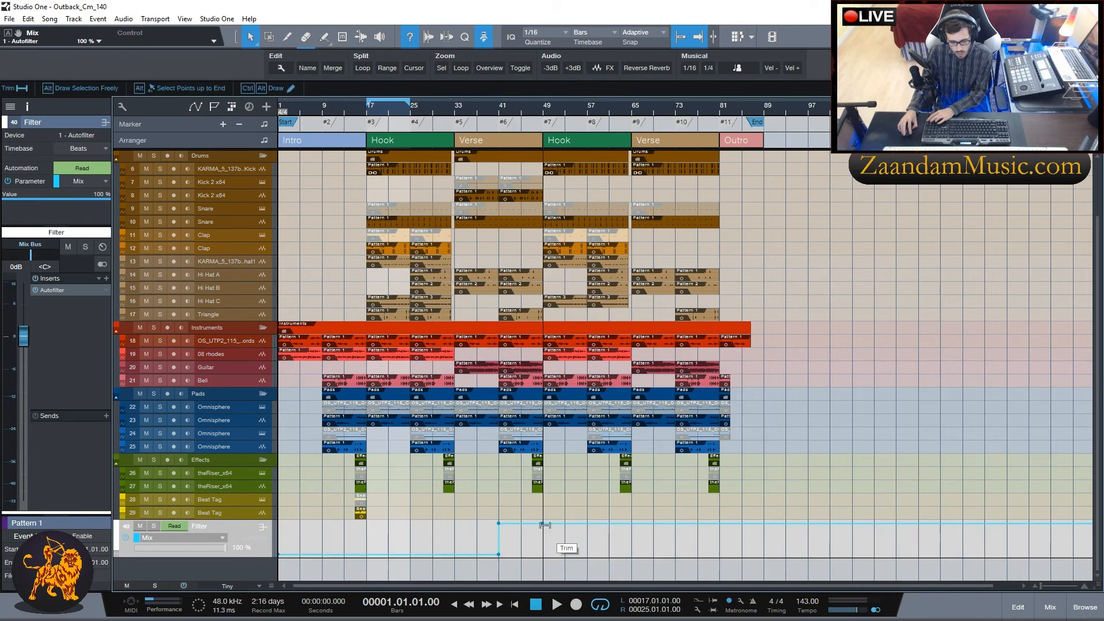
# Drop the Mix automation vertically back to 0% at bar 49 and play the song from just before the filtered section.
pyautogui.moveTo(542, 526)
pyautogui.mouseDown()
pyautogui.moveTo(544, 559)
pyautogui.moveTo(542, 522)
pyautogui.mouseUp()
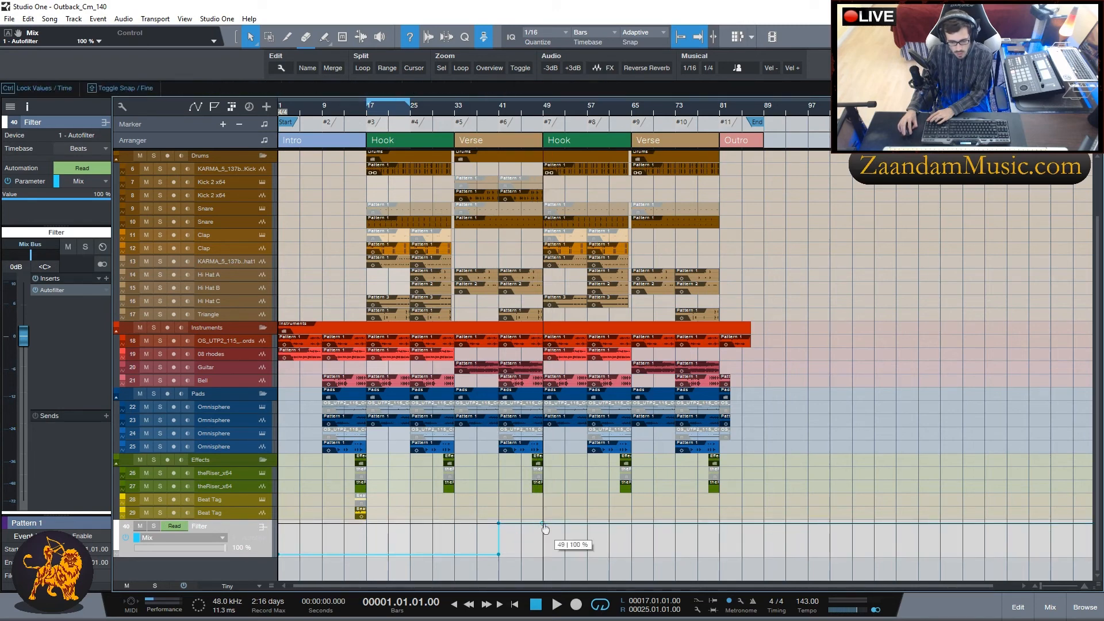
pyautogui.click(563, 525)
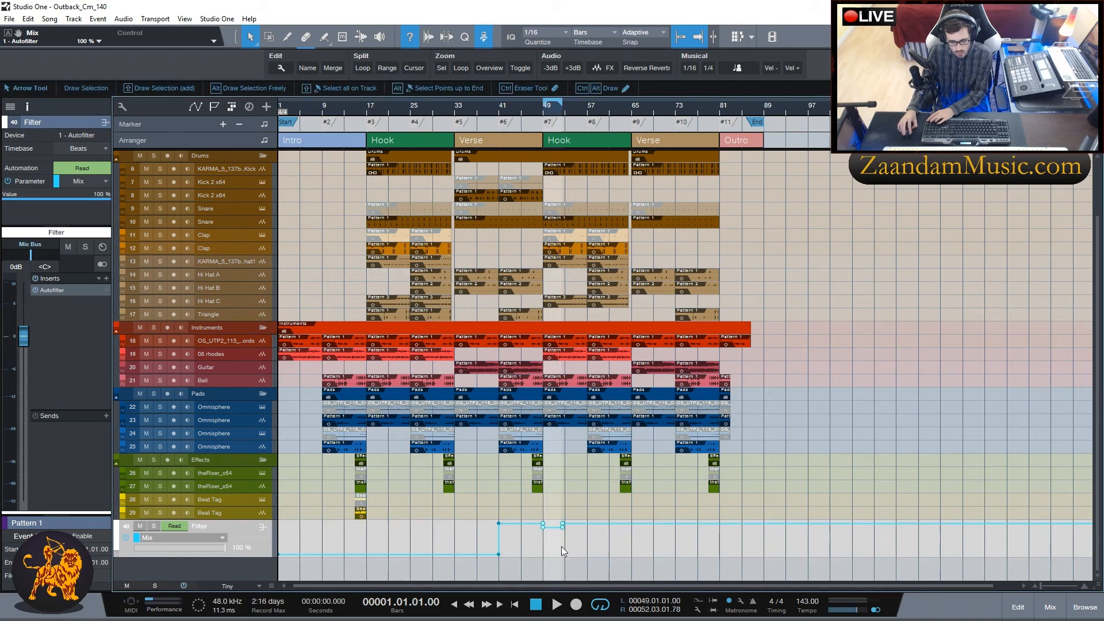
pyautogui.hotkey('ctrl', 'z')
pyautogui.click(562, 525)
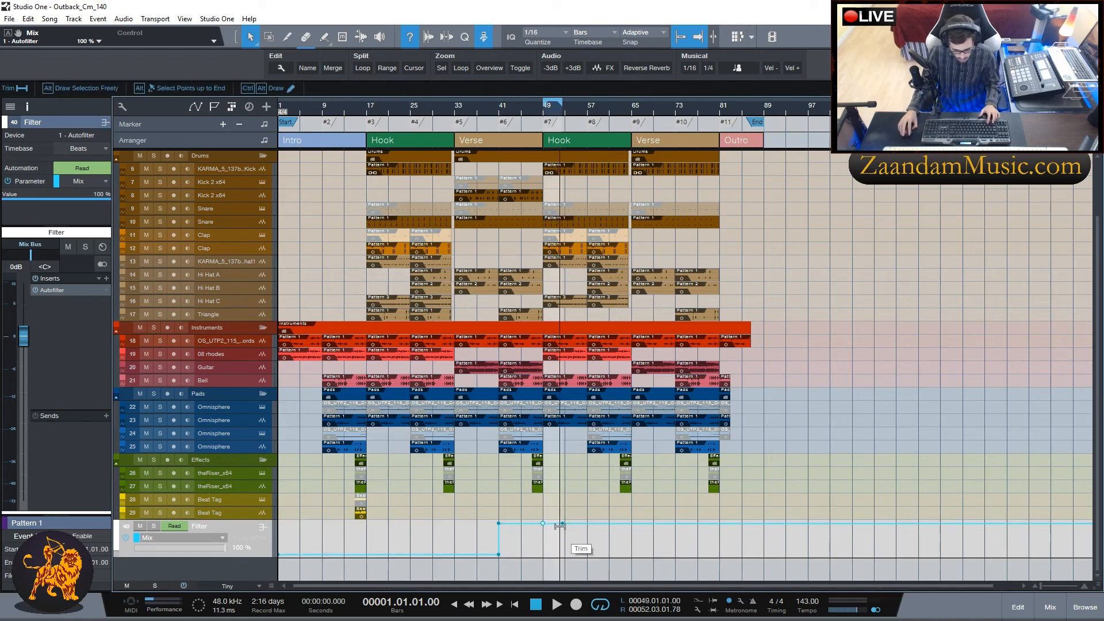
pyautogui.moveTo(557, 535); pyautogui.dragTo(544, 564)
pyautogui.click(490, 108)
pyautogui.press('space')
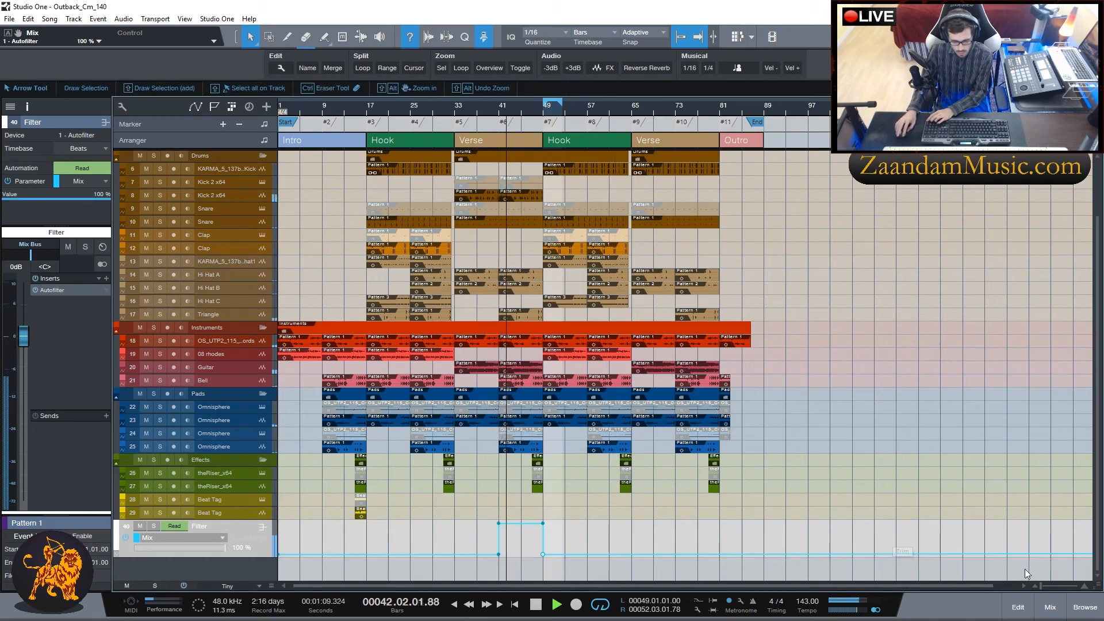
# Open Autofilter from the Filter bus, try the Digital SVF 12 dB style for Filter 1, and settle on Ladder LP 12 dB.
pyautogui.click(1050, 607)
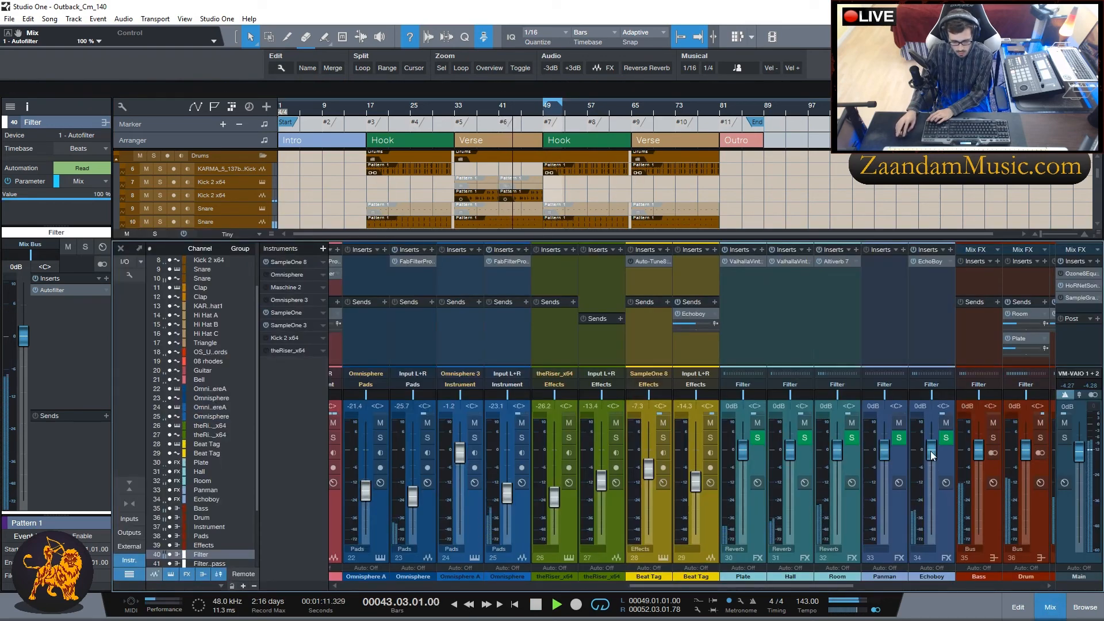
pyautogui.hscroll(6, 842, 317)
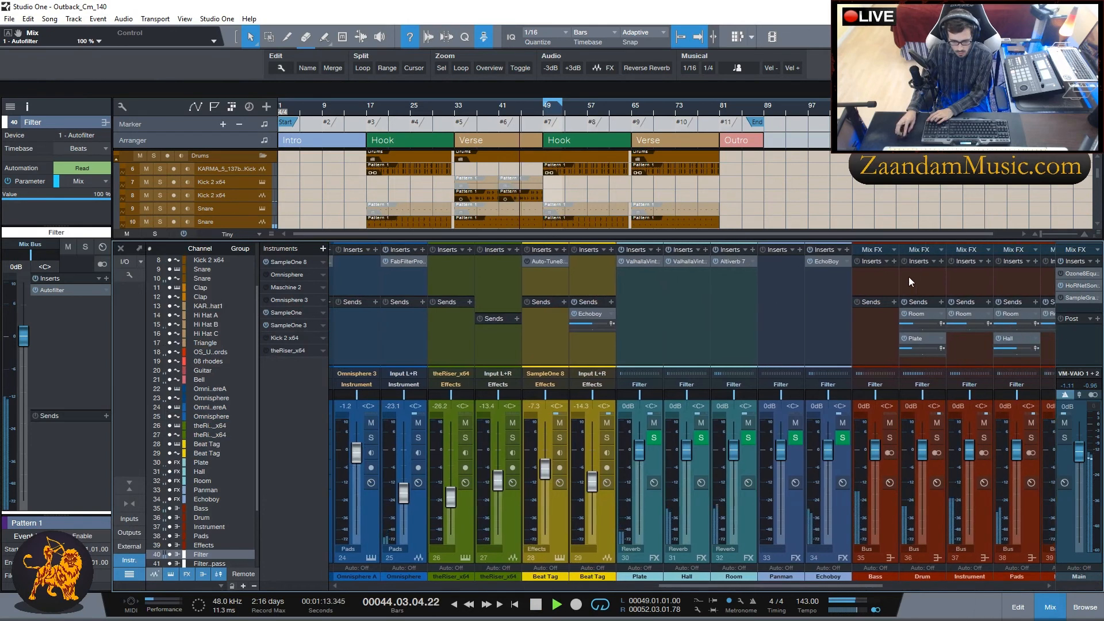
pyautogui.moveTo(730, 589); pyautogui.dragTo(785, 584)
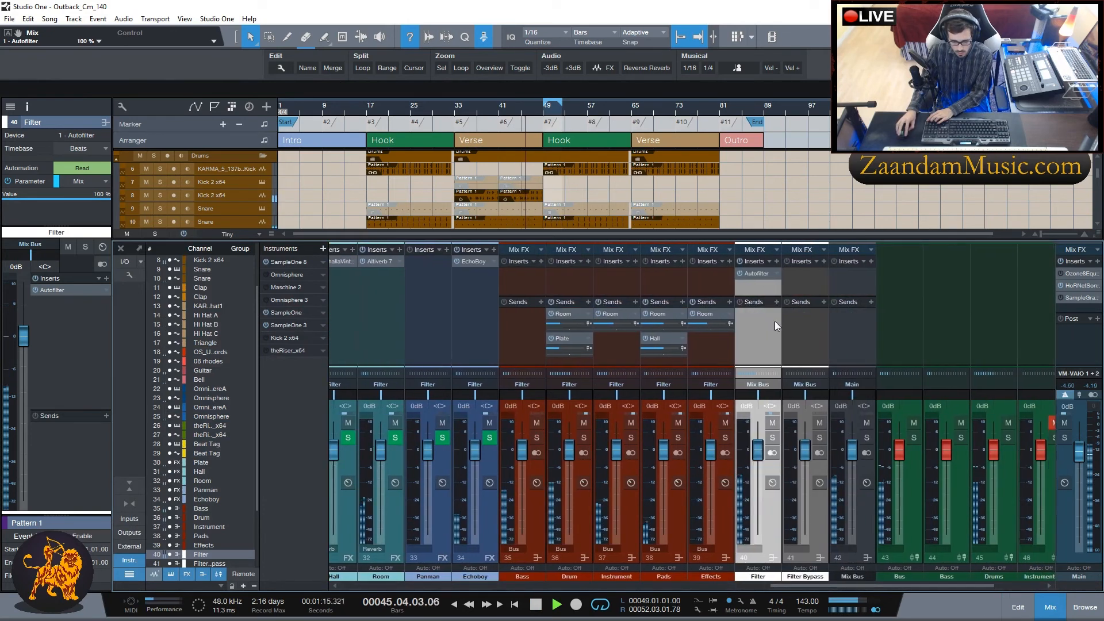
pyautogui.click(749, 273)
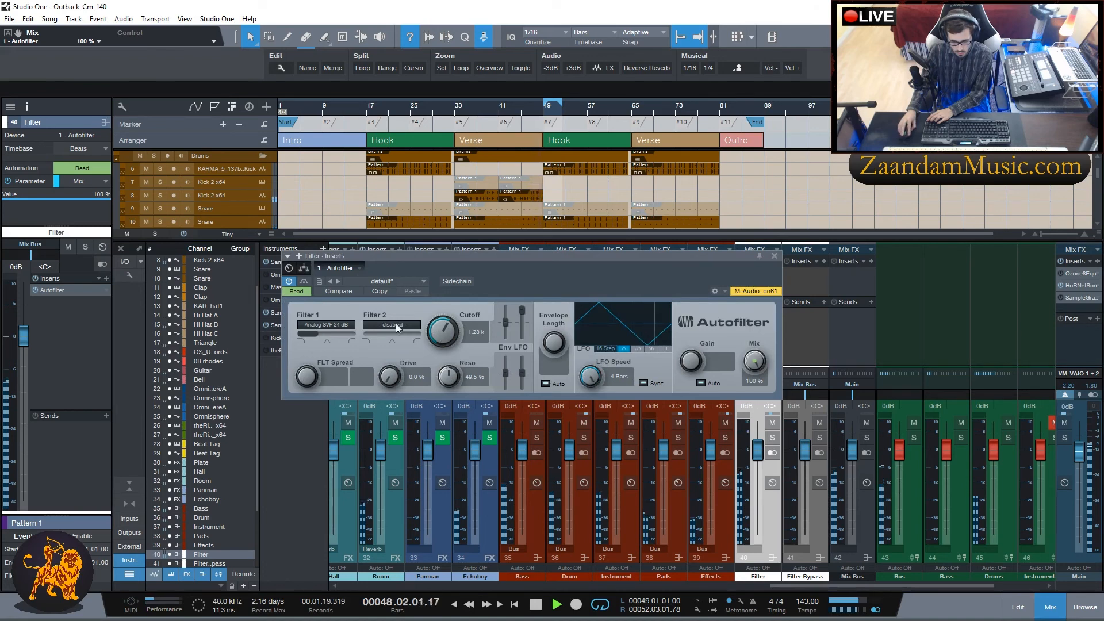
pyautogui.click(329, 326)
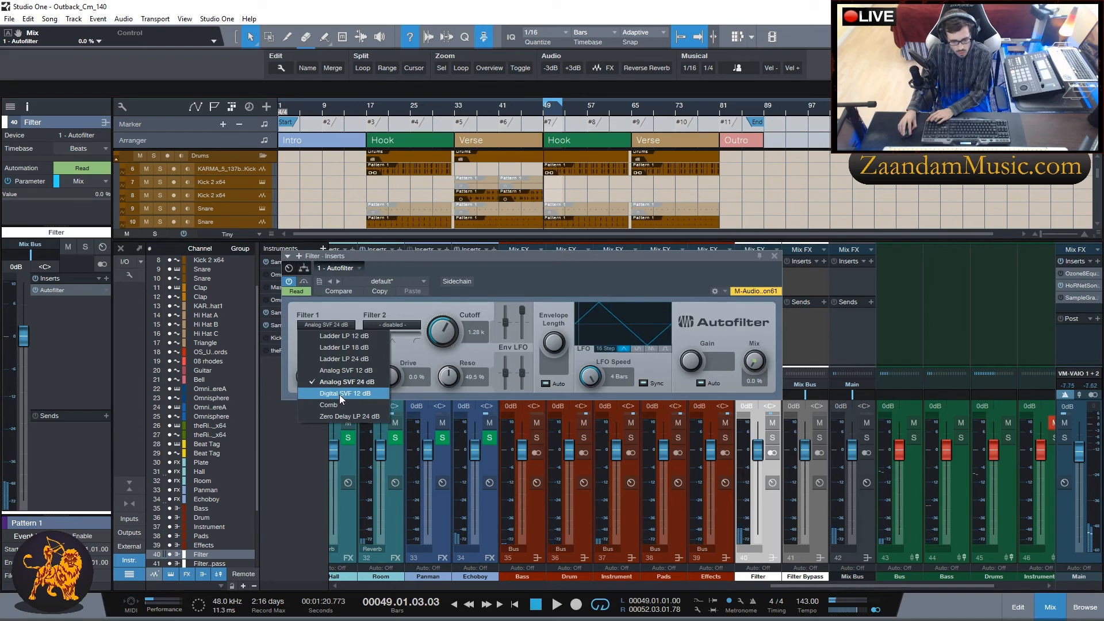
pyautogui.click(339, 394)
pyautogui.click(329, 319)
pyautogui.click(333, 334)
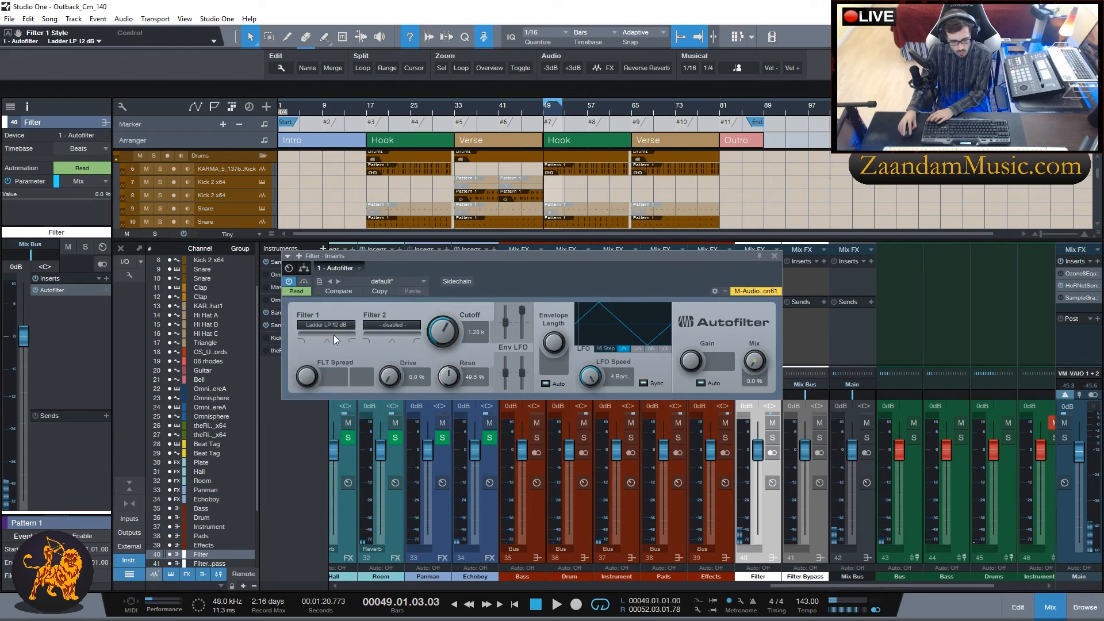
# Replay the filtered passage, set Filter 1 to Ladder LP 18 dB, and close the Autofilter window.
pyautogui.press('KP_0')
pyautogui.press('space')
pyautogui.moveTo(613, 257); pyautogui.dragTo(644, 269)
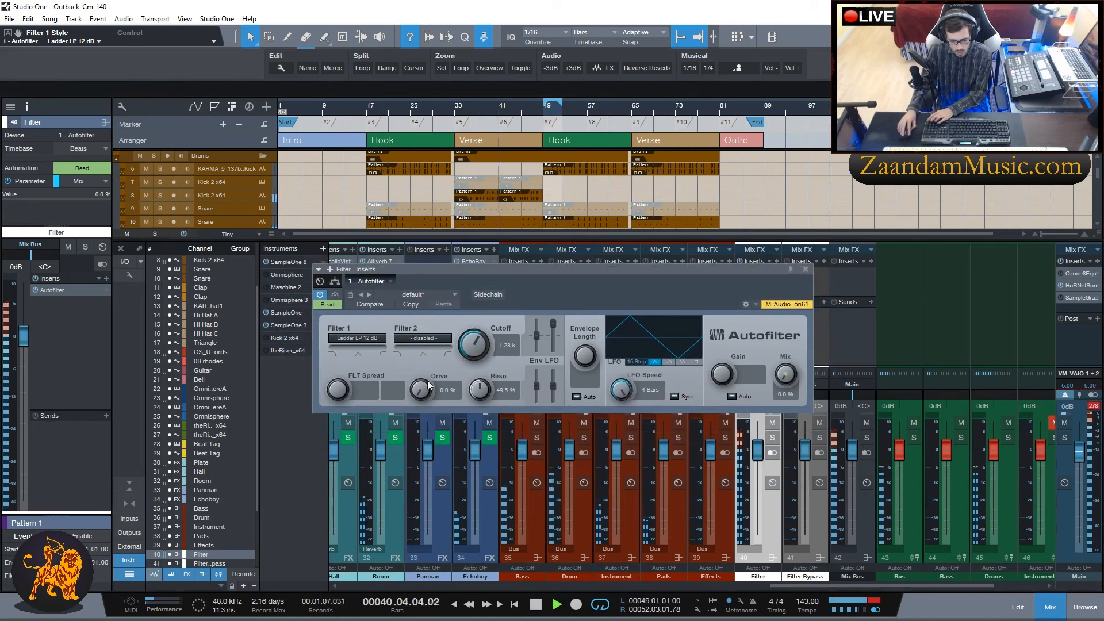
pyautogui.click(386, 340)
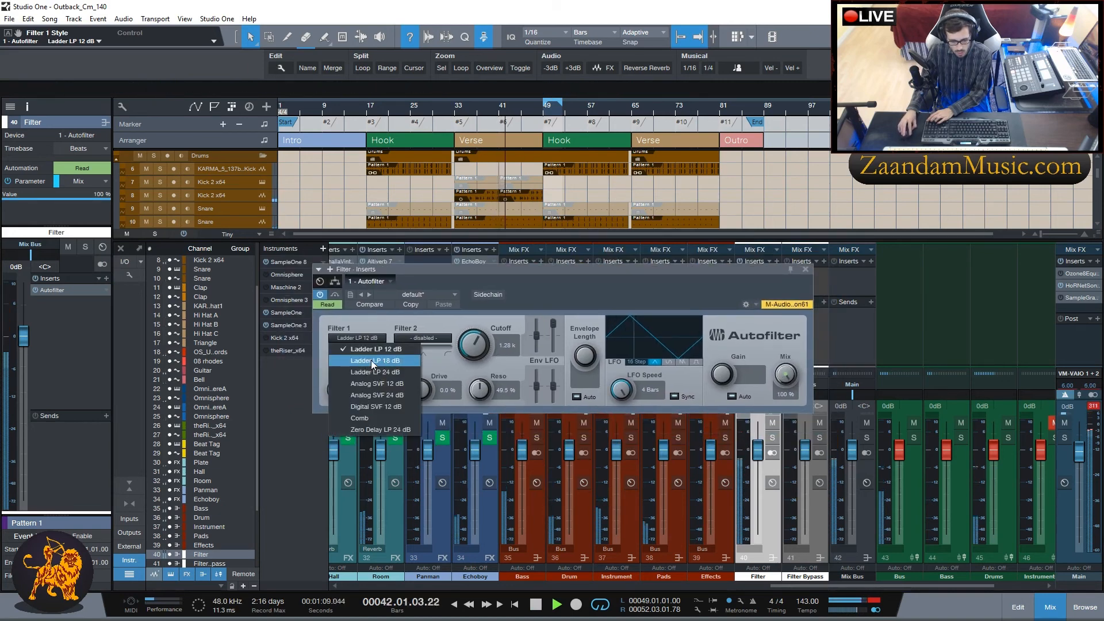
pyautogui.click(370, 360)
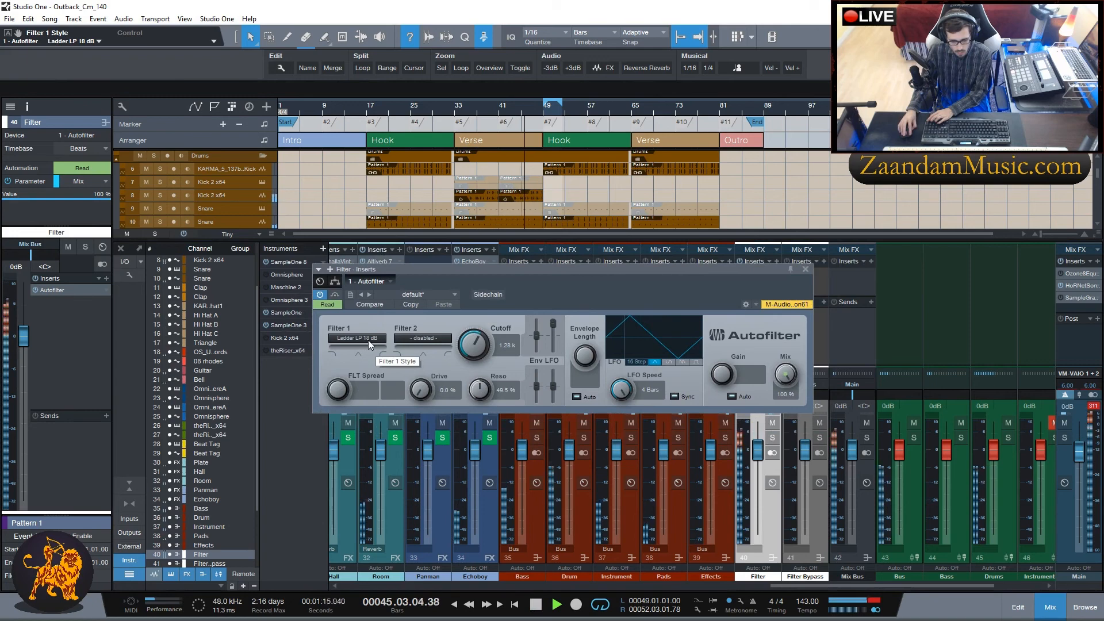
pyautogui.click(804, 268)
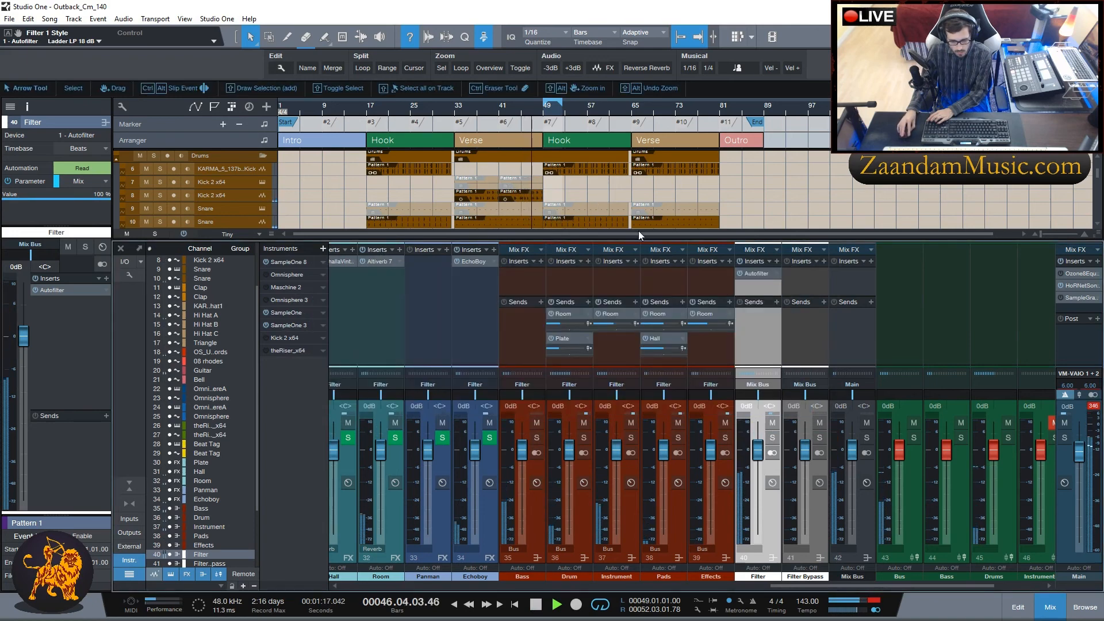
# Shorten the filtered section by moving its 100% Mix start to bar 45, and listen from there.
pyautogui.press('F3')
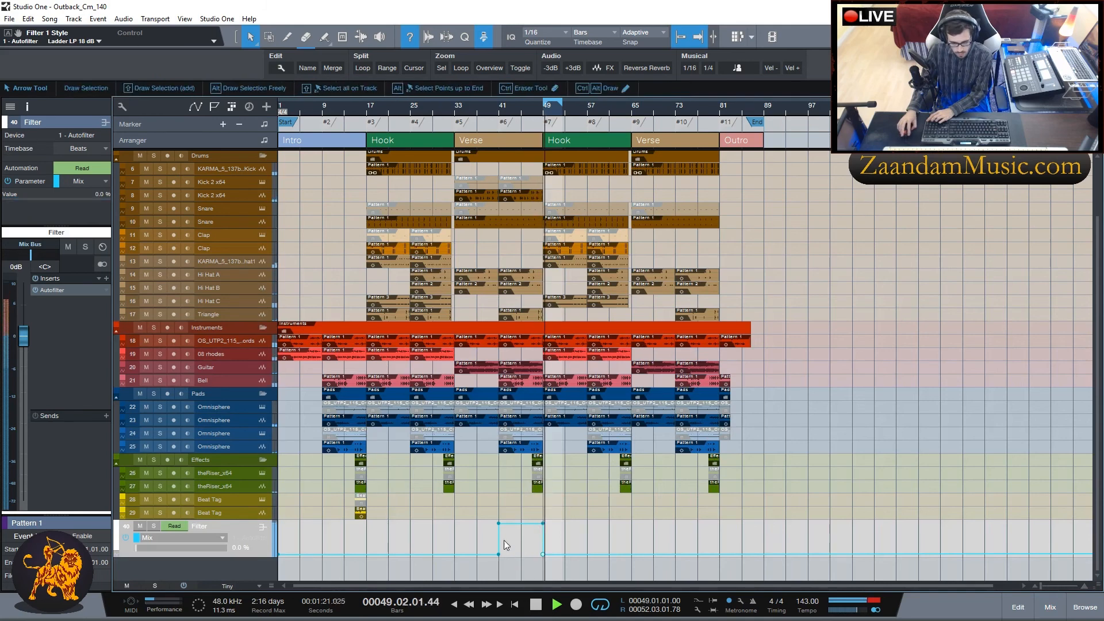
pyautogui.press('space')
pyautogui.moveTo(494, 525); pyautogui.dragTo(523, 527)
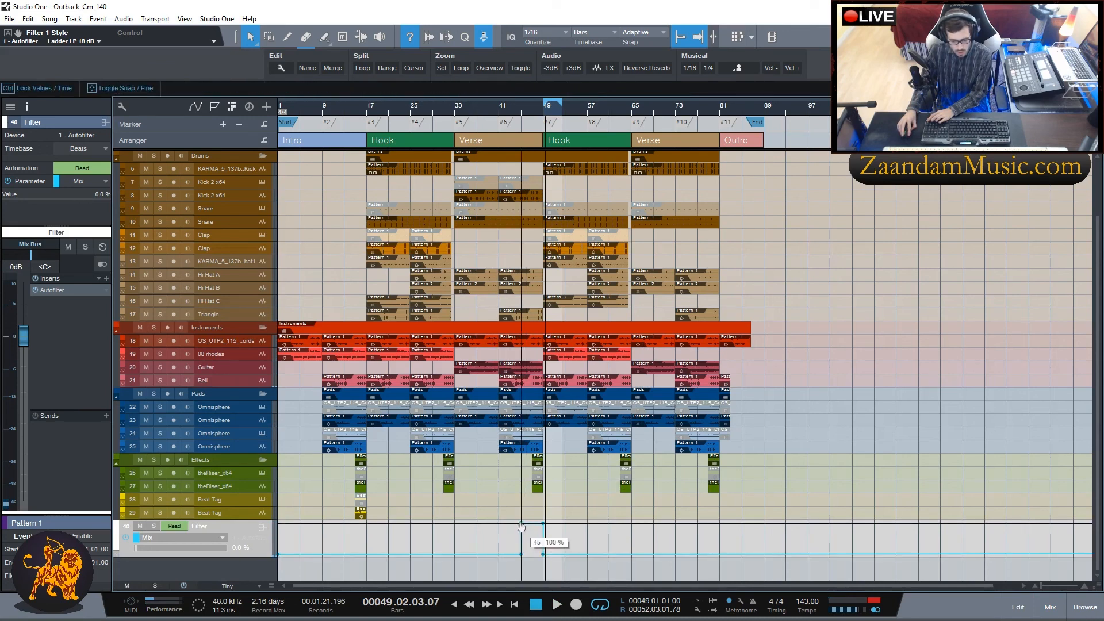
pyautogui.doubleClick(521, 114)
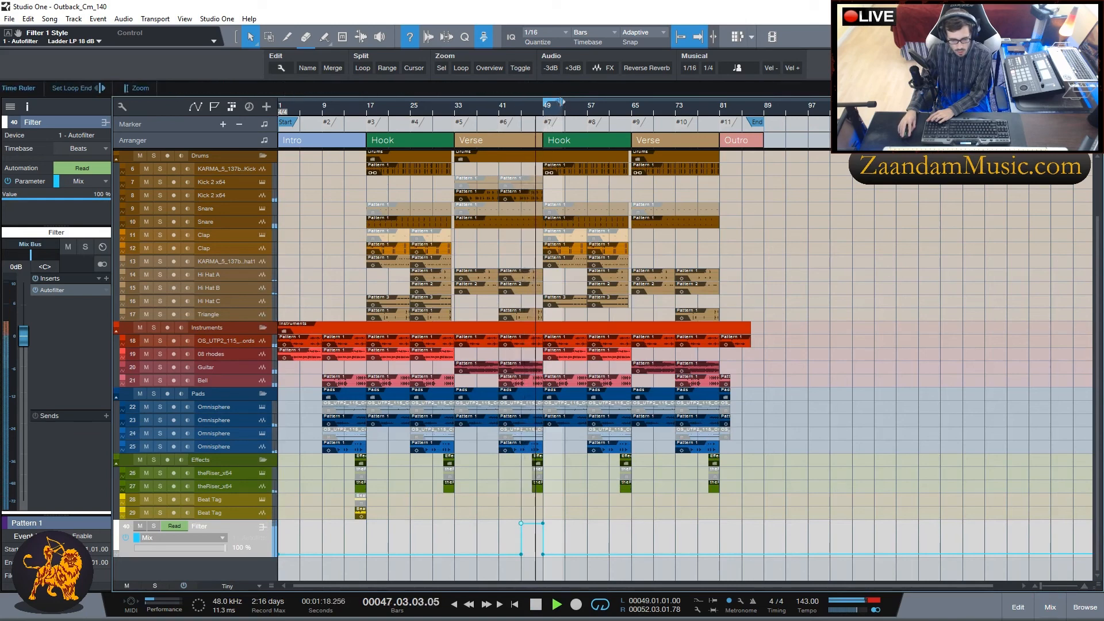
# Set the loop range from bar 41 to bar 67 and stop playback.
pyautogui.moveTo(560, 103); pyautogui.dragTo(642, 103)
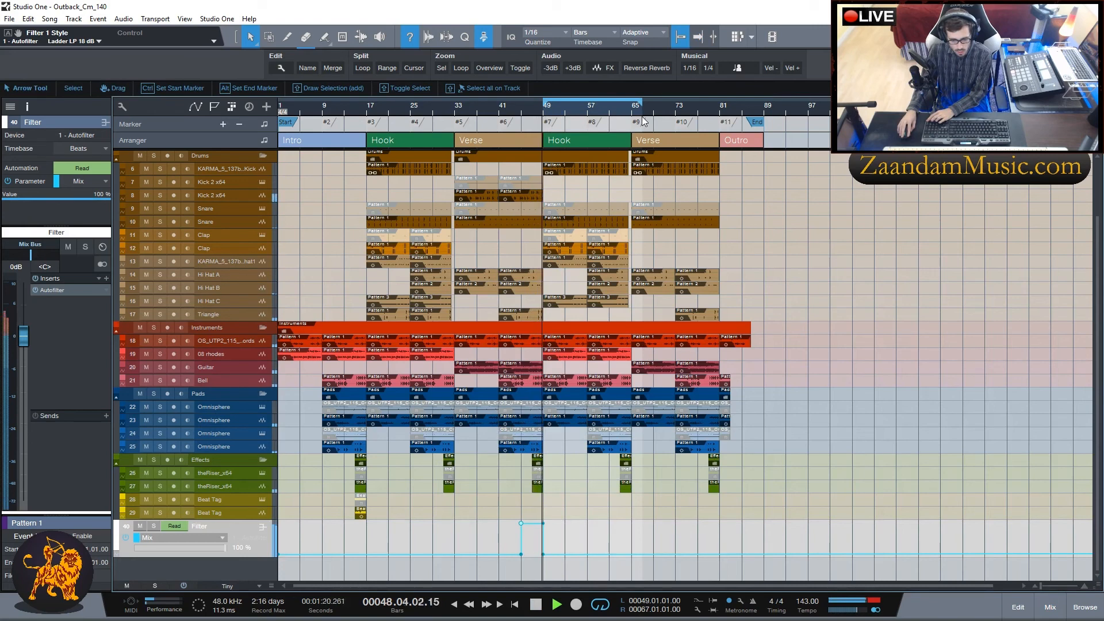
pyautogui.press('space')
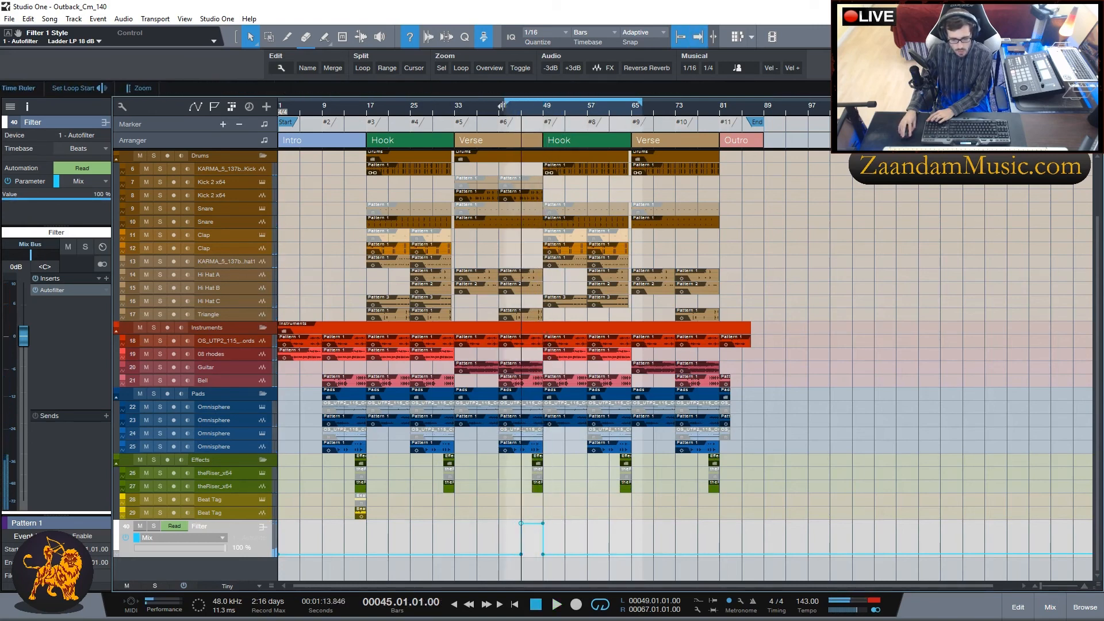
pyautogui.moveTo(497, 106); pyautogui.dragTo(498, 106)
# Route the Drum bus output to Filter Bypass and play the song from before the filtered section.
pyautogui.click(1049, 607)
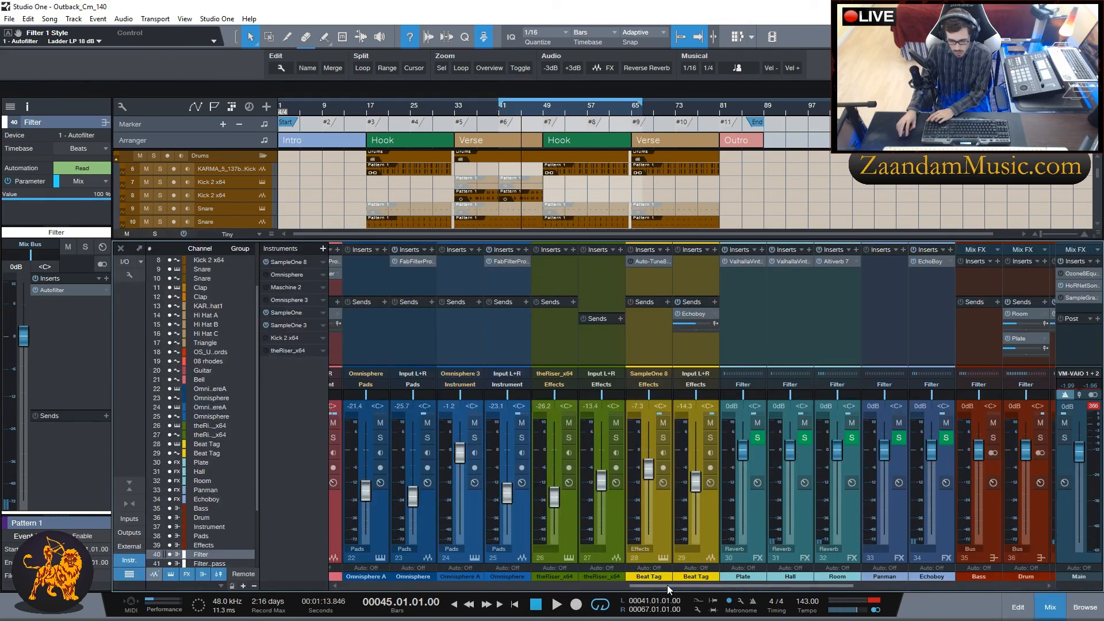
pyautogui.moveTo(667, 585); pyautogui.dragTo(796, 586)
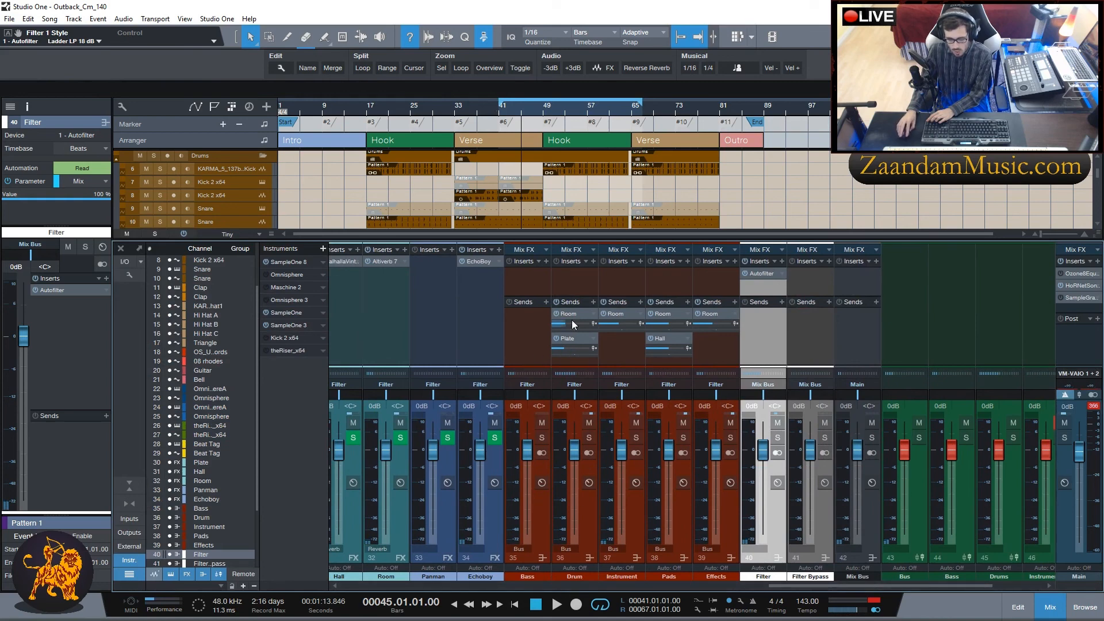
pyautogui.click(581, 385)
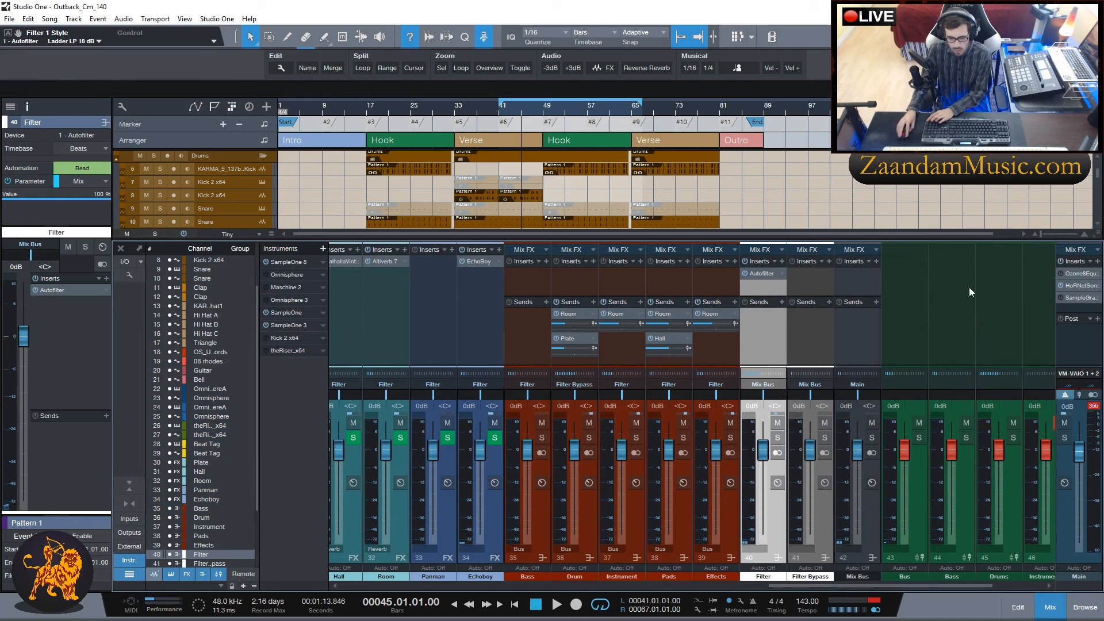
pyautogui.press('F3')
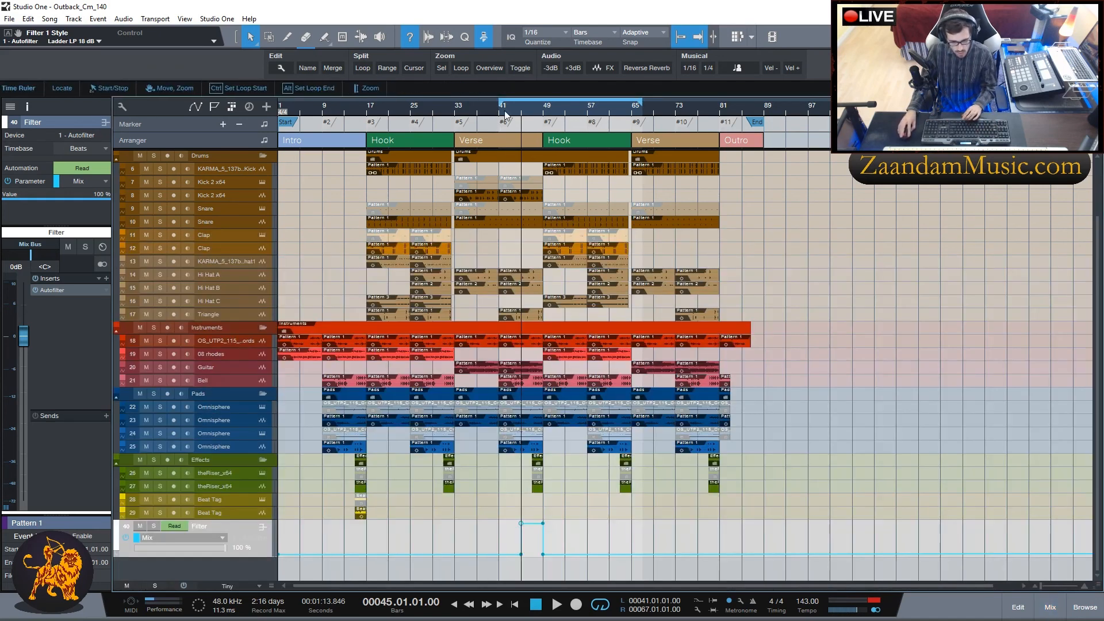
pyautogui.click(488, 111)
pyautogui.press('space')
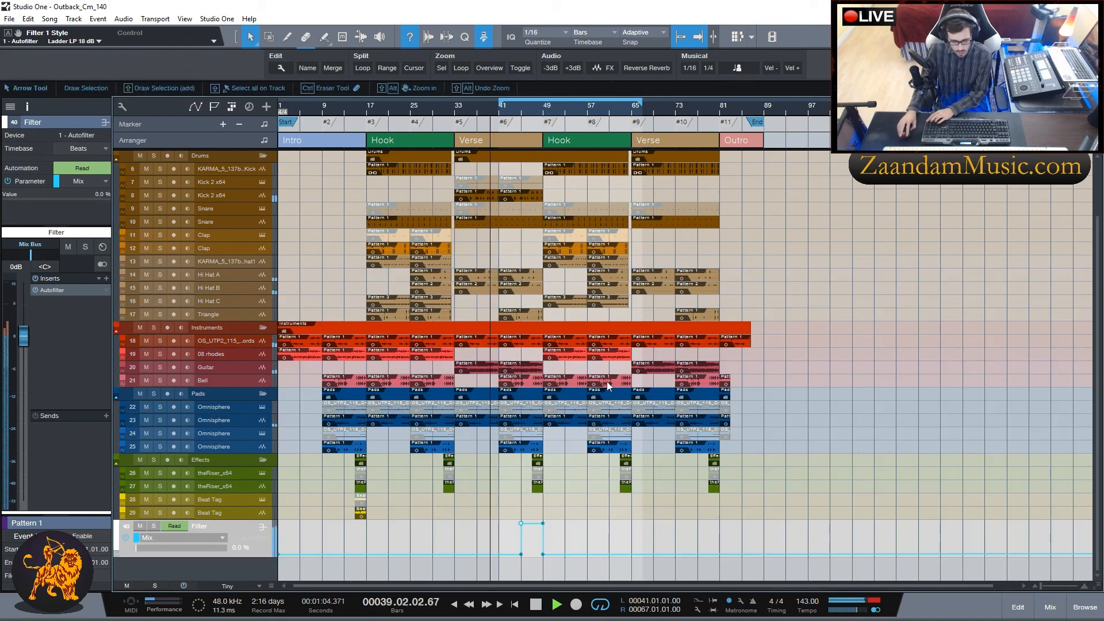
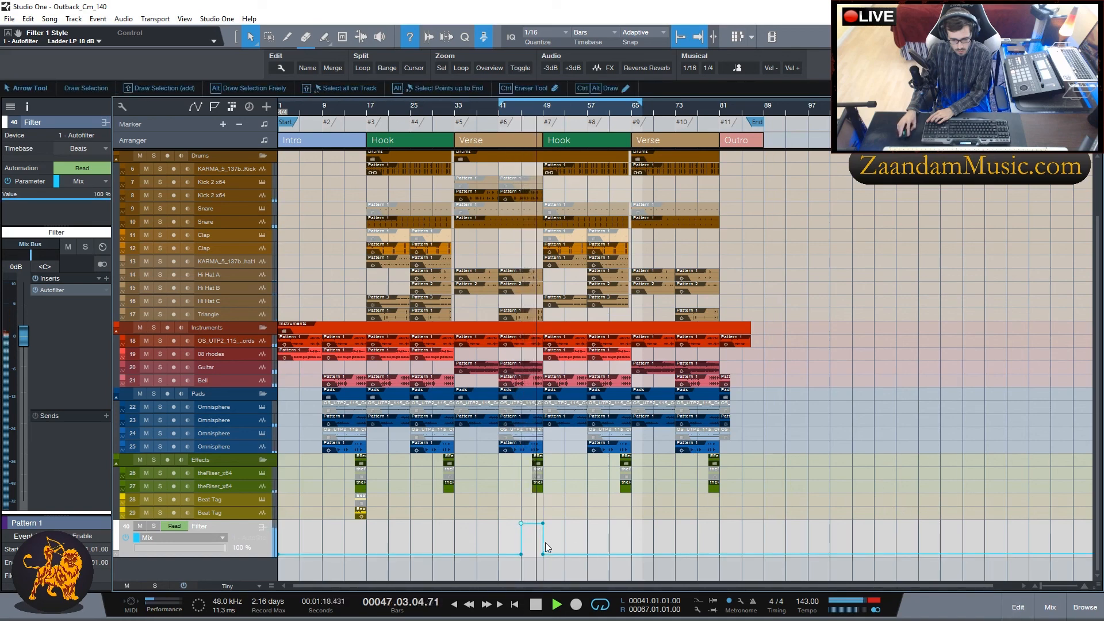
# Lower the Filter bus's Mix automation between bars 45 and 49 to about 79.6% and stop playback.
pyautogui.moveTo(522, 525)
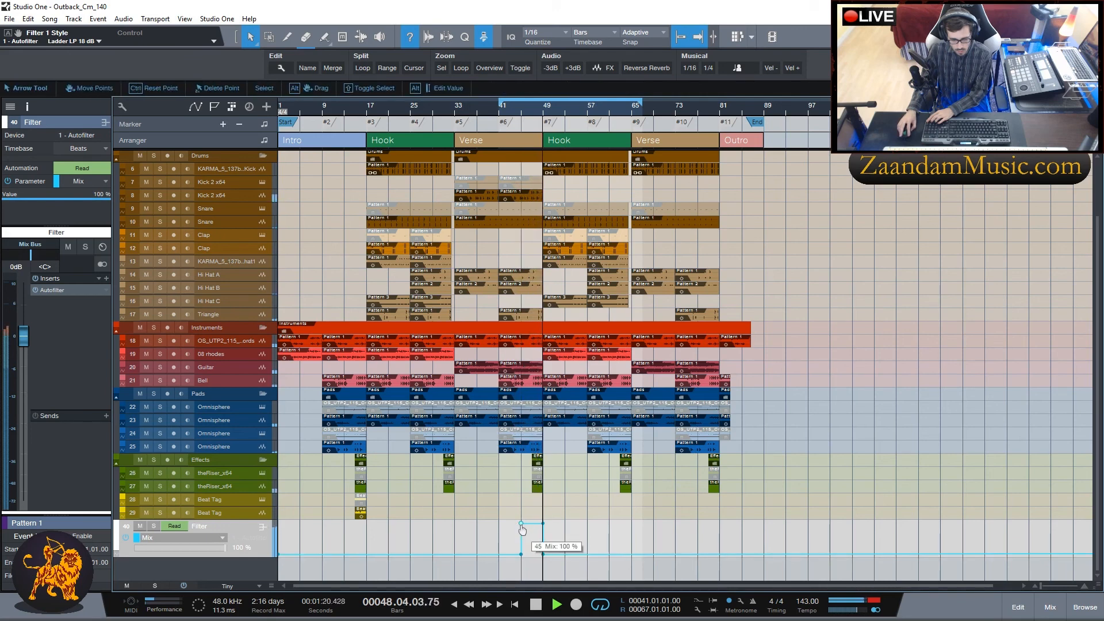
pyautogui.moveTo(522, 529); pyautogui.dragTo(544, 538)
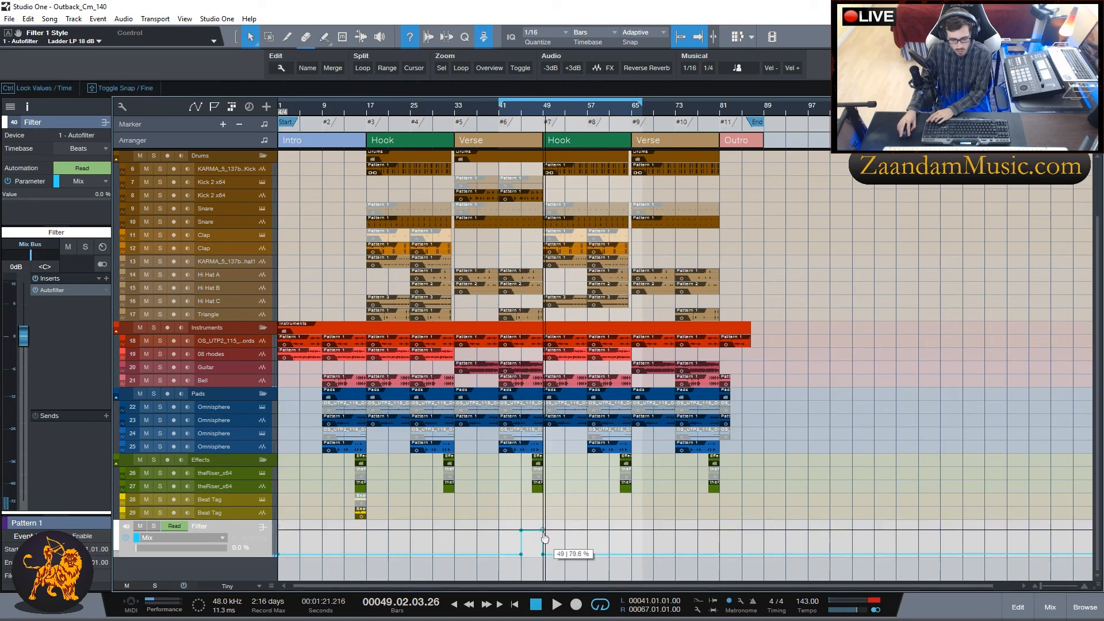
pyautogui.moveTo(544, 539); pyautogui.dragTo(544, 539)
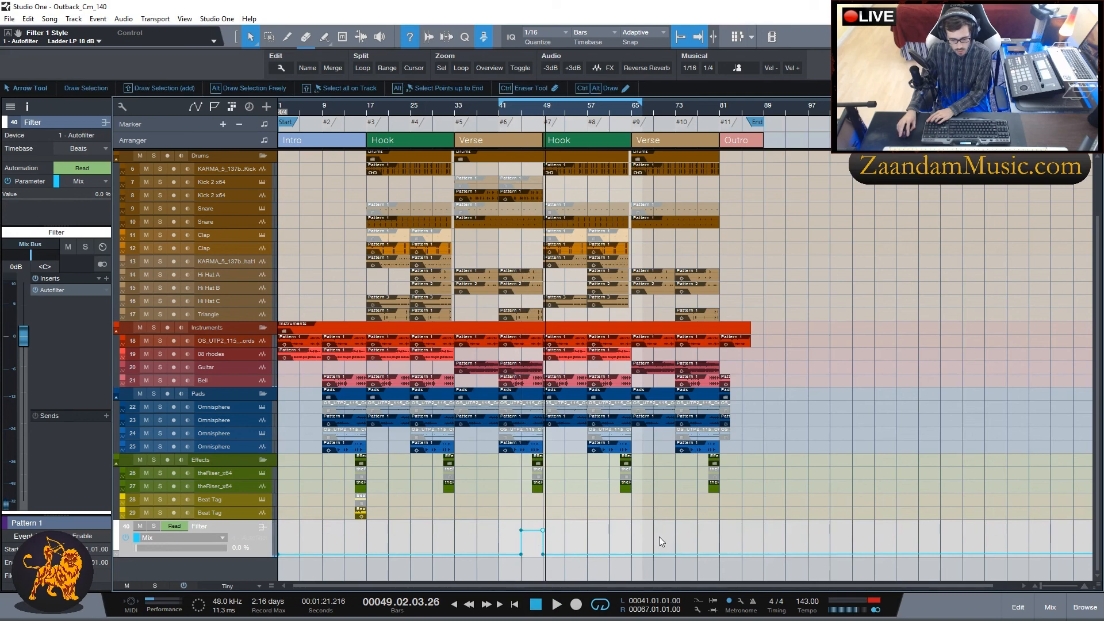
# Adjust the Drum bus's Room send, set its Plate send to -29.2 dB, and play from the song start.
pyautogui.press('KP_0')
pyautogui.click(1050, 607)
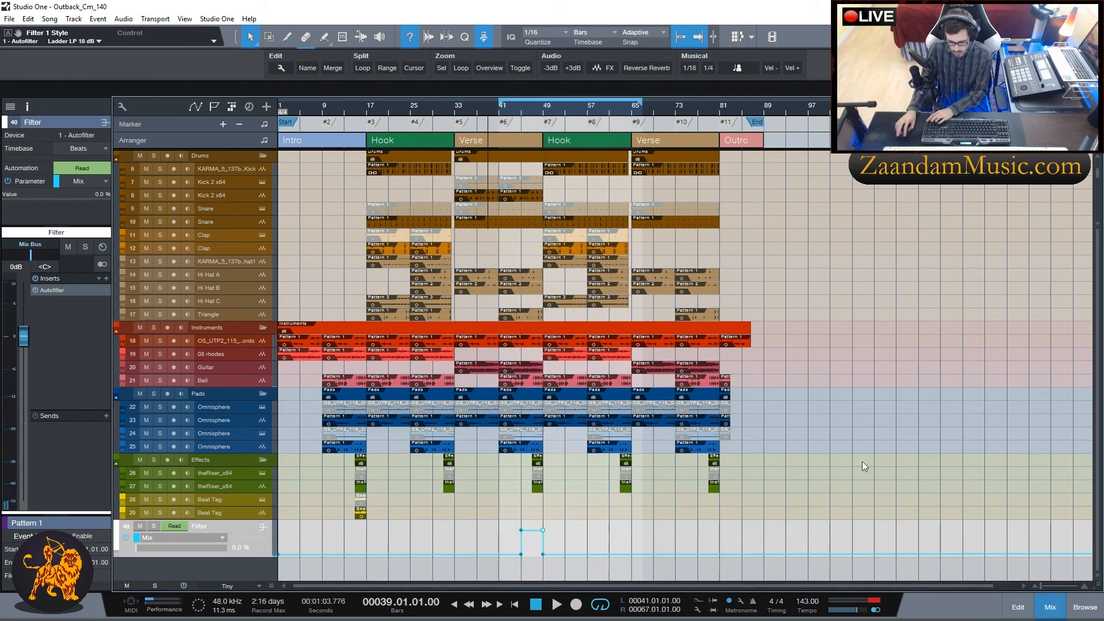
pyautogui.moveTo(650, 582); pyautogui.dragTo(753, 567)
pyautogui.moveTo(632, 327); pyautogui.dragTo(628, 328)
pyautogui.click(628, 350)
pyautogui.press('space')
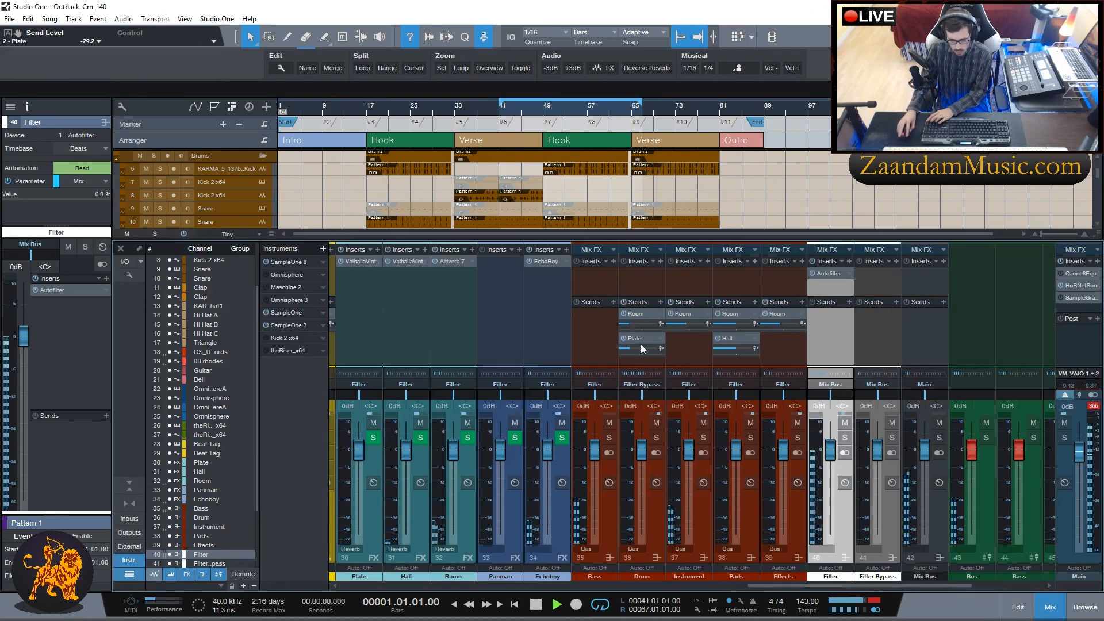
# Replay the song's opening repeatedly while comparing the levels on the buses, bass channels and main output.
pyautogui.press('space')
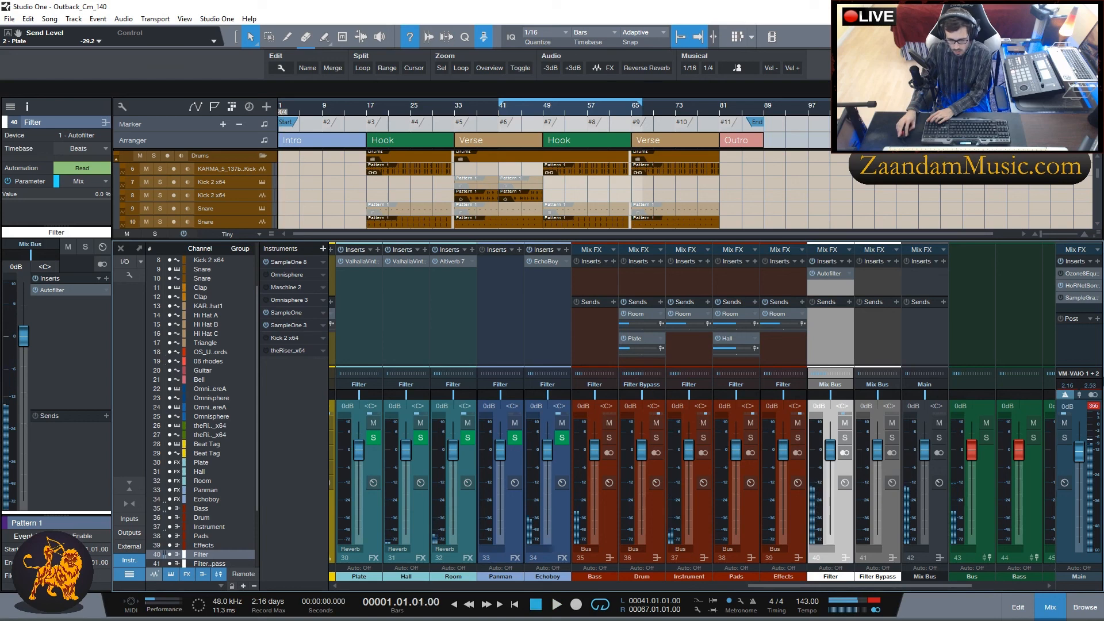
pyautogui.press('space')
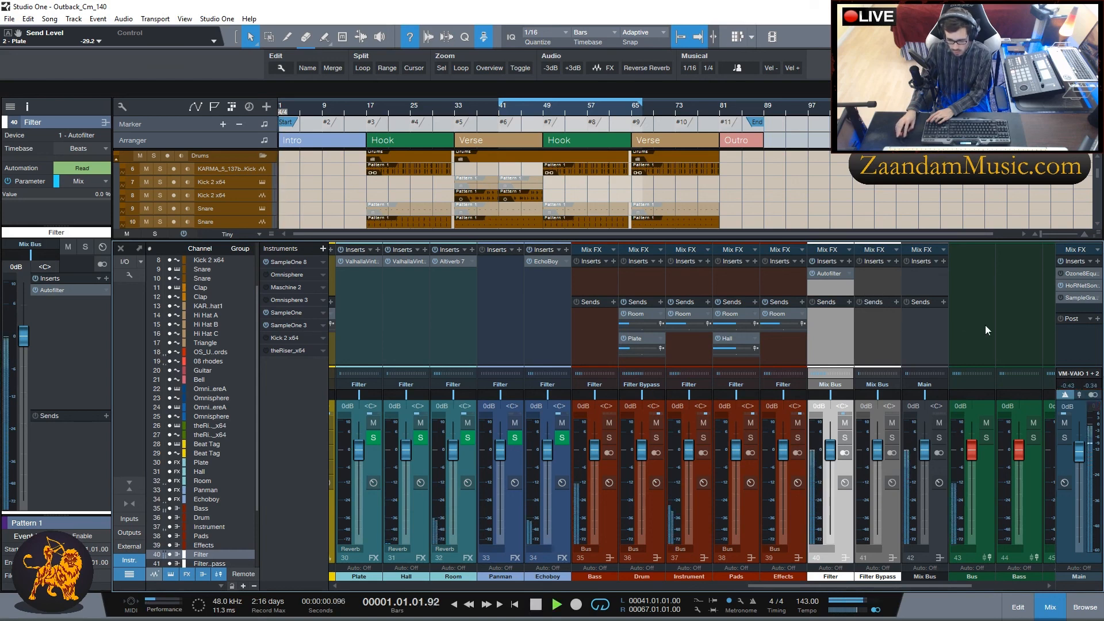
pyautogui.press('space')
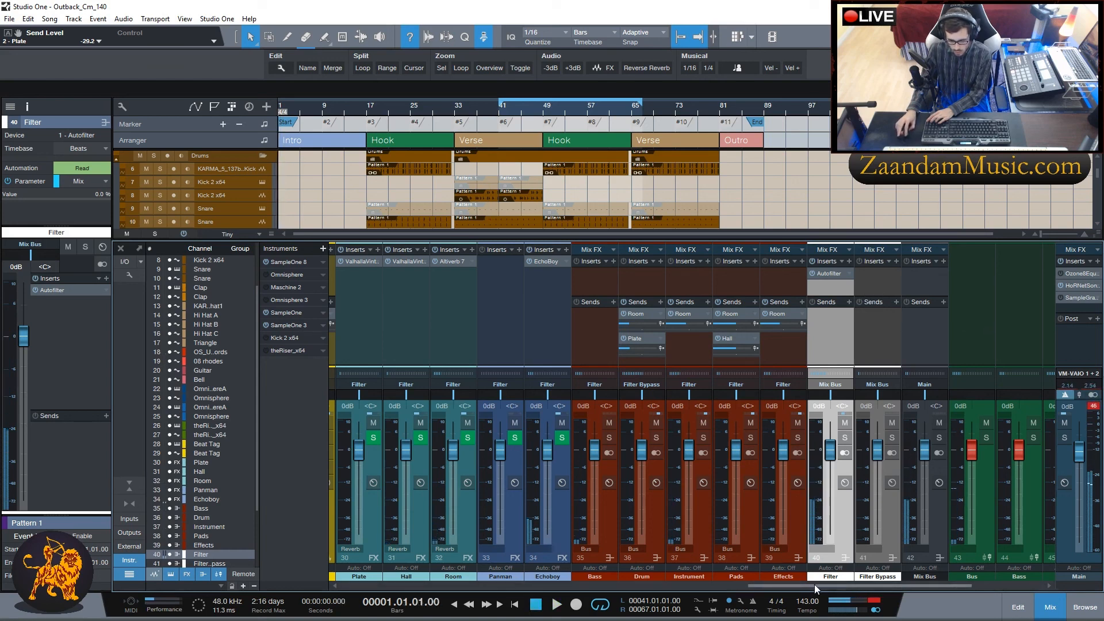
pyautogui.moveTo(814, 584); pyautogui.dragTo(376, 592)
pyautogui.press('space')
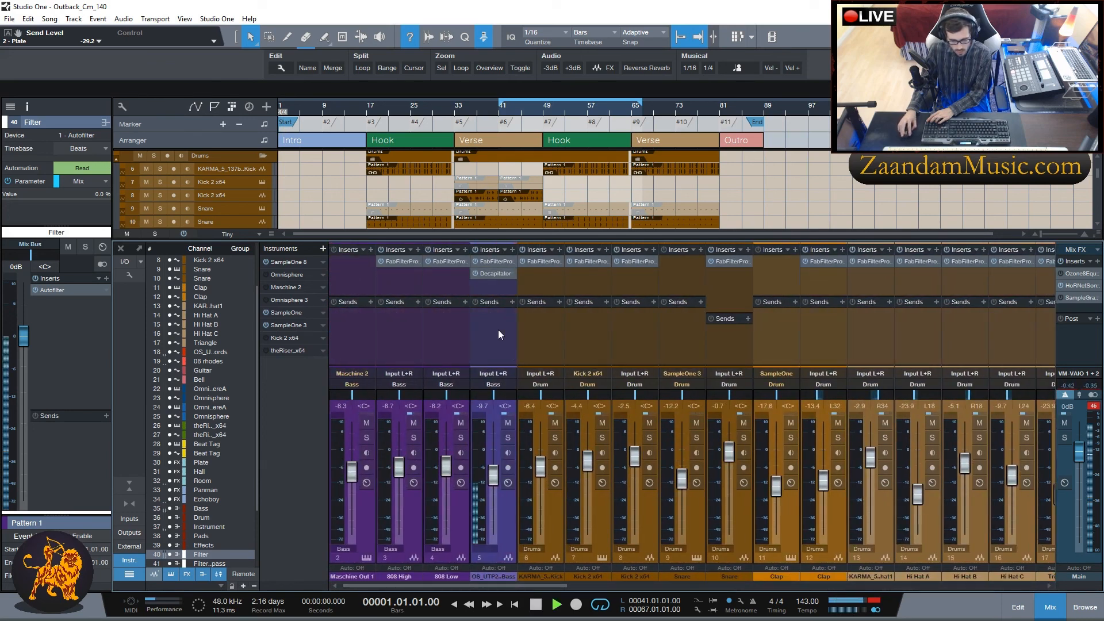
pyautogui.press('space')
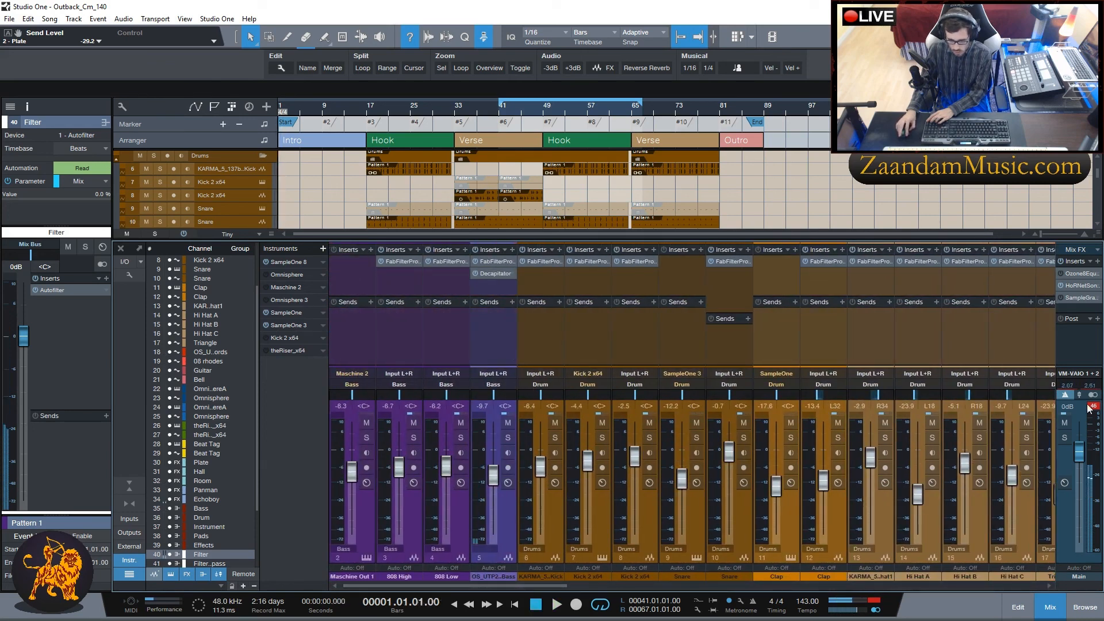
# Inspect the Filter bus's Mix automation and Autofilter settings, replaying the song's opening to check the bus levels.
pyautogui.moveTo(495, 585); pyautogui.dragTo(819, 591)
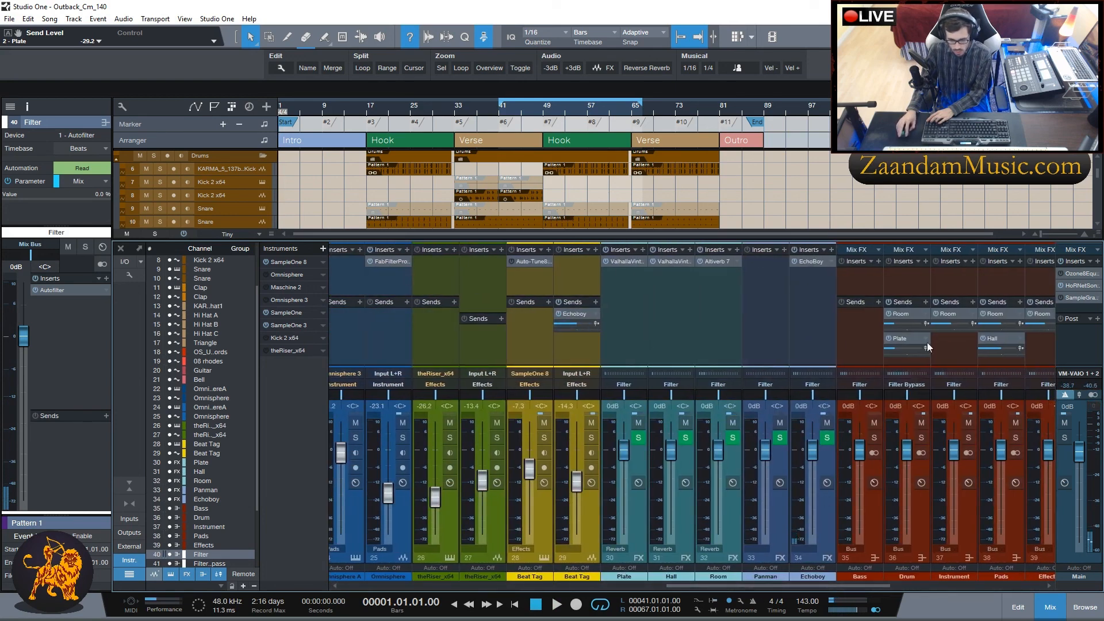
pyautogui.scroll(-10, 789, 176)
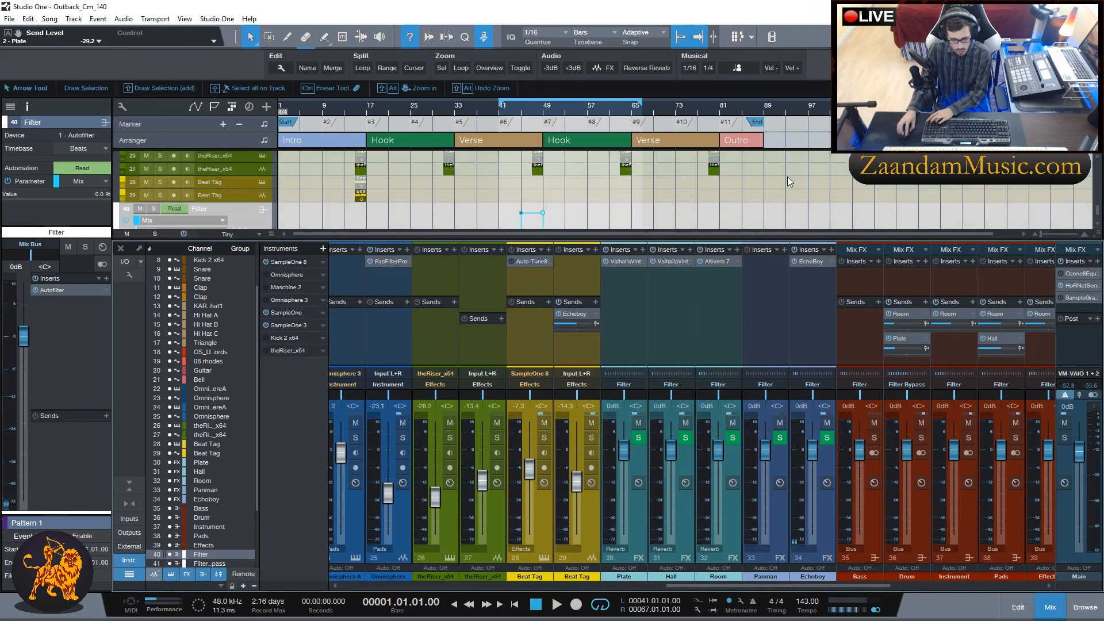
pyautogui.scroll(-3, 788, 177)
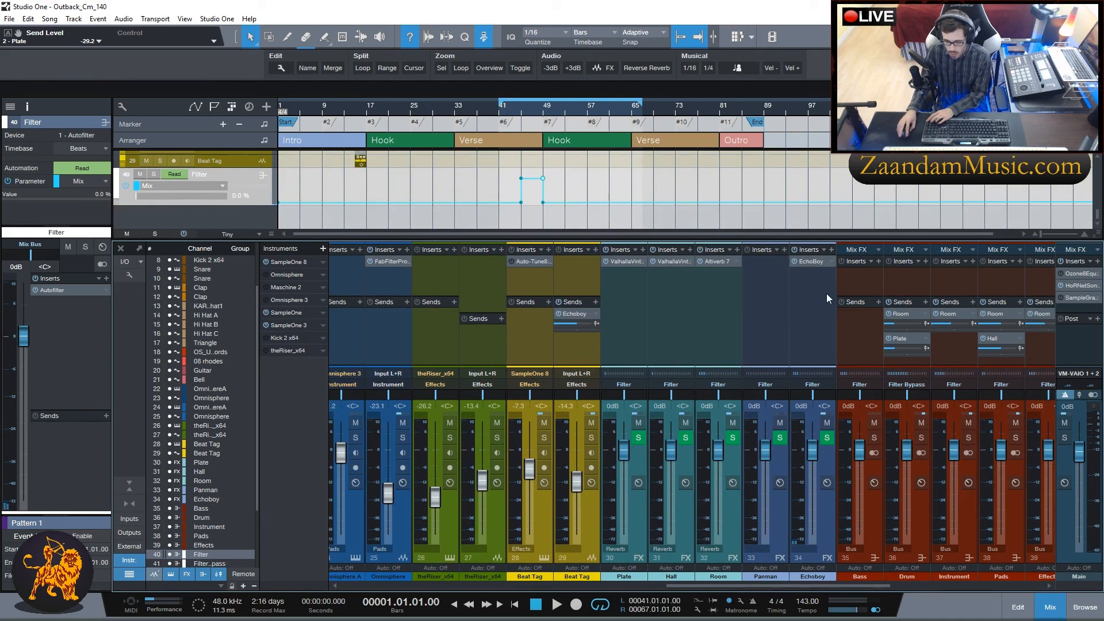
pyautogui.moveTo(674, 586); pyautogui.dragTo(850, 595)
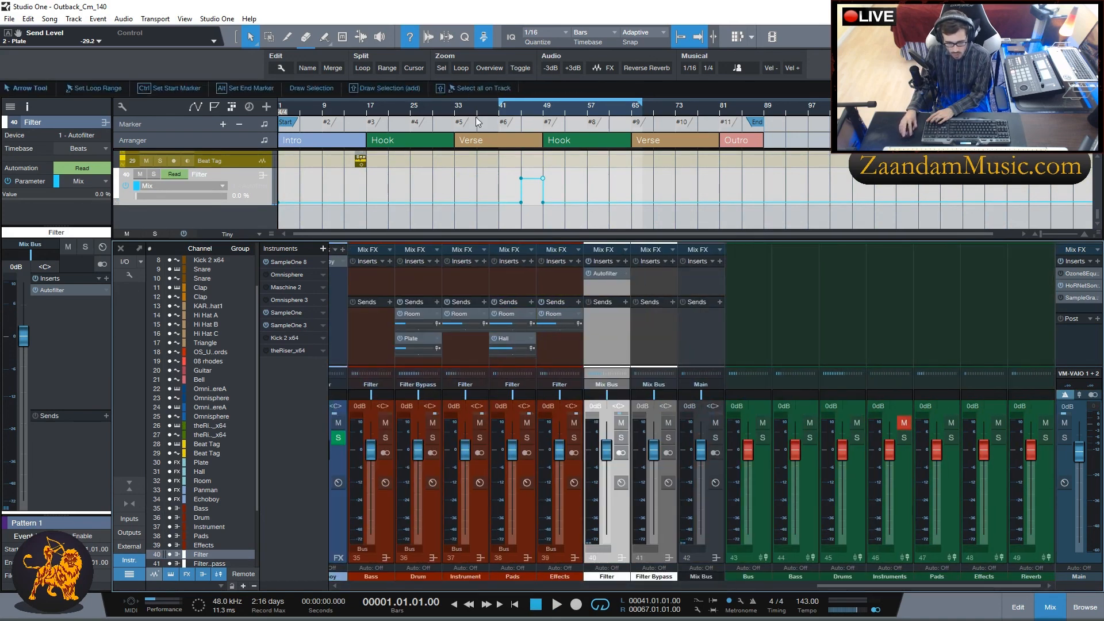
pyautogui.press('space')
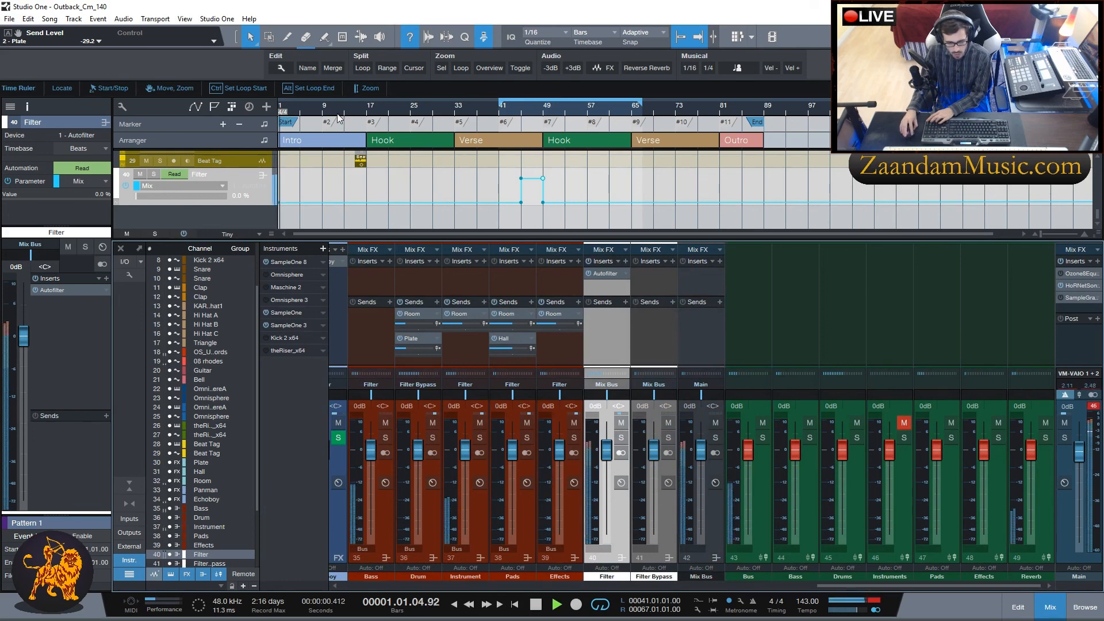
pyautogui.press('space')
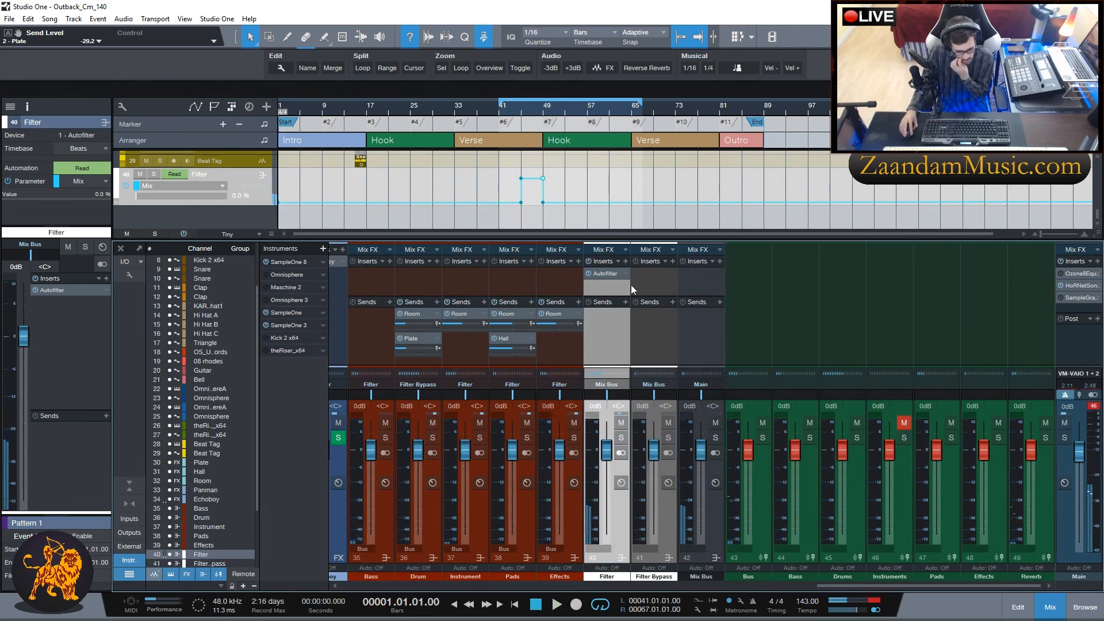
pyautogui.click(605, 273)
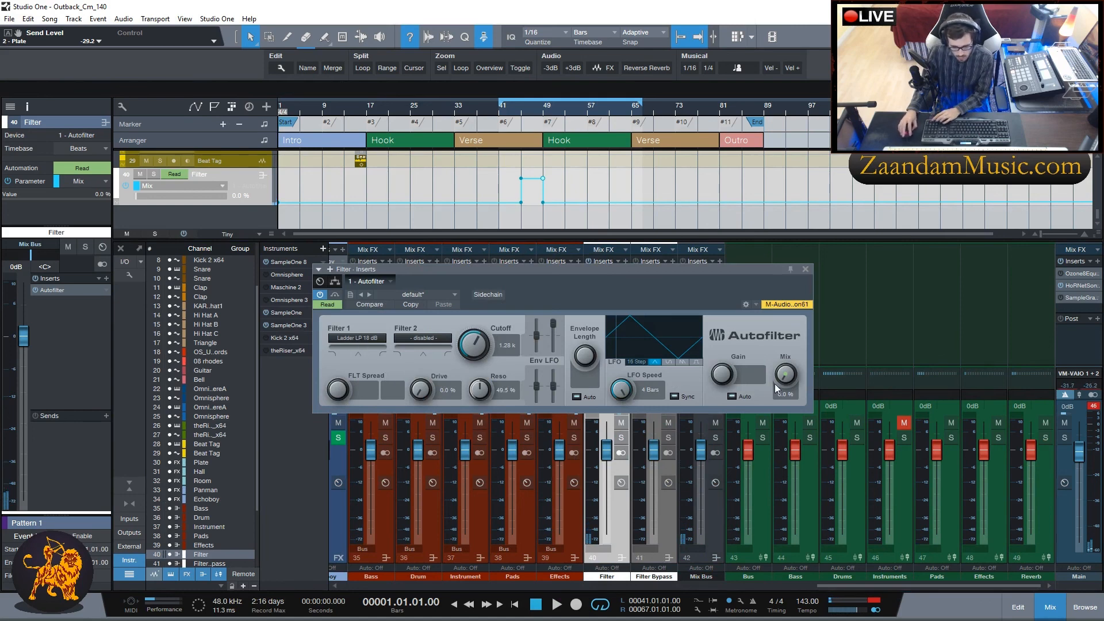
pyautogui.click(805, 269)
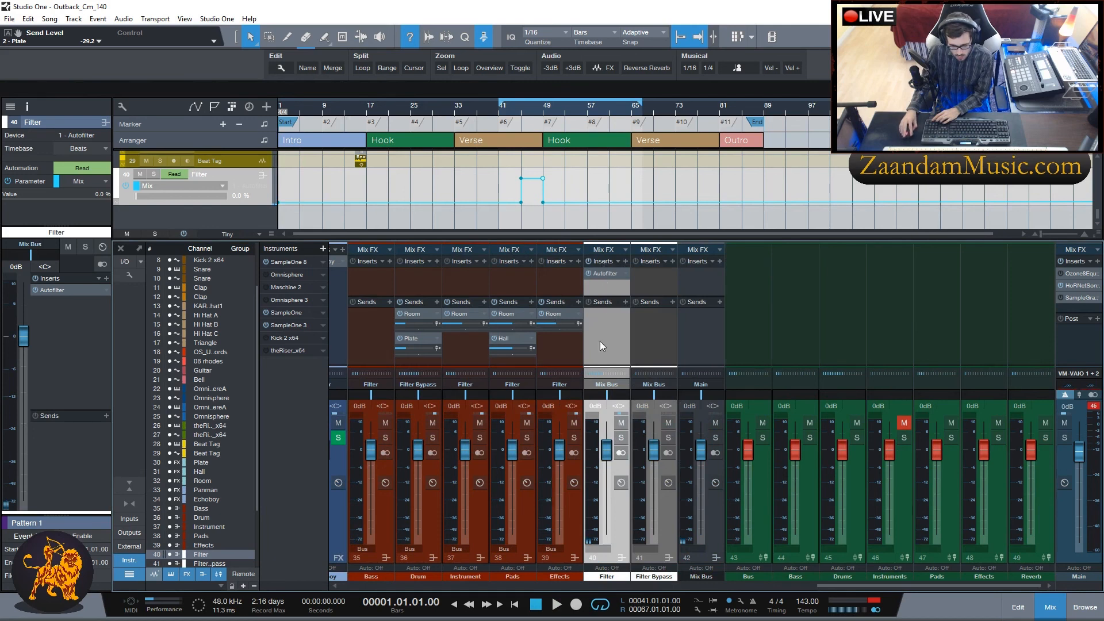
# Keep the Filter bus output on Mix Bus, remove its Autofilter insert, and delete its automation track.
pyautogui.click(609, 383)
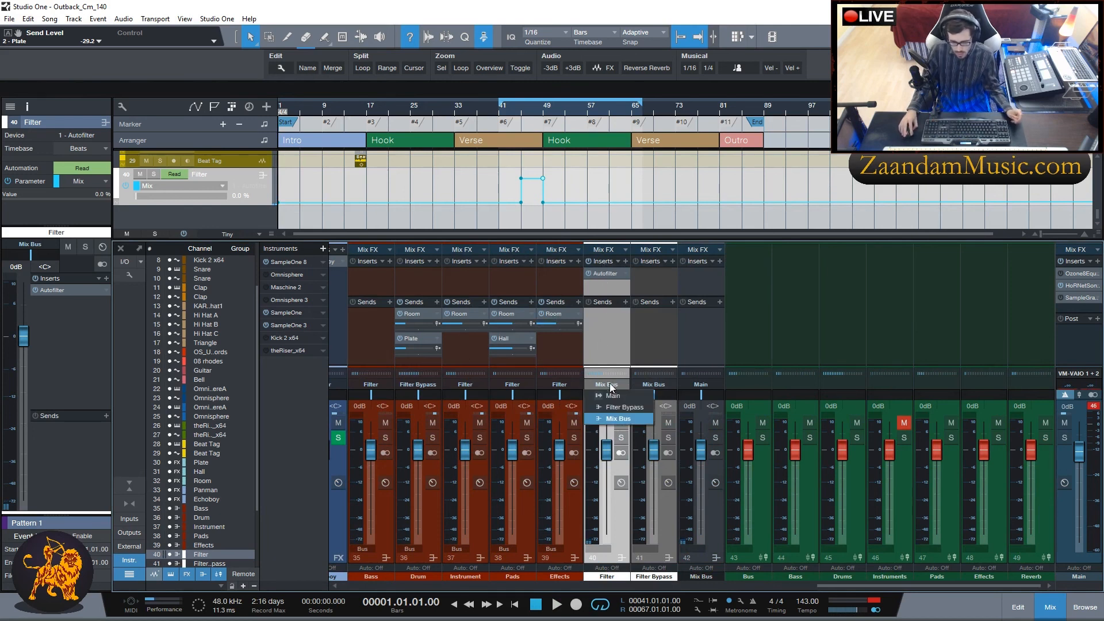
pyautogui.click(626, 419)
pyautogui.click(625, 275)
pyautogui.click(664, 412)
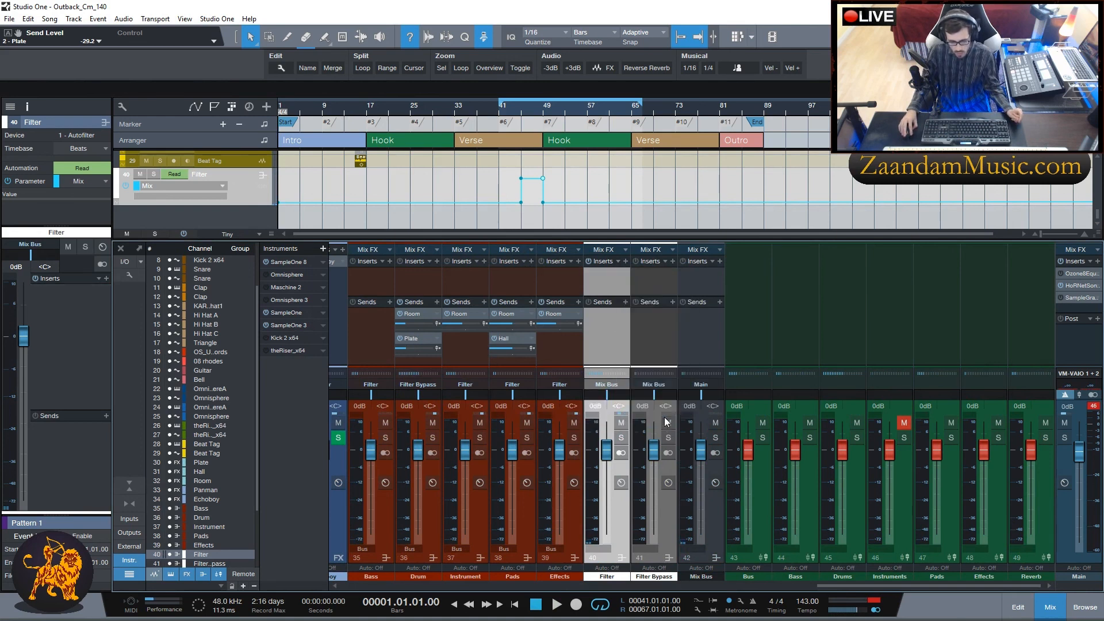
pyautogui.click(240, 184)
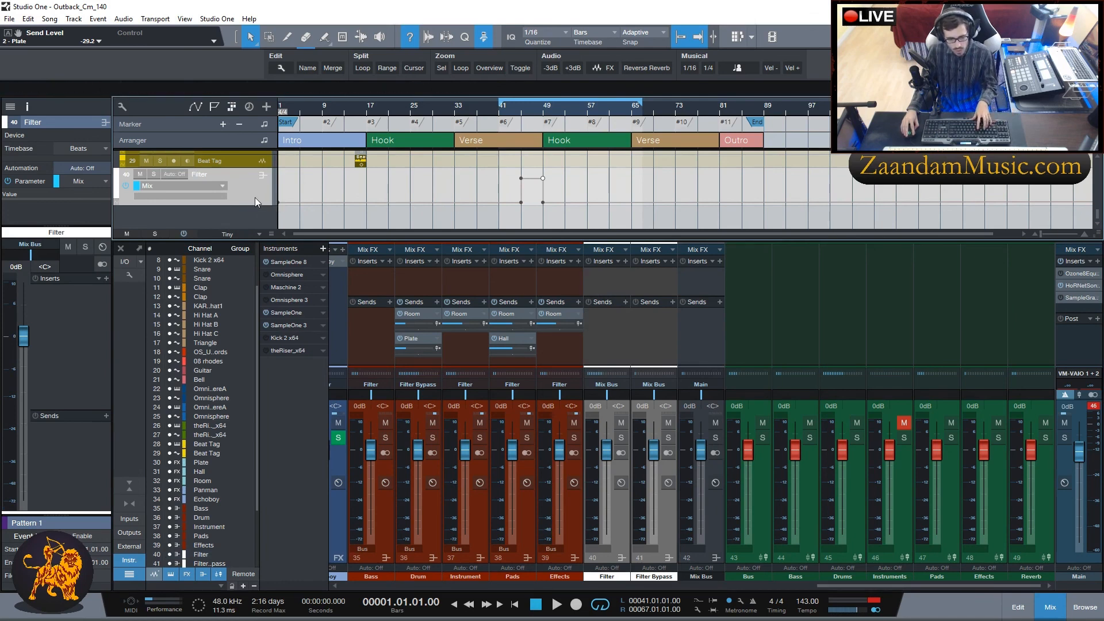
pyautogui.hotkey('shift', 't')
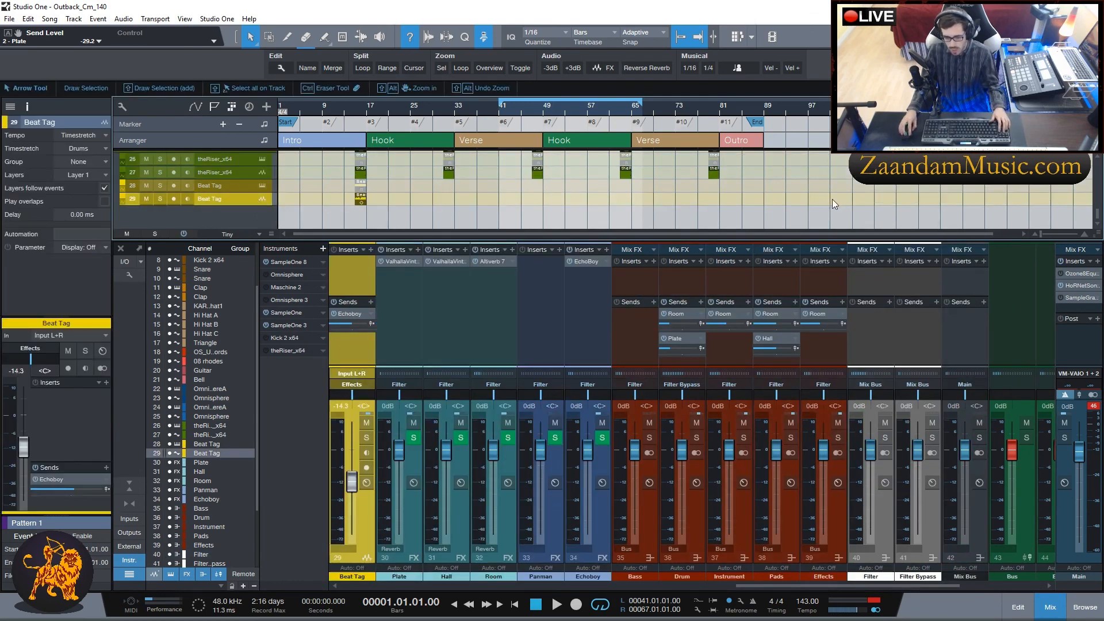
# Set the loop range from bar 1 to bar 89 and close the mixer to show the whole arrangement.
pyautogui.scroll(2, 833, 199)
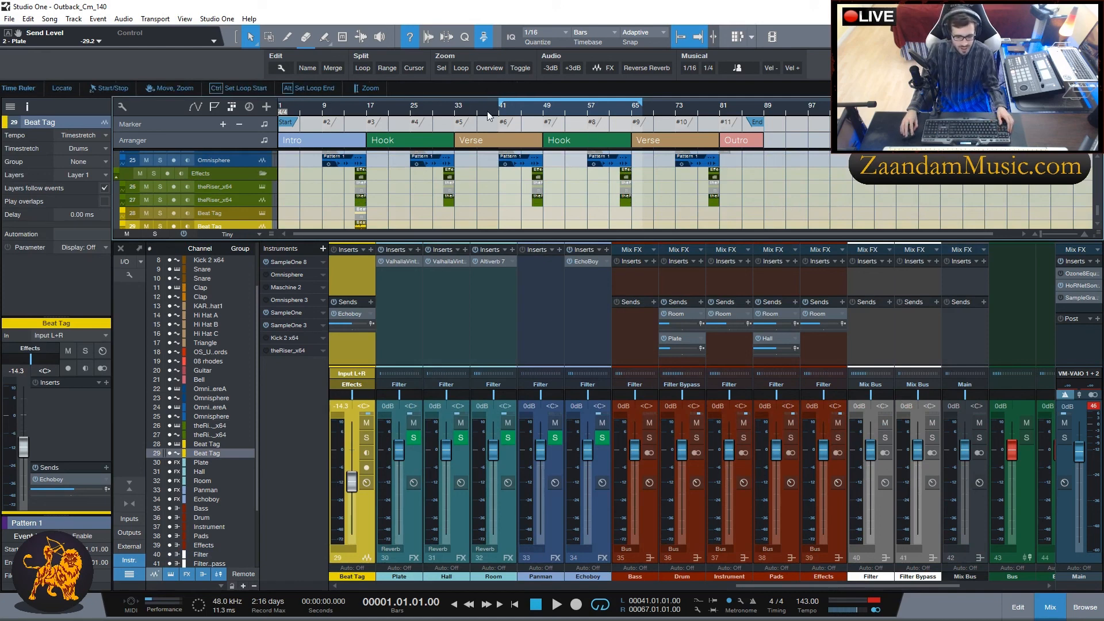
pyautogui.moveTo(500, 102); pyautogui.dragTo(279, 102)
pyautogui.moveTo(642, 112); pyautogui.dragTo(762, 110)
pyautogui.scroll(10, 825, 188)
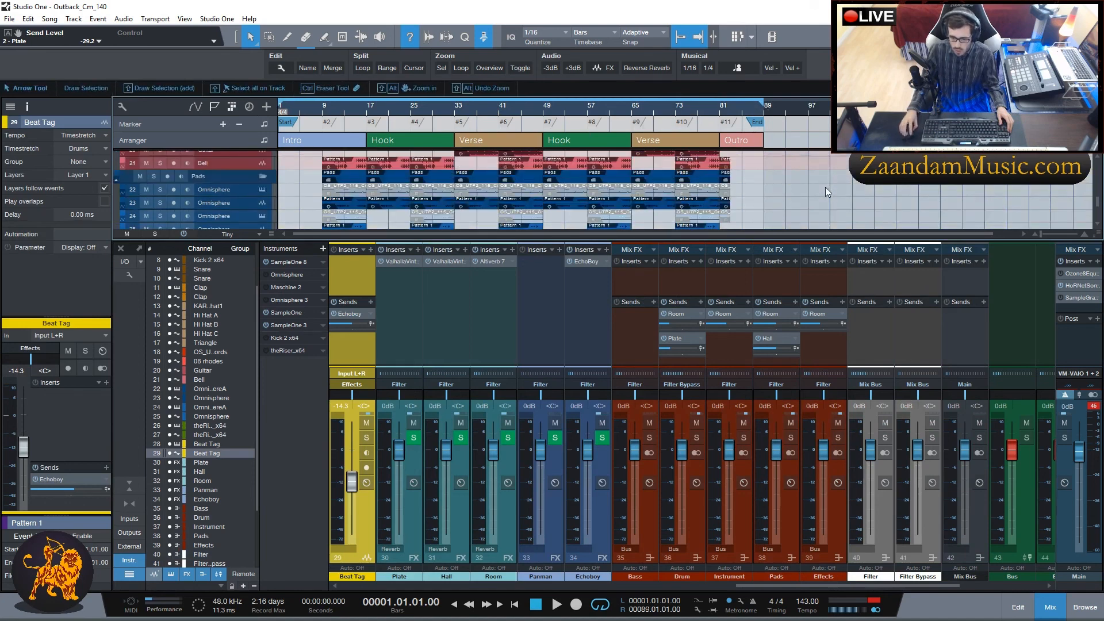
pyautogui.scroll(2, 826, 188)
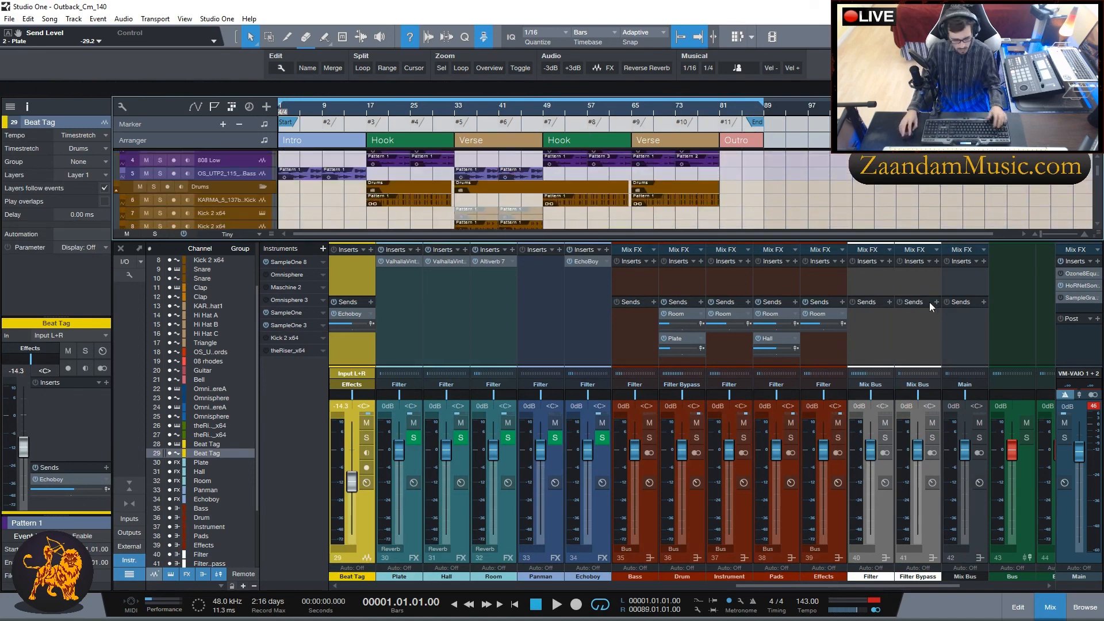
pyautogui.press('F2')
pyautogui.press('F3')
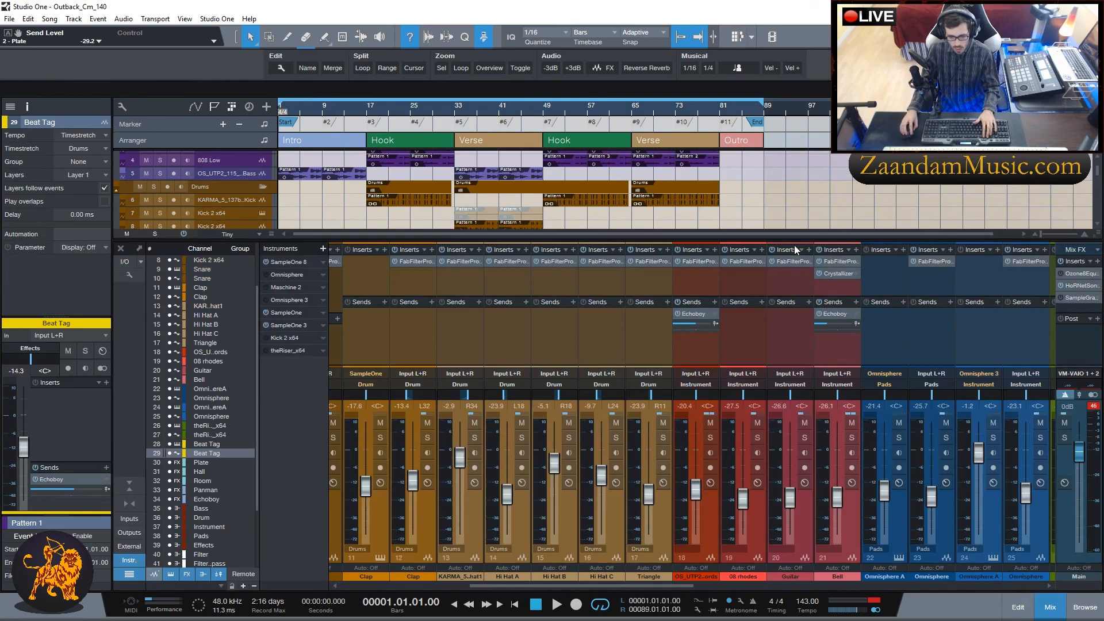
pyautogui.press('F3')
pyautogui.scroll(2, 798, 325)
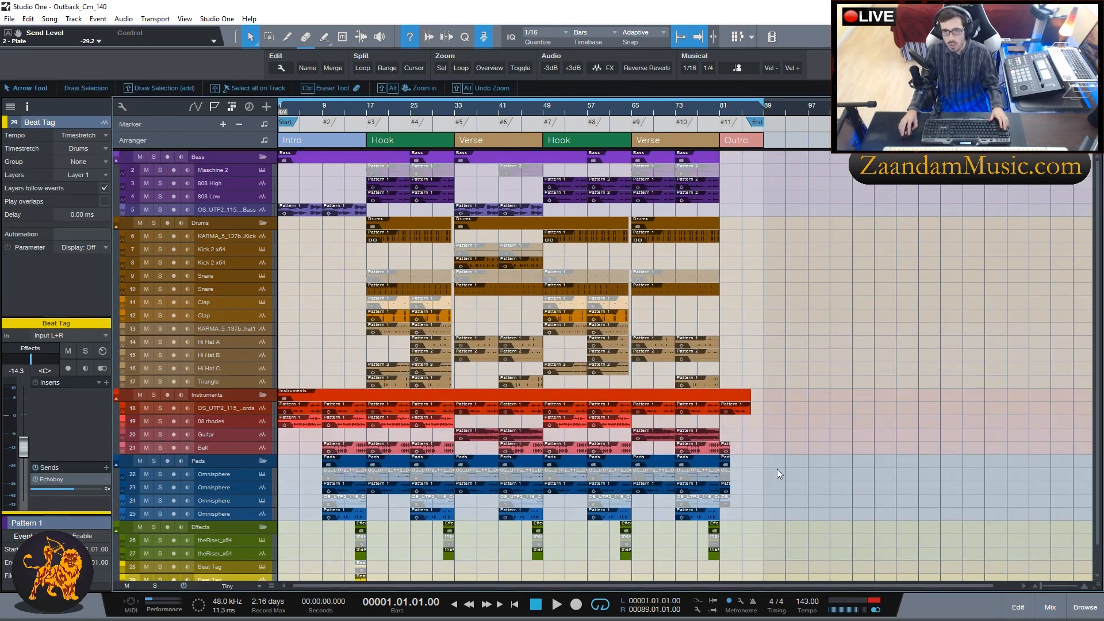